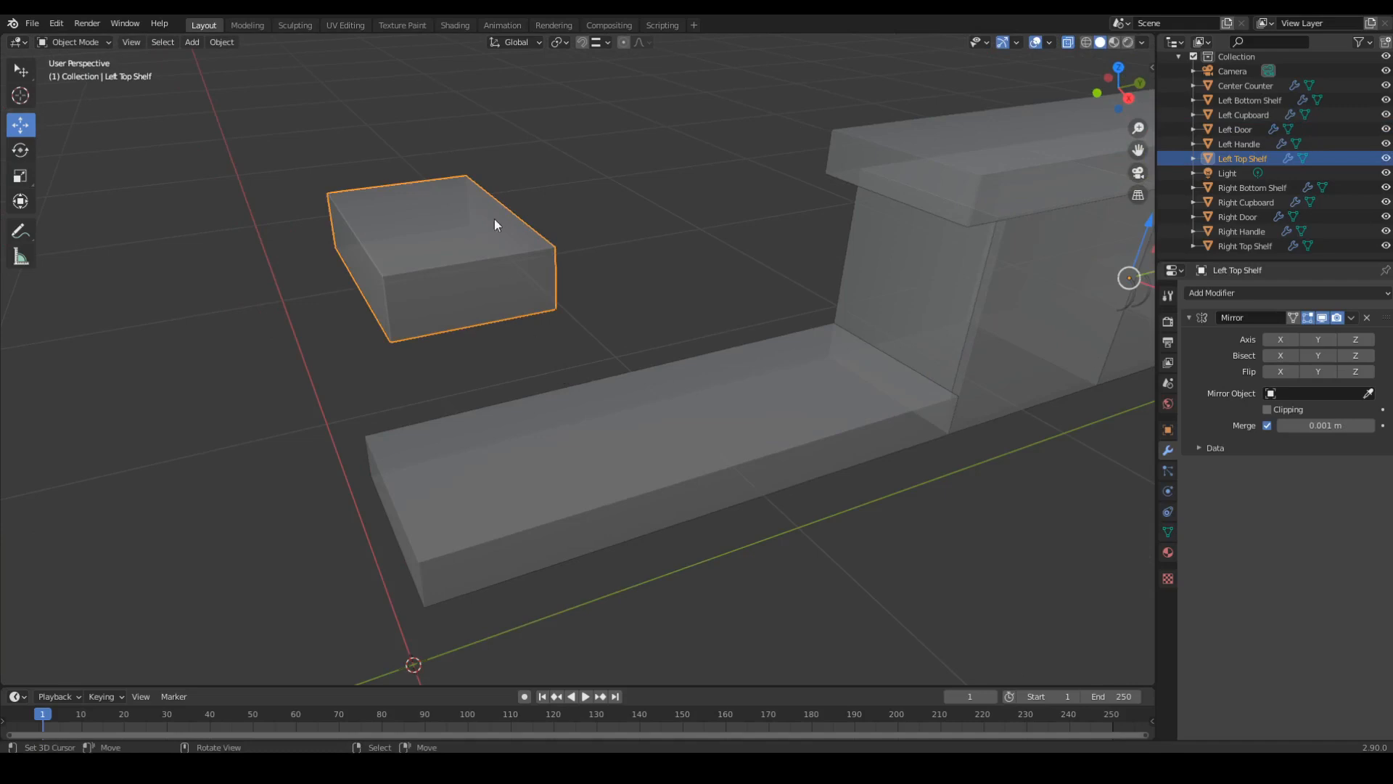
# Mark the edges around the underside face of the Left Top Shelf as seams.
pyautogui.press('Tab')
pyautogui.moveTo(498, 382); pyautogui.dragTo(606, 407, button='middle')
pyautogui.press('KP_Decimal')
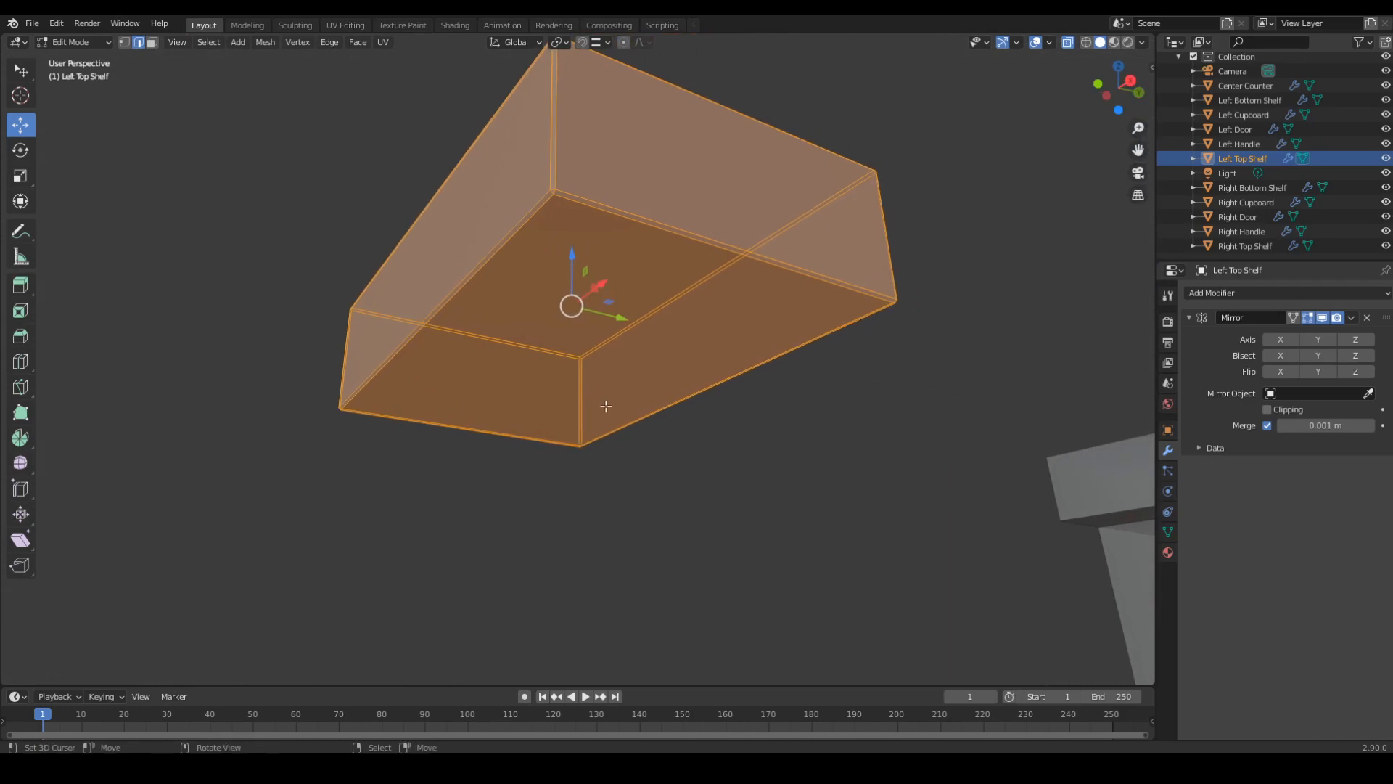
pyautogui.press('3')
pyautogui.click(574, 347)
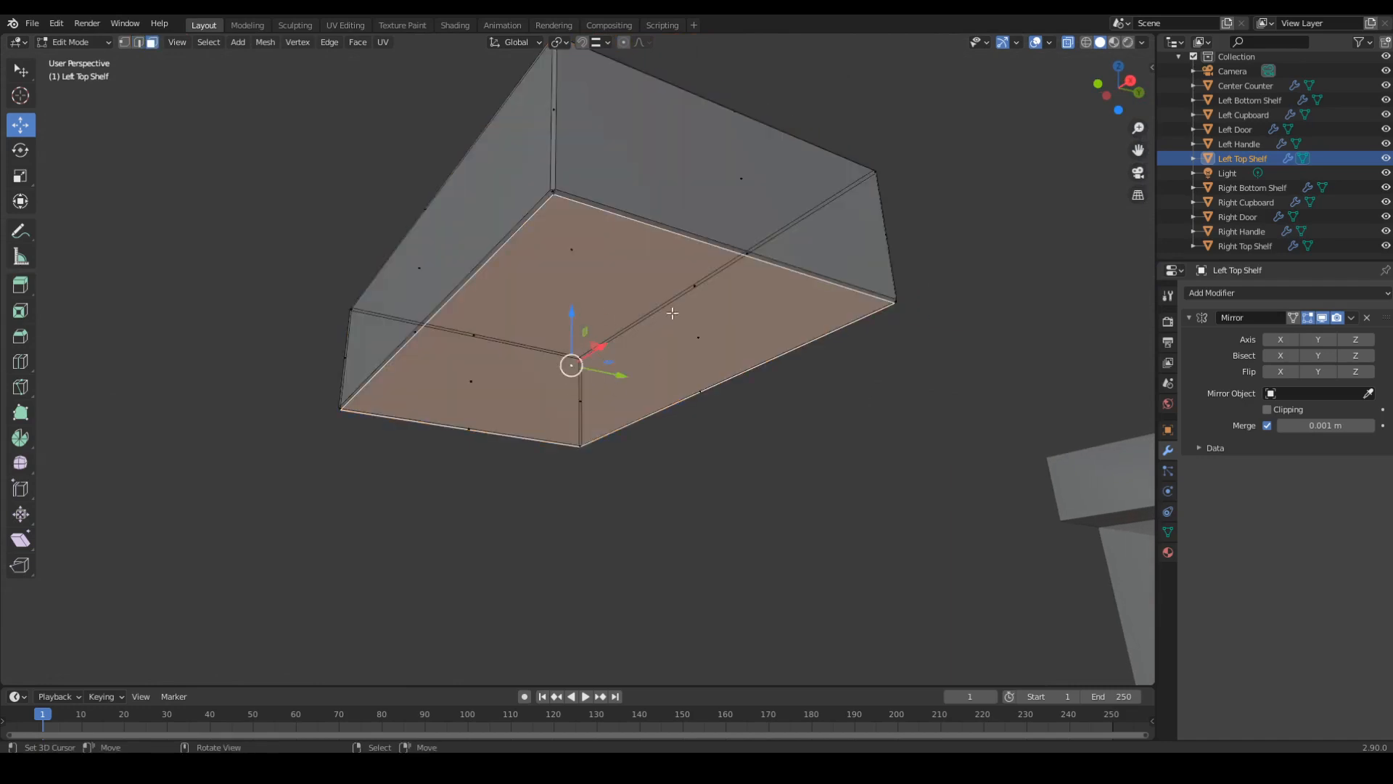
pyautogui.hotkey('alt', 'z')
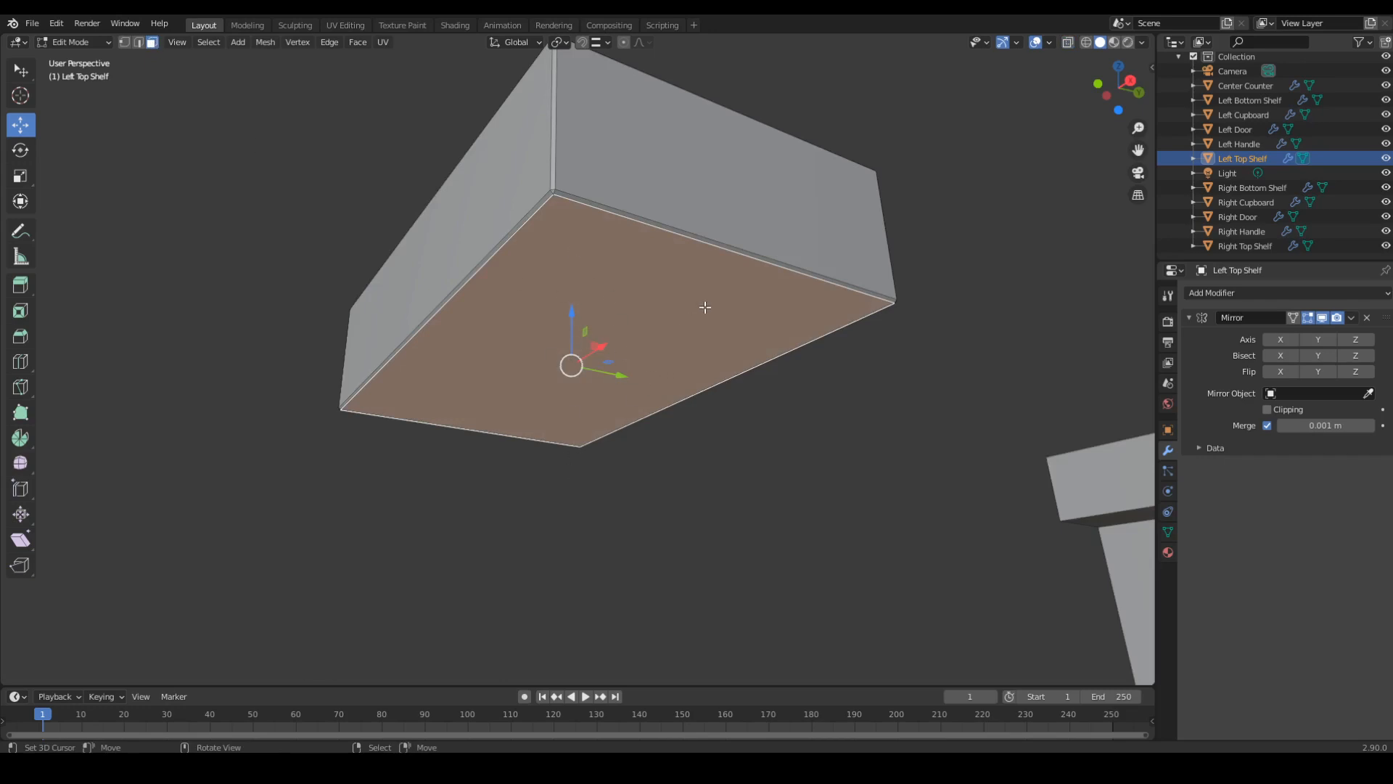
pyautogui.moveTo(738, 251); pyautogui.dragTo(437, 320, button='middle')
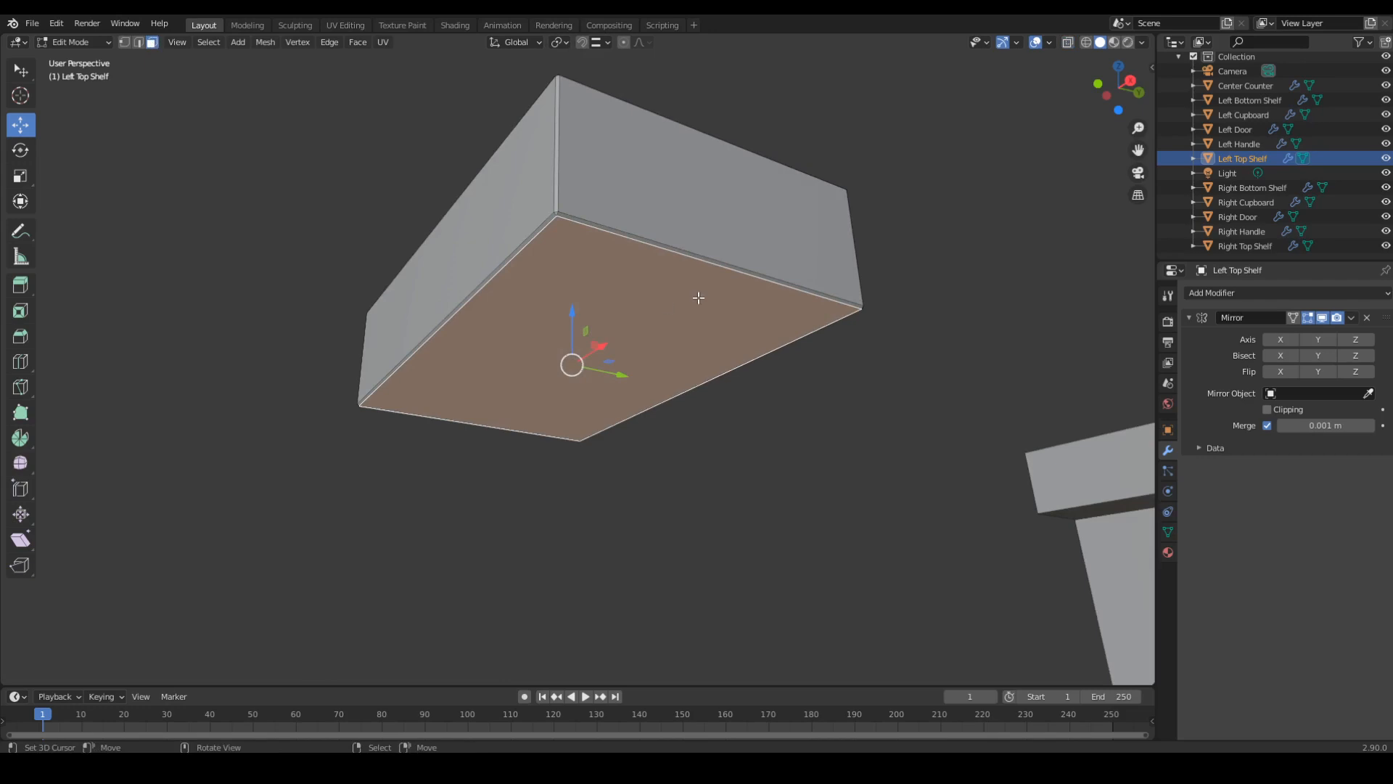
pyautogui.moveTo(698, 298); pyautogui.dragTo(607, 455, button='middle')
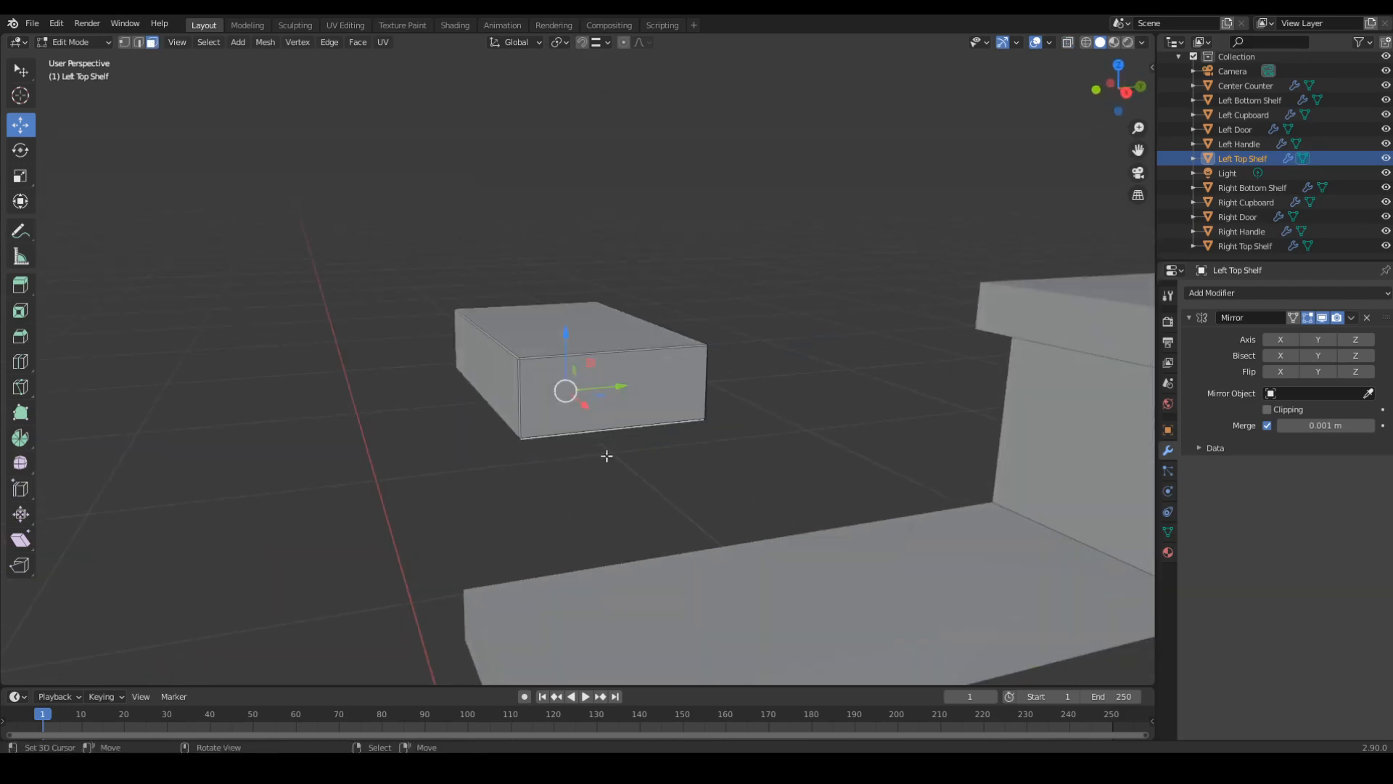
pyautogui.moveTo(583, 505); pyautogui.dragTo(648, 373, button='middle')
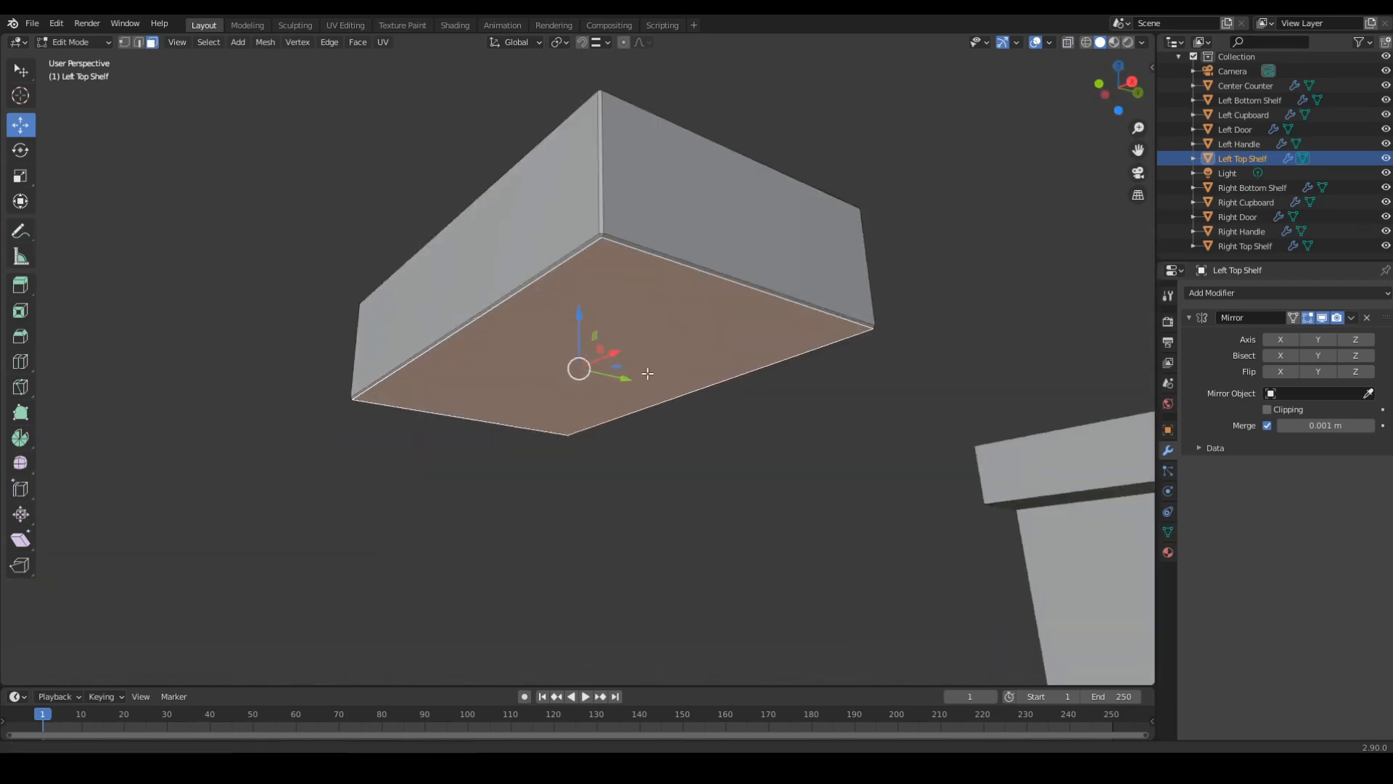
pyautogui.scroll(3, 667, 342)
pyautogui.hotkey('ctrl', 'e')
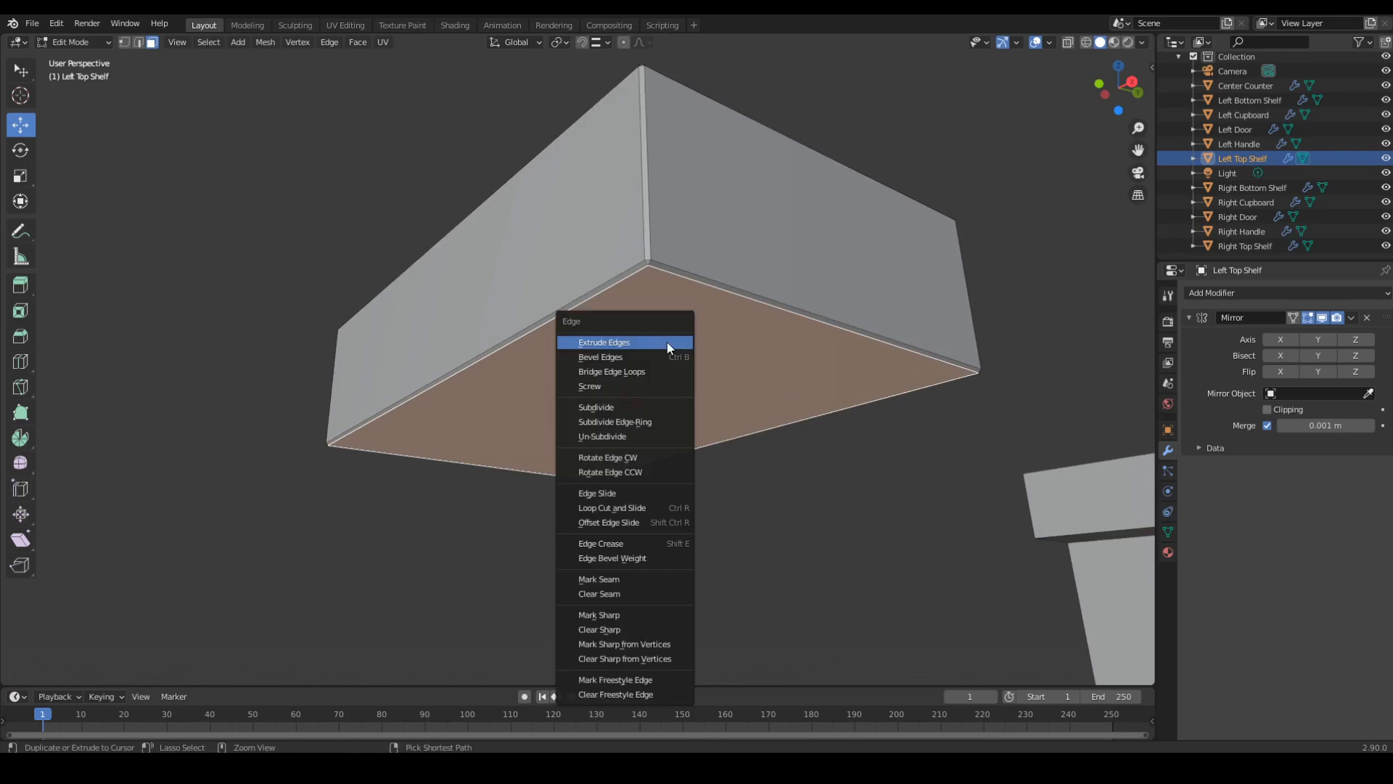
pyautogui.click(612, 579)
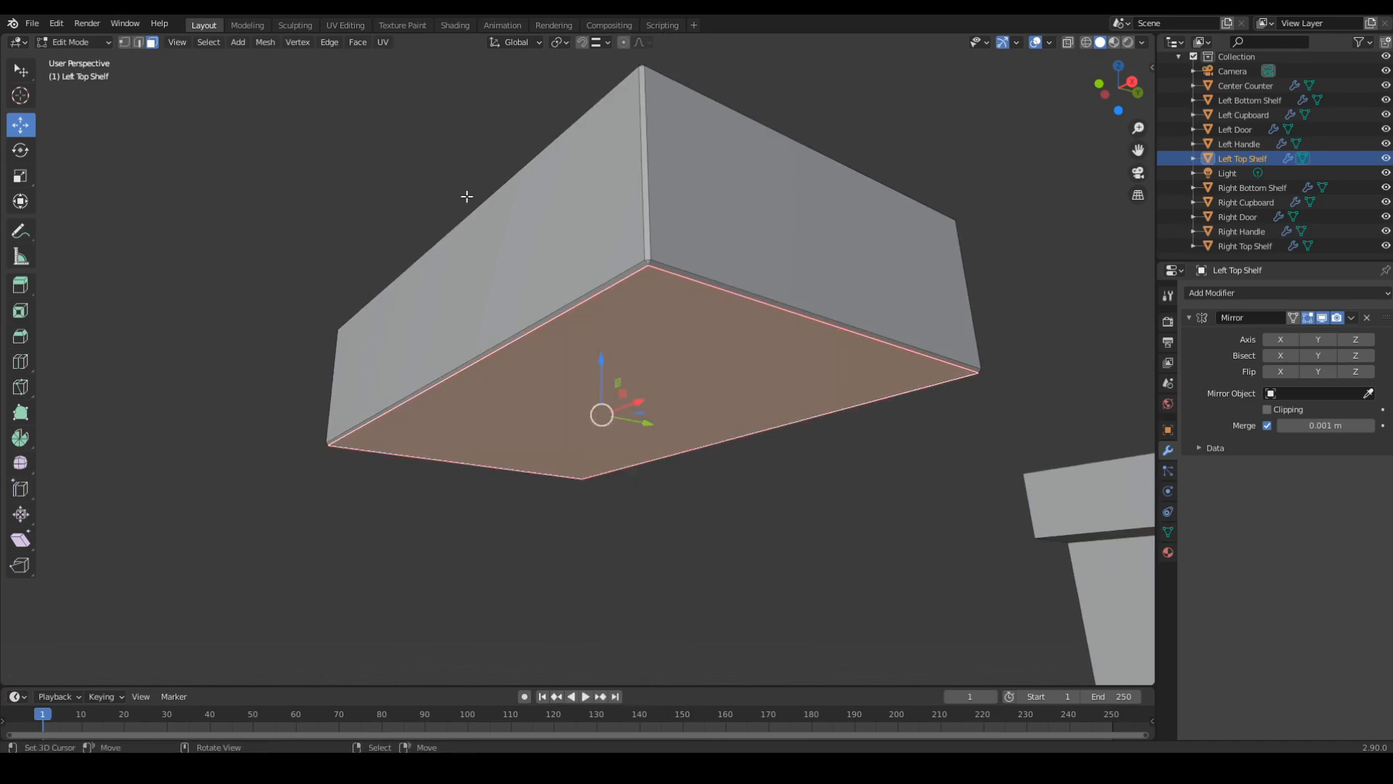
# Reapply Mark Seam to the selected underside edges of the shelf.
pyautogui.hotkey('ctrl', 'e')
pyautogui.hotkey('ctrl', 'e')
pyautogui.click(330, 41)
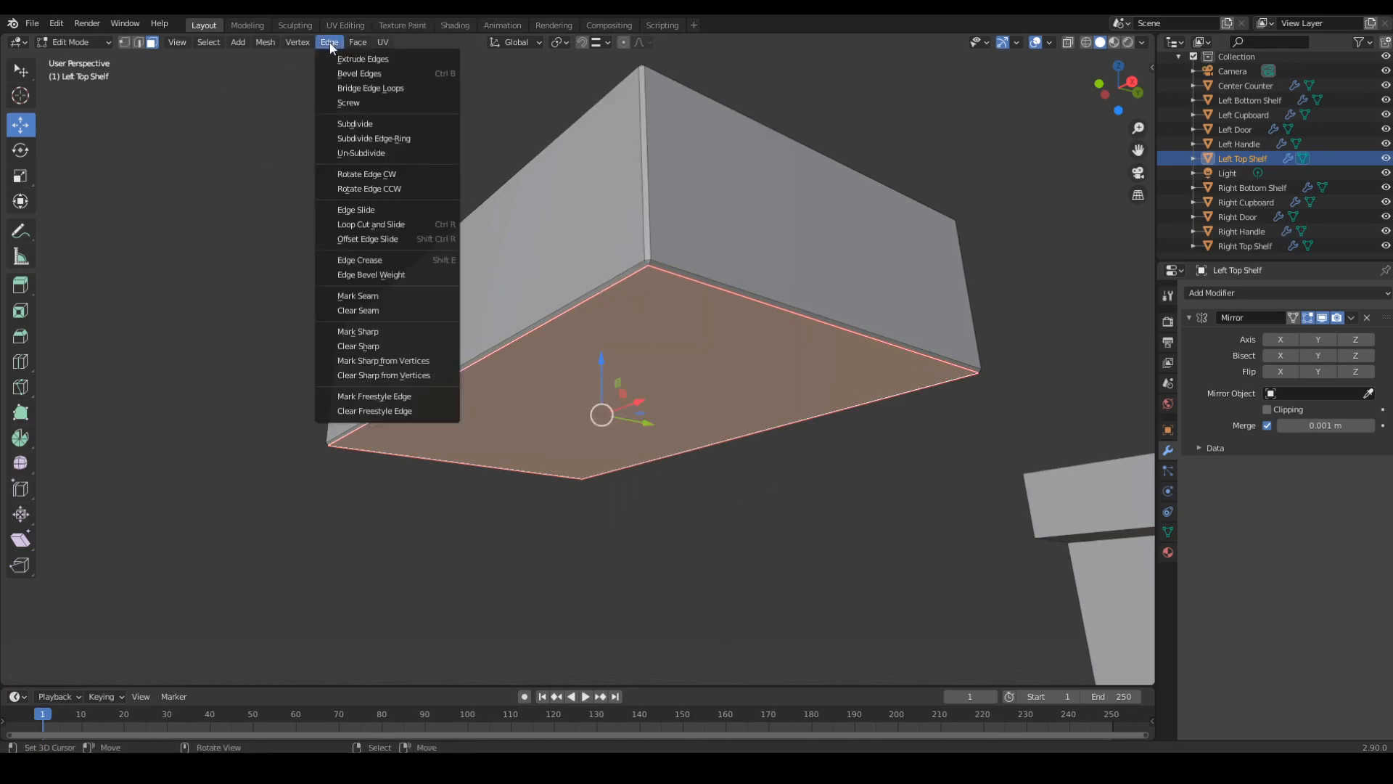
pyautogui.click(357, 296)
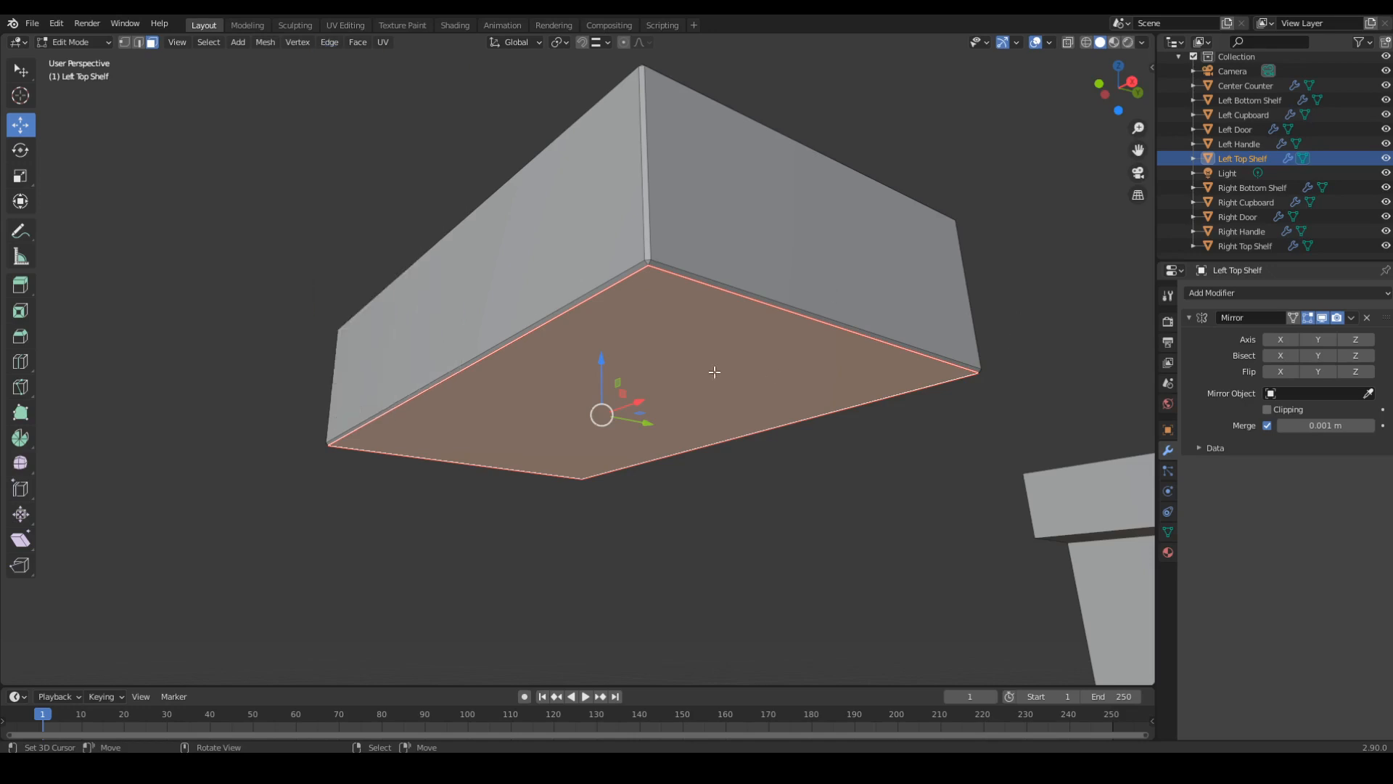
# Deselect everything, switch on X-ray display and examine the shelf's corner edges from several sides.
pyautogui.press('a')
pyautogui.hotkey('alt', 'a')
pyautogui.hotkey('alt', 'z')
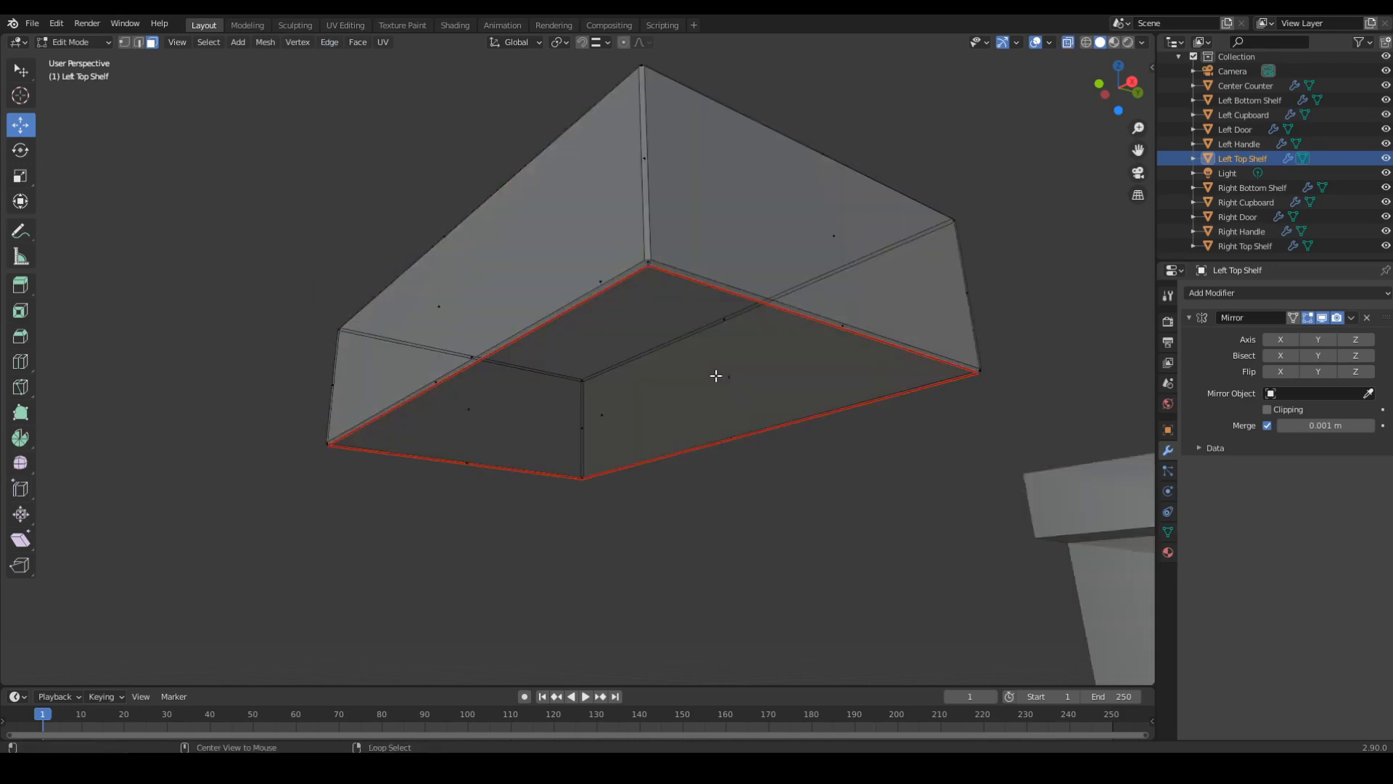
pyautogui.moveTo(711, 368); pyautogui.dragTo(1017, 54, button='middle')
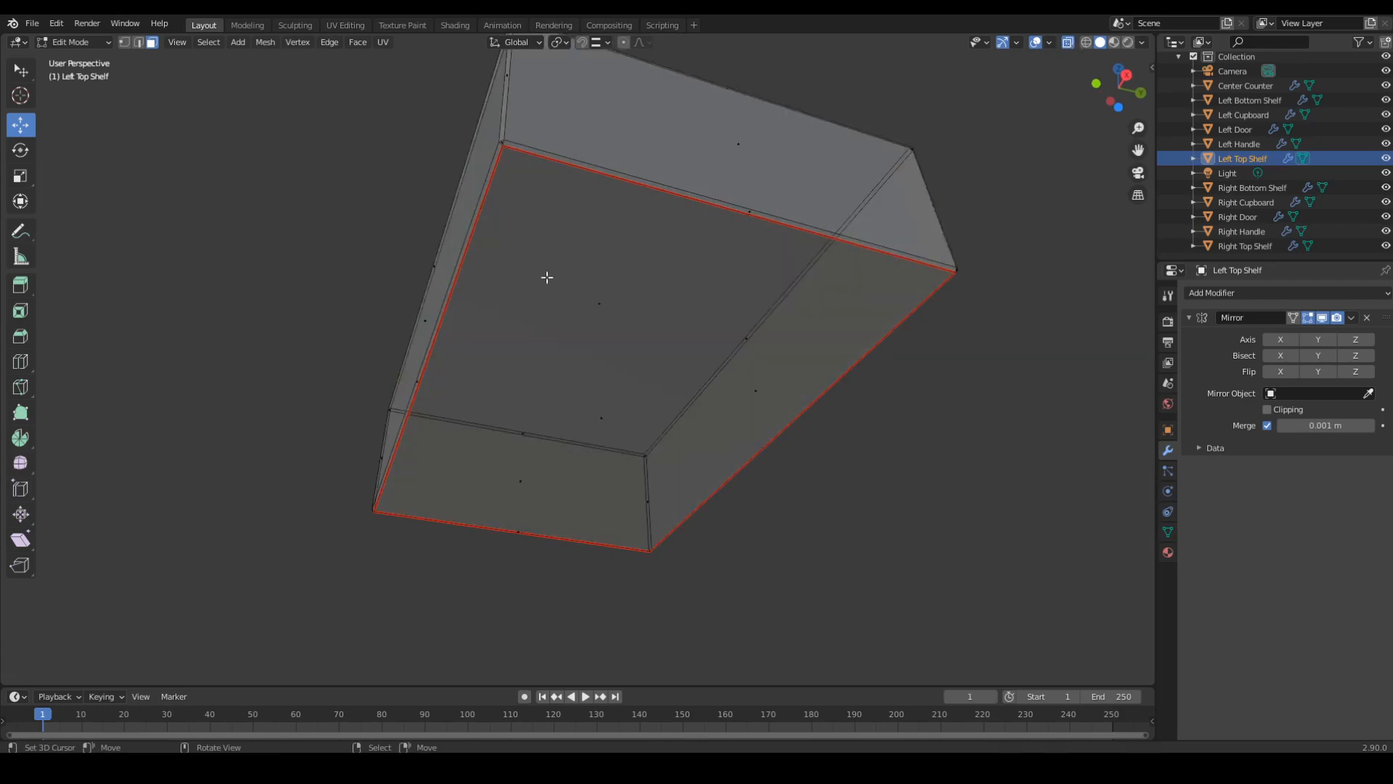
pyautogui.moveTo(547, 277); pyautogui.dragTo(637, 303, button='middle')
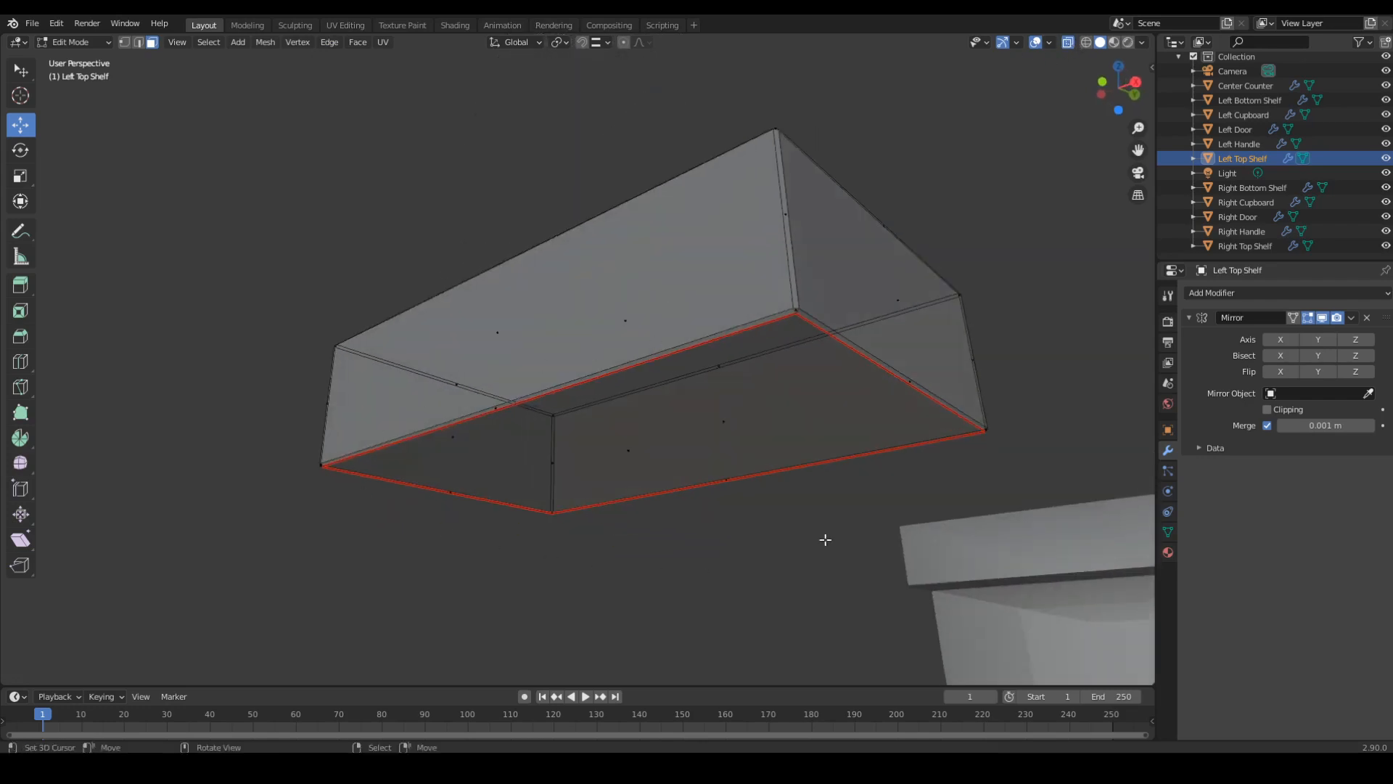
pyautogui.moveTo(525, 361); pyautogui.dragTo(609, 388, button='middle')
pyautogui.moveTo(346, 392); pyautogui.dragTo(581, 377, button='middle')
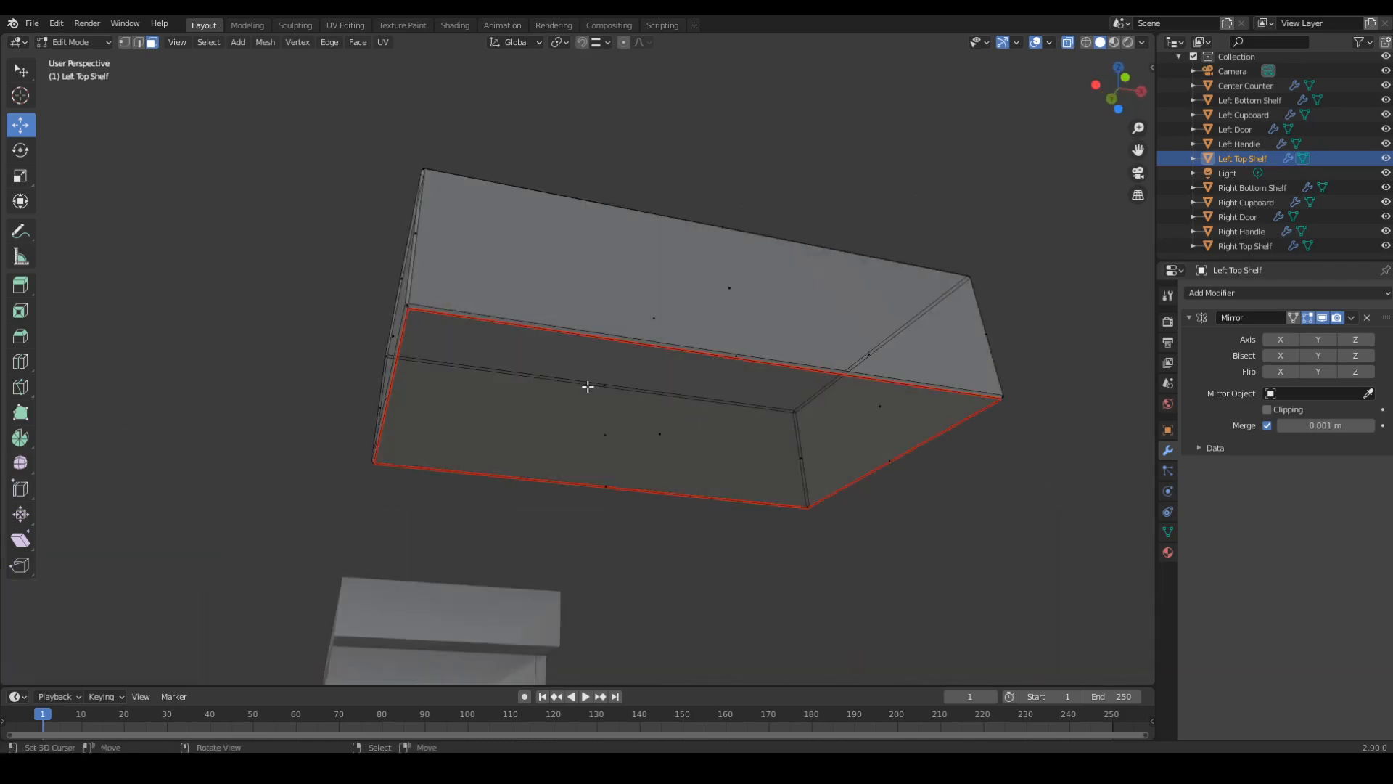
pyautogui.moveTo(745, 225); pyautogui.dragTo(636, 404, button='middle')
pyautogui.scroll(2, 636, 403)
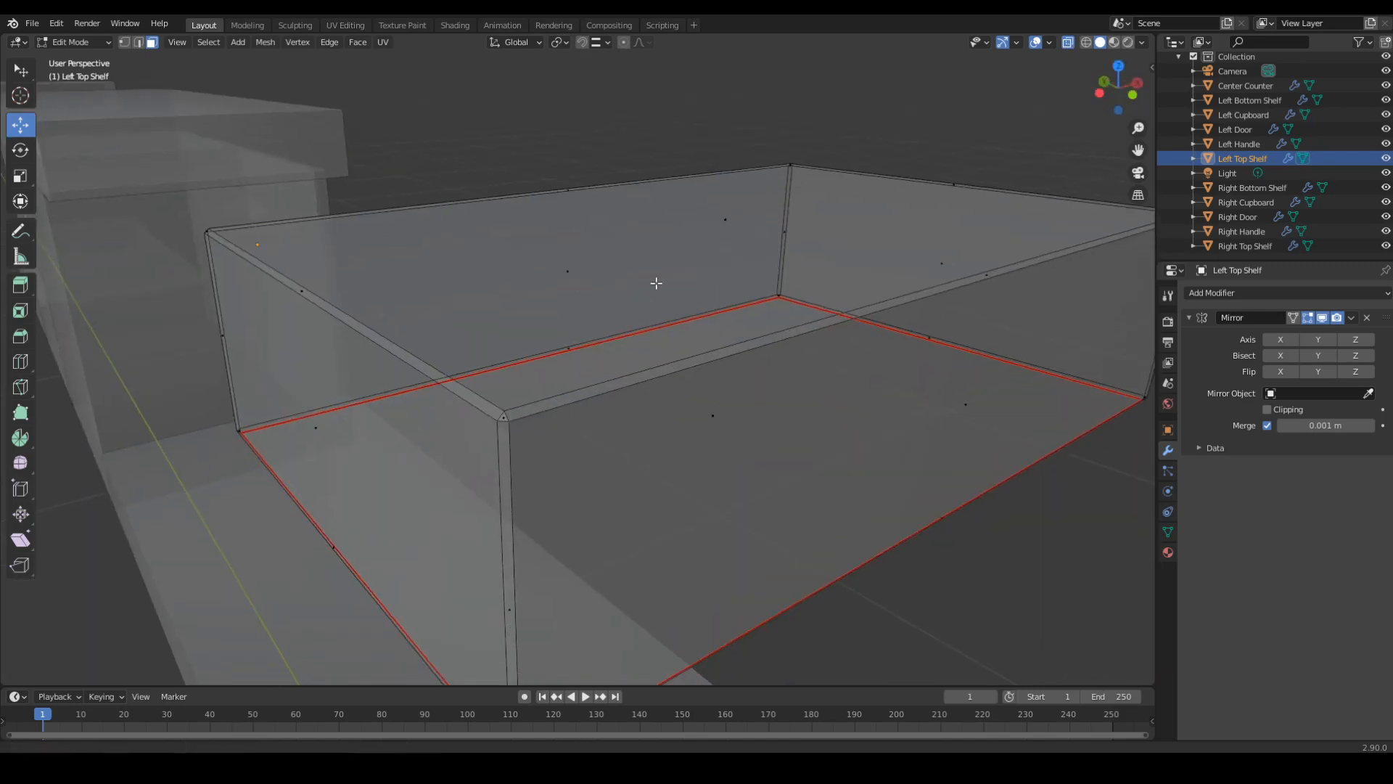
pyautogui.scroll(2, 653, 283)
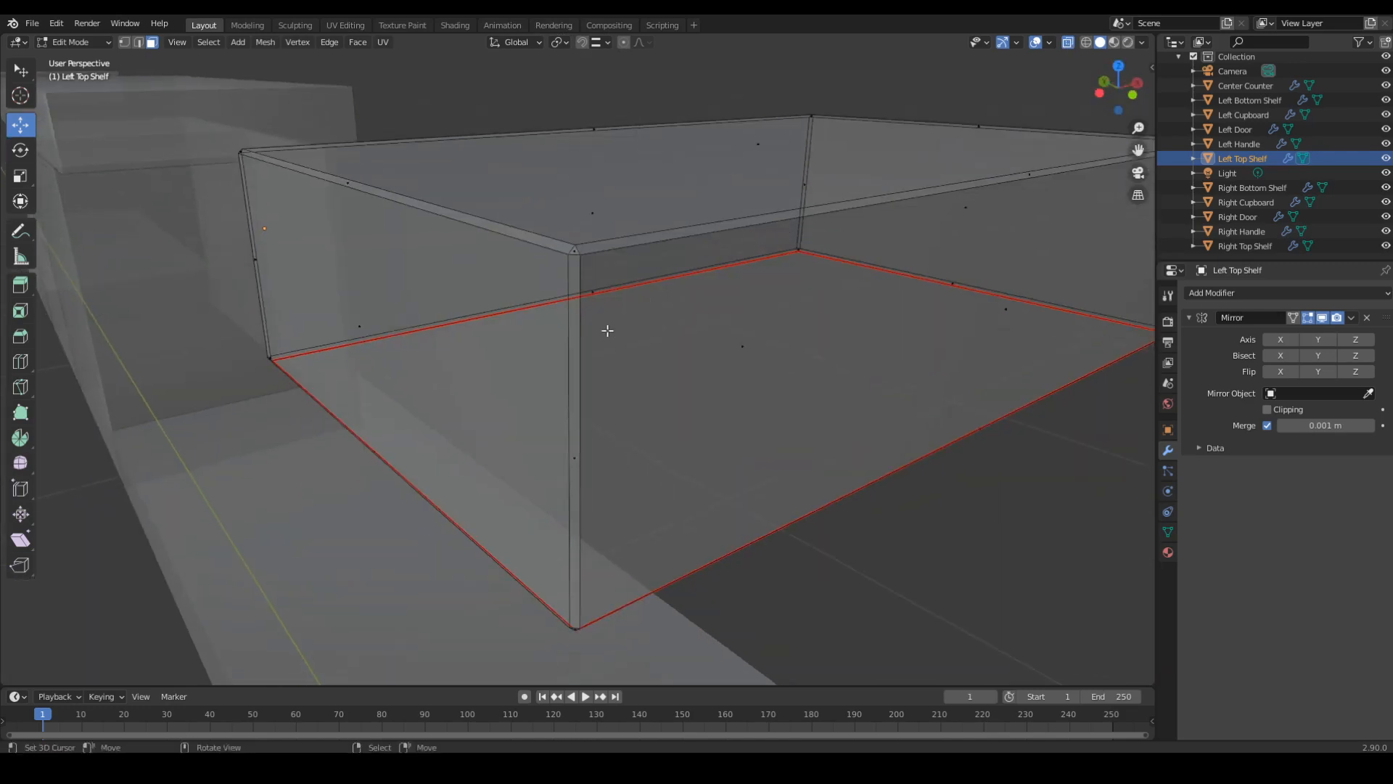
# Mark the vertical edges at two of the shelf's corners, including their small bevel edges, as seams.
pyautogui.rightClick(573, 250)
pyautogui.keyDown('shift'); pyautogui.rightClick(566, 326); pyautogui.keyUp('shift')
pyautogui.moveTo(608, 464); pyautogui.dragTo(543, 266, button='middle')
pyautogui.keyDown('shift'); pyautogui.rightClick(543, 266); pyautogui.keyUp('shift')
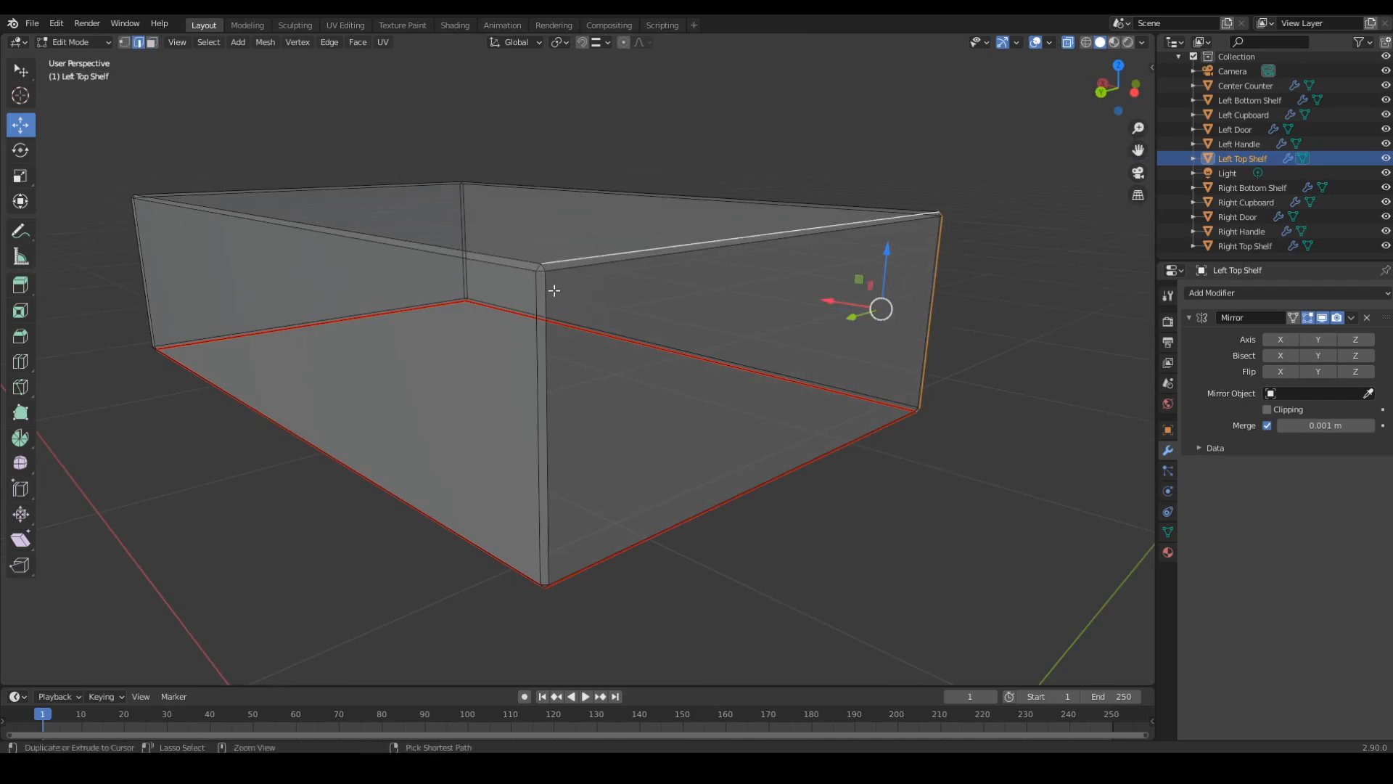
pyautogui.keyDown('shift'); pyautogui.rightClick(545, 271); pyautogui.keyUp('shift')
pyautogui.keyDown('shift'); pyautogui.rightClick(546, 280); pyautogui.keyUp('shift')
pyautogui.keyDown('shift'); pyautogui.rightClick(546, 309); pyautogui.keyUp('shift')
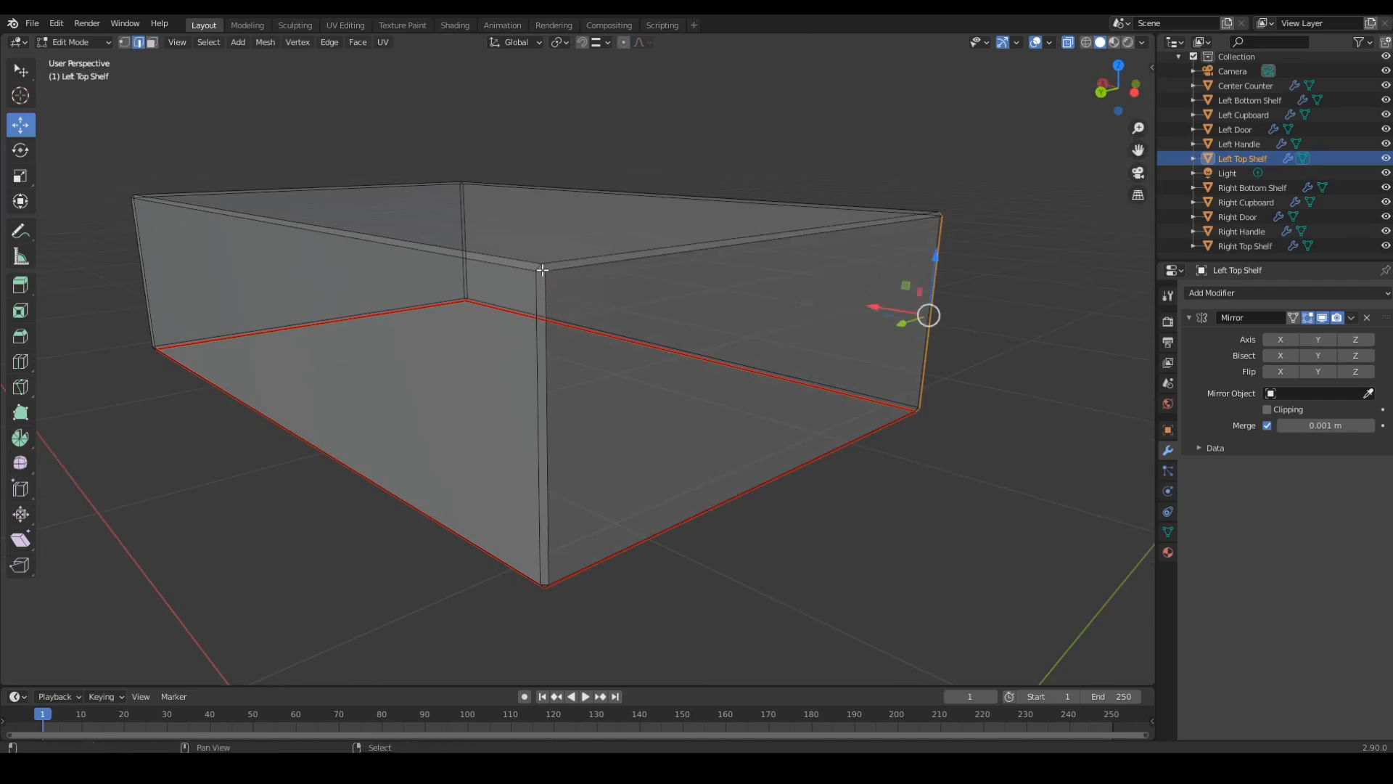
pyautogui.keyDown('shift'); pyautogui.rightClick(546, 310); pyautogui.keyUp('shift')
pyautogui.scroll(3, 544, 305)
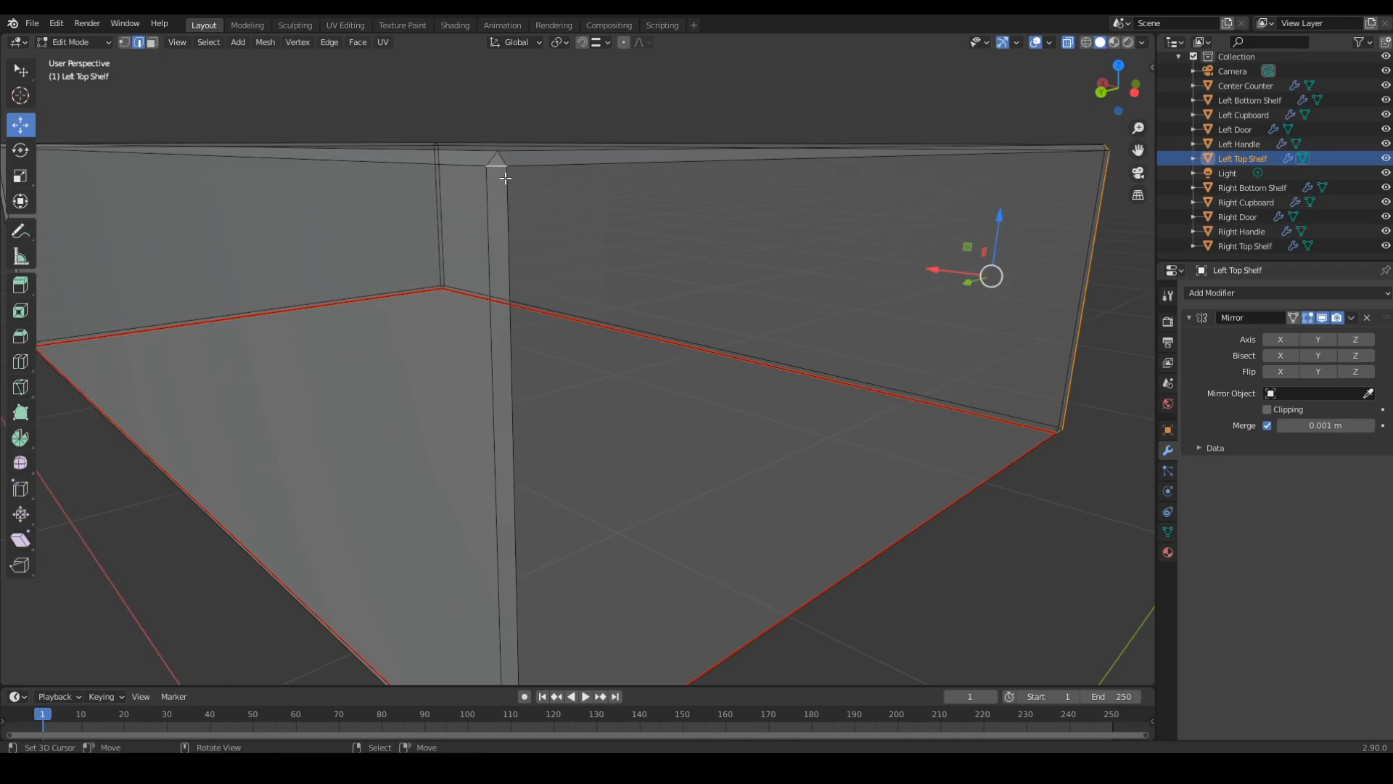
pyautogui.keyDown('shift'); pyautogui.rightClick(499, 158); pyautogui.keyUp('shift')
pyautogui.keyDown('shift'); pyautogui.rightClick(500, 156); pyautogui.keyUp('shift')
pyautogui.keyDown('shift'); pyautogui.rightClick(512, 243); pyautogui.keyUp('shift')
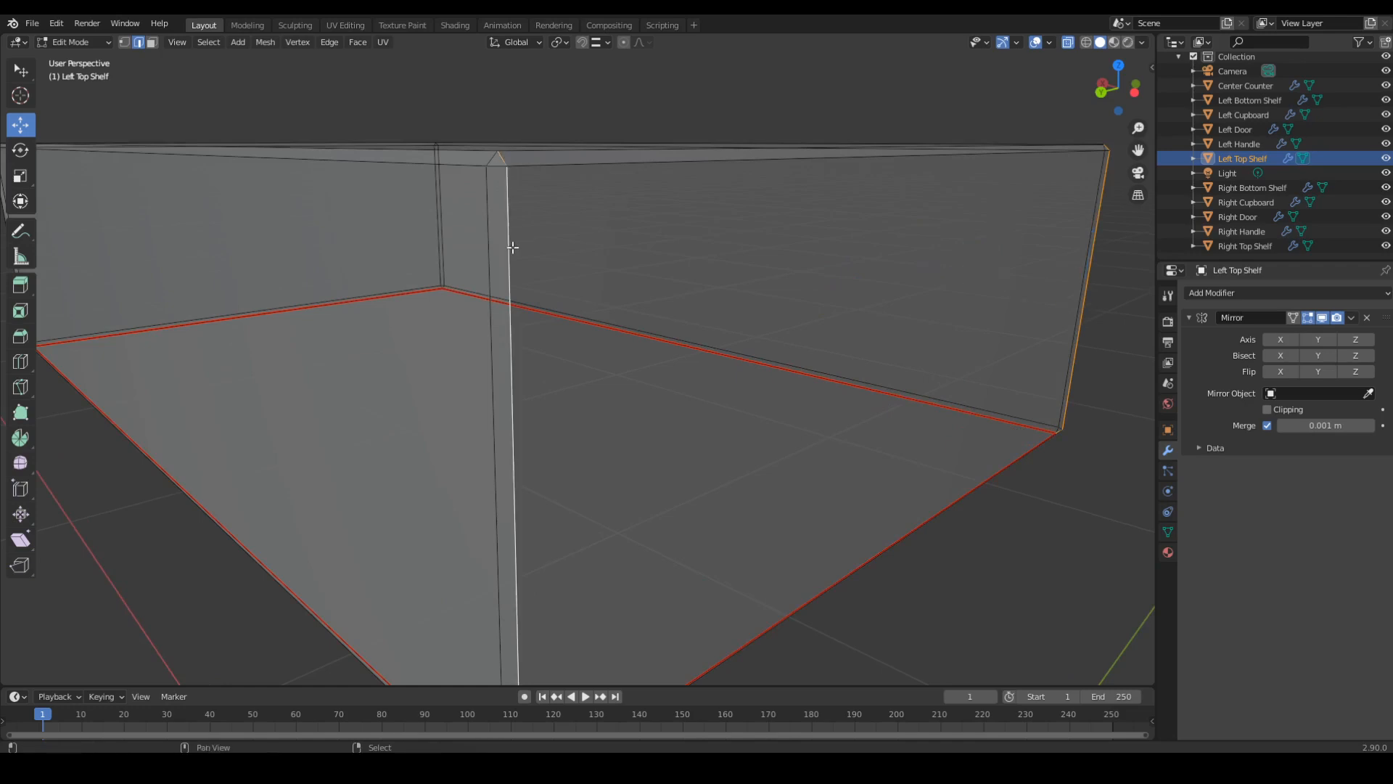
pyautogui.scroll(-6, 553, 372)
pyautogui.moveTo(559, 419); pyautogui.dragTo(564, 344, button='middle')
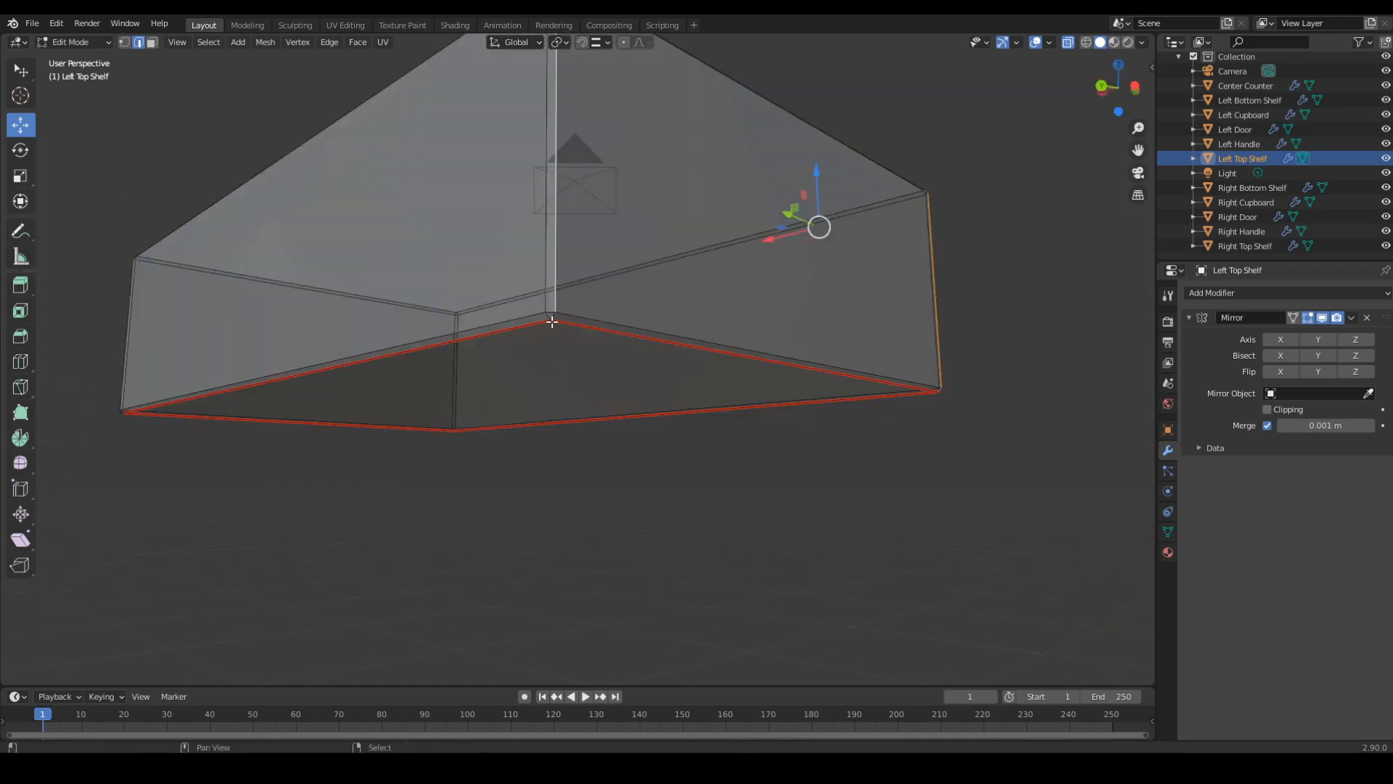
pyautogui.keyDown('shift'); pyautogui.rightClick(557, 317); pyautogui.keyUp('shift')
pyautogui.hotkey('ctrl', 'e')
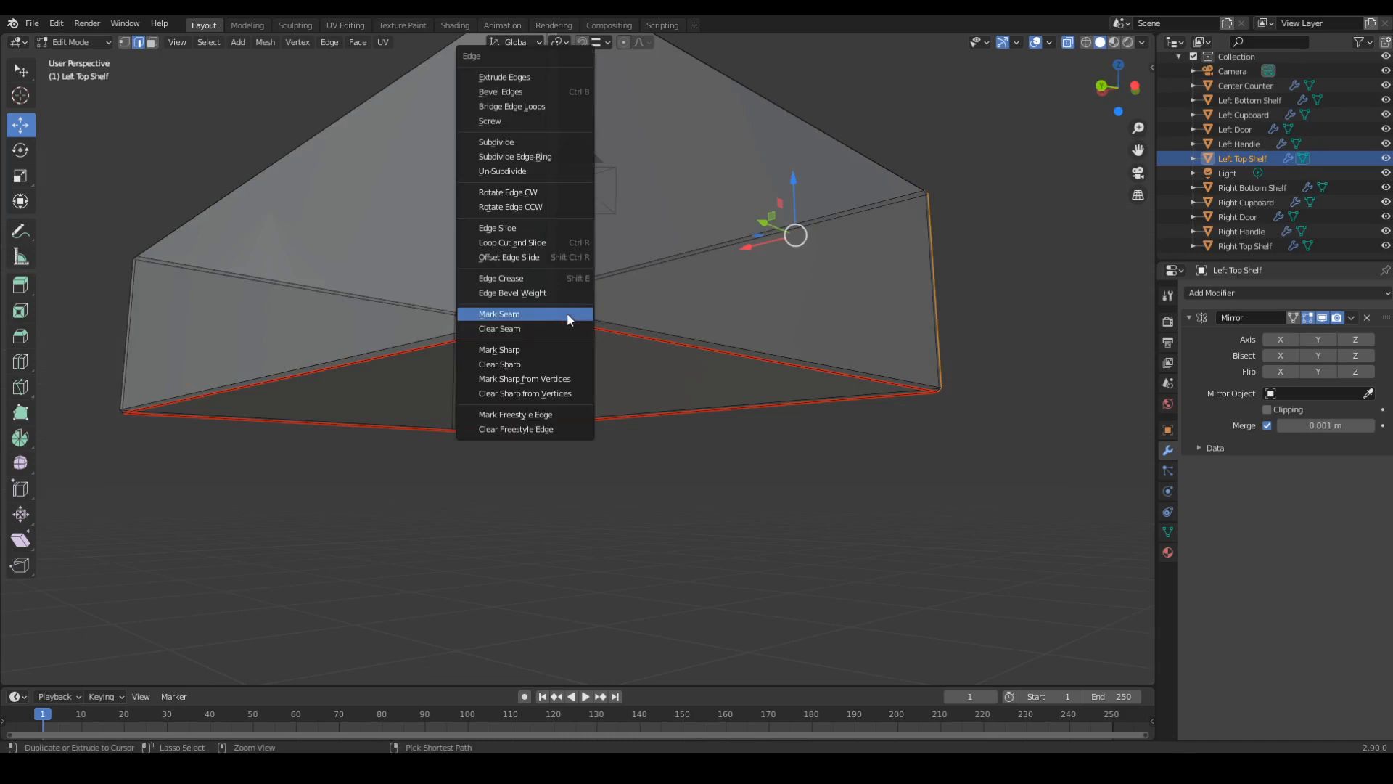
pyautogui.click(567, 314)
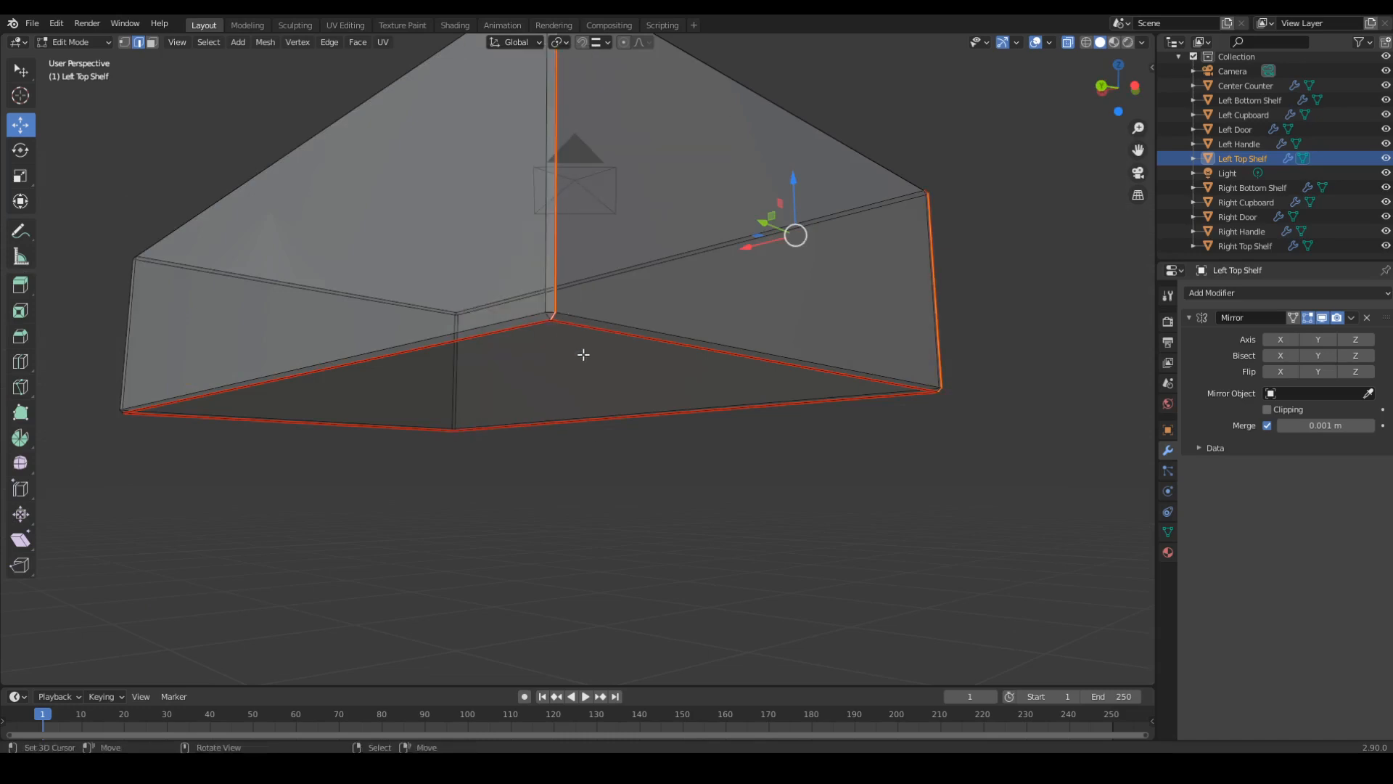
# Box-select the vertical edge at the shelf's third corner from the top view, add its small end edges, and mark them as seams.
pyautogui.press('KP_7')
pyautogui.keyDown('shift'); pyautogui.moveTo(582, 355); pyautogui.dragTo(8, 482, button='middle'); pyautogui.keyUp('shift')
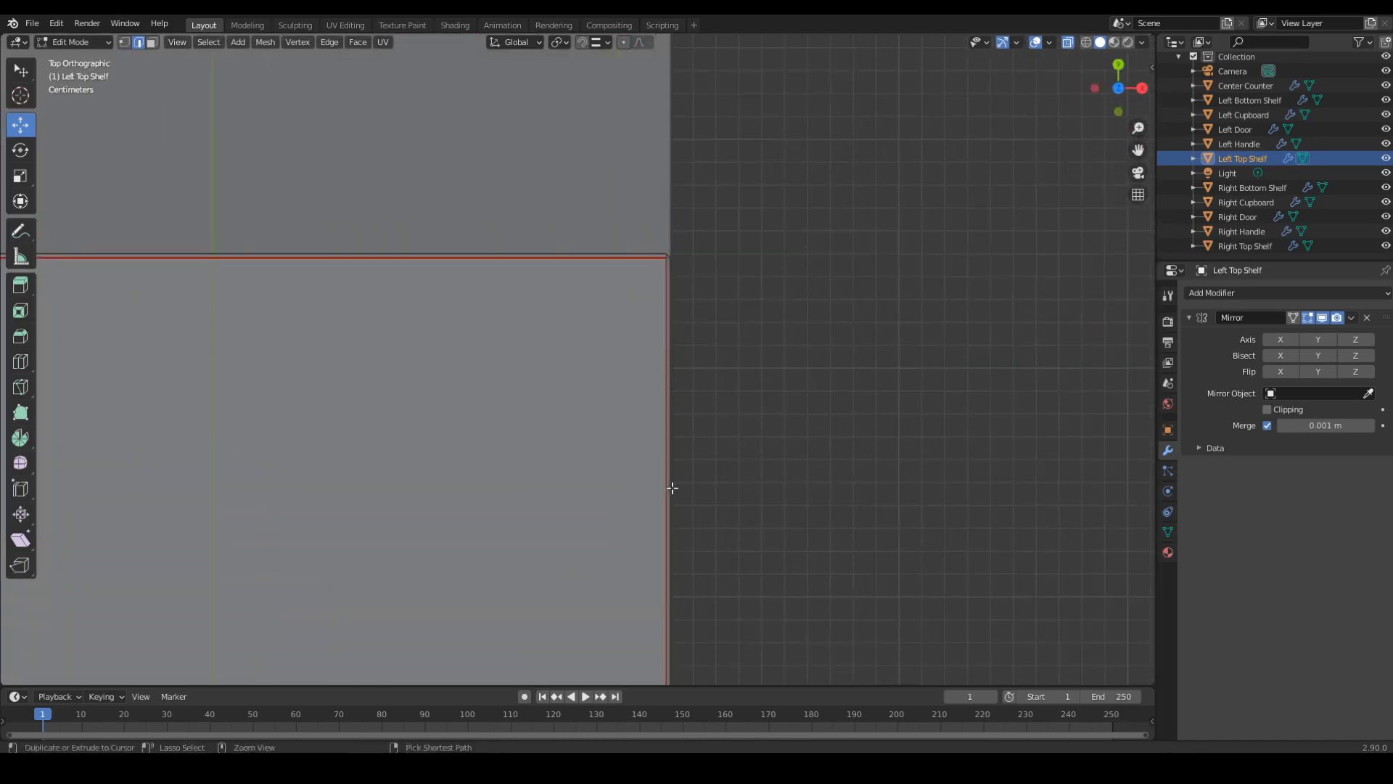
pyautogui.keyDown('ctrl'); pyautogui.moveTo(672, 487); pyautogui.dragTo(783, 271, button='middle'); pyautogui.keyUp('ctrl')
pyautogui.keyDown('shift'); pyautogui.moveTo(766, 323); pyautogui.dragTo(613, 548, button='middle'); pyautogui.keyUp('shift')
pyautogui.keyDown('ctrl'); pyautogui.moveTo(613, 548); pyautogui.dragTo(709, 355, button='middle'); pyautogui.keyUp('ctrl')
pyautogui.press('a')
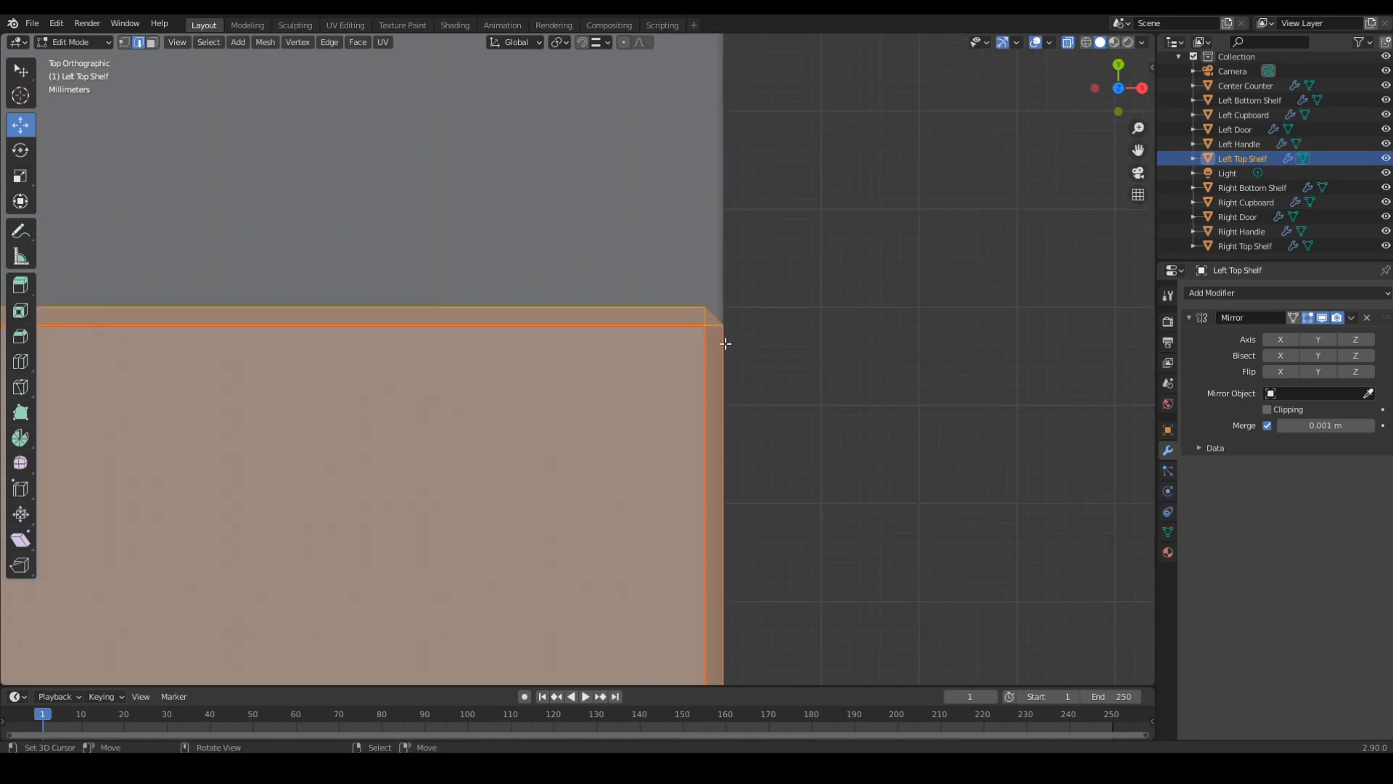
pyautogui.hotkey('alt', 'a')
pyautogui.press('b')
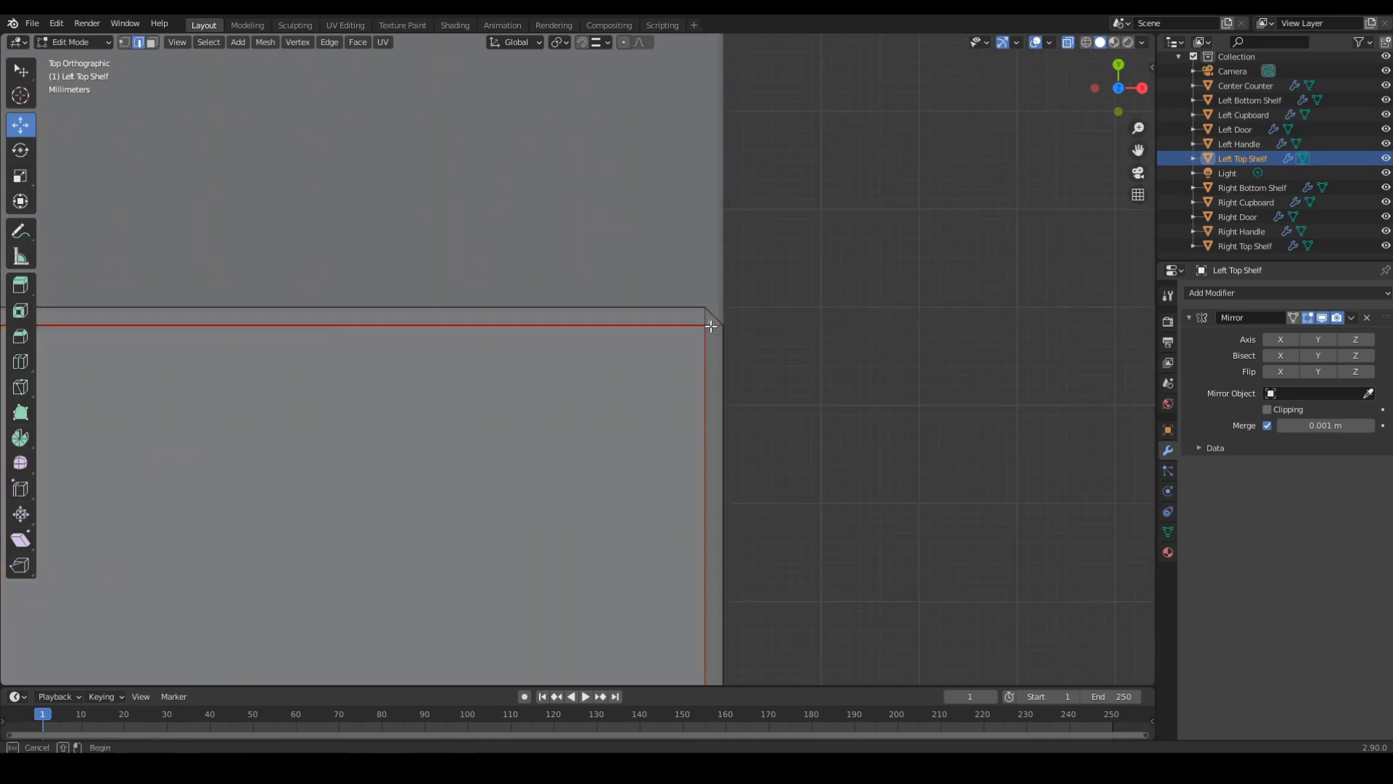
pyautogui.moveTo(736, 336); pyautogui.dragTo(737, 338)
pyautogui.keyDown('shift'); pyautogui.moveTo(783, 472); pyautogui.dragTo(583, 557, button='middle'); pyautogui.keyUp('shift')
pyautogui.keyDown('ctrl'); pyautogui.moveTo(585, 476); pyautogui.dragTo(557, 544, button='middle'); pyautogui.keyUp('ctrl')
pyautogui.keyDown('ctrl'); pyautogui.moveTo(591, 448); pyautogui.dragTo(595, 475, button='middle'); pyautogui.keyUp('ctrl')
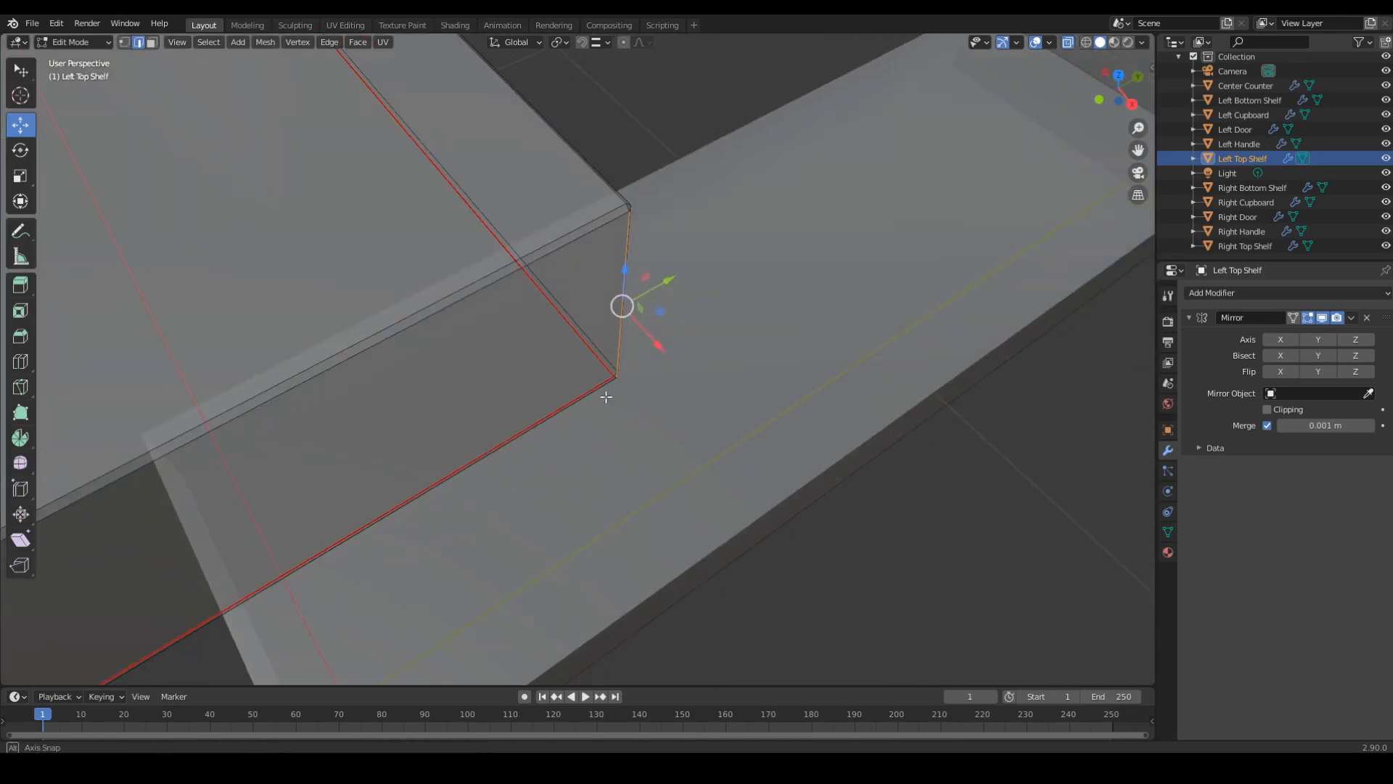
pyautogui.moveTo(607, 394); pyautogui.dragTo(699, 374, button='middle')
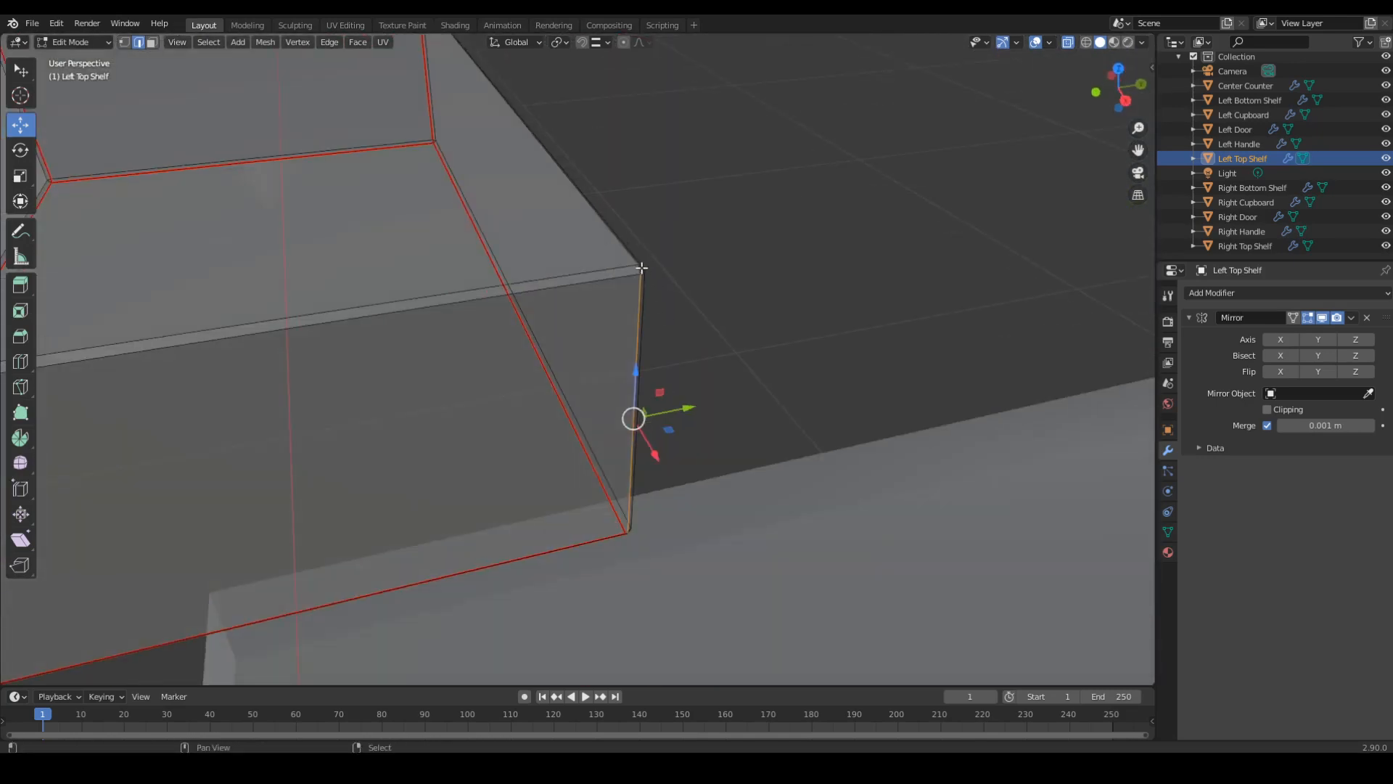
pyautogui.keyDown('shift'); pyautogui.rightClick(641, 269); pyautogui.keyUp('shift')
pyautogui.moveTo(668, 470); pyautogui.dragTo(431, 383, button='middle')
pyautogui.keyDown('shift'); pyautogui.rightClick(591, 425); pyautogui.keyUp('shift')
pyautogui.hotkey('ctrl', 'e')
pyautogui.click(568, 419)
# Mark the vertical edge and small bevel edges at the shelf's remaining corner as seams.
pyautogui.rightClick(336, 401)
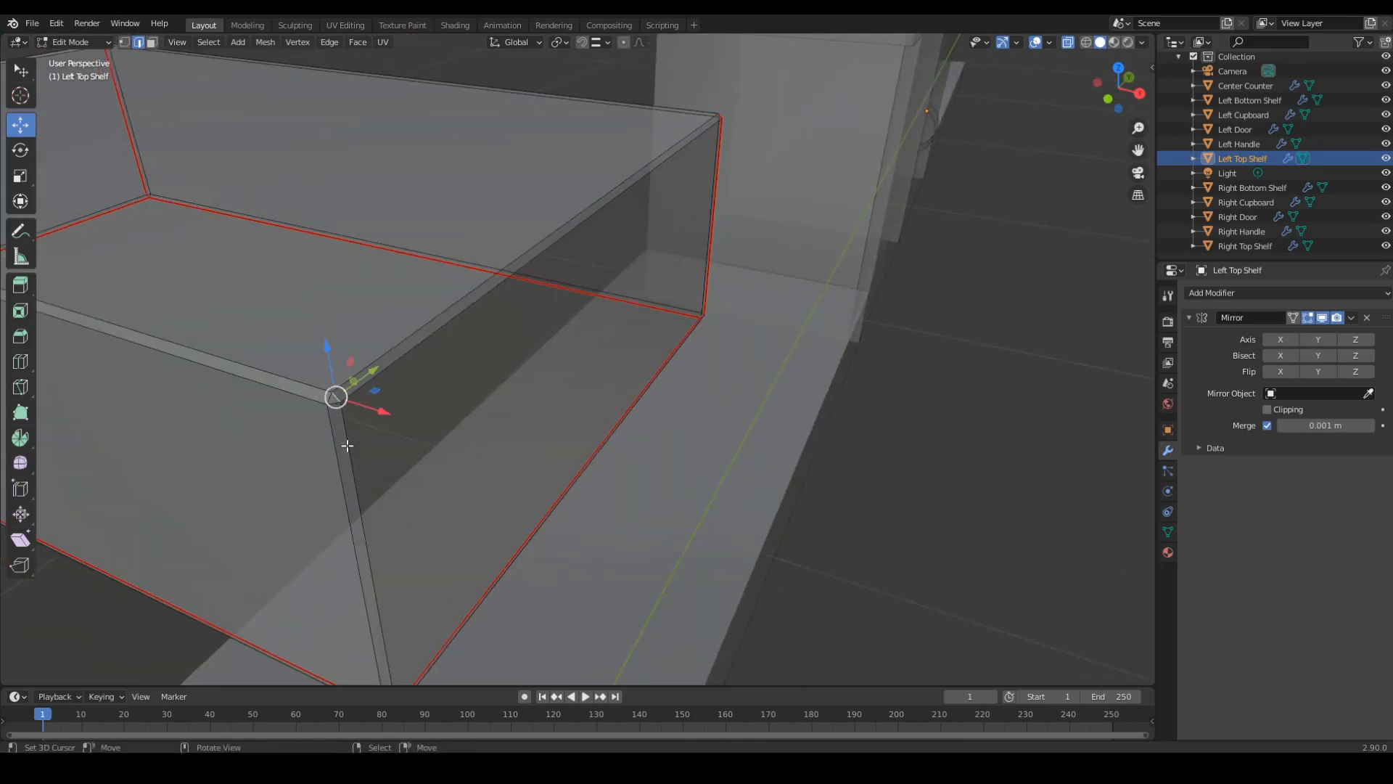
pyautogui.rightClick(348, 447)
pyautogui.keyDown('shift'); pyautogui.moveTo(426, 563); pyautogui.dragTo(432, 327, button='middle'); pyautogui.keyUp('shift')
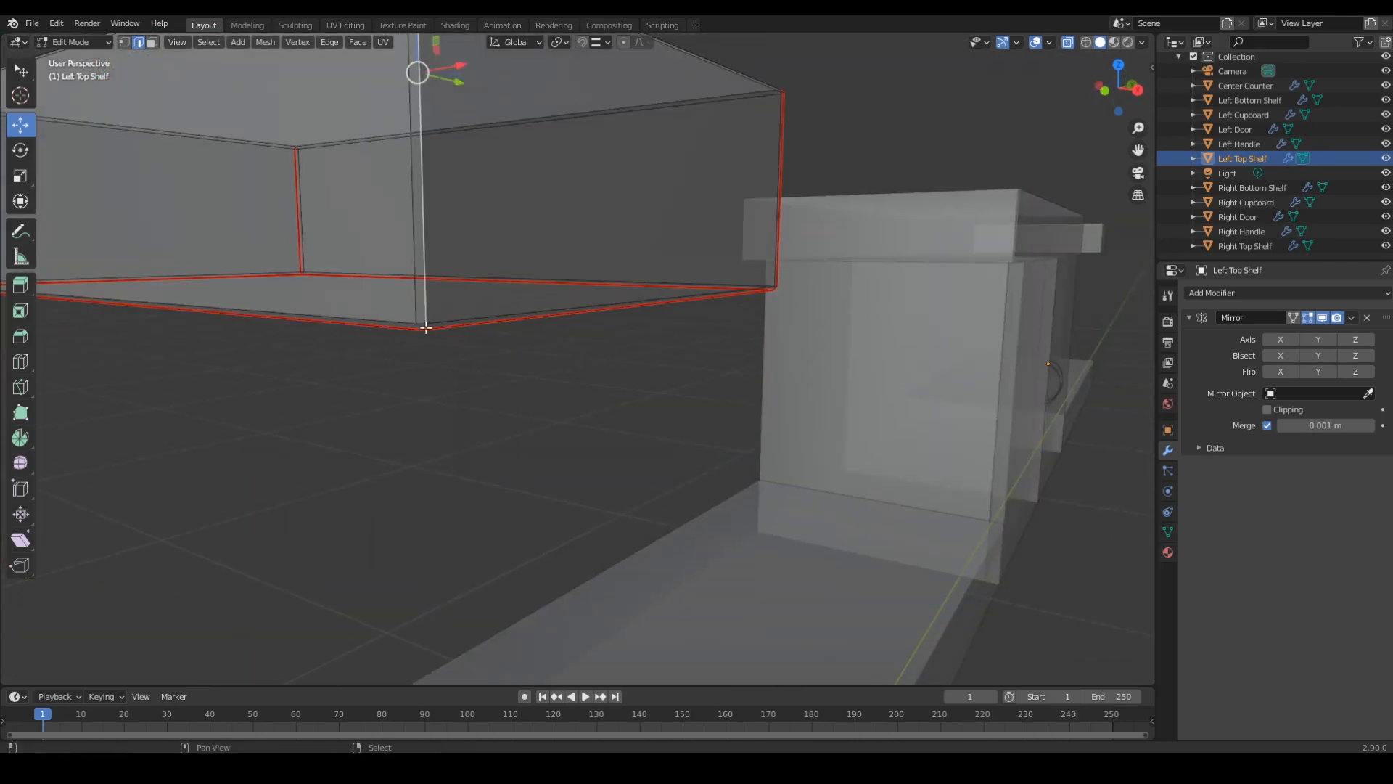
pyautogui.keyDown('shift'); pyautogui.rightClick(432, 327); pyautogui.keyUp('shift')
pyautogui.hotkey('ctrl', 'e')
pyautogui.click(463, 315)
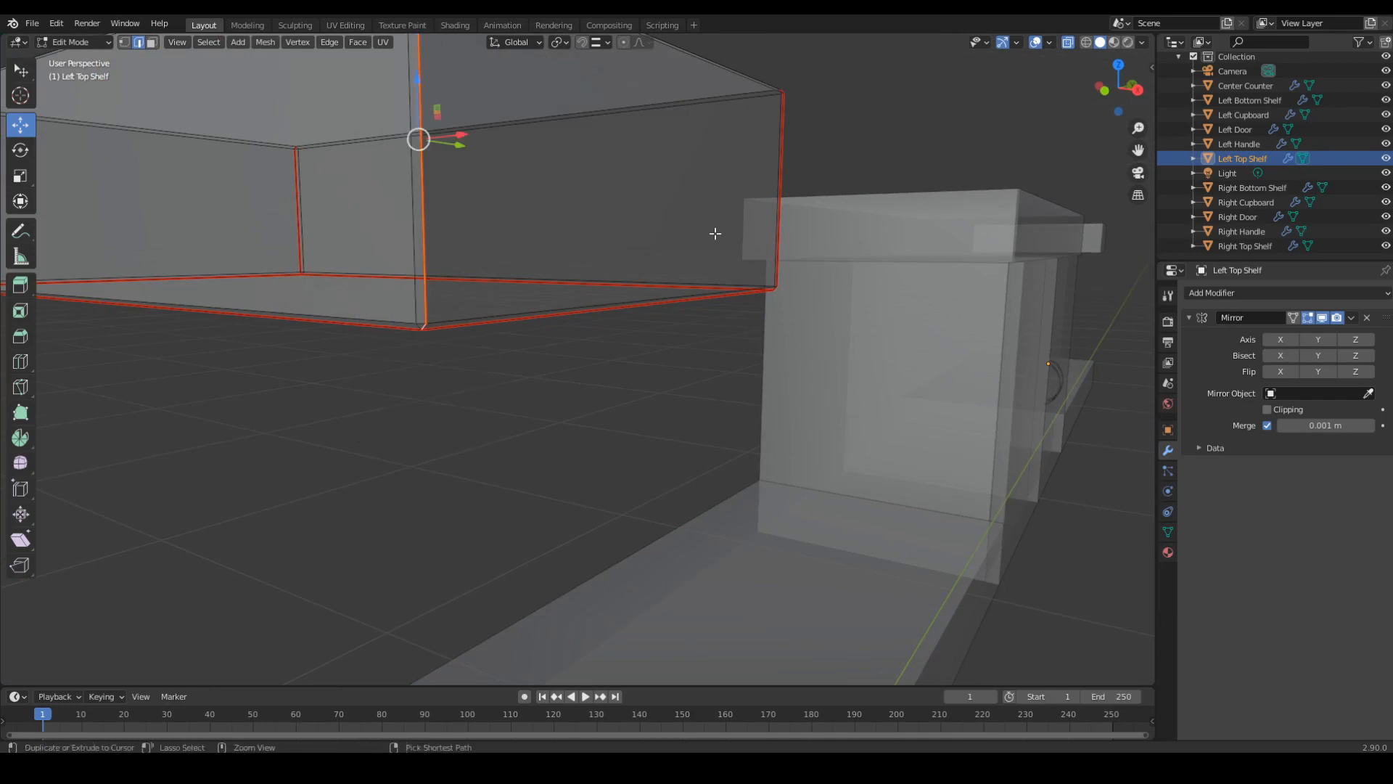
# Split the Layout workspace's 3D viewport into two side-by-side areas and change the new one to the UV Editor.
pyautogui.scroll(-3, 957, 172)
pyautogui.moveTo(1152, 39); pyautogui.dragTo(678, 44)
pyautogui.click(336, 24)
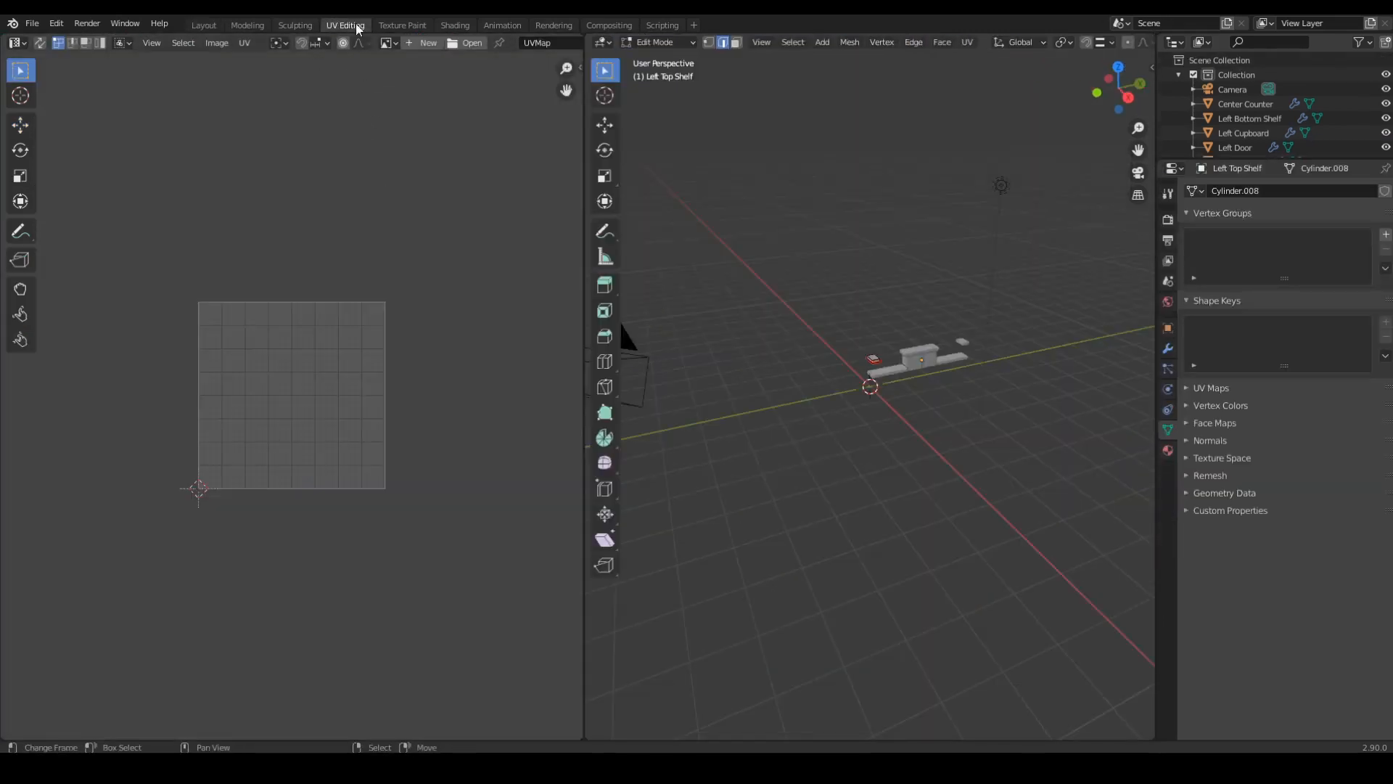
pyautogui.click(204, 25)
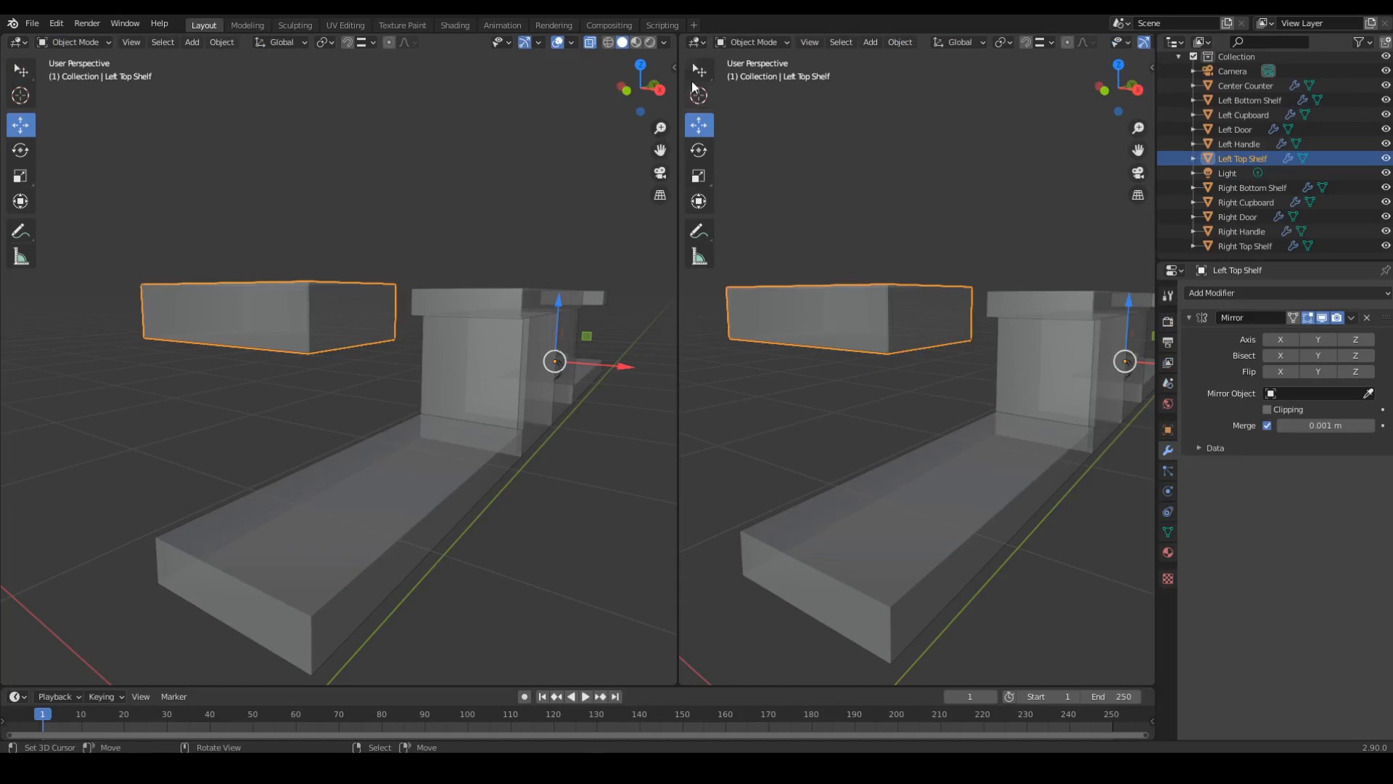
pyautogui.click(698, 42)
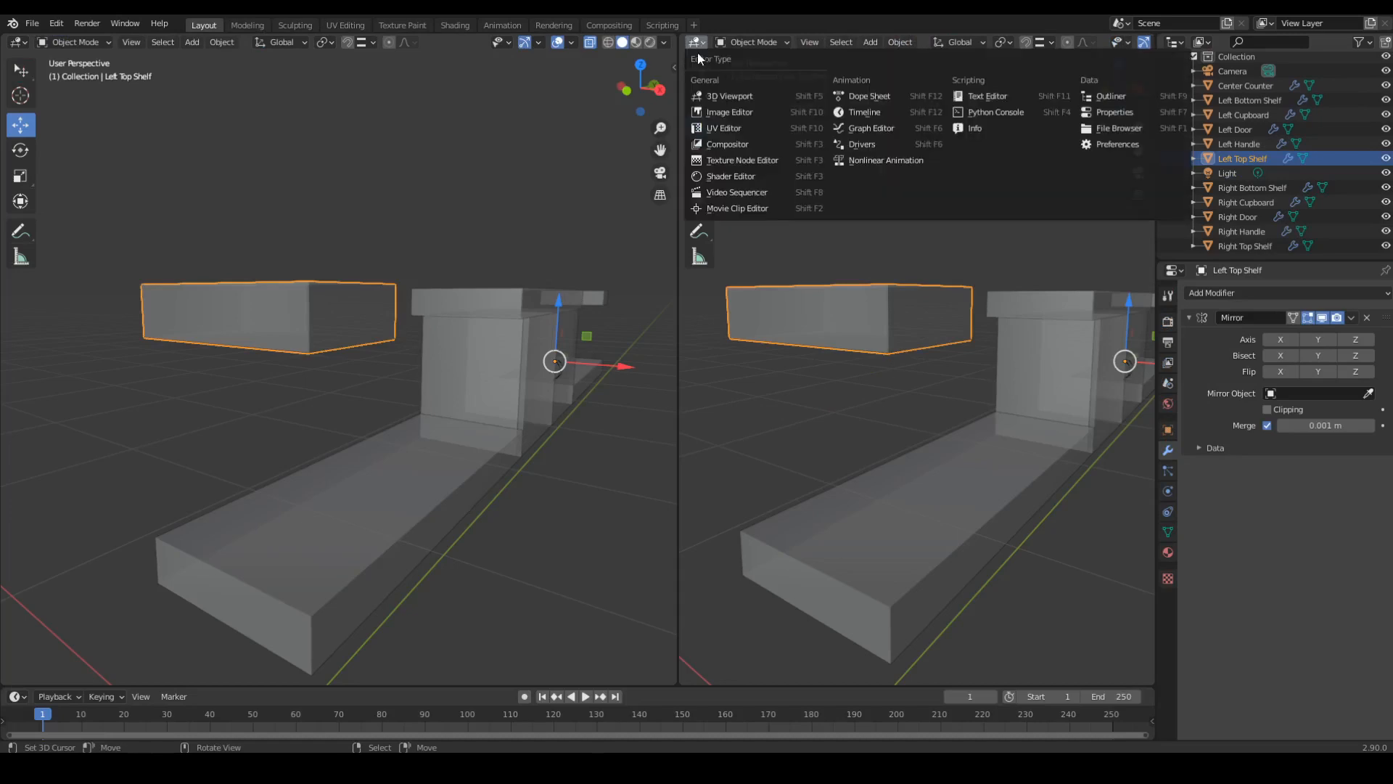
pyautogui.click(715, 128)
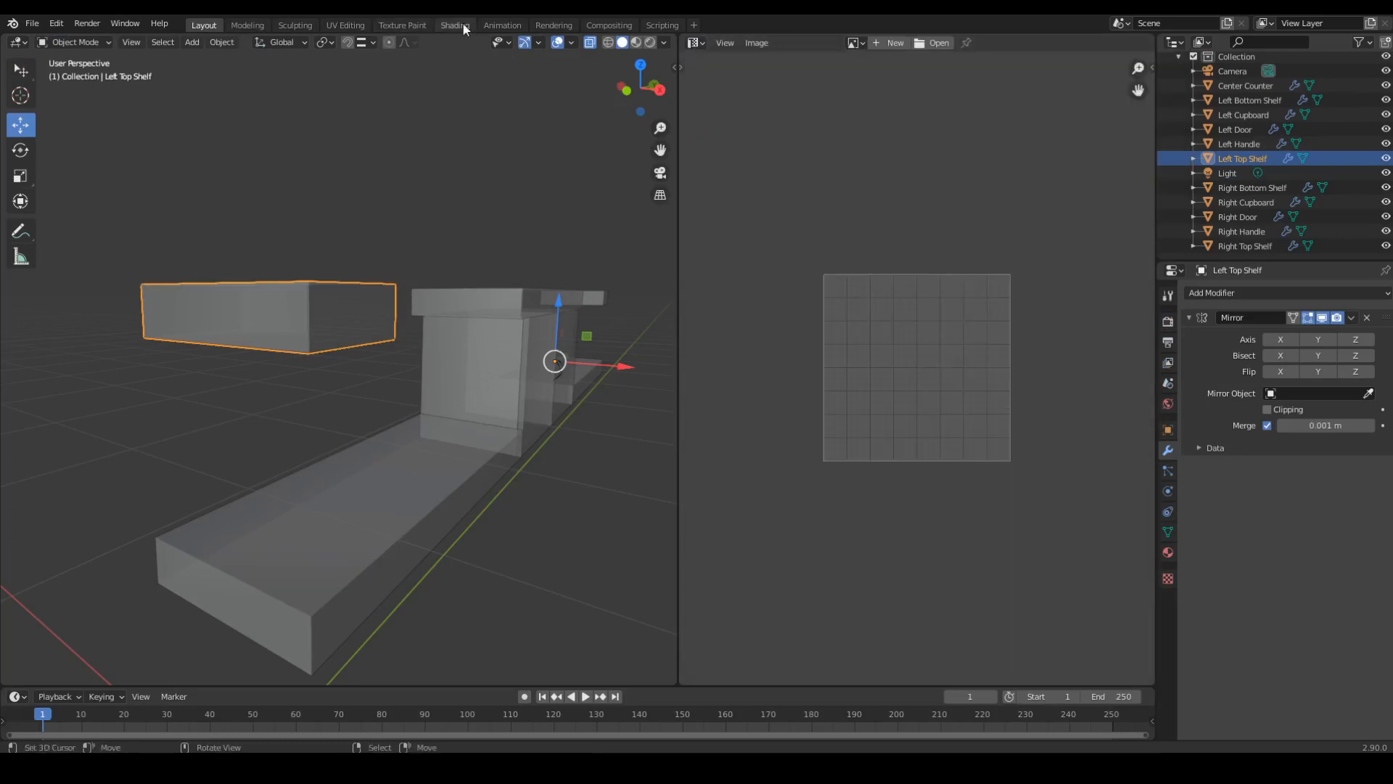
# Enter Edit Mode on the Left Top Shelf in the Layout workspace and select its entire mesh.
pyautogui.click(347, 26)
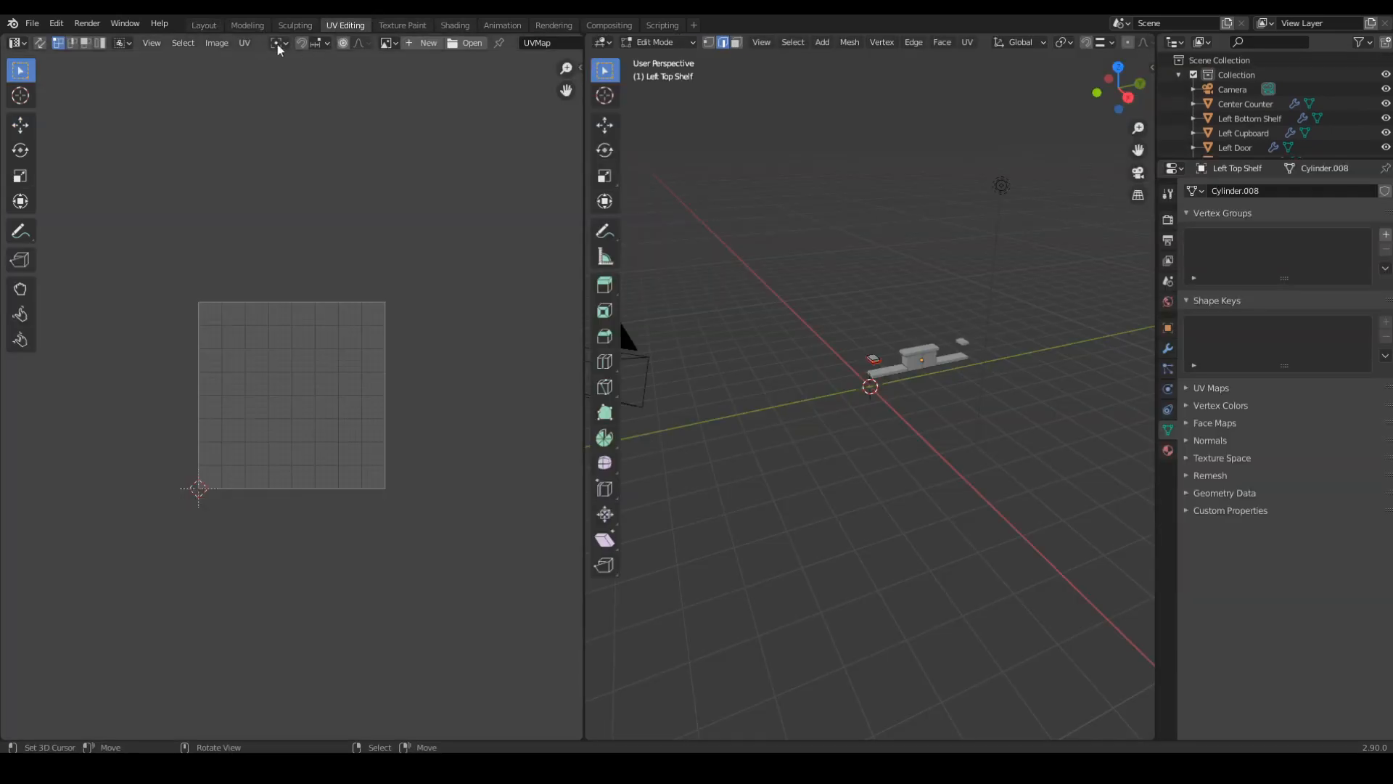
pyautogui.click(204, 26)
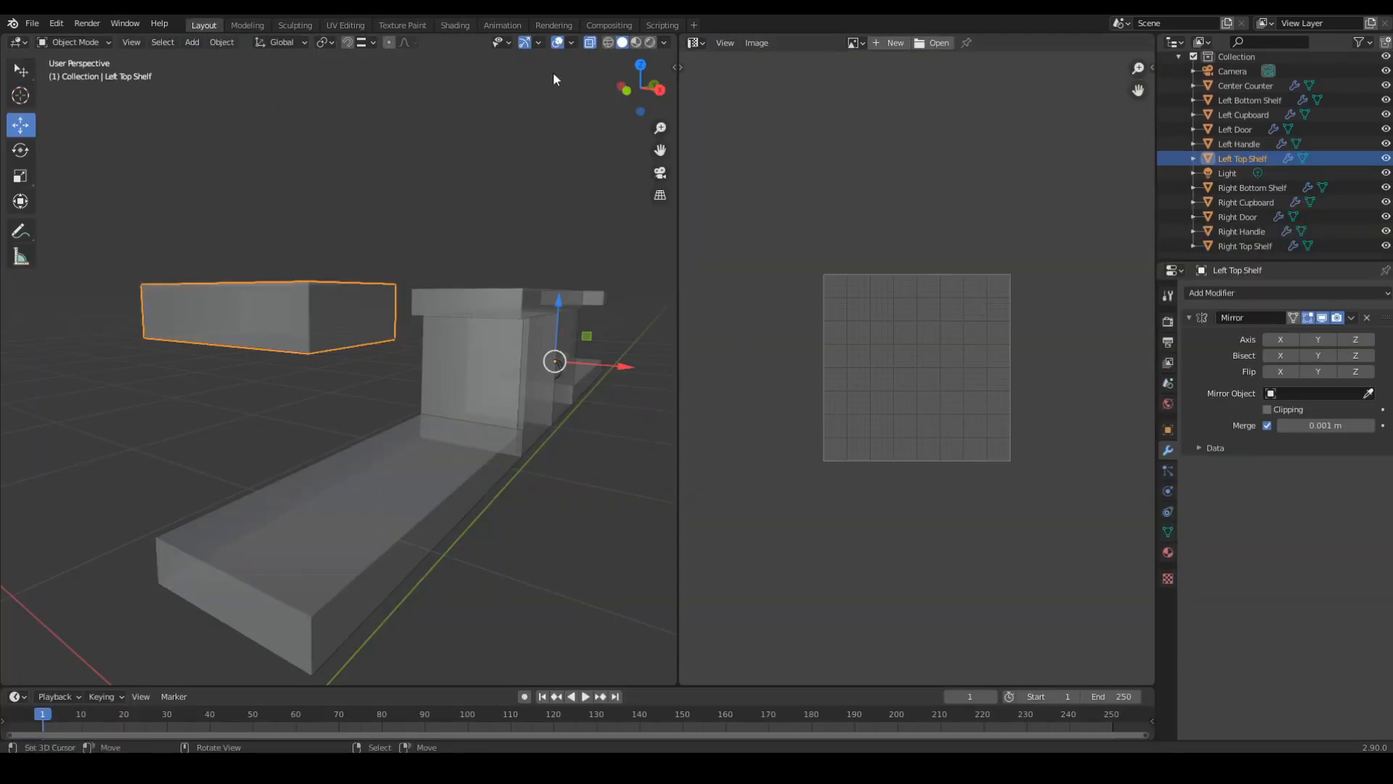
pyautogui.press('Tab')
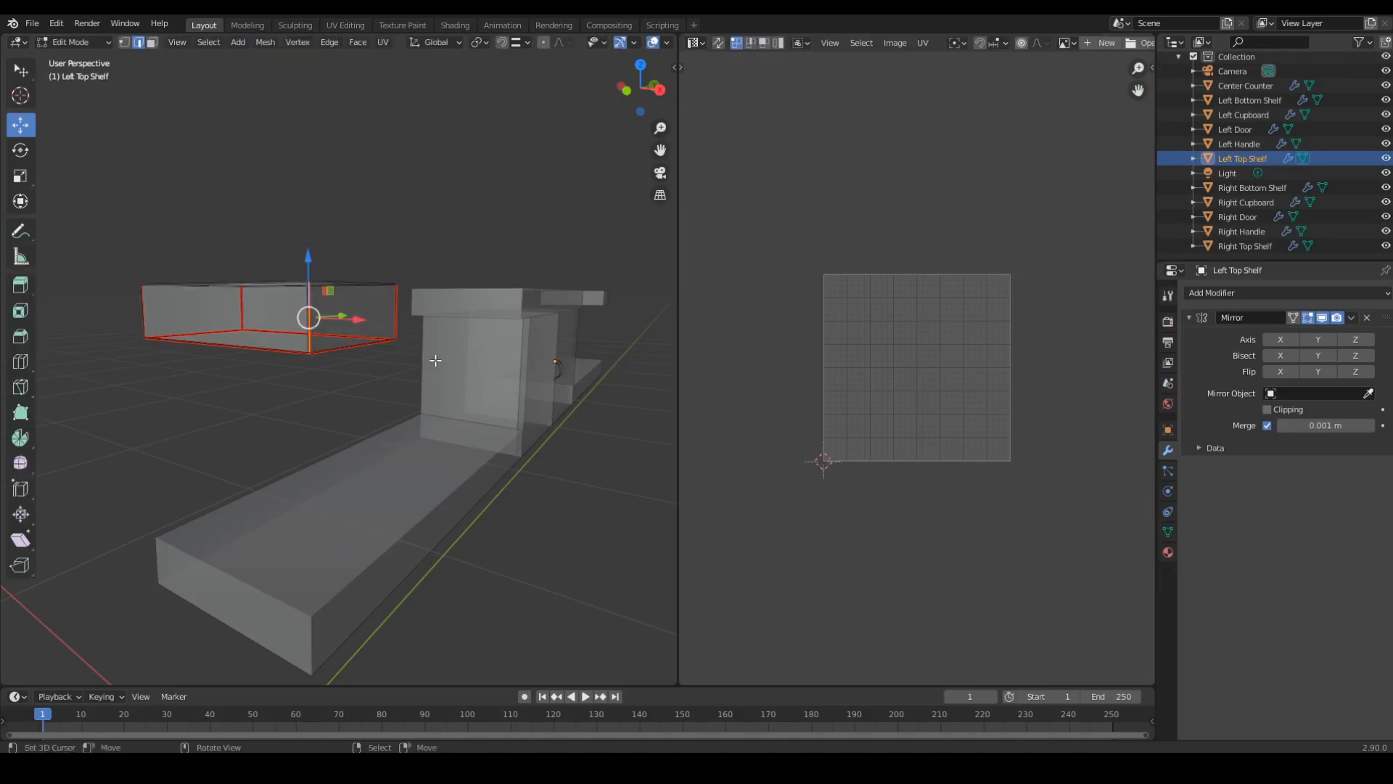
pyautogui.press('a')
pyautogui.moveTo(516, 394); pyautogui.dragTo(373, 344, button='middle')
pyautogui.click(698, 42)
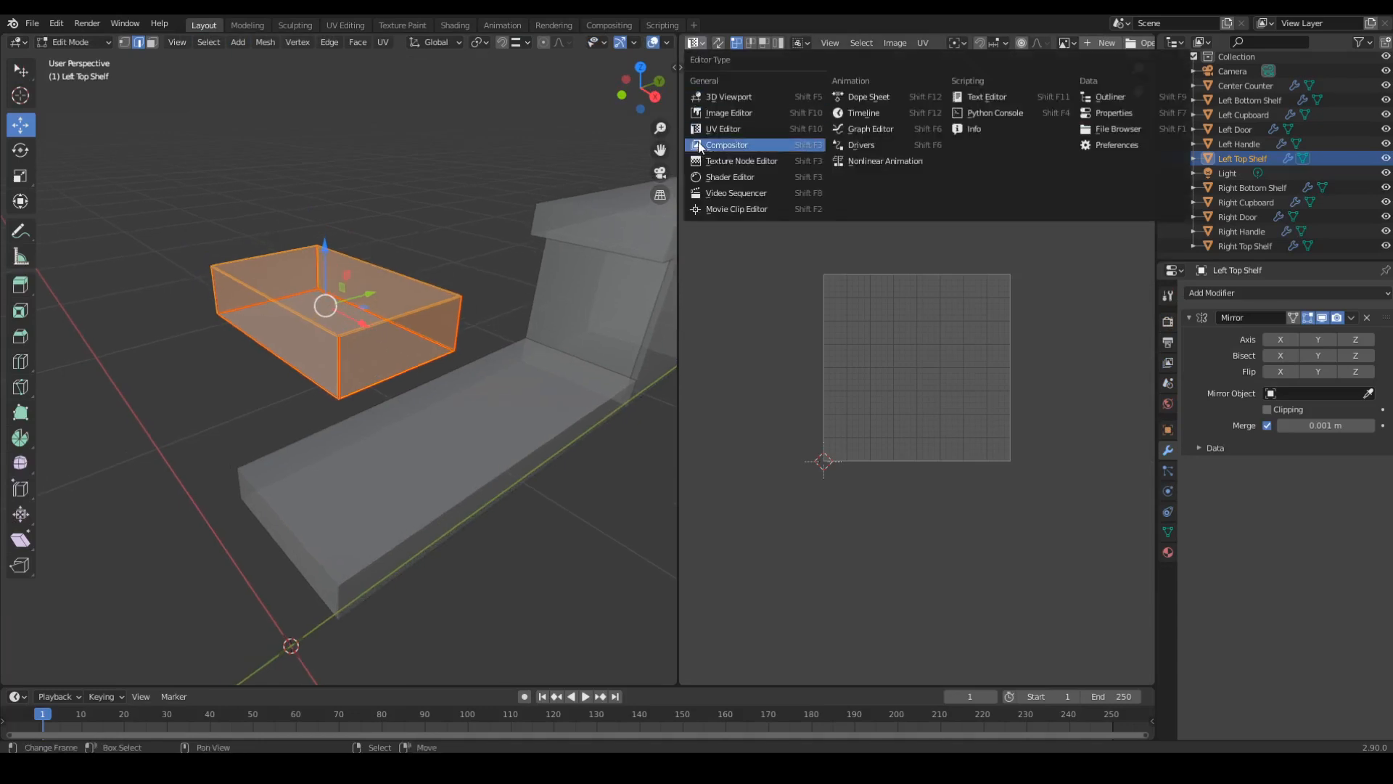
pyautogui.press('Escape')
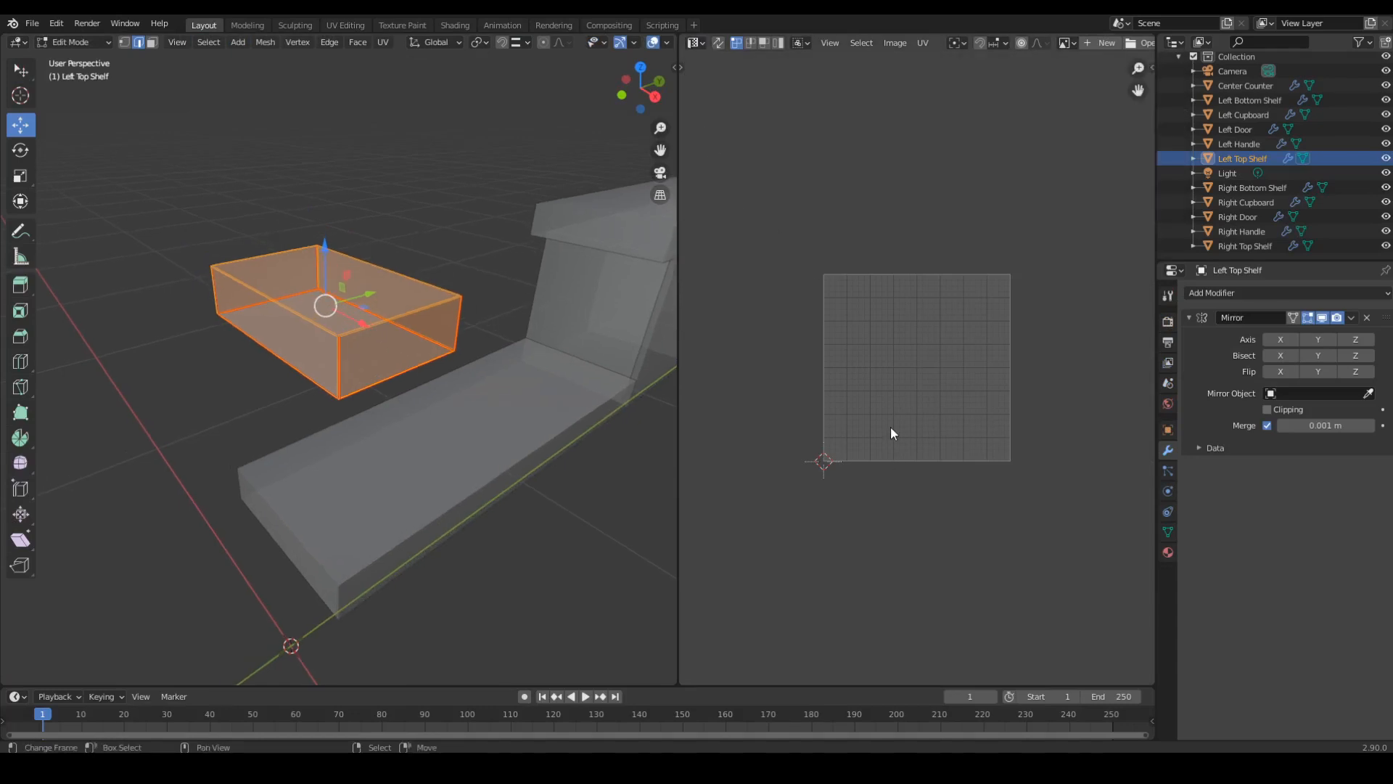
# Unwrap the selected Left Top Shelf mesh with the Angle Based method.
pyautogui.scroll(4, 890, 425)
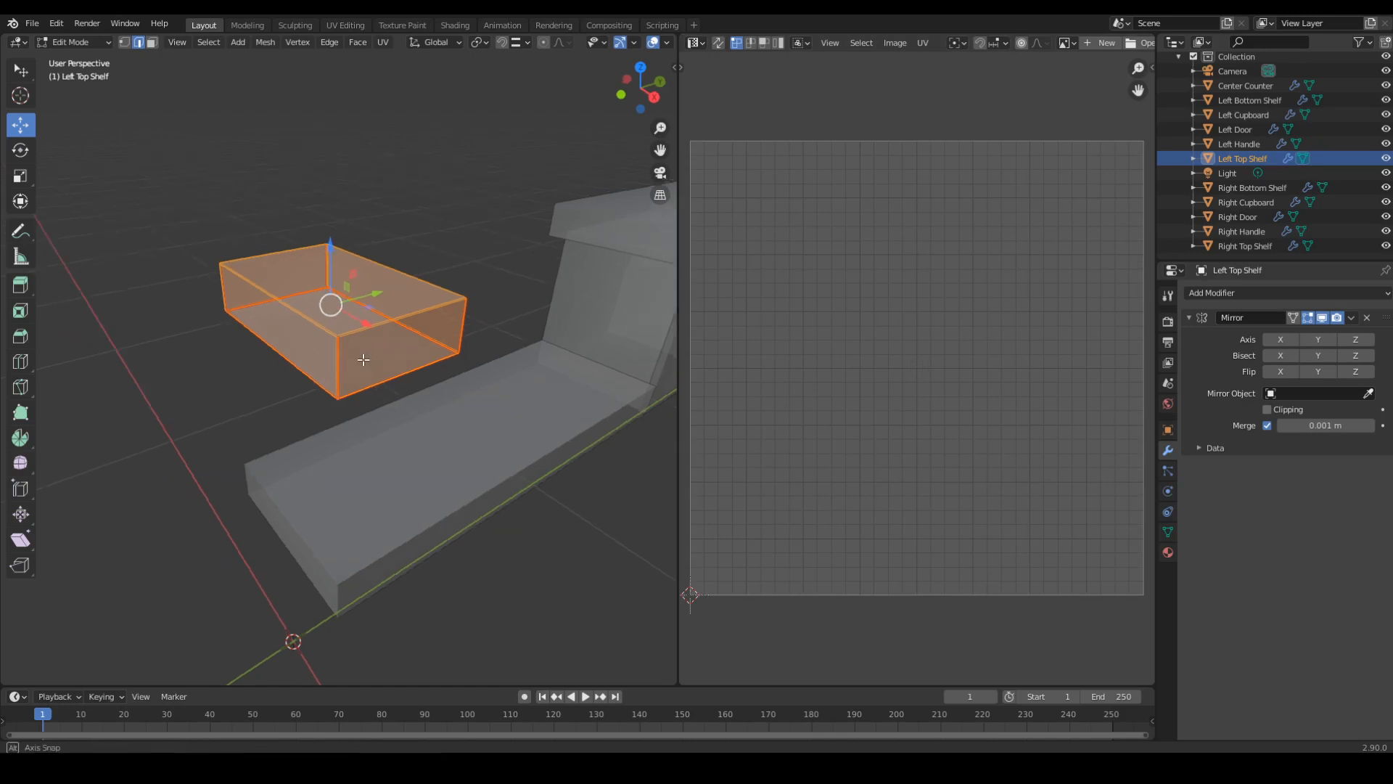
pyautogui.moveTo(368, 344); pyautogui.dragTo(388, 320, button='middle')
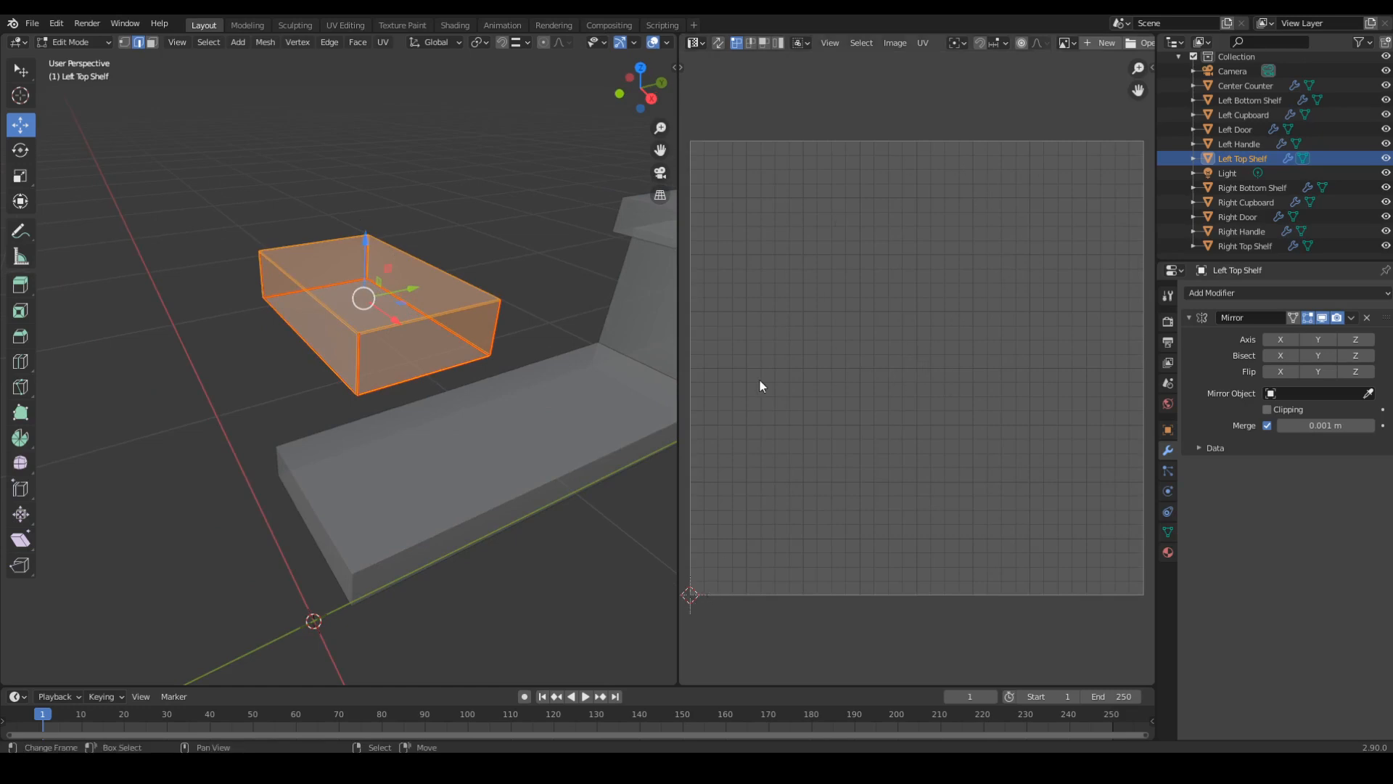
pyautogui.keyDown('shift'); pyautogui.moveTo(423, 365); pyautogui.dragTo(410, 338, button='middle'); pyautogui.keyUp('shift')
pyautogui.keyDown('shift'); pyautogui.moveTo(423, 234); pyautogui.dragTo(399, 239, button='middle'); pyautogui.keyUp('shift')
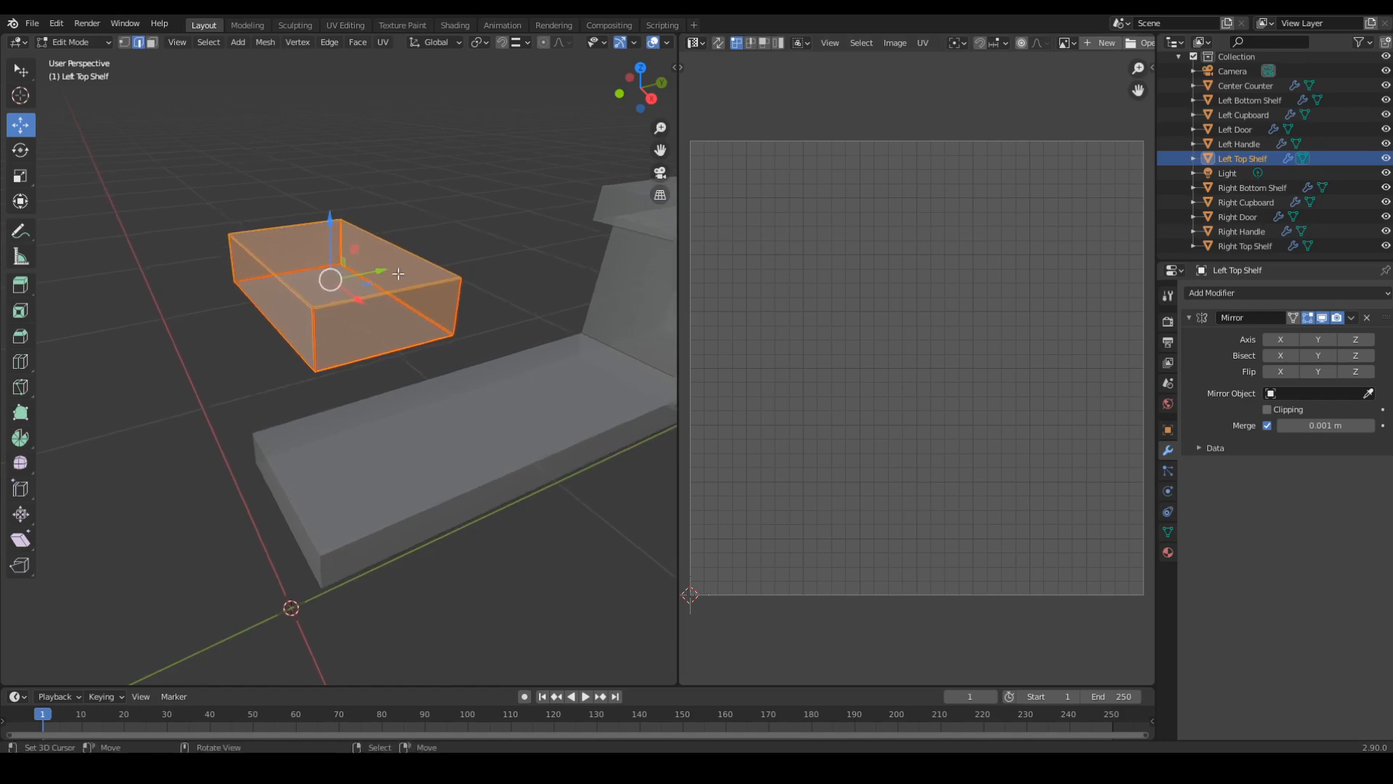
pyautogui.click(384, 42)
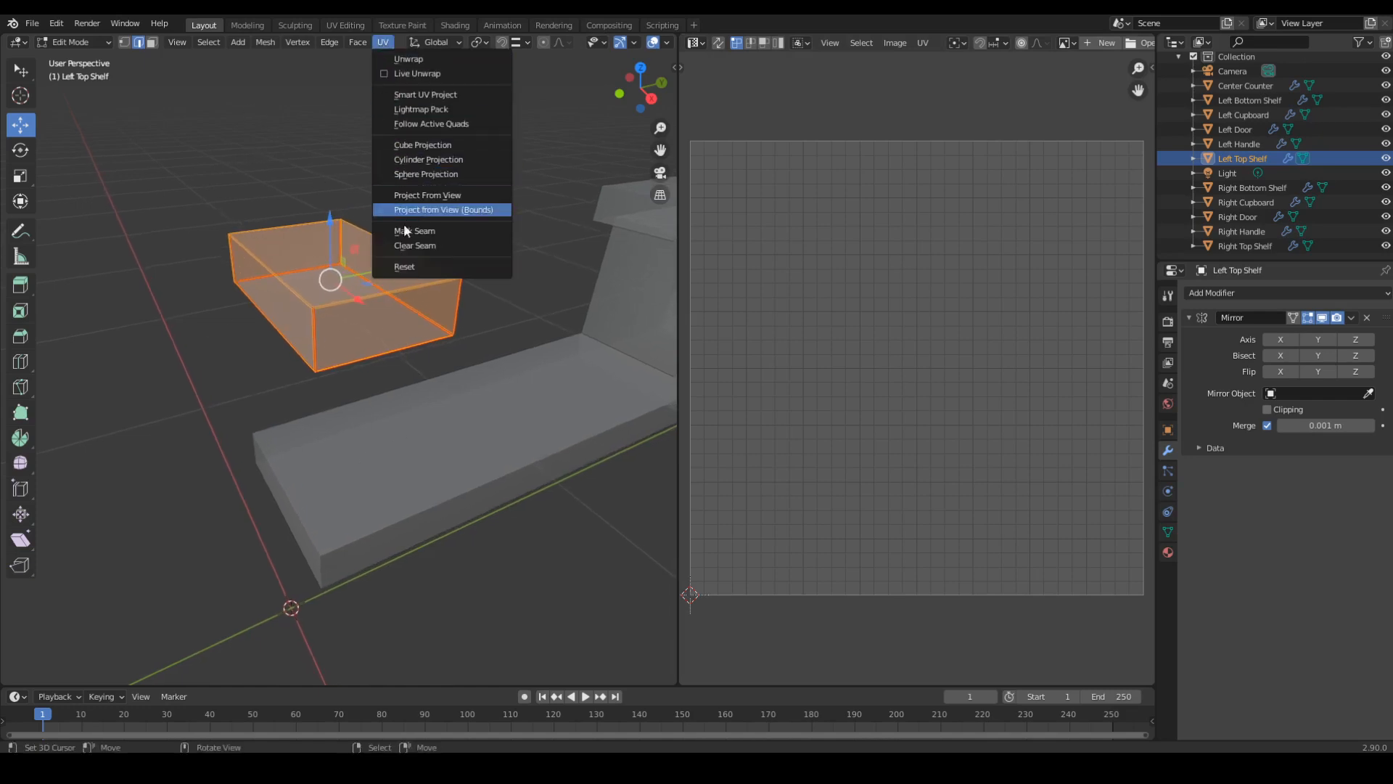
pyautogui.click(409, 59)
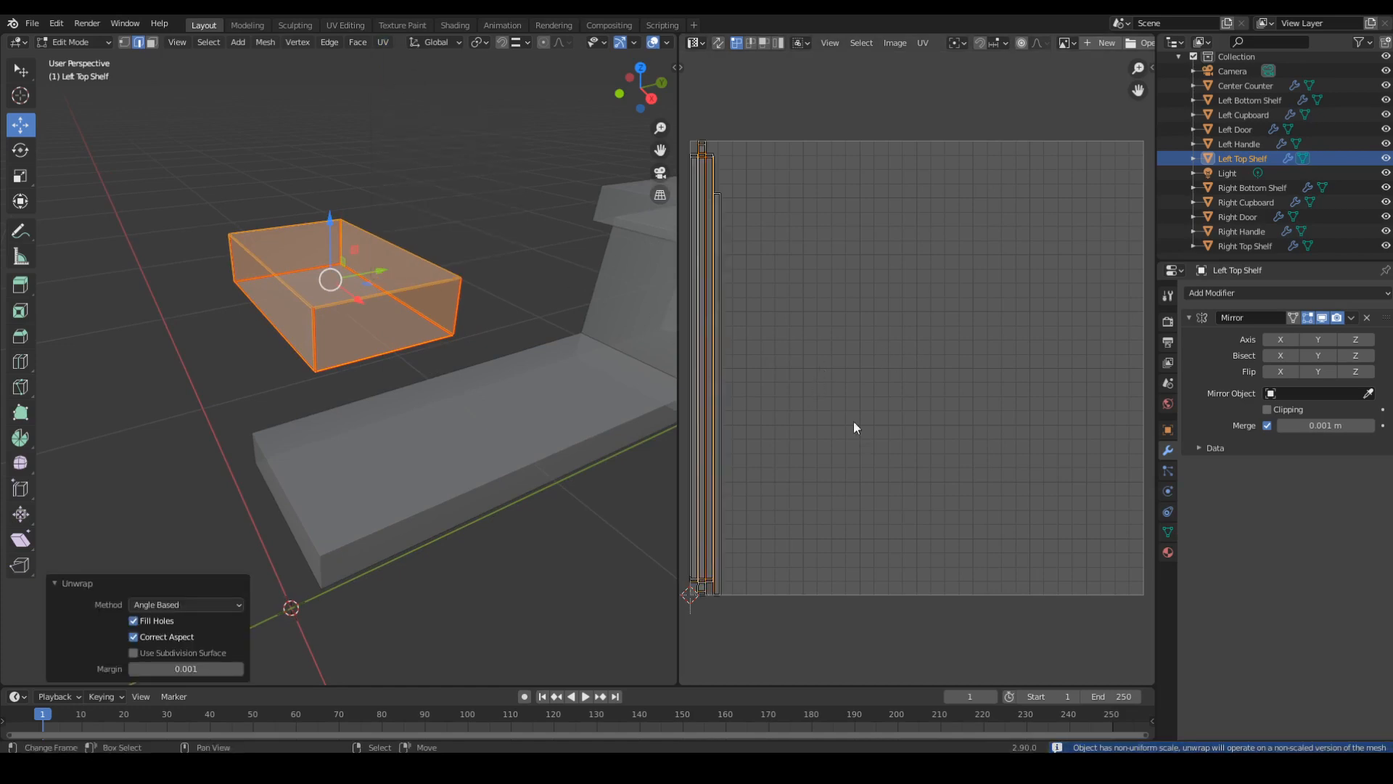
pyautogui.moveTo(750, 269); pyautogui.dragTo(764, 264, button='middle')
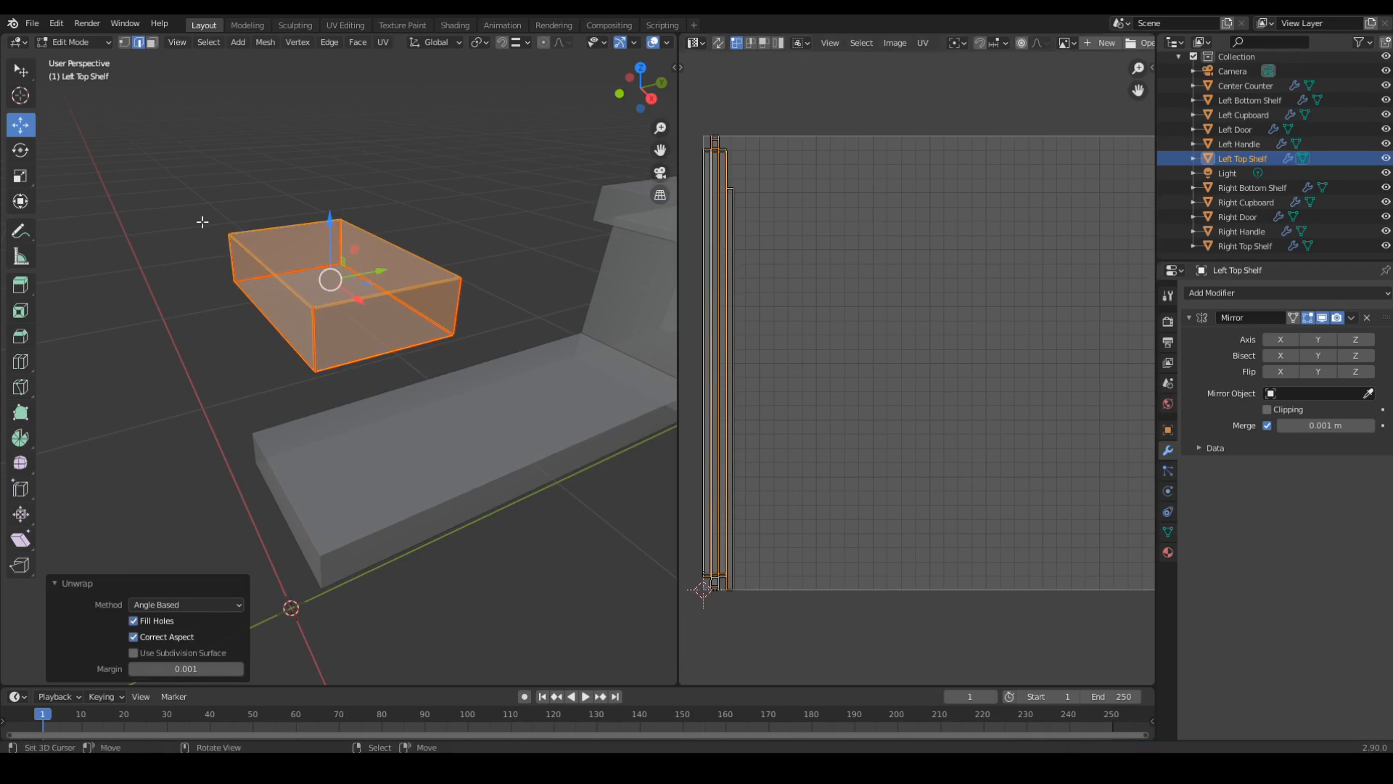
# Apply the Left Top Shelf's rotation and scale in Object Mode, and unwrap its whole mesh again.
pyautogui.press('Tab')
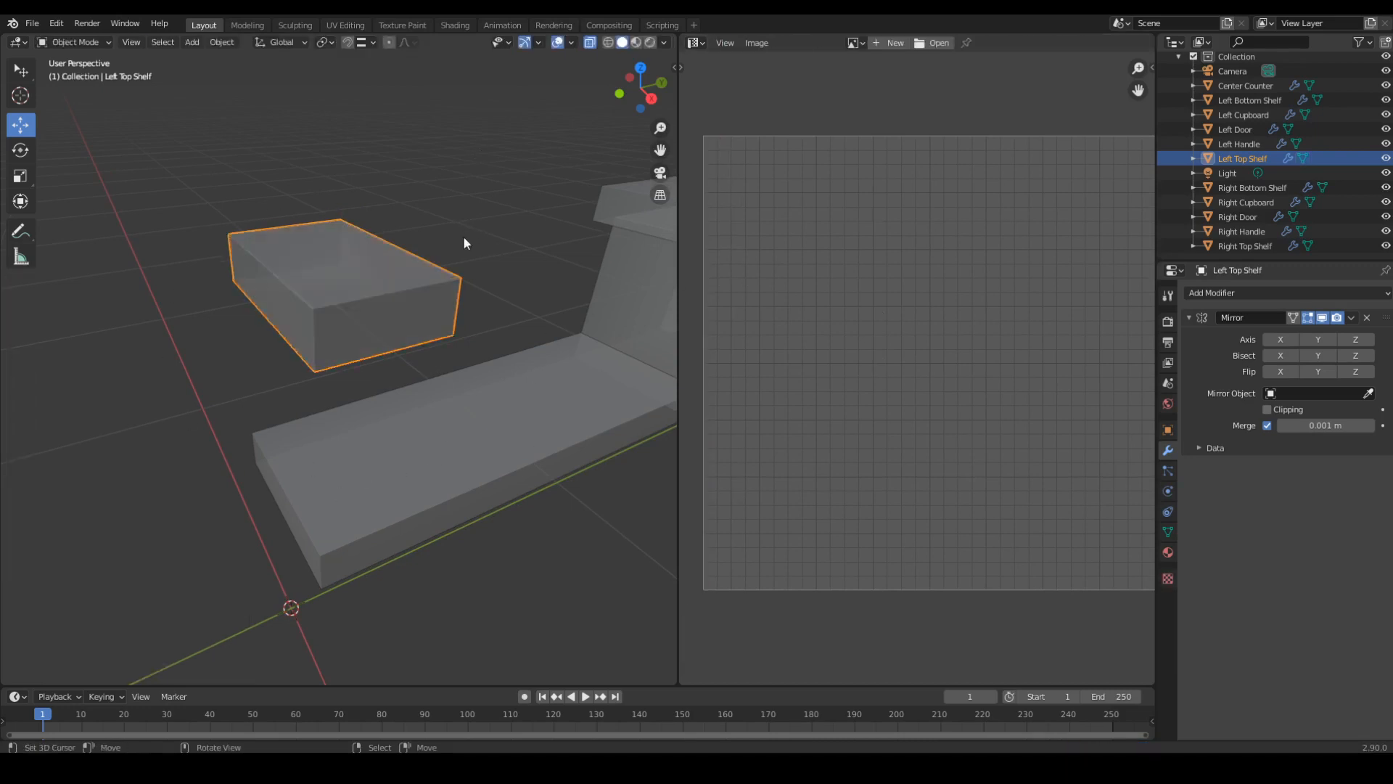
pyautogui.hotkey('ctrl', 'a')
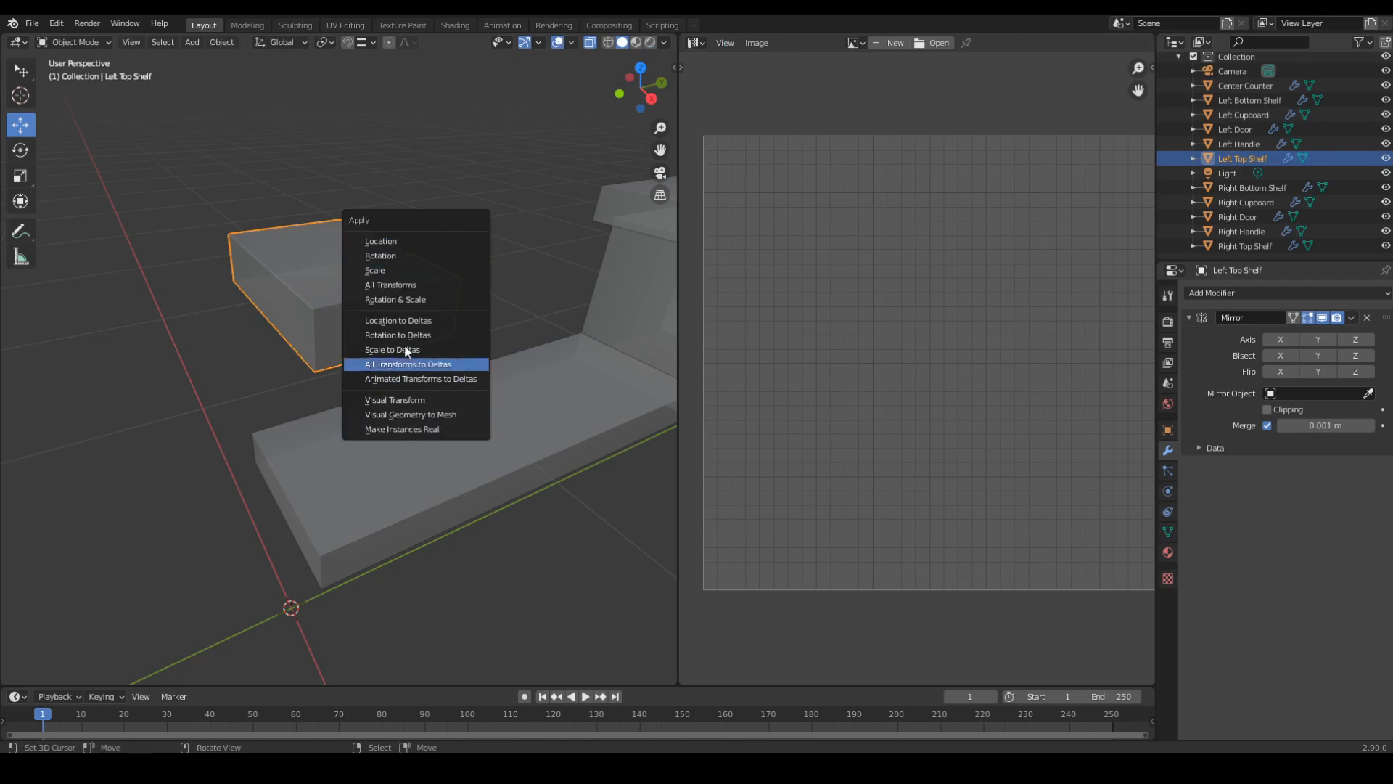
pyautogui.click(403, 299)
pyautogui.press('Tab')
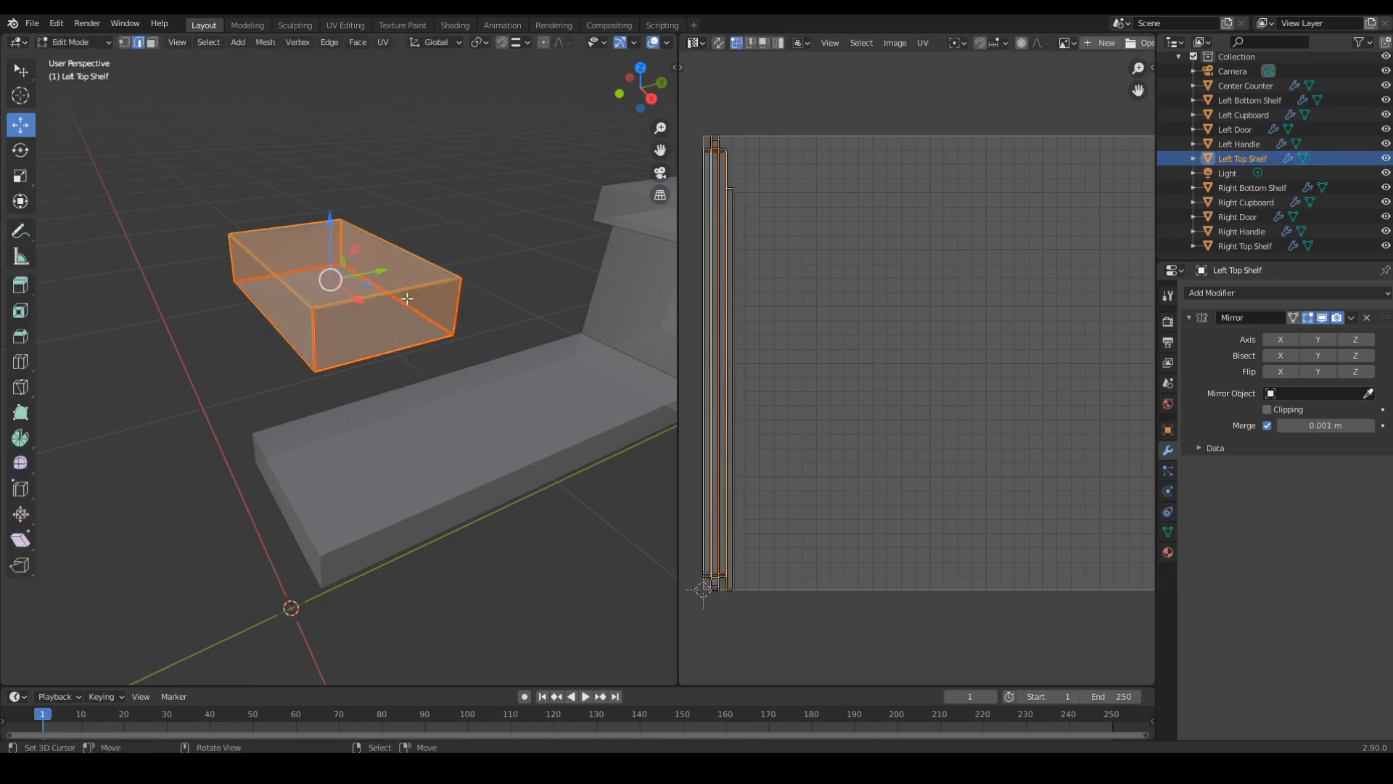
pyautogui.press('u')
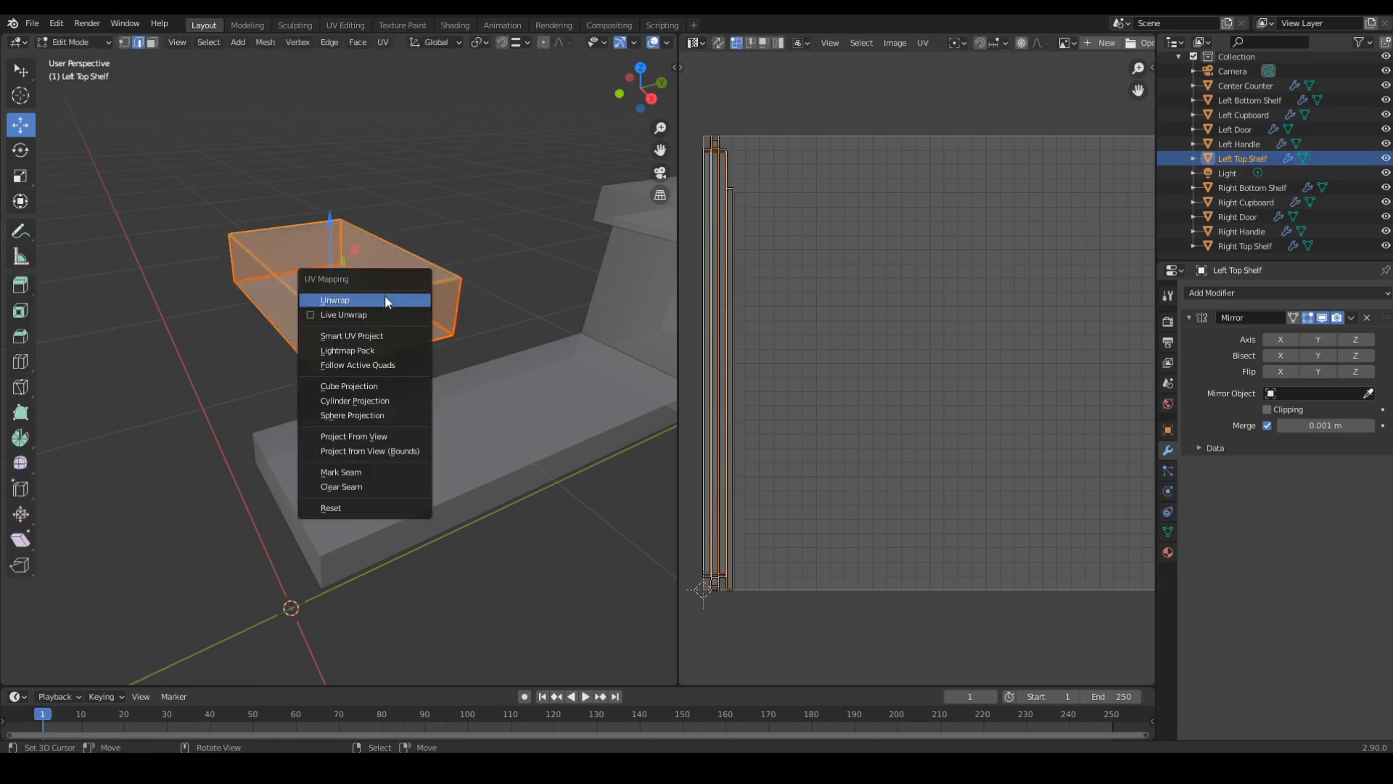
pyautogui.click(384, 295)
# Examine the corners of the shelf's UV islands and the matching beveled corner on the 3D model.
pyautogui.keyDown('ctrl'); pyautogui.moveTo(1063, 435); pyautogui.dragTo(1027, 384, button='middle'); pyautogui.keyUp('ctrl')
pyautogui.keyDown('ctrl'); pyautogui.moveTo(1027, 385); pyautogui.dragTo(814, 254, button='middle'); pyautogui.keyUp('ctrl')
pyautogui.keyDown('ctrl'); pyautogui.moveTo(815, 254); pyautogui.dragTo(924, 244, button='middle'); pyautogui.keyUp('ctrl')
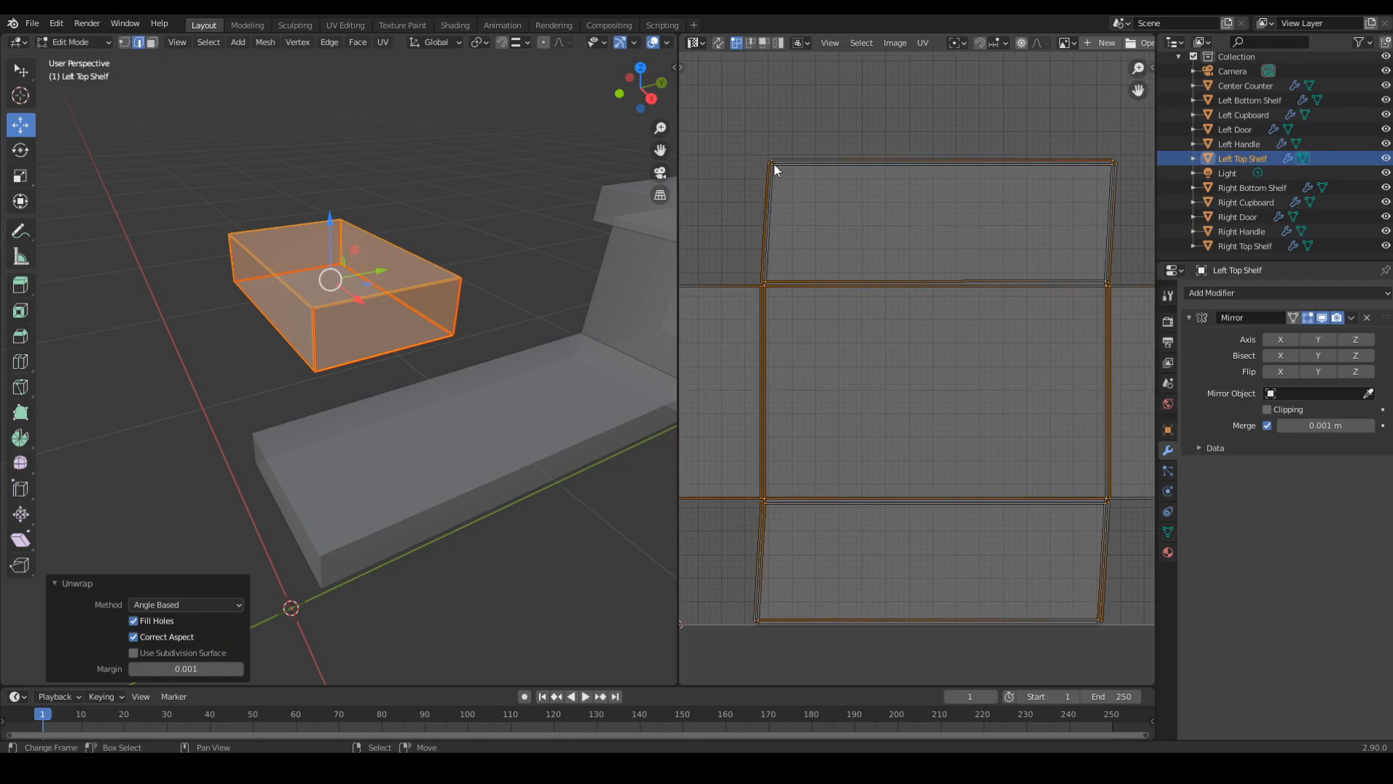
pyautogui.moveTo(1021, 375); pyautogui.dragTo(886, 395, button='middle')
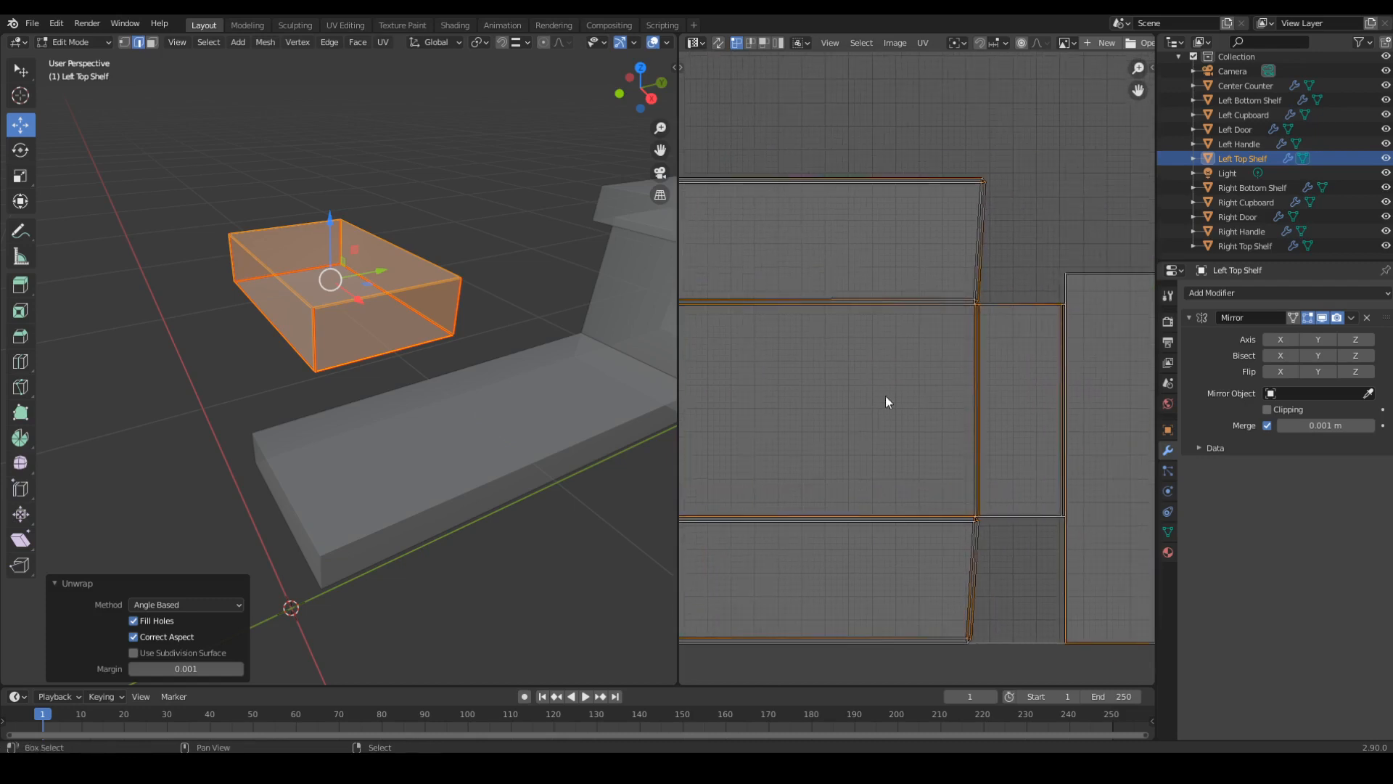
pyautogui.keyDown('ctrl'); pyautogui.moveTo(997, 220); pyautogui.dragTo(981, 247, button='middle'); pyautogui.keyUp('ctrl')
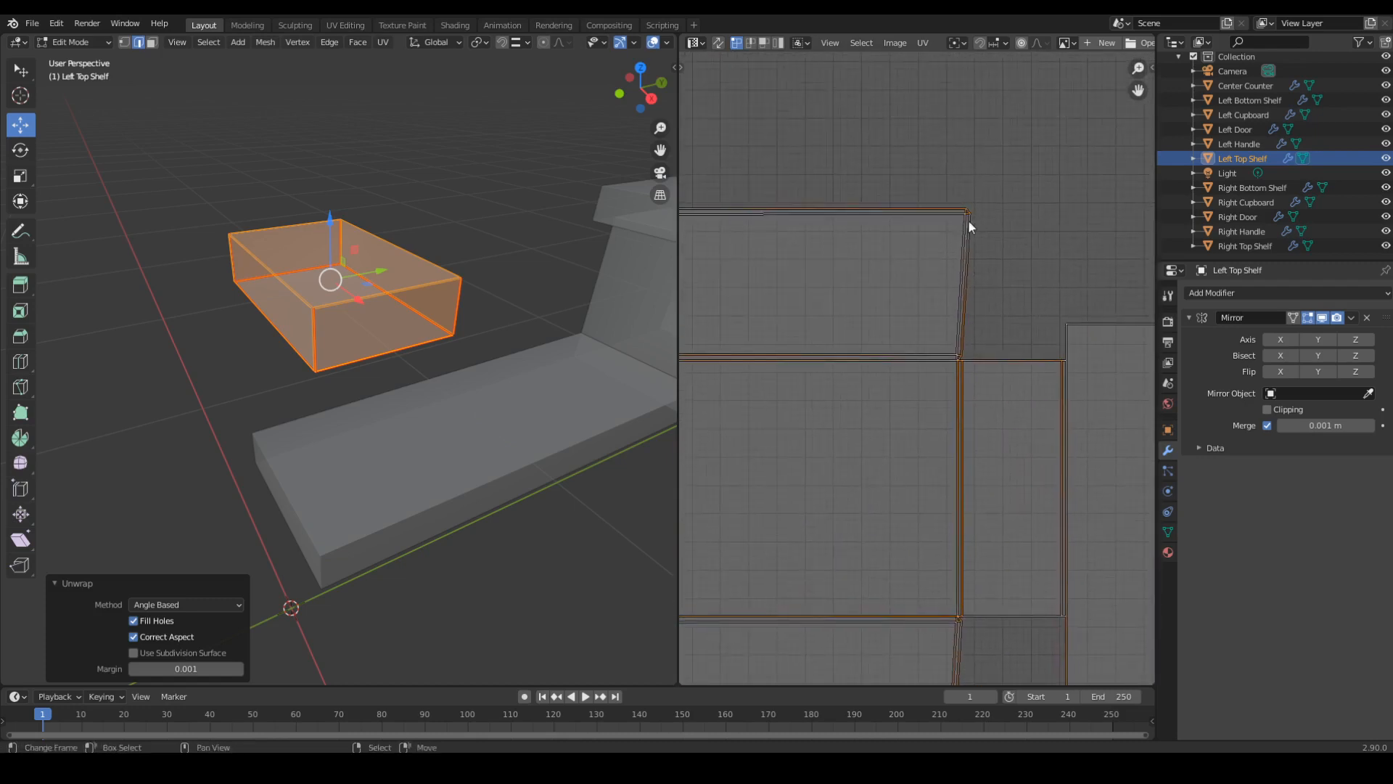
pyautogui.moveTo(958, 450); pyautogui.dragTo(996, 287, button='middle')
pyautogui.moveTo(464, 377); pyautogui.dragTo(672, 328, button='middle')
pyautogui.scroll(4, 476, 280)
pyautogui.moveTo(476, 280); pyautogui.dragTo(455, 415, button='middle')
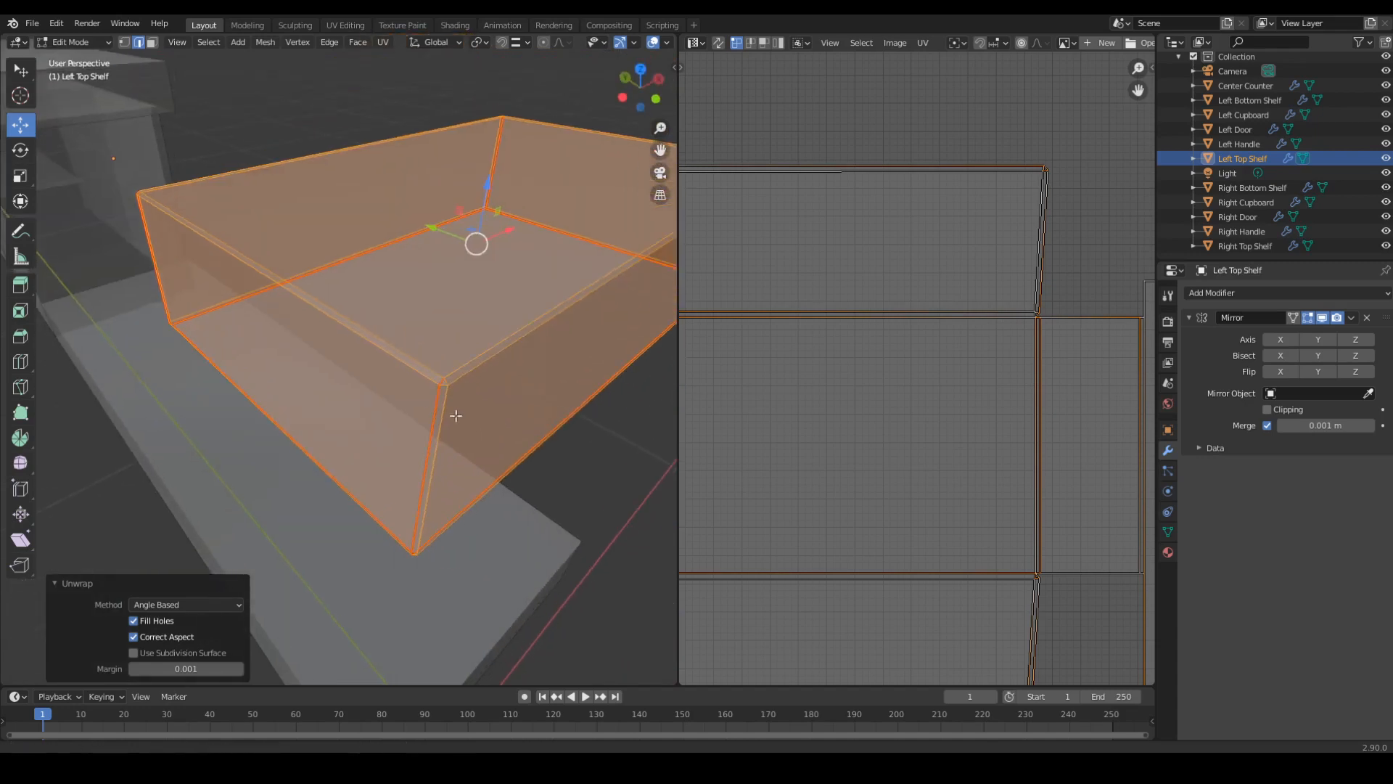
# Select the small bevel edges at the shelf's top corners and mark them as seams.
pyautogui.hotkey('alt', 'a')
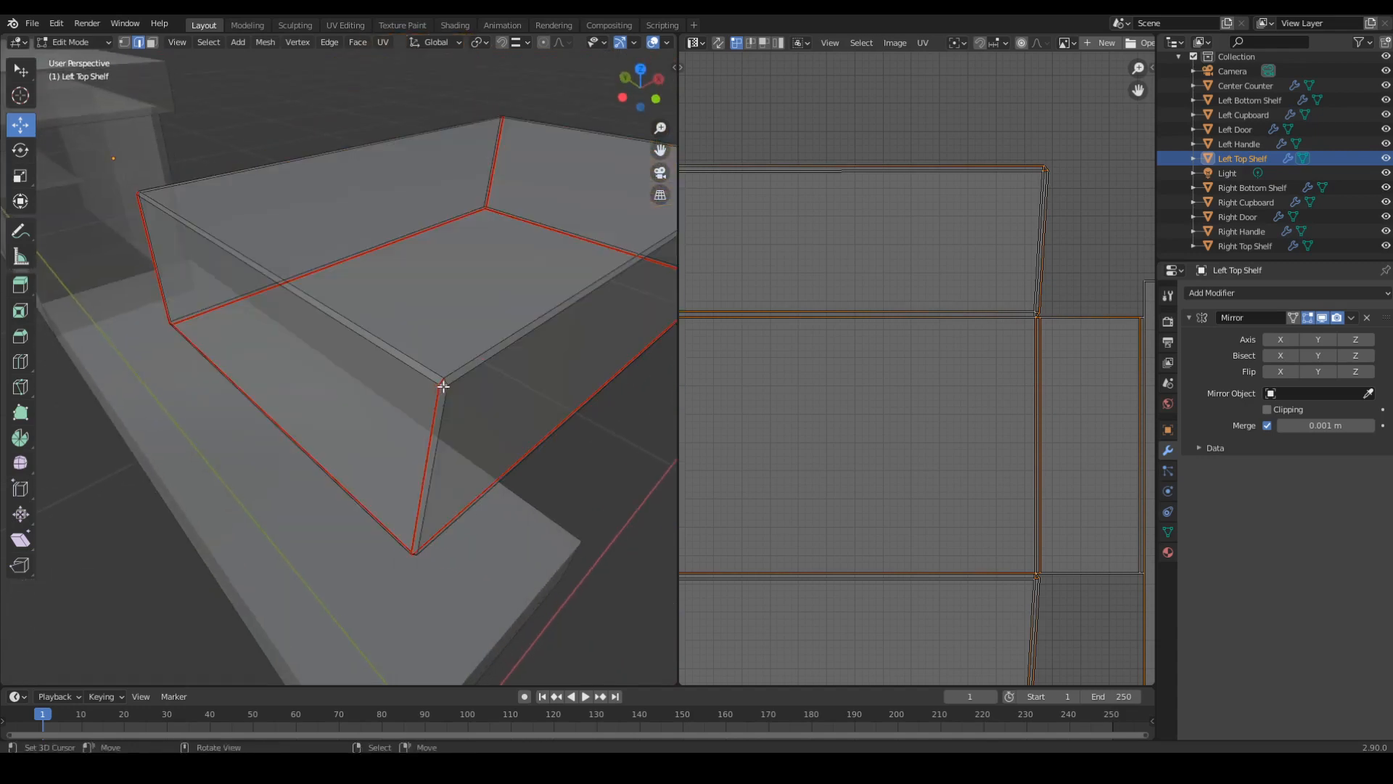
pyautogui.moveTo(431, 465); pyautogui.dragTo(522, 404, button='middle')
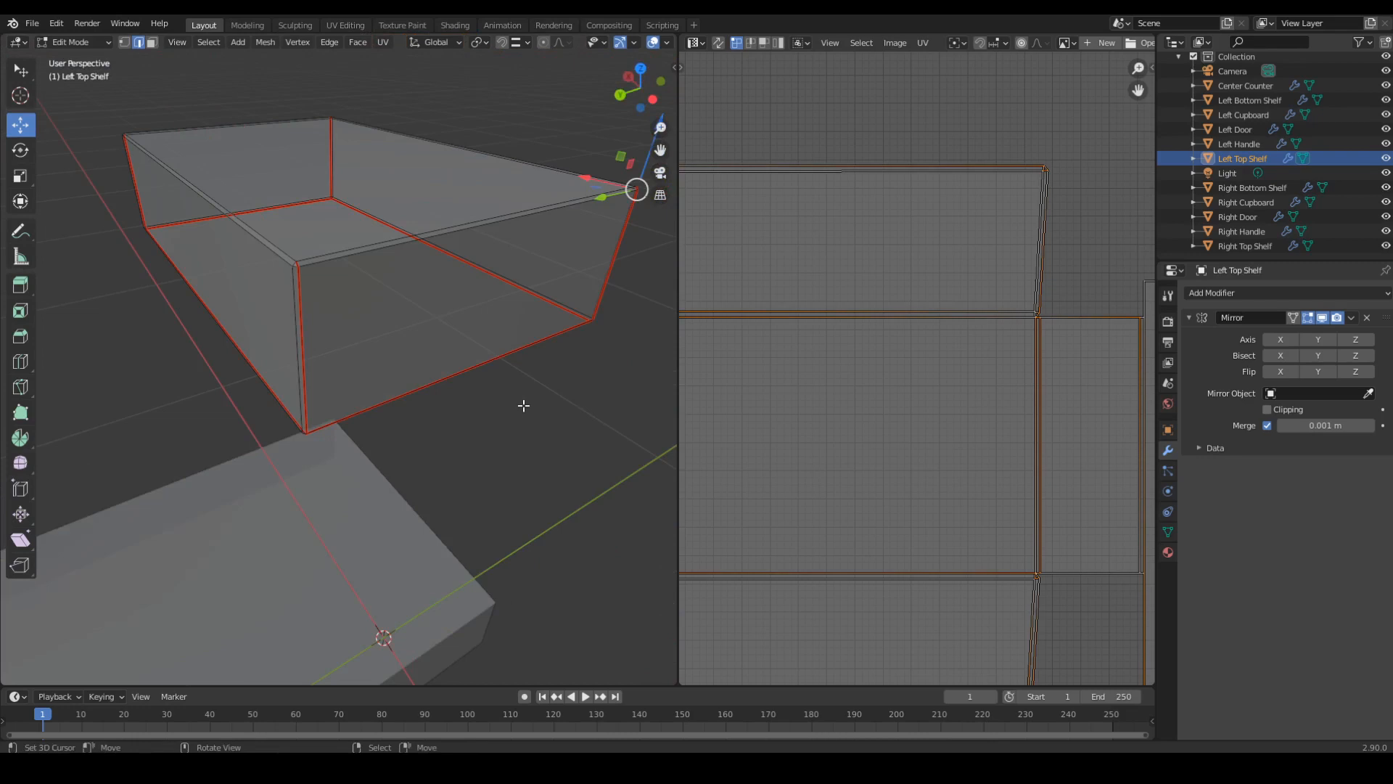
pyautogui.keyDown('shift'); pyautogui.rightClick(295, 267); pyautogui.keyUp('shift')
pyautogui.moveTo(231, 312); pyautogui.dragTo(413, 289, button='middle')
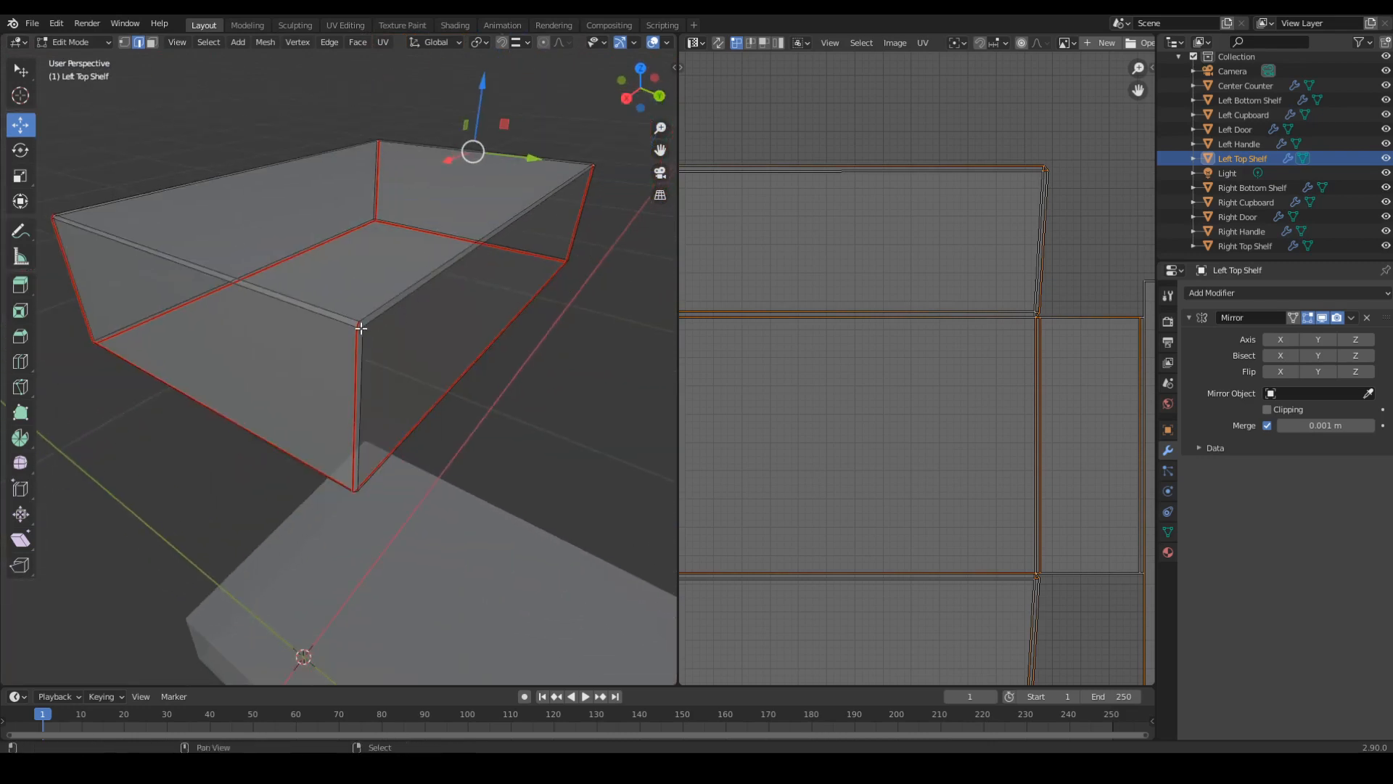
pyautogui.moveTo(359, 327); pyautogui.dragTo(416, 311, button='middle')
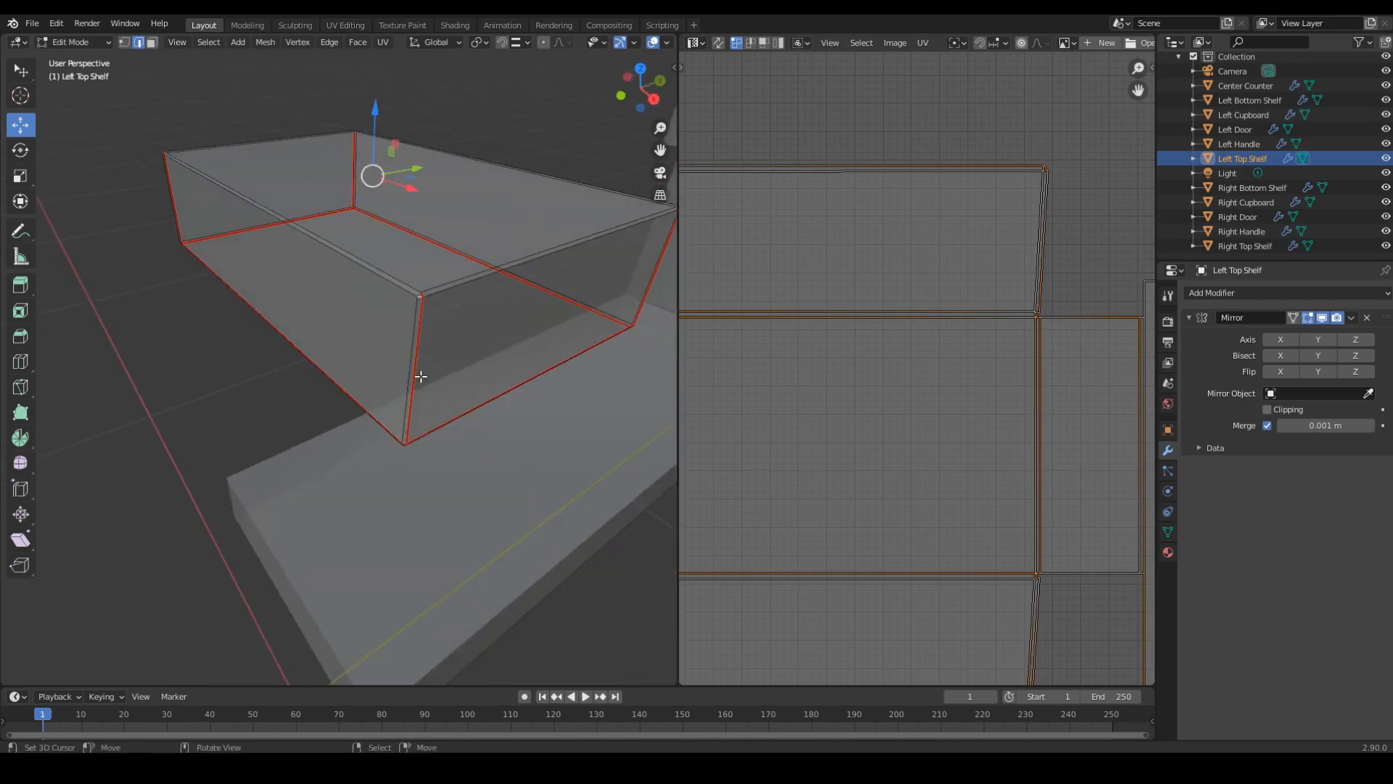
pyautogui.hotkey('ctrl', 'e')
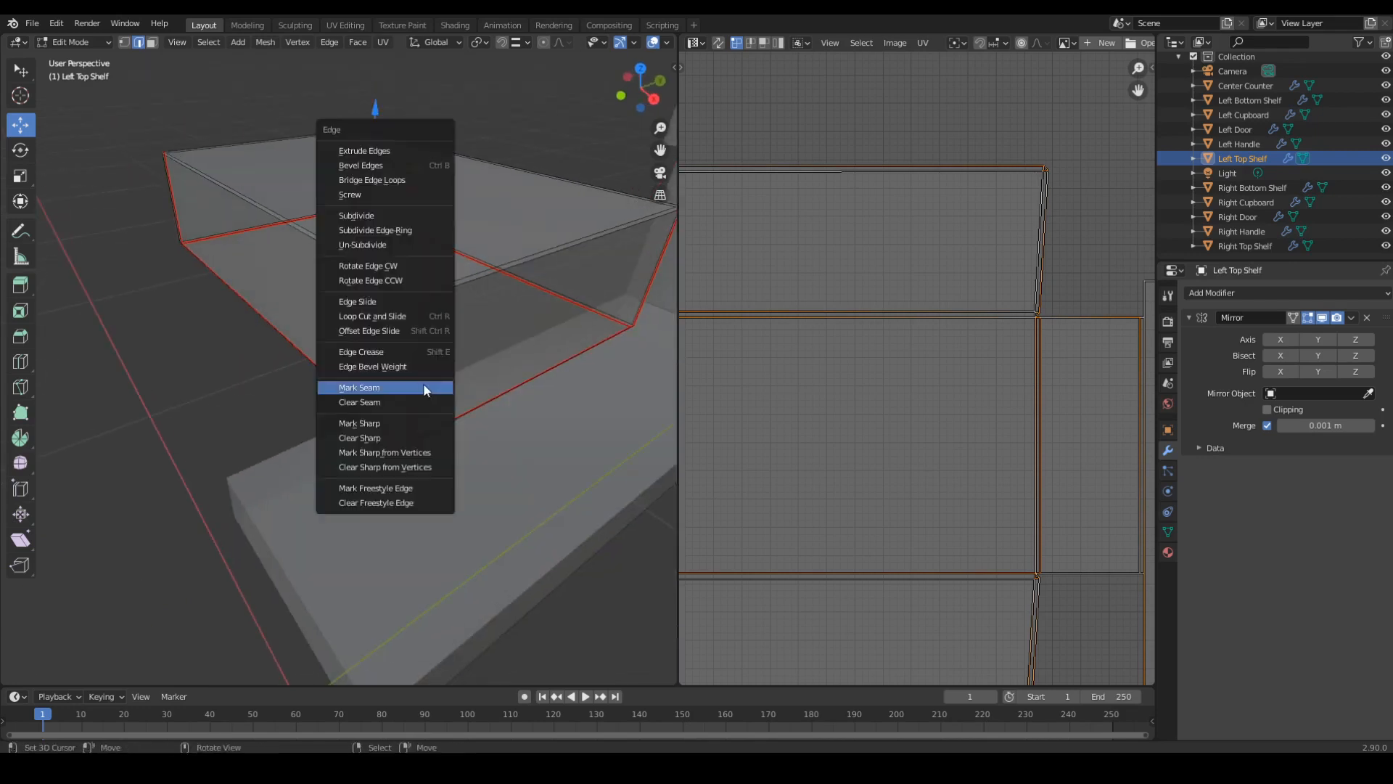
pyautogui.click(420, 387)
# Unwrap the entire shelf mesh using the added corner seams and check the UV layout.
pyautogui.press('a')
pyautogui.press('u')
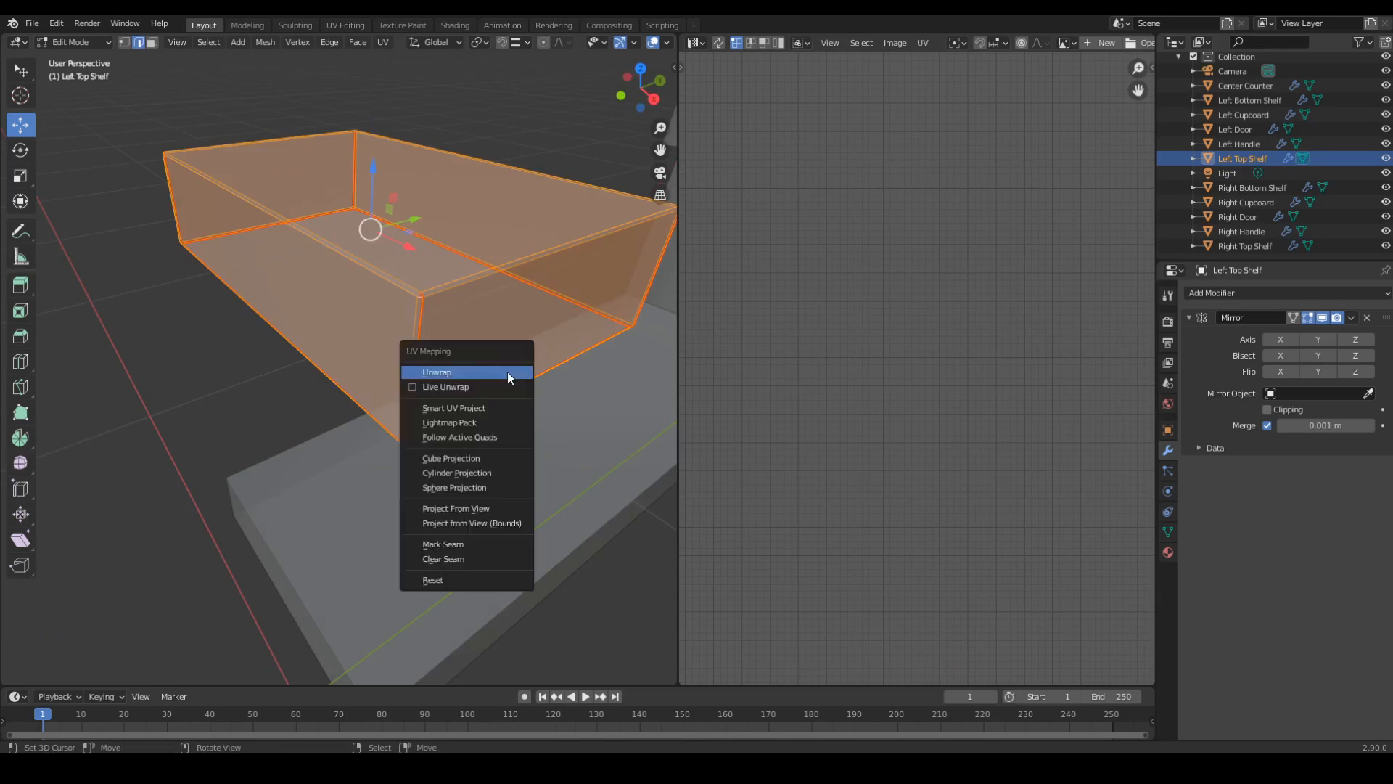
pyautogui.click(503, 372)
pyautogui.scroll(-3, 981, 277)
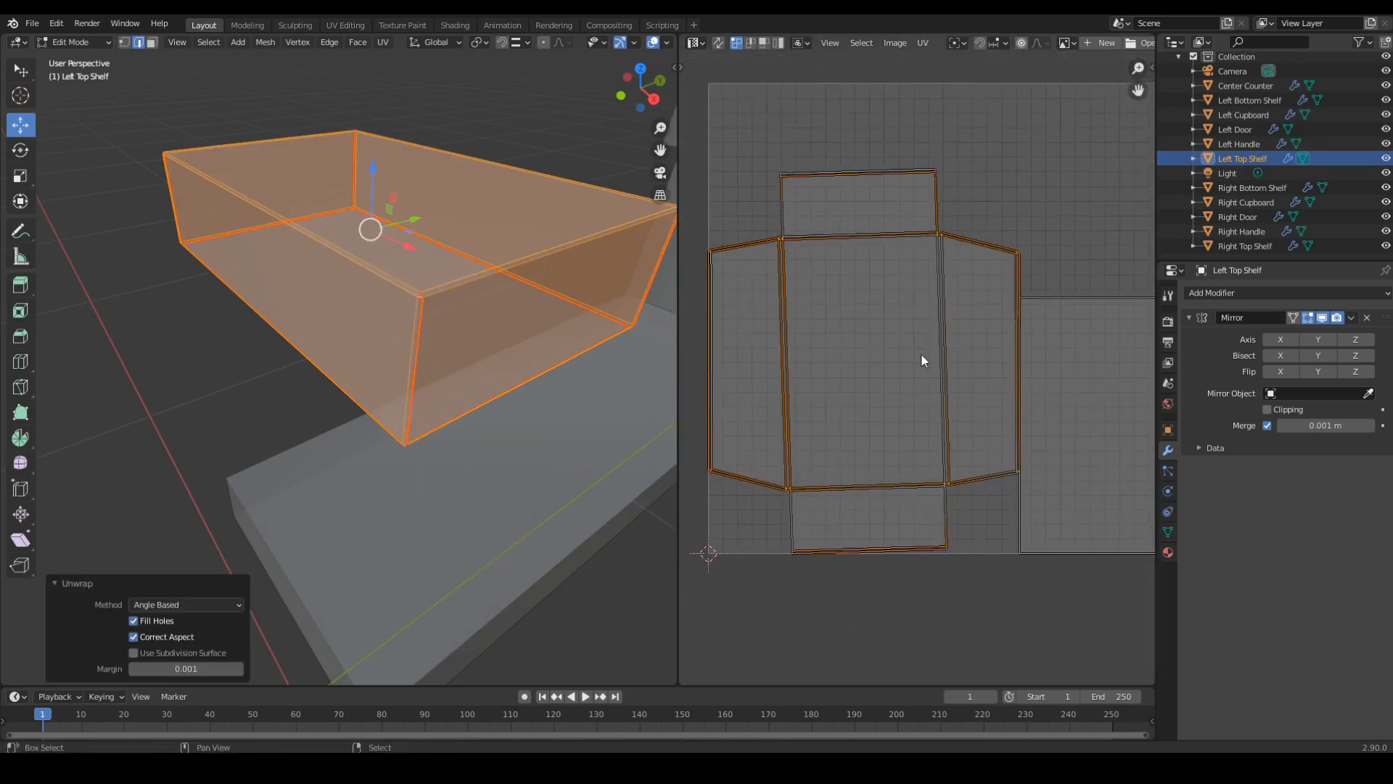
pyautogui.scroll(1, 939, 391)
pyautogui.scroll(1, 926, 447)
pyautogui.scroll(5, 944, 293)
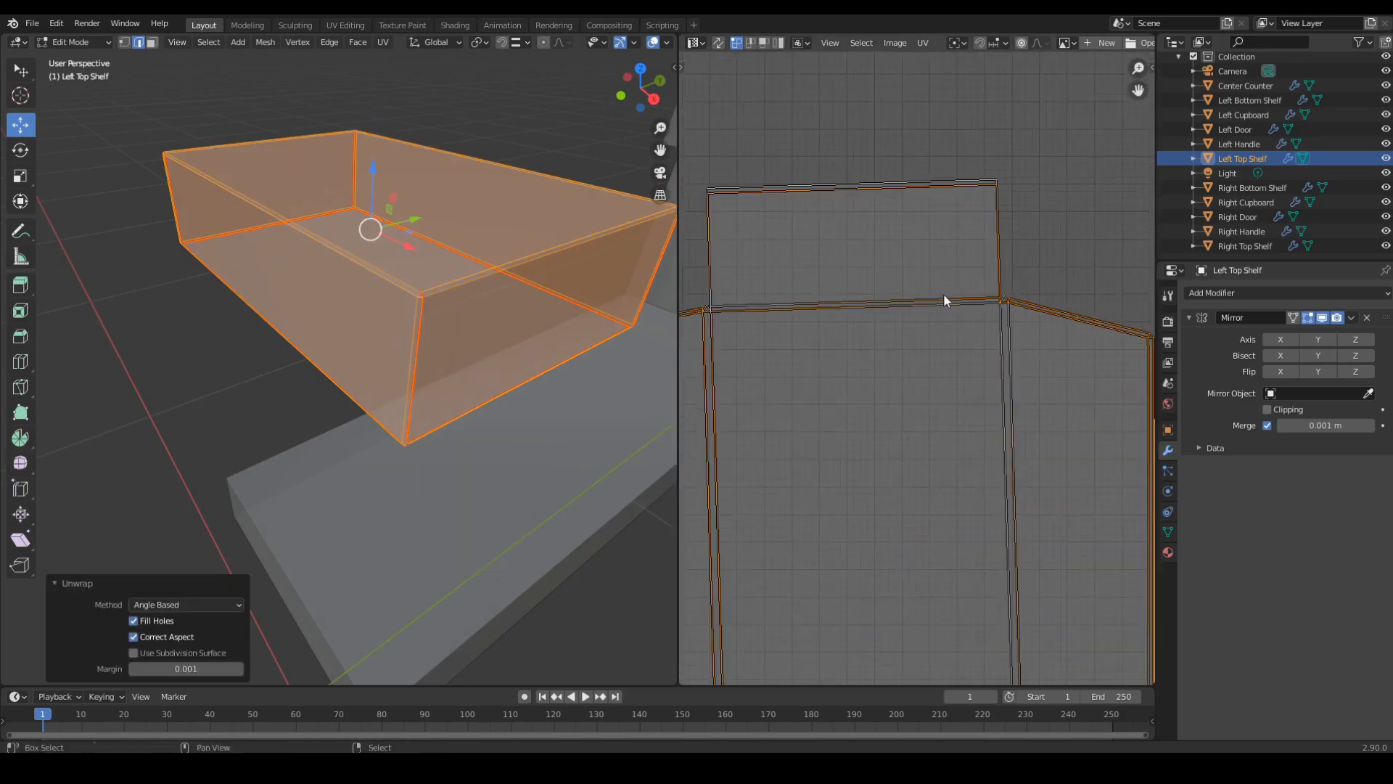
pyautogui.moveTo(1038, 264); pyautogui.dragTo(1071, 236, button='middle')
pyautogui.keyDown('ctrl'); pyautogui.moveTo(980, 288); pyautogui.dragTo(949, 339, button='middle'); pyautogui.keyUp('ctrl')
# Undo the last unwrap and the top-corner seams, and clear the shelf's selection.
pyautogui.moveTo(416, 424); pyautogui.dragTo(420, 421, button='middle')
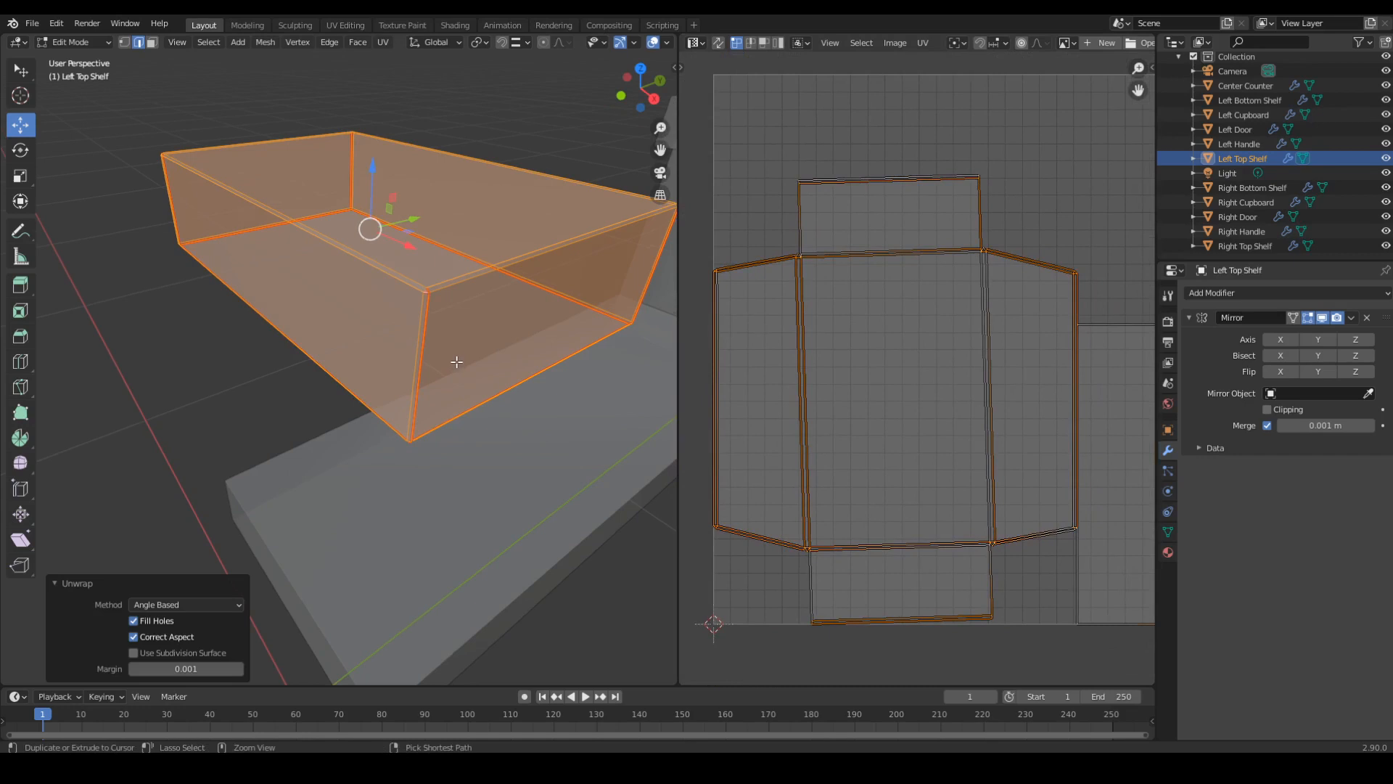
pyautogui.hotkey('alt', 'a')
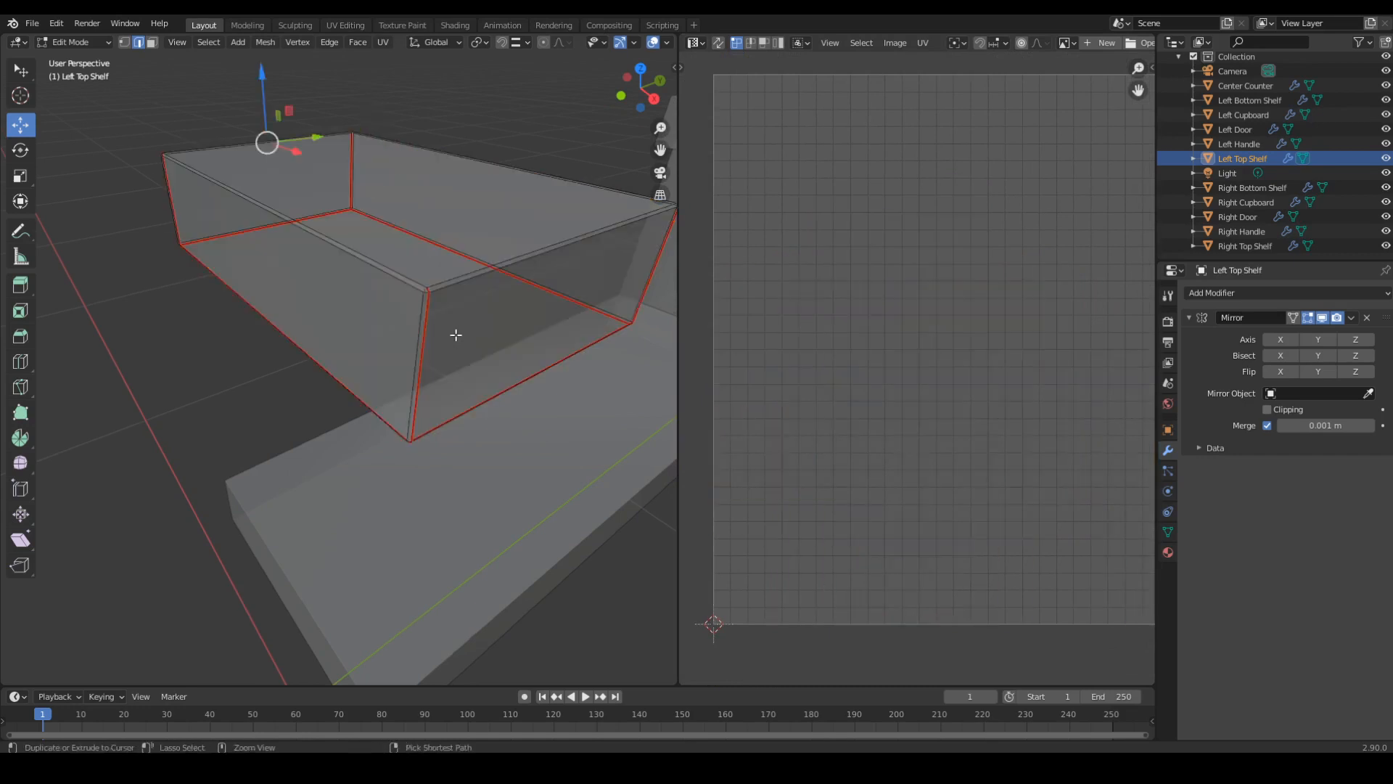
pyautogui.moveTo(302, 322); pyautogui.dragTo(508, 314, button='middle')
pyautogui.press('a')
pyautogui.moveTo(389, 358); pyautogui.dragTo(460, 334, button='middle')
pyautogui.hotkey('alt', 'a')
# Select the two opposite long top edges of the shelf and mark them as seams.
pyautogui.moveTo(534, 289); pyautogui.dragTo(518, 304, button='middle')
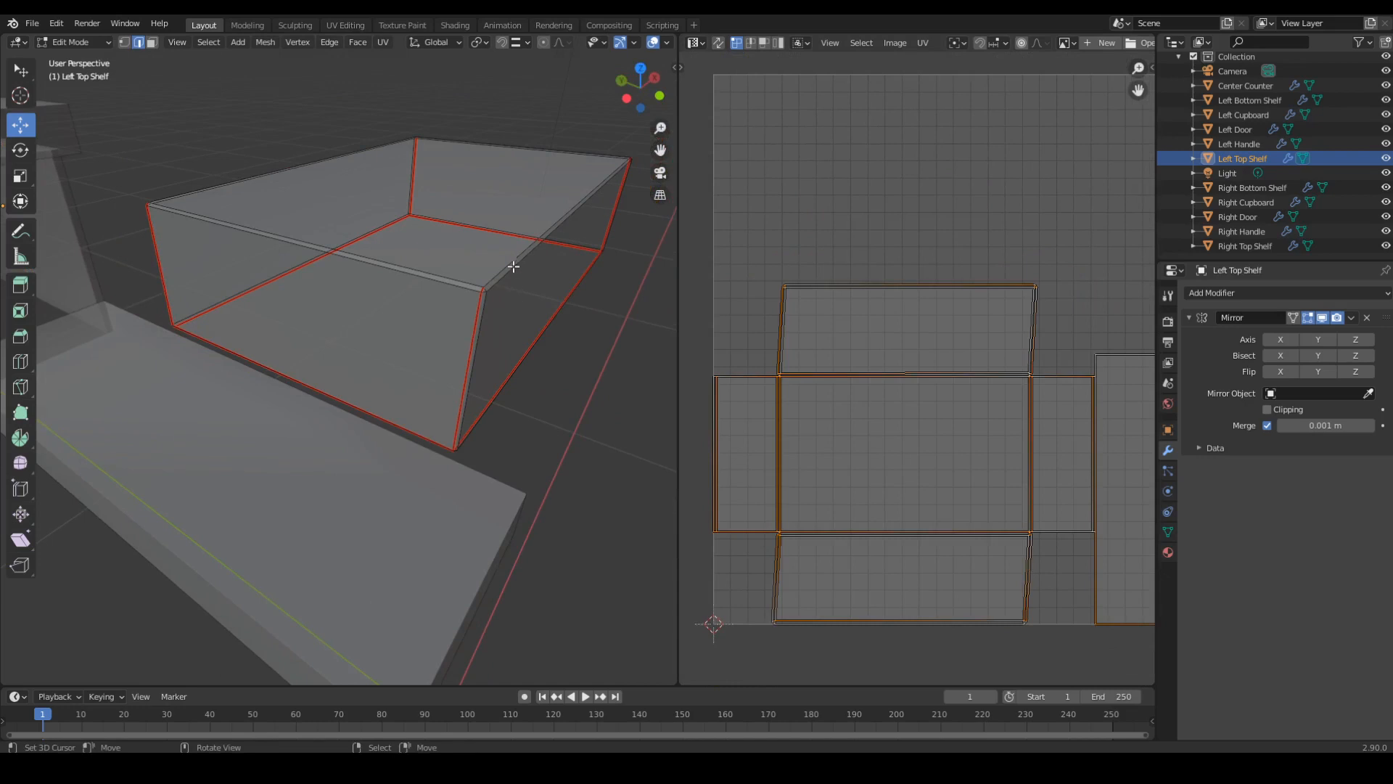
pyautogui.moveTo(267, 166); pyautogui.dragTo(463, 237, button='middle')
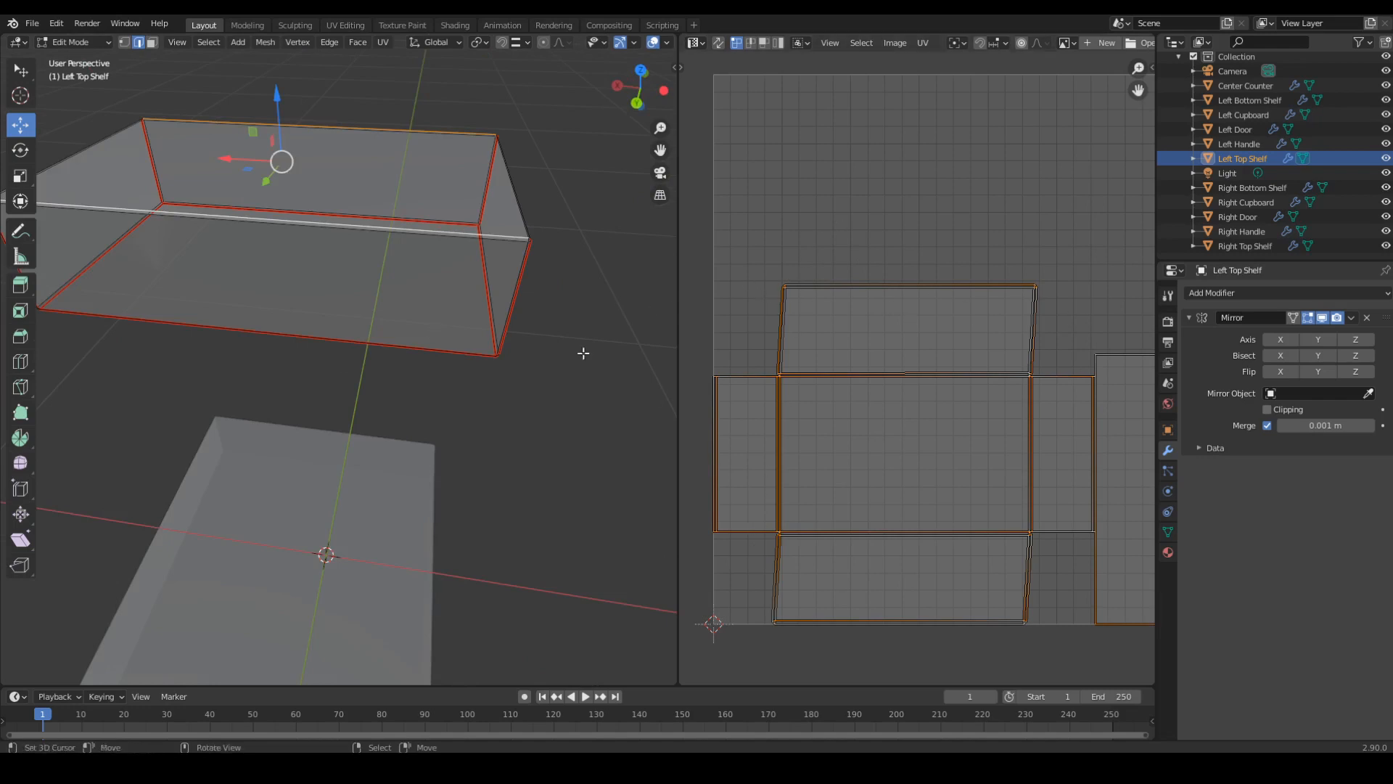
pyautogui.moveTo(584, 353); pyautogui.dragTo(436, 292, button='middle')
pyautogui.hotkey('ctrl', 'e')
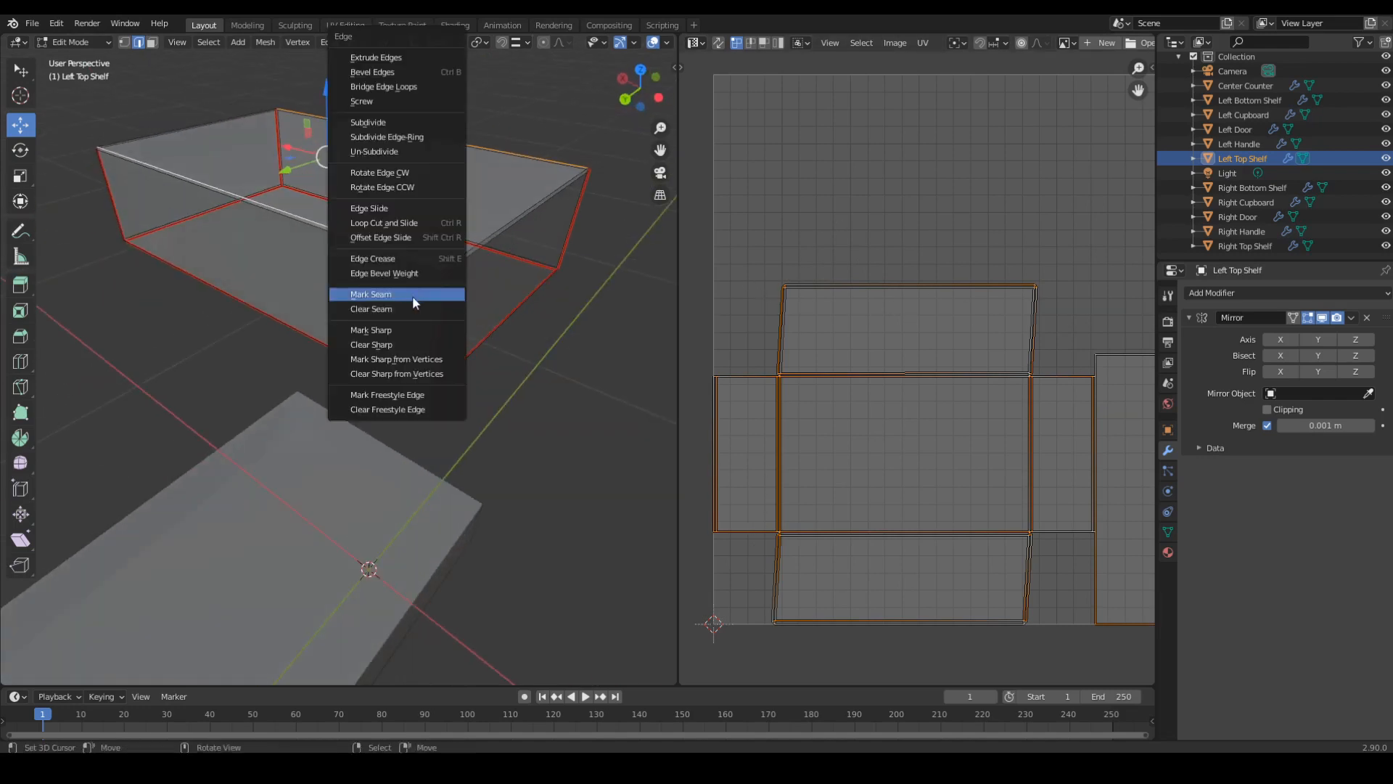
pyautogui.click(413, 295)
# Unwrap the whole shelf mesh with the long top-edge seams and inspect the separated UV islands.
pyautogui.press('a')
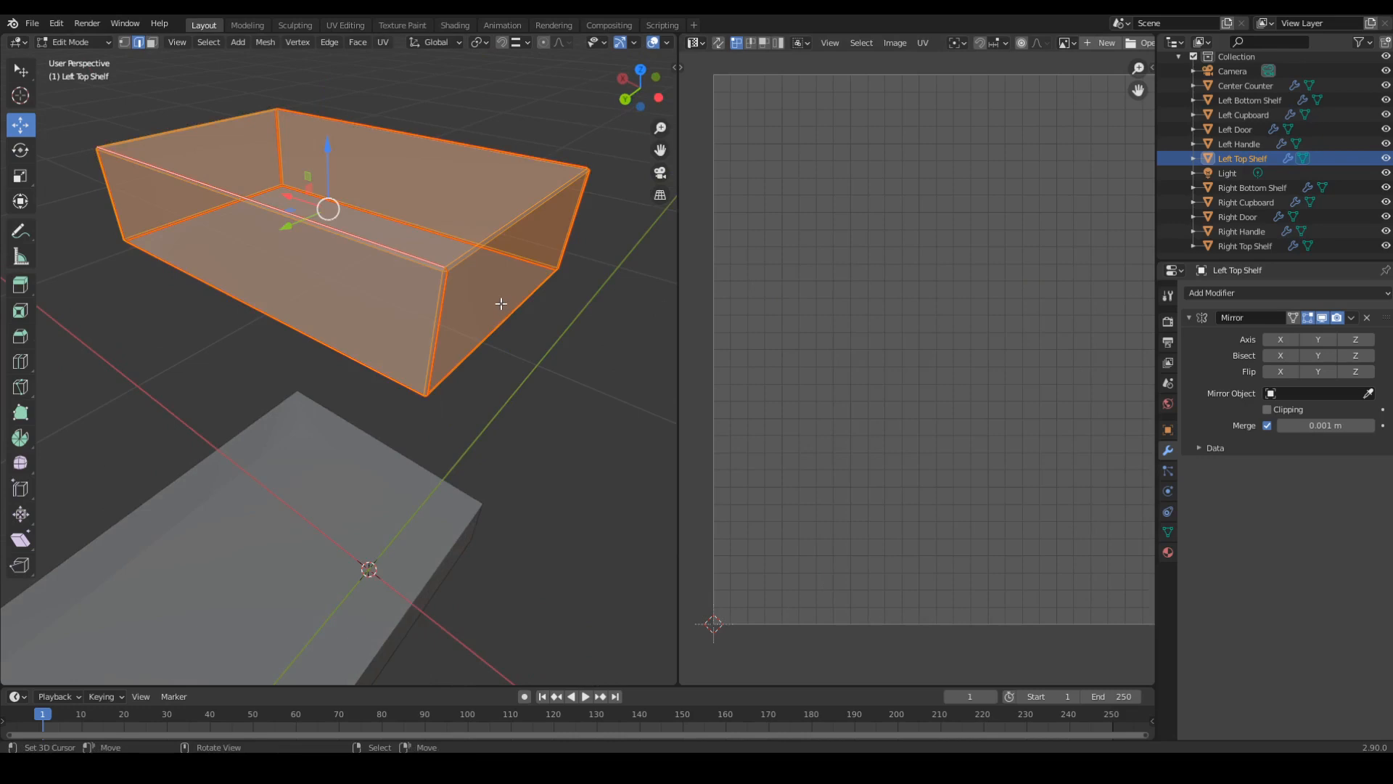
pyautogui.press('u')
pyautogui.click(441, 298)
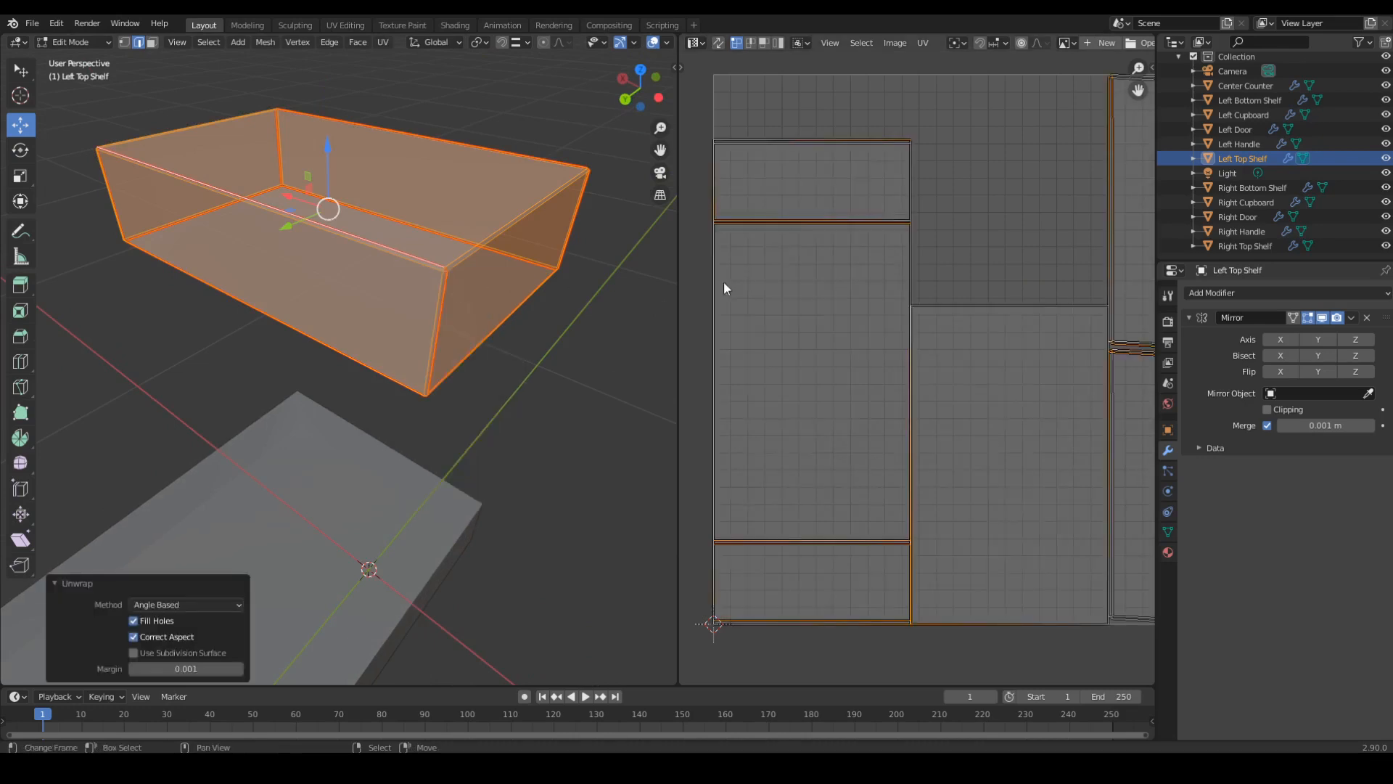
pyautogui.keyDown('ctrl'); pyautogui.moveTo(1024, 281); pyautogui.dragTo(1010, 323, button='middle'); pyautogui.keyUp('ctrl')
pyautogui.moveTo(1010, 323); pyautogui.dragTo(811, 349, button='middle')
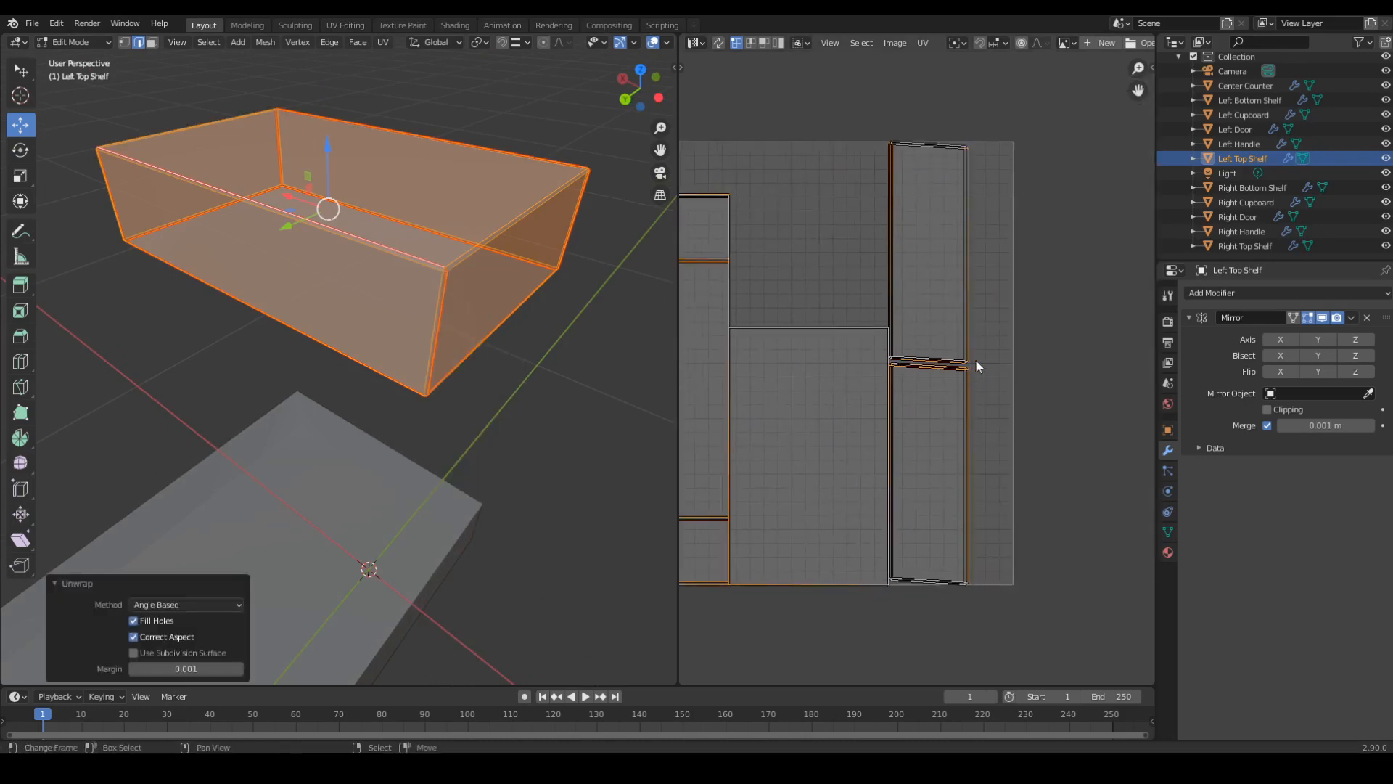
# Leave mesh editing on the Left Top Shelf and open the Left Bottom Shelf for mesh editing.
pyautogui.moveTo(921, 314); pyautogui.dragTo(1003, 315, button='middle')
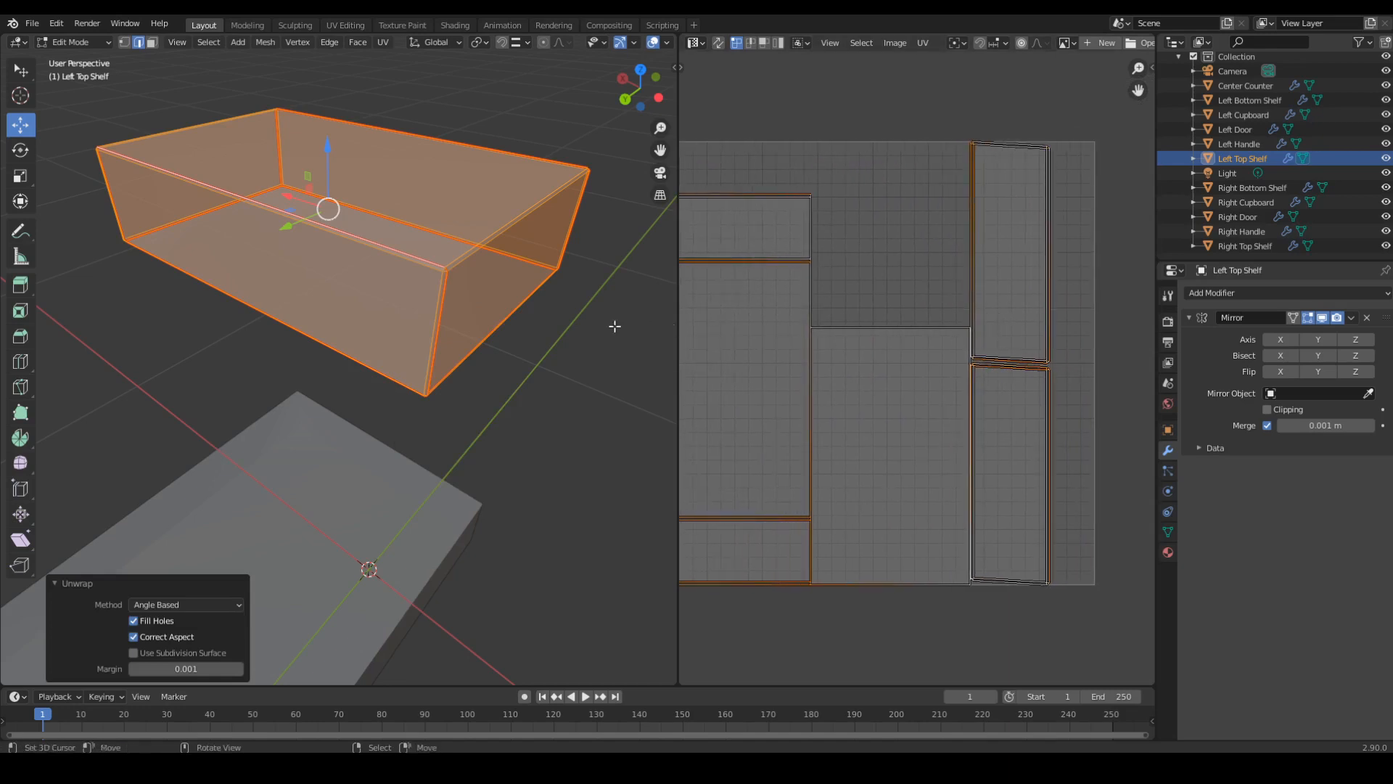
pyautogui.moveTo(485, 325); pyautogui.dragTo(415, 309, button='middle')
pyautogui.keyDown('ctrl'); pyautogui.moveTo(485, 233); pyautogui.dragTo(464, 304, button='middle'); pyautogui.keyUp('ctrl')
pyautogui.moveTo(465, 305); pyautogui.dragTo(411, 373, button='middle')
pyautogui.press('Tab')
pyautogui.press('Tab')
pyautogui.press('Tab')
pyautogui.click(363, 409)
pyautogui.press('Tab')
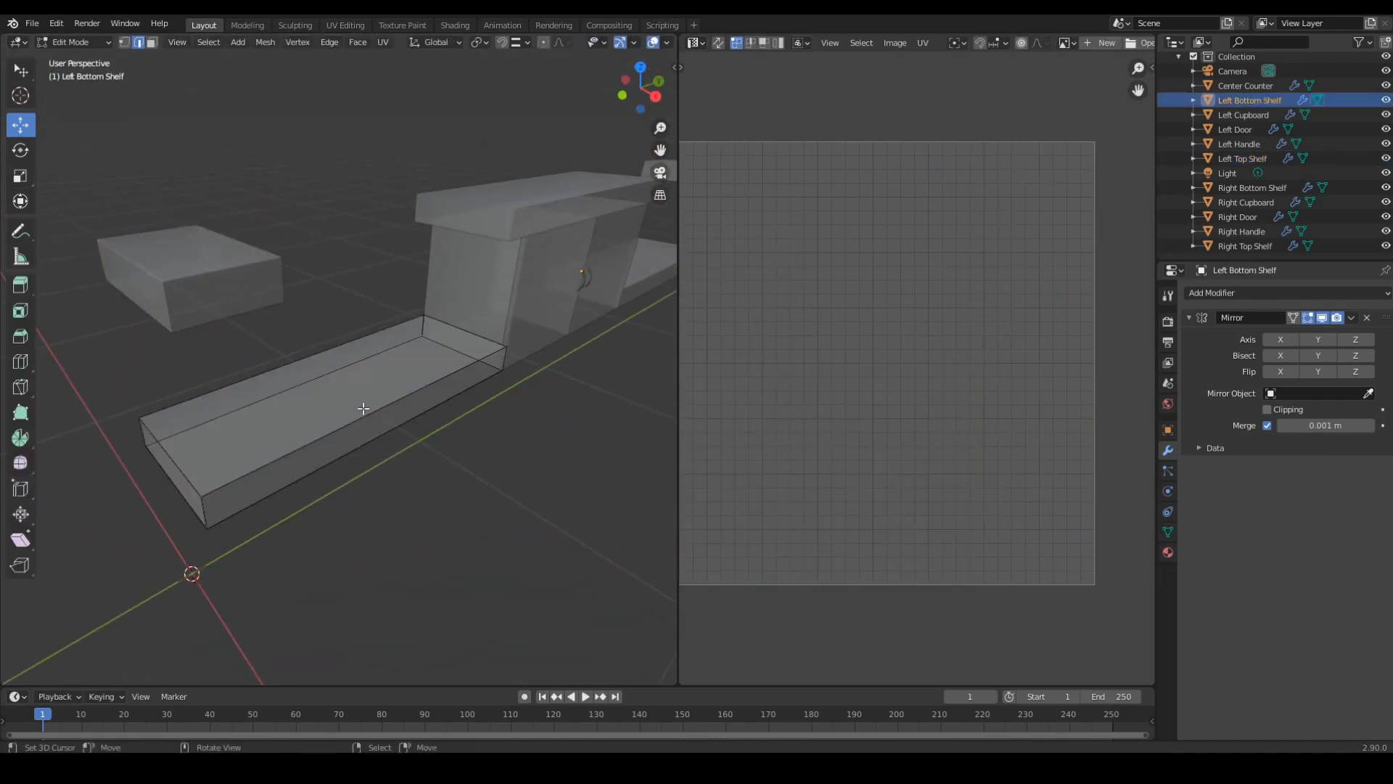
# Select the underside face of the Left Bottom Shelf and mark its boundary edges as seams.
pyautogui.moveTo(350, 420); pyautogui.dragTo(451, 401, button='middle')
pyautogui.moveTo(346, 466); pyautogui.dragTo(405, 356, button='middle')
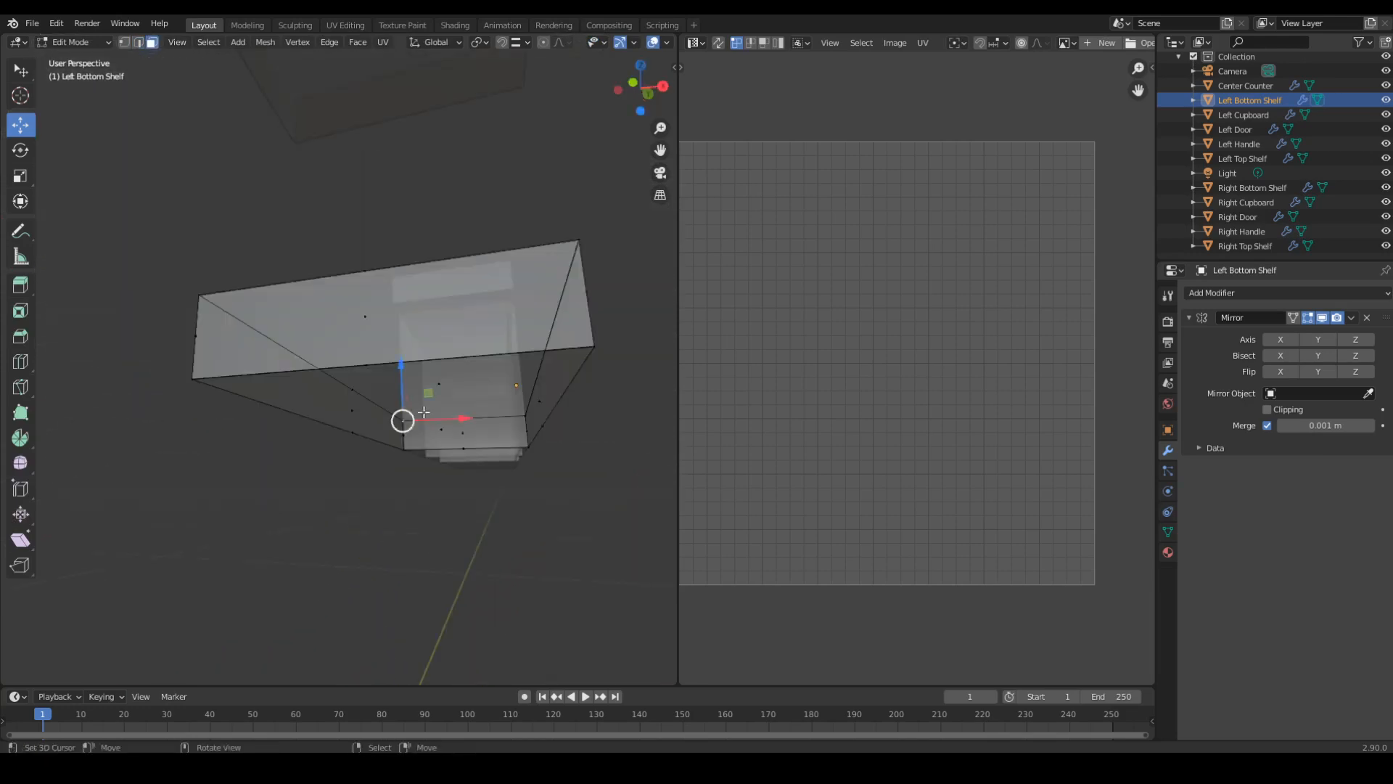
pyautogui.moveTo(423, 412); pyautogui.dragTo(389, 394, button='middle')
pyautogui.hotkey('alt', 'z')
pyautogui.rightClick(389, 394)
pyautogui.hotkey('alt', 'z')
pyautogui.moveTo(471, 379); pyautogui.dragTo(421, 371, button='middle')
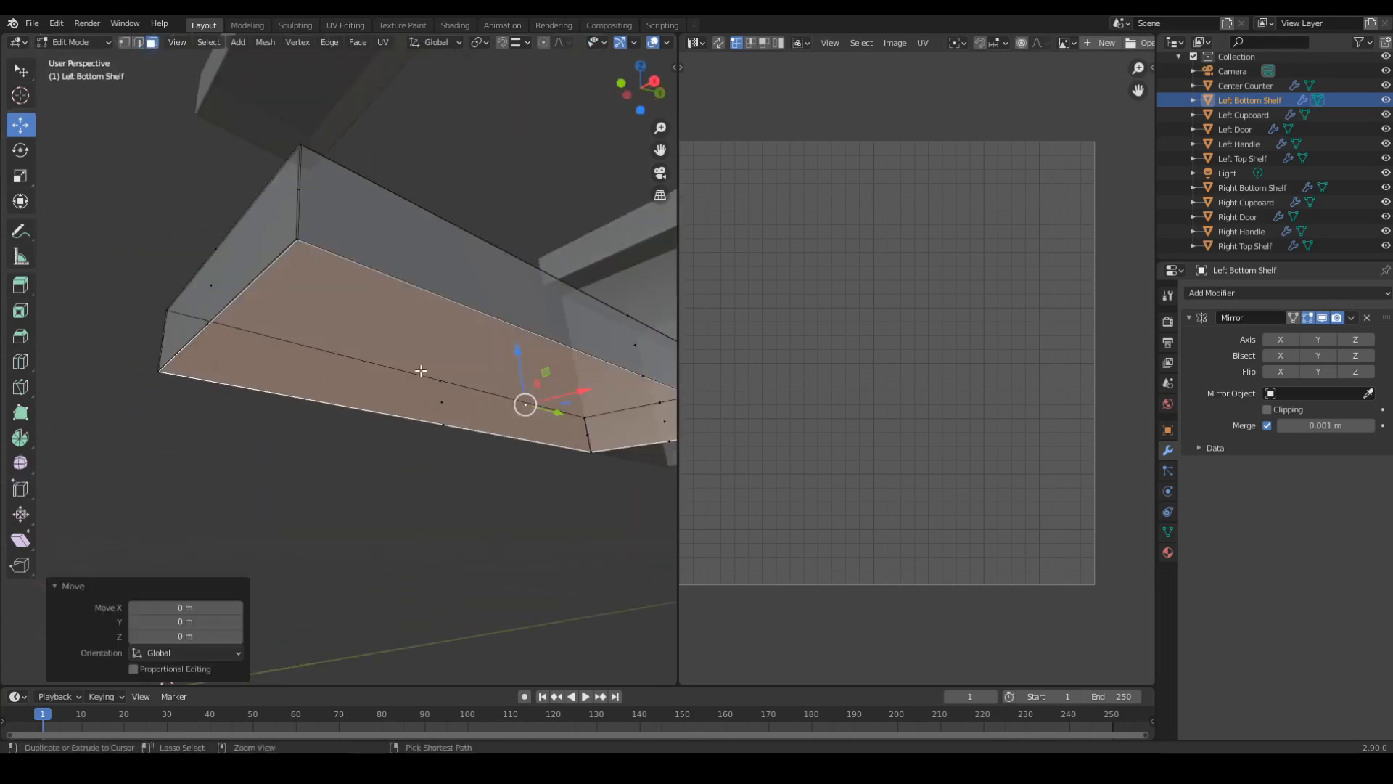
pyautogui.hotkey('ctrl', 'e')
pyautogui.click(402, 370)
# Examine the beveled corner geometry of the Left Bottom Shelf from above and in perspective, with and without X-ray.
pyautogui.moveTo(361, 243); pyautogui.dragTo(671, 320, button='middle')
pyautogui.press('KP_7')
pyautogui.keyDown('ctrl'); pyautogui.moveTo(671, 320); pyautogui.dragTo(656, 225, button='middle'); pyautogui.keyUp('ctrl')
pyautogui.keyDown('shift'); pyautogui.moveTo(435, 465); pyautogui.dragTo(460, 342, button='middle'); pyautogui.keyUp('shift')
pyautogui.hotkey('alt', 'z')
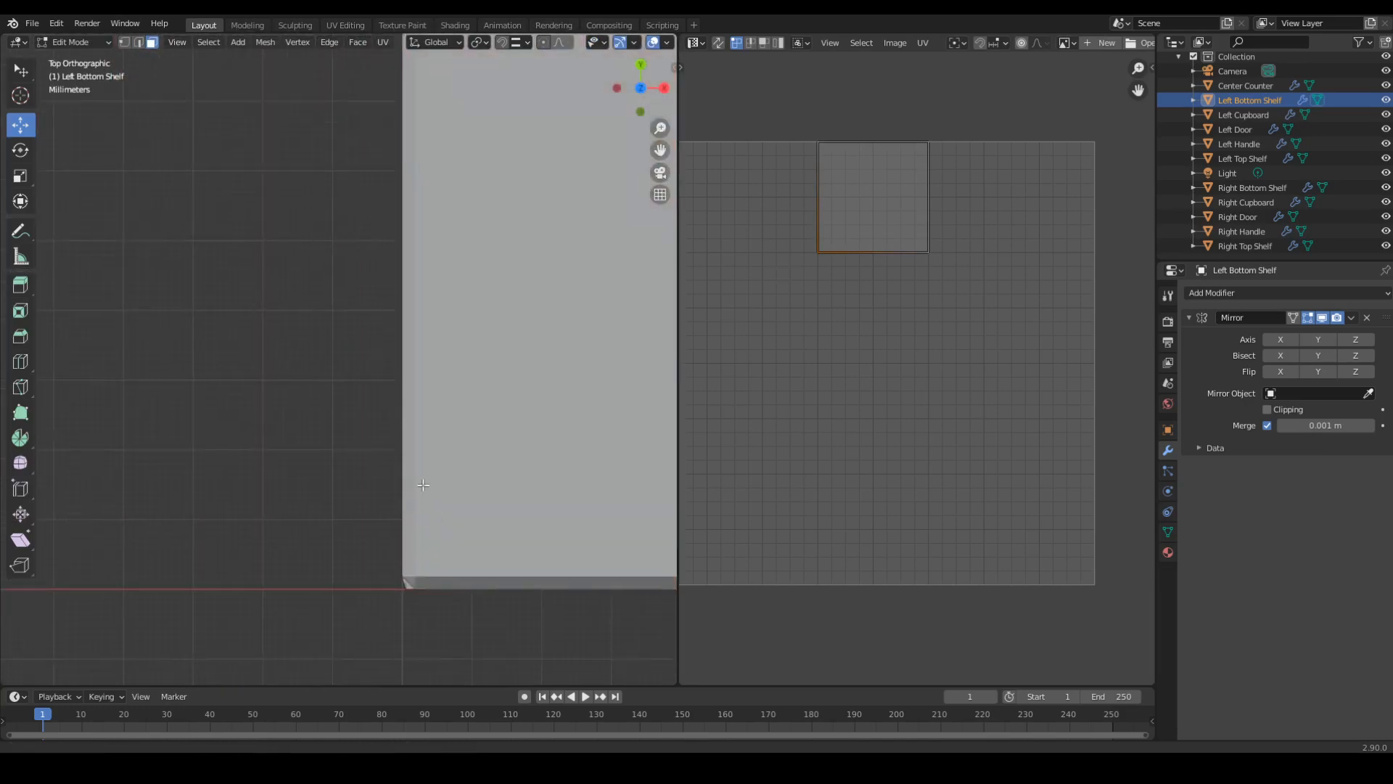
pyautogui.keyDown('shift'); pyautogui.moveTo(423, 485); pyautogui.dragTo(400, 356, button='middle'); pyautogui.keyUp('shift')
pyautogui.hotkey('alt', 'z')
pyautogui.moveTo(395, 510)
pyautogui.keyDown('ctrl'); pyautogui.mouseDown(button='middle')
pyautogui.moveTo(441, 460)
pyautogui.moveTo(379, 523)
pyautogui.moveTo(483, 431)
pyautogui.moveTo(482, 377)
pyautogui.moveTo(342, 395)
pyautogui.moveTo(429, 439)
pyautogui.moveTo(568, 392)
pyautogui.moveTo(210, 361)
pyautogui.mouseUp(button='middle'); pyautogui.keyUp('ctrl')
pyautogui.press('Tab')
pyautogui.keyDown('ctrl'); pyautogui.moveTo(318, 443); pyautogui.dragTo(319, 374, button='middle'); pyautogui.keyUp('ctrl')
pyautogui.moveTo(227, 454)
pyautogui.keyDown('ctrl'); pyautogui.mouseDown(button='middle')
pyautogui.moveTo(232, 432)
pyautogui.moveTo(283, 418)
pyautogui.moveTo(285, 448)
pyautogui.mouseUp(button='middle'); pyautogui.keyUp('ctrl')
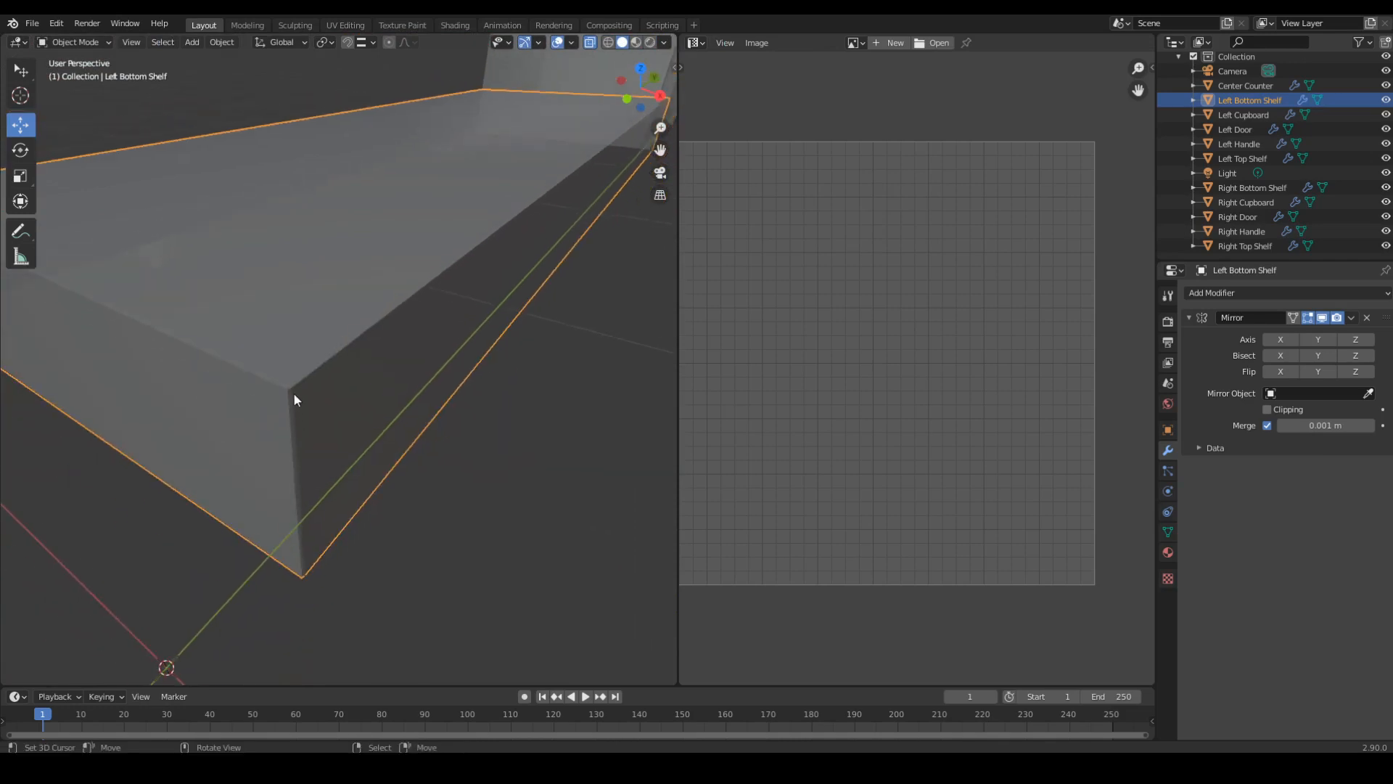
pyautogui.press('Tab')
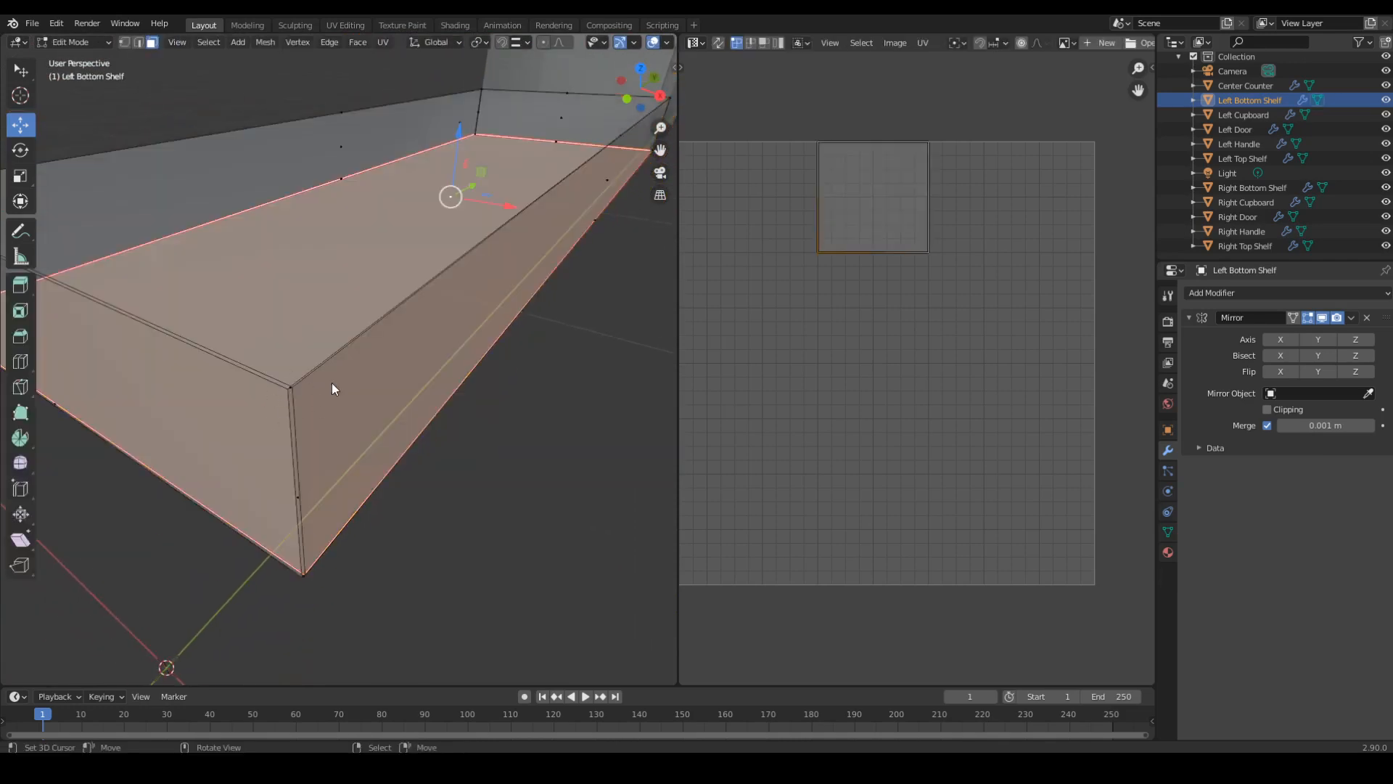
# Snap the 3D cursor to the centre of the Left Bottom Shelf's selected underside face.
pyautogui.press('Tab')
pyautogui.moveTo(332, 389)
pyautogui.keyDown('ctrl'); pyautogui.mouseDown(button='middle')
pyautogui.moveTo(315, 494)
pyautogui.moveTo(354, 406)
pyautogui.mouseUp(button='middle'); pyautogui.keyUp('ctrl')
pyautogui.moveTo(373, 339); pyautogui.dragTo(341, 326, button='middle')
pyautogui.click(524, 335)
pyautogui.click(333, 316)
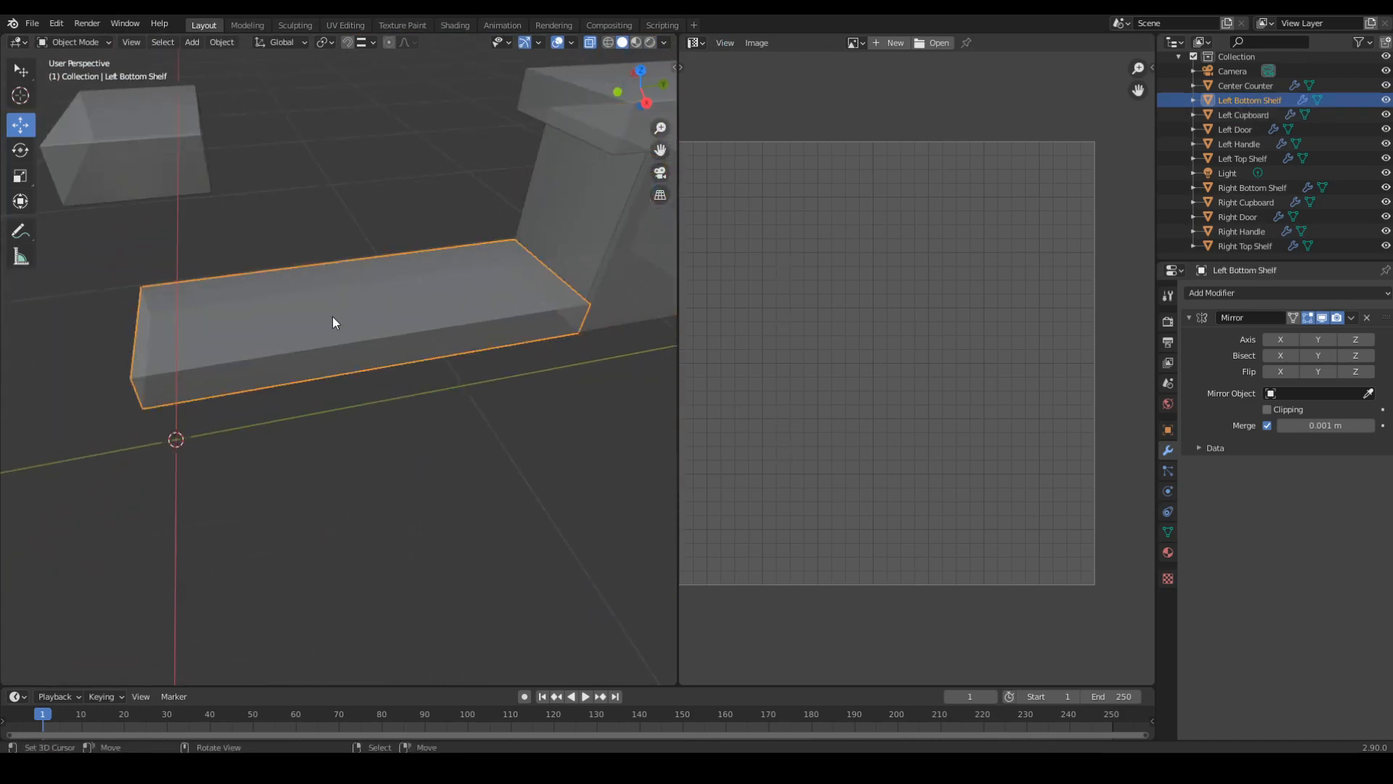
pyautogui.hotkey('shift', 's')
pyautogui.click(359, 443)
pyautogui.press('Tab')
pyautogui.hotkey('shift', 's')
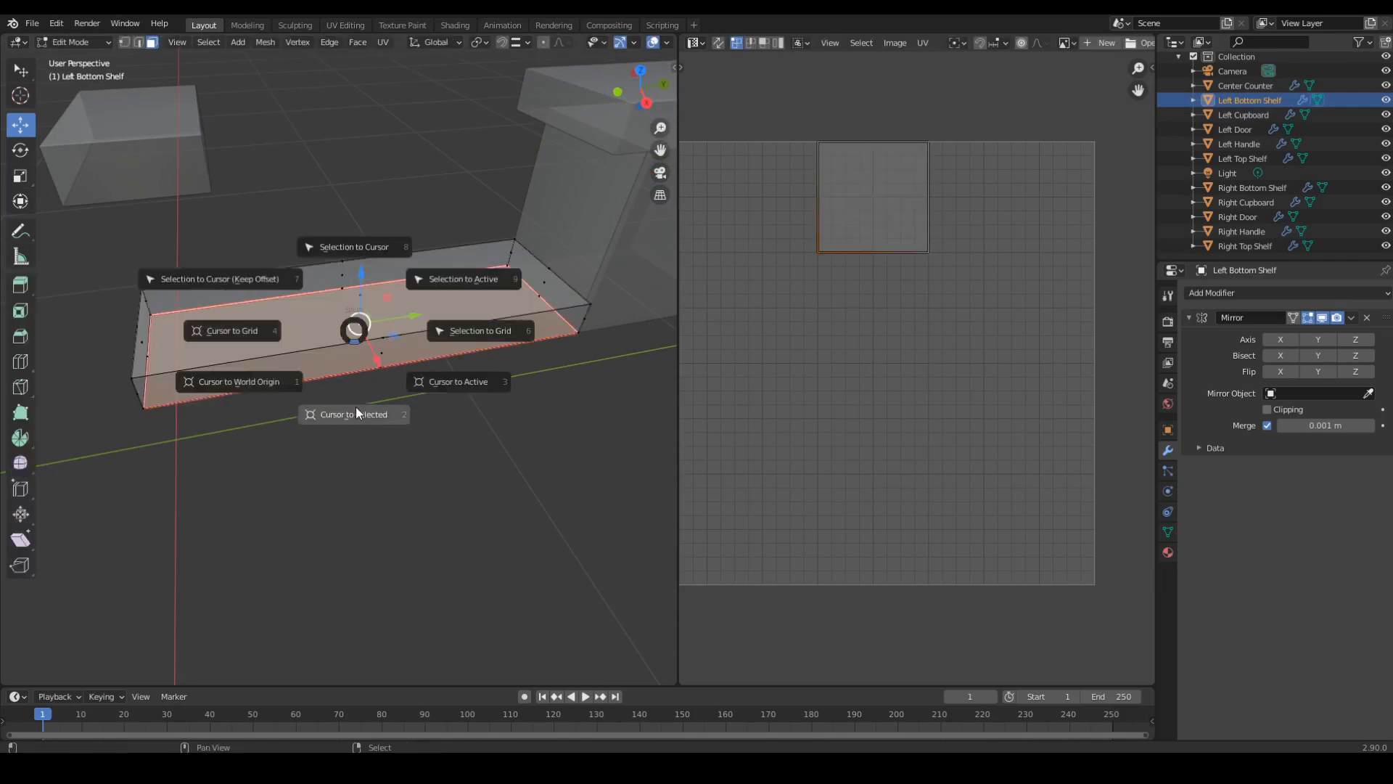
pyautogui.click(355, 406)
# Add a cube at the 3D cursor in Object Mode and view it from the right side.
pyautogui.press('Tab')
pyautogui.hotkey('shift', 'a')
pyautogui.moveTo(359, 417)
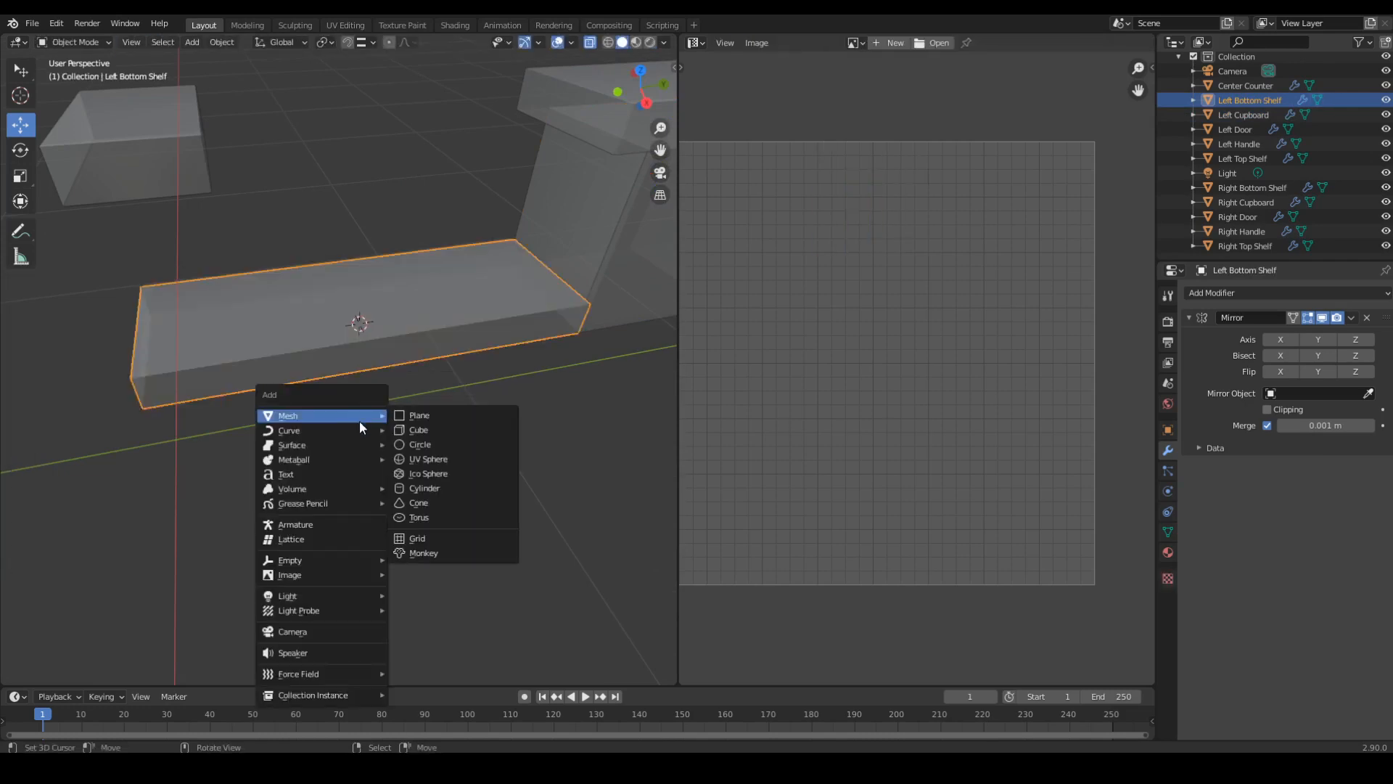
pyautogui.click(408, 429)
pyautogui.press('KP_3')
pyautogui.hotkey('alt', 'z')
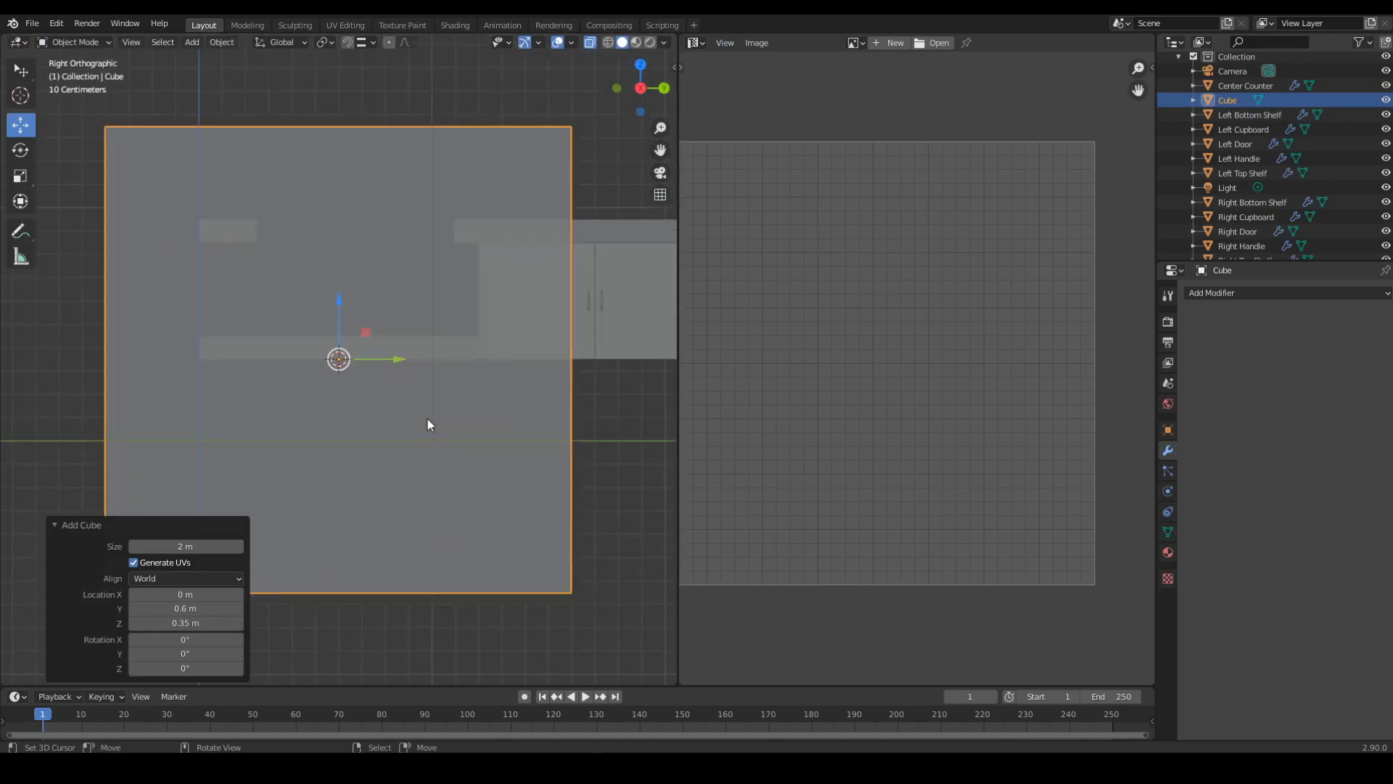
# Move the cube's mesh up 1 m along Z in Edit Mode so its origin sits at the base.
pyautogui.press('Tab')
pyautogui.press('g')
pyautogui.press('z')
pyautogui.press('1')
pyautogui.press('Return')
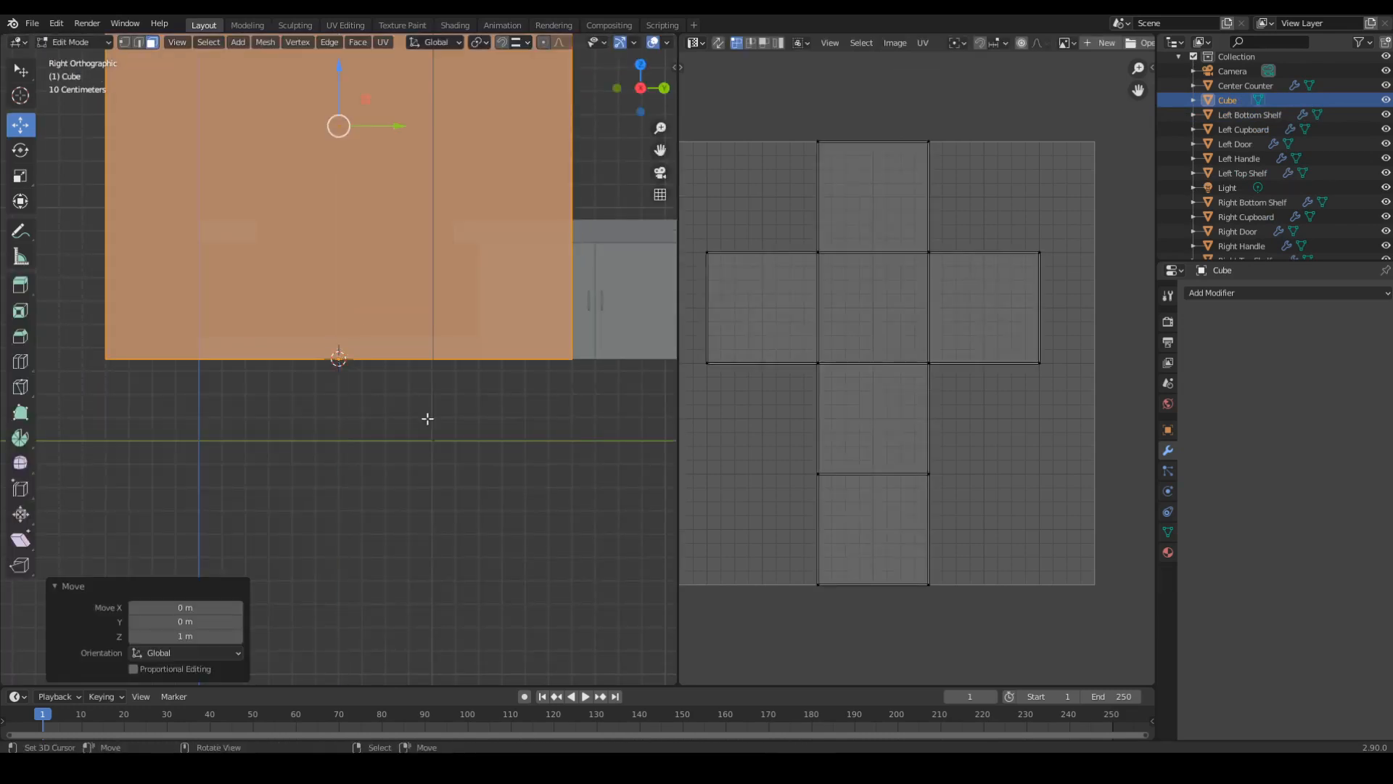
pyautogui.press('Tab')
# Scale the cube down uniformly to the bottom shelf's length and flatten it along Z to roughly the shelf's height.
pyautogui.press('s')
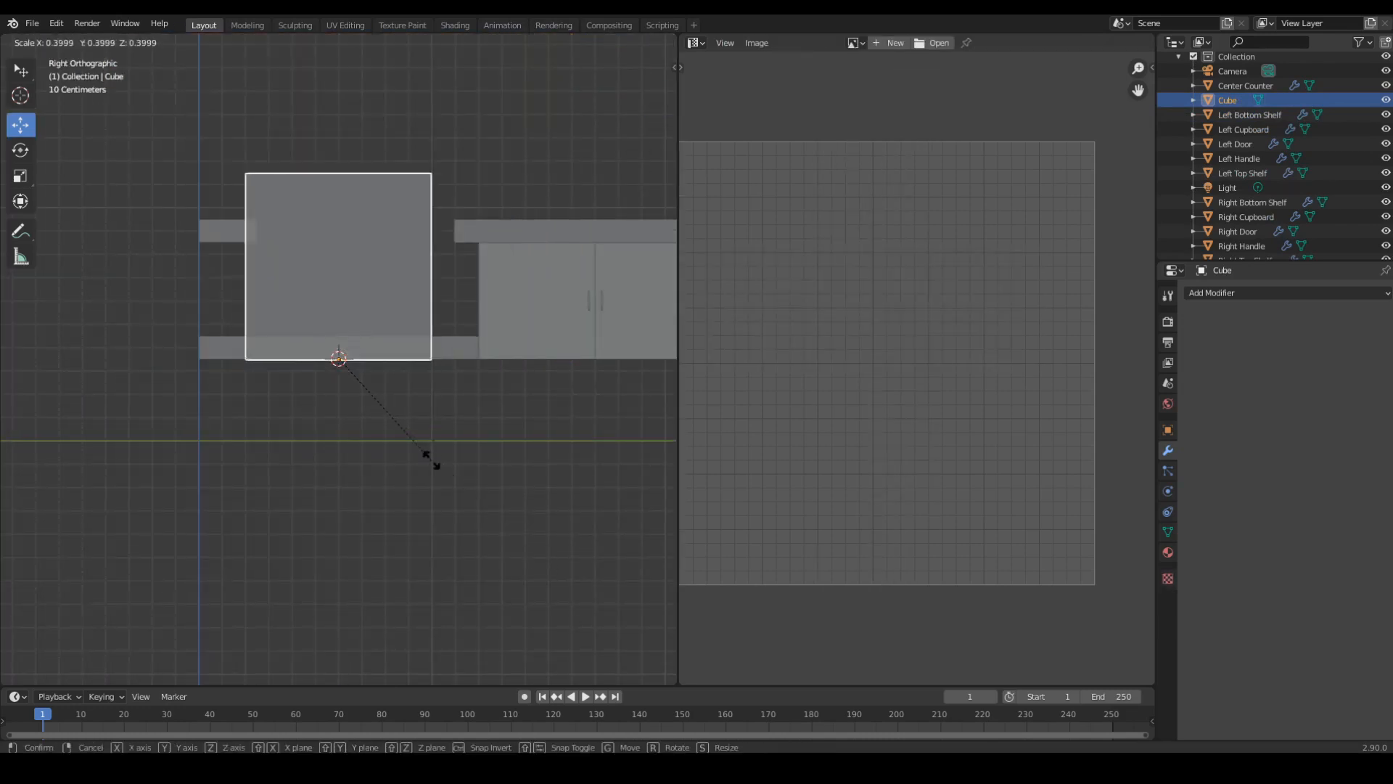
pyautogui.click(616, 607)
pyautogui.press('s')
pyautogui.press('z')
pyautogui.click(413, 502)
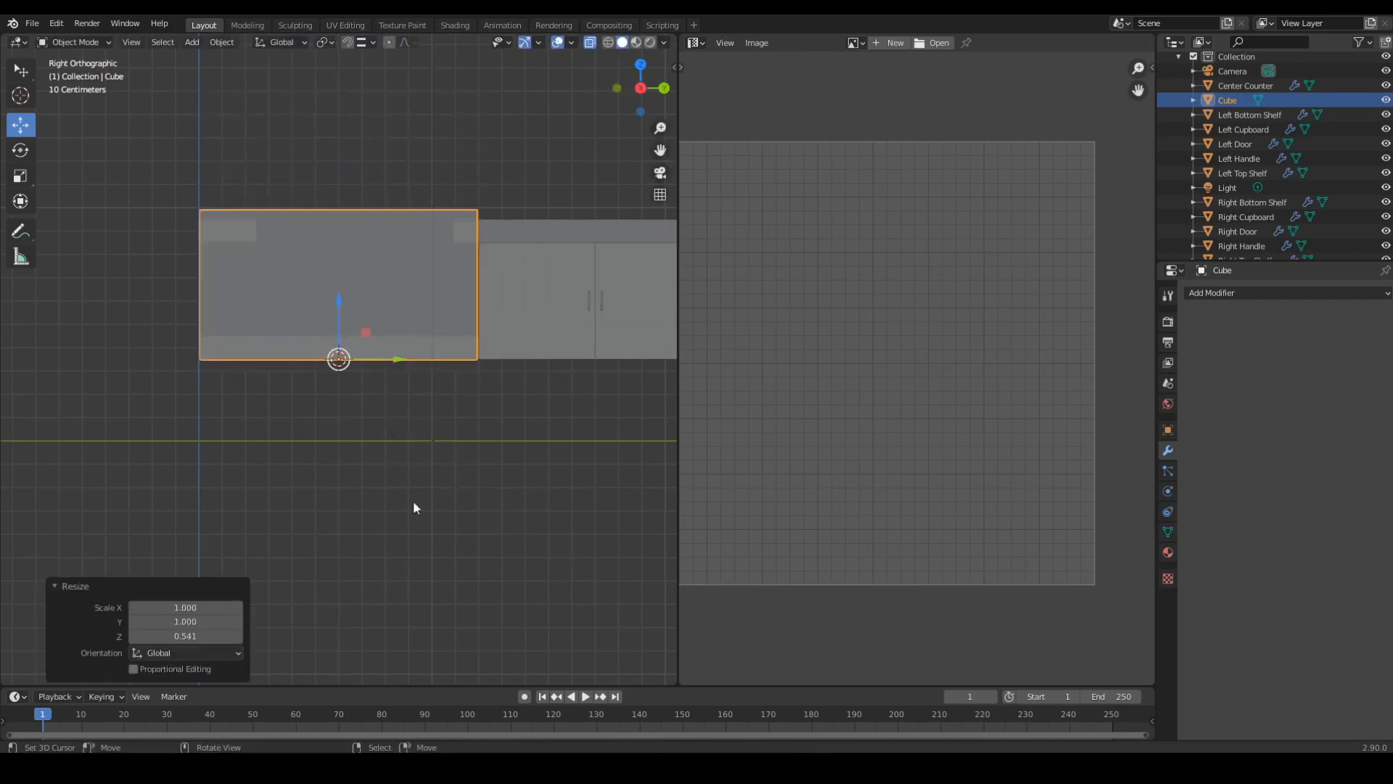
pyautogui.press('s')
pyautogui.press('z')
pyautogui.click(410, 485)
pyautogui.press('s')
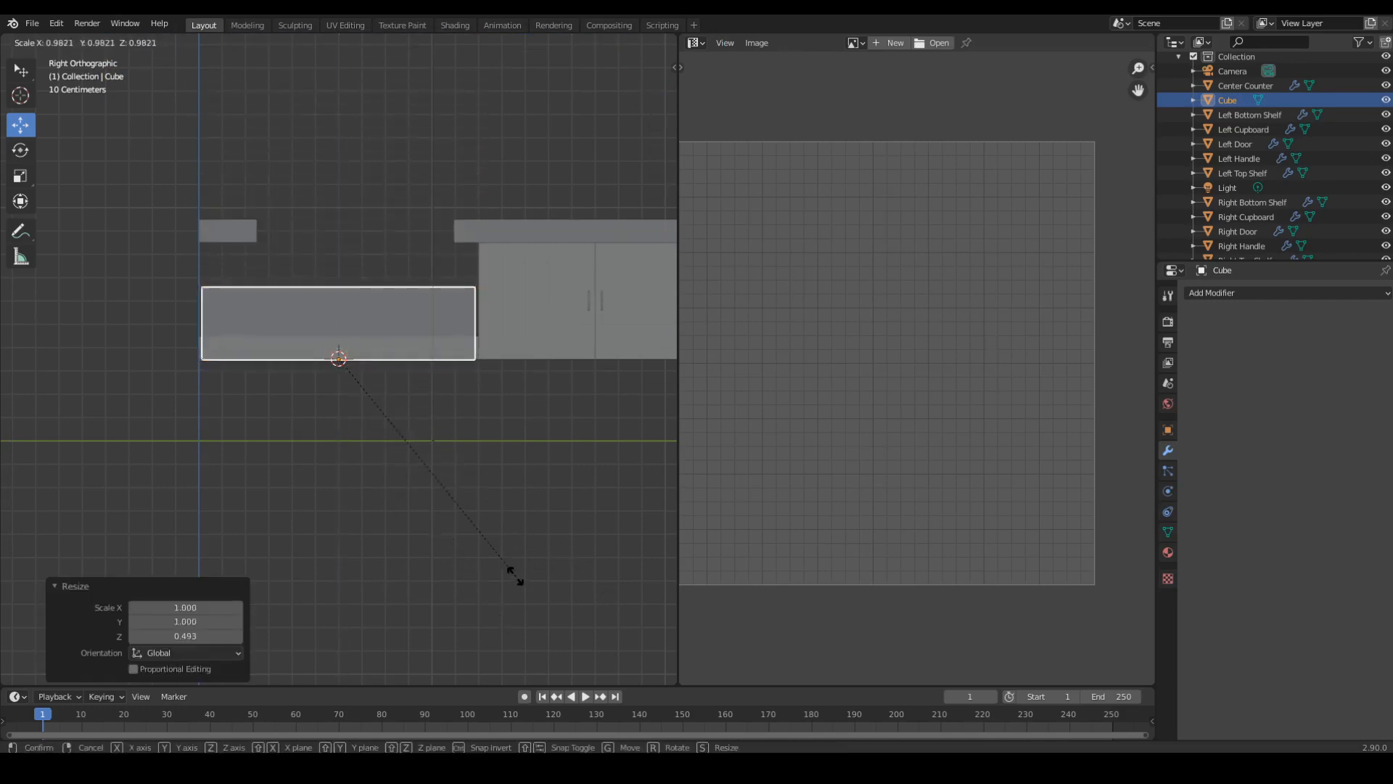
pyautogui.press('z')
pyautogui.click(404, 421)
# Try to fit the cube's end to the neighbouring cupboard by scaling it by 1.038 along X.
pyautogui.scroll(4, 405, 421)
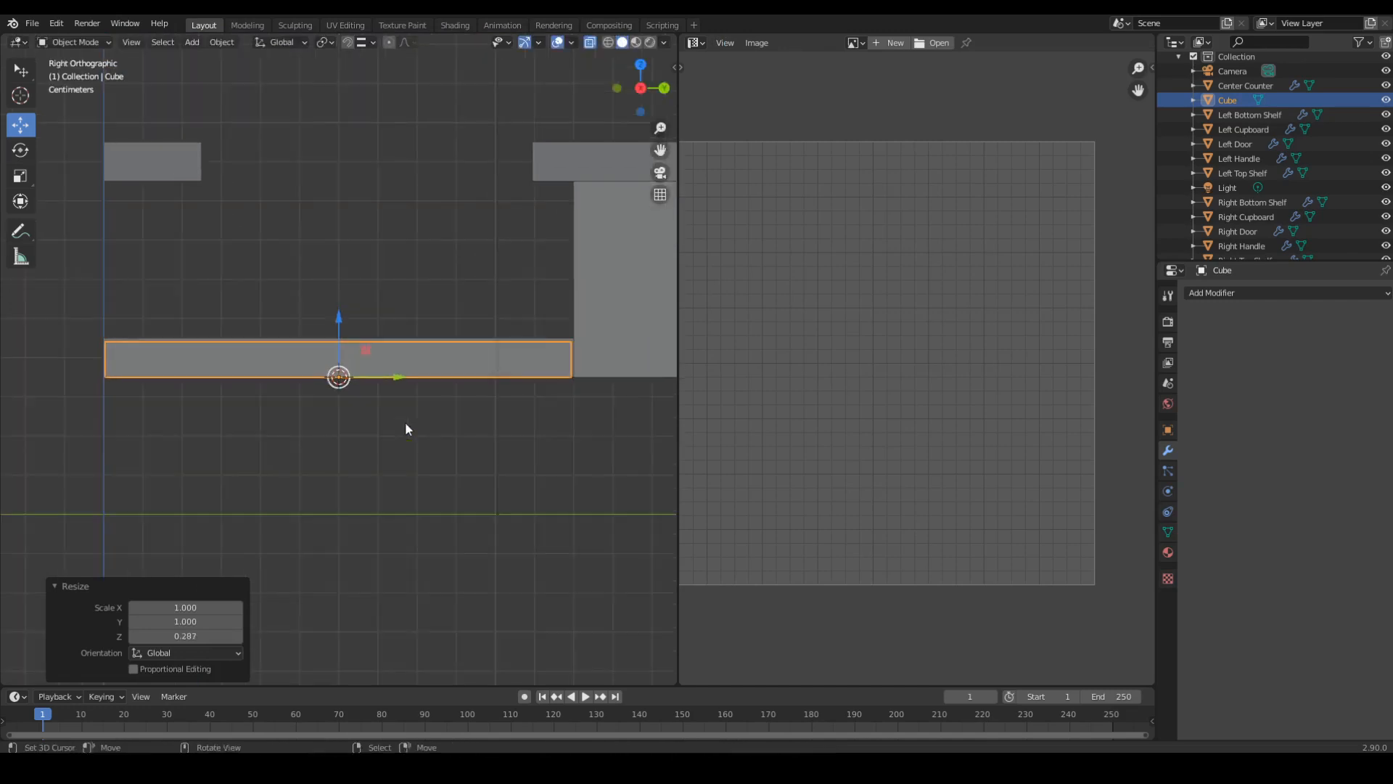
pyautogui.scroll(5, 492, 428)
pyautogui.press('s')
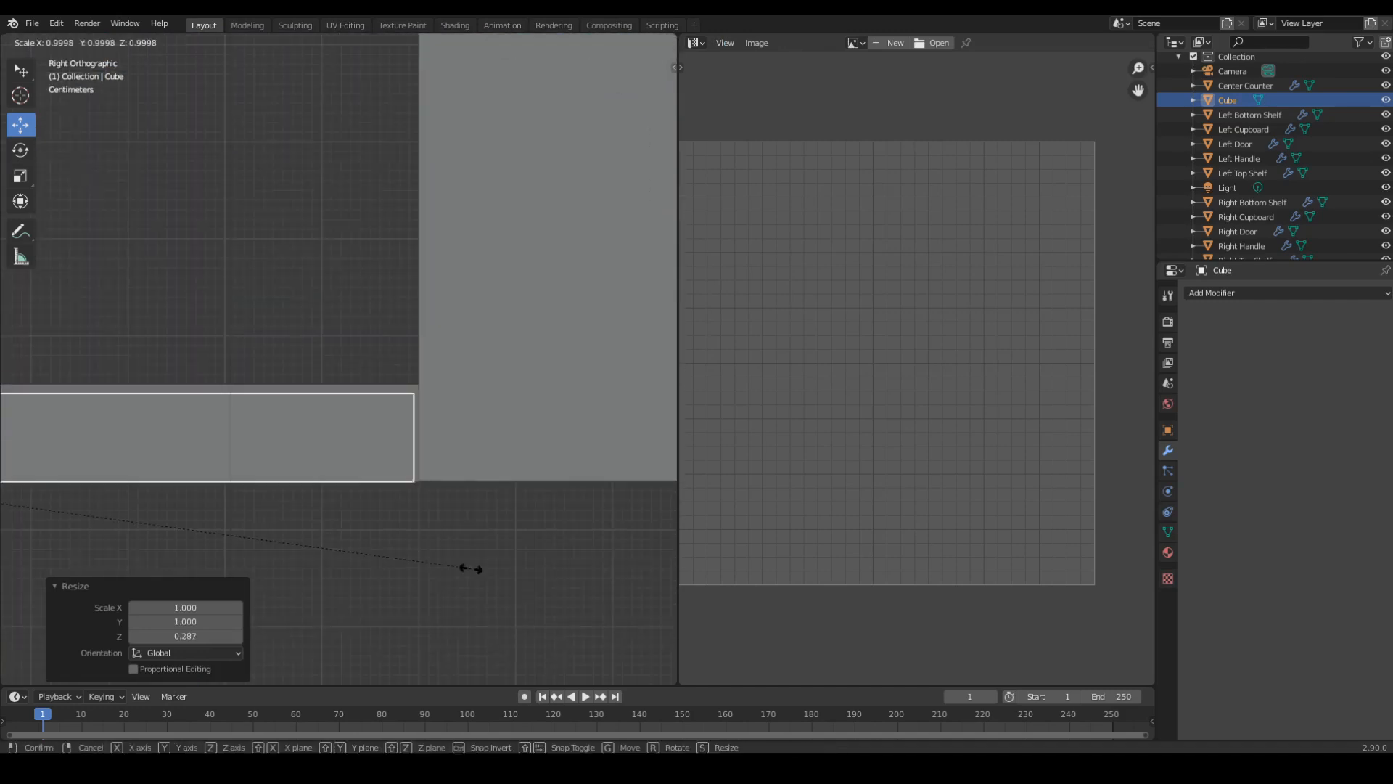
pyautogui.click(633, 586)
pyautogui.press('s')
pyautogui.press('x')
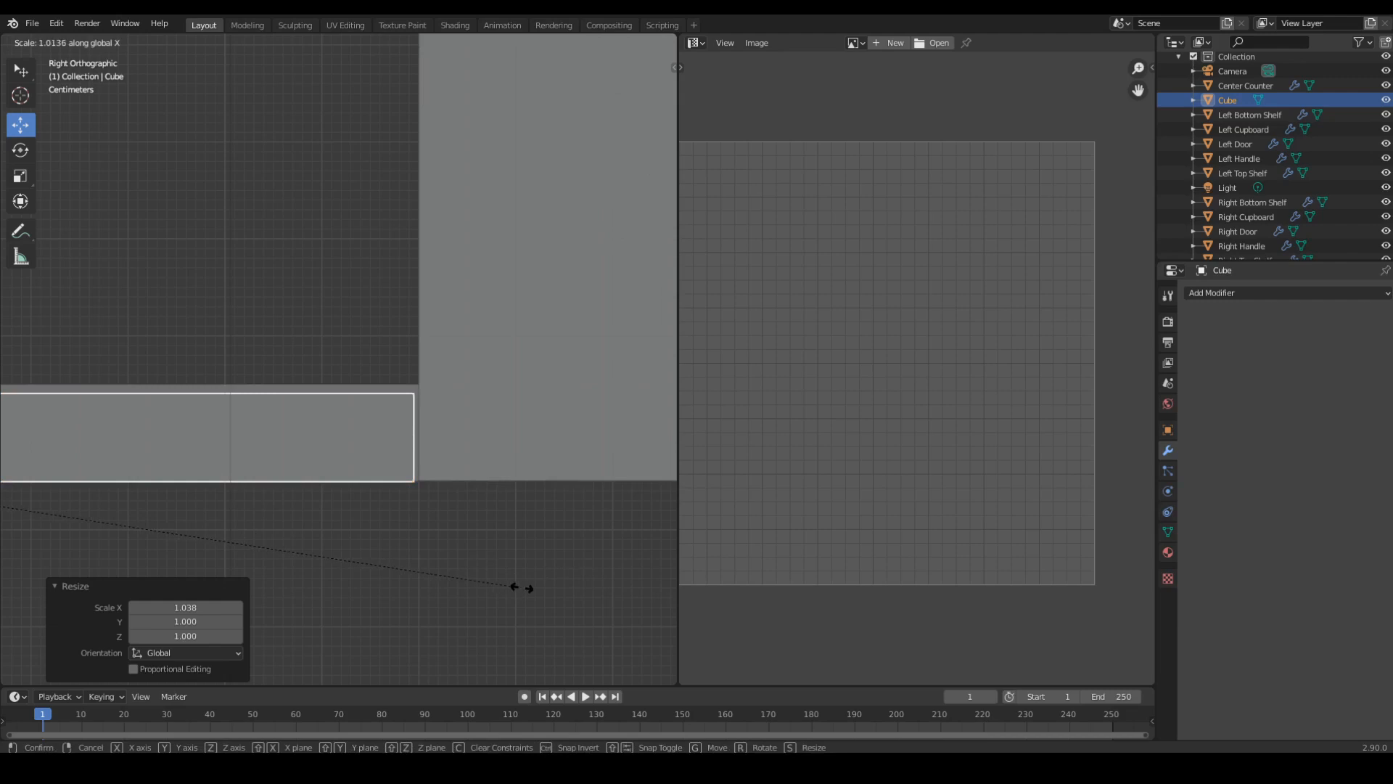
pyautogui.press('Escape')
# Scale the cube along X in top view to match the width of the shelf.
pyautogui.press('KP_7')
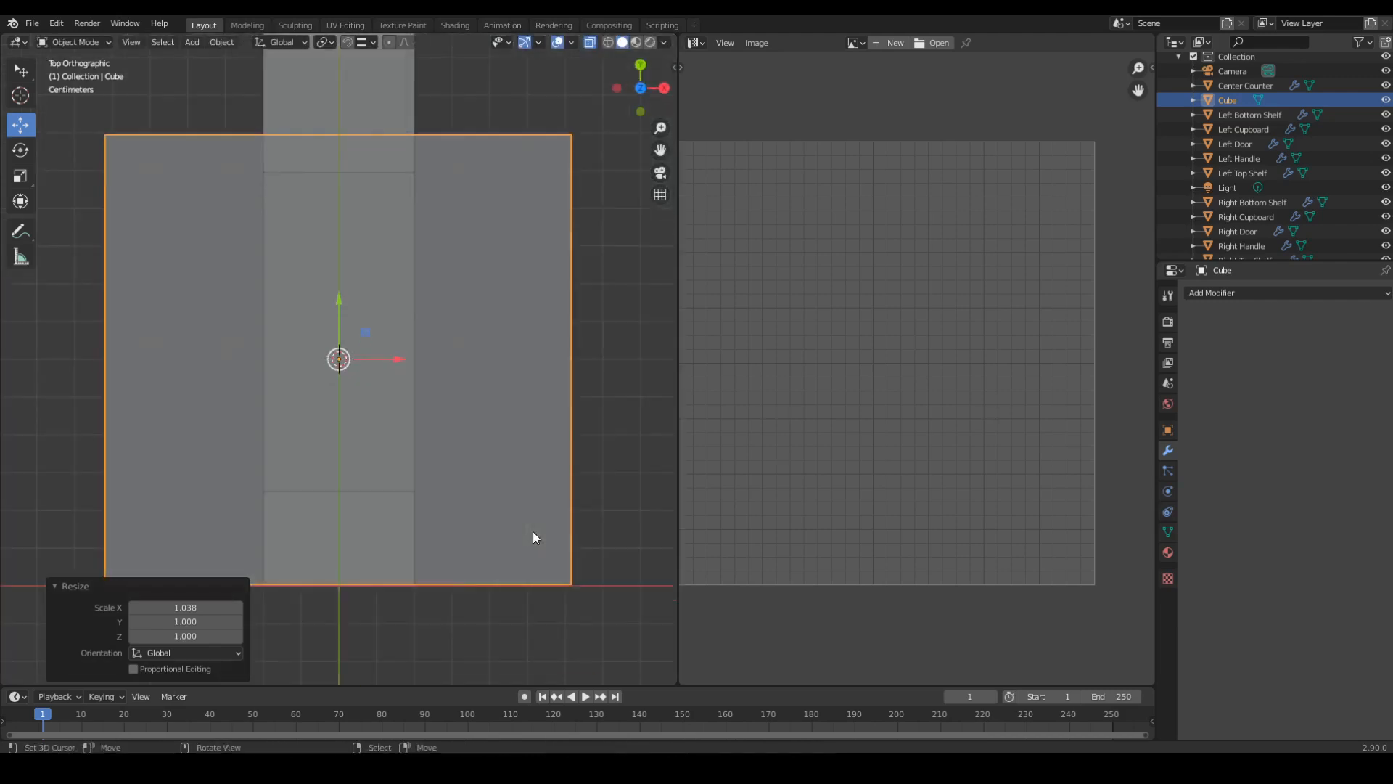
pyautogui.scroll(-2, 498, 485)
pyautogui.press('s')
pyautogui.press('x')
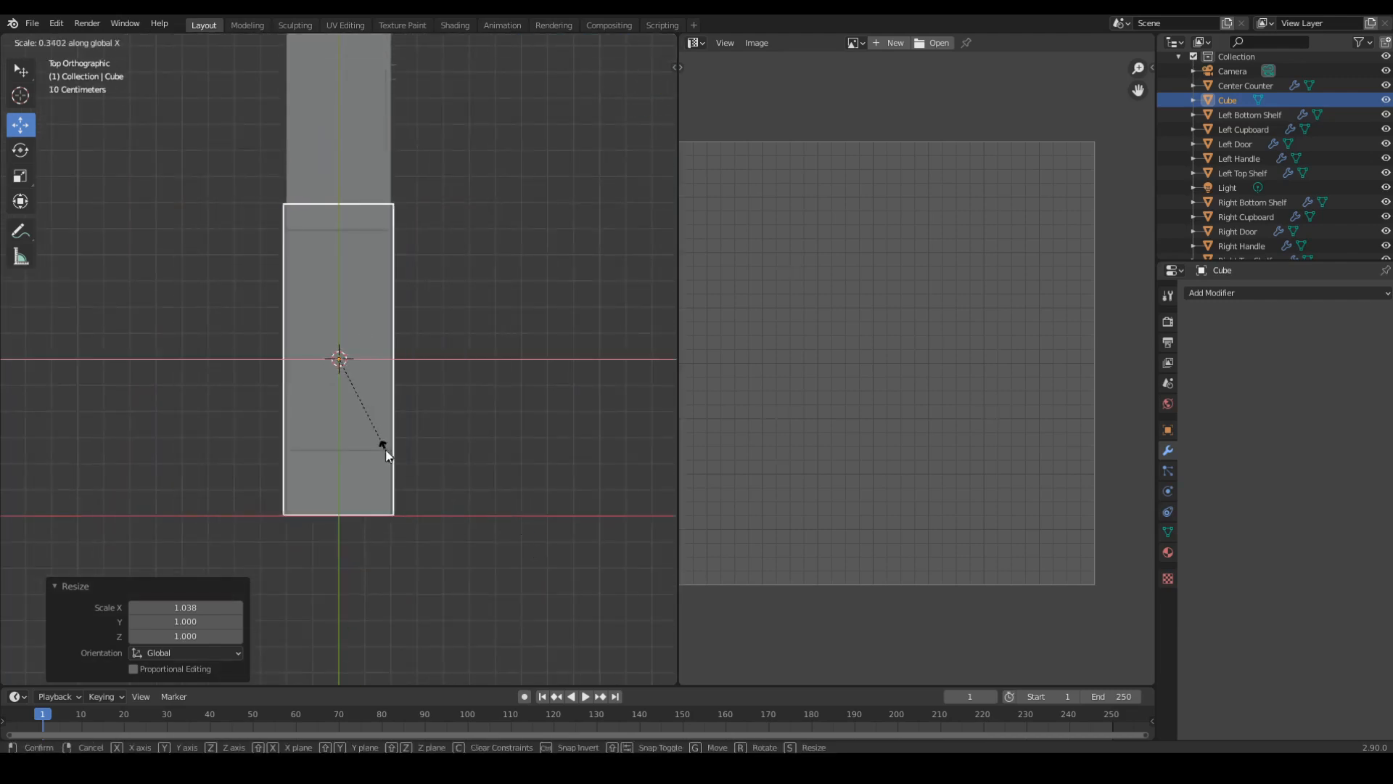
pyautogui.click(385, 450)
pyautogui.press('s')
pyautogui.press('x')
pyautogui.click(499, 541)
# Refine the cube in right view, scaling it by 1.076 along Z to the shelf's height and adjusting its length along Y.
pyautogui.press('KP_3')
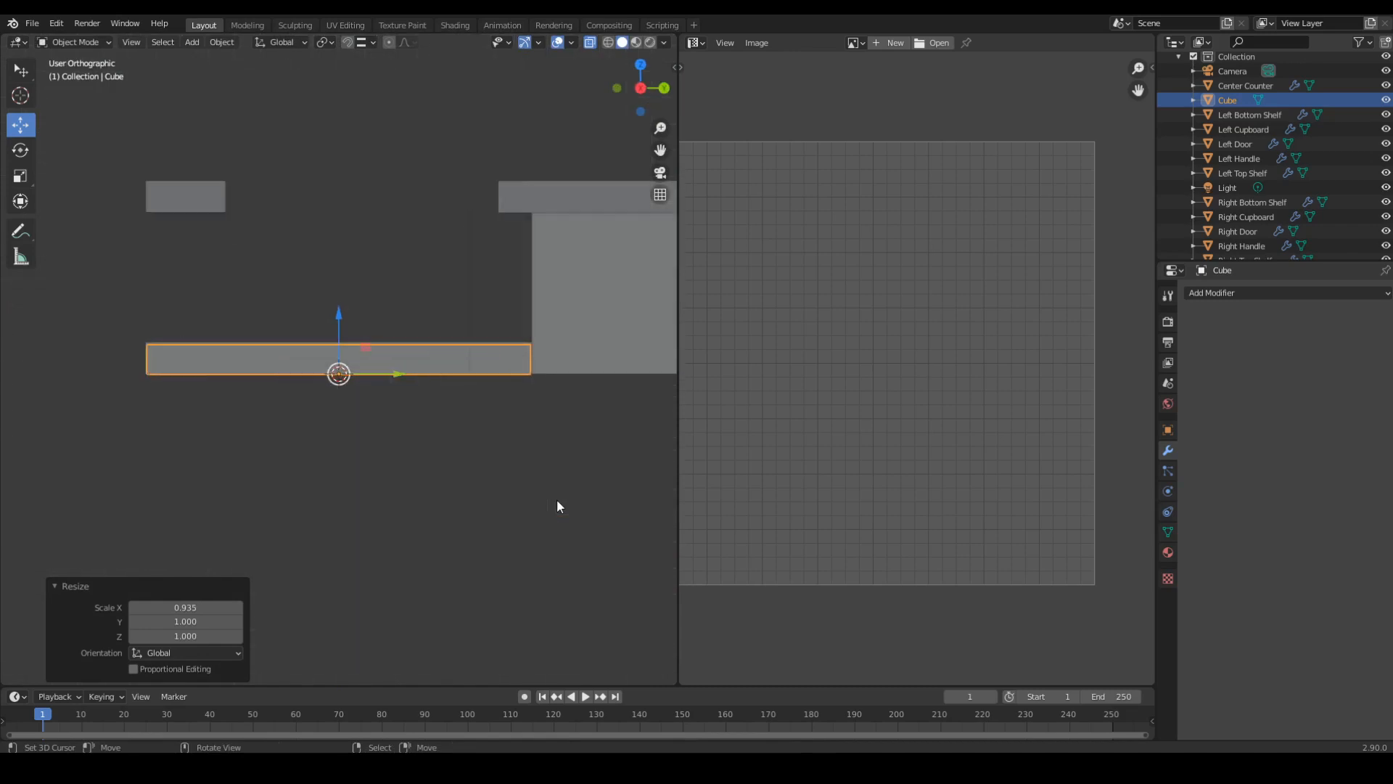
pyautogui.scroll(2, 485, 577)
pyautogui.scroll(1, 499, 436)
pyautogui.press('s')
pyautogui.press('z')
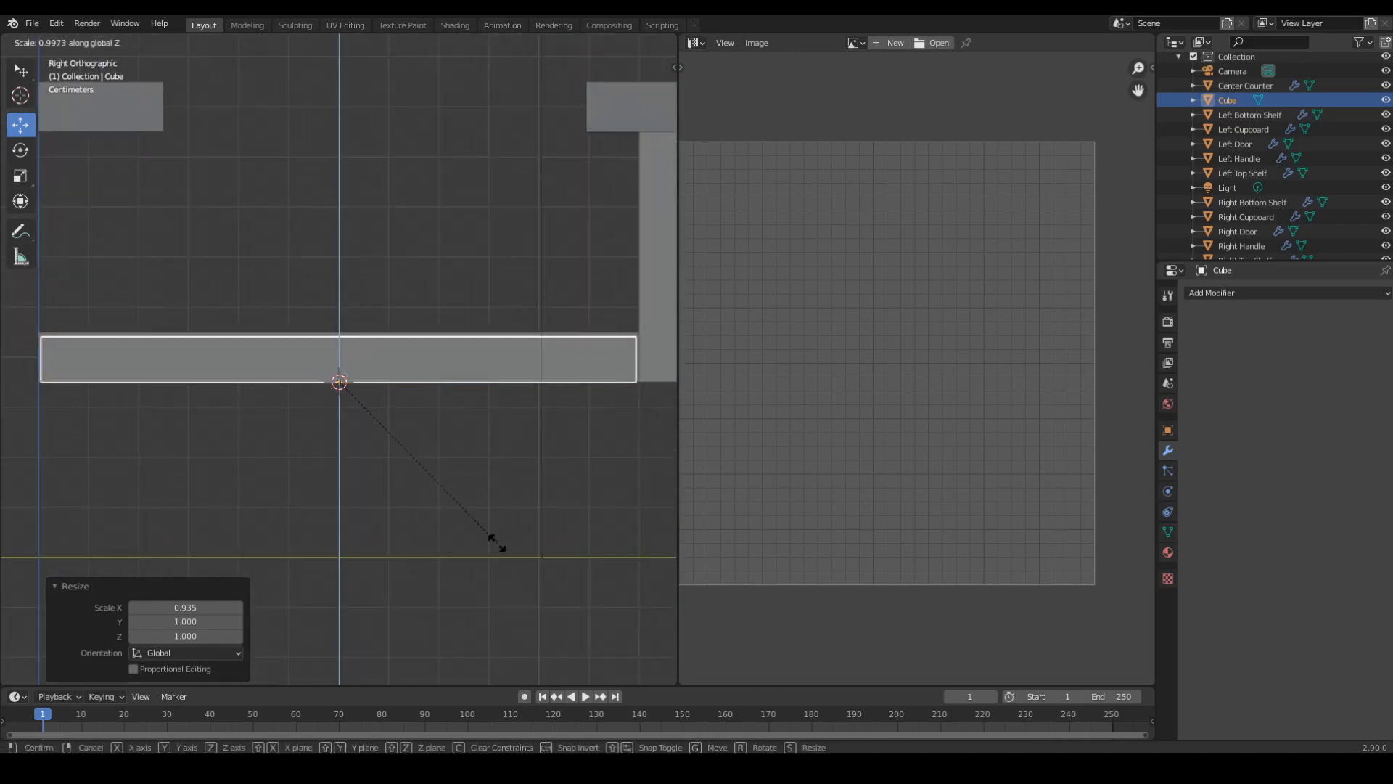
pyautogui.click(572, 614)
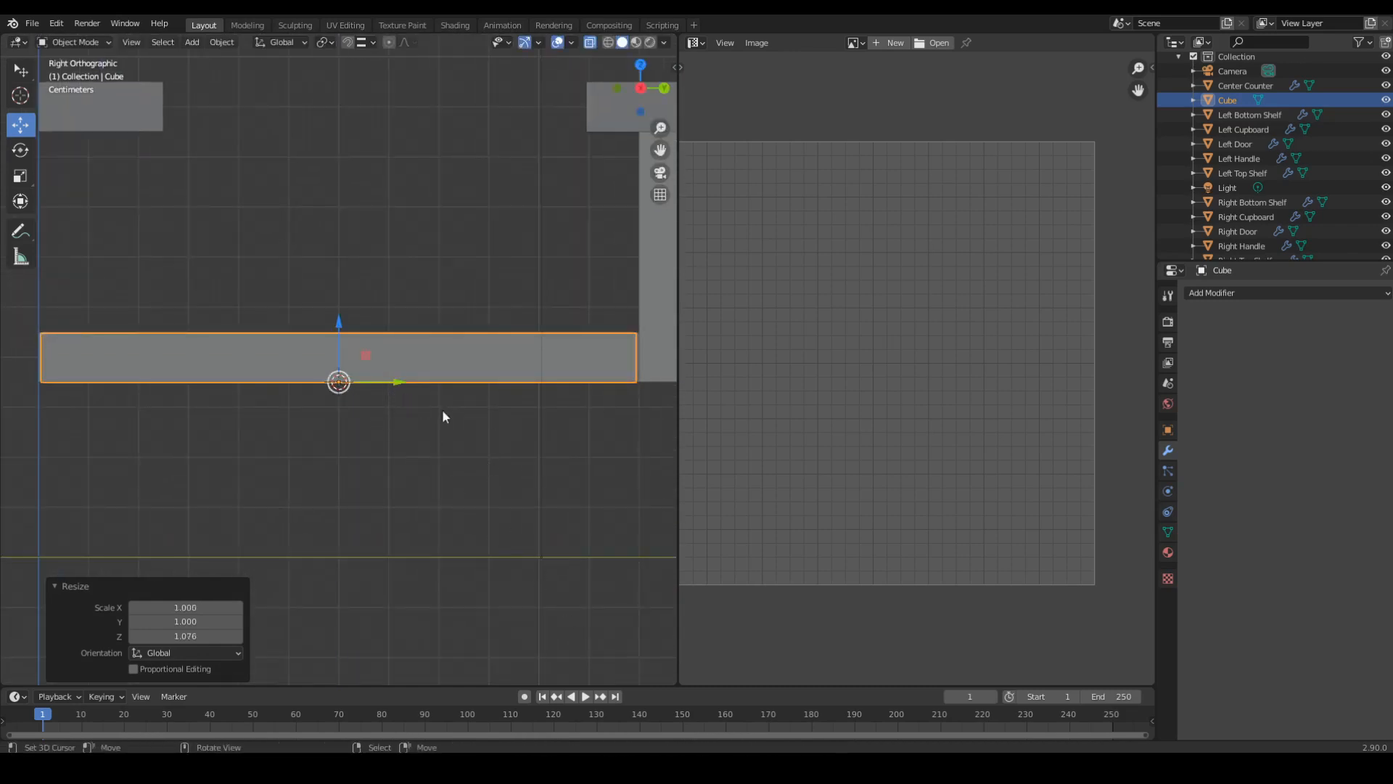
pyautogui.press('s')
pyautogui.press('y')
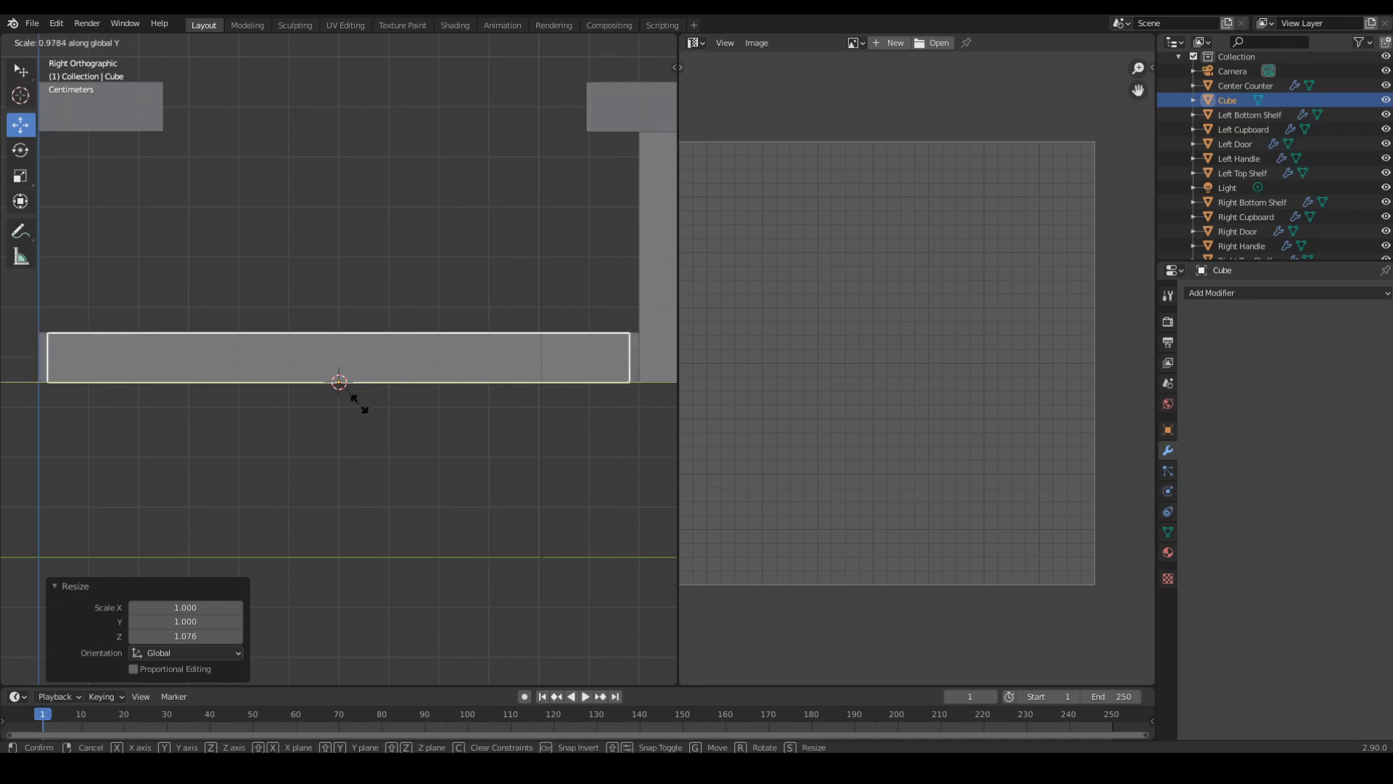
pyautogui.click(391, 415)
# Apply rotation and scale to the fitted, shelf-sized cube.
pyautogui.keyDown('shift'); pyautogui.moveTo(415, 399); pyautogui.dragTo(428, 421, button='middle'); pyautogui.keyUp('shift')
pyautogui.moveTo(428, 421); pyautogui.dragTo(519, 399, button='middle')
pyautogui.hotkey('ctrl', 'a')
pyautogui.click(420, 491)
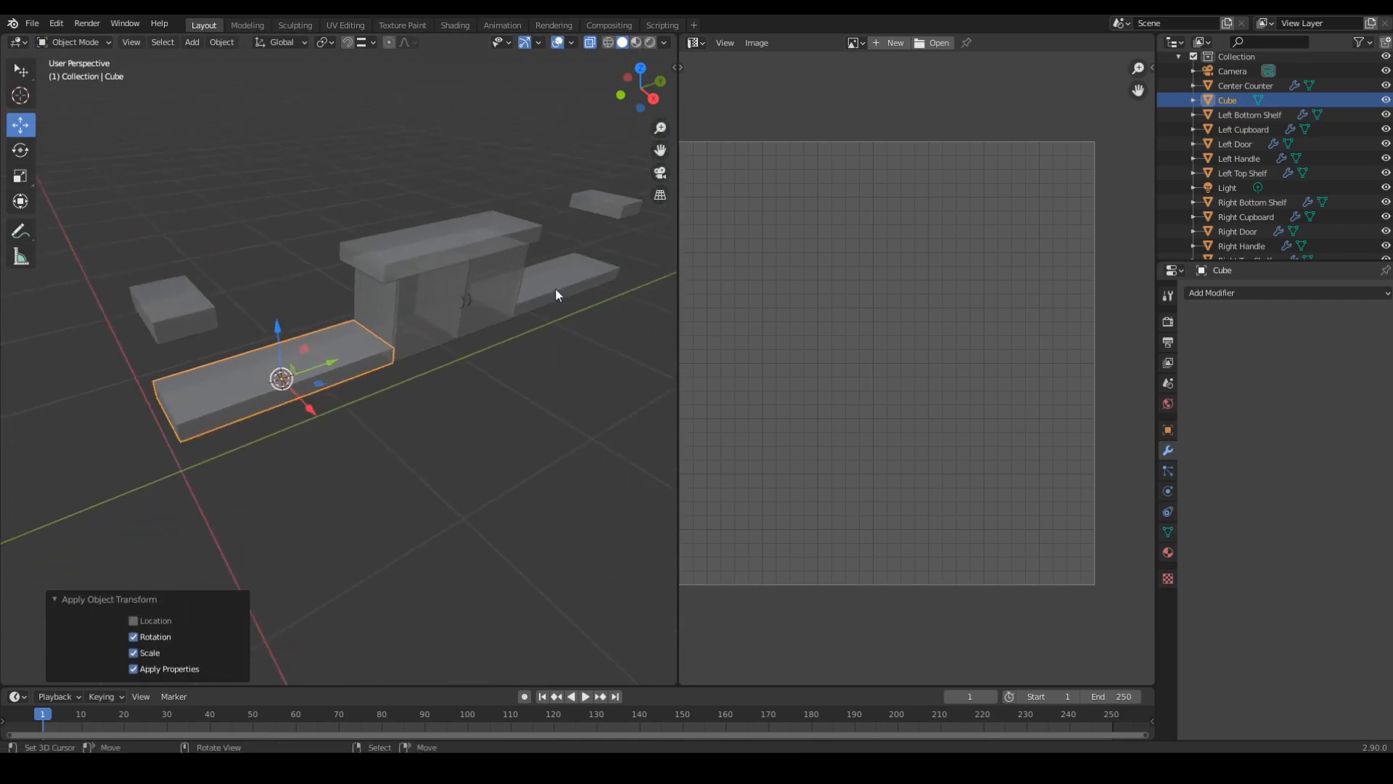
# Delete the old Left Bottom Shelf object and select the replacement cube.
pyautogui.moveTo(499, 417); pyautogui.dragTo(576, 328, button='middle')
pyautogui.click(493, 279)
pyautogui.press('x')
pyautogui.click(493, 273)
pyautogui.rightClick(509, 304)
# Check the replacement cube's mesh in Edit Mode and apply its rotation and scale again in Object Mode.
pyautogui.press('Tab')
pyautogui.press('Tab')
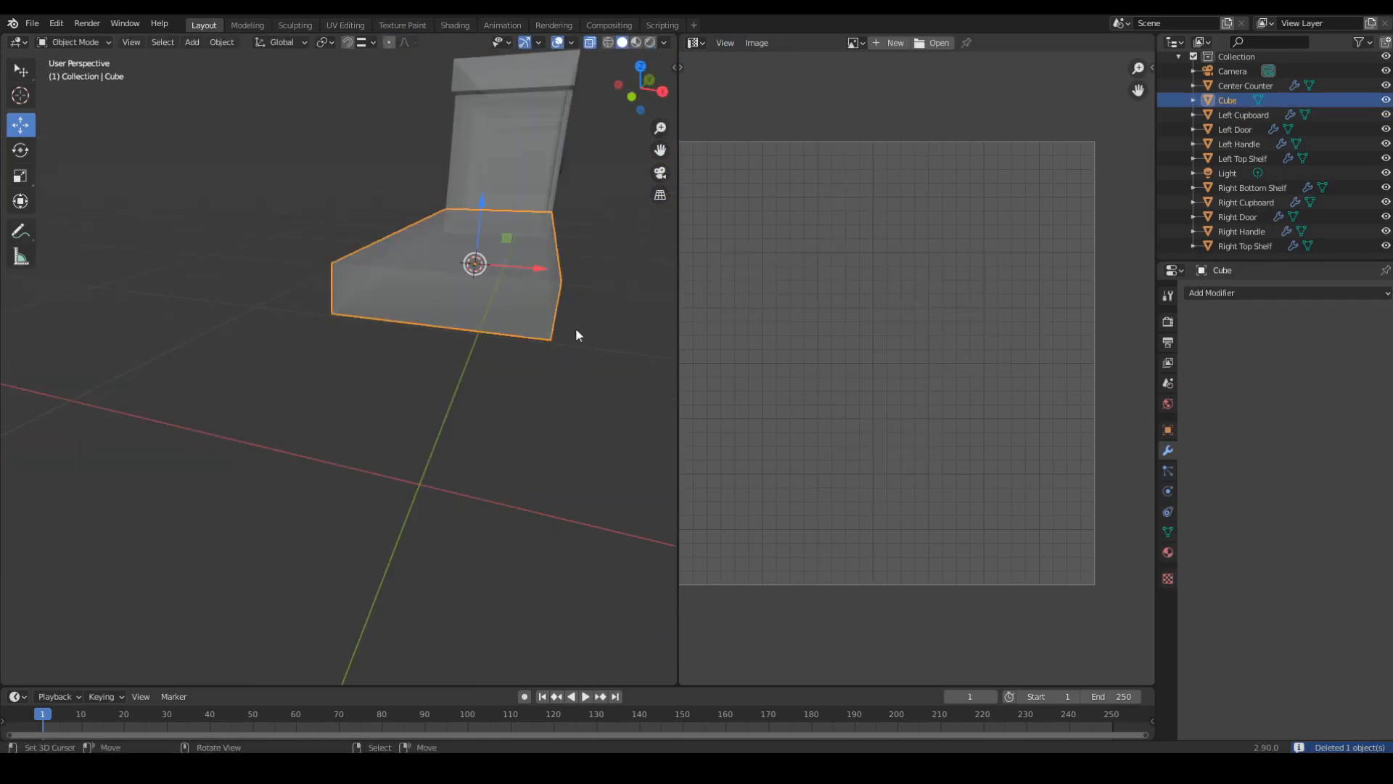
pyautogui.press('Tab')
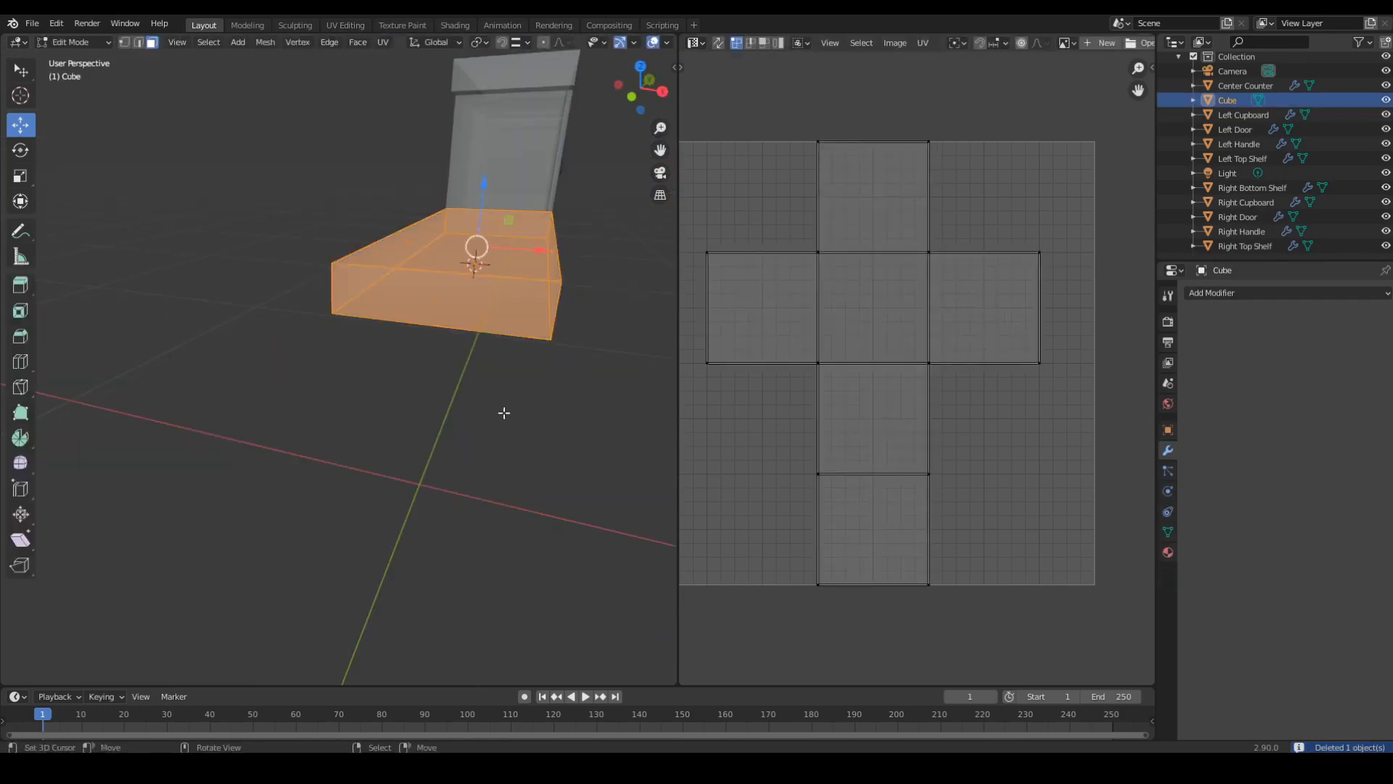
pyautogui.press('Tab')
pyautogui.moveTo(538, 383); pyautogui.dragTo(483, 360, button='middle')
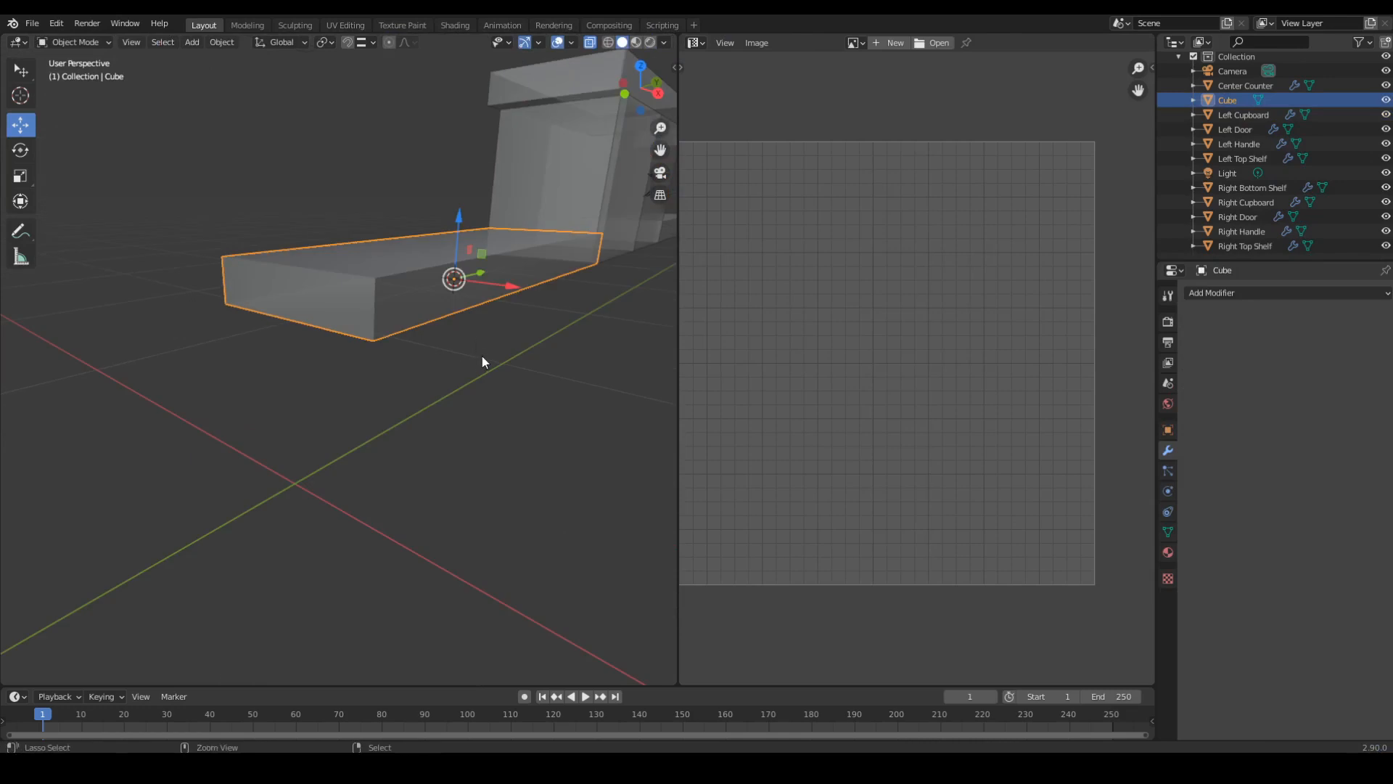
pyautogui.hotkey('ctrl', 'a')
pyautogui.click(469, 355)
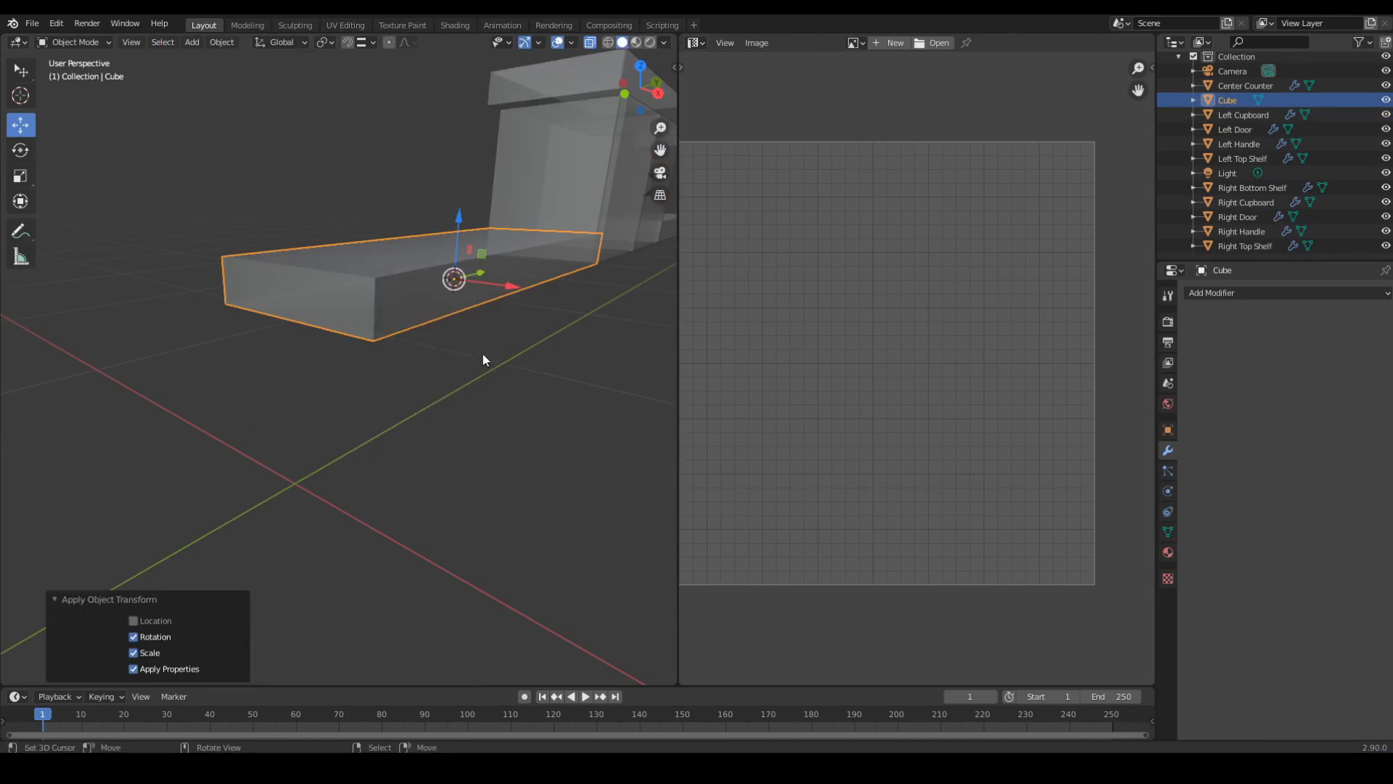
# Bevel all edges of the replacement cube with a width of 0.00322 m and one segment.
pyautogui.press('Tab')
pyautogui.moveTo(482, 332); pyautogui.dragTo(487, 425, button='middle')
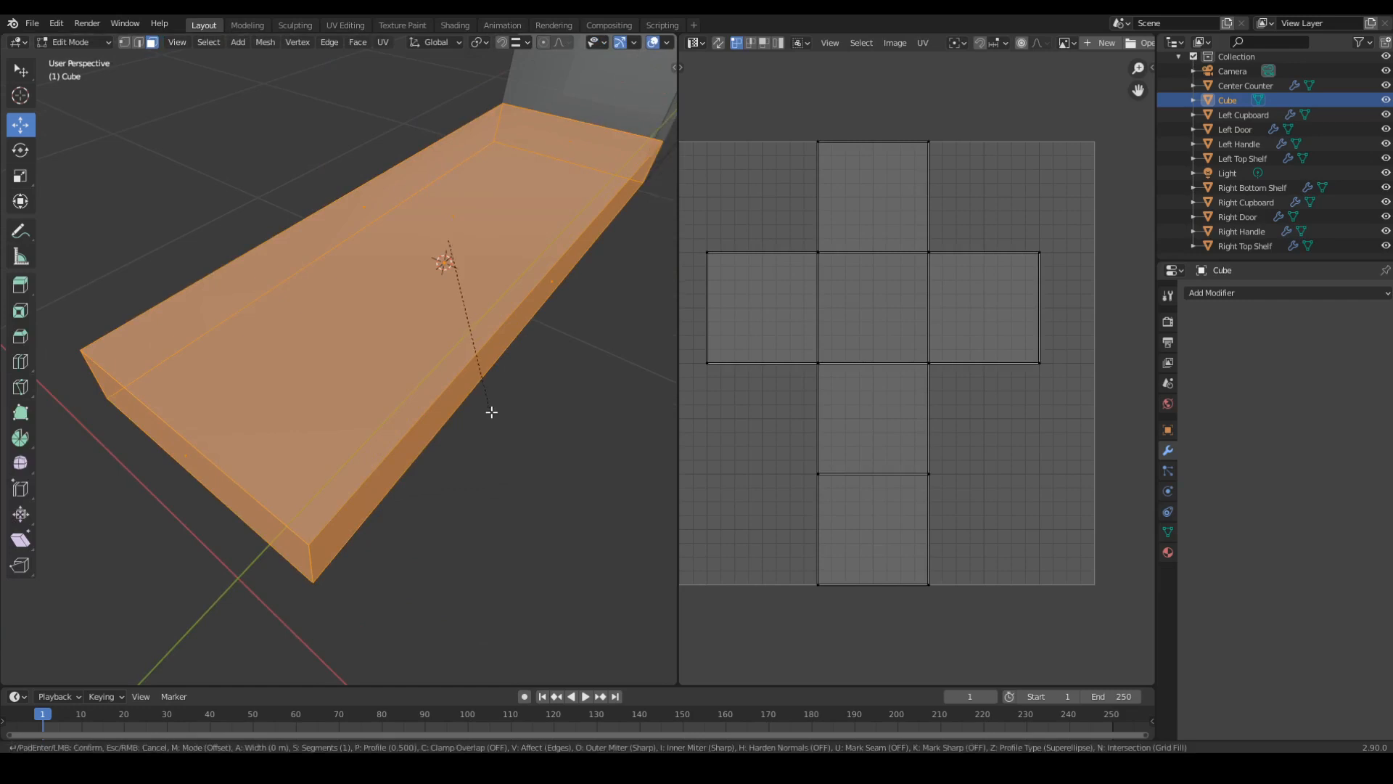
pyautogui.hotkey('ctrl', 'b')
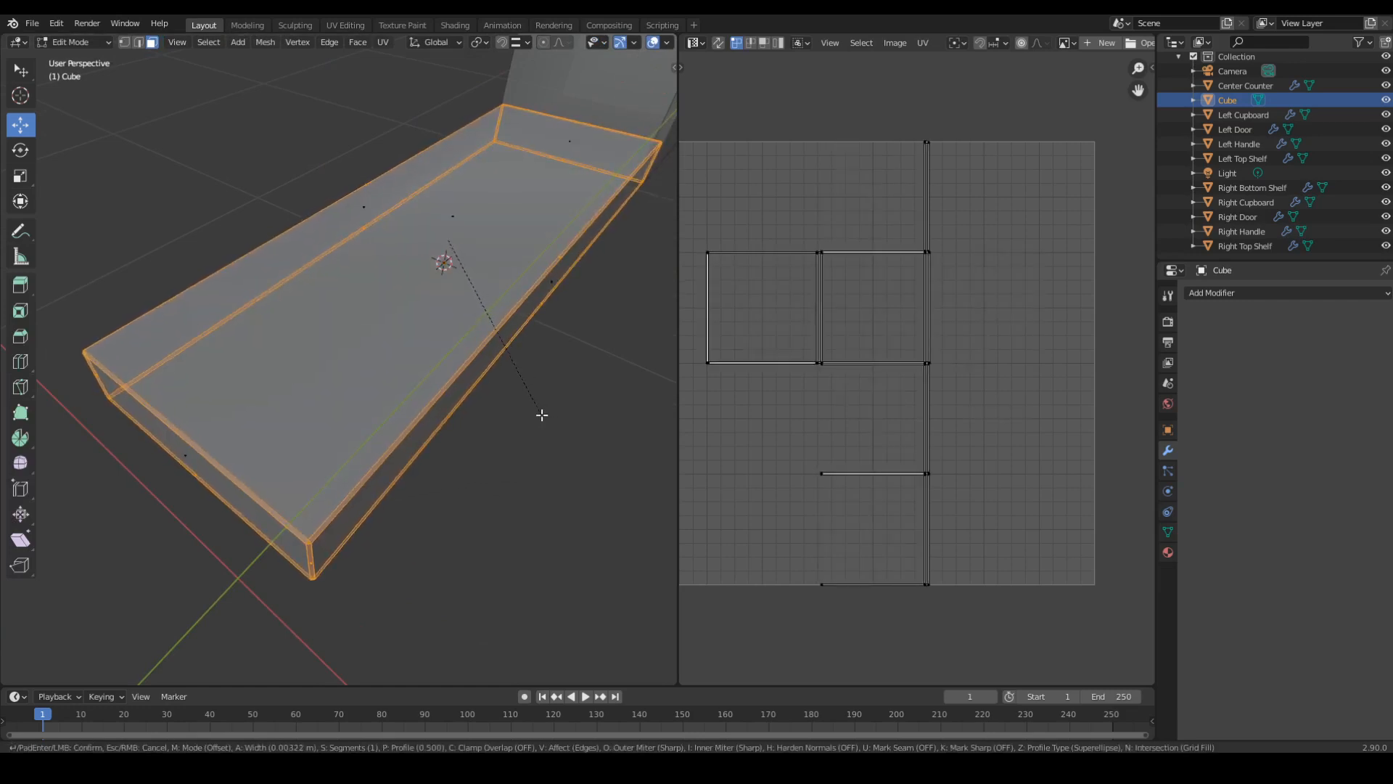
pyautogui.click(542, 414)
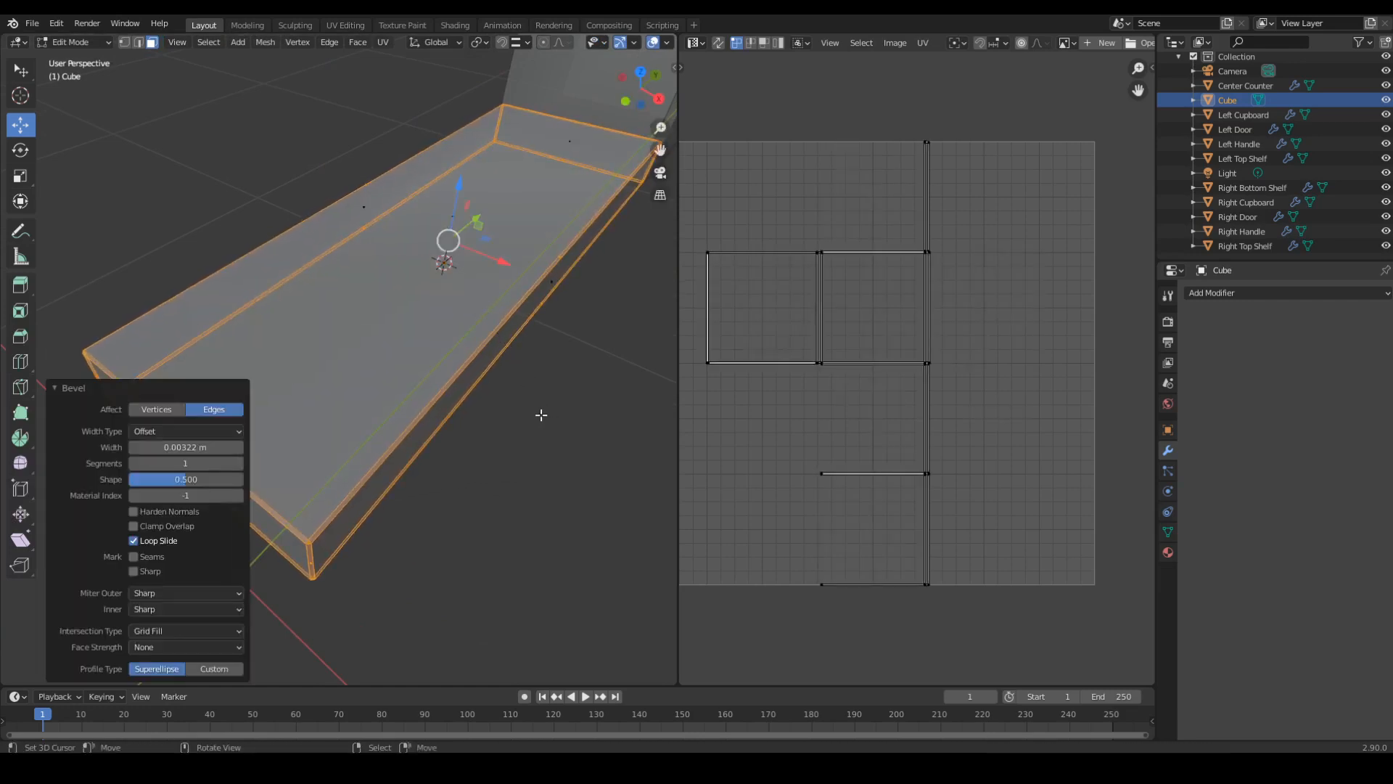
pyautogui.click(64, 391)
# Select the underside face of the beveled cube and mark its boundary edges as seams.
pyautogui.moveTo(64, 395); pyautogui.dragTo(374, 398, button='middle')
pyautogui.click(374, 398)
pyautogui.click(347, 396)
pyautogui.rightClick(400, 413)
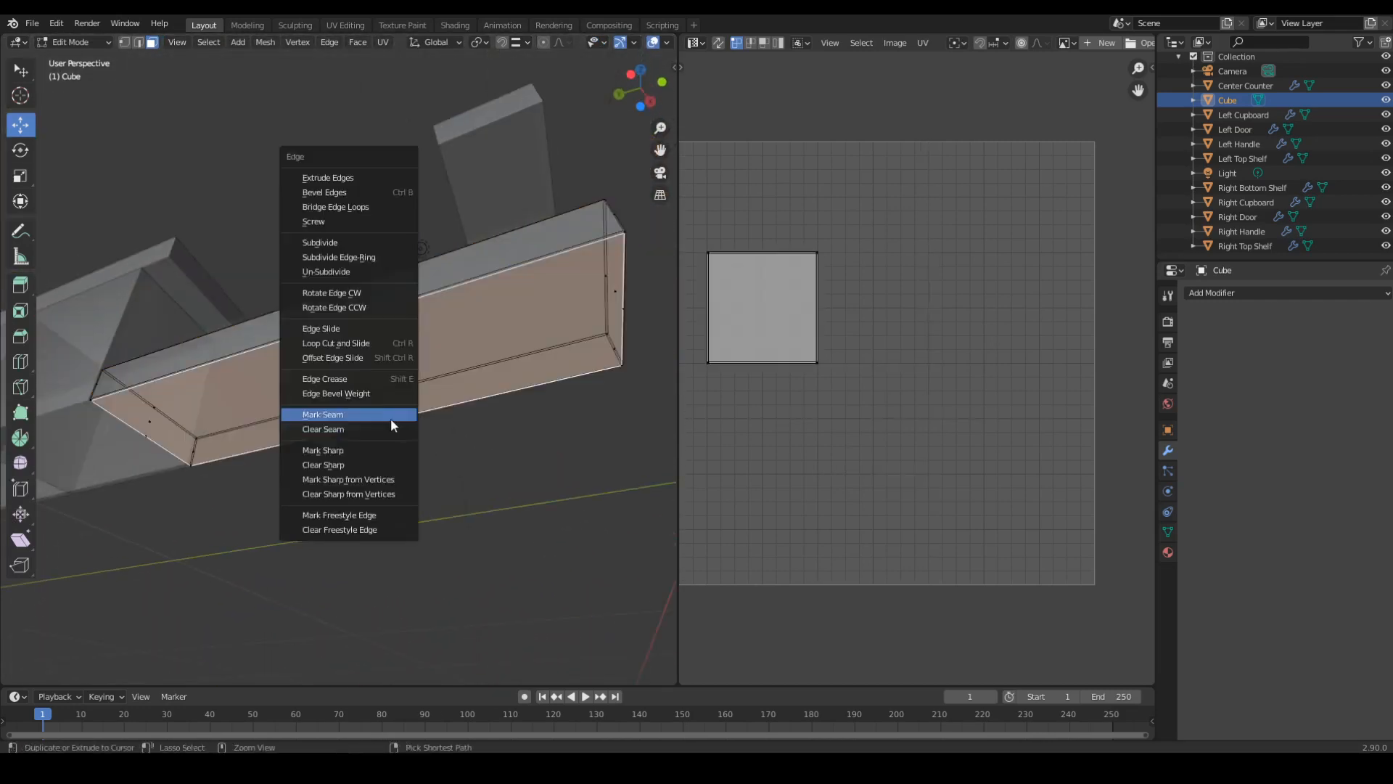
pyautogui.click(348, 419)
# Isolate the cube in top view and mark the small bevel edges at its -X, +Y corner as seams.
pyautogui.moveTo(348, 420); pyautogui.dragTo(323, 280, button='middle')
pyautogui.press('KP_Divide')
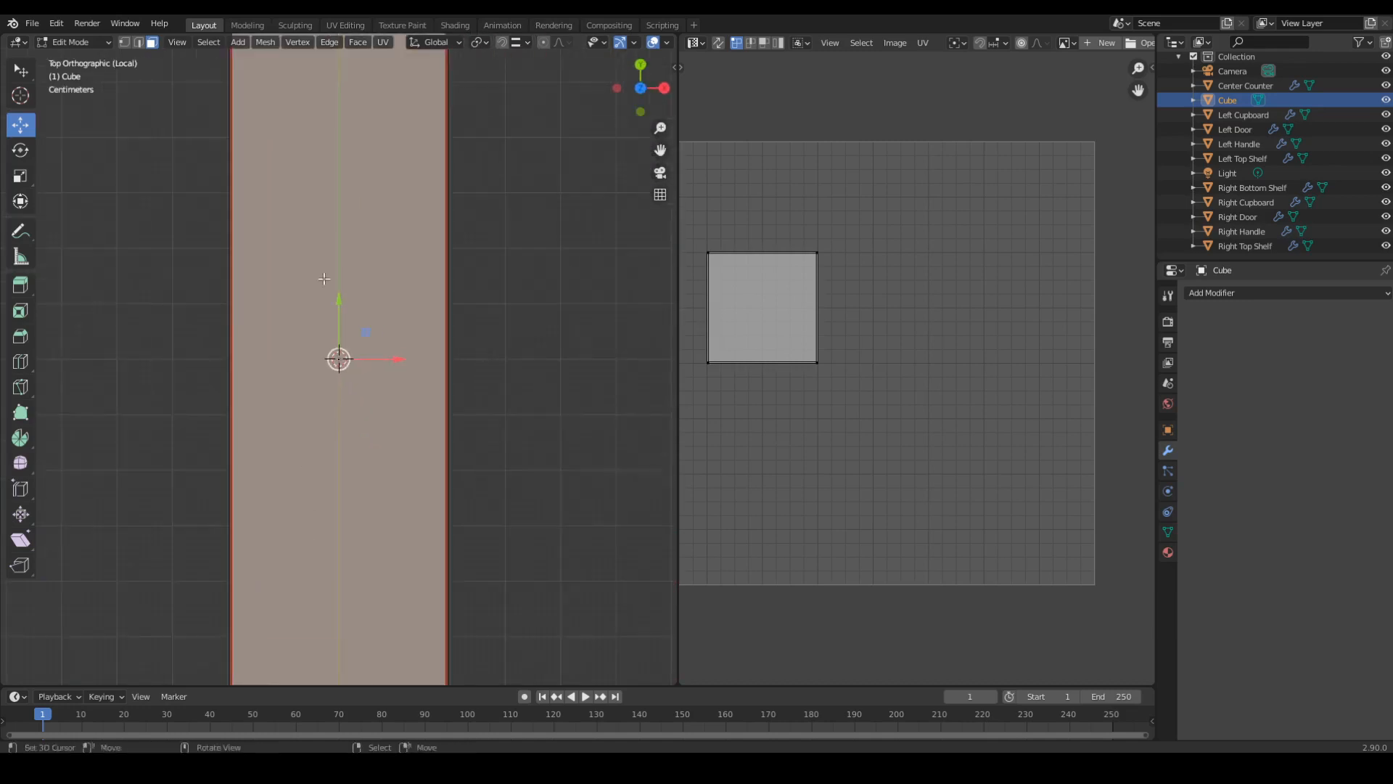
pyautogui.keyDown('shift'); pyautogui.moveTo(311, 211); pyautogui.dragTo(345, 399, button='middle'); pyautogui.keyUp('shift')
pyautogui.keyDown('shift'); pyautogui.moveTo(280, 324); pyautogui.dragTo(392, 363, button='middle'); pyautogui.keyUp('shift')
pyautogui.keyDown('shift'); pyautogui.moveTo(391, 413); pyautogui.dragTo(433, 228, button='middle'); pyautogui.keyUp('shift')
pyautogui.press('2')
pyautogui.press('F2')
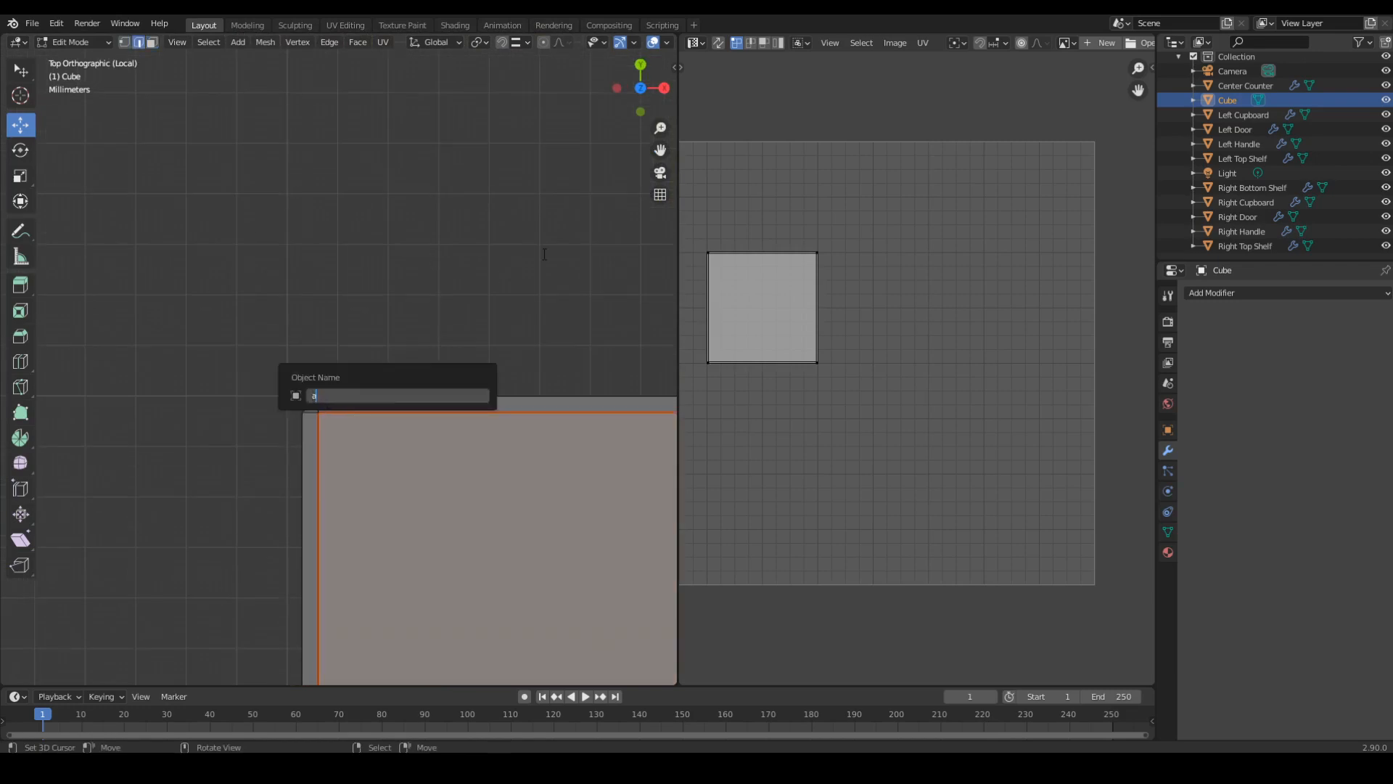
pyautogui.press('Escape')
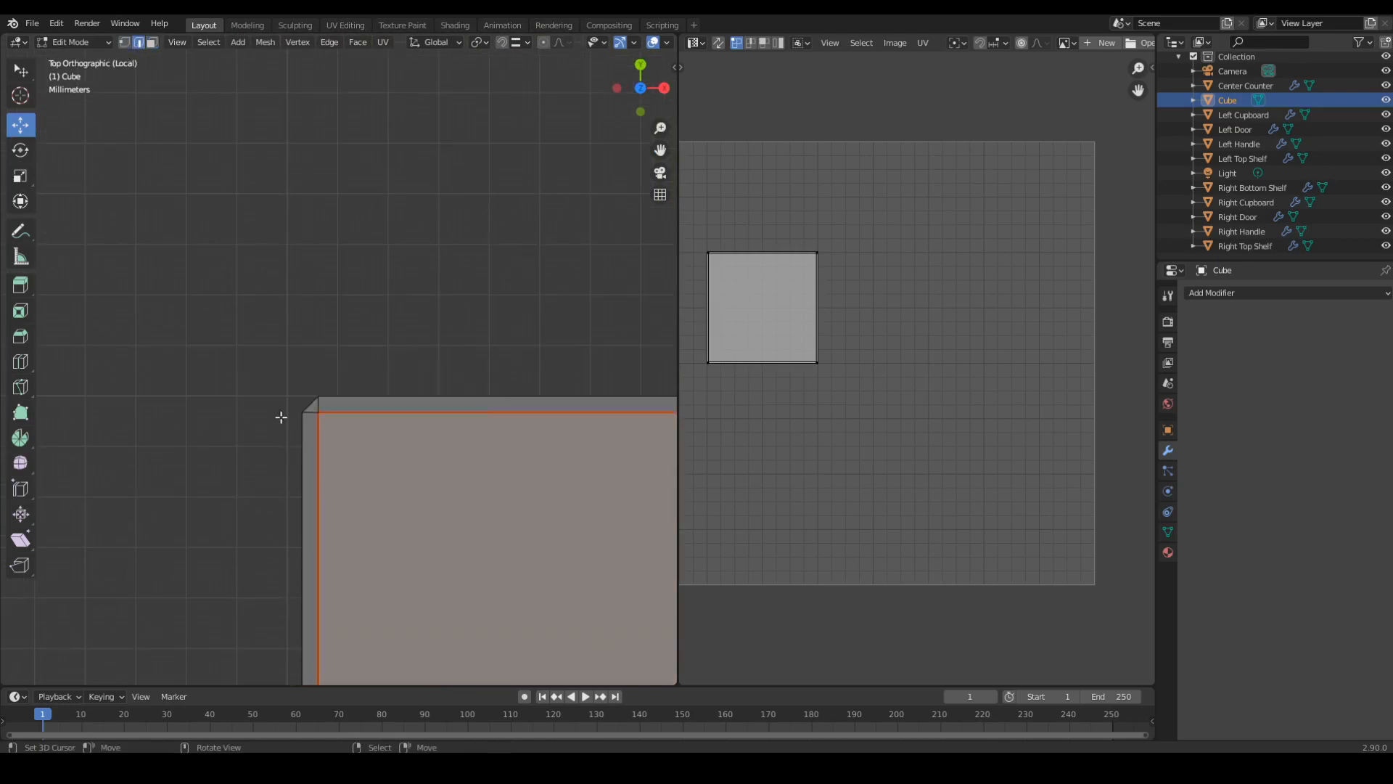
pyautogui.hotkey('alt', 'a')
pyautogui.press('b')
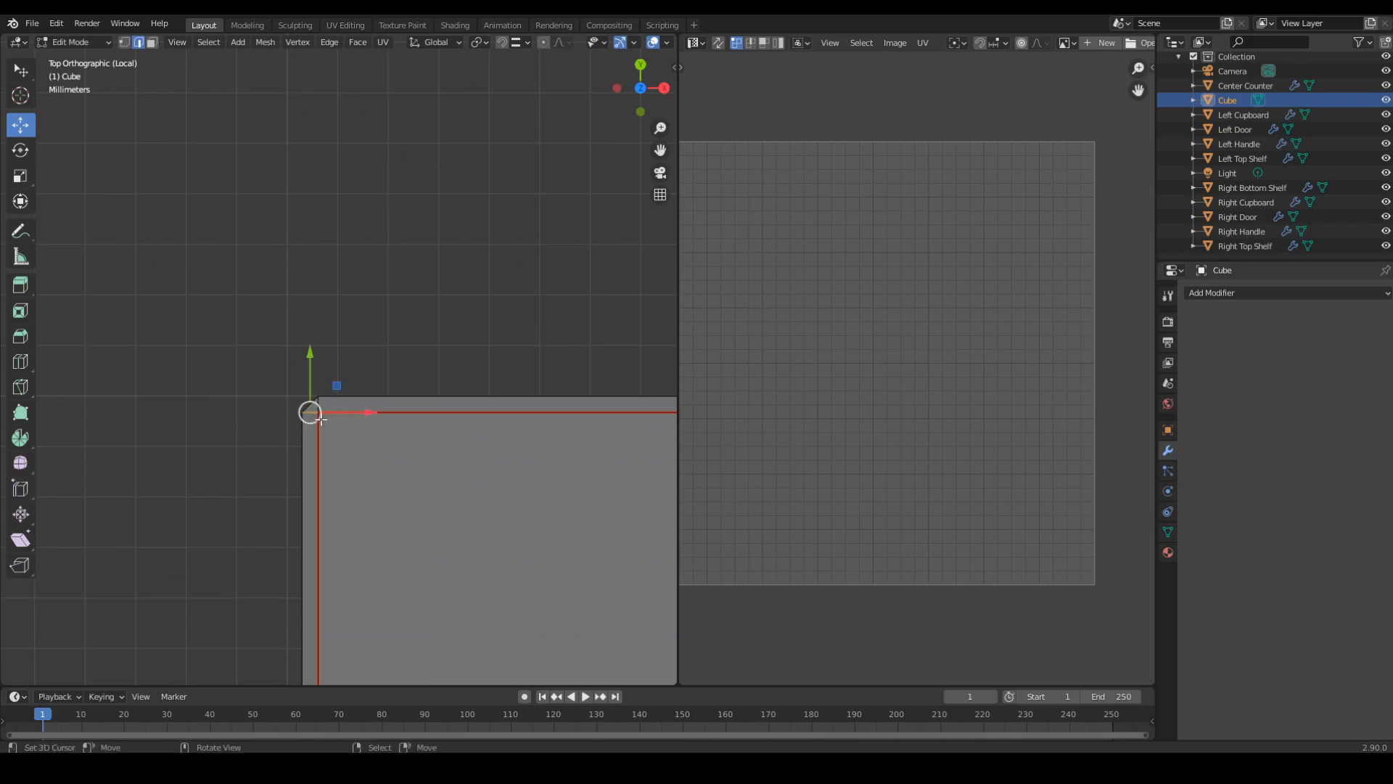
pyautogui.hotkey('ctrl', 'e')
pyautogui.click(336, 442)
# Mark the small bevel edges at the cube's +X, +Y corner as seams.
pyautogui.scroll(-3, 504, 529)
pyautogui.keyDown('shift'); pyautogui.moveTo(513, 478); pyautogui.dragTo(166, 466, button='middle'); pyautogui.keyUp('shift')
pyautogui.keyDown('shift'); pyautogui.moveTo(558, 405); pyautogui.dragTo(193, 448, button='middle'); pyautogui.keyUp('shift')
pyautogui.keyDown('shift'); pyautogui.moveTo(456, 434); pyautogui.dragTo(362, 439, button='middle'); pyautogui.keyUp('shift')
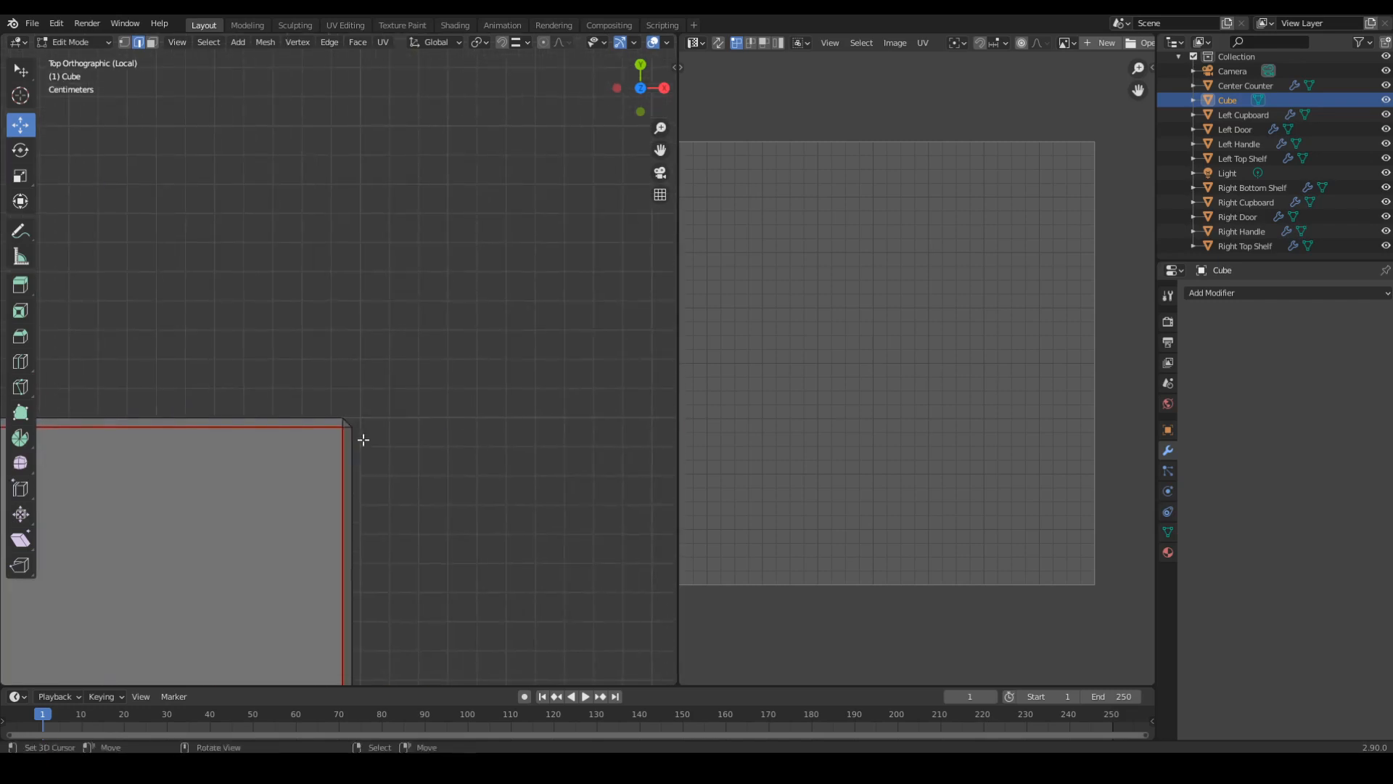
pyautogui.press('b')
pyautogui.moveTo(341, 423); pyautogui.dragTo(362, 430)
pyautogui.hotkey('ctrl', 'e')
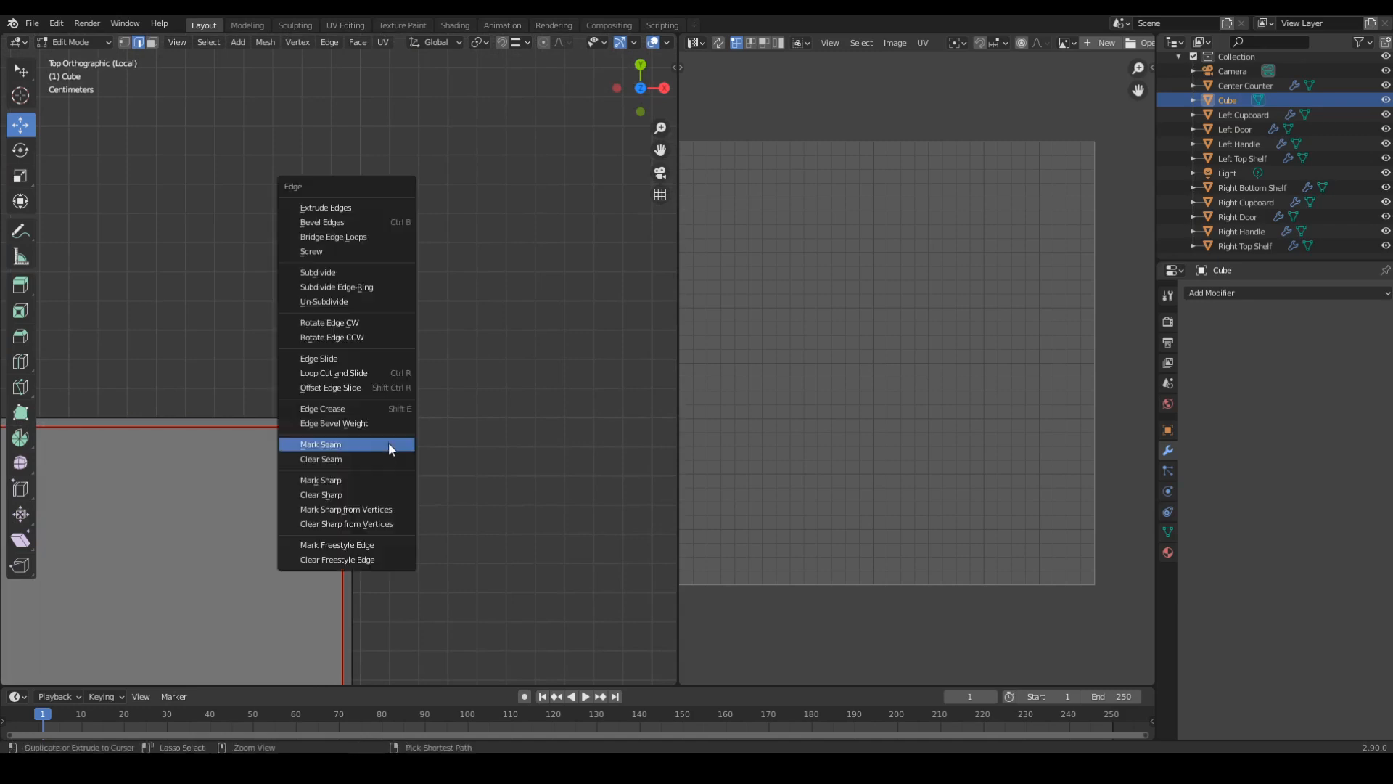
pyautogui.click(385, 440)
# Mark the small bevel edges at the cube's -X, -Y corner as seams.
pyautogui.scroll(-5, 400, 605)
pyautogui.keyDown('shift'); pyautogui.moveTo(400, 605); pyautogui.dragTo(583, 276, button='middle'); pyautogui.keyUp('shift')
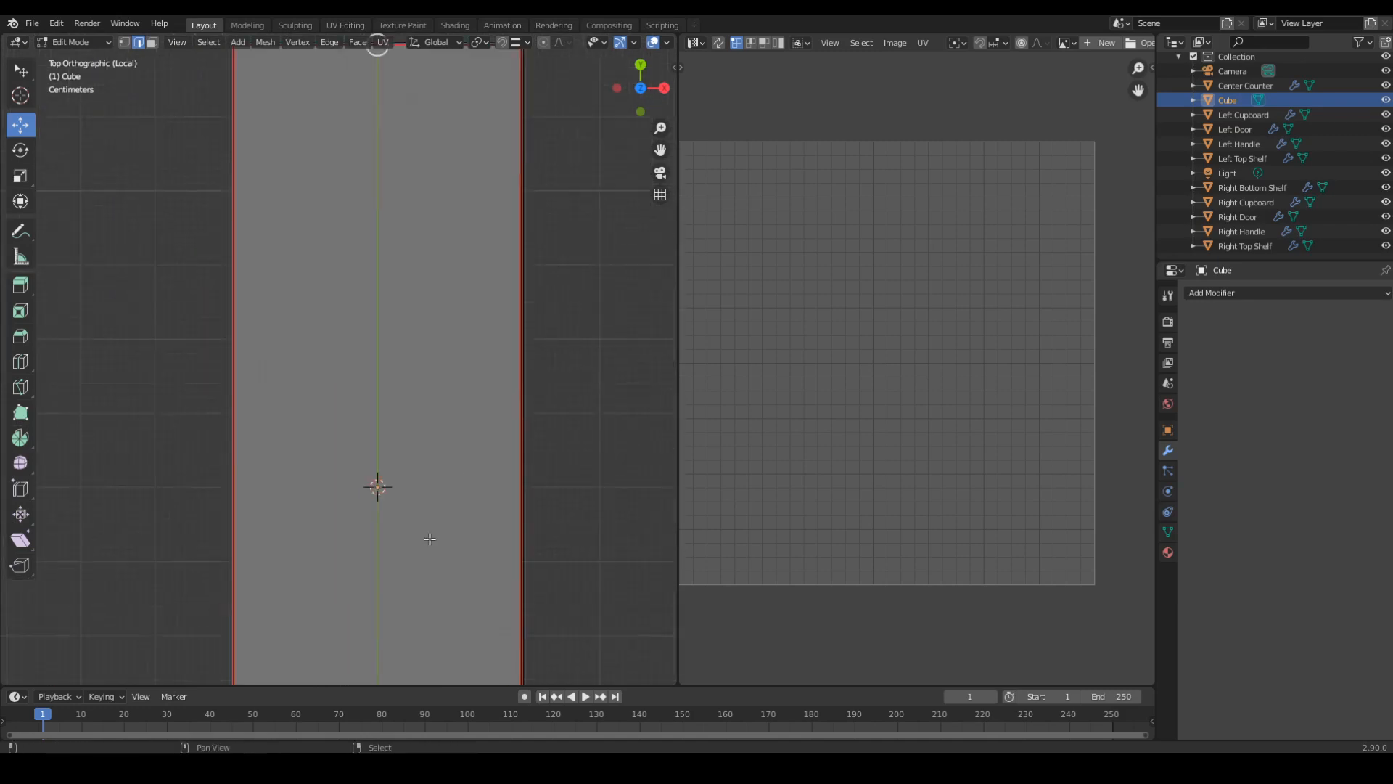
pyautogui.keyDown('shift'); pyautogui.moveTo(429, 538); pyautogui.dragTo(487, 279, button='middle'); pyautogui.keyUp('shift')
pyautogui.keyDown('shift'); pyautogui.moveTo(432, 501); pyautogui.dragTo(482, 319, button='middle'); pyautogui.keyUp('shift')
pyautogui.keyDown('ctrl'); pyautogui.moveTo(392, 500); pyautogui.dragTo(367, 290, button='middle'); pyautogui.keyUp('ctrl')
pyautogui.keyDown('shift'); pyautogui.moveTo(344, 517); pyautogui.dragTo(322, 273, button='middle'); pyautogui.keyUp('shift')
pyautogui.scroll(2, 324, 291)
pyautogui.keyDown('shift'); pyautogui.moveTo(345, 489); pyautogui.dragTo(348, 357, button='middle'); pyautogui.keyUp('shift')
pyautogui.press('b')
pyautogui.moveTo(307, 427); pyautogui.dragTo(325, 437)
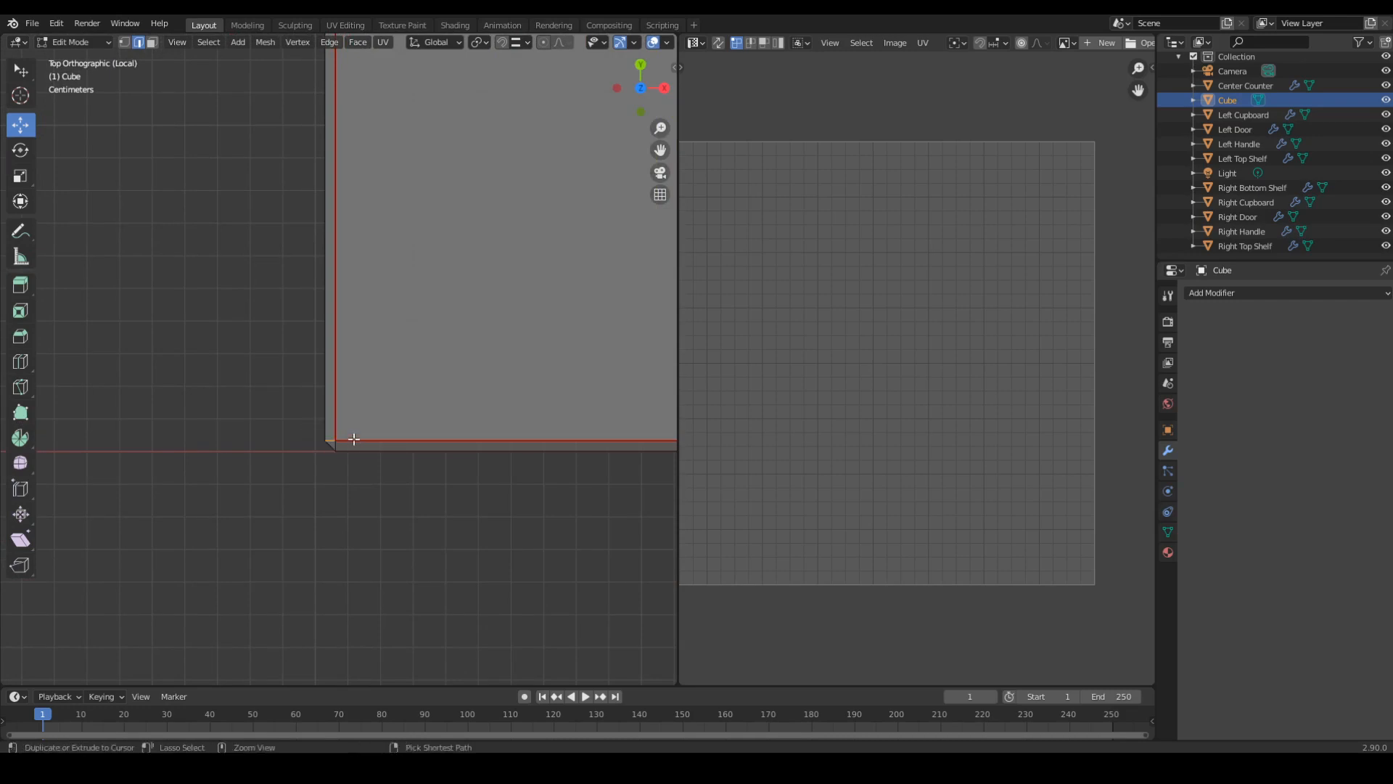
pyautogui.hotkey('ctrl', 'e')
pyautogui.click(354, 431)
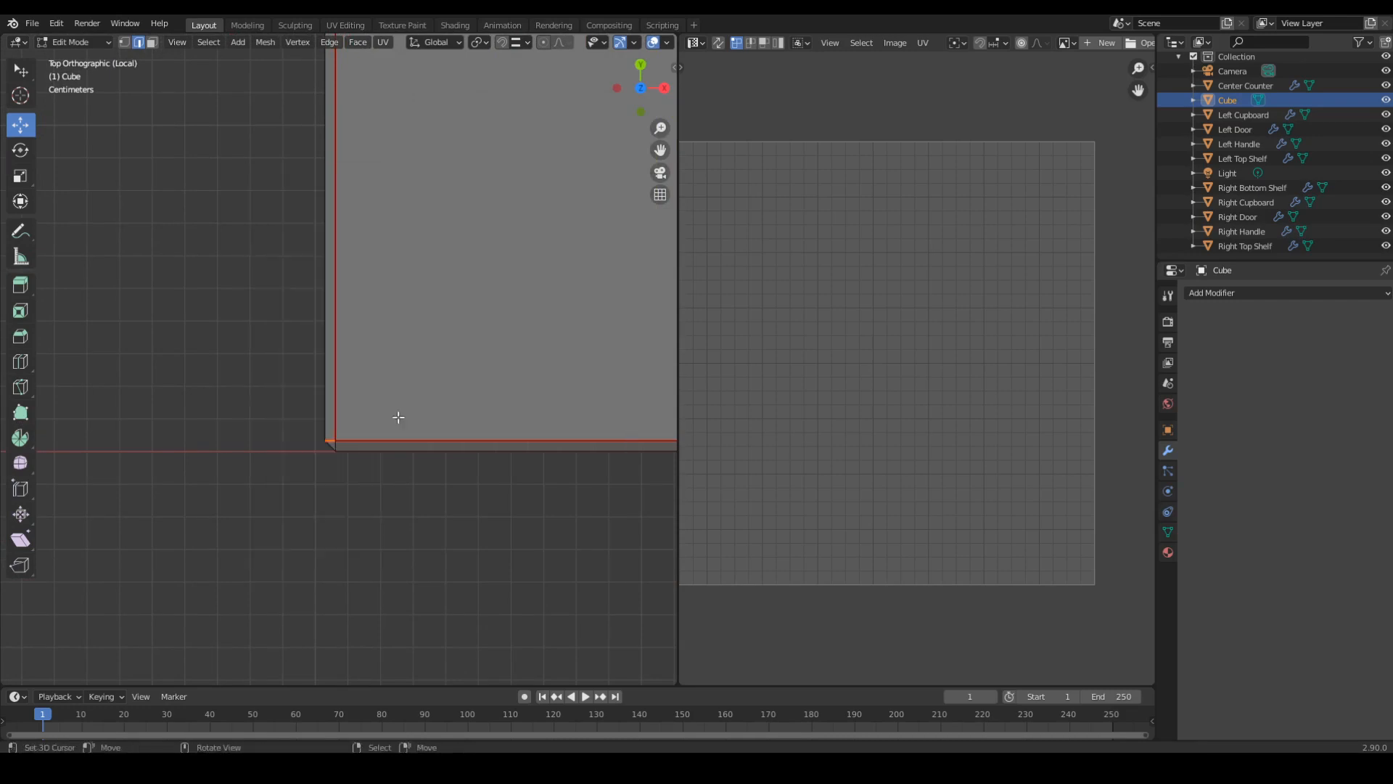
# Clear the selection and mark the small bevel edges at the cube's +X, -Y corner as seams.
pyautogui.keyDown('ctrl'); pyautogui.moveTo(464, 403); pyautogui.dragTo(525, 476, button='middle'); pyautogui.keyUp('ctrl')
pyautogui.keyDown('shift'); pyautogui.moveTo(580, 428); pyautogui.dragTo(341, 465, button='middle'); pyautogui.keyUp('shift')
pyautogui.keyDown('shift'); pyautogui.moveTo(569, 433); pyautogui.dragTo(354, 449, button='middle'); pyautogui.keyUp('shift')
pyautogui.press('a')
pyautogui.press('a')
pyautogui.press('b')
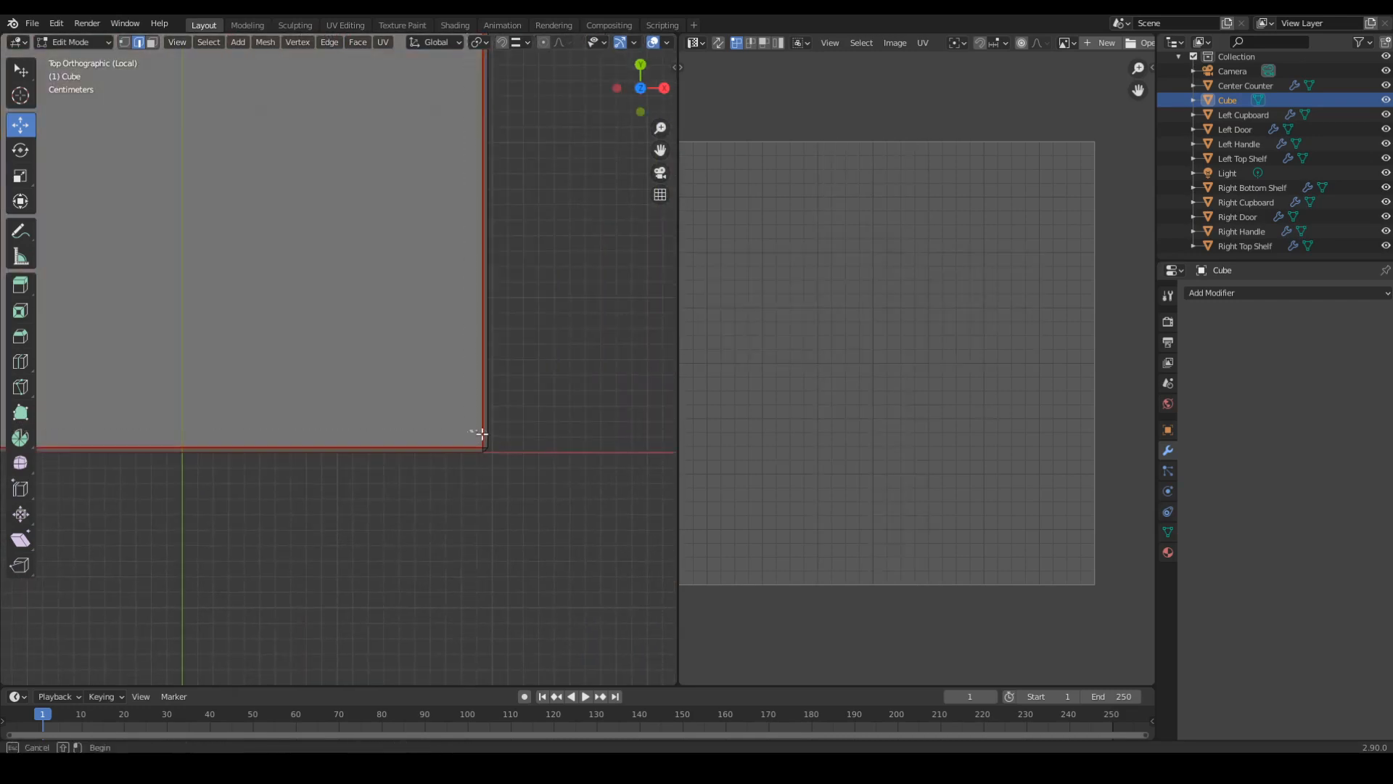
pyautogui.hotkey('ctrl', 'e')
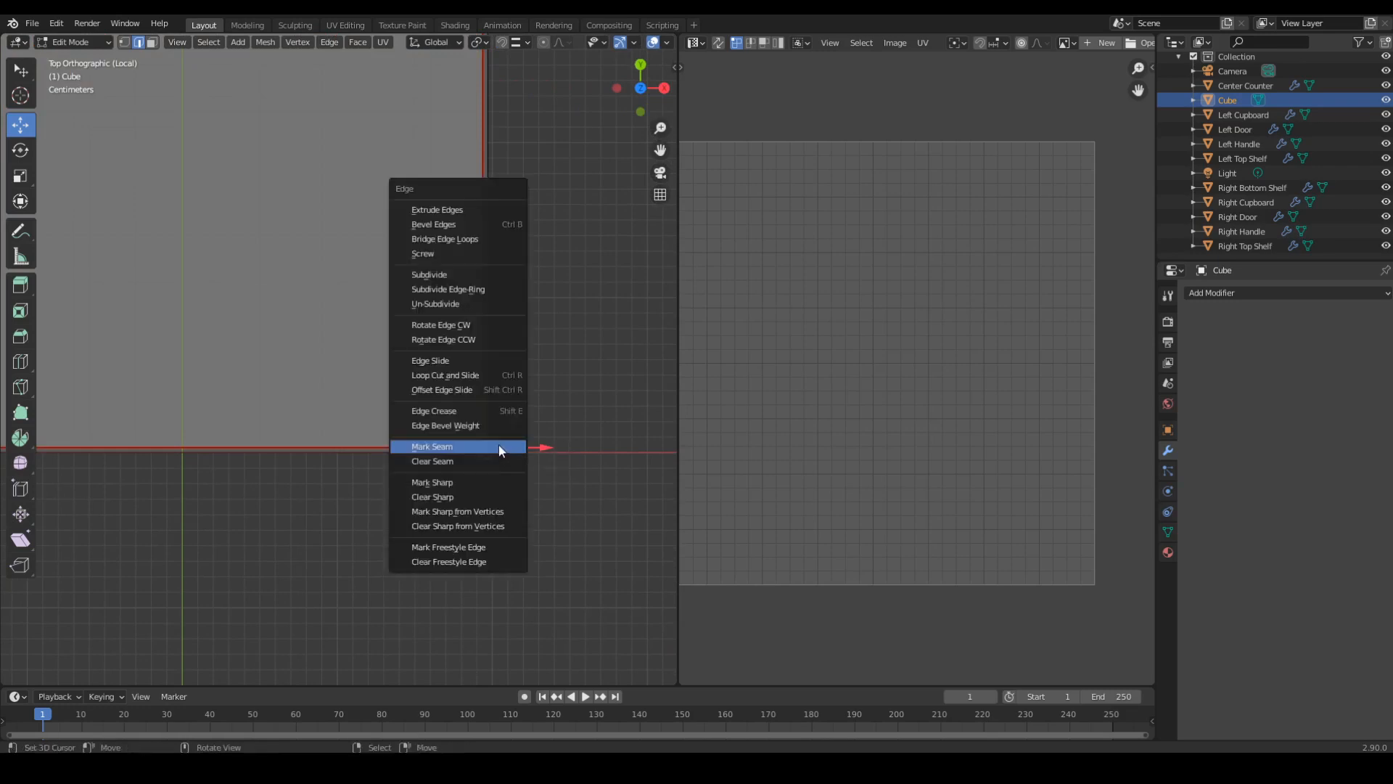
pyautogui.click(497, 447)
# Select the edges around the cube's two short ends and mark them as seams.
pyautogui.keyDown('ctrl'); pyautogui.moveTo(575, 360); pyautogui.dragTo(428, 540, button='middle'); pyautogui.keyUp('ctrl')
pyautogui.moveTo(428, 541); pyautogui.dragTo(203, 375, button='middle')
pyautogui.keyDown('shift'); pyautogui.moveTo(559, 392); pyautogui.dragTo(116, 372, button='middle'); pyautogui.keyUp('shift')
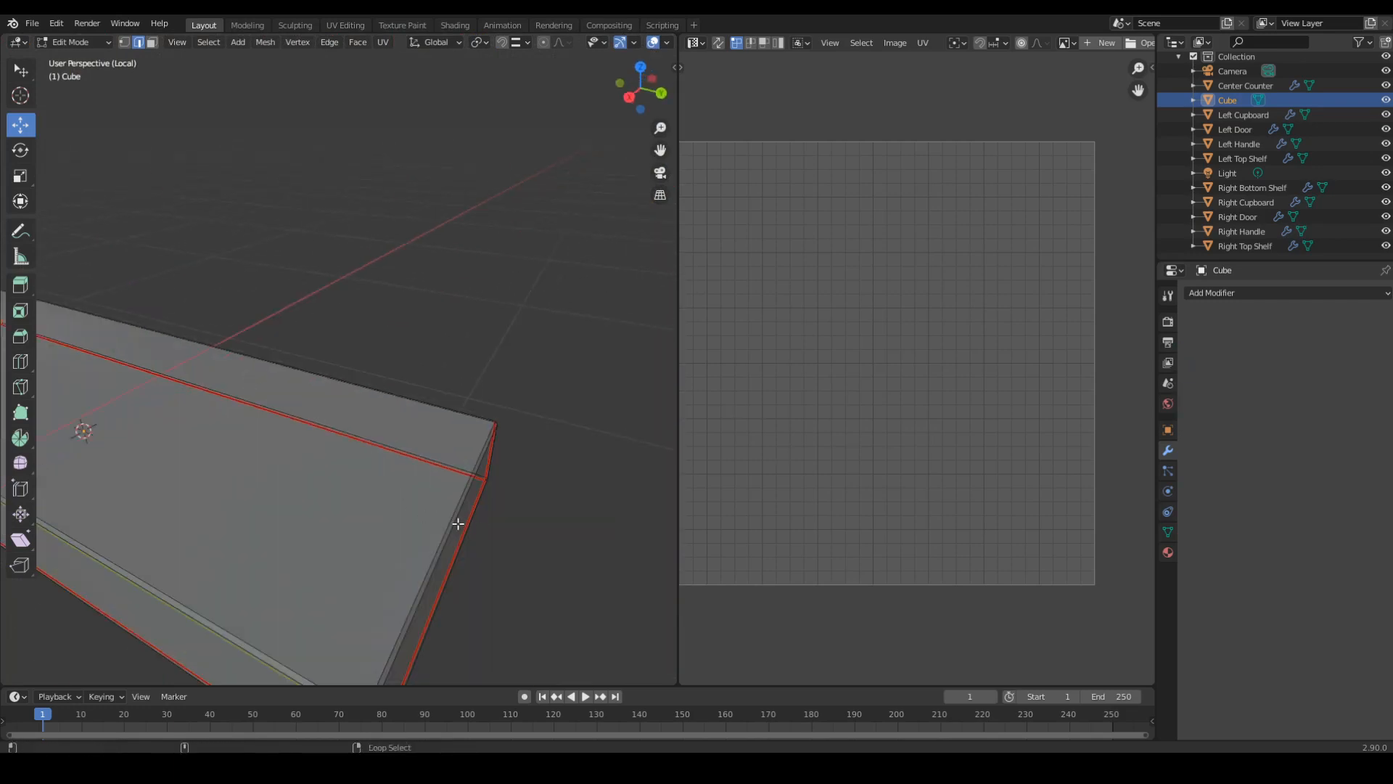
pyautogui.scroll(-3, 450, 511)
pyautogui.hotkey('ctrl', 'e')
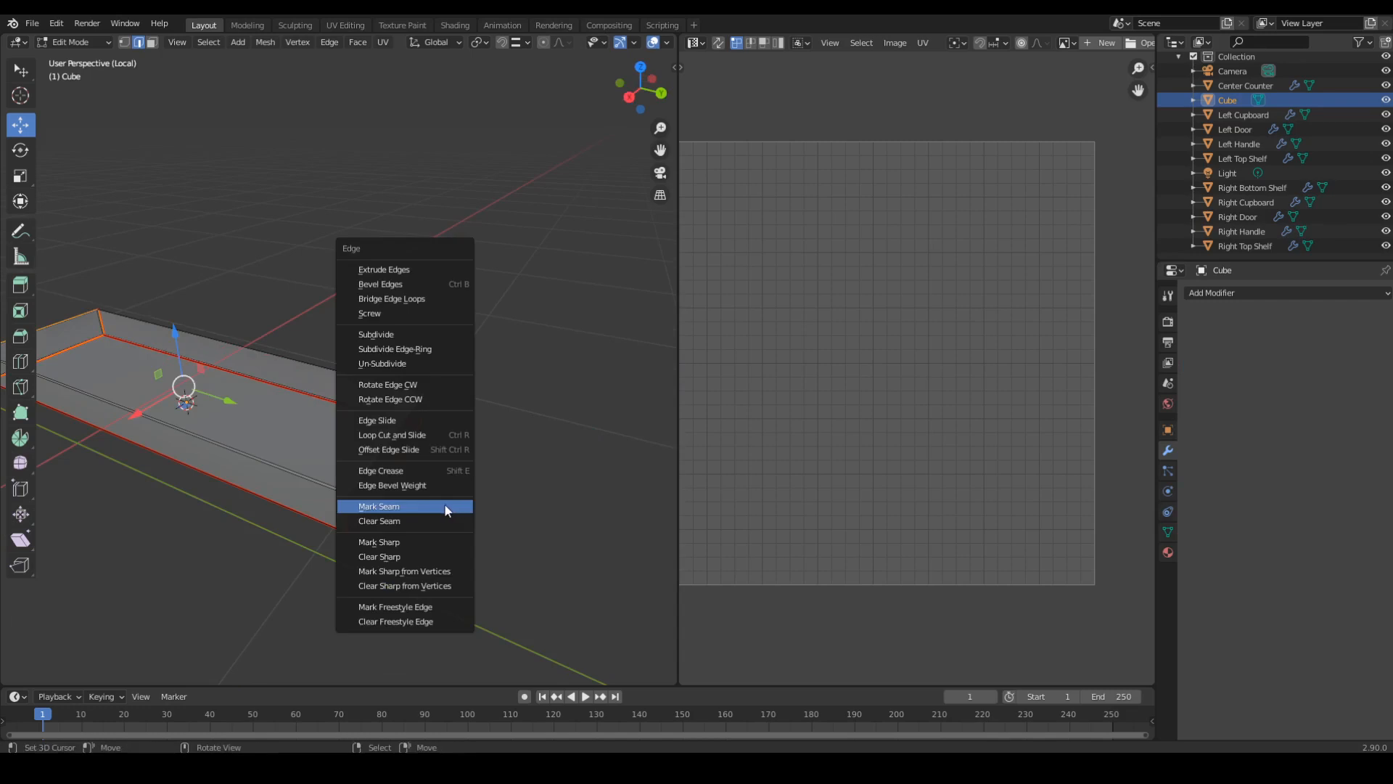
pyautogui.click(444, 503)
# Unwrap the whole cube, check its UV islands and return to Object Mode.
pyautogui.press('a')
pyautogui.press('u')
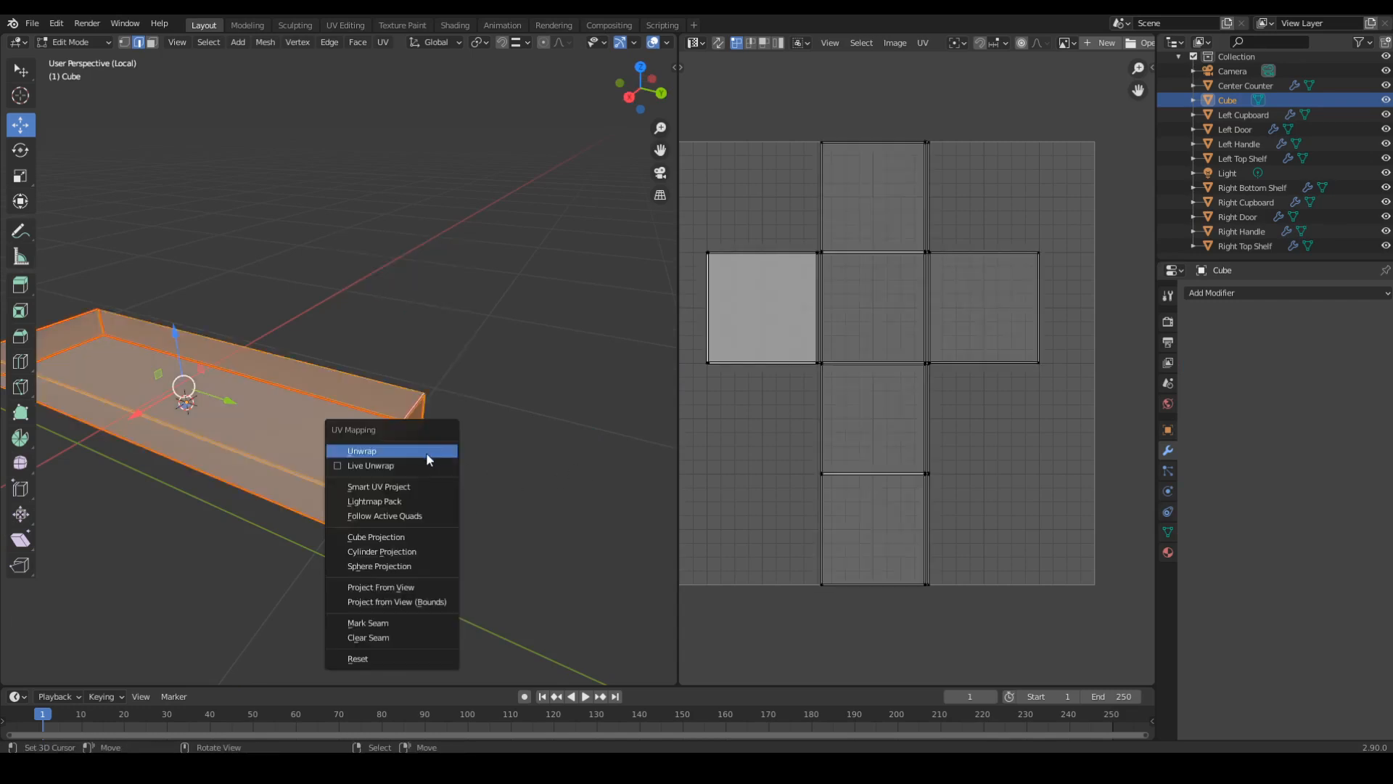
pyautogui.click(427, 450)
pyautogui.scroll(-1, 869, 384)
pyautogui.keyDown('ctrl'); pyautogui.hscroll(-2, 925, 385); pyautogui.keyUp('ctrl')
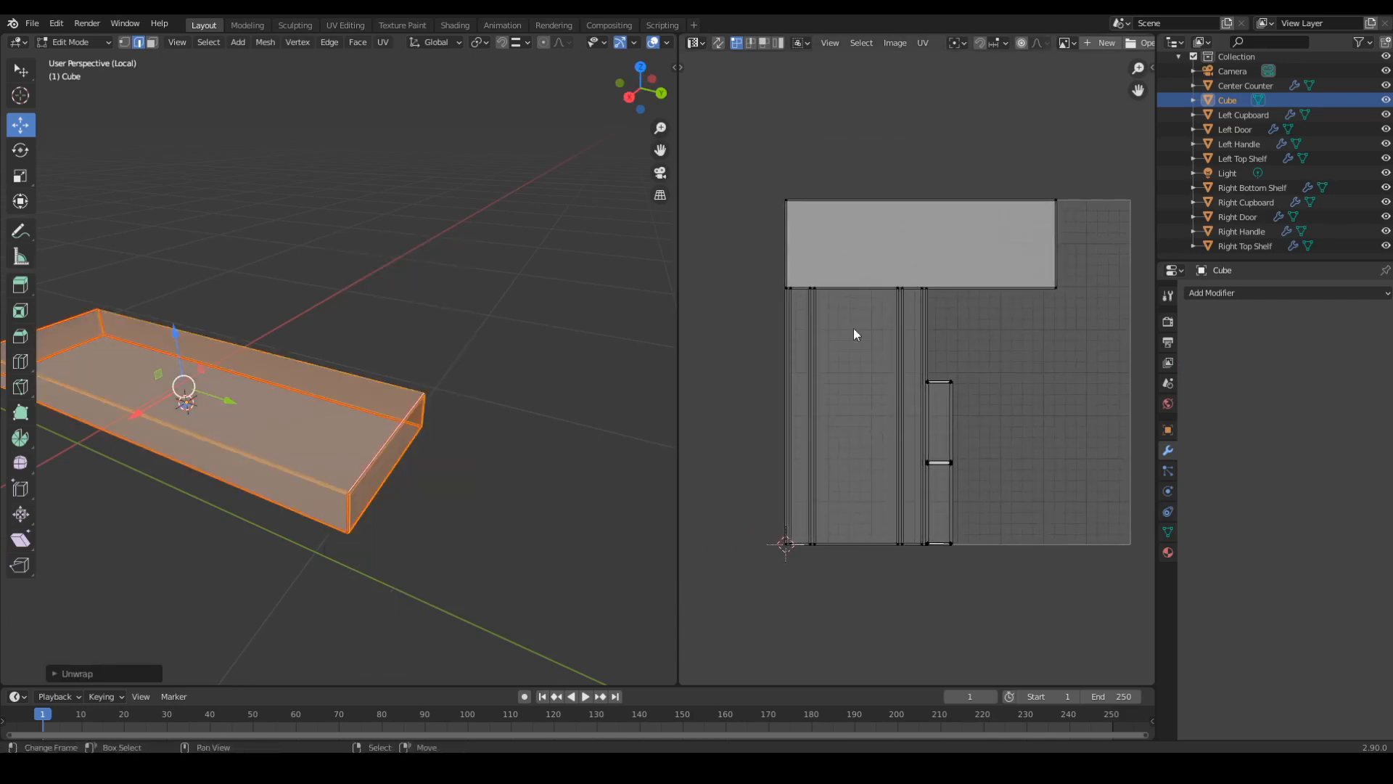
pyautogui.press('Tab')
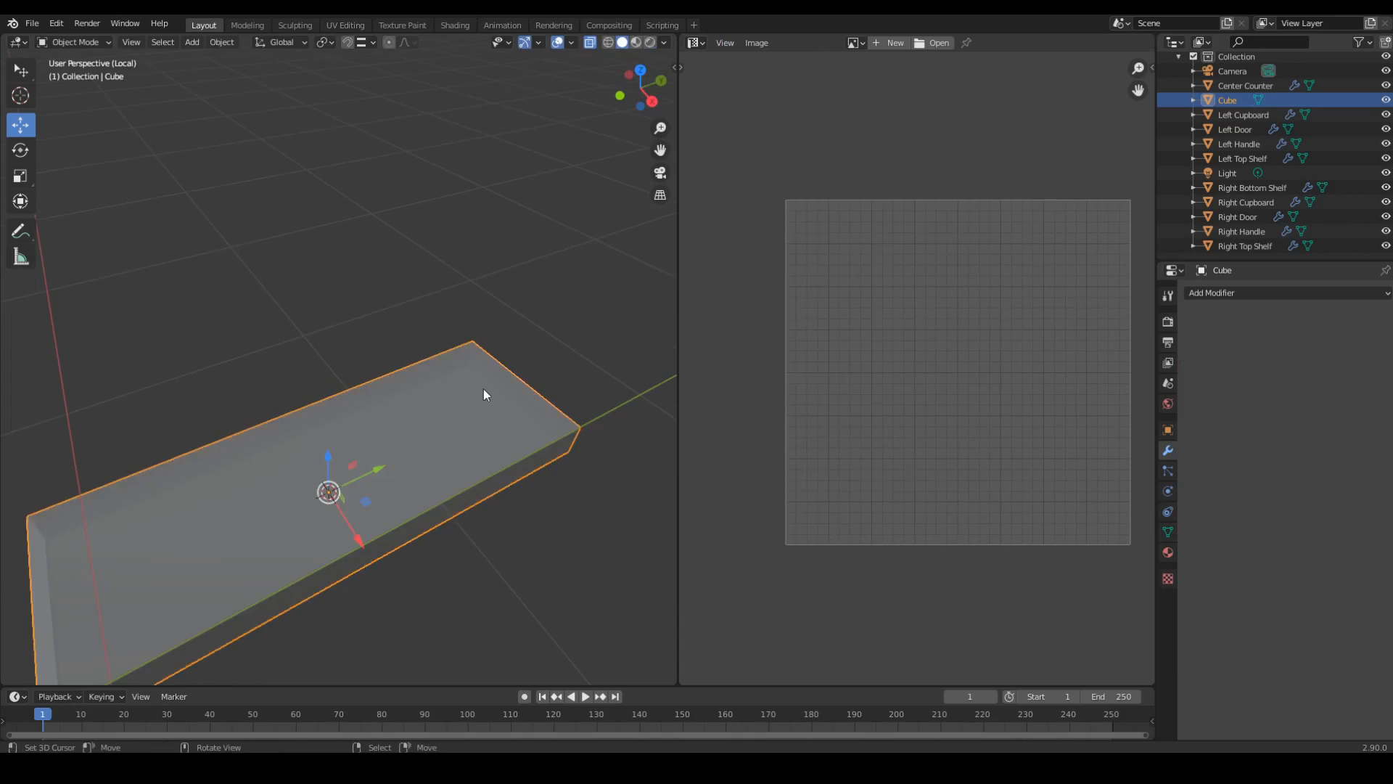
# Leave the cube's isolated view and open the Left Door by itself in Edit Mode.
pyautogui.press('KP_7')
pyautogui.scroll(-4, 484, 390)
pyautogui.moveTo(549, 439); pyautogui.dragTo(523, 285, button='middle')
pyautogui.click(349, 350)
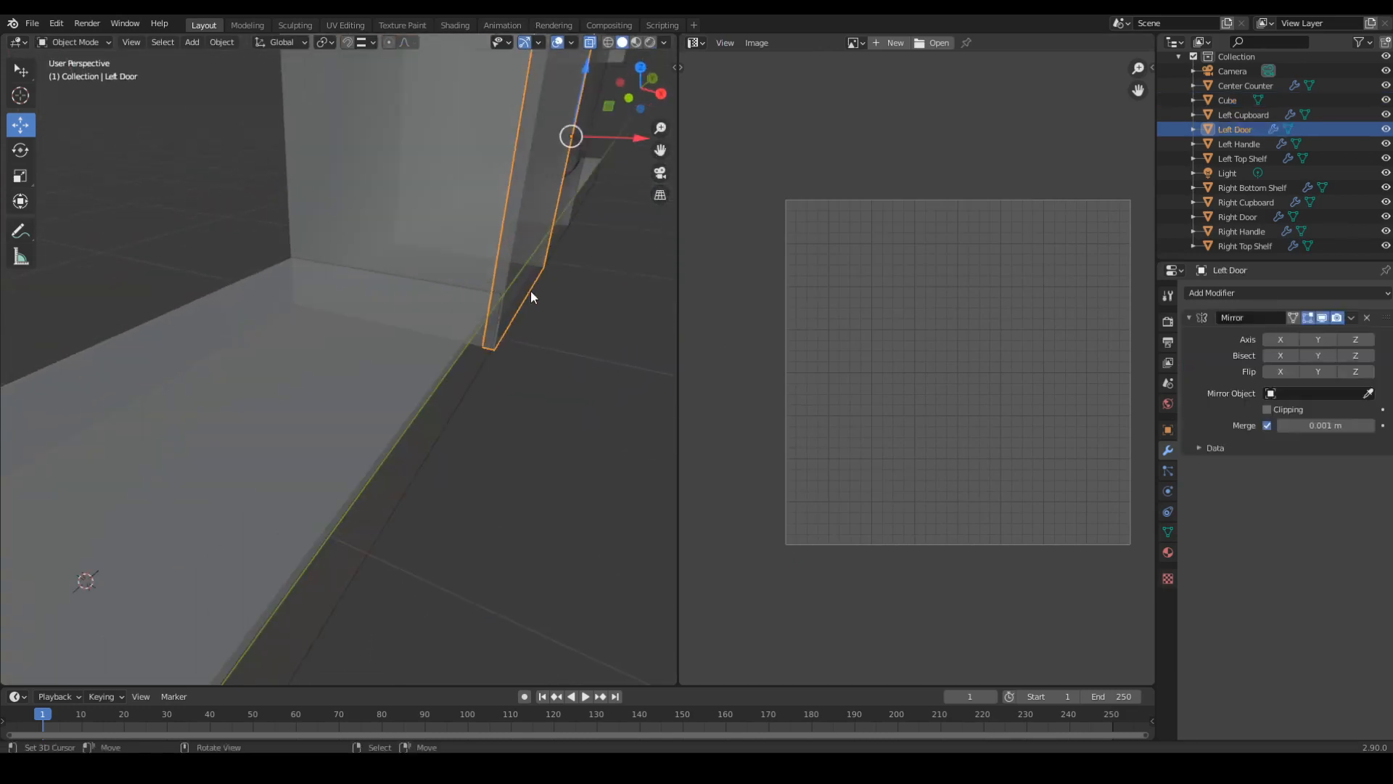
pyautogui.press('Tab')
pyautogui.press('KP_Divide')
pyautogui.moveTo(261, 436); pyautogui.dragTo(392, 365, button='middle')
# Select the door's large -X face and mark its boundary edges as seams.
pyautogui.hotkey('alt', 'a')
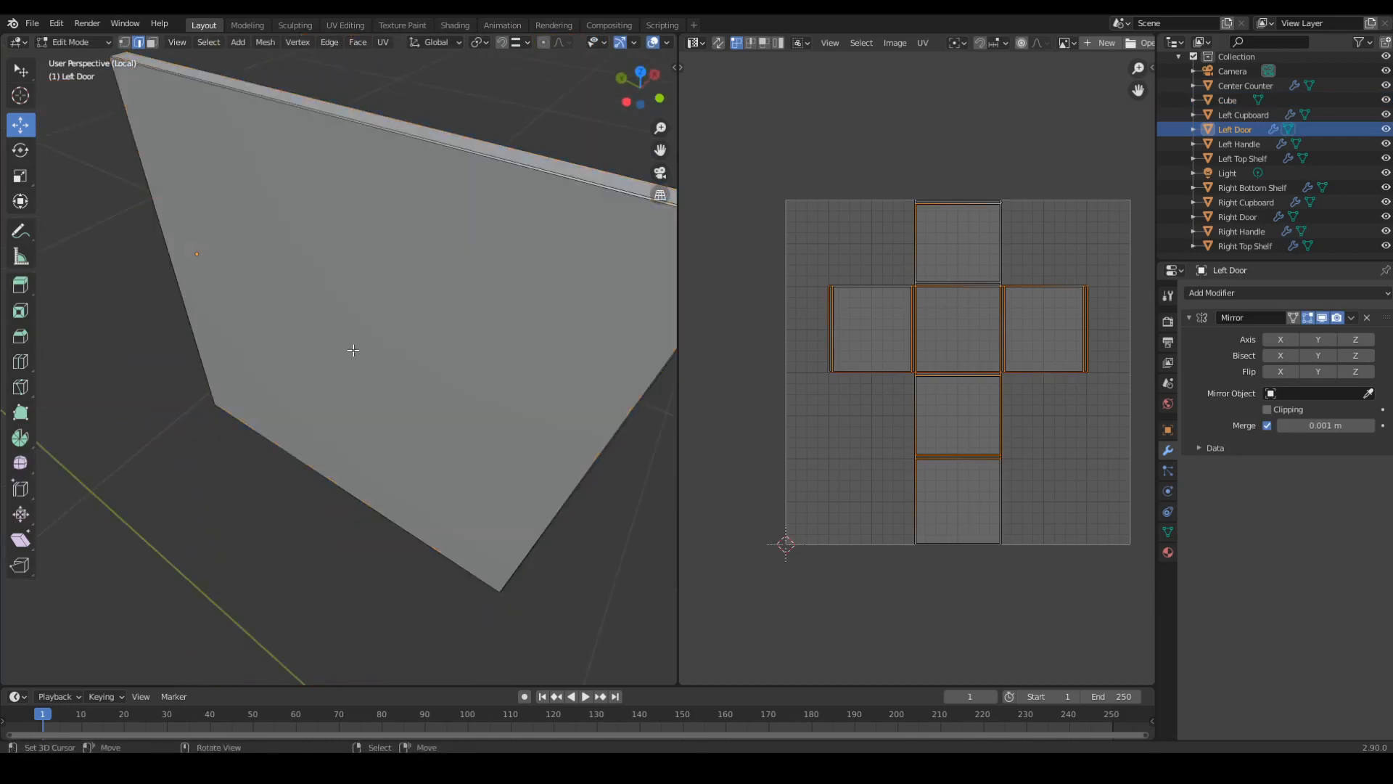
pyautogui.scroll(-3, 392, 390)
pyautogui.press('3')
pyautogui.rightClick(379, 373)
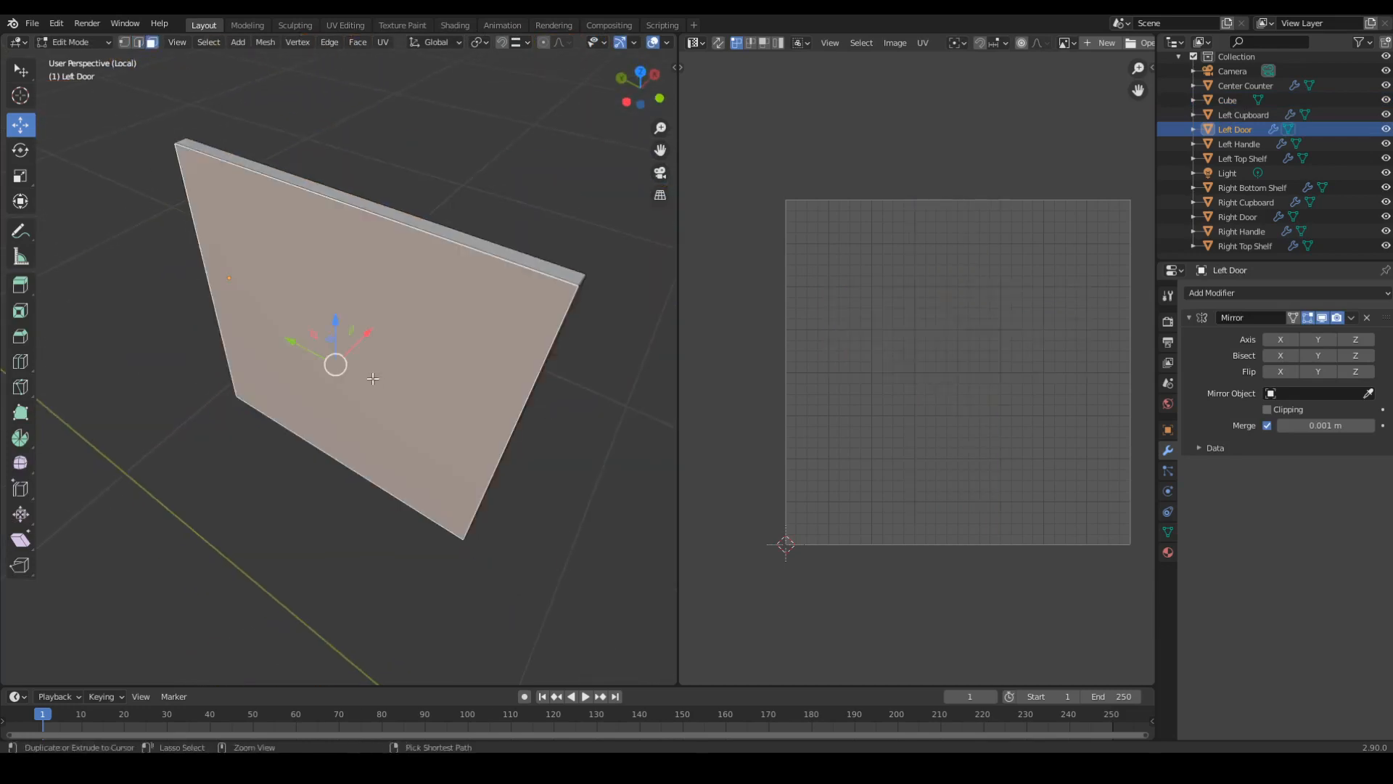
pyautogui.rightClick(373, 378)
pyautogui.click(372, 373)
# Select the edges around the door's narrow -Y side and mark them as seams.
pyautogui.moveTo(523, 357); pyautogui.dragTo(379, 395, button='middle')
pyautogui.press('KP_1')
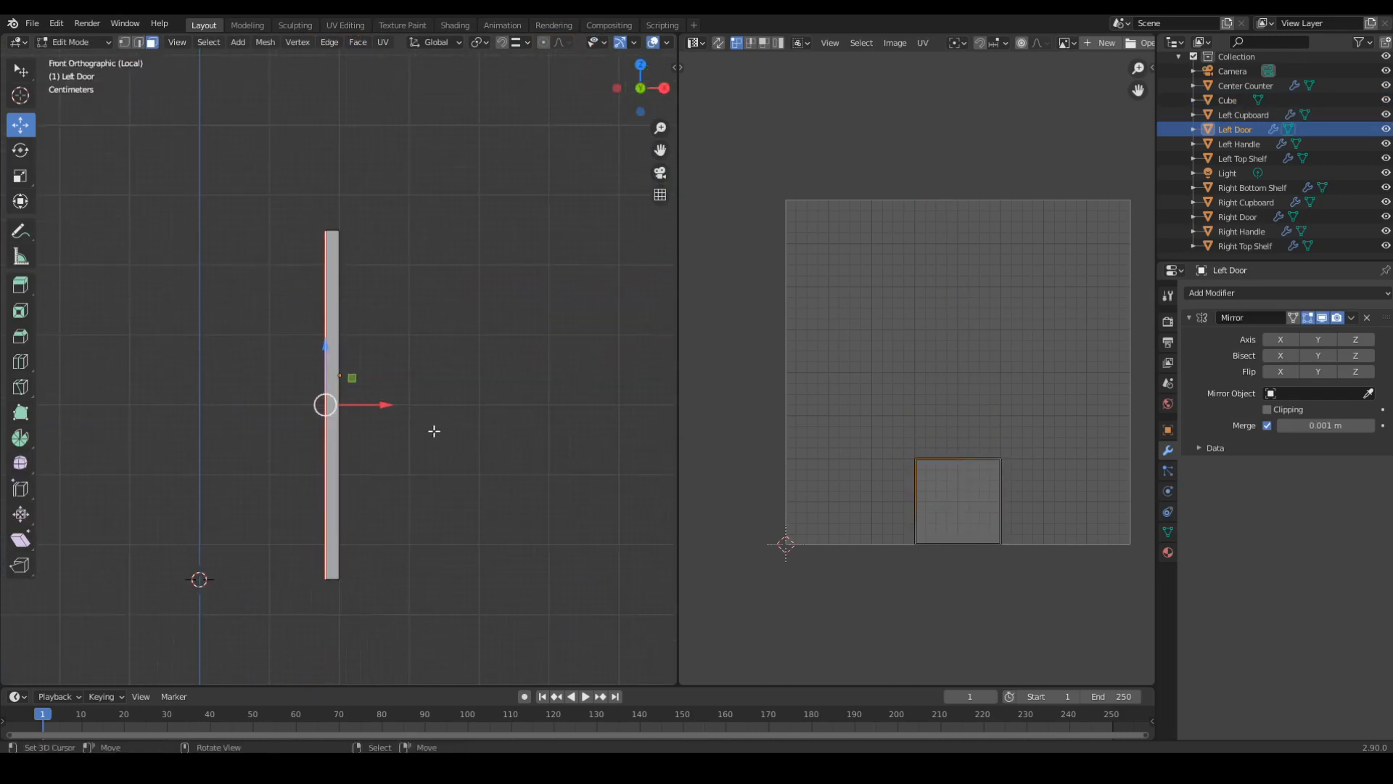
pyautogui.press('KP_3')
pyautogui.scroll(6, 315, 361)
pyautogui.moveTo(315, 360); pyautogui.dragTo(421, 422, button='middle')
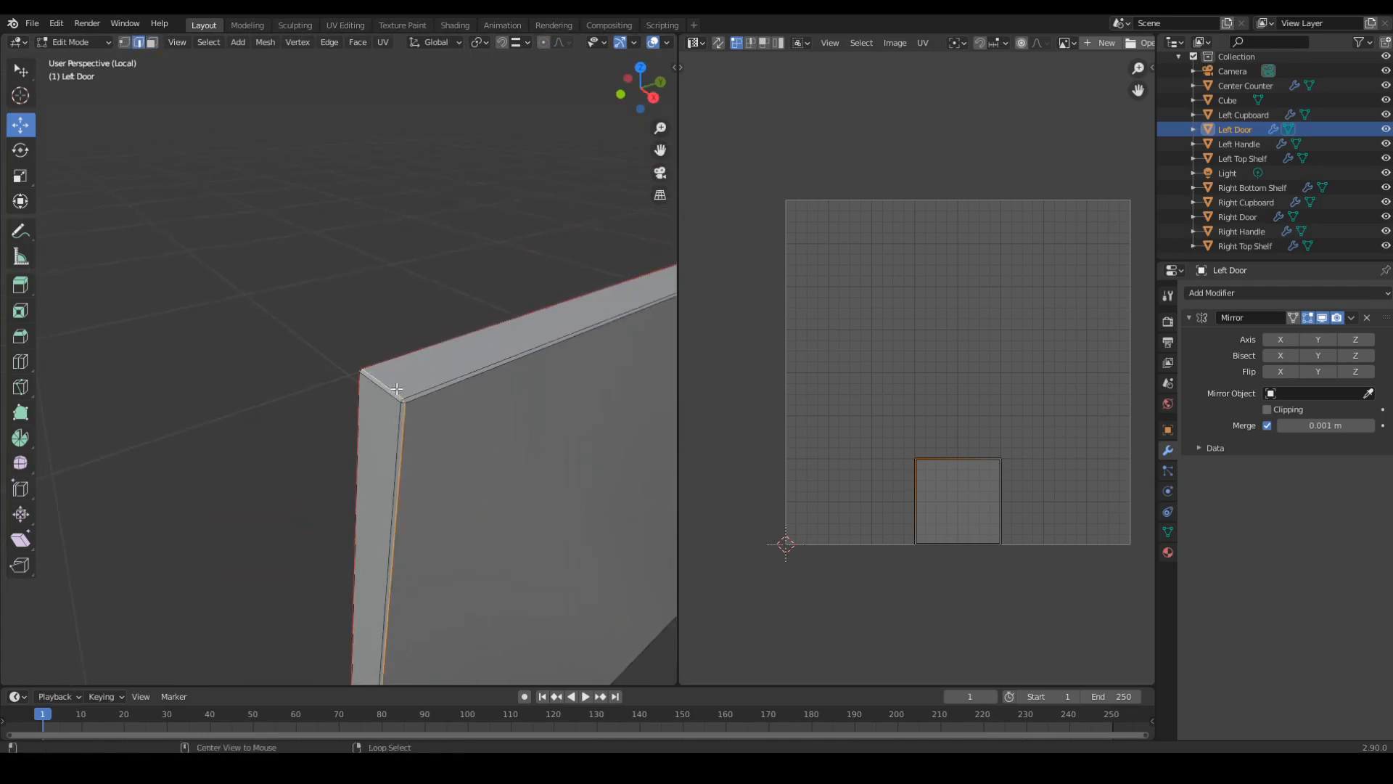
pyautogui.scroll(-1, 396, 389)
pyautogui.hotkey('ctrl', 'e')
pyautogui.click(434, 369)
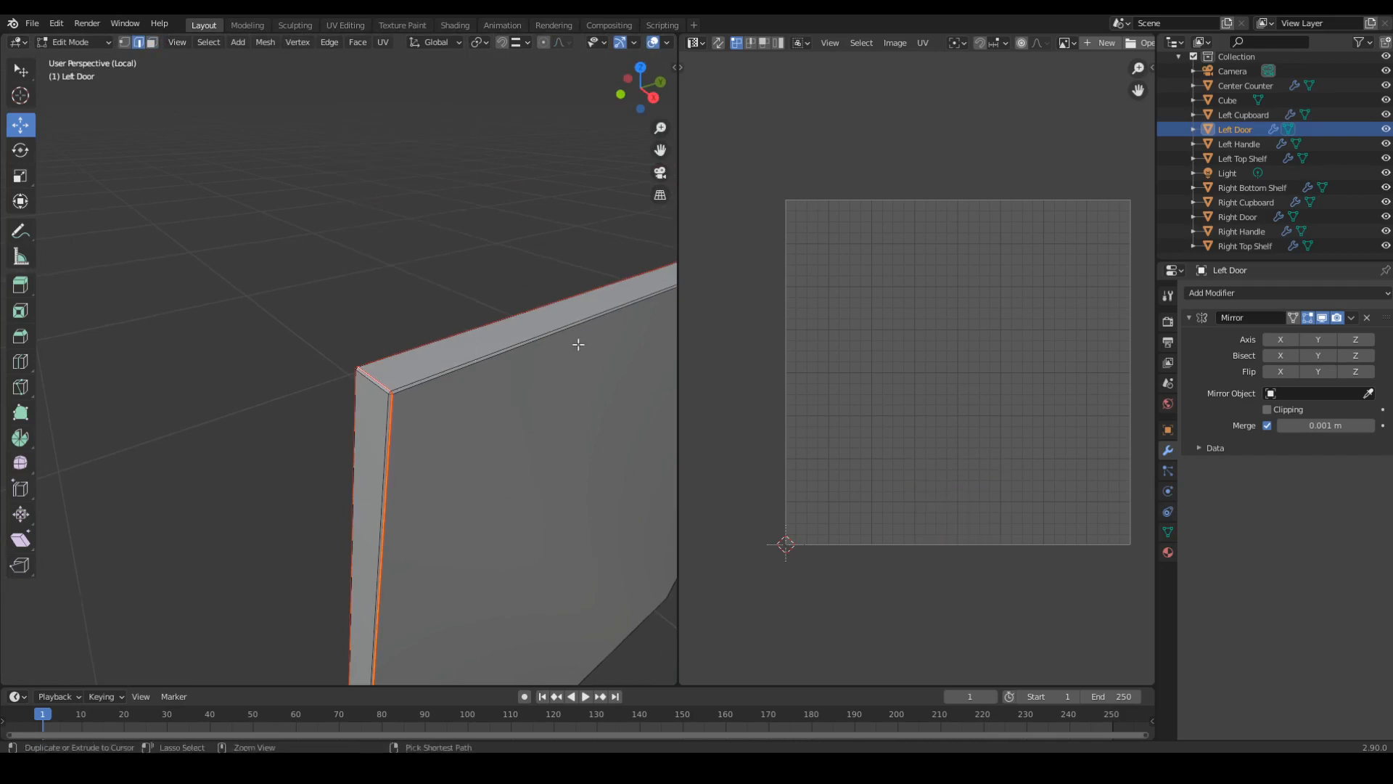
# Mark the edges around the door's narrow +Y side as seams and check the door from all sides.
pyautogui.moveTo(576, 342); pyautogui.dragTo(367, 419, button='middle')
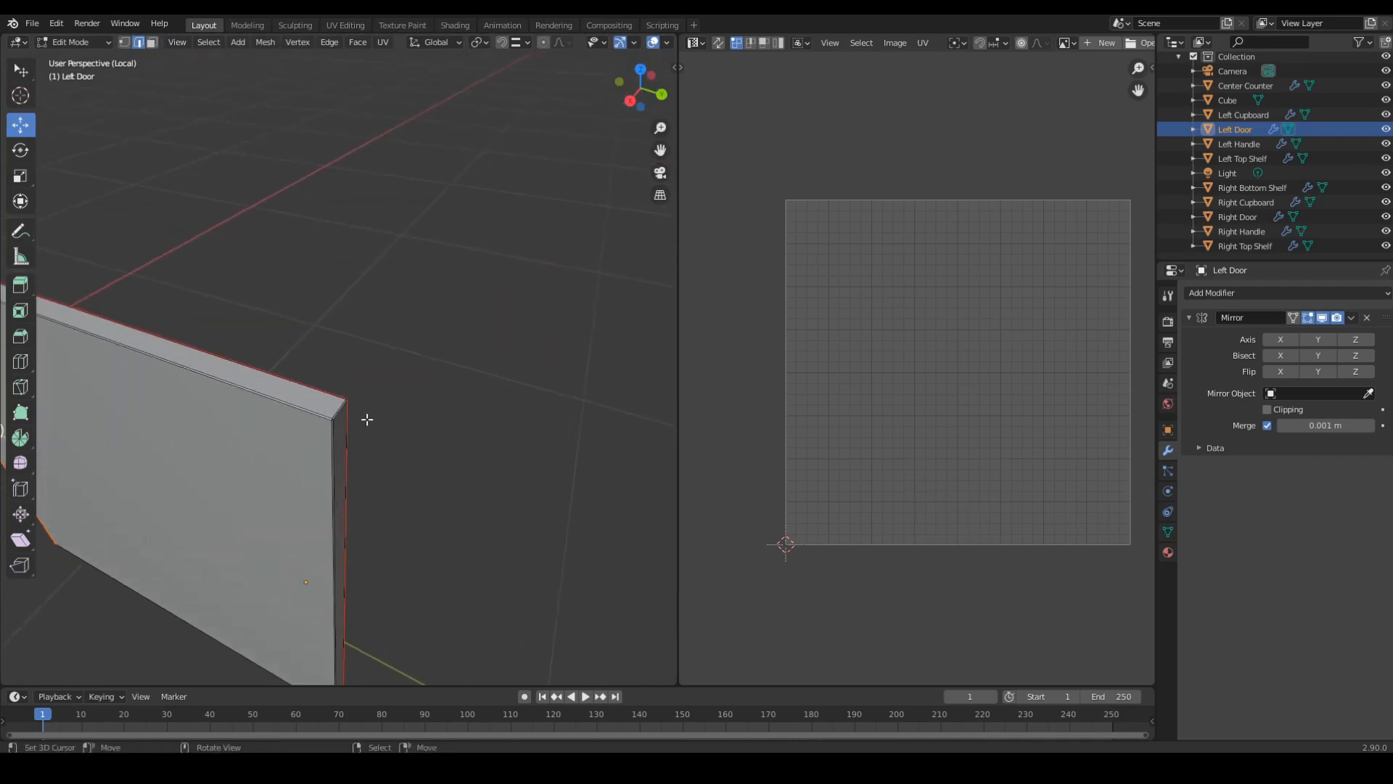
pyautogui.hotkey('ctrl', 'e')
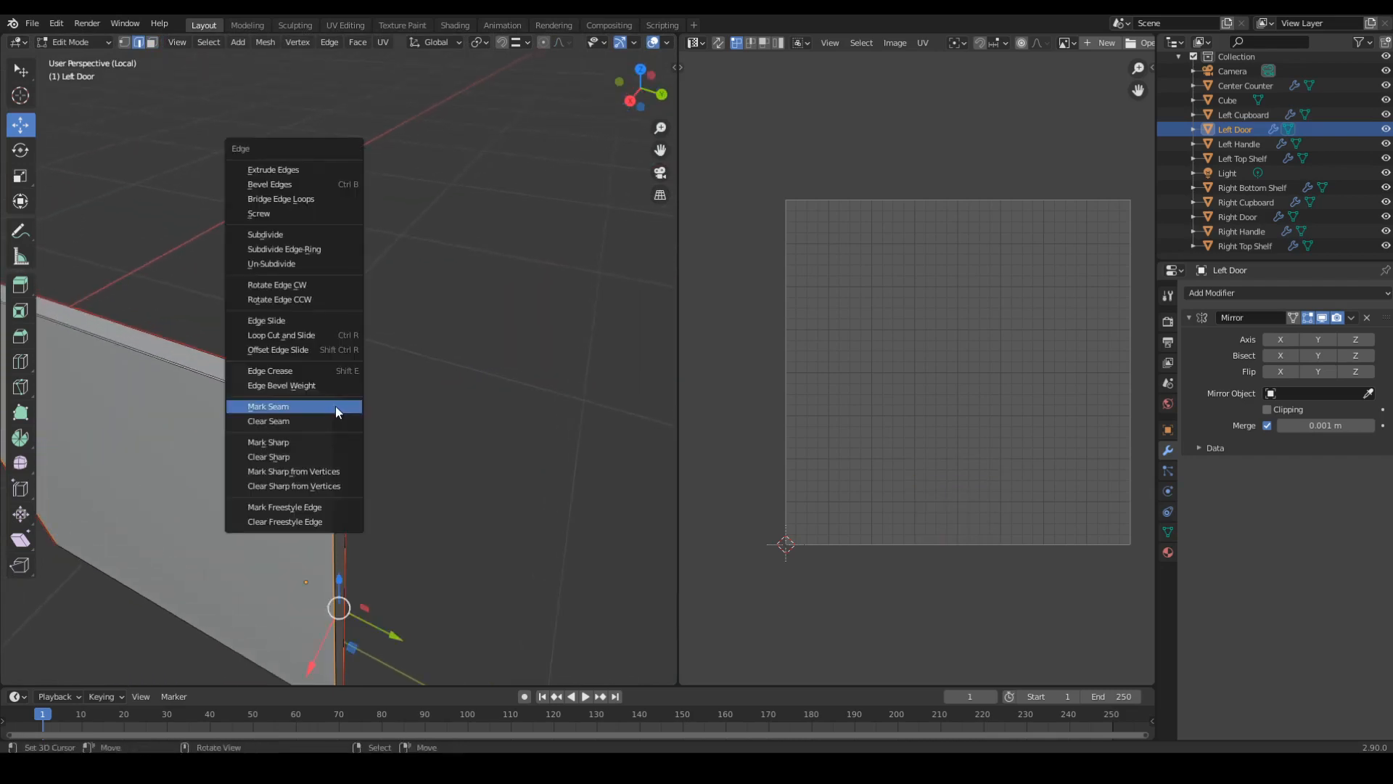
pyautogui.click(334, 405)
pyautogui.moveTo(333, 405); pyautogui.dragTo(447, 402, button='middle')
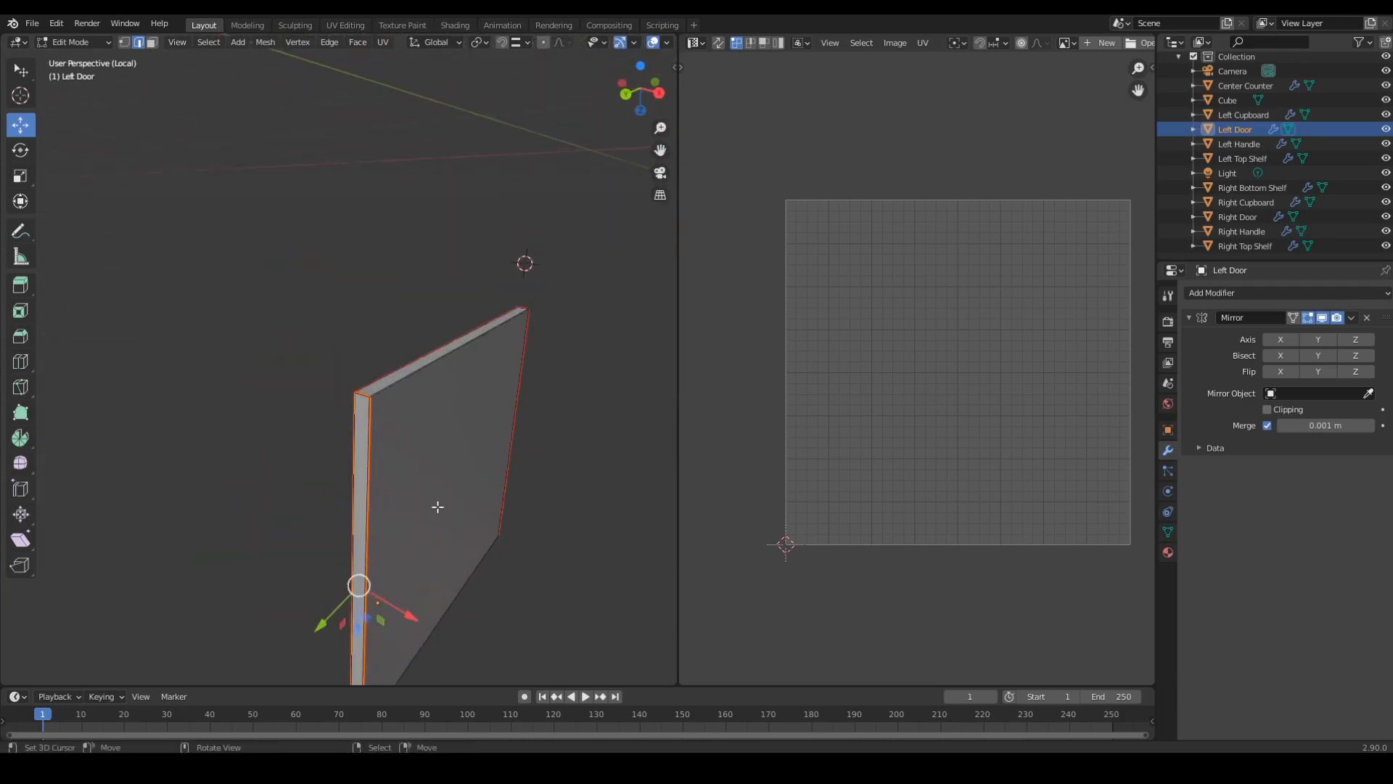
pyautogui.moveTo(437, 506); pyautogui.dragTo(371, 310, button='middle')
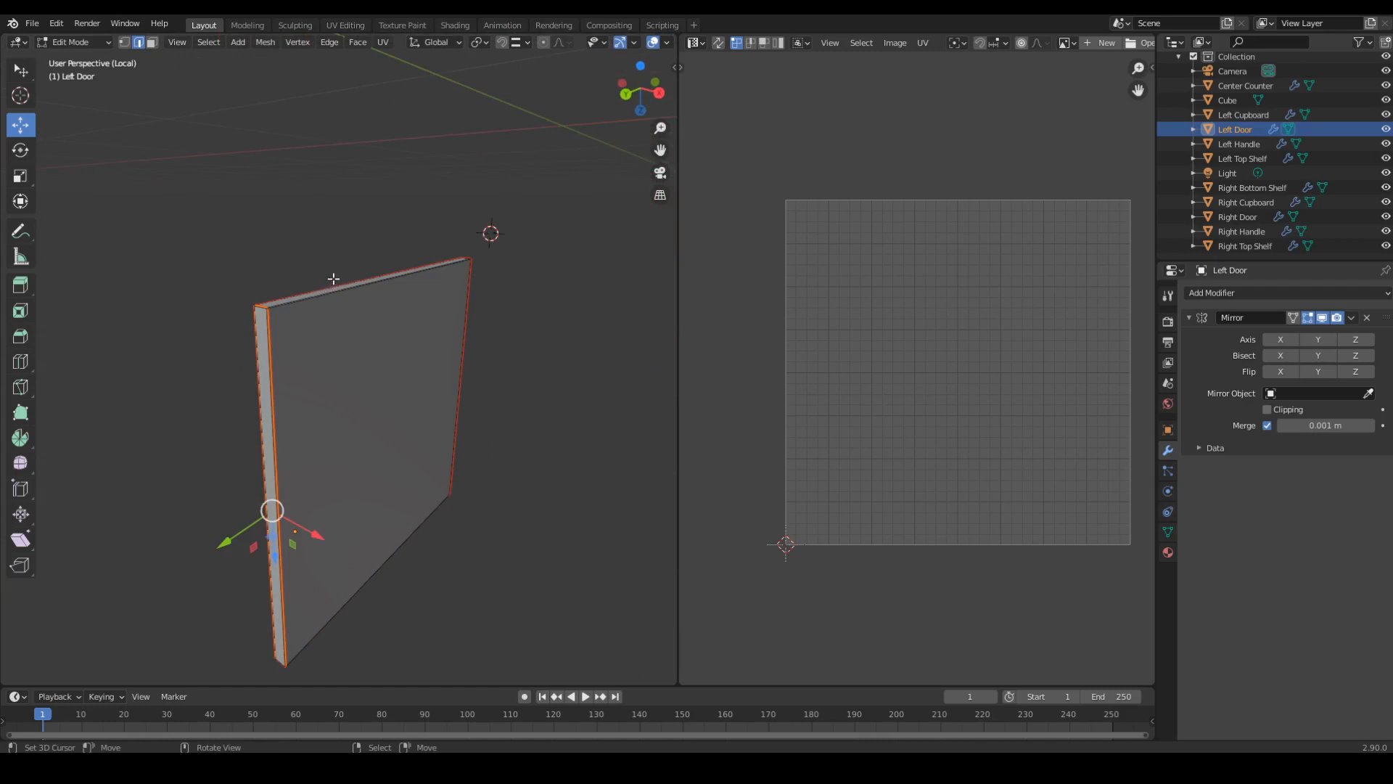
pyautogui.moveTo(469, 585); pyautogui.dragTo(352, 385, button='middle')
pyautogui.moveTo(348, 320); pyautogui.dragTo(365, 364, button='middle')
# Leave the door's isolated Edit Mode and open the Left Cupboard by itself for mesh editing.
pyautogui.press('KP_Divide')
pyautogui.press('Tab')
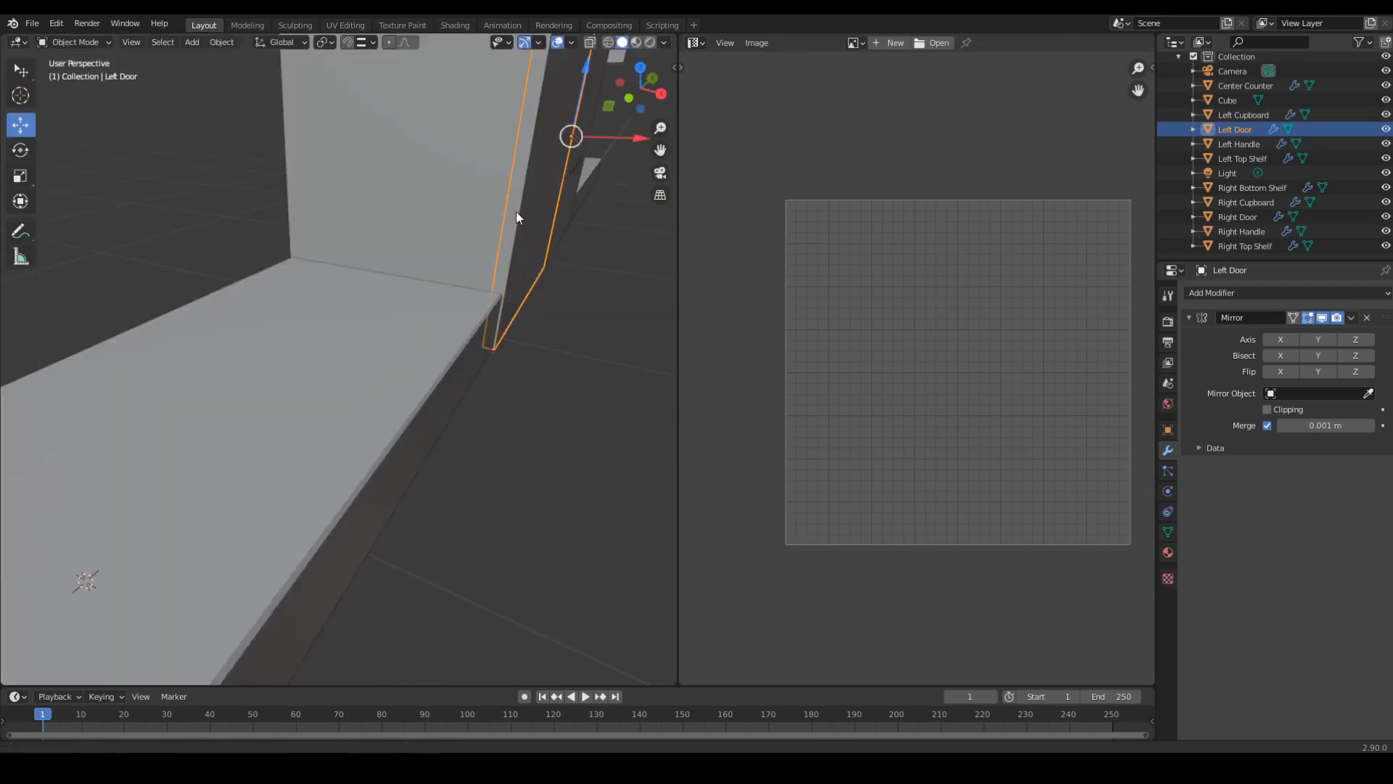
pyautogui.scroll(-5, 516, 211)
pyautogui.keyDown('shift'); pyautogui.moveTo(516, 211); pyautogui.dragTo(467, 352, button='middle'); pyautogui.keyUp('shift')
pyautogui.rightClick(364, 417)
pyautogui.press('Tab')
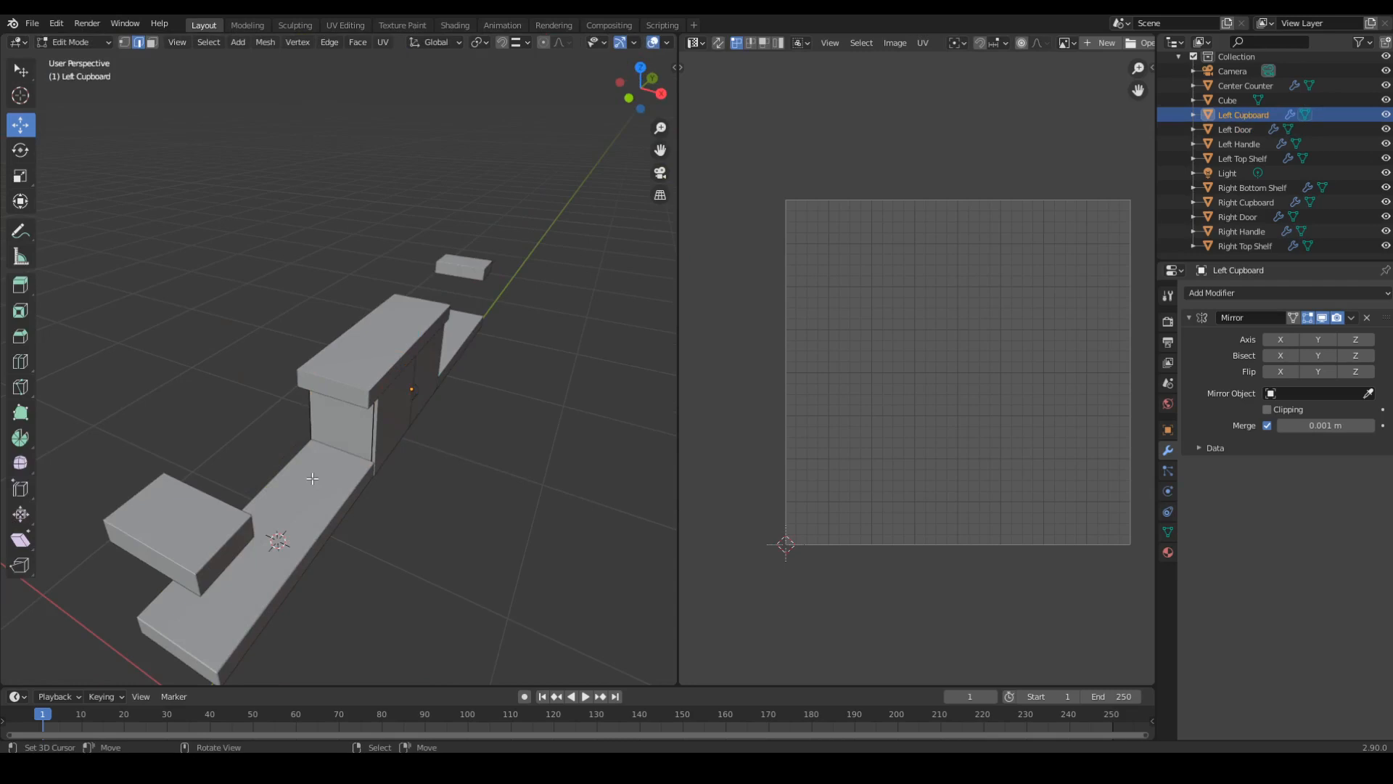
pyautogui.press('KP_Divide')
pyautogui.moveTo(307, 476); pyautogui.dragTo(411, 425, button='middle')
pyautogui.moveTo(352, 315); pyautogui.dragTo(349, 381, button='middle')
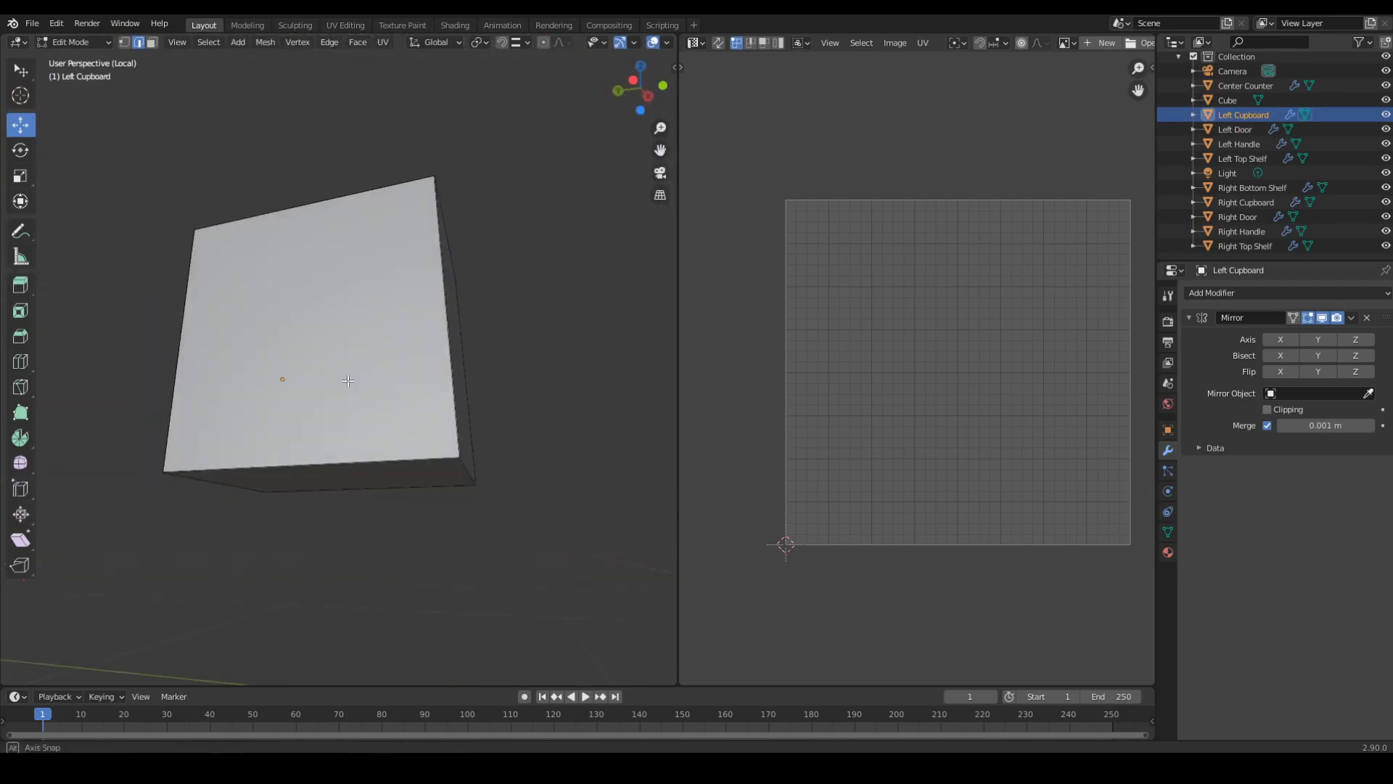
# Select the cupboard's large -X face and mark its boundary edges as seams.
pyautogui.press('3')
pyautogui.click(335, 358)
pyautogui.moveTo(338, 280); pyautogui.dragTo(425, 335, button='middle')
pyautogui.hotkey('ctrl', 'e')
pyautogui.click(322, 342)
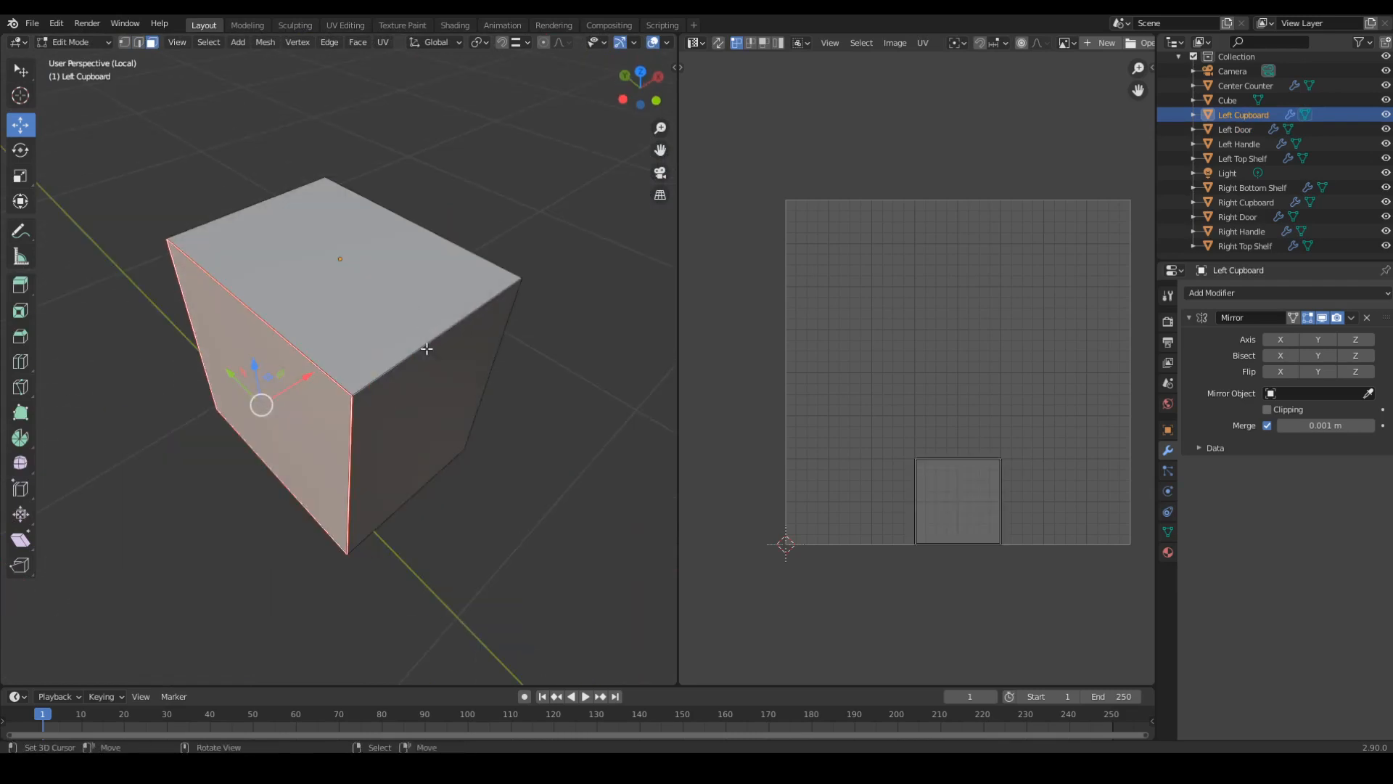
# Select the edges around the cupboard's -Y side face and mark them as seams.
pyautogui.press('KP_3')
pyautogui.scroll(5, 407, 353)
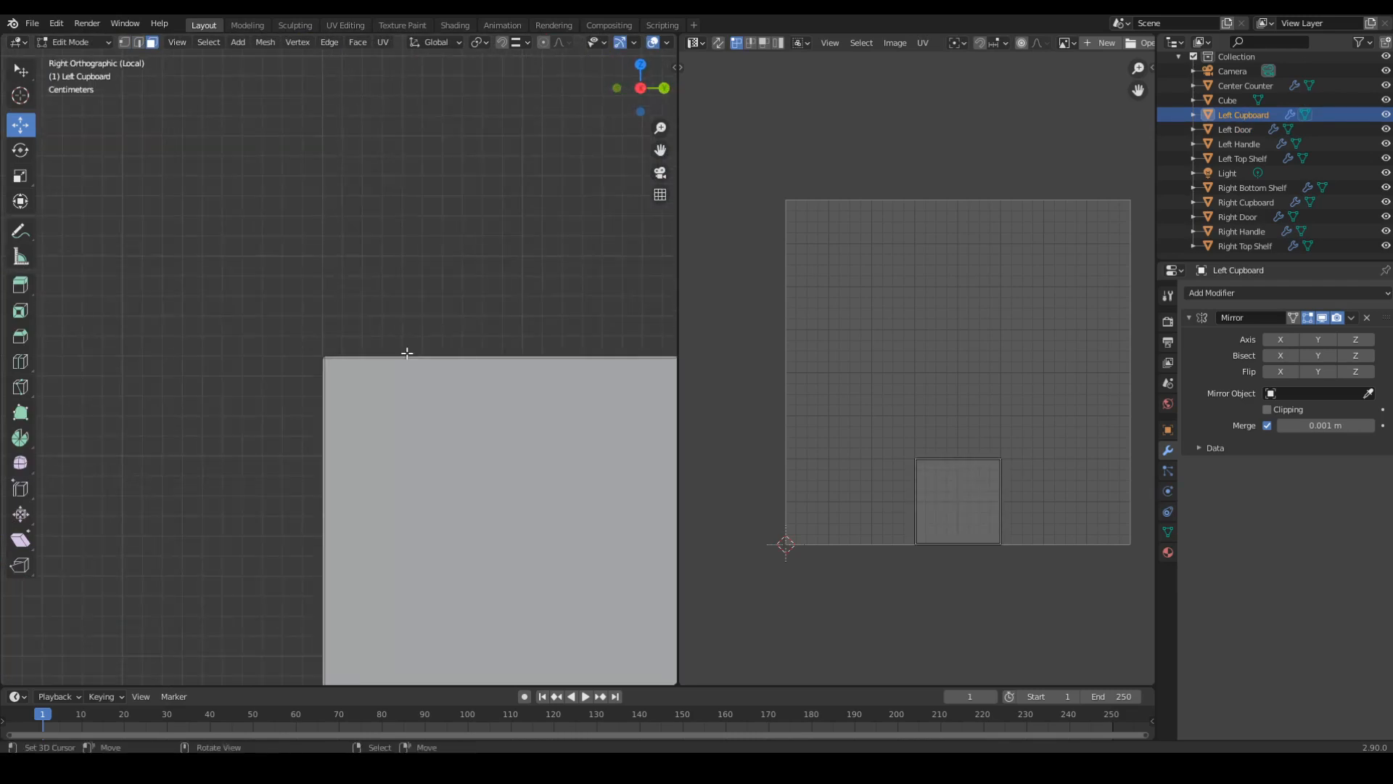
pyautogui.moveTo(407, 353); pyautogui.dragTo(414, 463, button='middle')
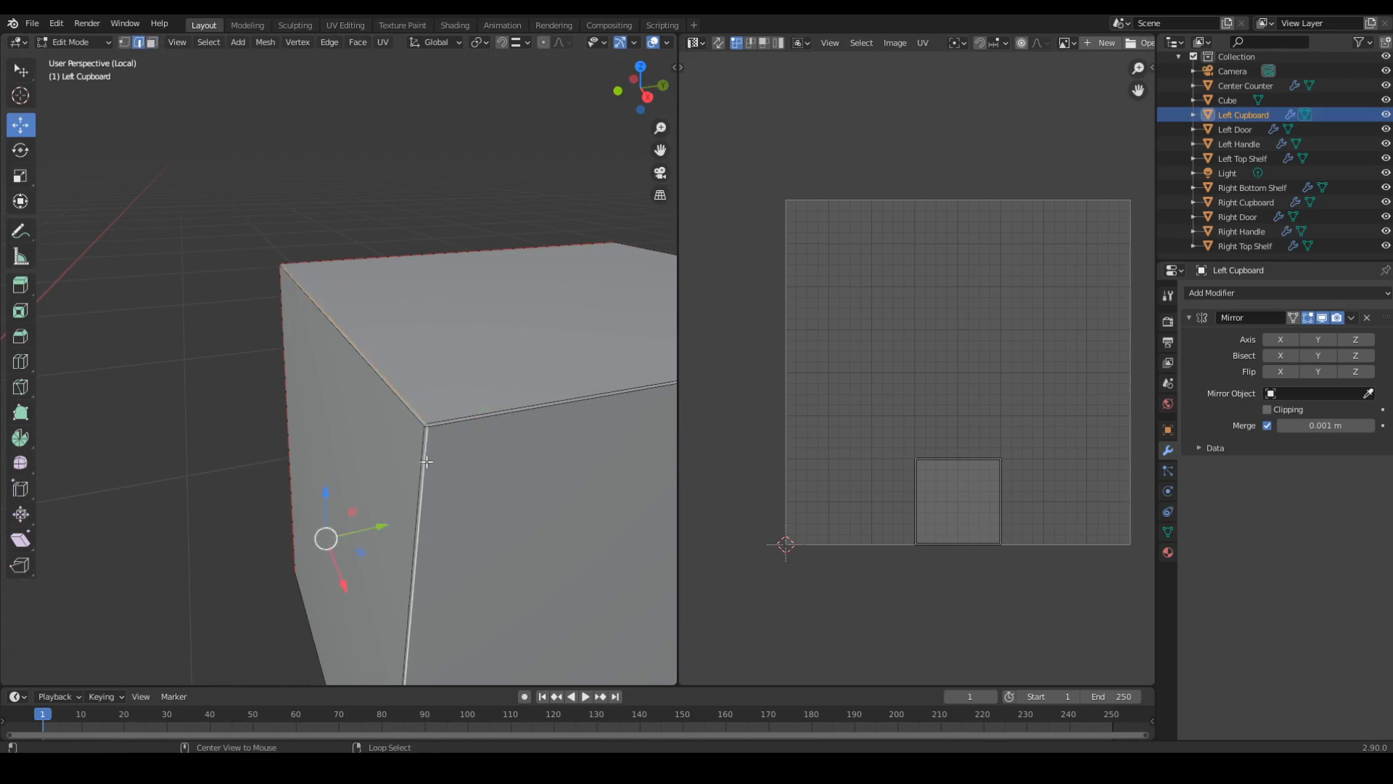
pyautogui.moveTo(445, 400); pyautogui.dragTo(294, 491, button='middle')
pyautogui.hotkey('ctrl', 'e')
pyautogui.click(484, 463)
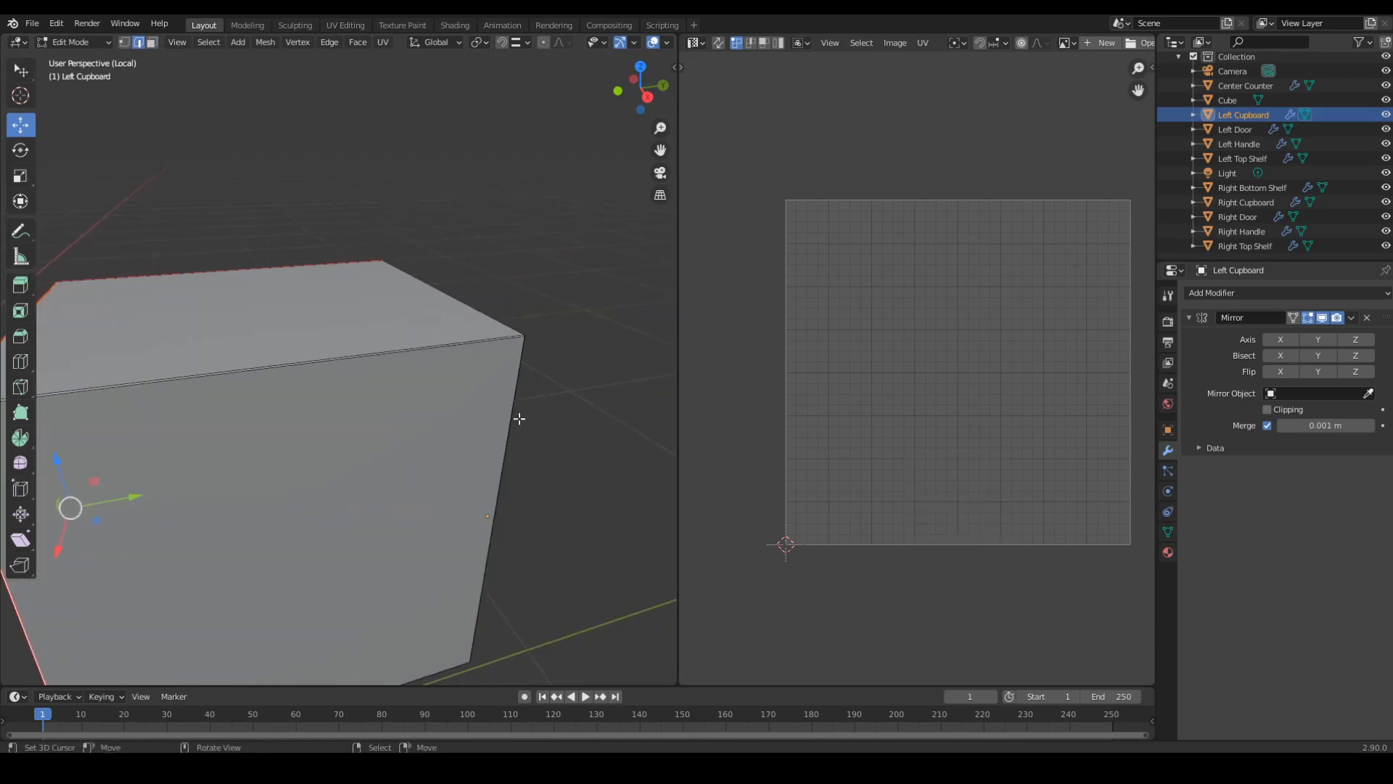
# Turn on X-ray display and mark the edges around the cupboard's +Y side face as seams.
pyautogui.moveTo(519, 418); pyautogui.dragTo(508, 371, button='middle')
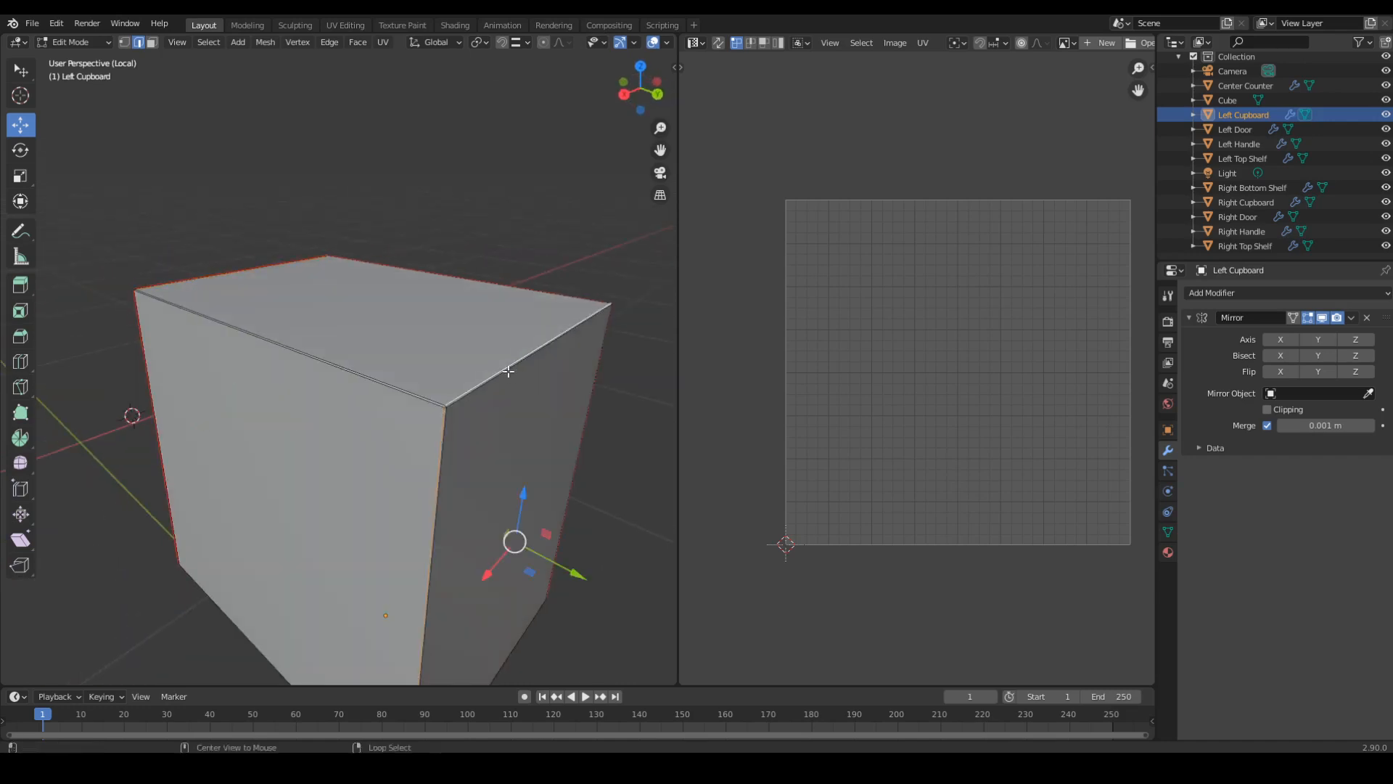
pyautogui.hotkey('alt', 'z')
pyautogui.moveTo(472, 481); pyautogui.dragTo(613, 367, button='middle')
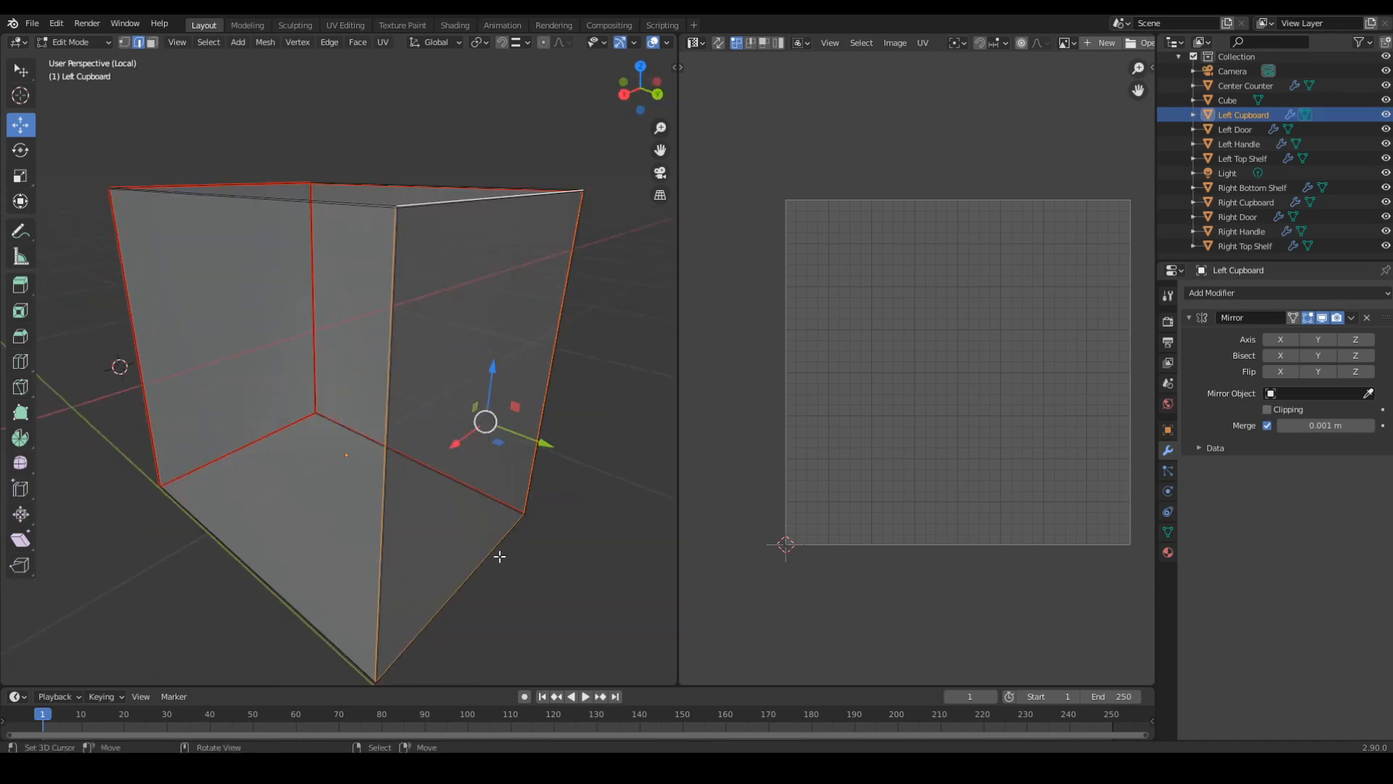
pyautogui.moveTo(499, 556); pyautogui.dragTo(332, 338, button='middle')
pyautogui.hotkey('ctrl', 'e')
pyautogui.click(412, 354)
# Select the cupboard's entire mesh and unwrap it along its seams.
pyautogui.scroll(-2, 399, 325)
pyautogui.press('a')
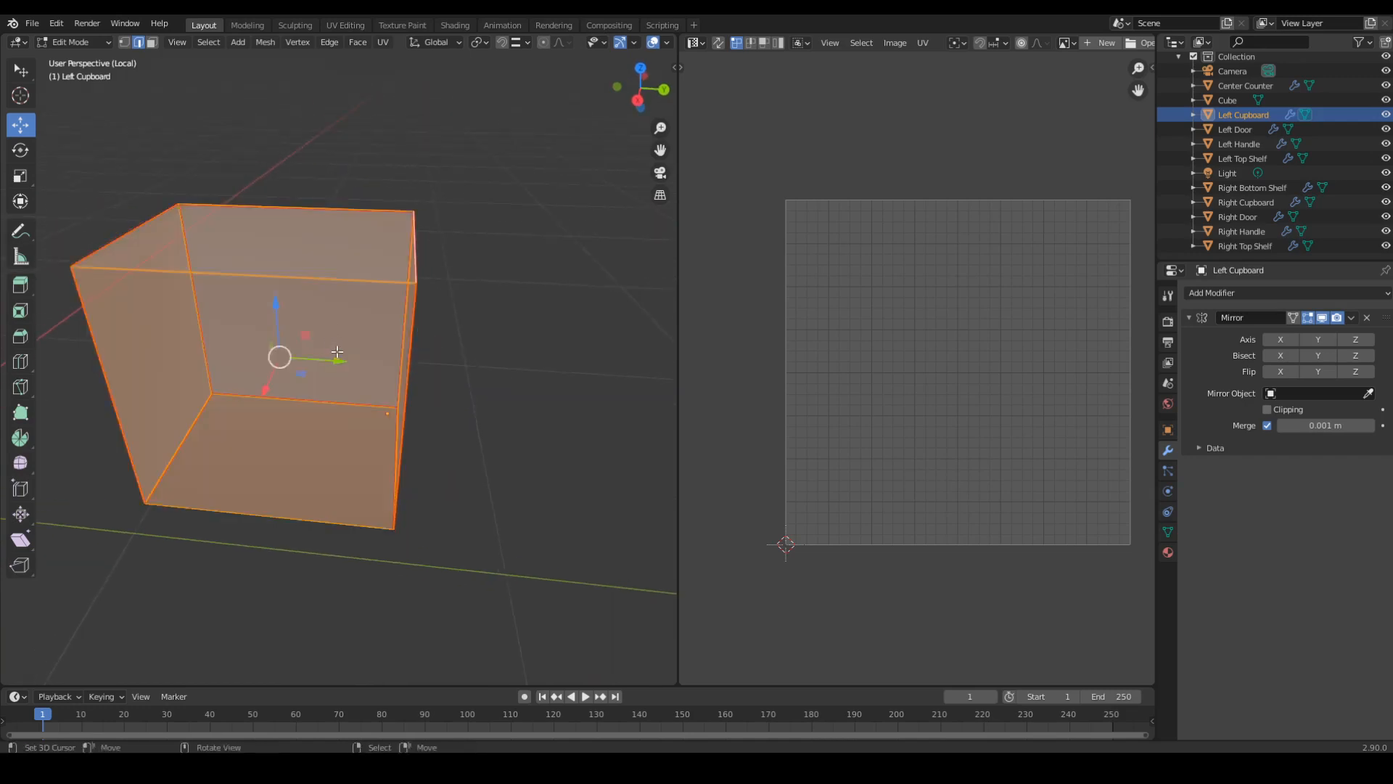
pyautogui.press('u')
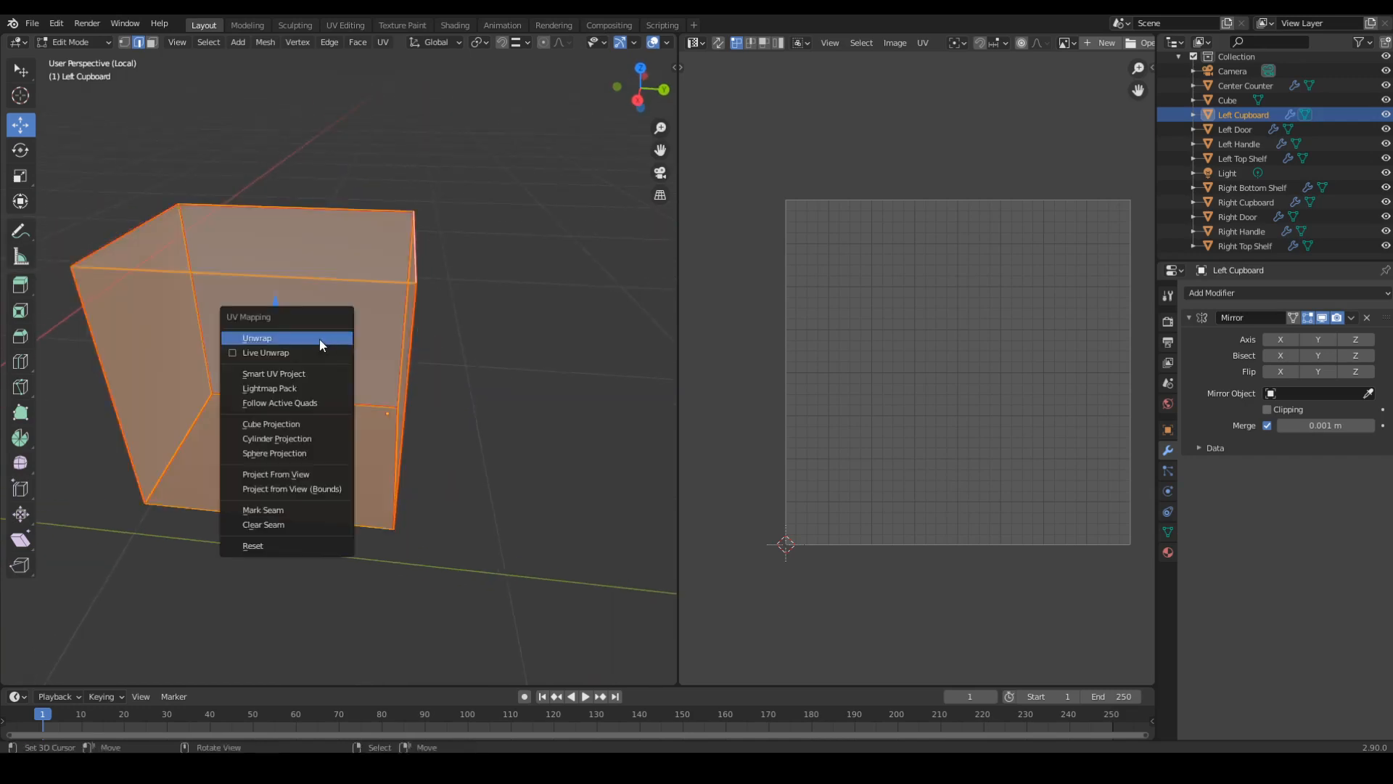
pyautogui.click(319, 338)
# Apply the Left Cupboard's scale in Object Mode and unwrap its whole mesh again.
pyautogui.press('Tab')
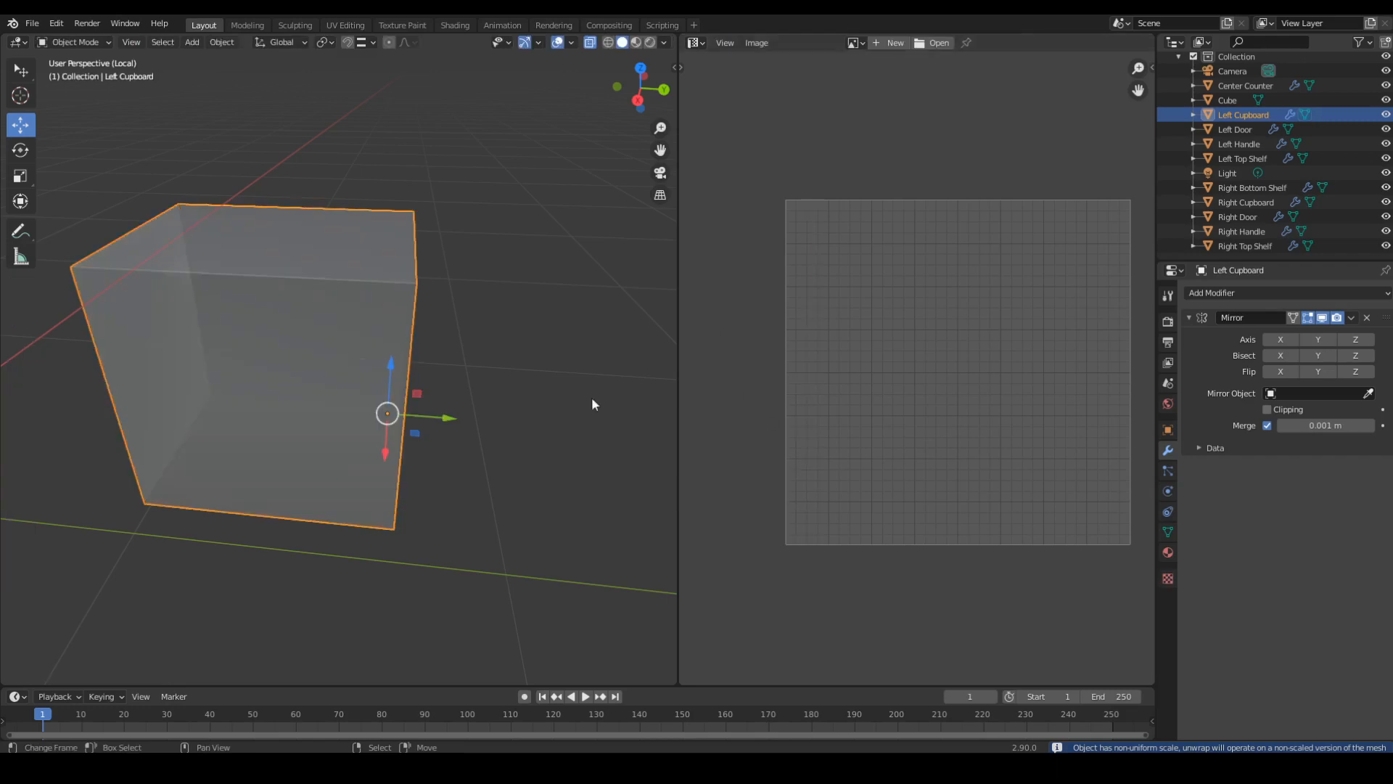
pyautogui.hotkey('ctrl', 'a')
pyautogui.click(272, 366)
pyautogui.press('Tab')
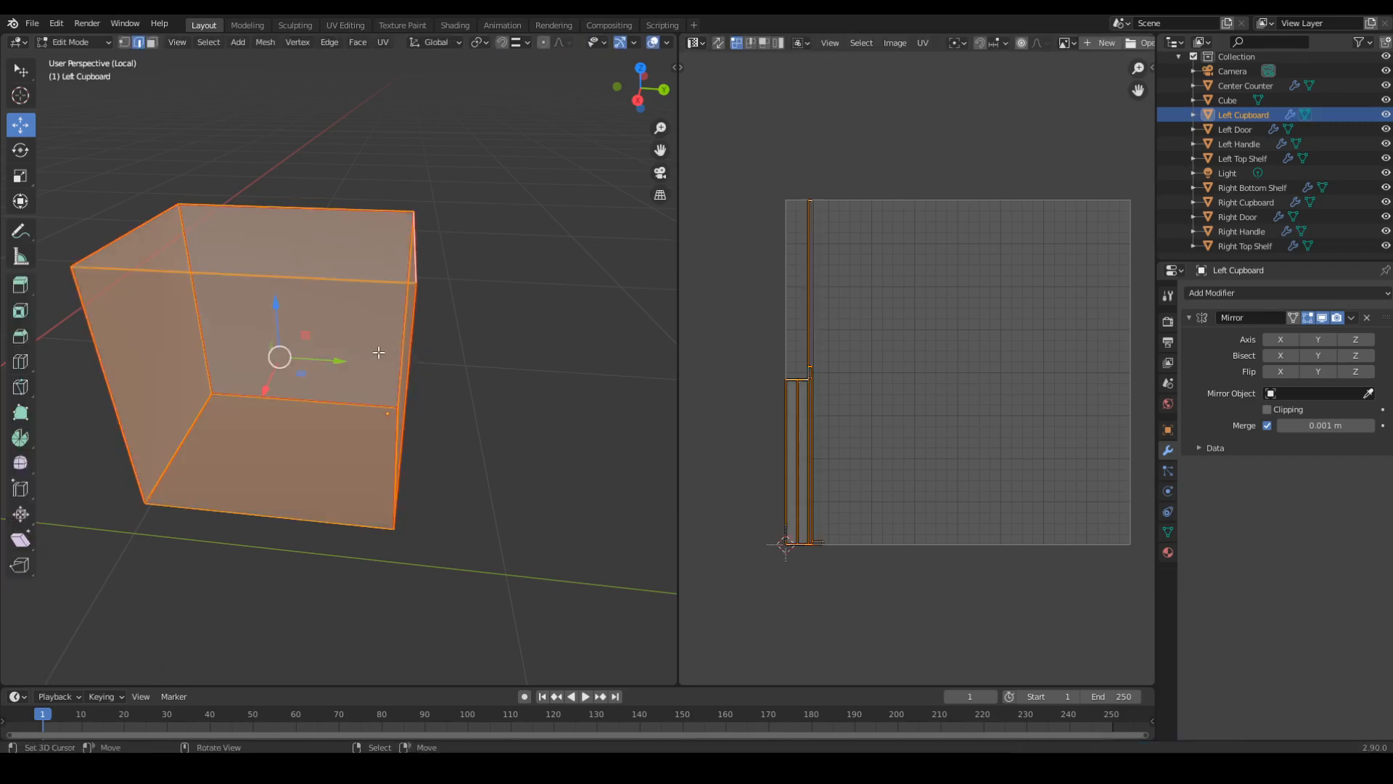
pyautogui.press('u')
pyautogui.click(350, 353)
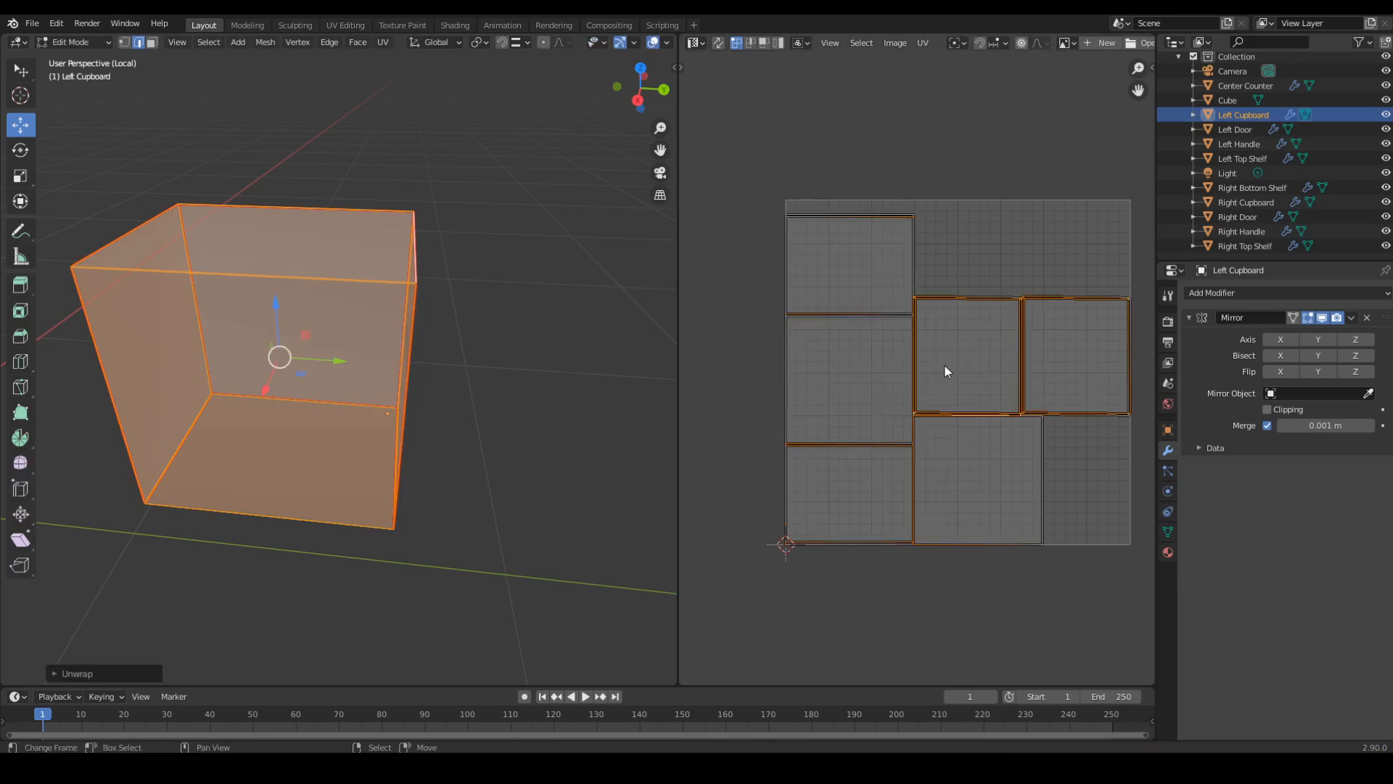
# Leave the cupboard's isolated view and open the Center Counter by itself for editing with its whole mesh selected.
pyautogui.press('Tab')
pyautogui.moveTo(435, 421); pyautogui.dragTo(376, 379, button='middle')
pyautogui.press('KP_Divide')
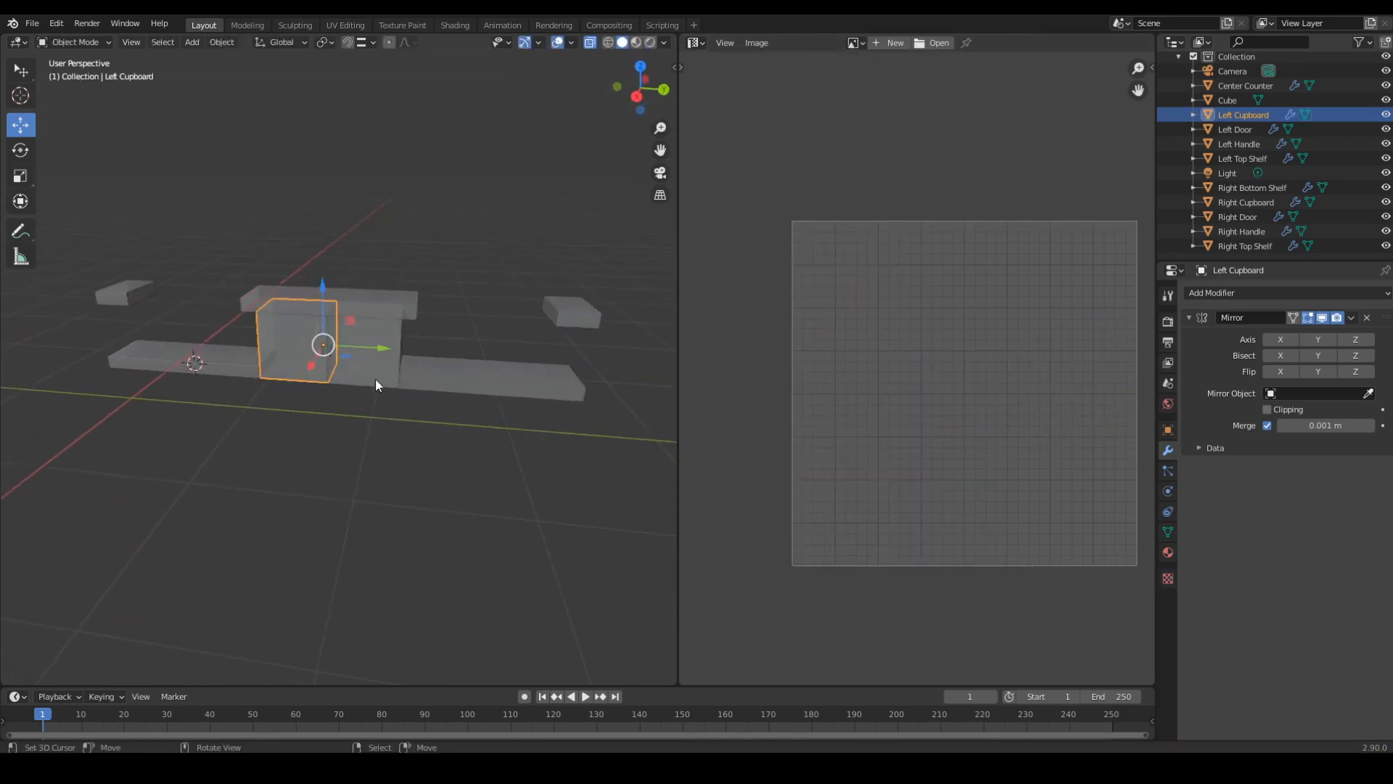
pyautogui.click(384, 366)
pyautogui.click(345, 300)
pyautogui.press('Tab')
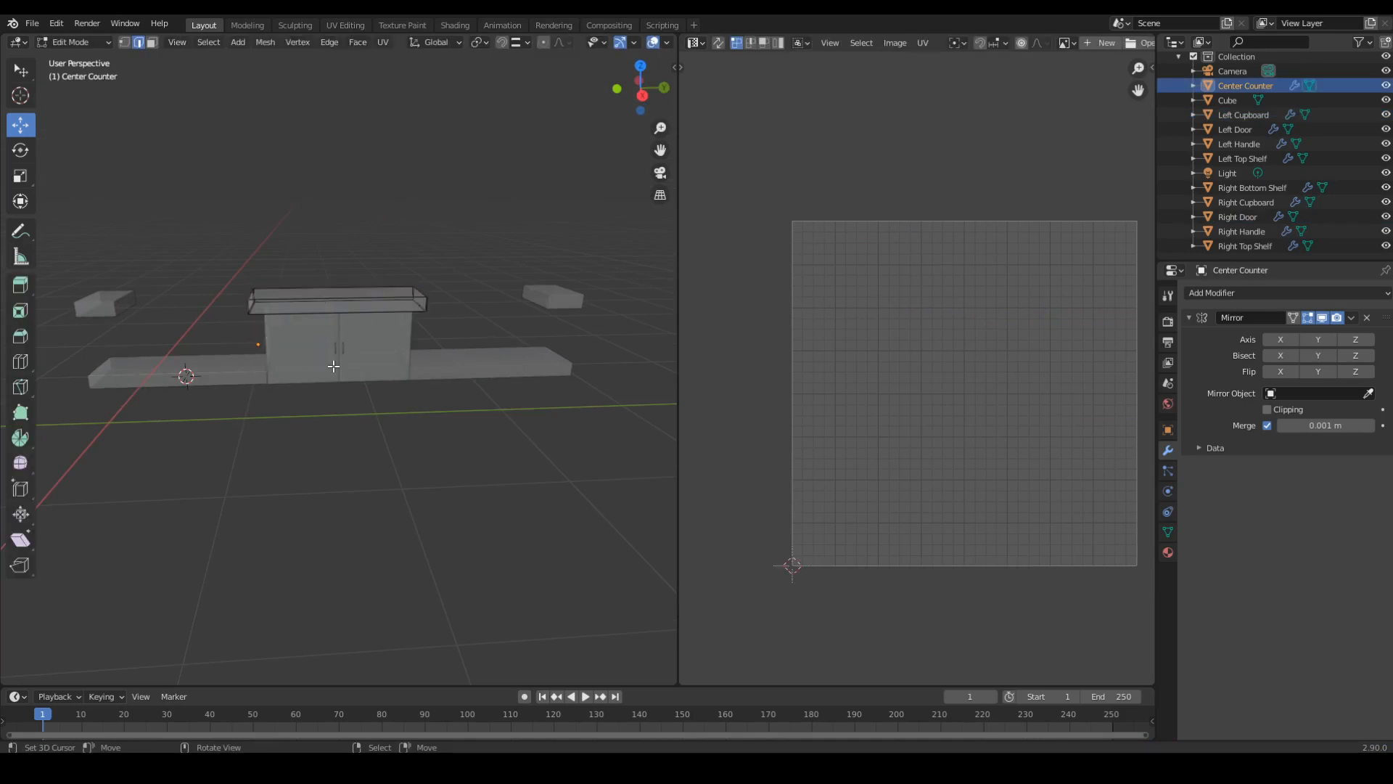
pyautogui.press('a')
pyautogui.press('KP_Decimal')
pyautogui.moveTo(333, 365); pyautogui.dragTo(332, 491, button='middle')
pyautogui.press('KP_Divide')
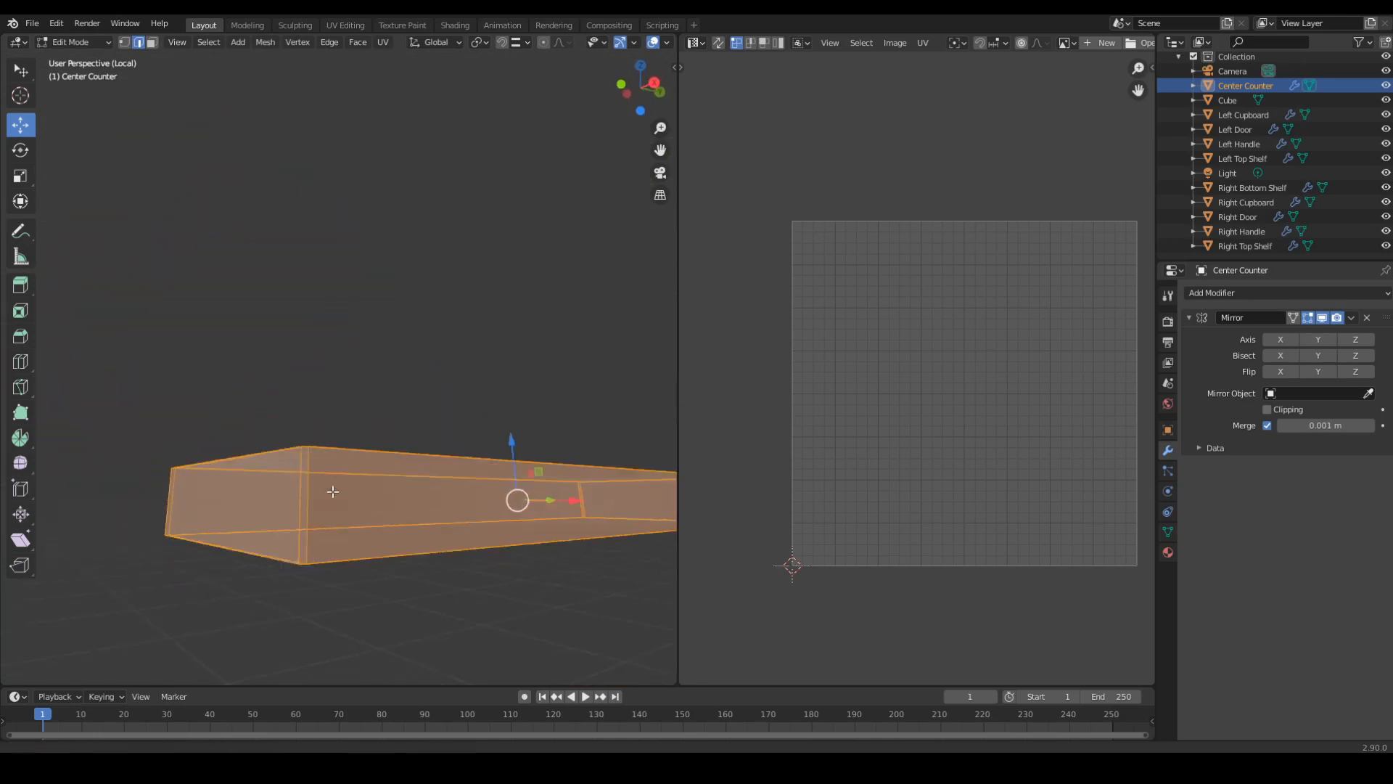
# Return to Object Mode and add a new mesh cube beside the Center Counter in the right orthographic view.
pyautogui.press('Tab')
pyautogui.moveTo(317, 416); pyautogui.dragTo(442, 505, button='middle')
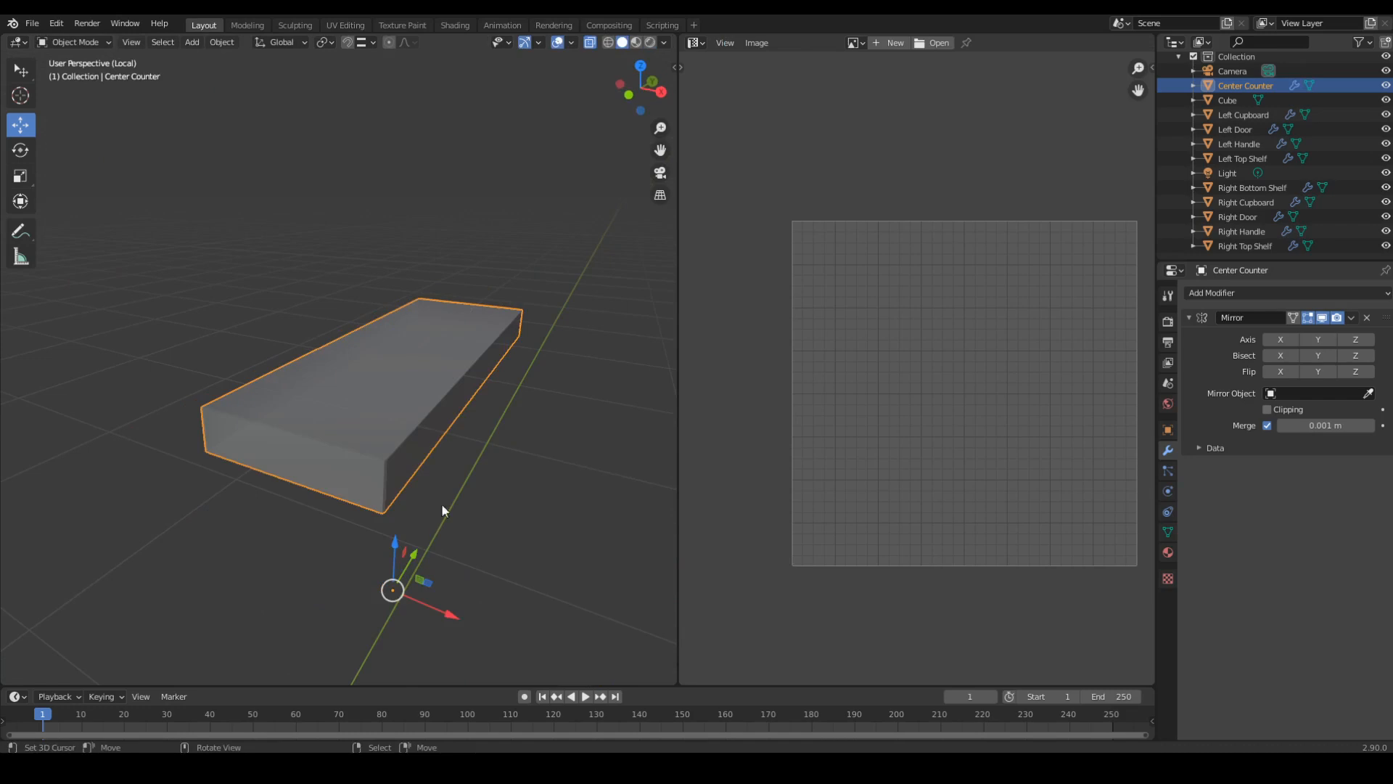
pyautogui.press('KP_1')
pyautogui.press('KP_3')
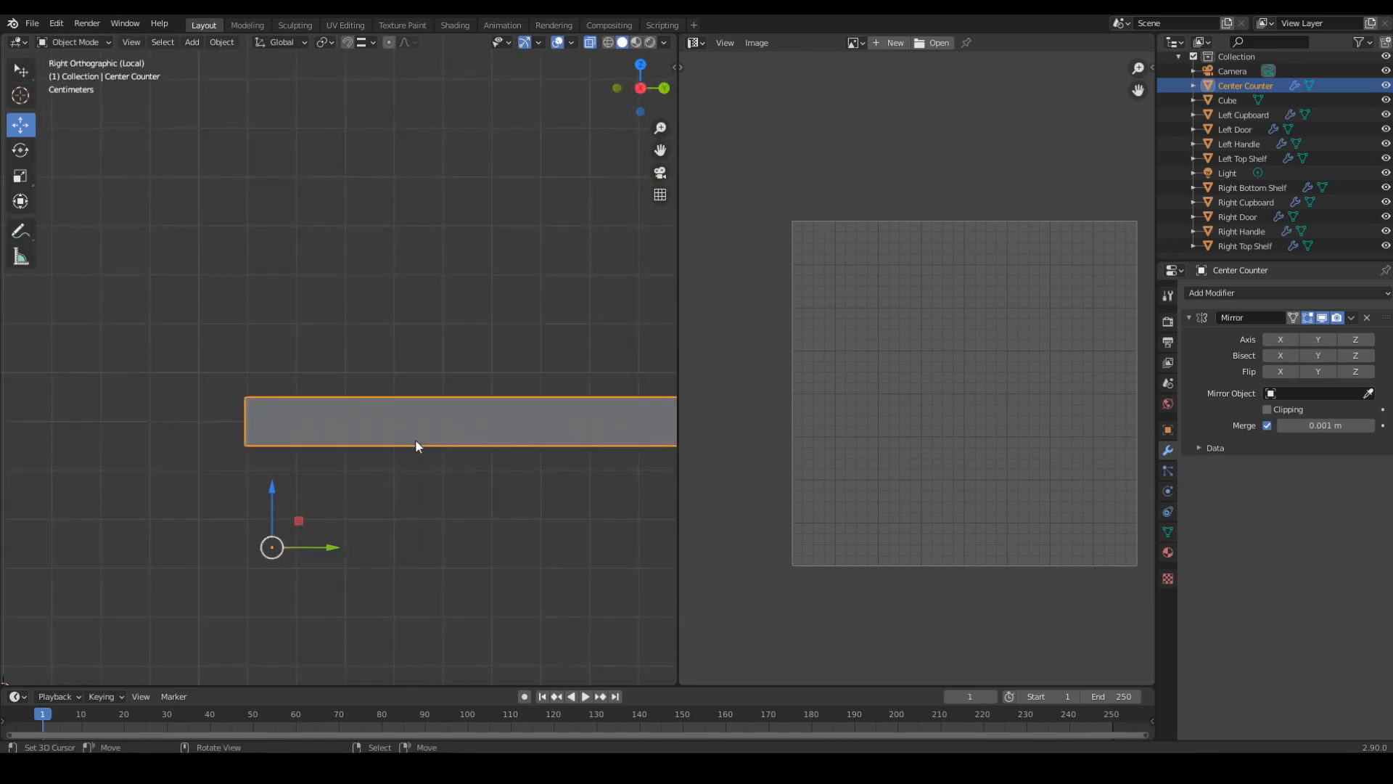
pyautogui.keyDown('shift'); pyautogui.moveTo(458, 507); pyautogui.dragTo(411, 506, button='middle'); pyautogui.keyUp('shift')
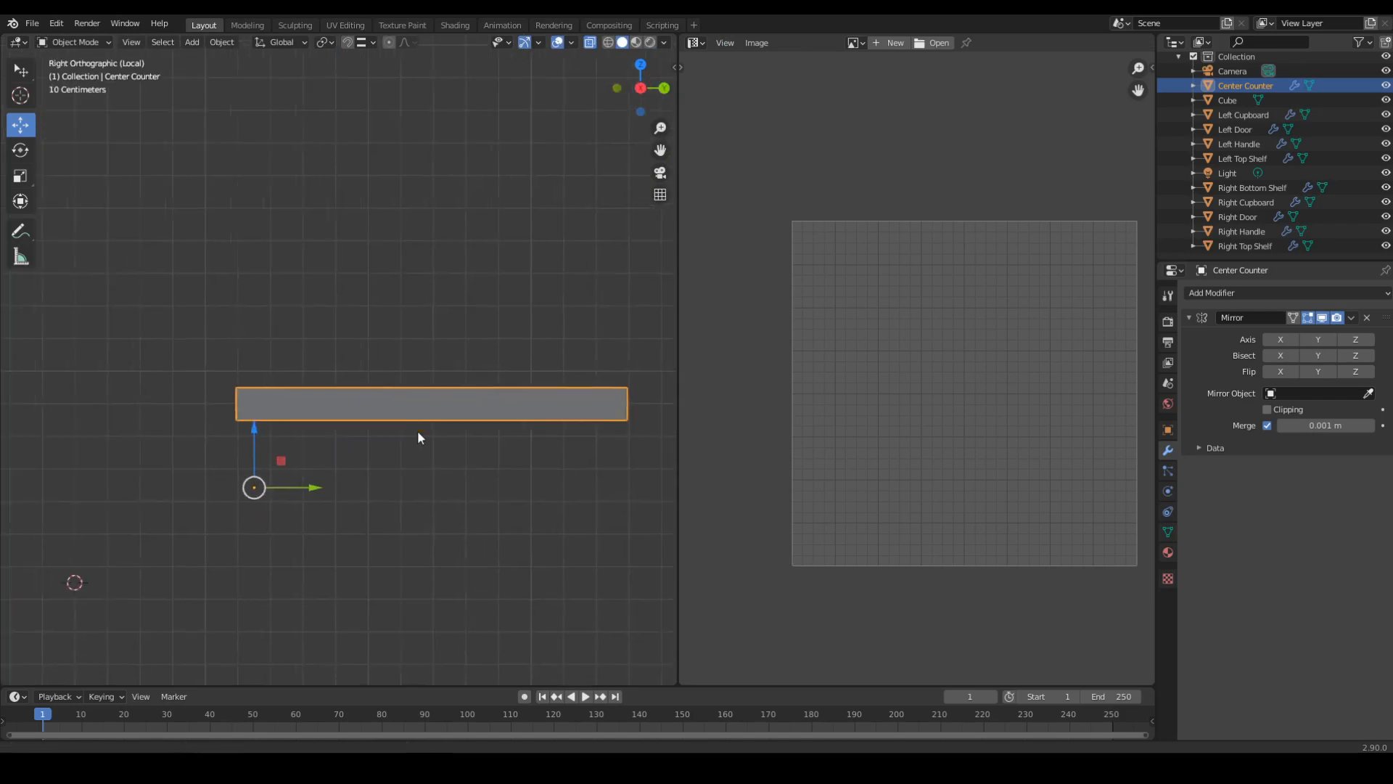
pyautogui.hotkey('shift', 'a')
pyautogui.moveTo(406, 439)
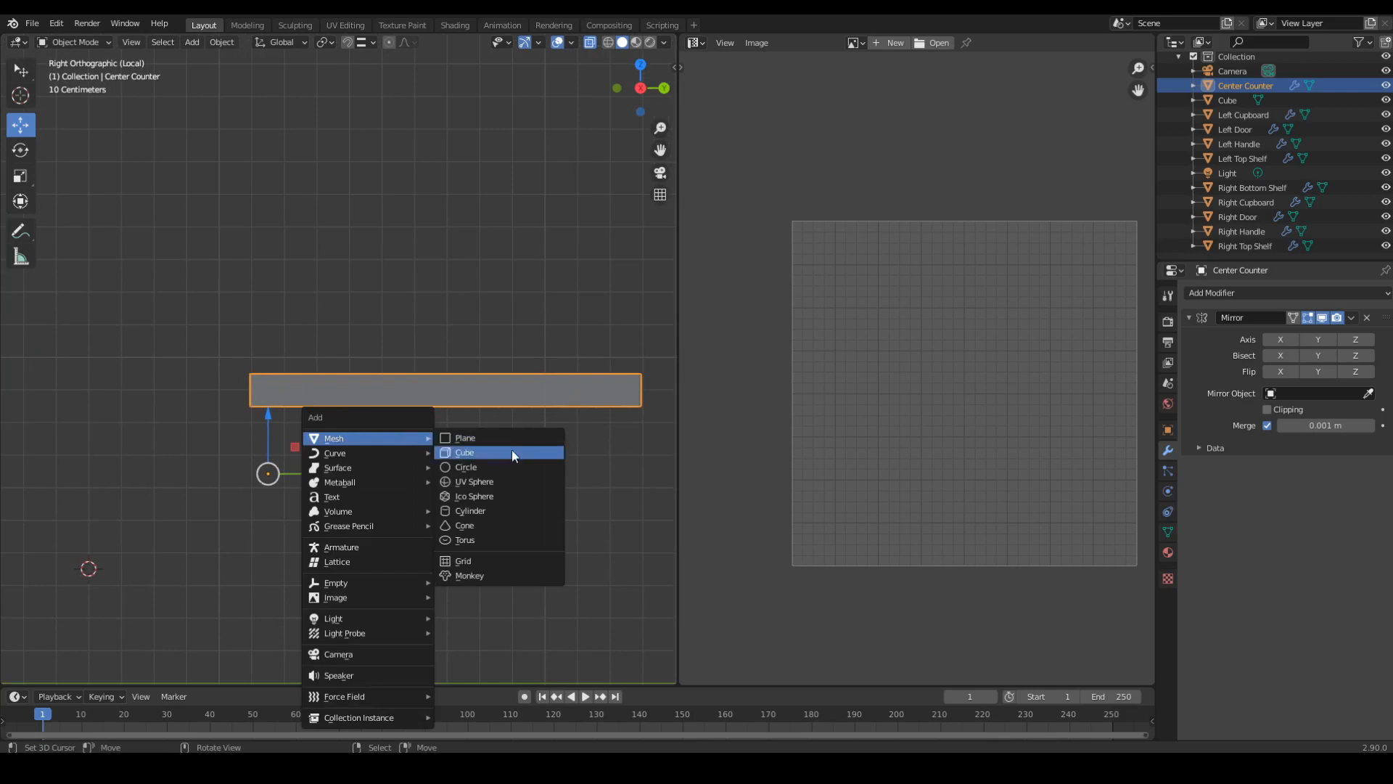
pyautogui.click(465, 452)
pyautogui.press('Tab')
pyautogui.scroll(-1, 474, 593)
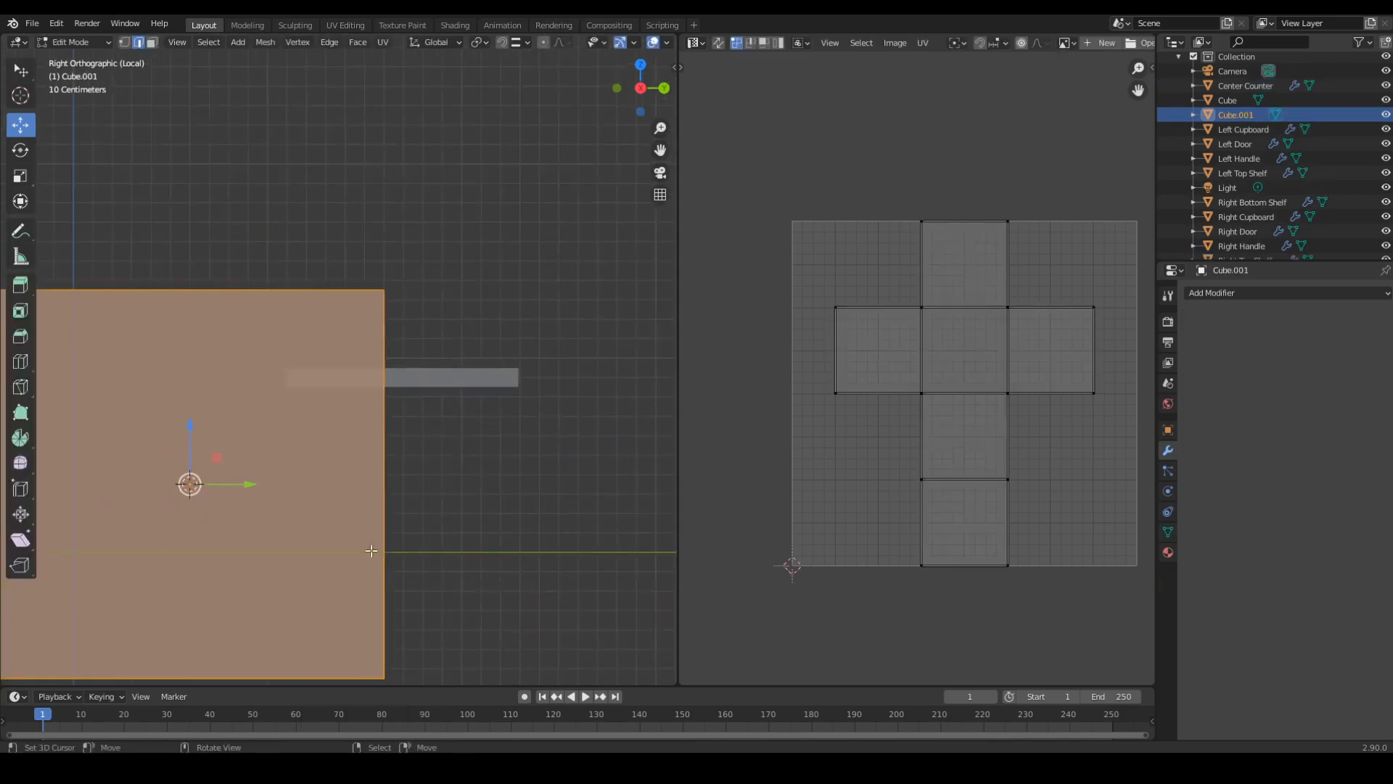
pyautogui.press('Tab')
# Snap the 3D cursor to the midpoint between the Right Bottom Shelf and the replacement shelf cube.
pyautogui.moveTo(497, 501); pyautogui.dragTo(373, 451, button='middle')
pyautogui.click(409, 450)
pyautogui.keyDown('shift'); pyautogui.click(217, 402); pyautogui.keyUp('shift')
pyautogui.hotkey('shift', 's')
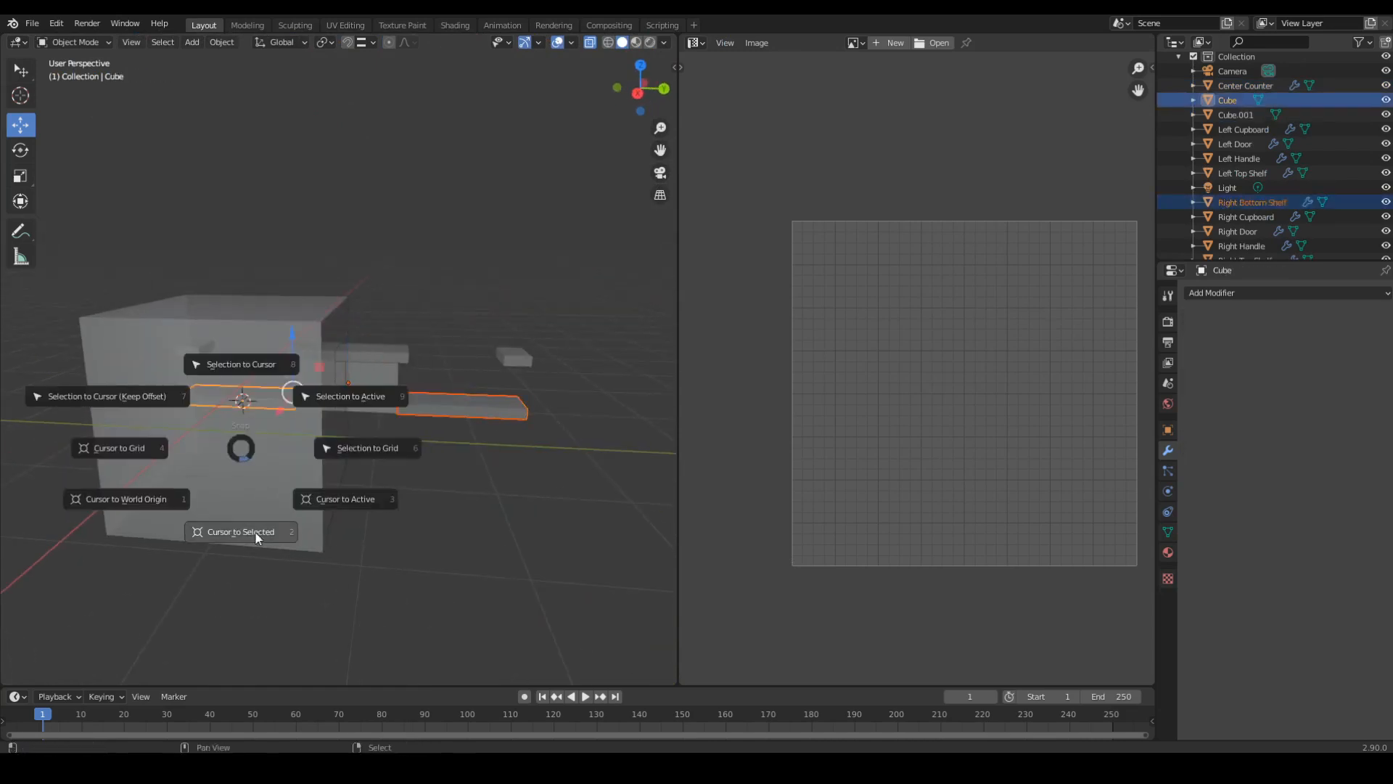
pyautogui.click(249, 535)
# Select the new large cube and snap it to the 3D cursor between the two bottom shelves.
pyautogui.click(293, 487)
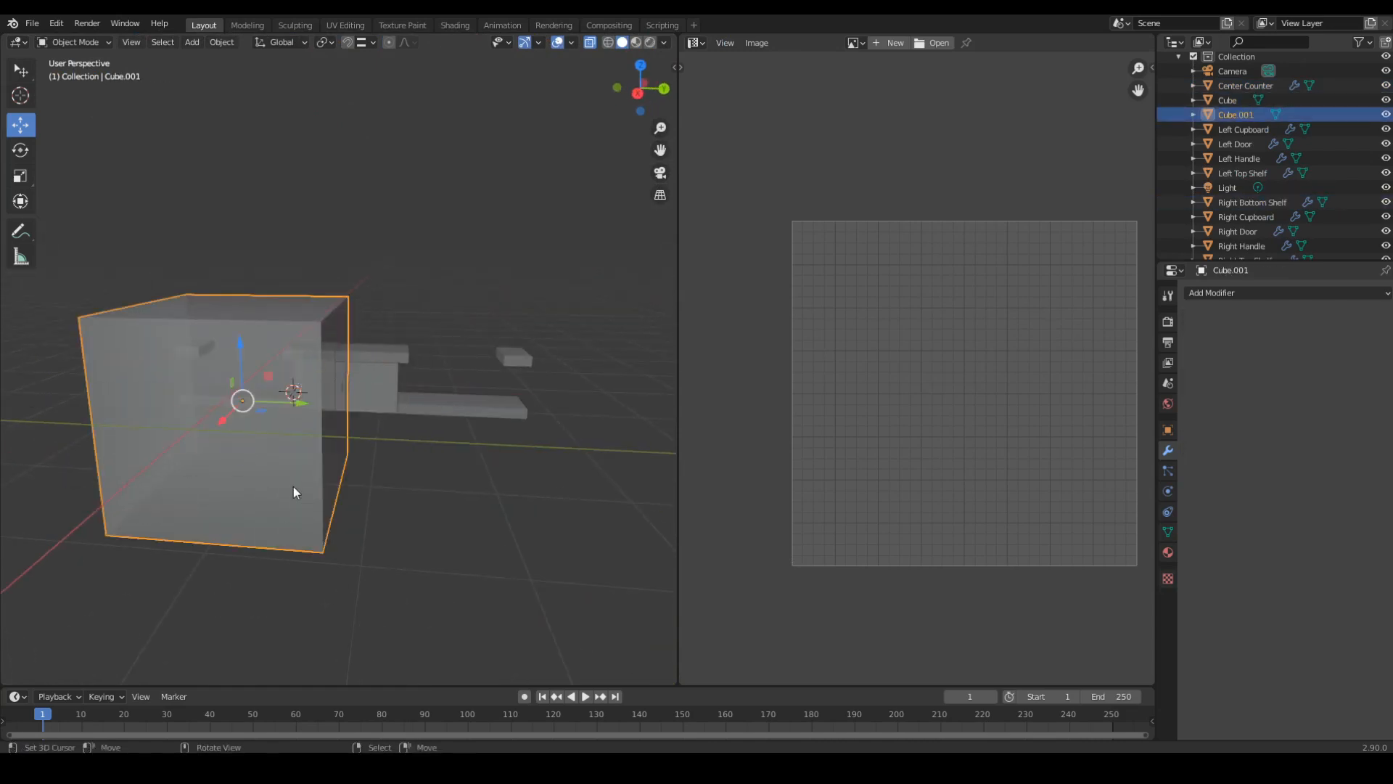
pyautogui.press('s')
pyautogui.click(320, 542)
pyautogui.hotkey('shift', 's')
pyautogui.click(337, 431)
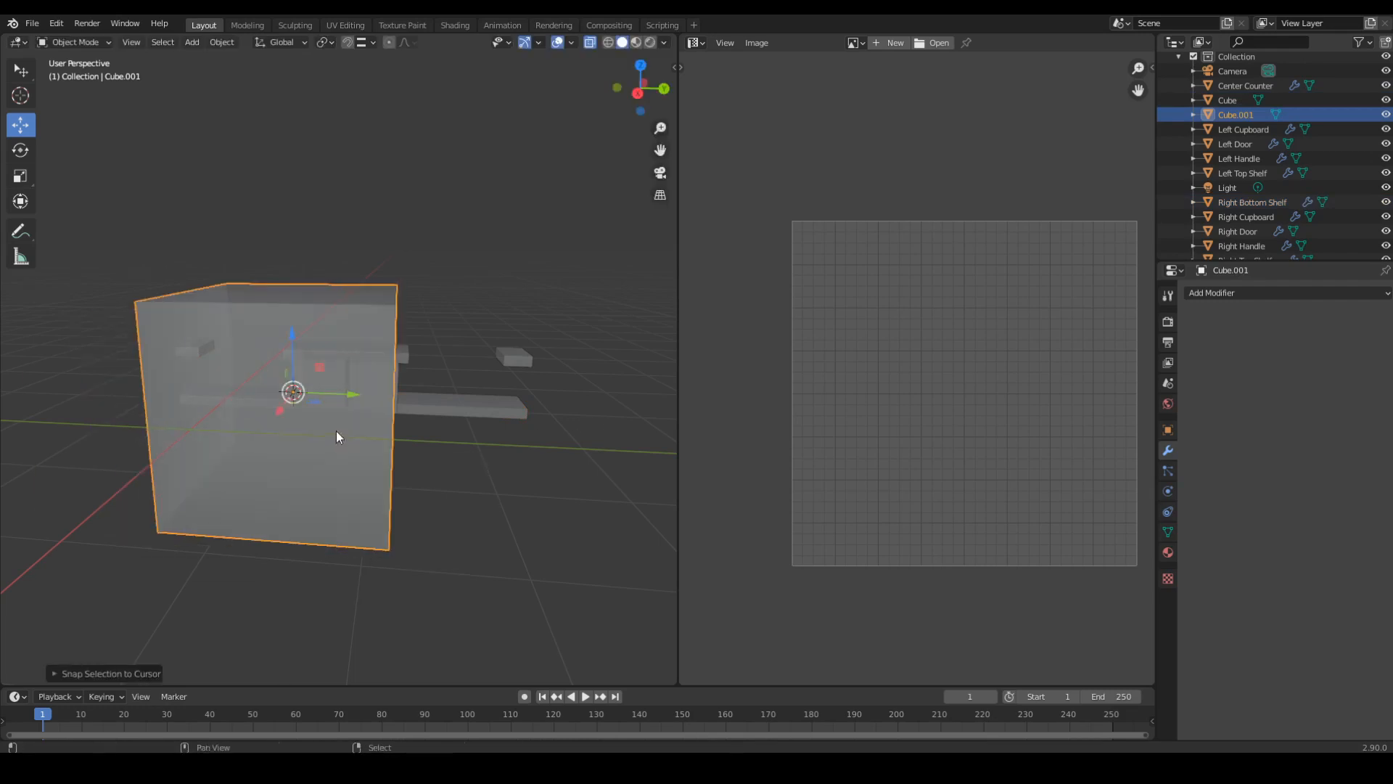
# Try to snap the 3D cursor to the midpoint between outer corner vertices of the replacement shelf and the Right Bottom Shelf.
pyautogui.keyDown('shift'); pyautogui.moveTo(444, 439); pyautogui.dragTo(399, 436, button='middle'); pyautogui.keyUp('shift')
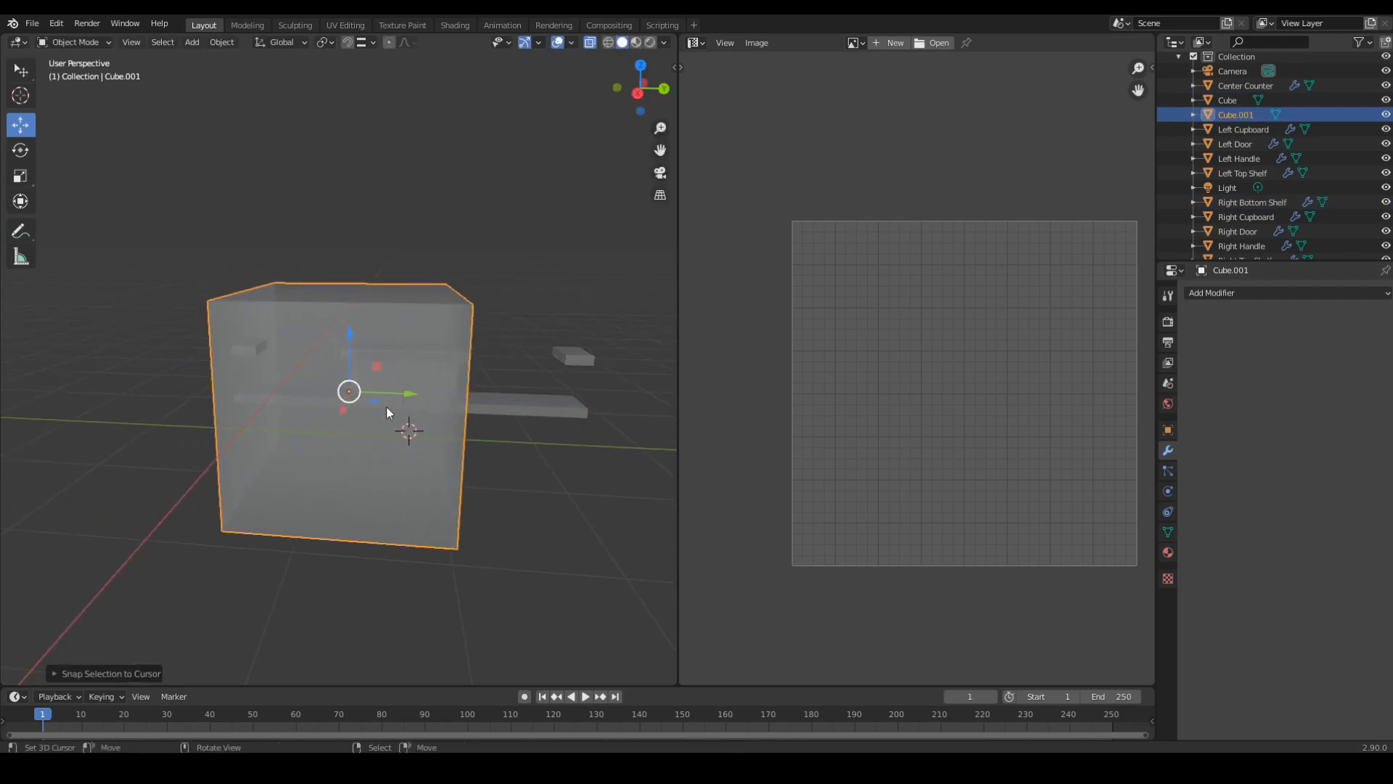
pyautogui.click(574, 410)
pyautogui.keyDown('shift'); pyautogui.rightClick(250, 402); pyautogui.keyUp('shift')
pyautogui.press('Tab')
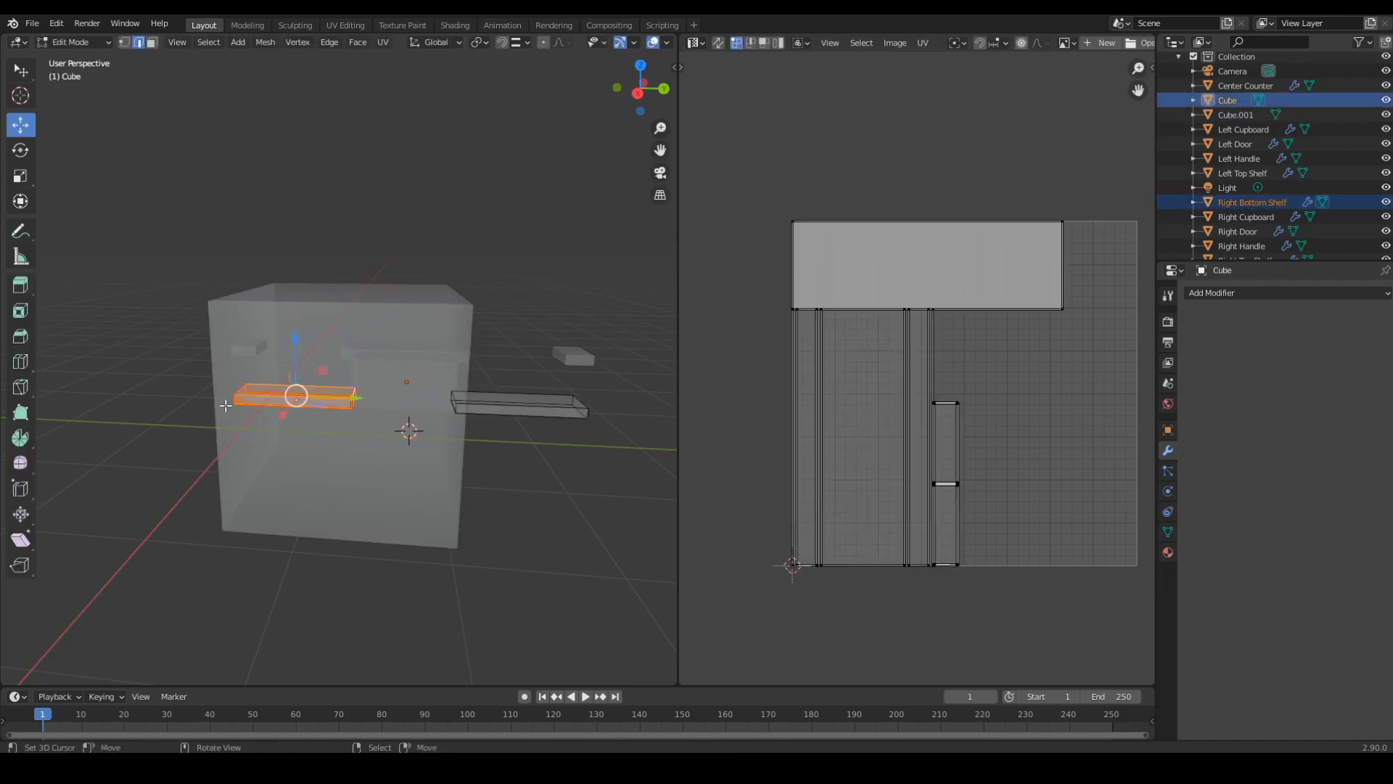
pyautogui.rightClick(226, 404)
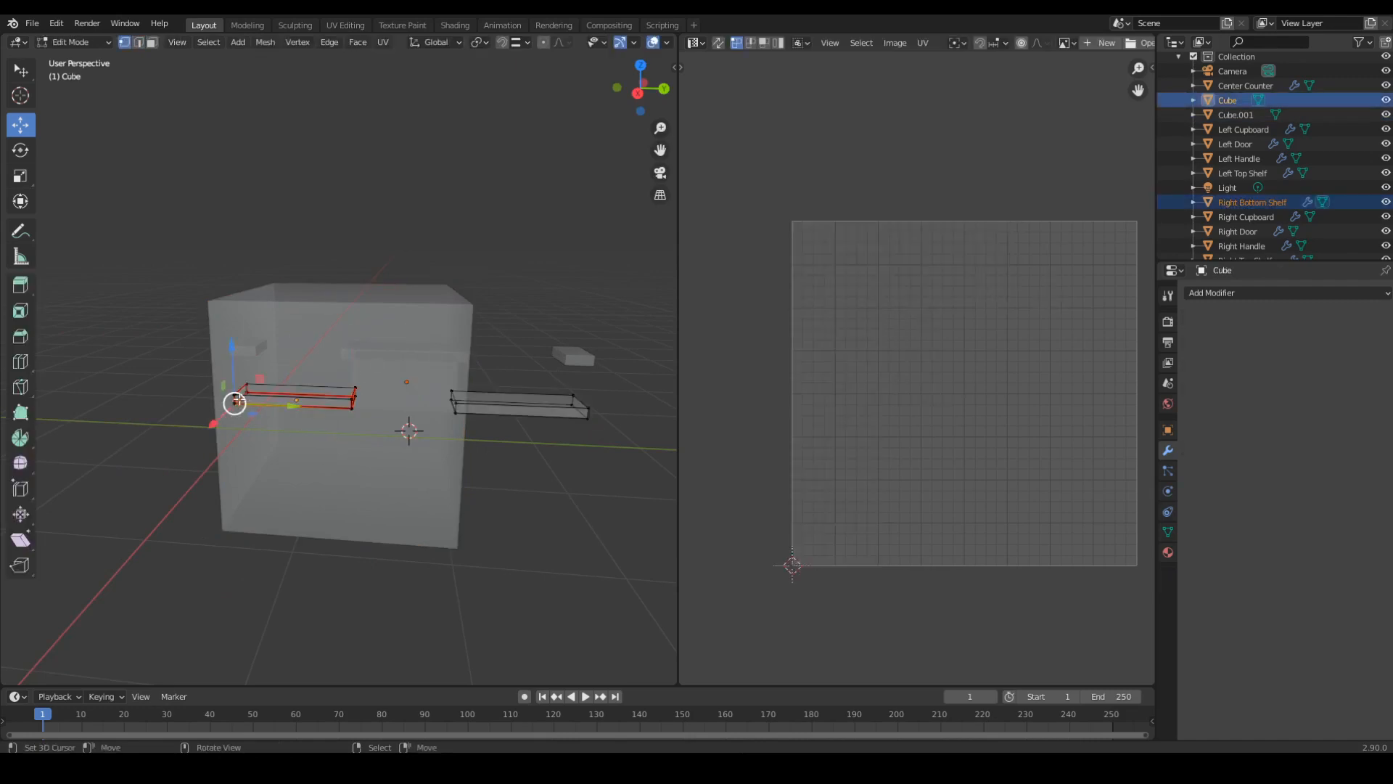
pyautogui.keyDown('shift'); pyautogui.rightClick(603, 428); pyautogui.keyUp('shift')
pyautogui.hotkey('shift', 's')
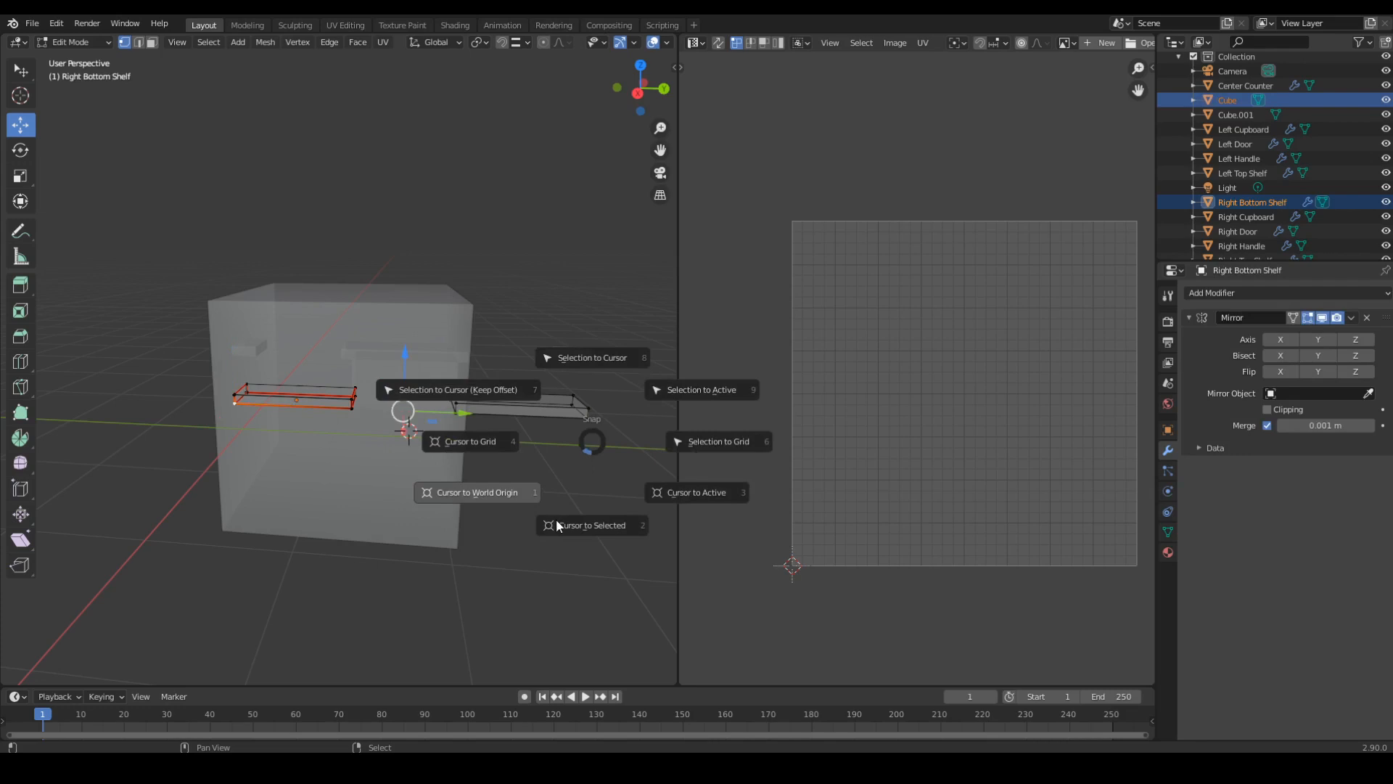
pyautogui.click(554, 520)
# Return to Object Mode, try snapping the new cube to the relocated 3D cursor, and undo that snap.
pyautogui.press('Tab')
pyautogui.rightClick(383, 461)
pyautogui.hotkey('shift', 's')
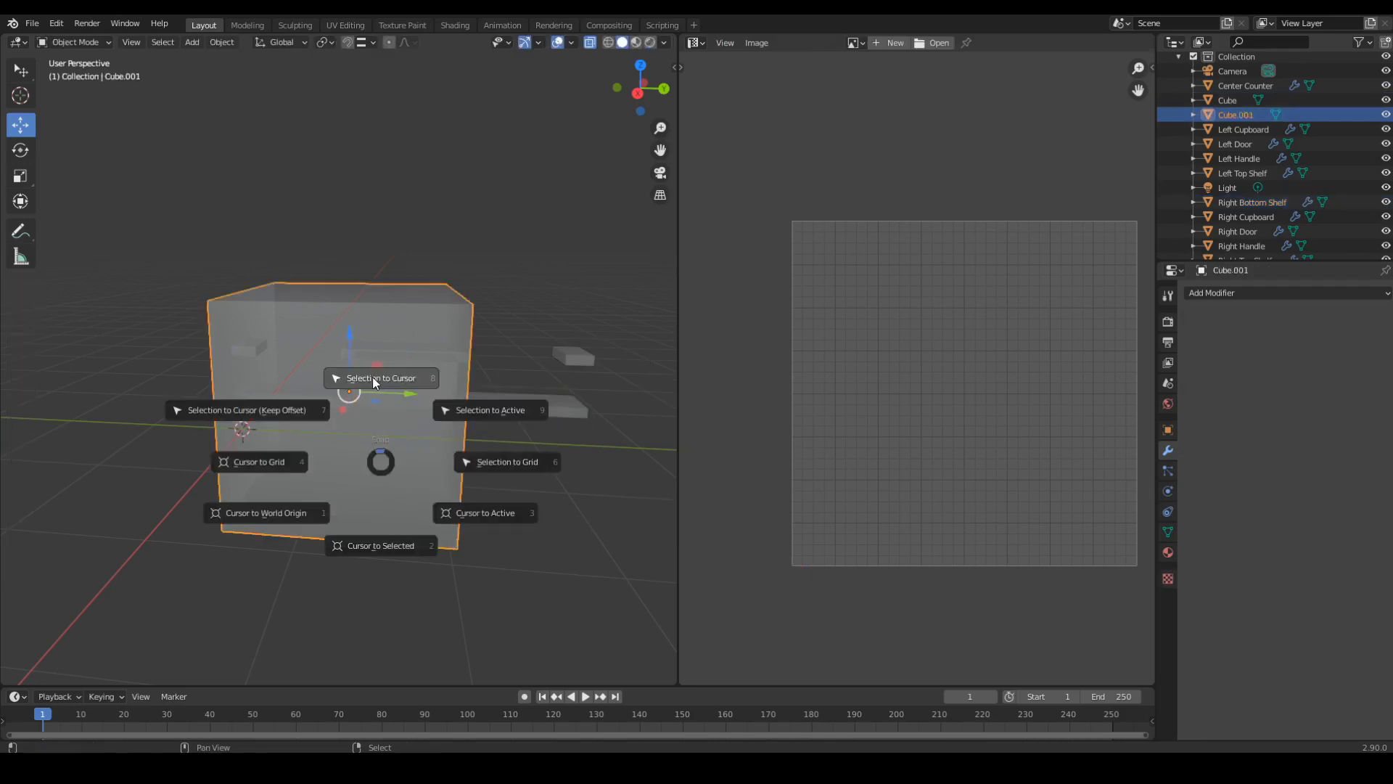
pyautogui.click(372, 376)
pyautogui.hotkey('ctrl', 'z')
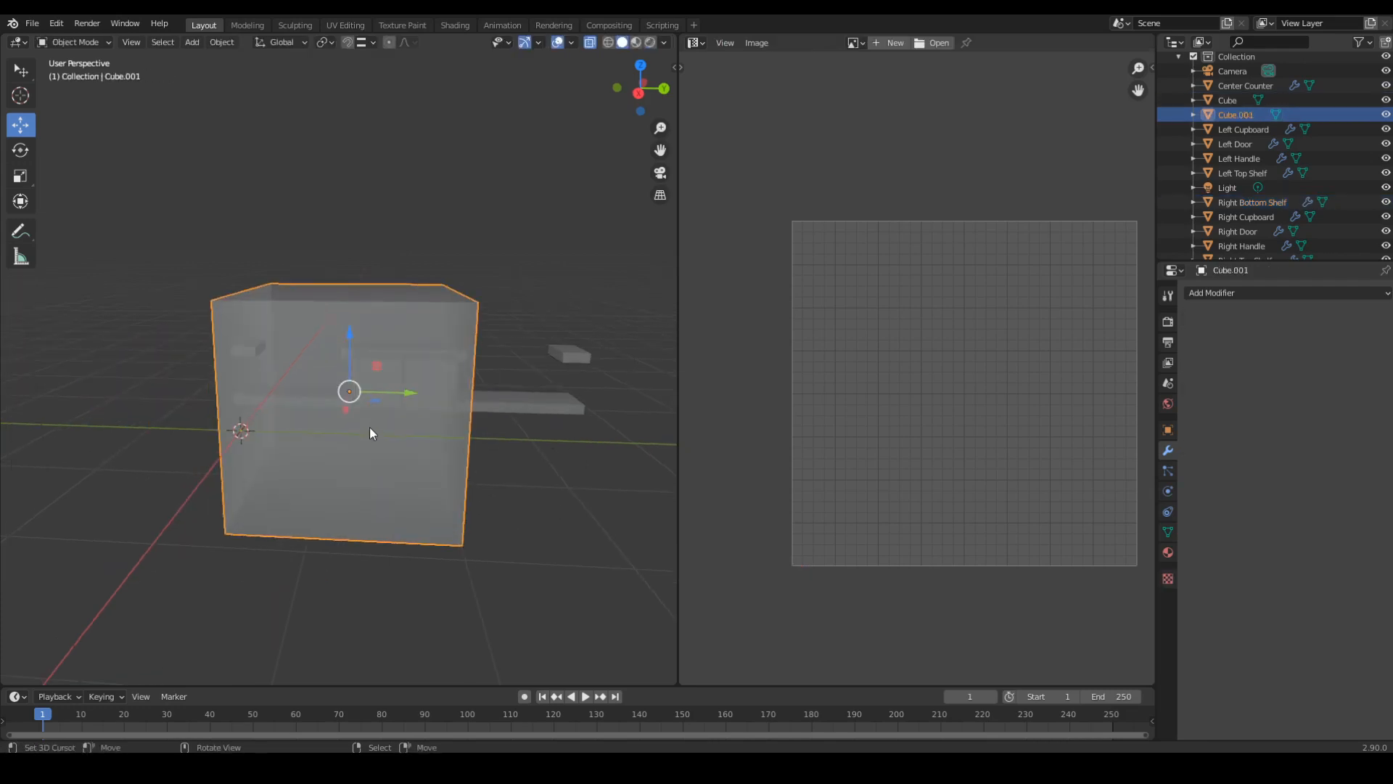
# Move the new cube freehand in the right orthographic view so it is roughly centred over the Center Counter.
pyautogui.press('KP_1')
pyautogui.press('KP_3')
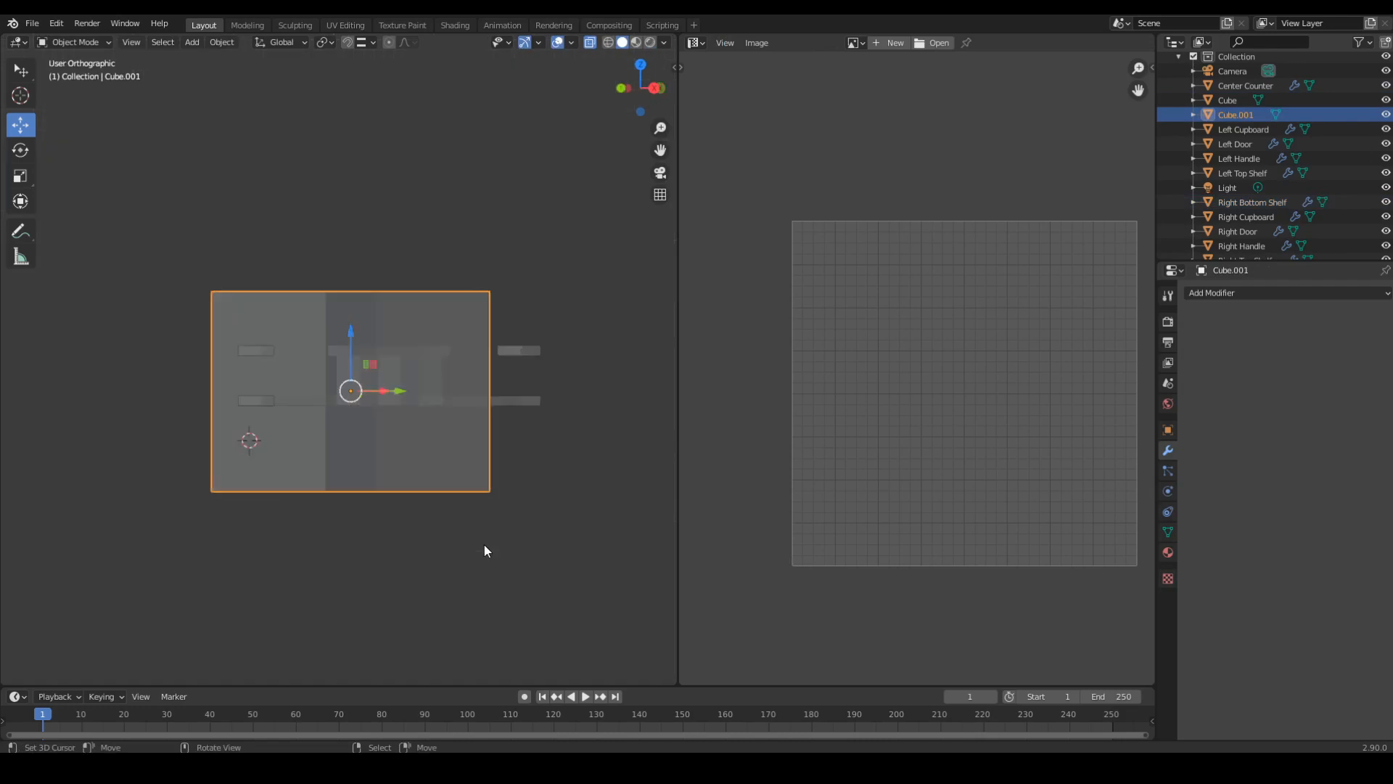
pyautogui.scroll(5, 407, 377)
pyautogui.press('g')
pyautogui.click(631, 381)
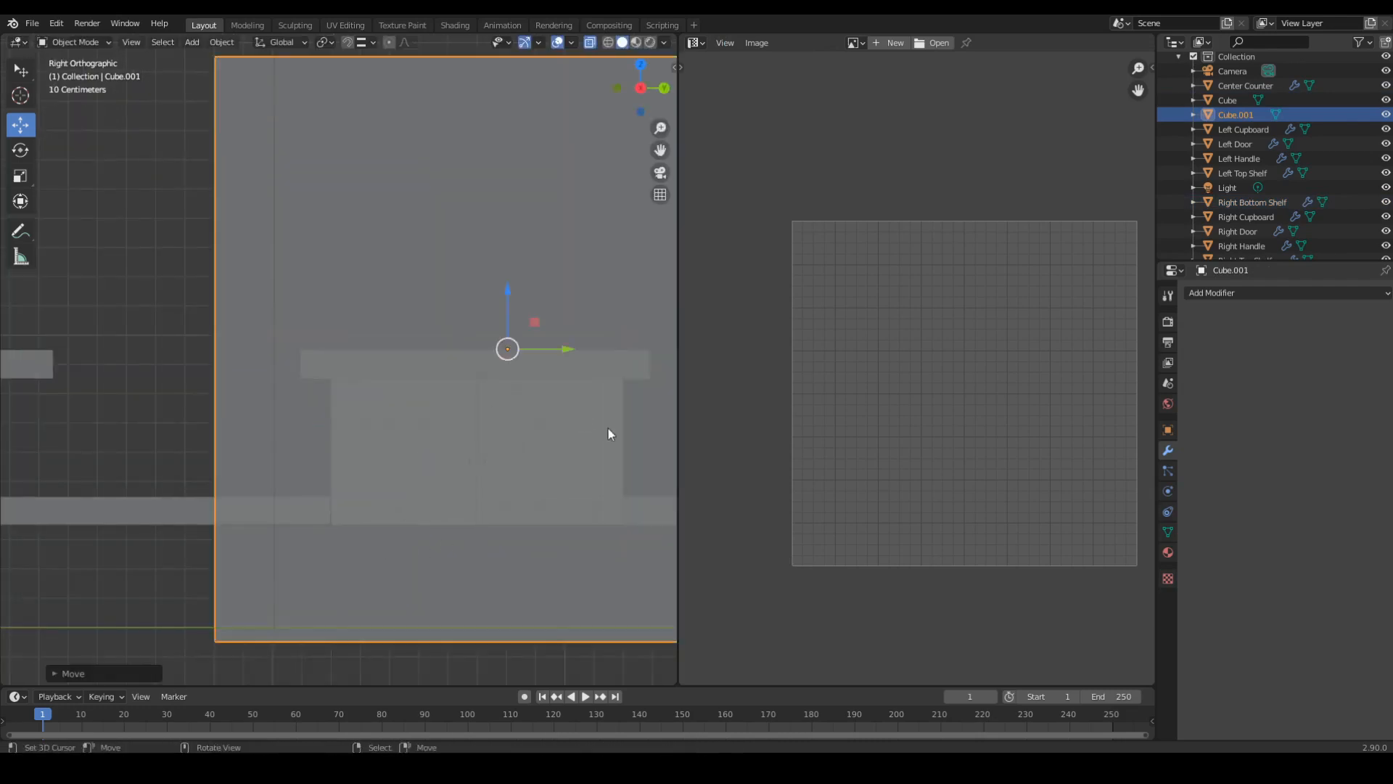
# Select only the Center Counter's underside face and snap the 3D cursor to its centre.
pyautogui.rightClick(476, 368)
pyautogui.press('Tab')
pyautogui.moveTo(481, 411); pyautogui.dragTo(486, 378, button='middle')
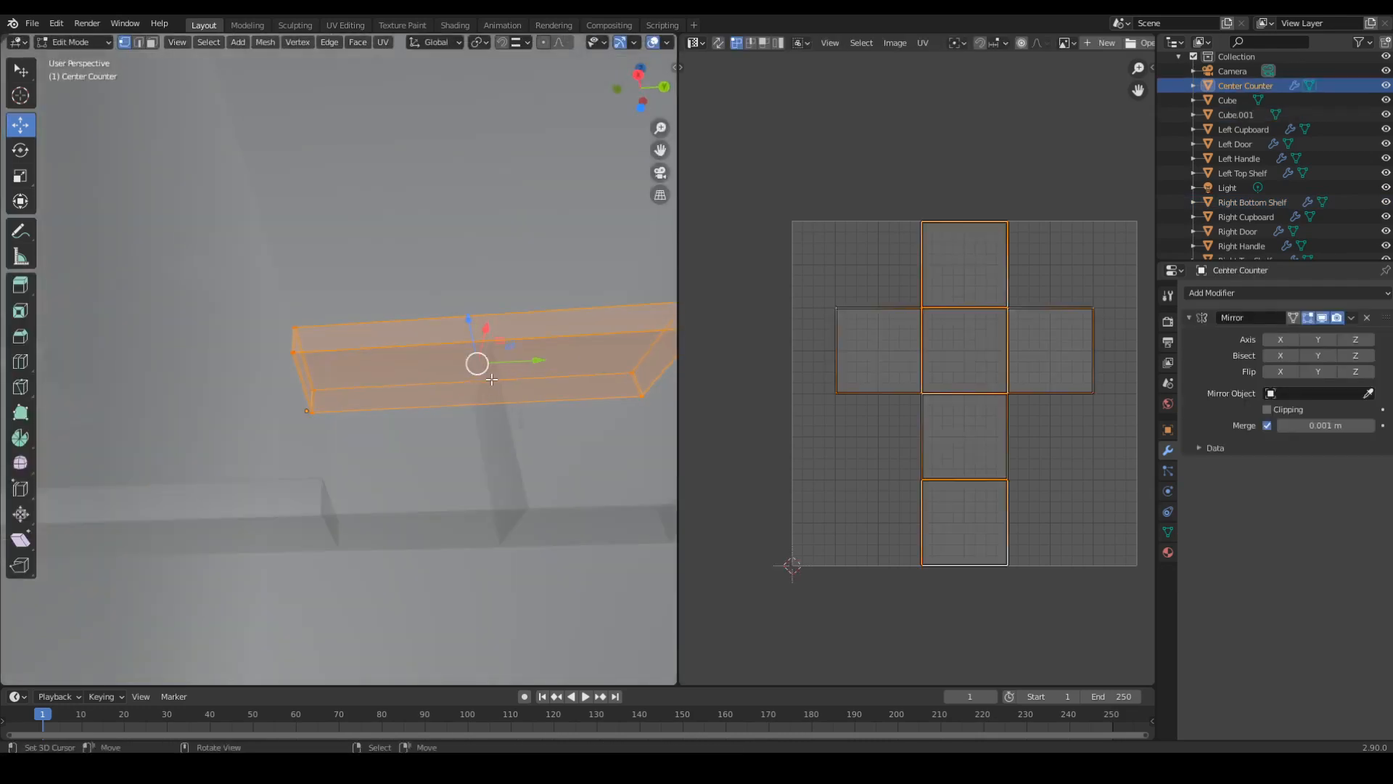
pyautogui.press('3')
pyautogui.hotkey('alt', 'a')
pyautogui.rightClick(483, 387)
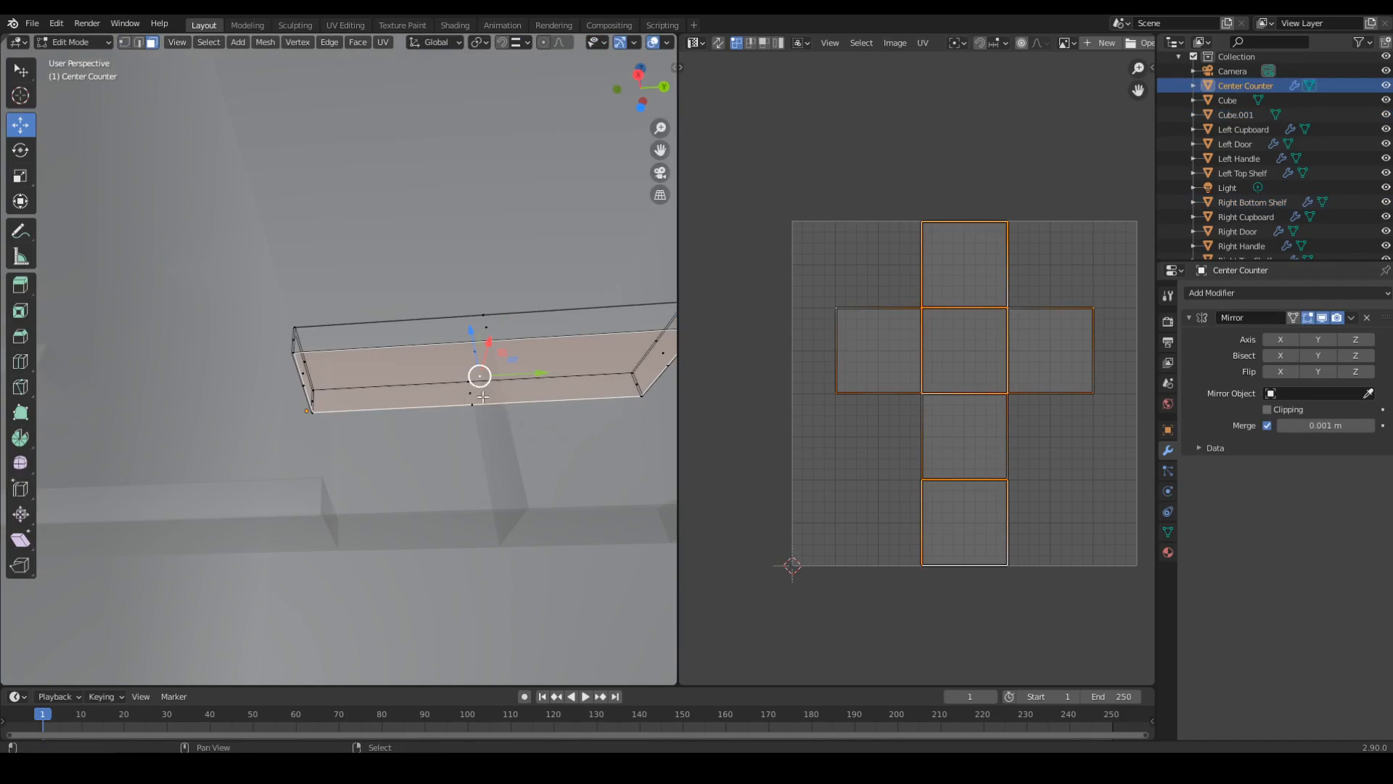
pyautogui.hotkey('ctrl', 'Tab')
pyautogui.click(482, 494)
# Select the new cube in Object Mode and snap it to the 3D cursor under the Center Counter.
pyautogui.scroll(-5, 489, 461)
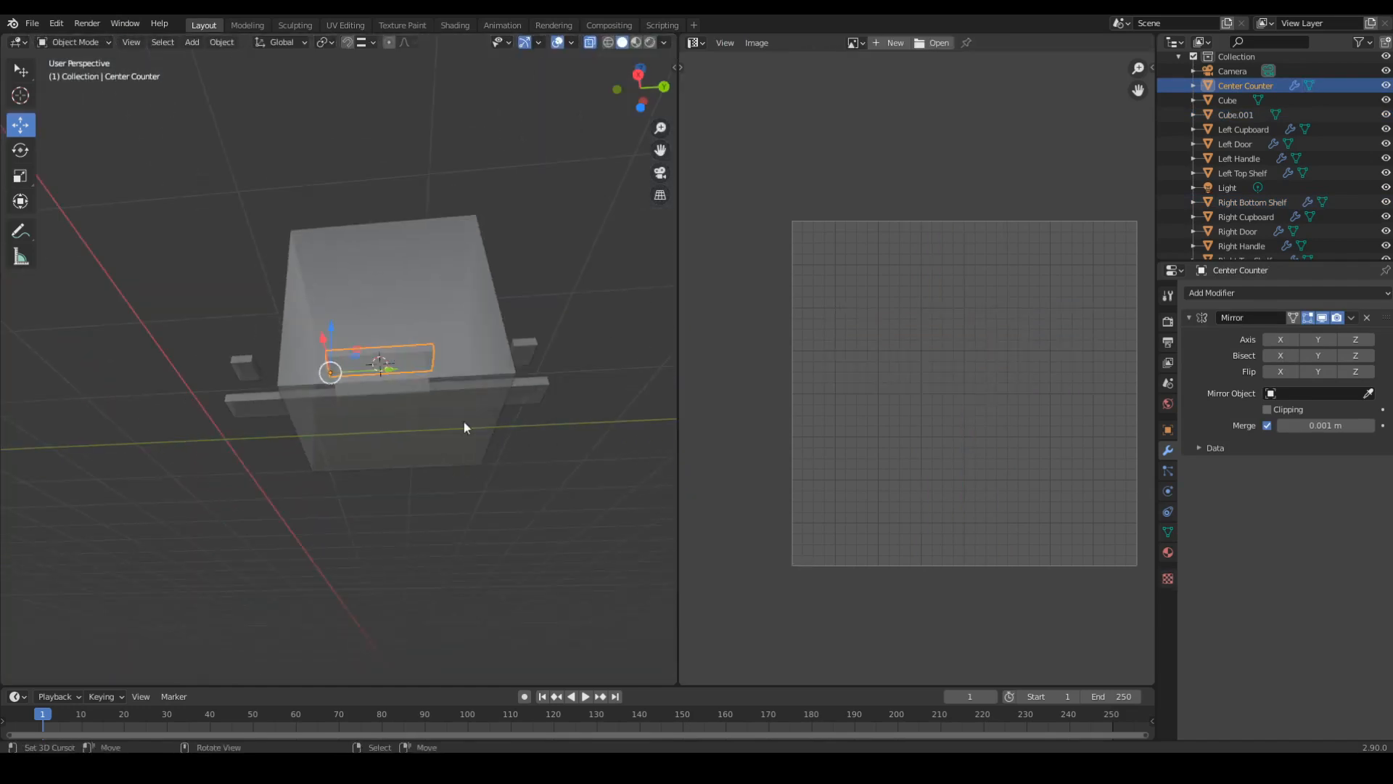
pyautogui.rightClick(464, 421)
pyautogui.hotkey('shift', 's')
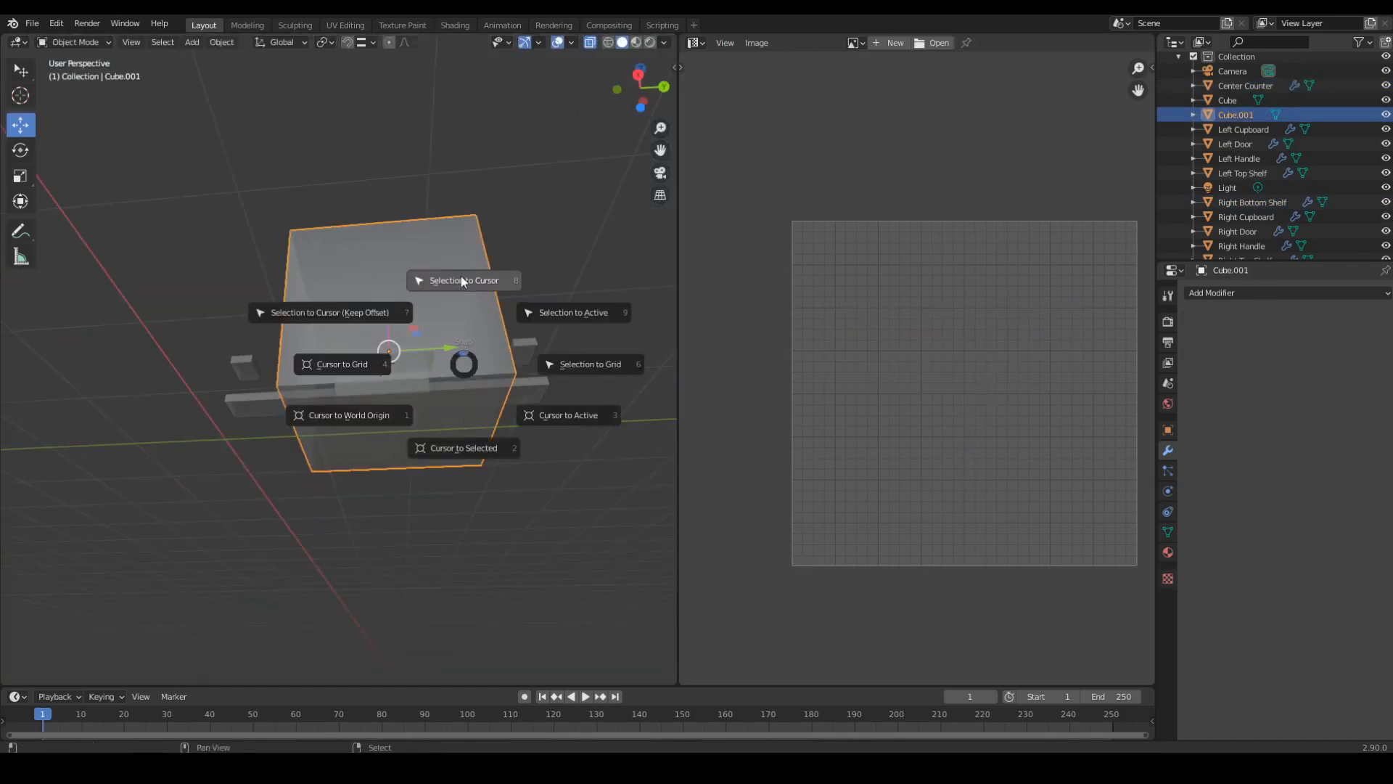
pyautogui.click(462, 280)
# Move the new cube's mesh up 1 m along Z in Edit Mode so its origin sits at its base.
pyautogui.press('KP_1')
pyautogui.press('KP_Decimal')
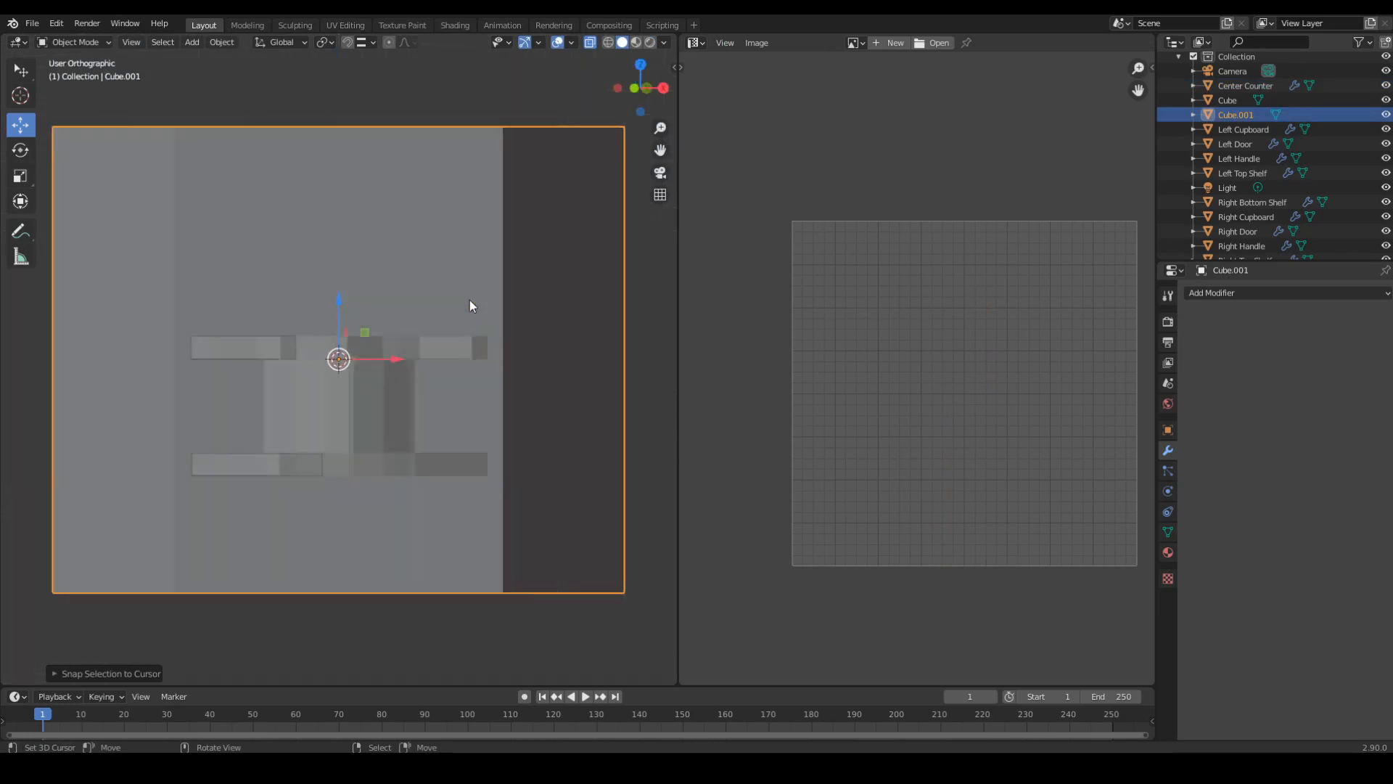
pyautogui.press('KP_3')
pyautogui.press('Tab')
pyautogui.write('gz')
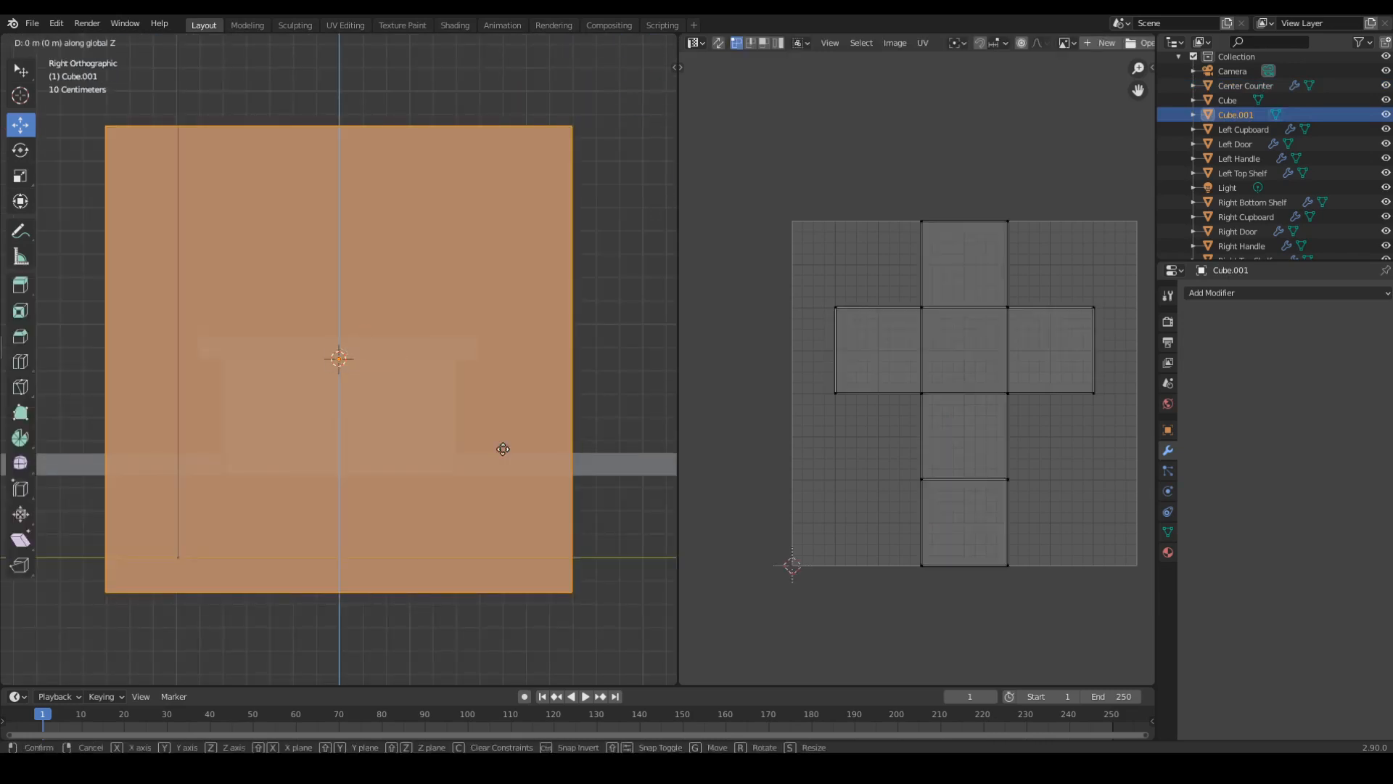
pyautogui.write('1')
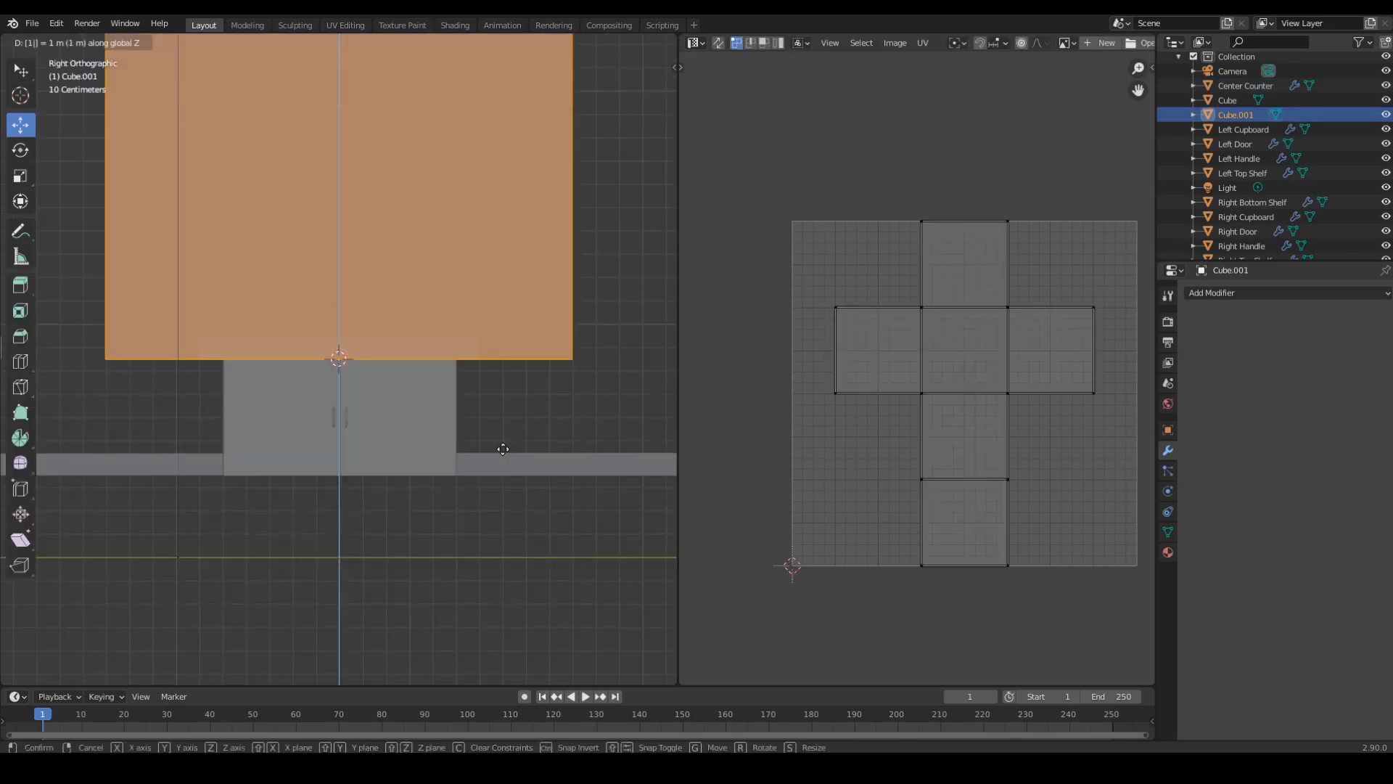
pyautogui.press('Return')
pyautogui.press('Tab')
# Scale the new cube along Y so its sides line up with the ends of the Center Counter.
pyautogui.keyDown('shift'); pyautogui.moveTo(483, 378); pyautogui.dragTo(498, 453, button='middle'); pyautogui.keyUp('shift')
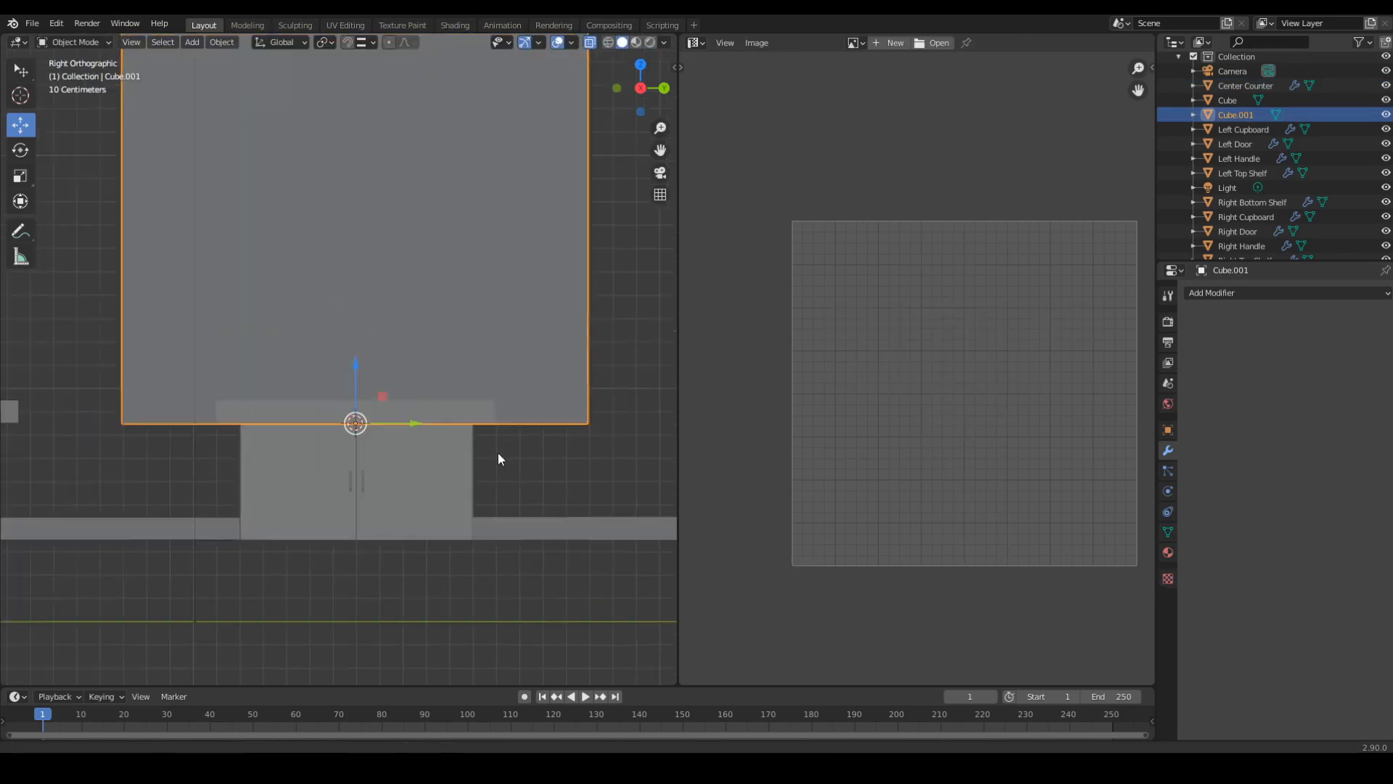
pyautogui.press('s')
pyautogui.press('y')
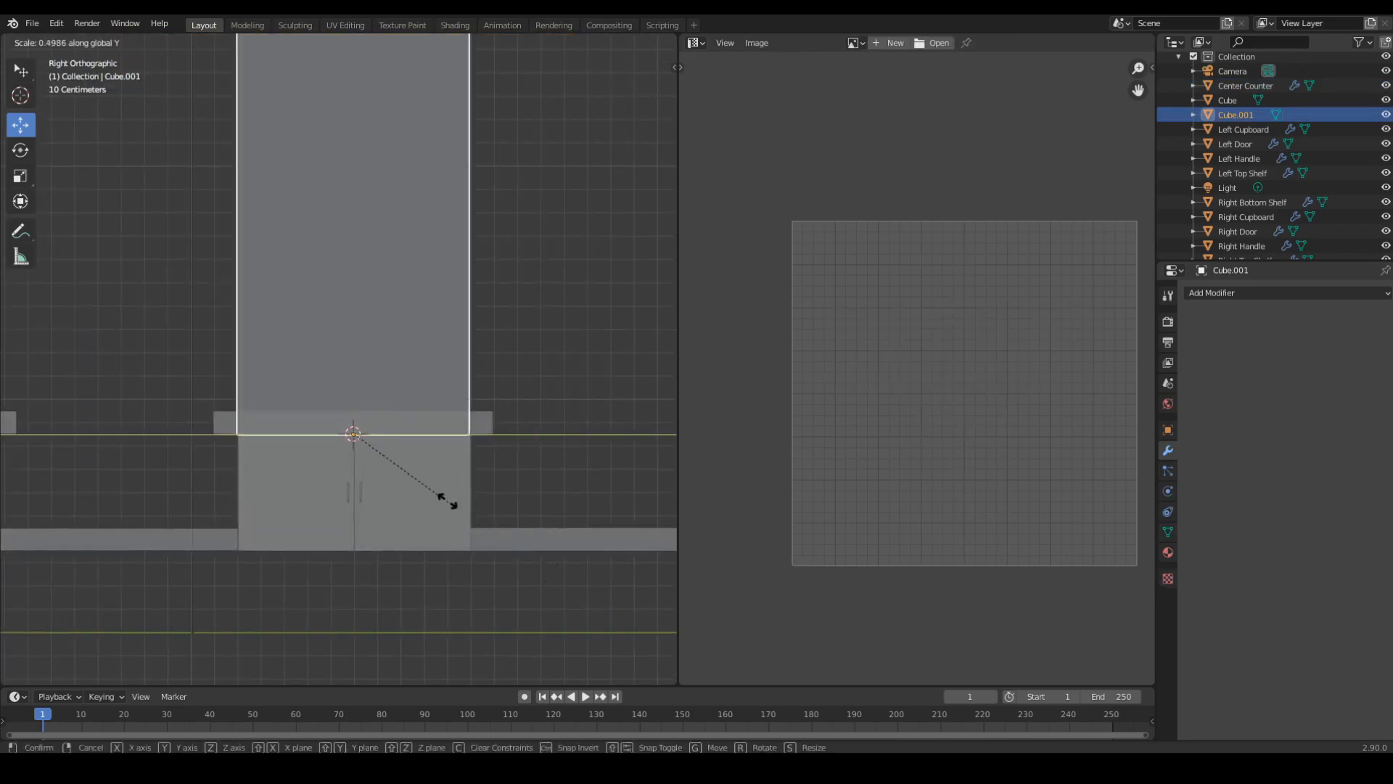
pyautogui.click(669, 617)
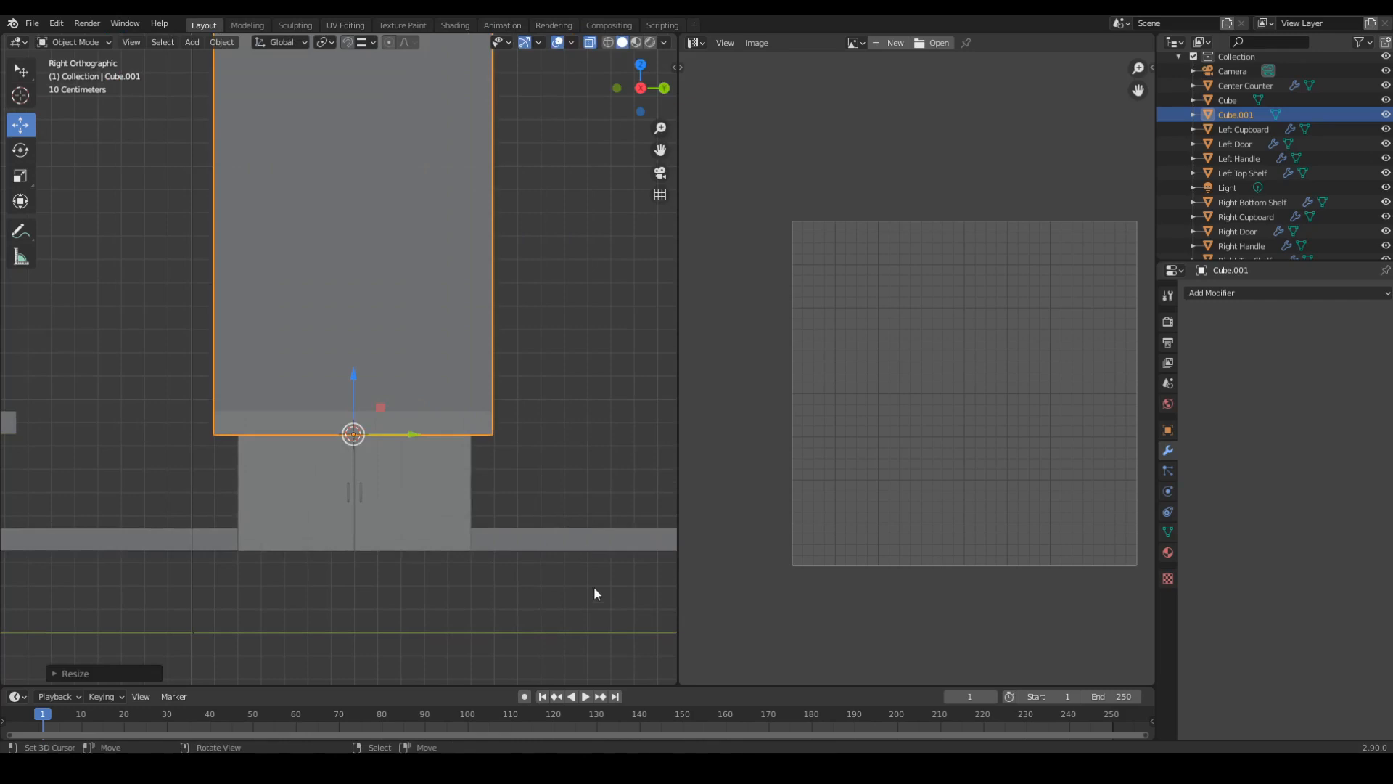
# Scale the new cube down along Z until its height matches the Center Counter's thickness.
pyautogui.press('s')
pyautogui.press('z')
pyautogui.click(406, 427)
pyautogui.press('s')
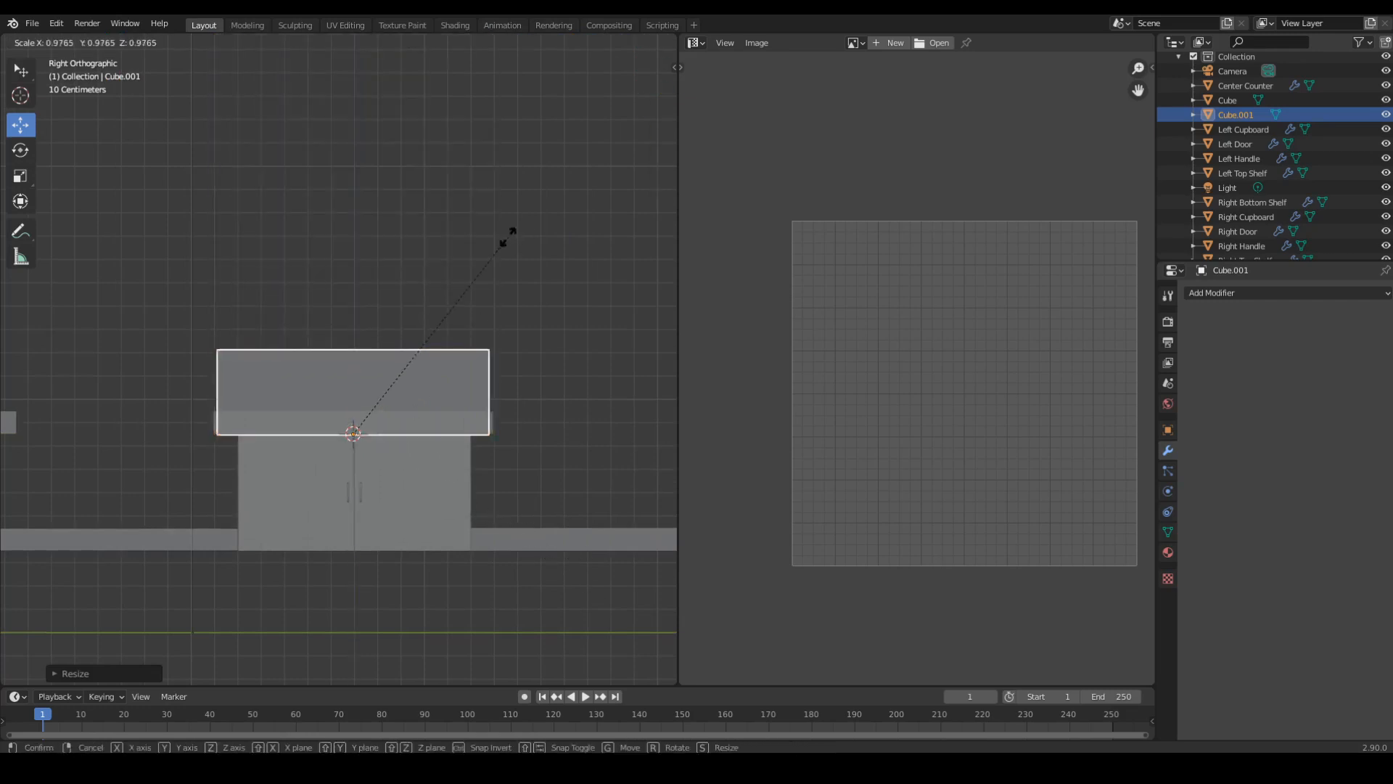
pyautogui.press('z')
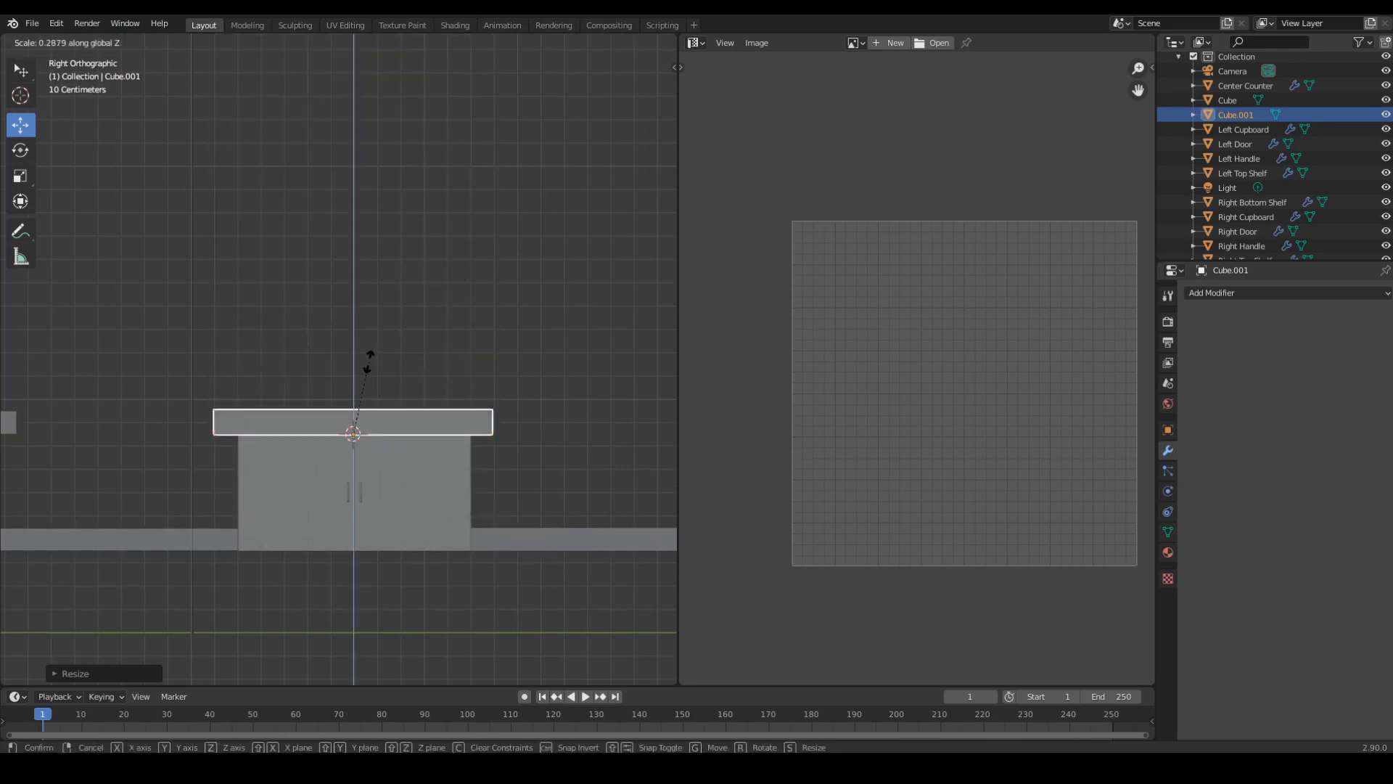
pyautogui.click(368, 361)
# Scale the new cube along X in the top orthographic view to match the Center Counter's depth.
pyautogui.press('KP_0')
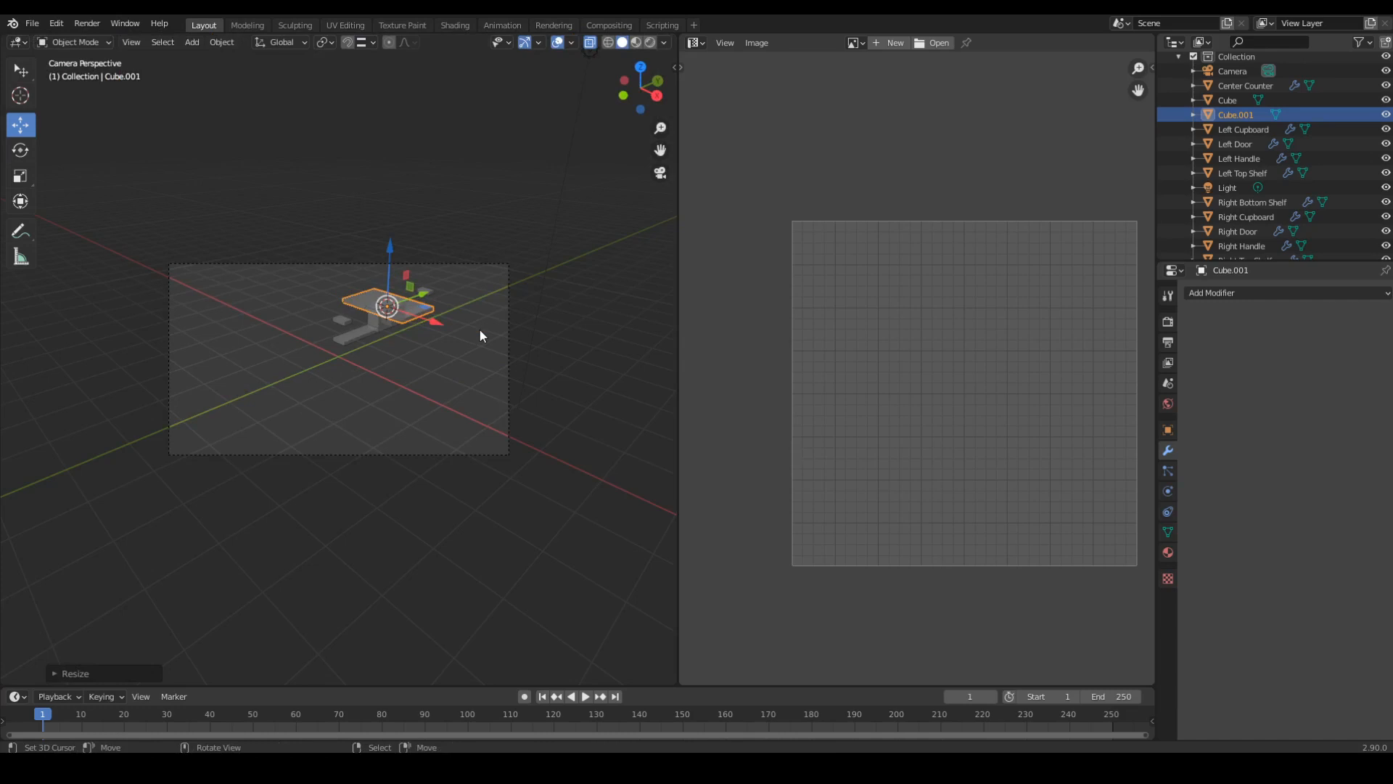
pyautogui.press('KP_3')
pyautogui.press('KP_7')
pyautogui.press('s')
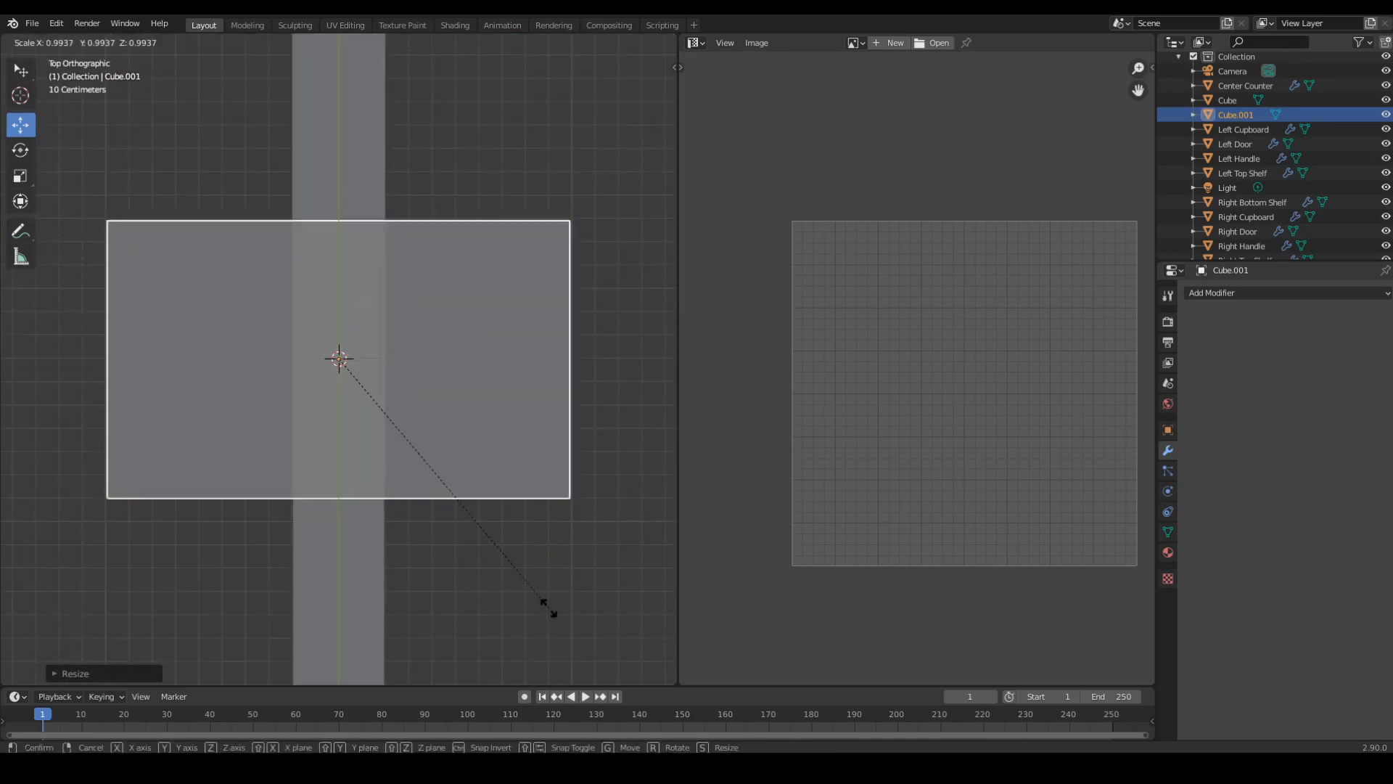
pyautogui.press('x')
pyautogui.click(411, 481)
pyautogui.scroll(3, 519, 584)
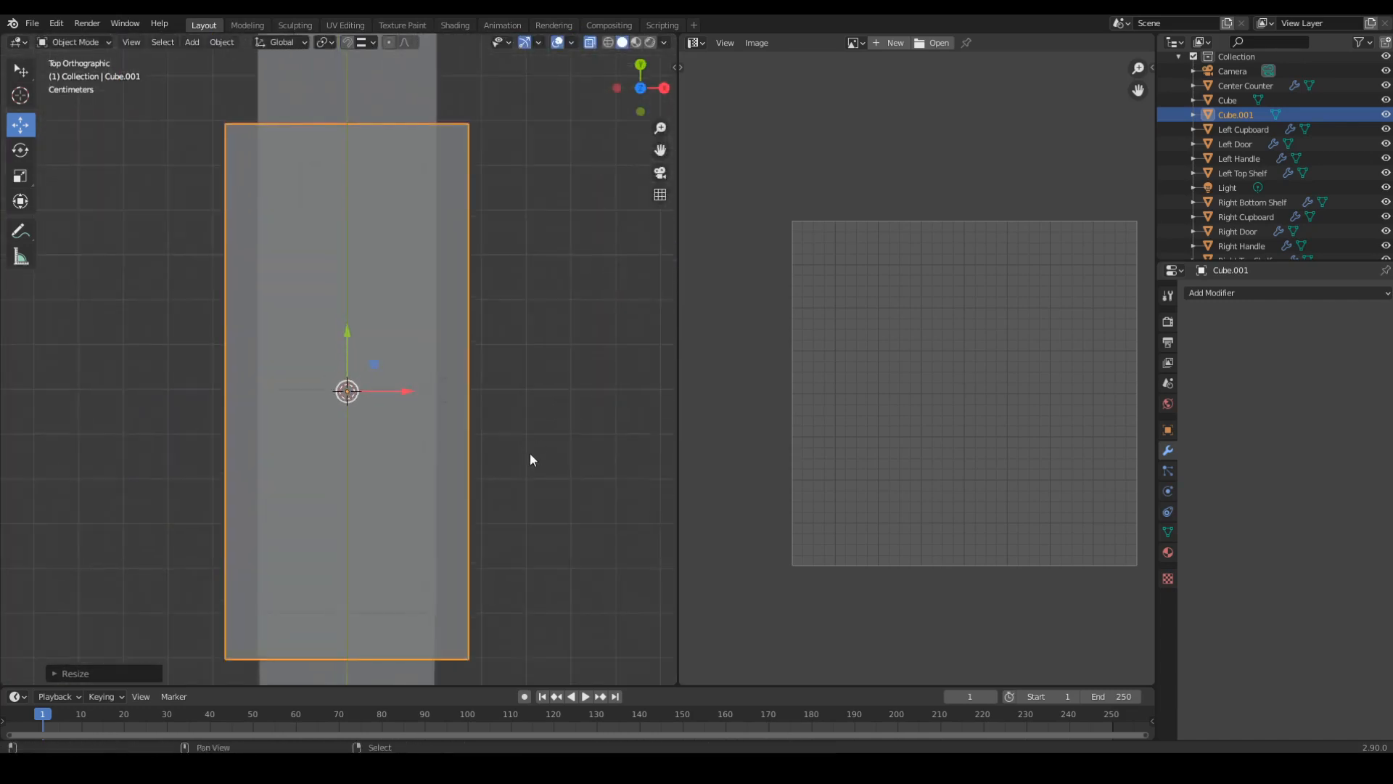
pyautogui.keyDown('shift'); pyautogui.moveTo(530, 454); pyautogui.dragTo(523, 518, button='middle'); pyautogui.keyUp('shift')
pyautogui.press('s')
pyautogui.press('x')
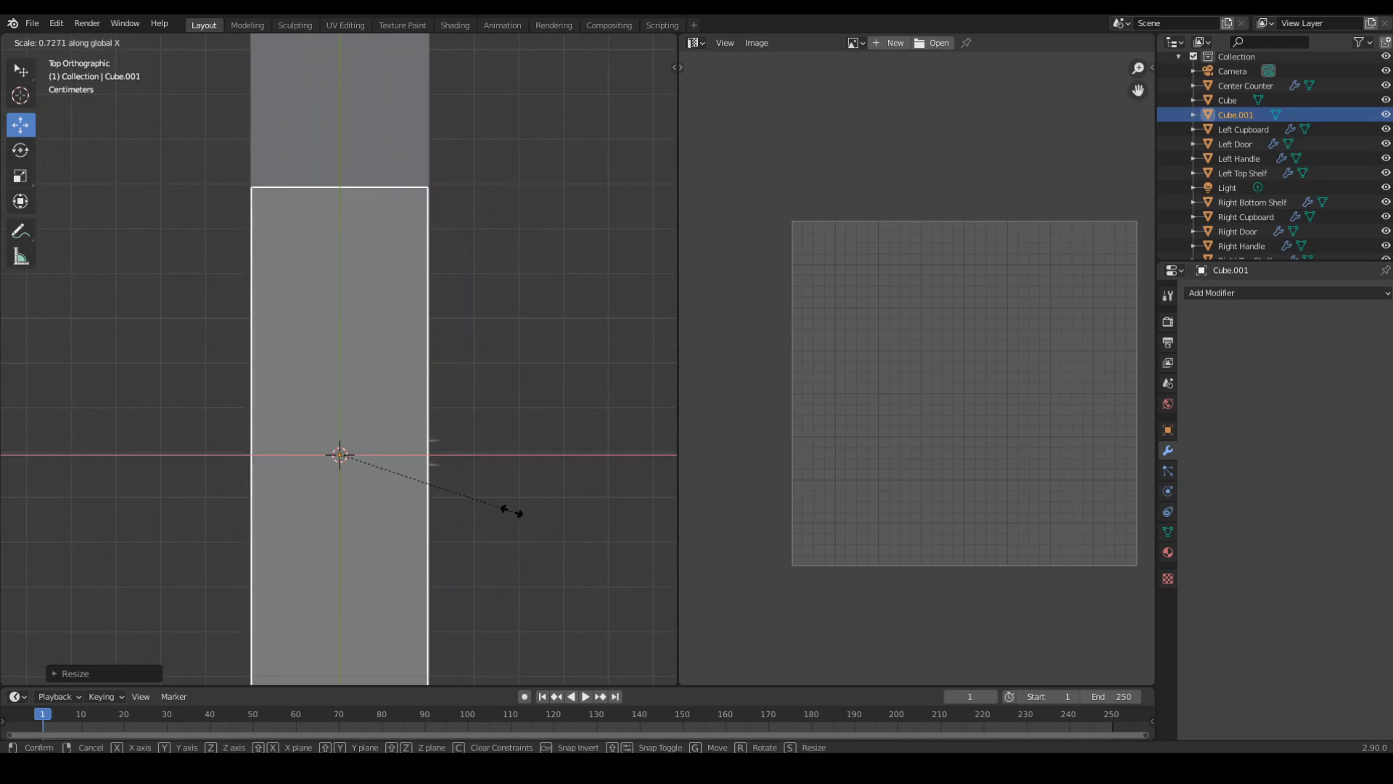
pyautogui.click(513, 512)
# Fine-tune the new cube's X and Y scale so its edges meet the Center Counter's corner exactly.
pyautogui.scroll(5, 525, 404)
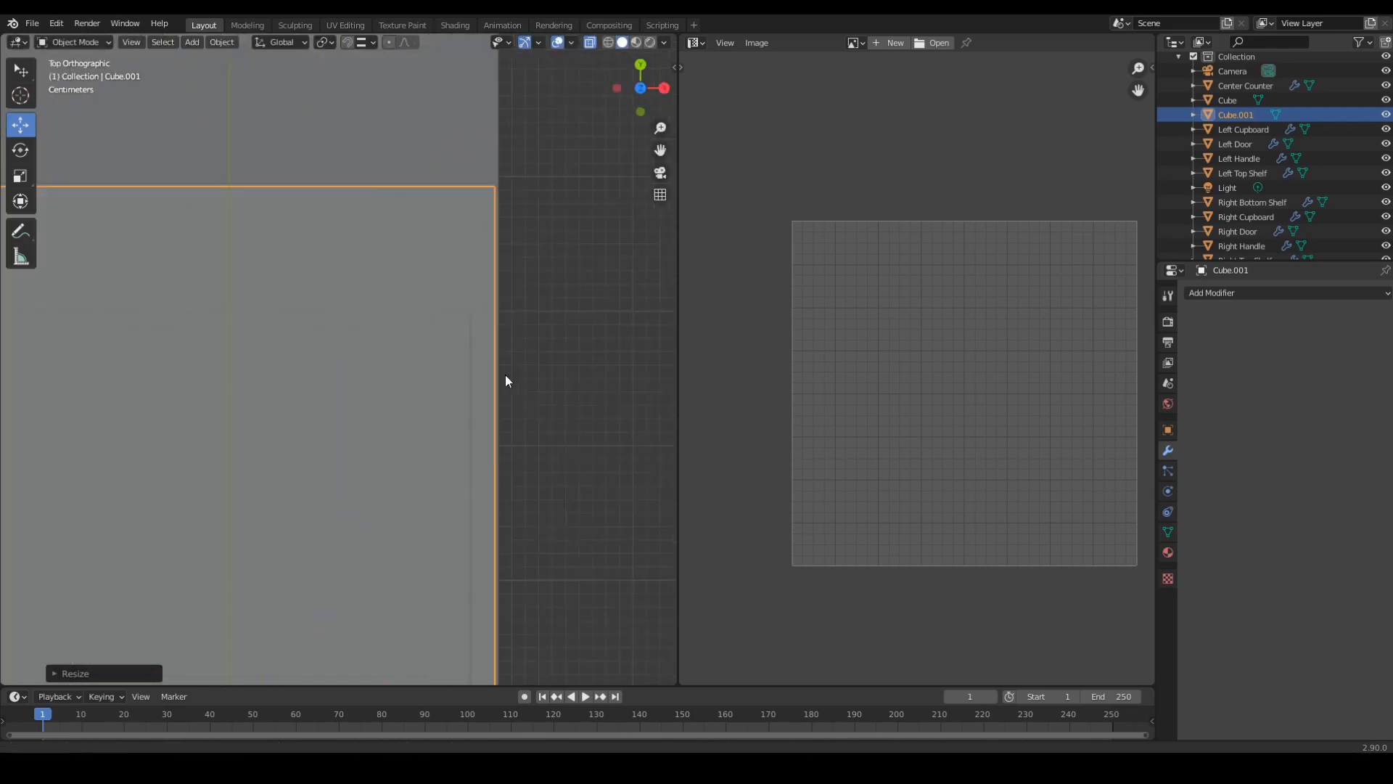
pyautogui.scroll(1, 507, 378)
pyautogui.keyDown('shift'); pyautogui.moveTo(511, 416); pyautogui.dragTo(417, 569, button='middle'); pyautogui.keyUp('shift')
pyautogui.scroll(5, 508, 359)
pyautogui.keyDown('shift'); pyautogui.moveTo(509, 354); pyautogui.dragTo(339, 383, button='middle'); pyautogui.keyUp('shift')
pyautogui.press('s')
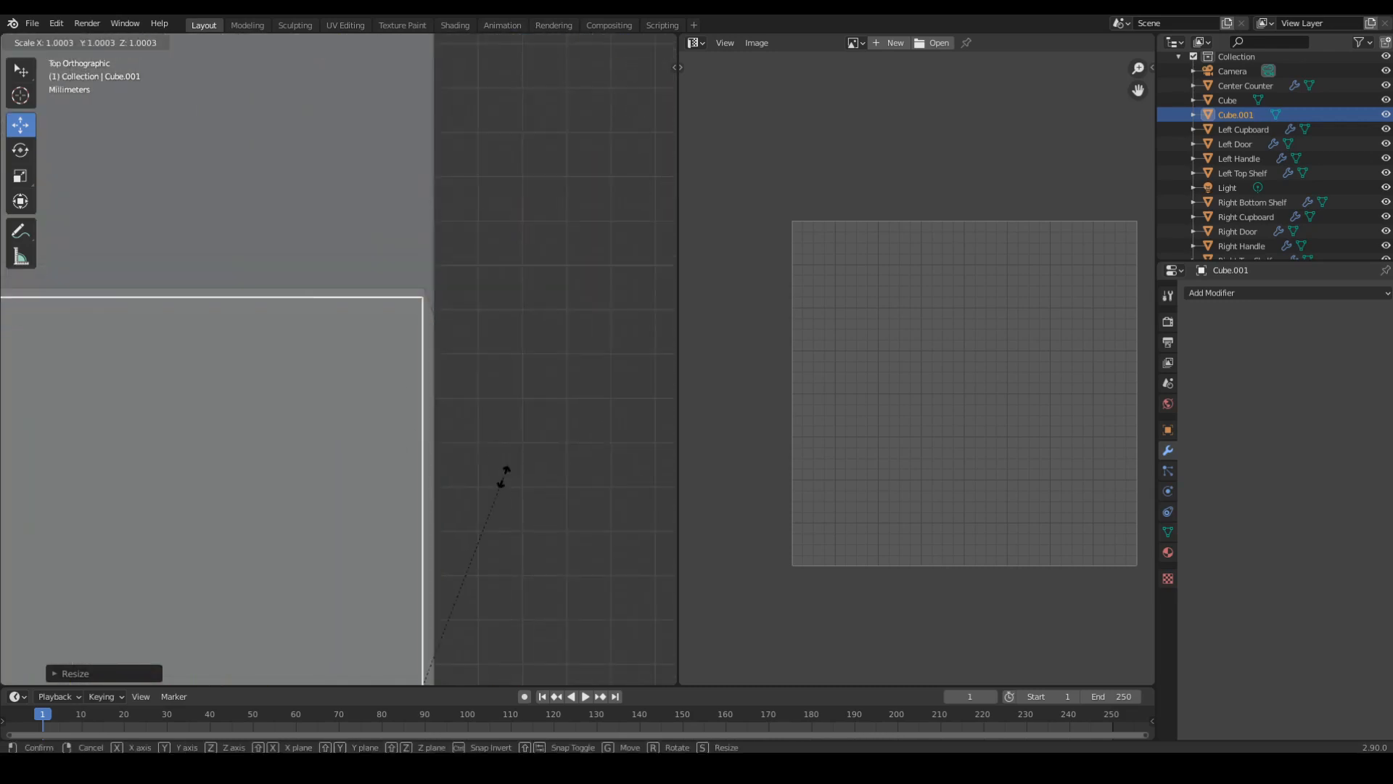
pyautogui.press('x')
pyautogui.click(596, 417)
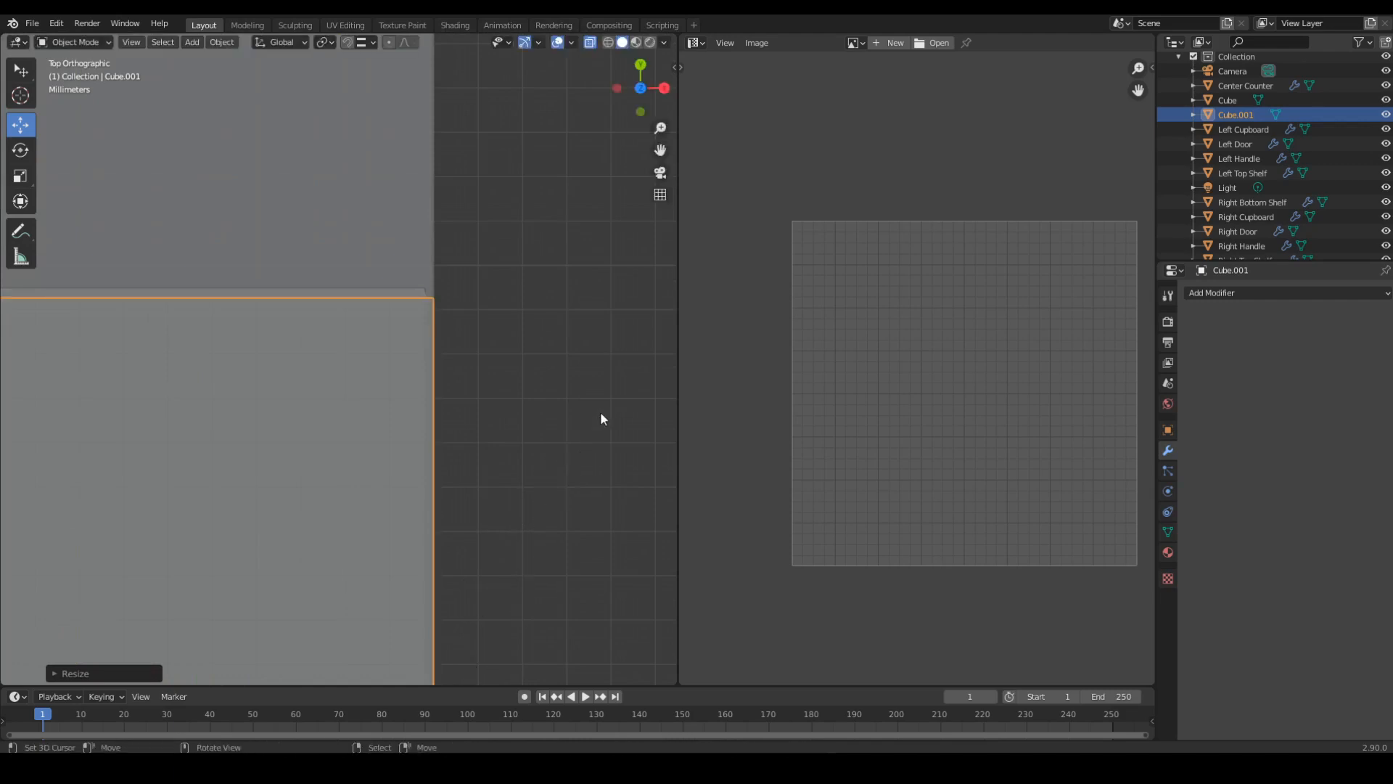
pyautogui.press('s')
pyautogui.press('y')
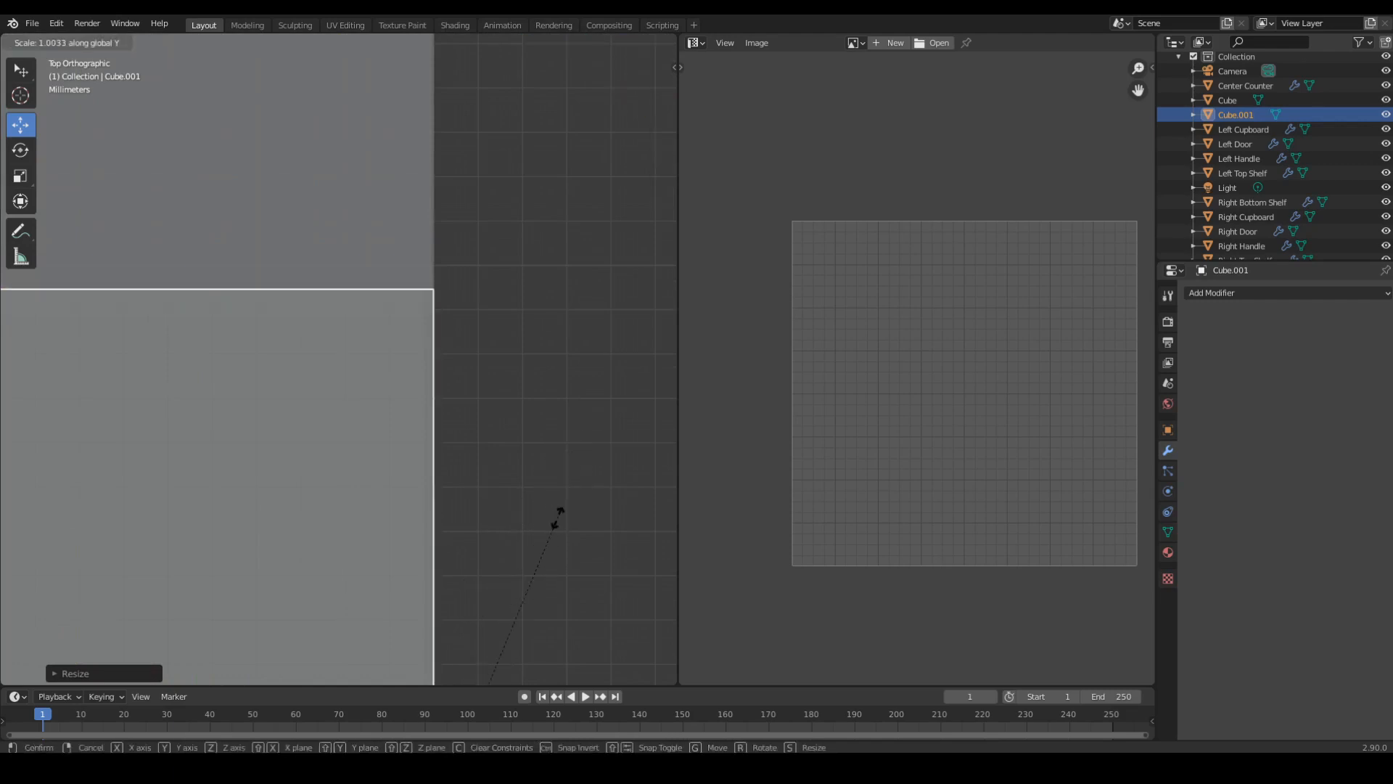
pyautogui.click(596, 477)
# Apply the rotation and scale of the fitted cube.
pyautogui.press('KP_3')
pyautogui.press('KP_Decimal')
pyautogui.moveTo(597, 477); pyautogui.dragTo(420, 445, button='middle')
pyautogui.hotkey('ctrl', 'a')
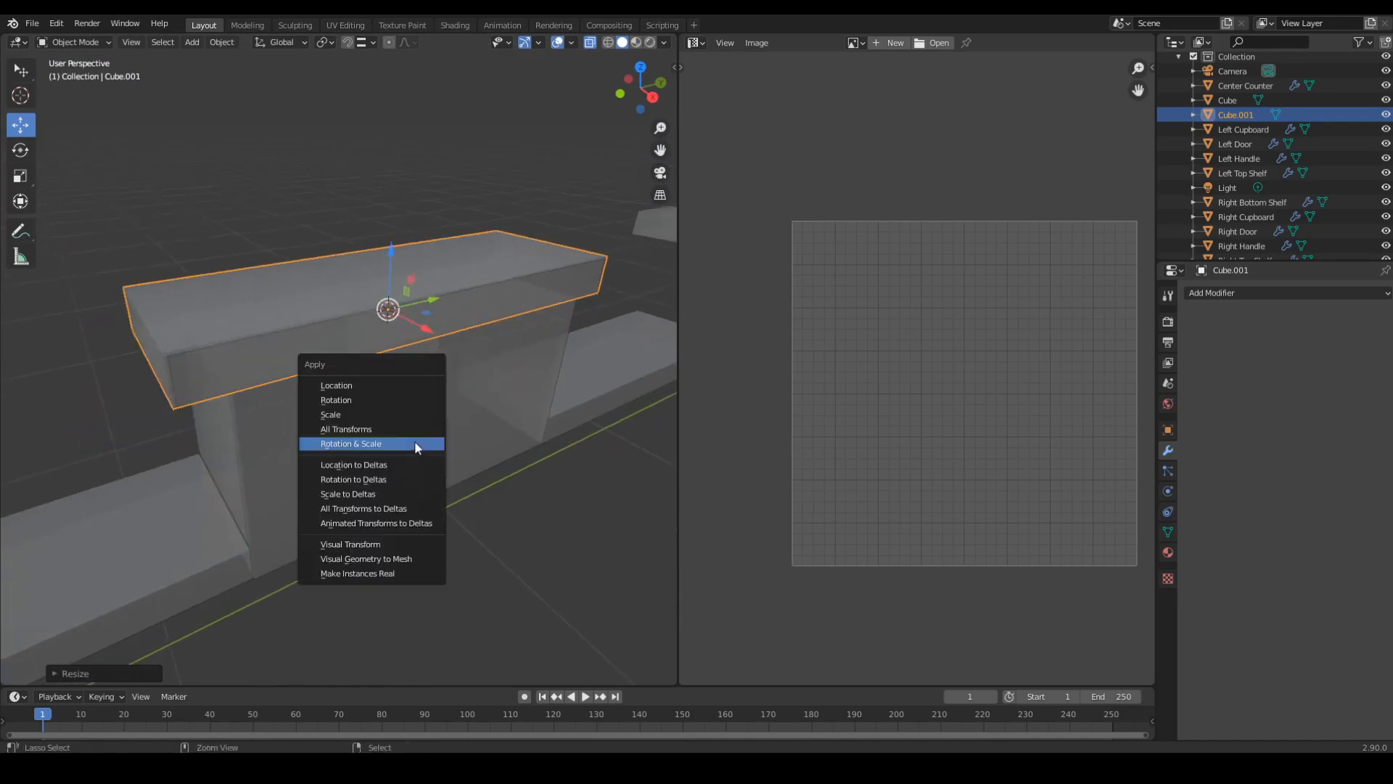
pyautogui.click(344, 444)
# Delete the original Center Counter object, leaving the fitted cube in its place.
pyautogui.click(245, 311)
pyautogui.press('x')
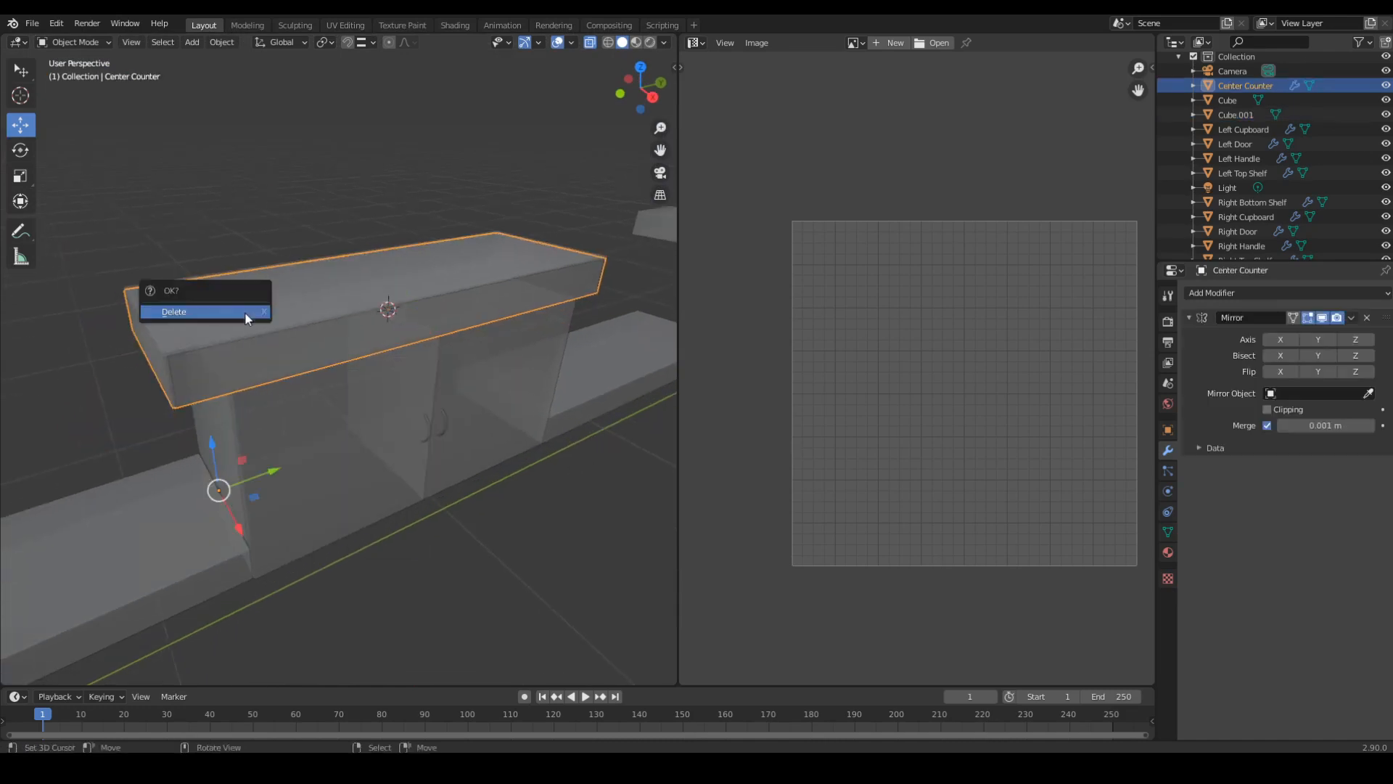
pyautogui.click(248, 314)
# Bevel all edges of the new countertop cube in Edit Mode with a single segment about 0.002 m wide.
pyautogui.rightClick(330, 347)
pyautogui.press('Tab')
pyautogui.press('Tab')
pyautogui.rightClick(262, 288)
pyautogui.press('Tab')
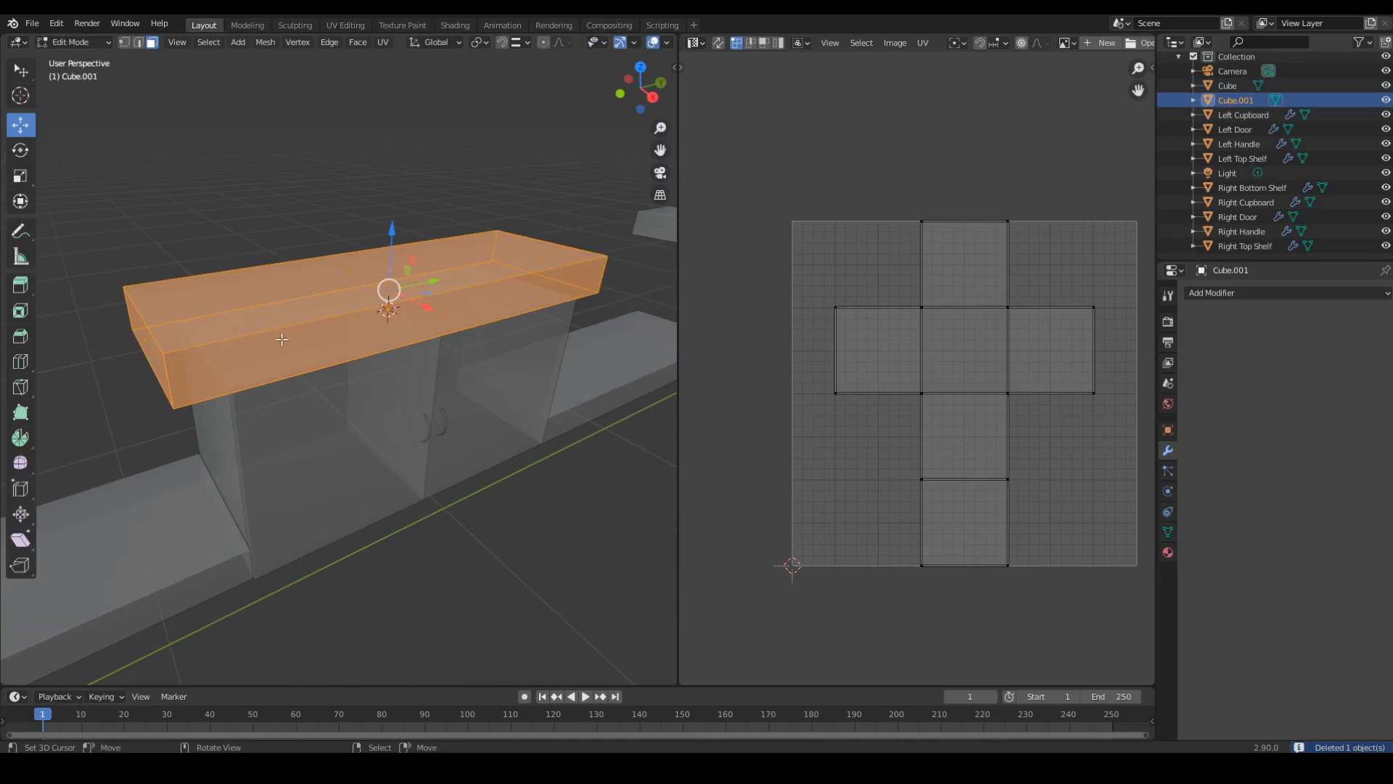
pyautogui.moveTo(277, 338); pyautogui.dragTo(341, 361, button='middle')
pyautogui.scroll(4, 342, 361)
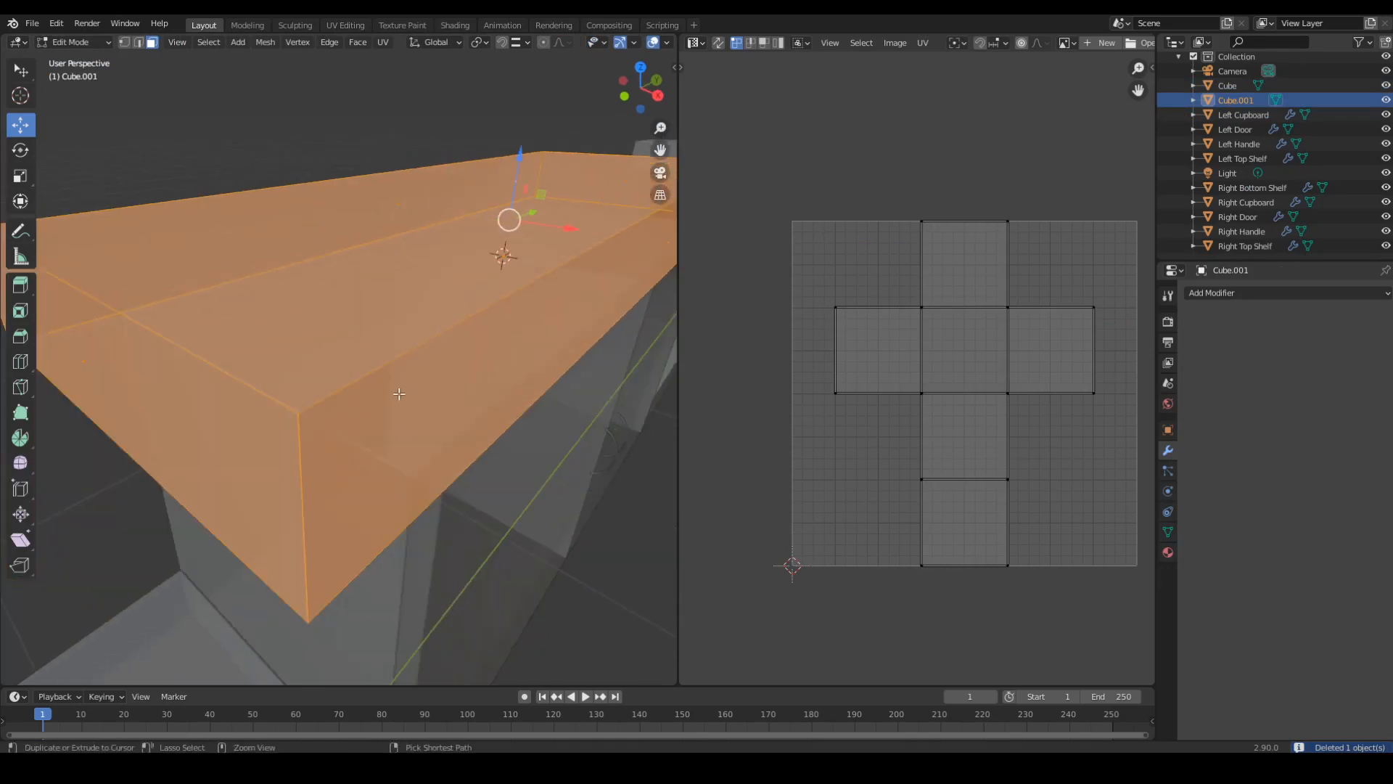
pyautogui.hotkey('ctrl', 'b')
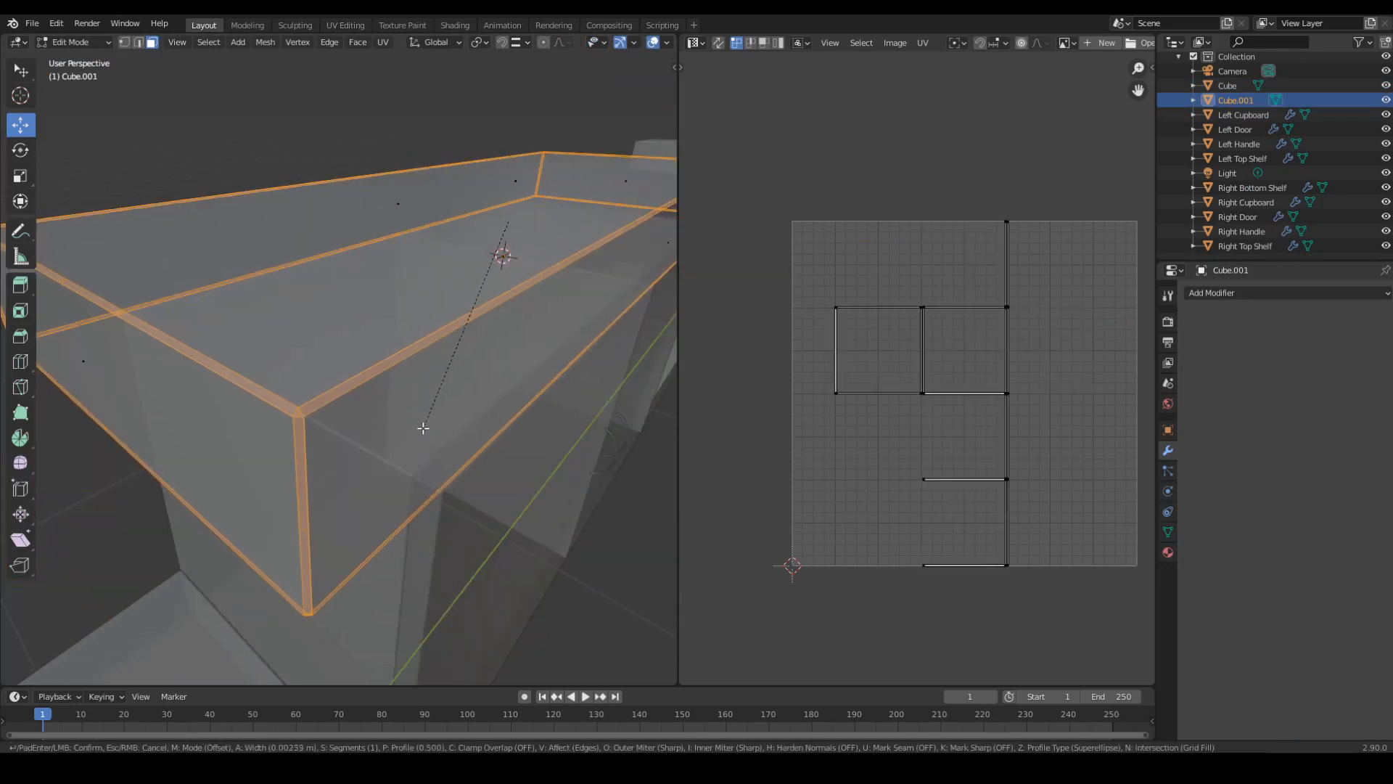
pyautogui.click(421, 432)
# Select the countertop's underside face and mark its border edges as seams.
pyautogui.scroll(-4, 406, 457)
pyautogui.scroll(2, 418, 450)
pyautogui.rightClick(485, 362)
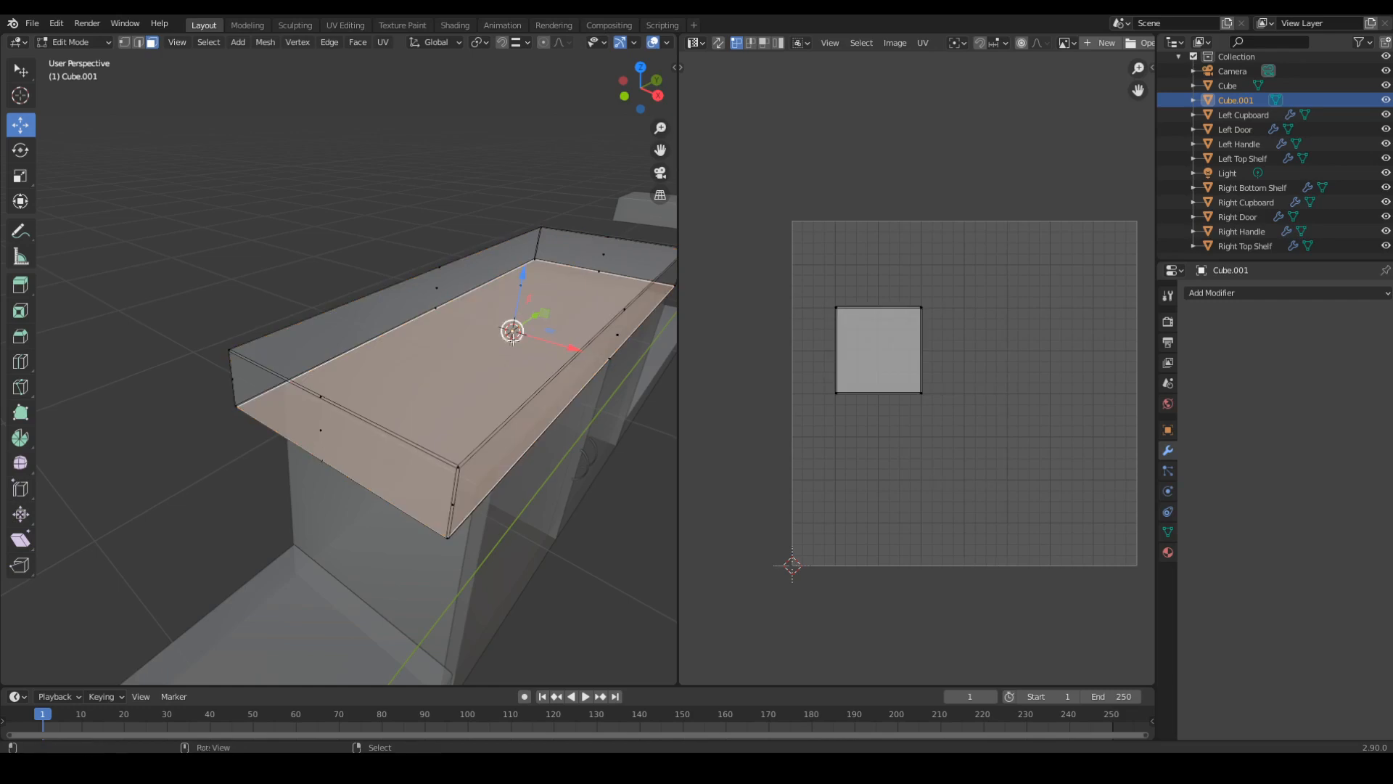
pyautogui.scroll(1, 502, 344)
pyautogui.rightClick(498, 347)
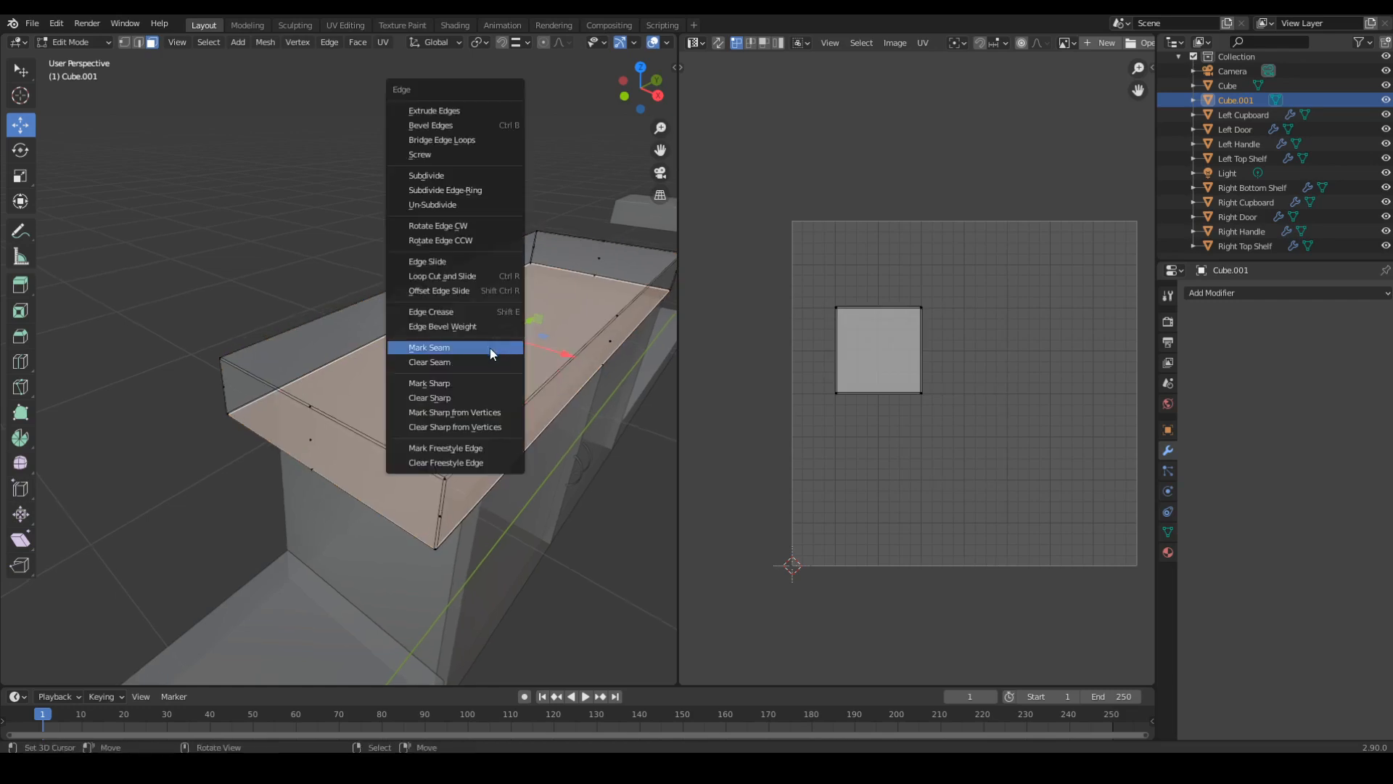
pyautogui.click(490, 347)
# Mark the edge loop around one short end of the countertop as a seam.
pyautogui.press('2')
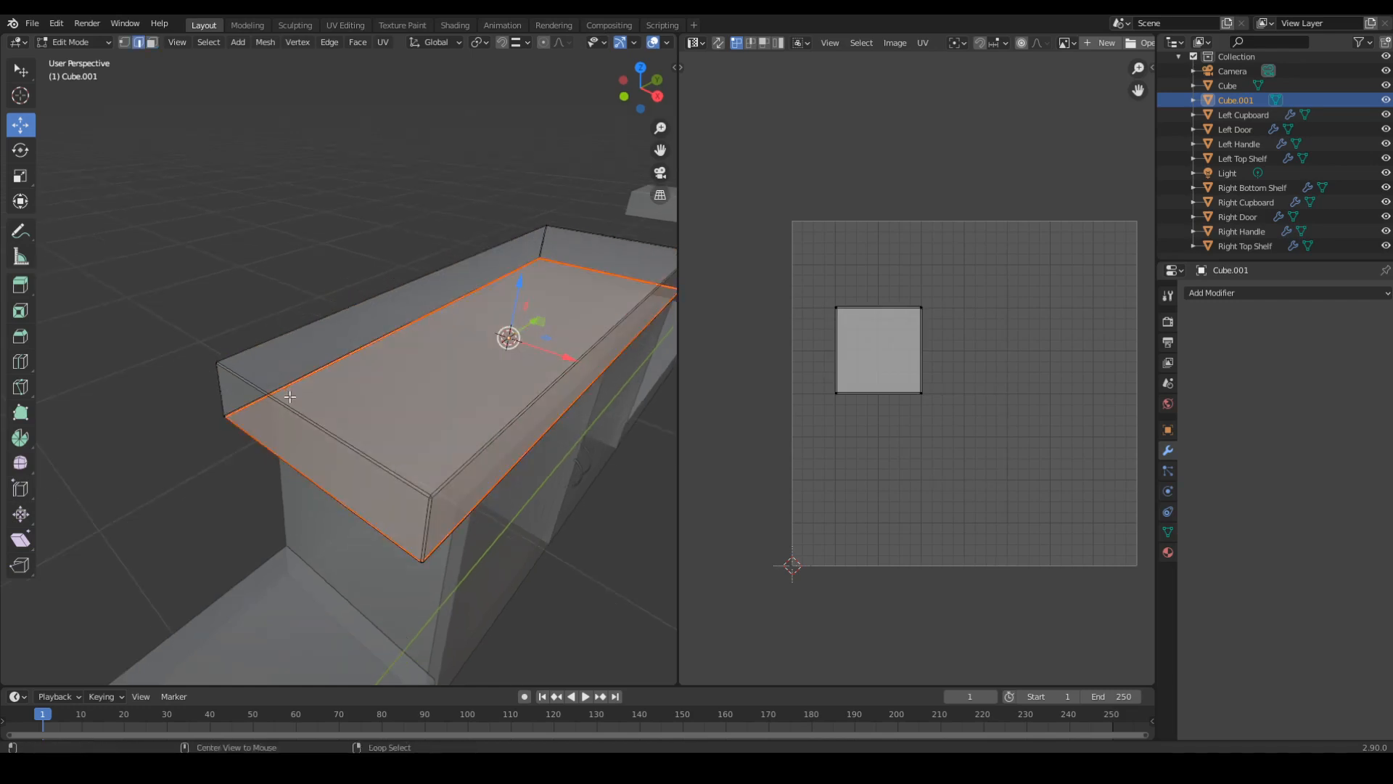
pyautogui.keyDown('alt'); pyautogui.click(289, 398); pyautogui.keyUp('alt')
pyautogui.rightClick(527, 335)
pyautogui.click(527, 335)
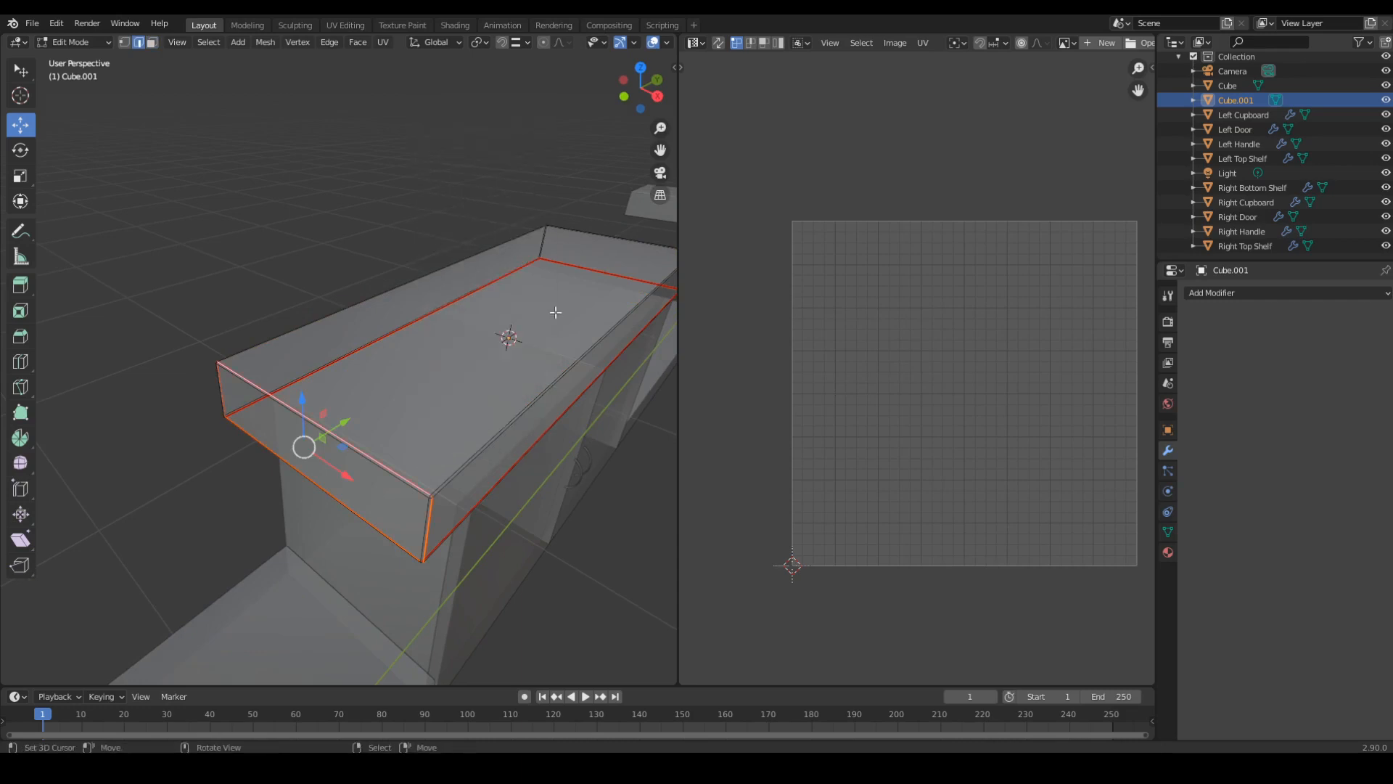
# Mark the edge loop around the opposite short end of the countertop as a seam.
pyautogui.moveTo(605, 233); pyautogui.dragTo(523, 435, button='middle')
pyautogui.keyDown('alt'); pyautogui.click(607, 418); pyautogui.keyUp('alt')
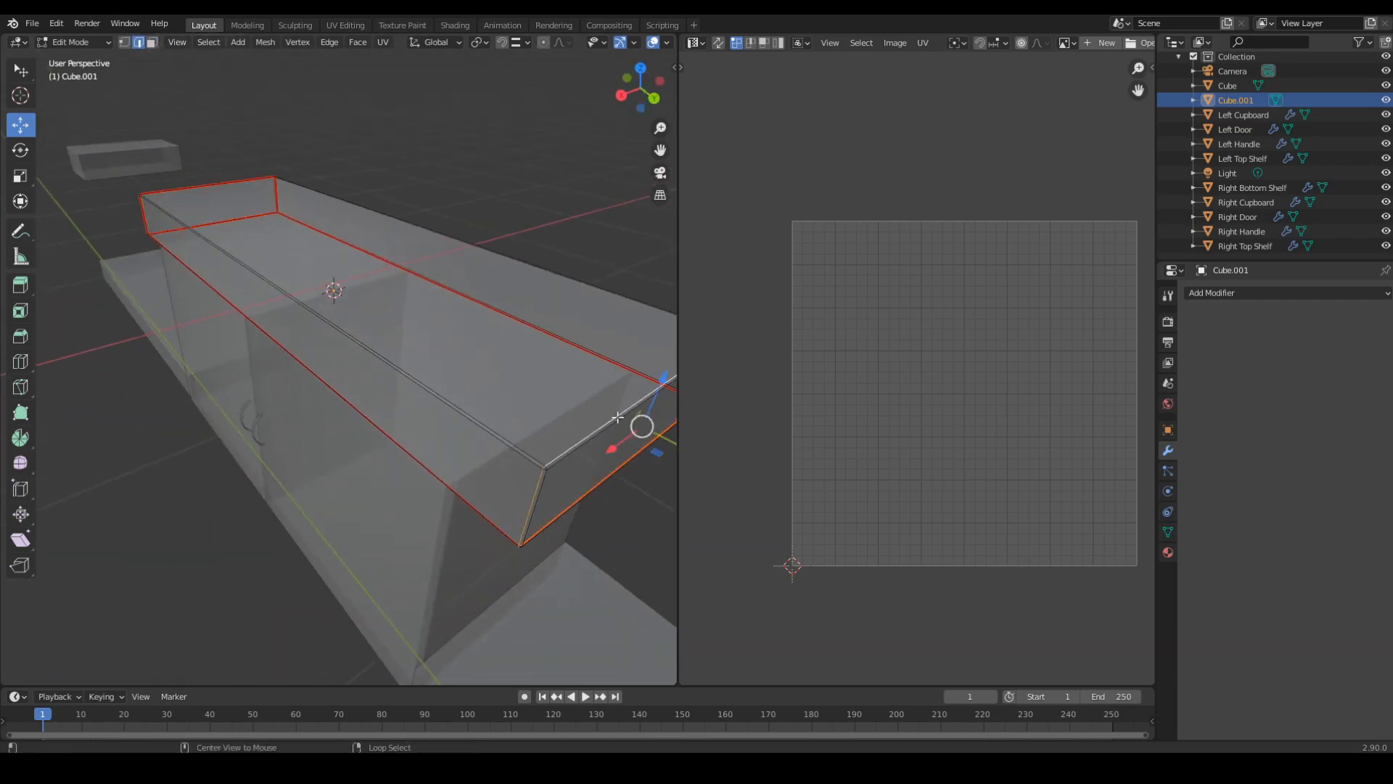
pyautogui.keyDown('shift'); pyautogui.moveTo(613, 412); pyautogui.dragTo(588, 409, button='middle'); pyautogui.keyUp('shift')
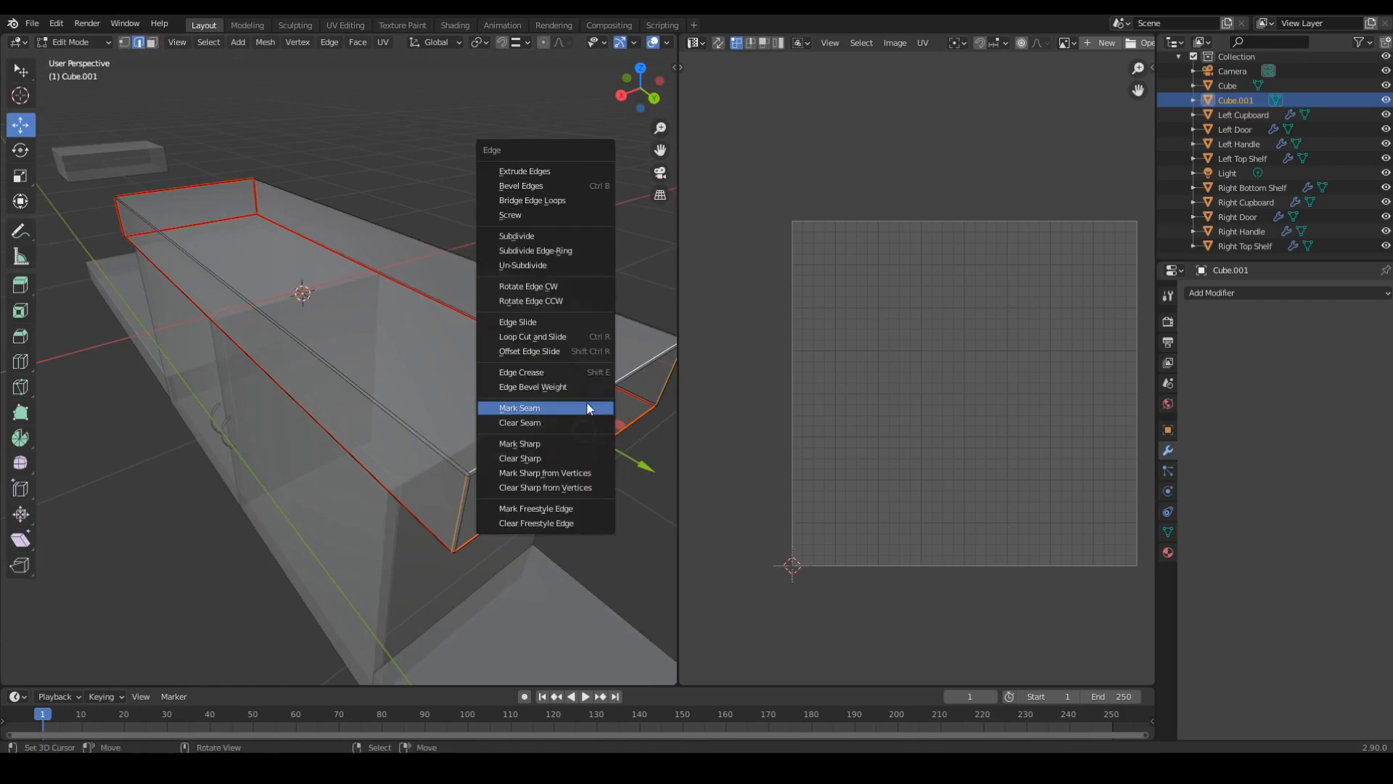
pyautogui.click(589, 409)
# Clear the seams from the edge loops around both short ends of the countertop.
pyautogui.moveTo(585, 429); pyautogui.dragTo(270, 331, button='middle')
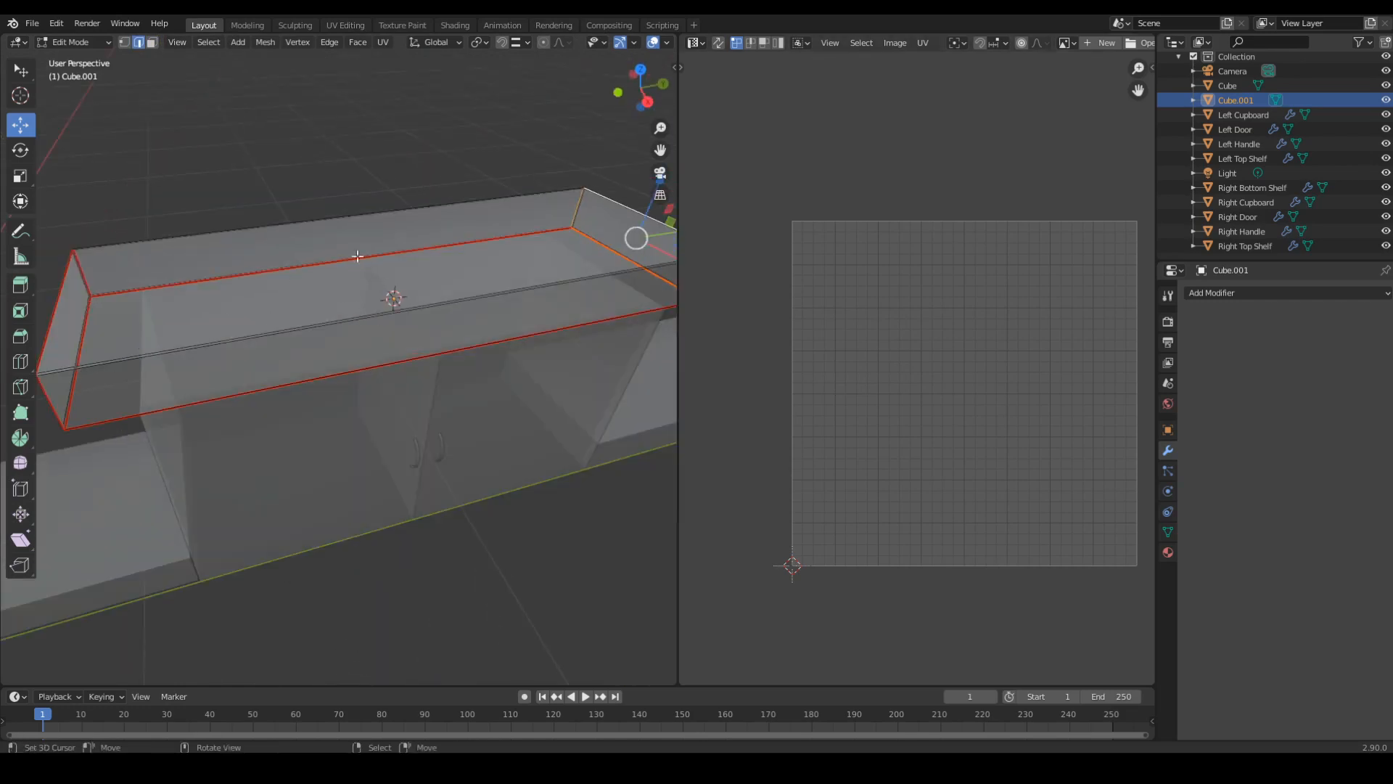
pyautogui.scroll(-3, 277, 296)
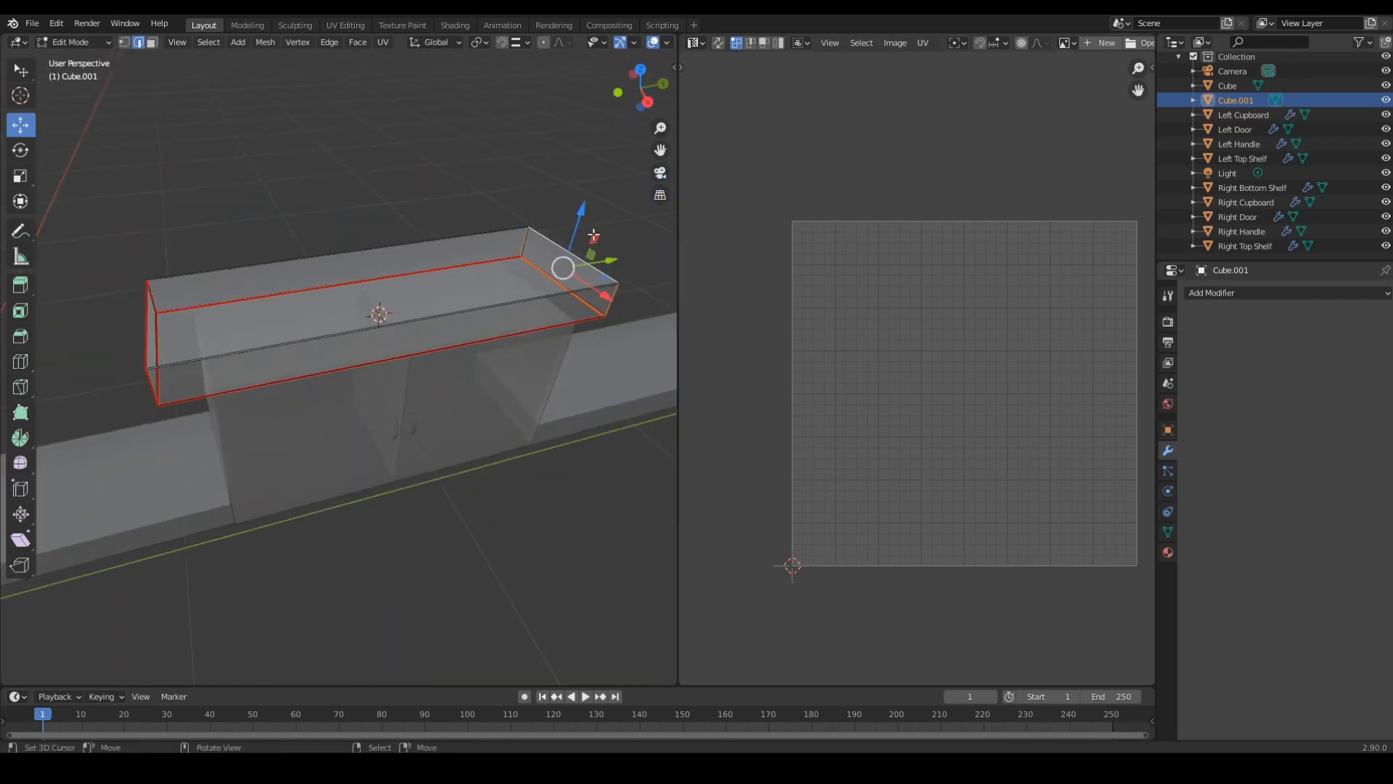
pyautogui.moveTo(192, 371); pyautogui.dragTo(239, 354, button='middle')
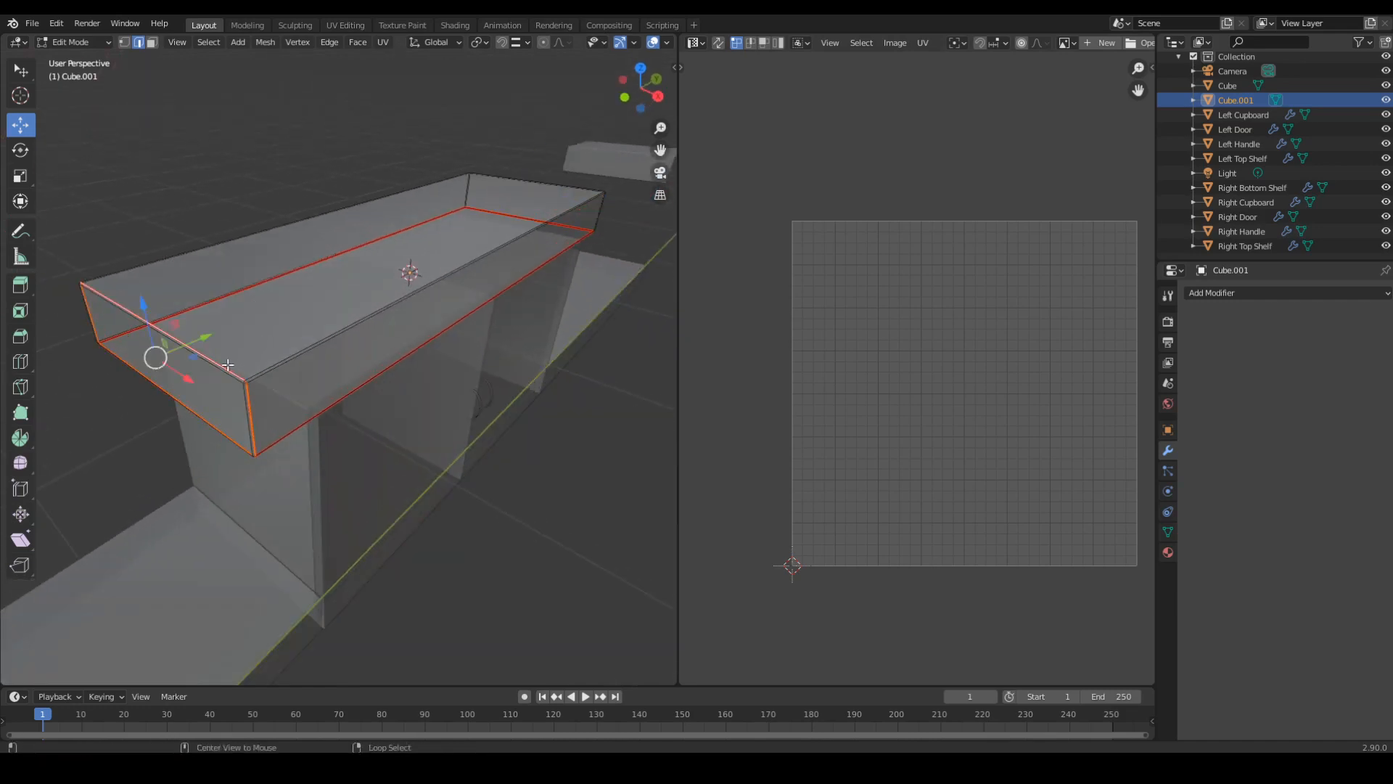
pyautogui.hotkey('ctrl', 'e')
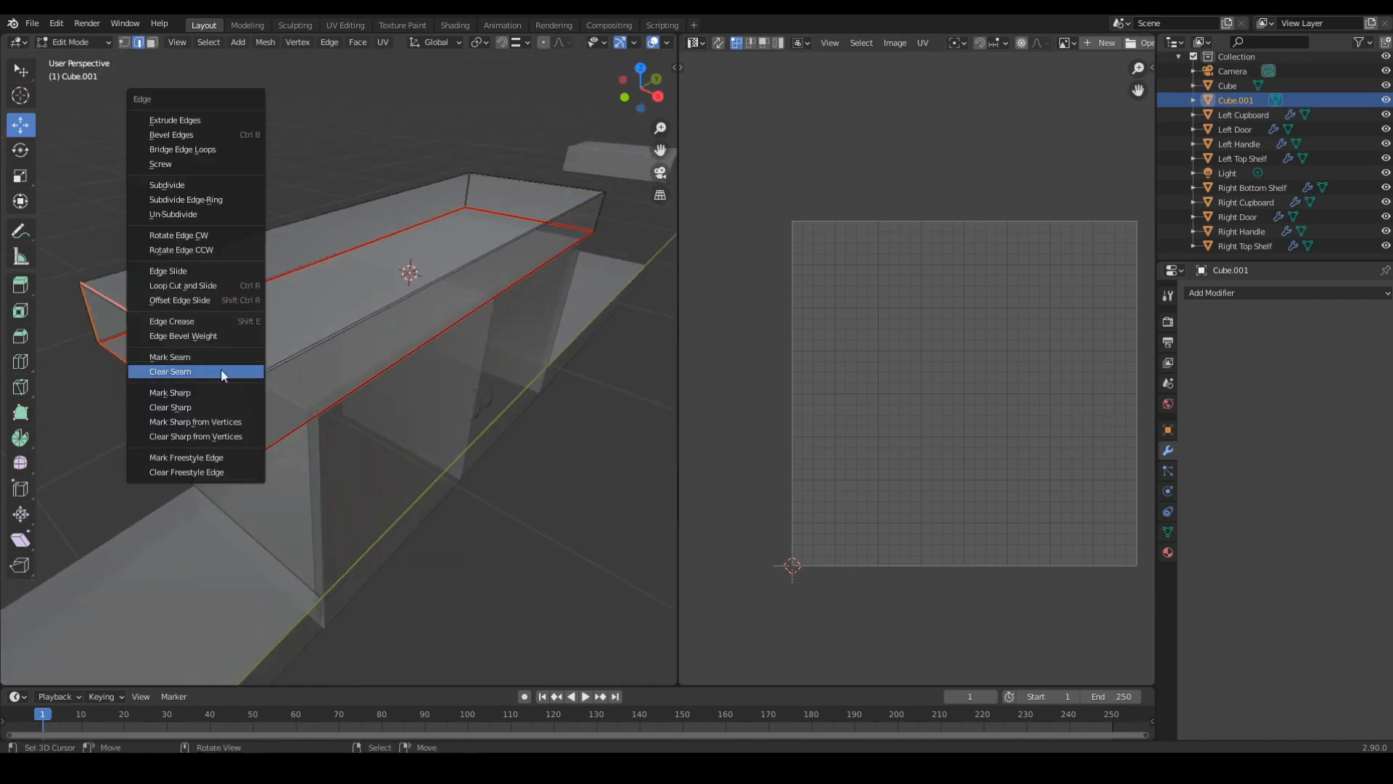
pyautogui.click(204, 371)
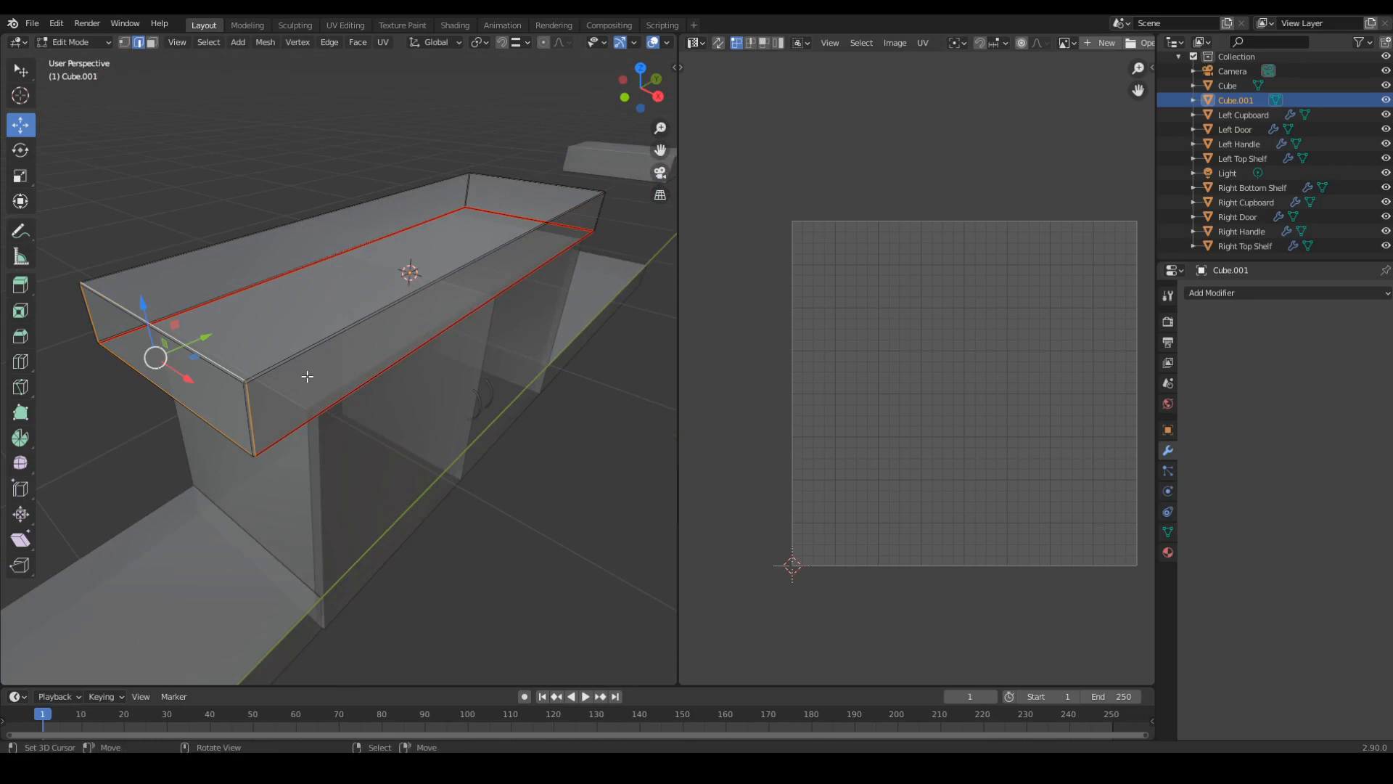
# Reselect the countertop's underside face and mark its full border as a seam again.
pyautogui.press('3')
pyautogui.click(396, 282)
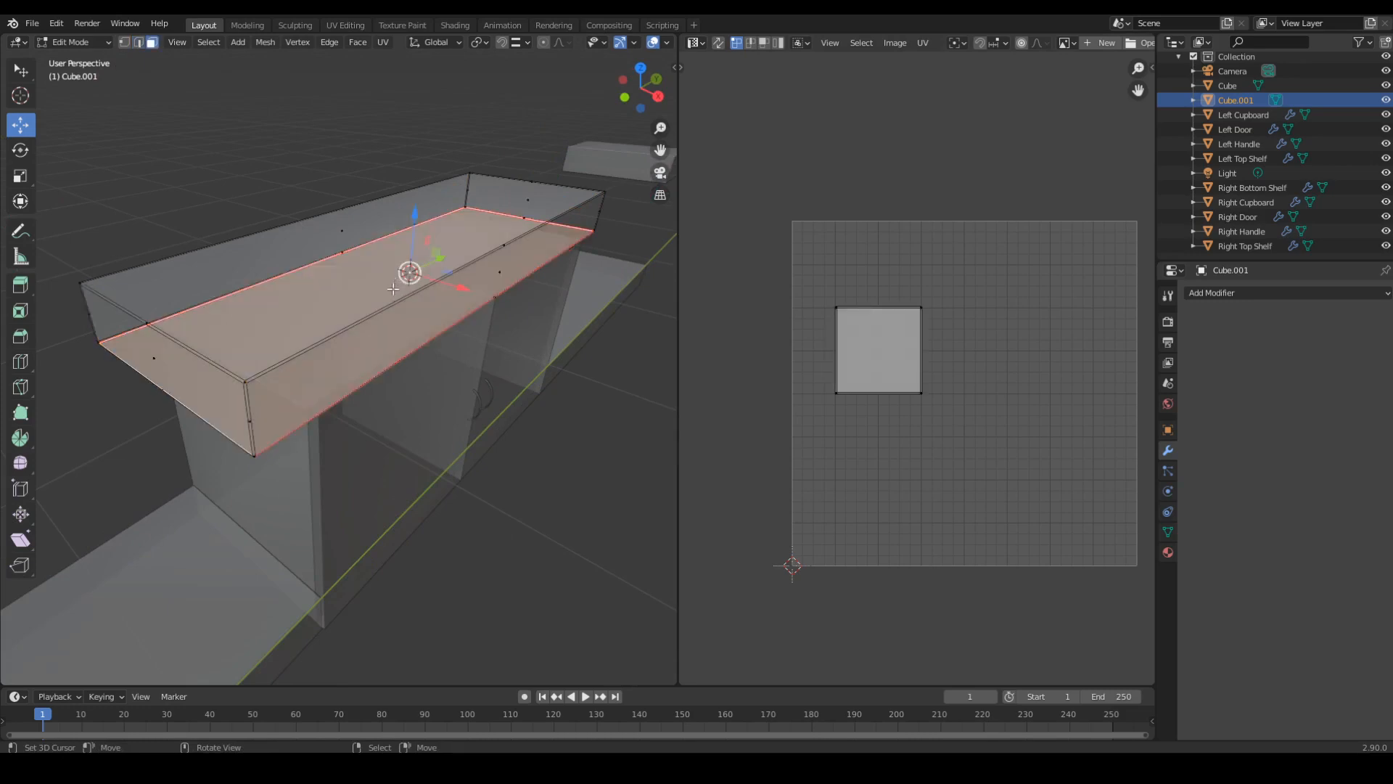
pyautogui.hotkey('ctrl', 'e')
pyautogui.click(364, 289)
pyautogui.keyDown('shift'); pyautogui.moveTo(464, 342); pyautogui.dragTo(293, 409, button='middle'); pyautogui.keyUp('shift')
# Select the edge loops around both long sides of the countertop and mark them as seams.
pyautogui.press('2')
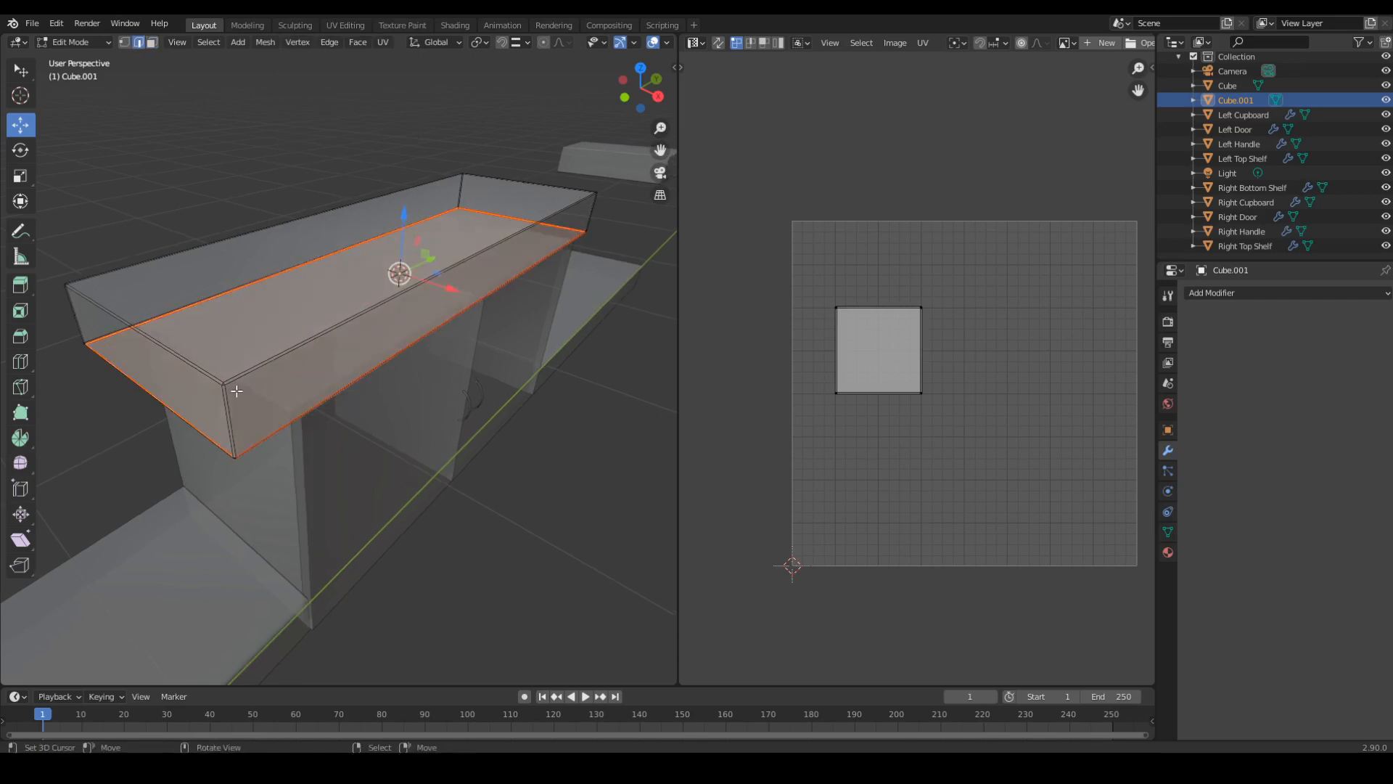
pyautogui.keyDown('alt'); pyautogui.click(308, 333); pyautogui.keyUp('alt')
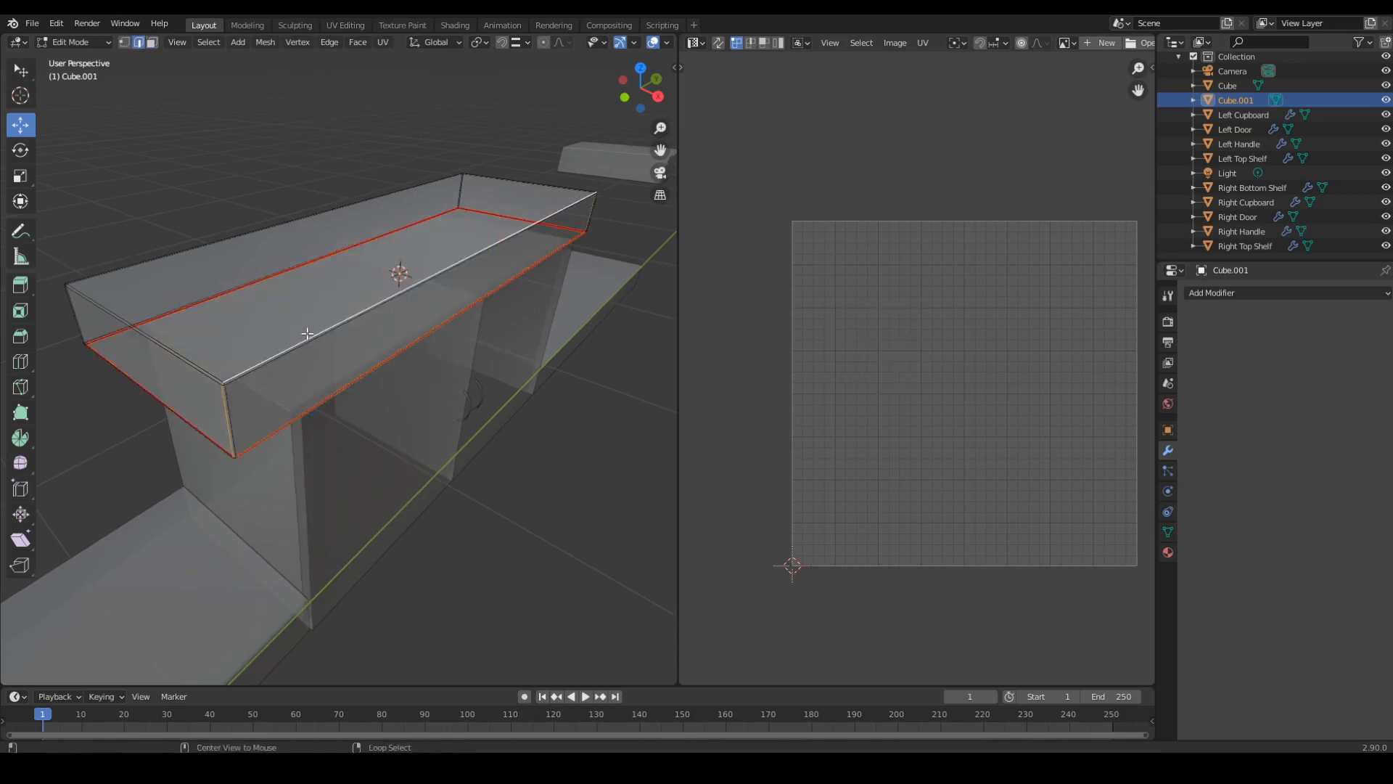
pyautogui.moveTo(248, 290); pyautogui.dragTo(518, 288, button='middle')
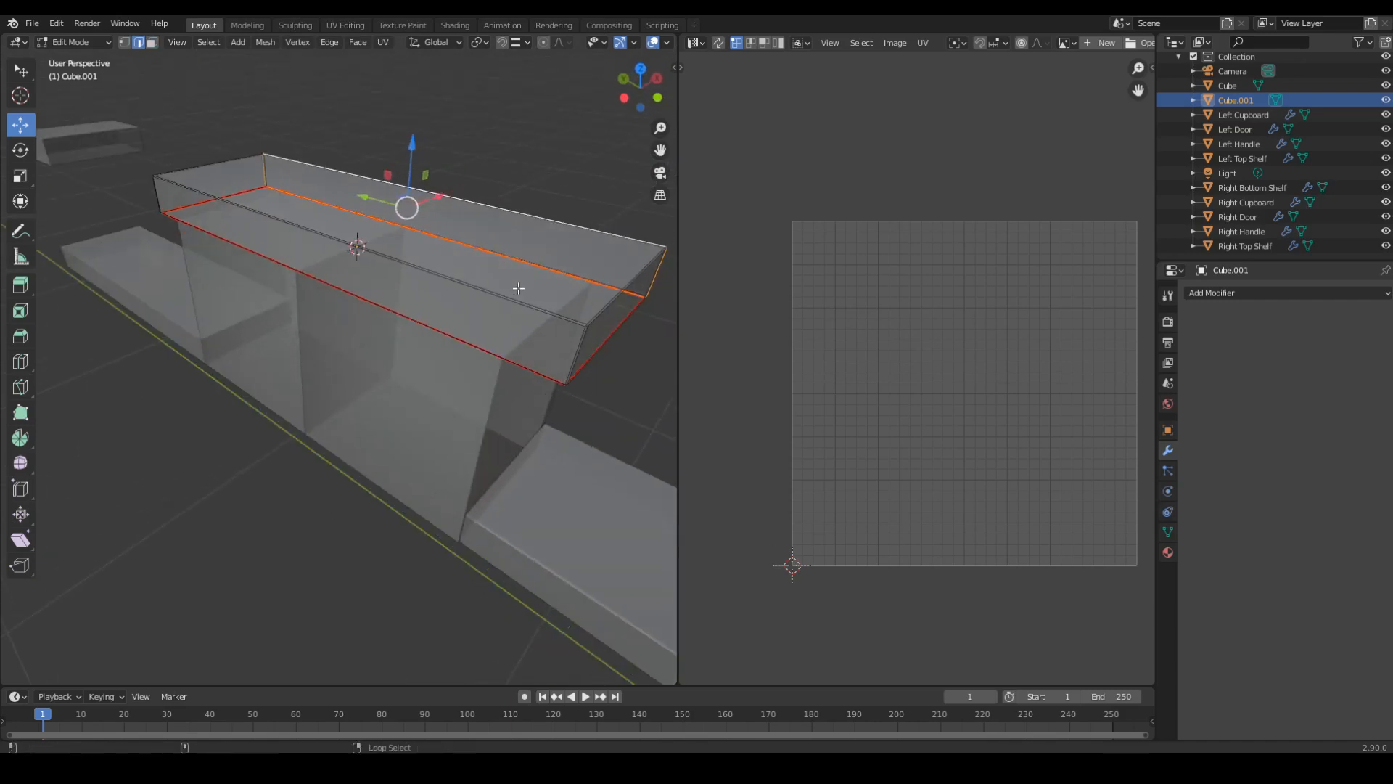
pyautogui.keyDown('alt'); pyautogui.keyDown('shift'); pyautogui.click(512, 297); pyautogui.keyUp('shift'); pyautogui.keyUp('alt')
pyautogui.hotkey('ctrl', 'e')
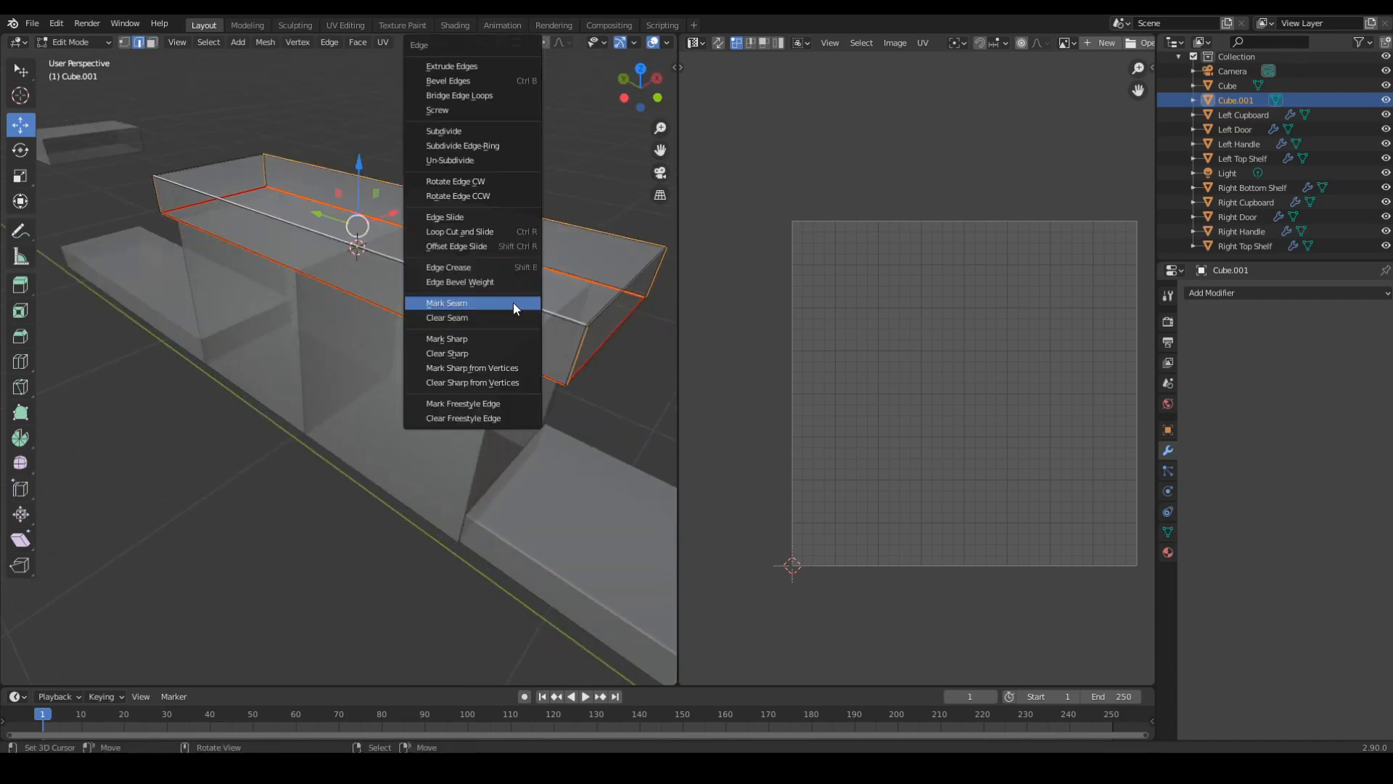
pyautogui.click(506, 302)
# Unwrap the entire countertop mesh along its marked seams and return to Object Mode.
pyautogui.moveTo(506, 302); pyautogui.dragTo(263, 343, button='middle')
pyautogui.hotkey('alt', 'a')
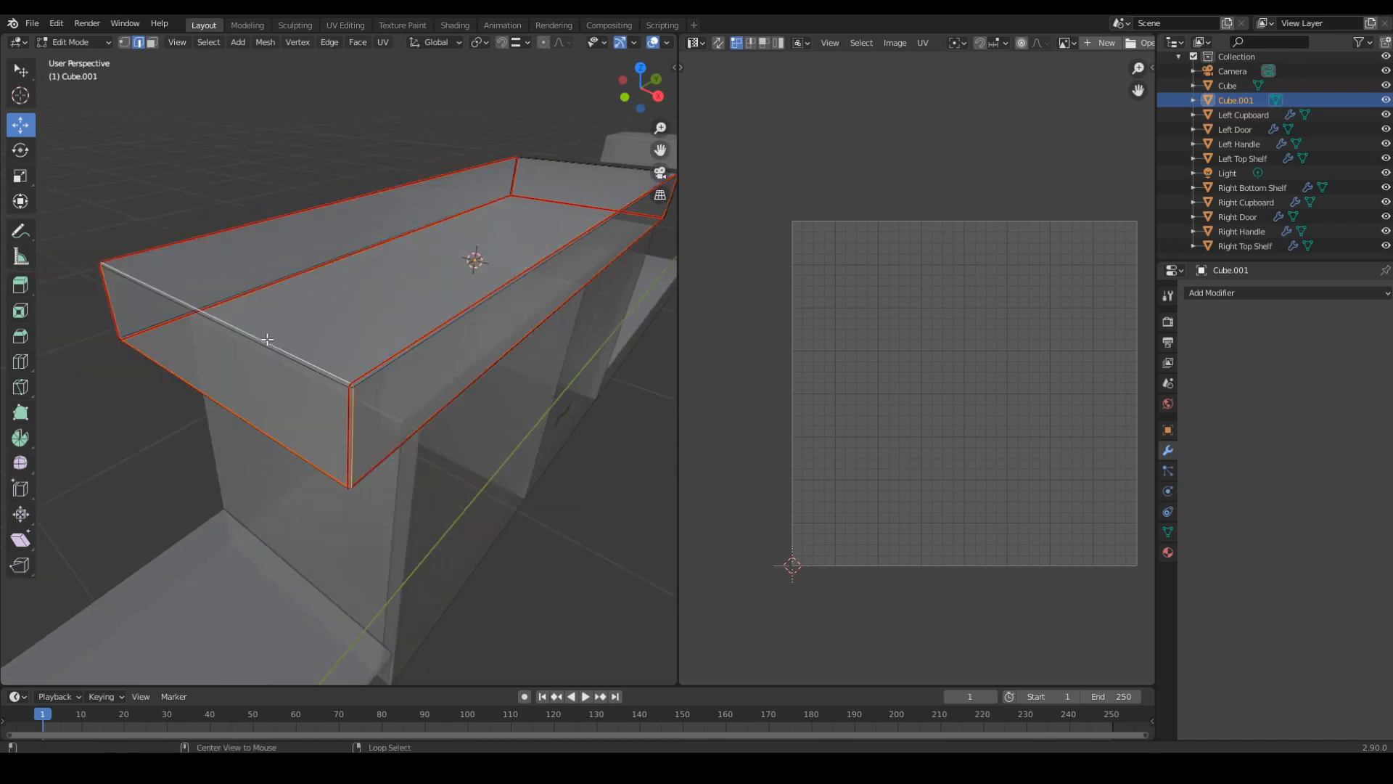
pyautogui.keyDown('alt'); pyautogui.rightClick(514, 309); pyautogui.keyUp('alt')
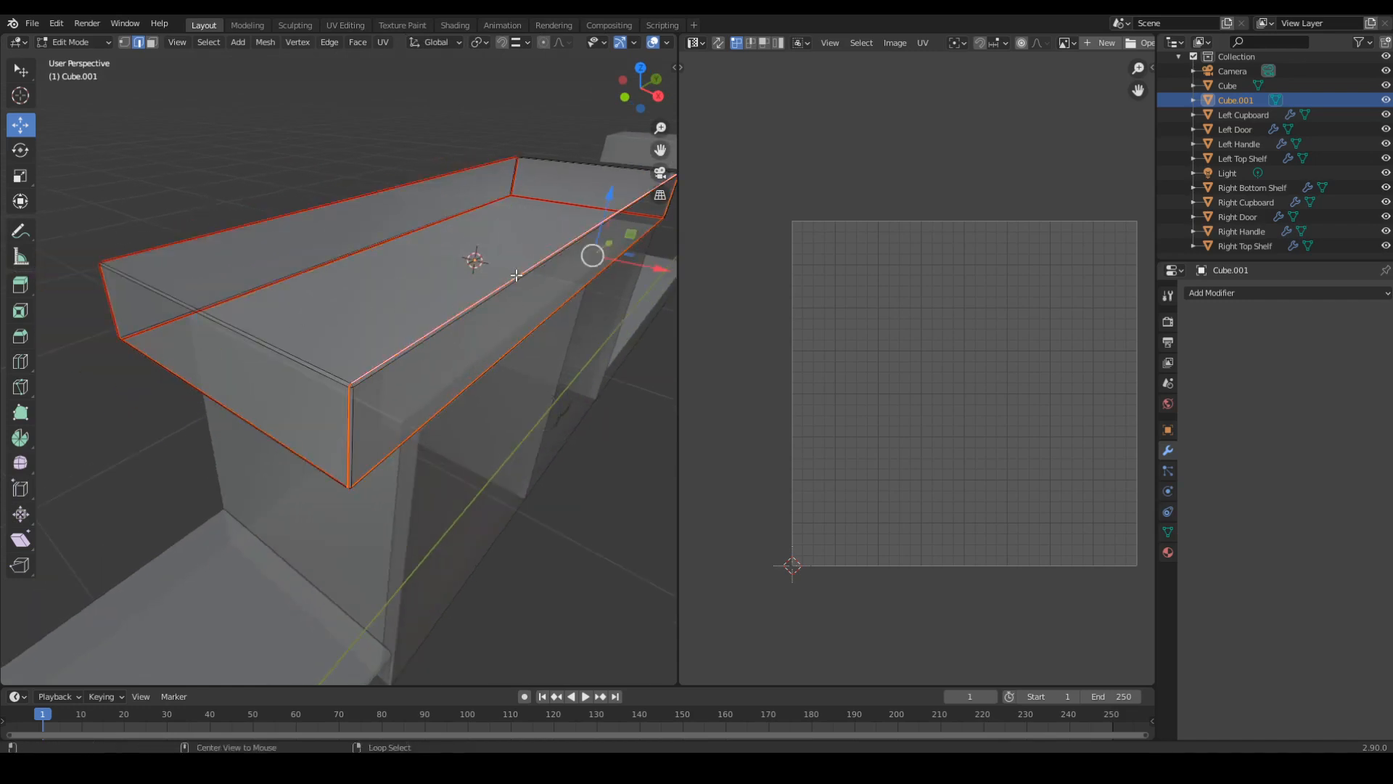
pyautogui.keyDown('alt'); pyautogui.rightClick(454, 324); pyautogui.keyUp('alt')
pyautogui.moveTo(542, 287); pyautogui.dragTo(416, 344, button='middle')
pyautogui.press('a')
pyautogui.press('u')
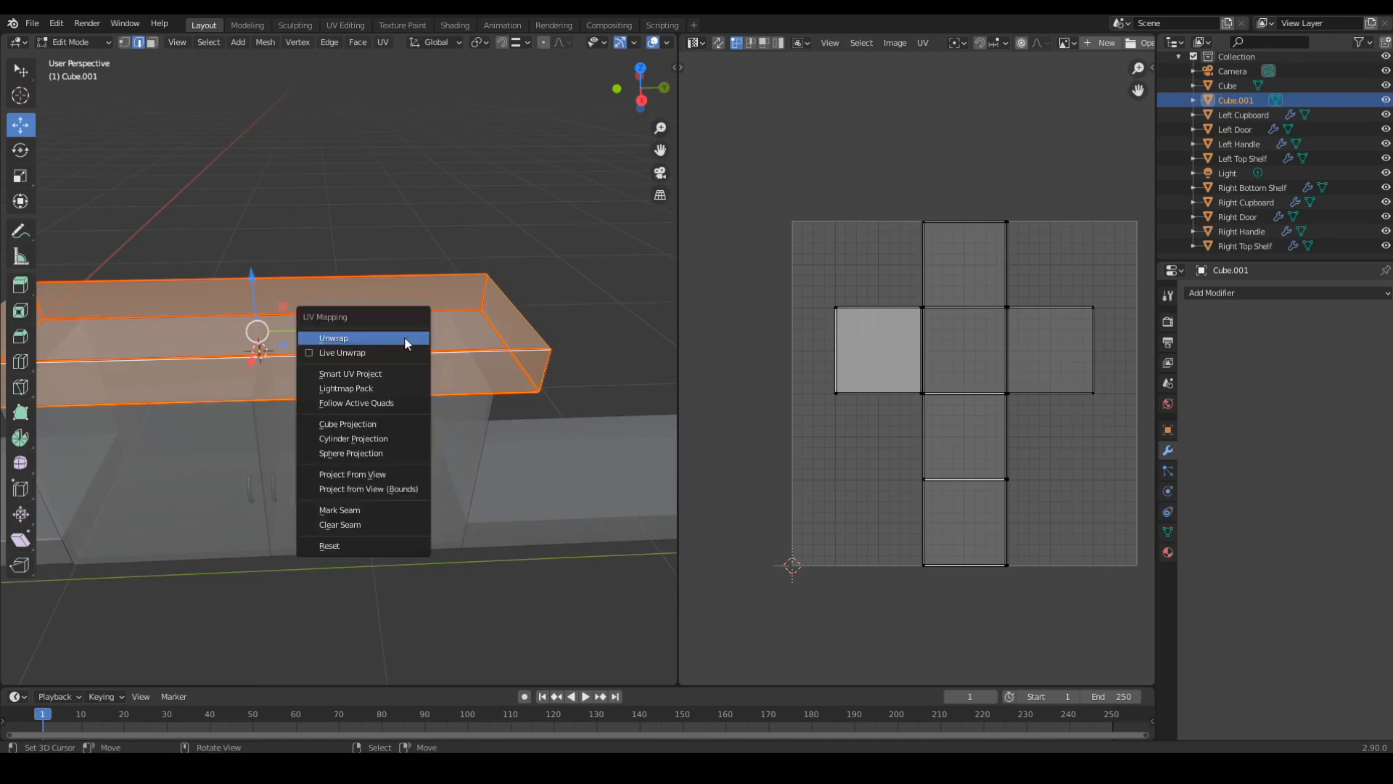
pyautogui.click(404, 337)
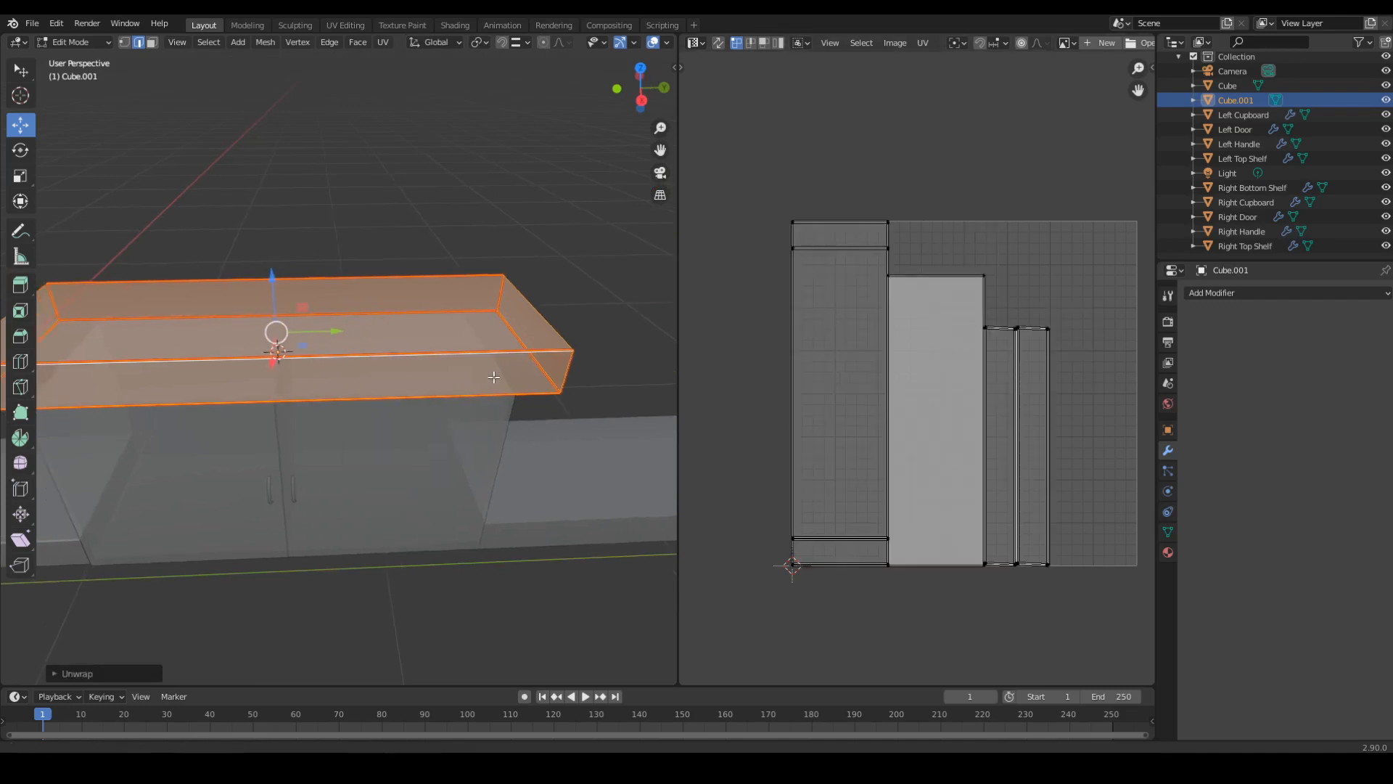
pyautogui.press('Tab')
# Select the Left Door and unwrap its whole mesh.
pyautogui.moveTo(435, 334); pyautogui.dragTo(432, 429, button='middle')
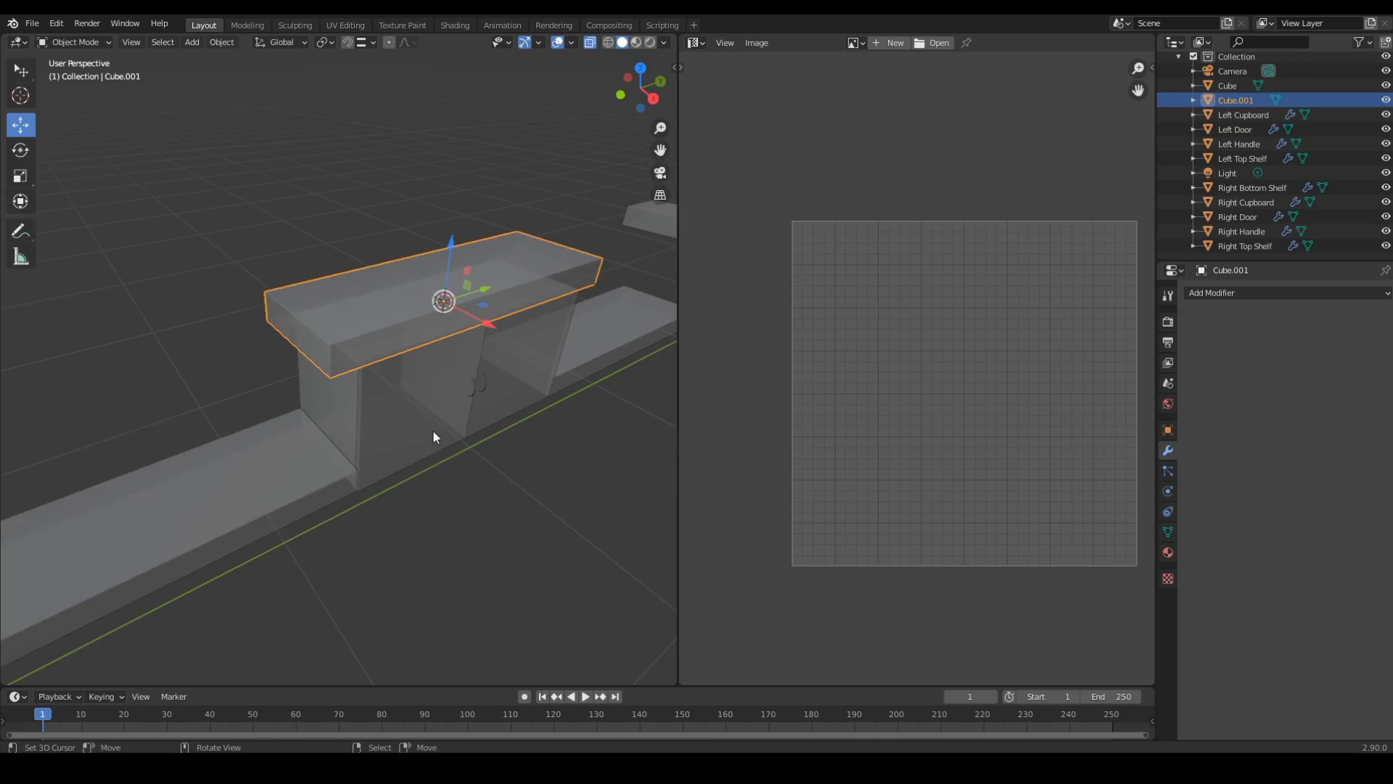
pyautogui.click(433, 429)
pyautogui.press('Tab')
pyautogui.press('a')
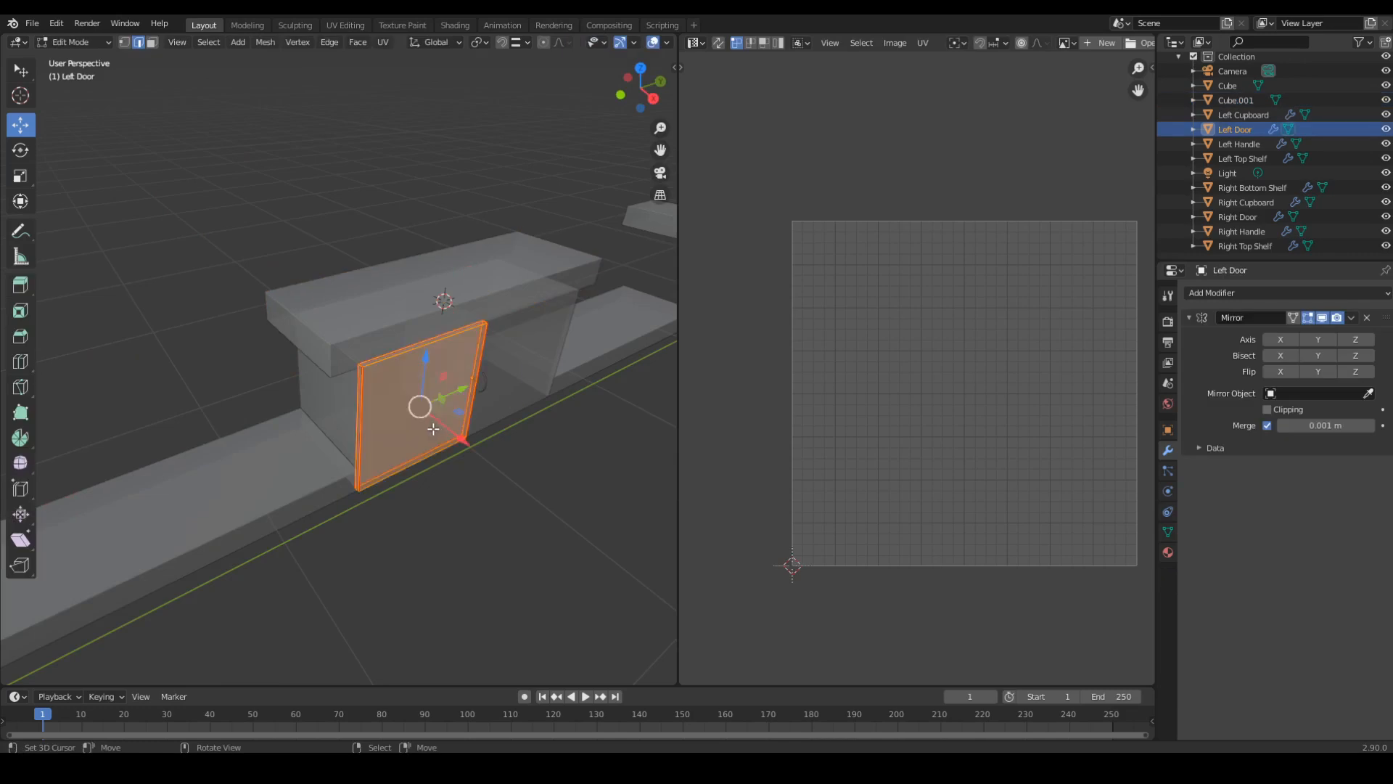
pyautogui.press('u')
pyautogui.click(428, 429)
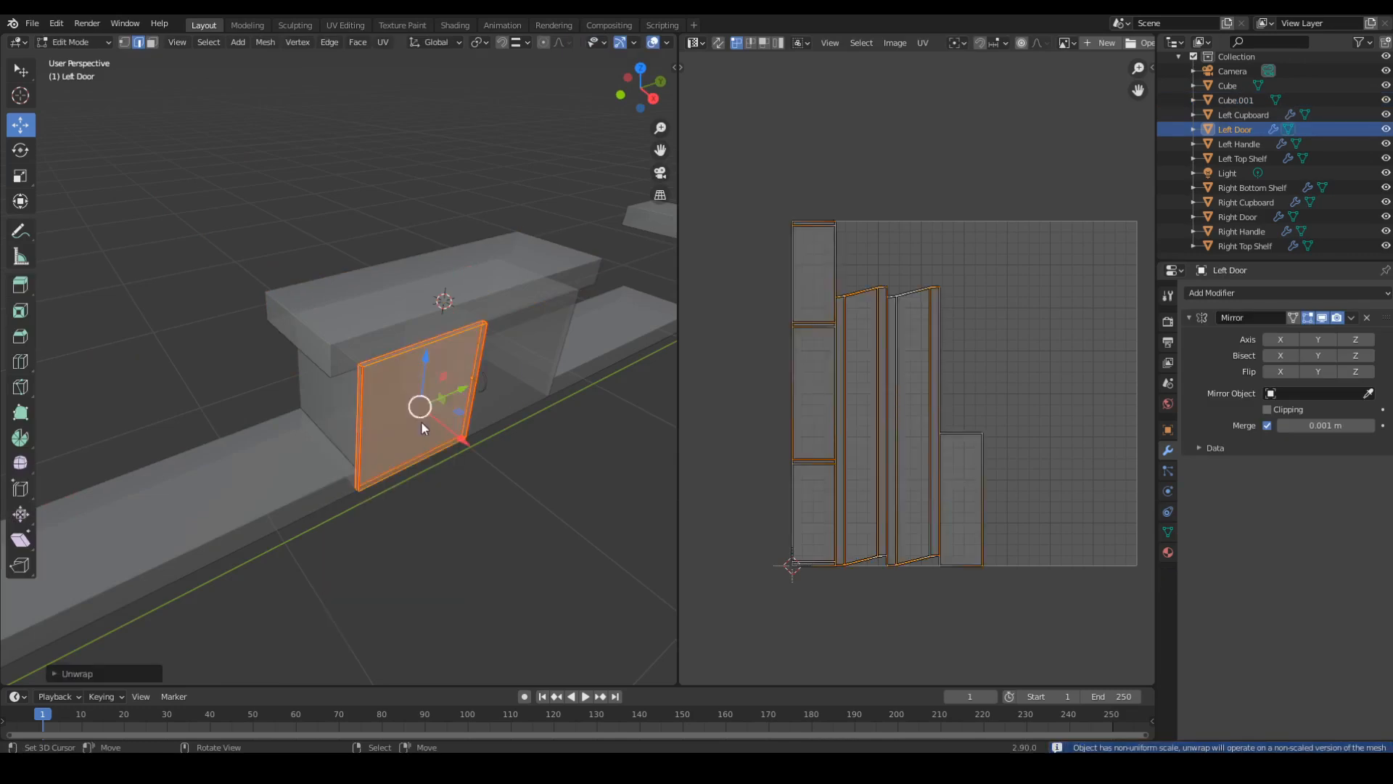
# Apply the Left Door's scale and unwrap its mesh again.
pyautogui.press('Tab')
pyautogui.hotkey('ctrl', 'a')
pyautogui.click(416, 428)
pyautogui.press('Tab')
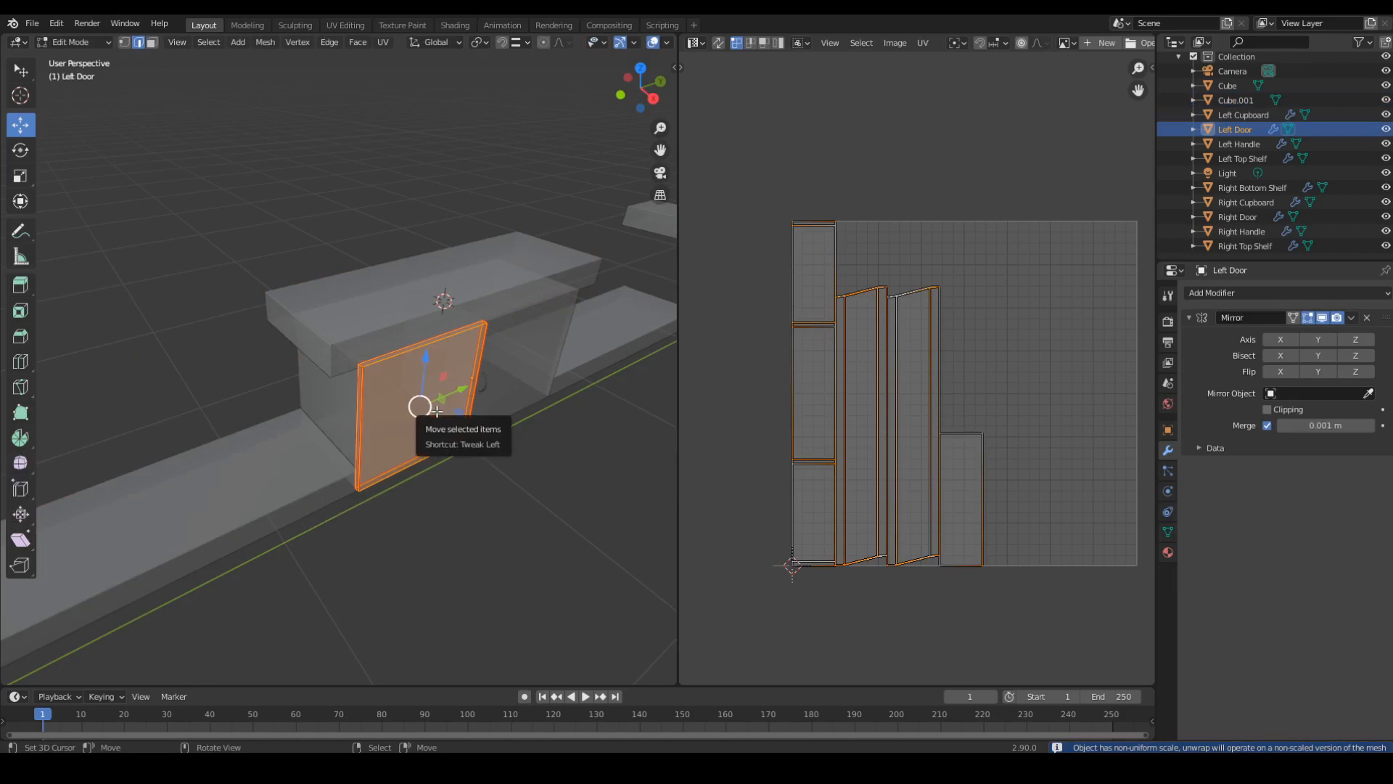
pyautogui.press('u')
pyautogui.click(434, 412)
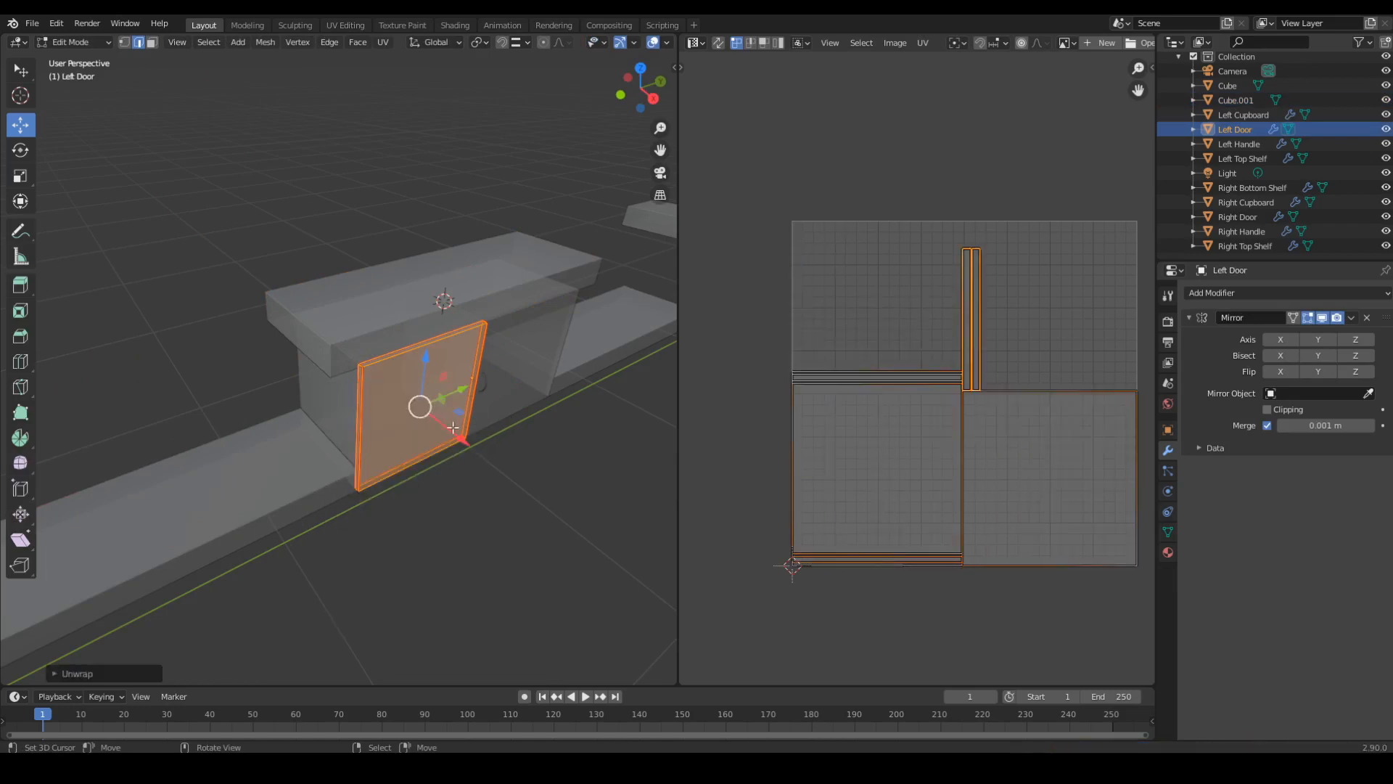
pyautogui.press('Tab')
# Examine the UV layouts of the cupboard body, the left bottom shelf and the Left Top Shelf one after another.
pyautogui.click(335, 417)
pyautogui.press('Tab')
pyautogui.press('Tab')
pyautogui.click(304, 478)
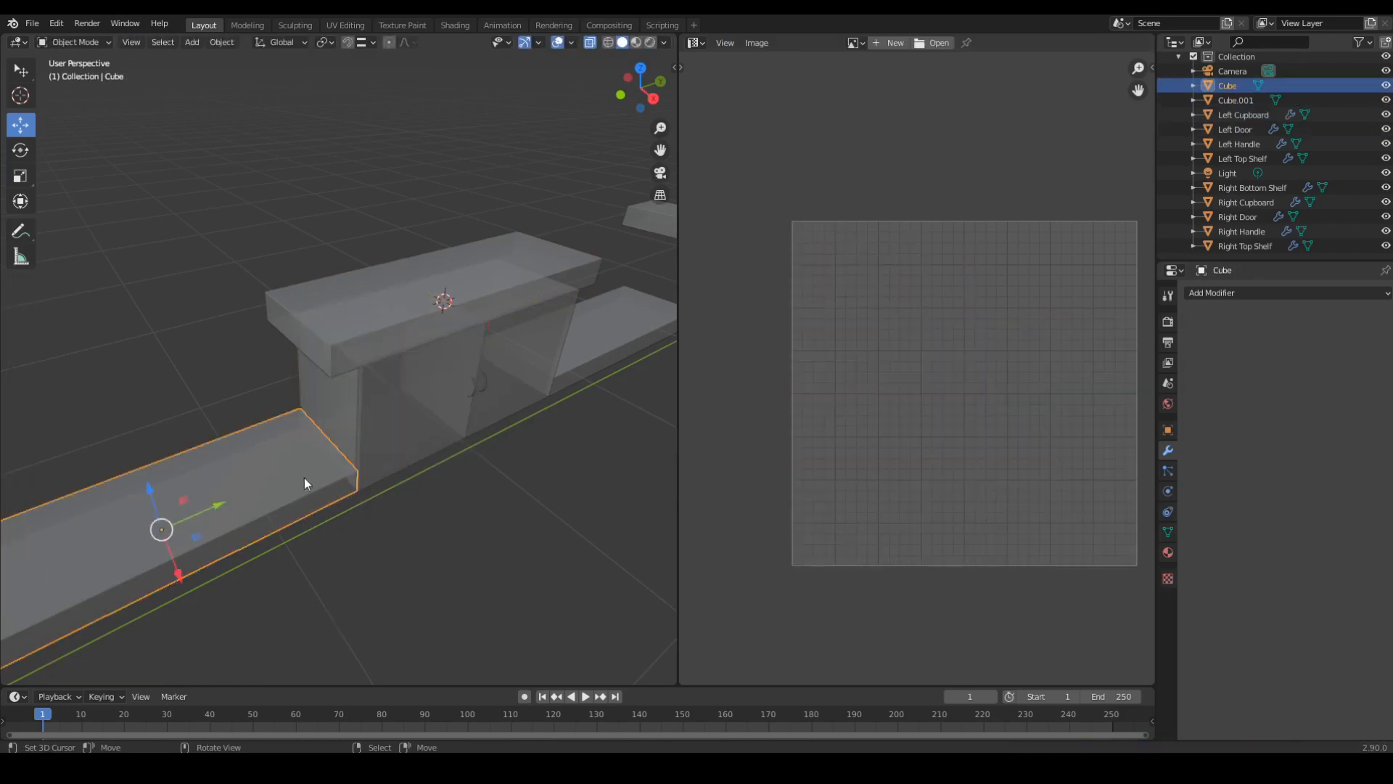
pyautogui.moveTo(303, 477); pyautogui.dragTo(371, 447, button='middle')
pyautogui.press('Tab')
pyautogui.press('Tab')
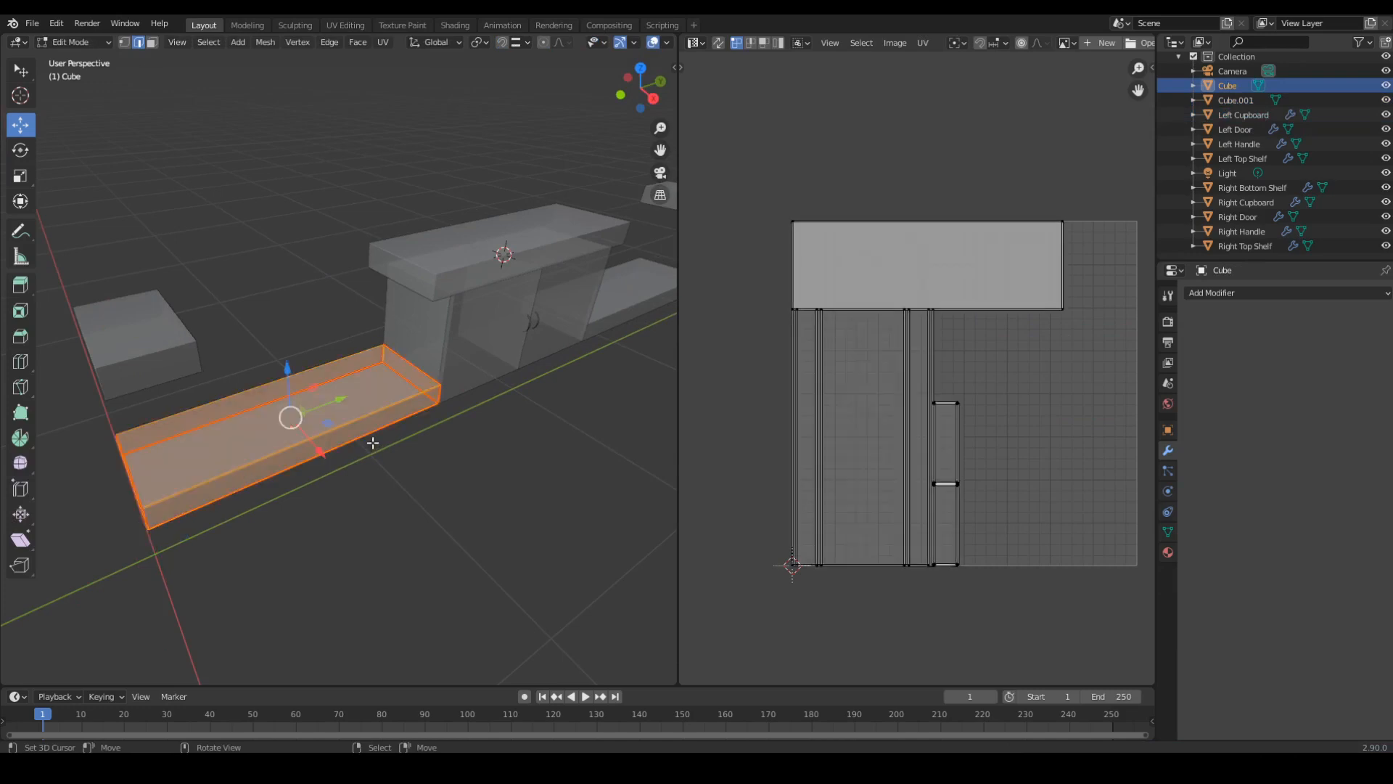
pyautogui.click(188, 335)
pyautogui.press('Tab')
pyautogui.press('Tab')
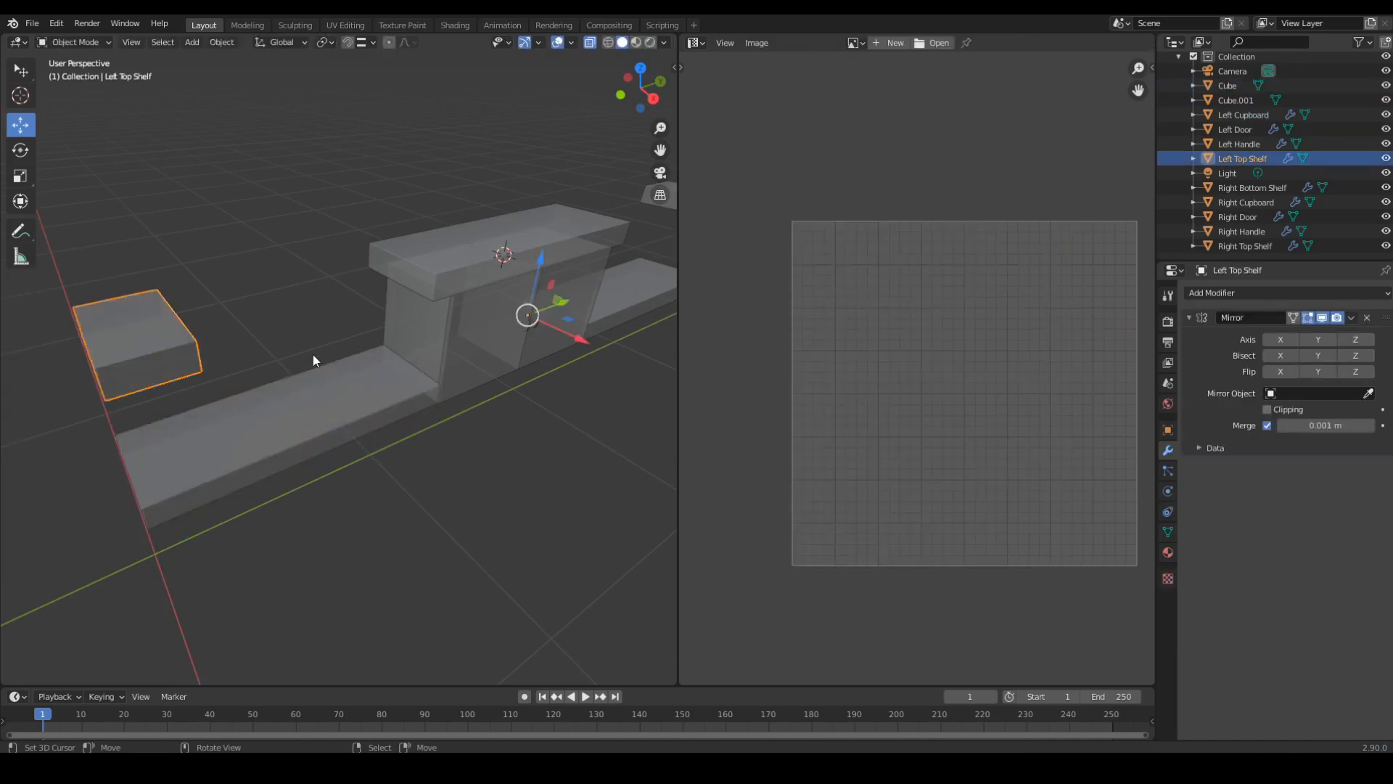
# Select the Right Door, Right Bottom Shelf and Right Top Shelf together.
pyautogui.moveTo(312, 354); pyautogui.dragTo(485, 364, button='middle')
pyautogui.click(485, 365)
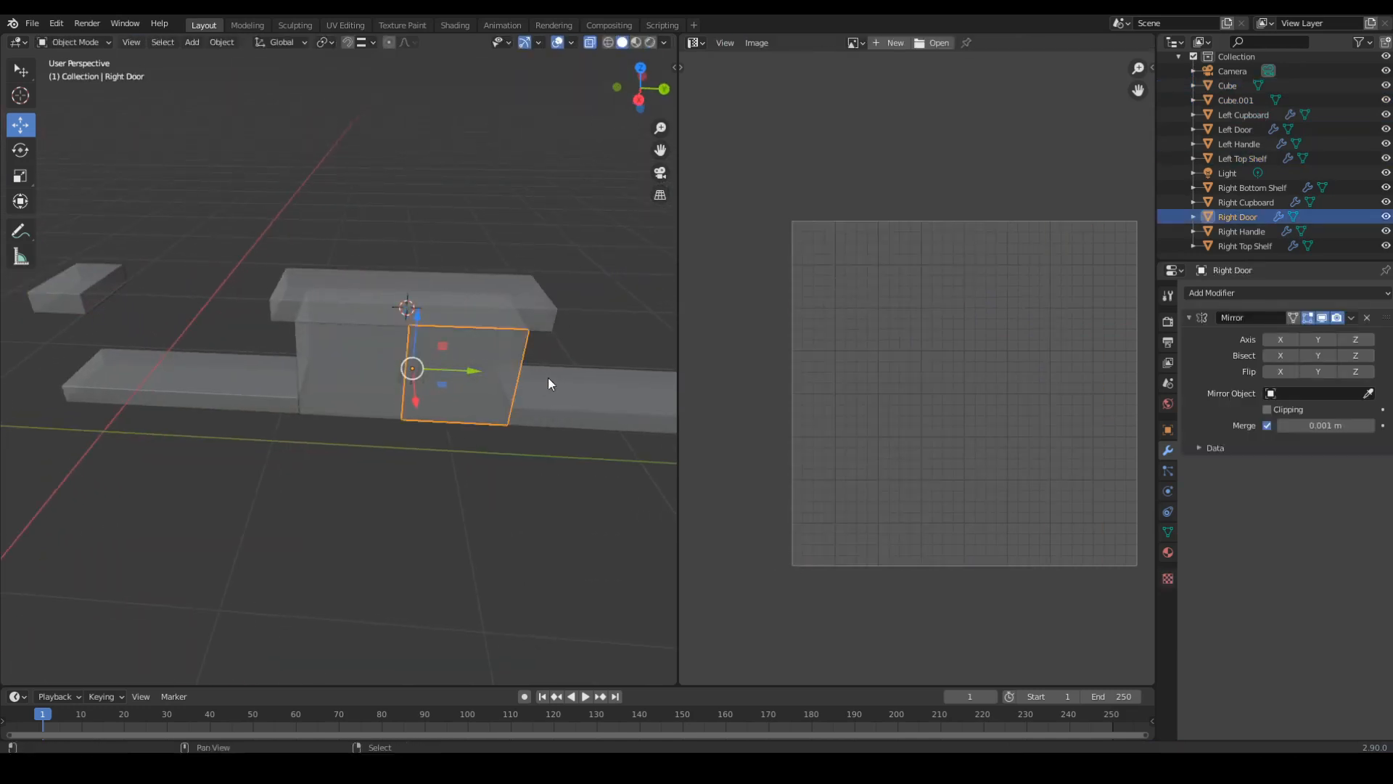
pyautogui.keyDown('shift'); pyautogui.click(592, 393); pyautogui.keyUp('shift')
pyautogui.moveTo(592, 393); pyautogui.dragTo(524, 332, button='middle')
pyautogui.keyDown('shift'); pyautogui.click(524, 332); pyautogui.keyUp('shift')
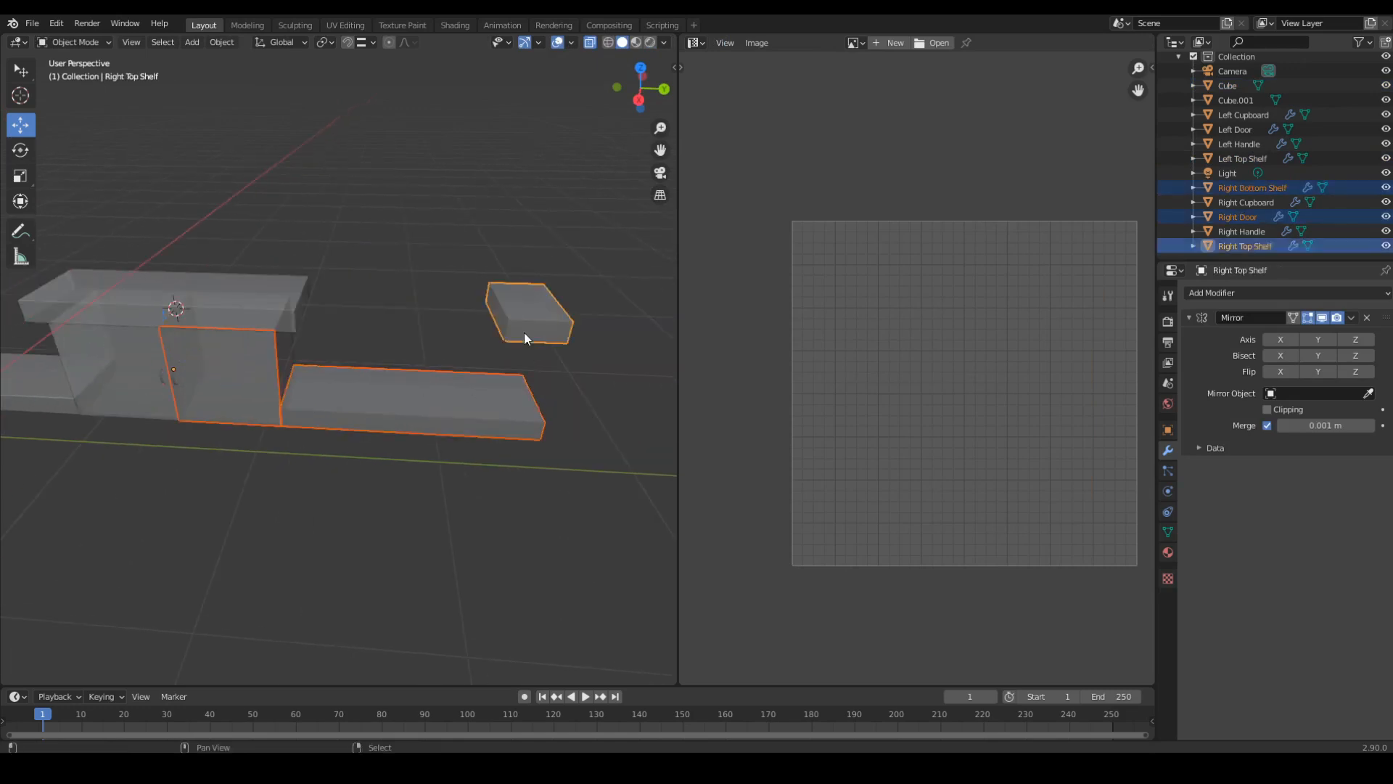
# Delete the right-side parts: Right Bottom Shelf, Right Door, Right Top Shelf, Right Cupboard and Right Handle.
pyautogui.keyDown('shift'); pyautogui.click(293, 363); pyautogui.keyUp('shift')
pyautogui.press('x')
pyautogui.click(289, 368)
pyautogui.moveTo(289, 368); pyautogui.dragTo(522, 354, button='middle')
pyautogui.scroll(3, 373, 399)
pyautogui.rightClick(376, 388)
pyautogui.click(376, 388)
pyautogui.press('x')
pyautogui.click(376, 389)
# Open the Left Handle's mesh for editing in solid shading and an orthographic view.
pyautogui.click(395, 389)
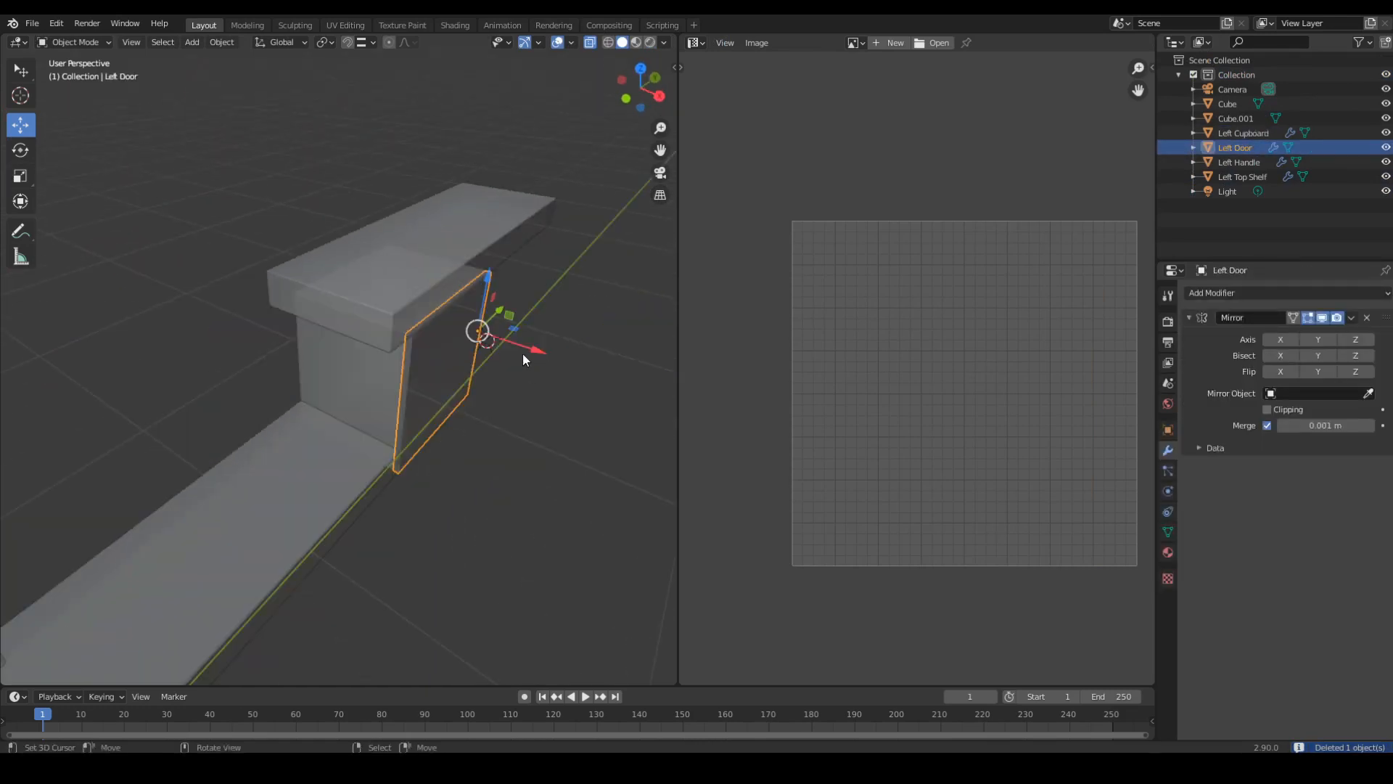
pyautogui.click(485, 344)
pyautogui.press('KP_Decimal')
pyautogui.moveTo(428, 415); pyautogui.dragTo(395, 389, button='middle')
pyautogui.press('Tab')
pyautogui.press('.')
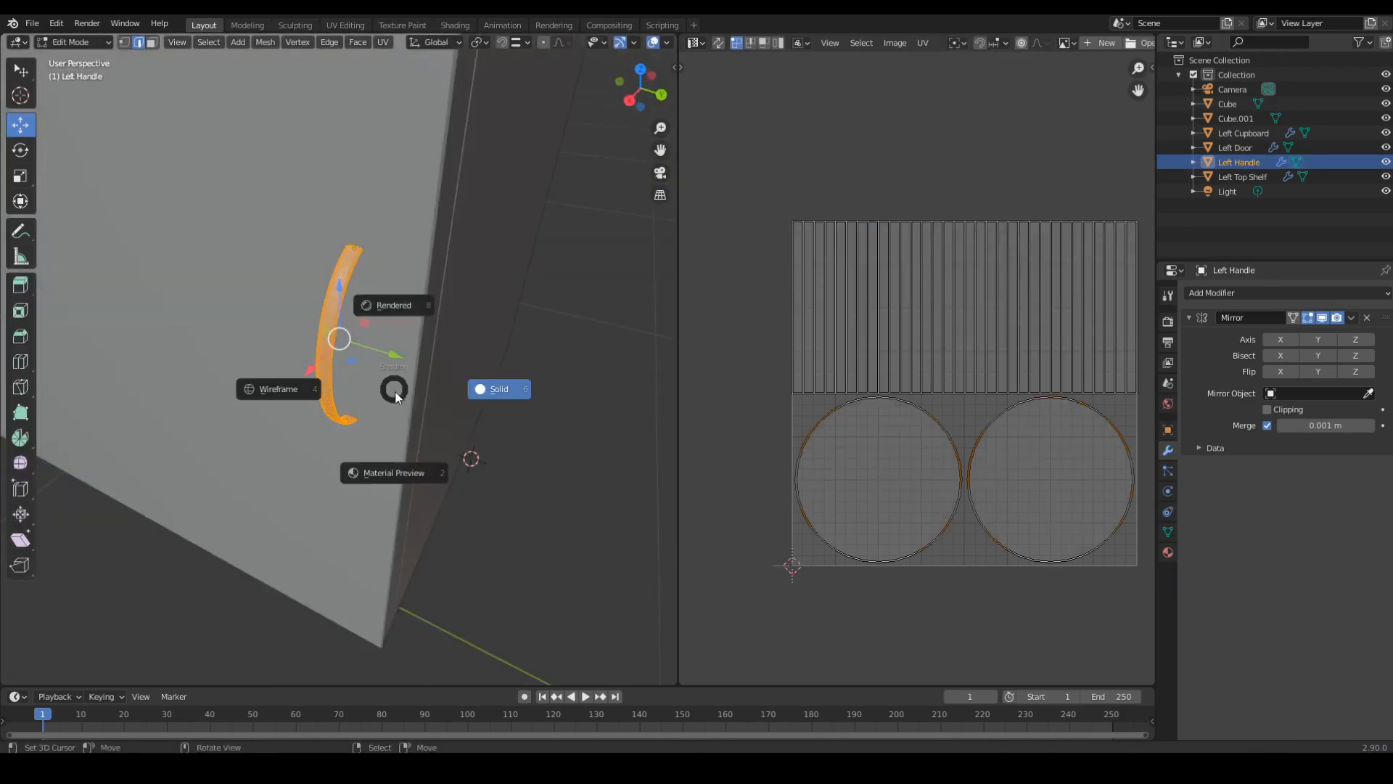
pyautogui.click(376, 422)
pyautogui.moveTo(444, 461); pyautogui.dragTo(286, 480, button='middle')
pyautogui.press('KP_5')
# Delete the cap faces at both ends of the curved handle.
pyautogui.click(284, 492)
pyautogui.keyDown('alt'); pyautogui.rightClick(288, 483); pyautogui.keyUp('alt')
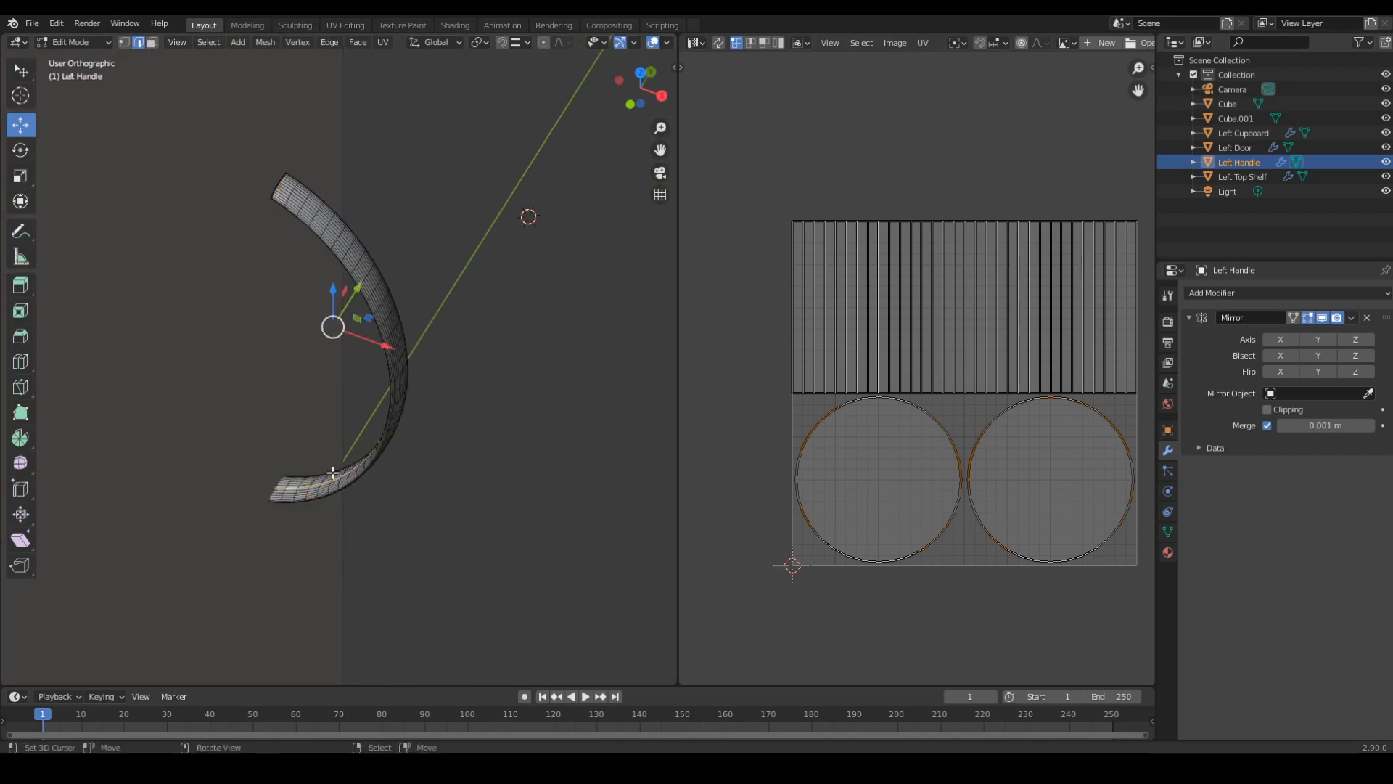
pyautogui.moveTo(327, 358); pyautogui.dragTo(309, 161, button='middle')
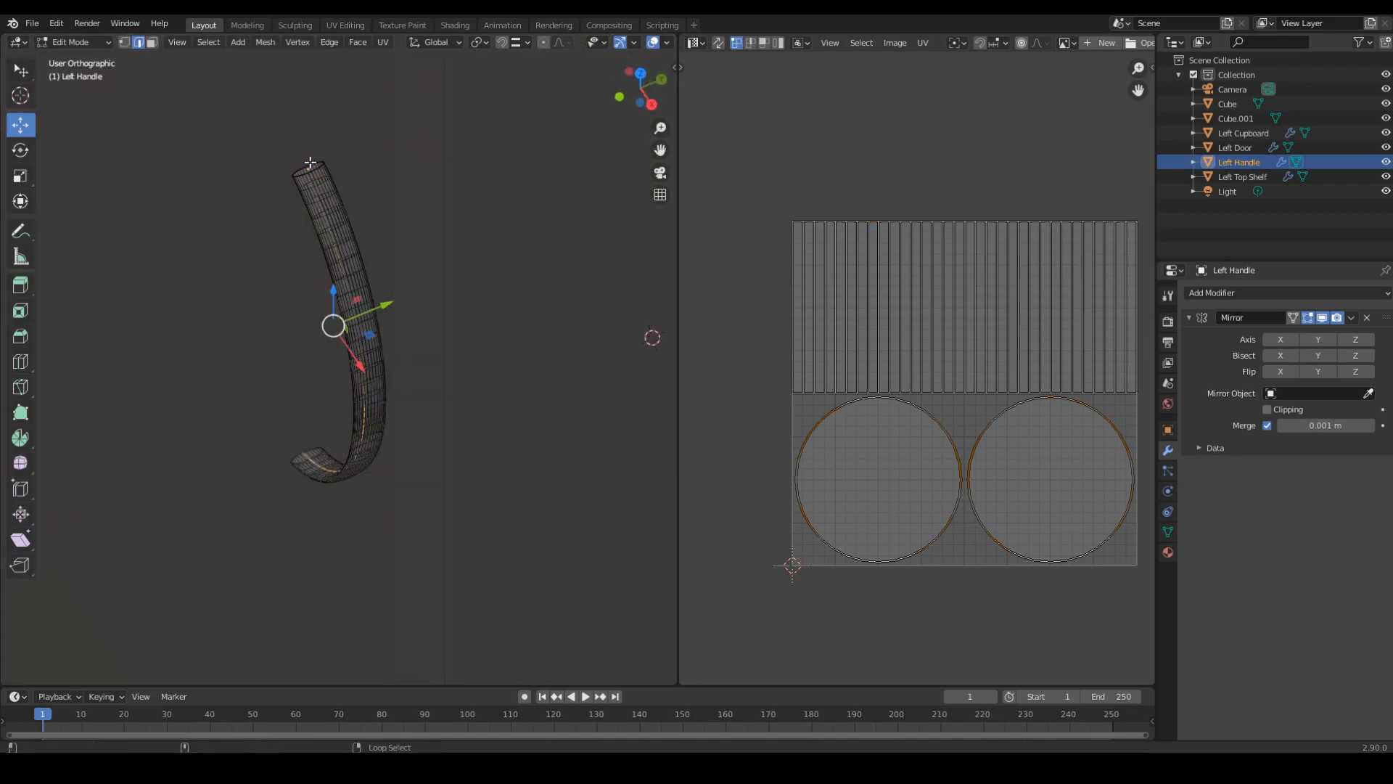
pyautogui.keyDown('alt'); pyautogui.rightClick(298, 447); pyautogui.keyUp('alt')
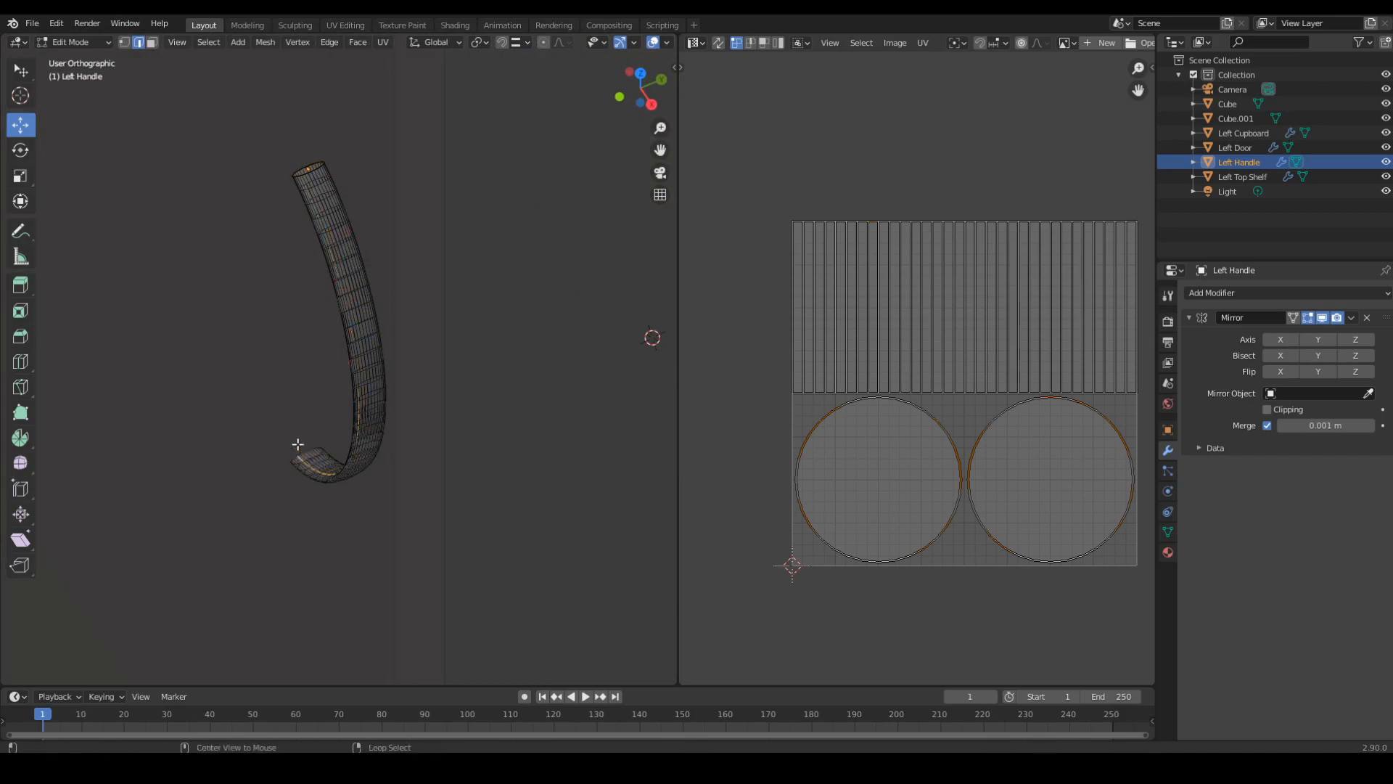
pyautogui.keyDown('alt'); pyautogui.rightClick(298, 446); pyautogui.keyUp('alt')
pyautogui.press('x')
pyautogui.click(296, 460)
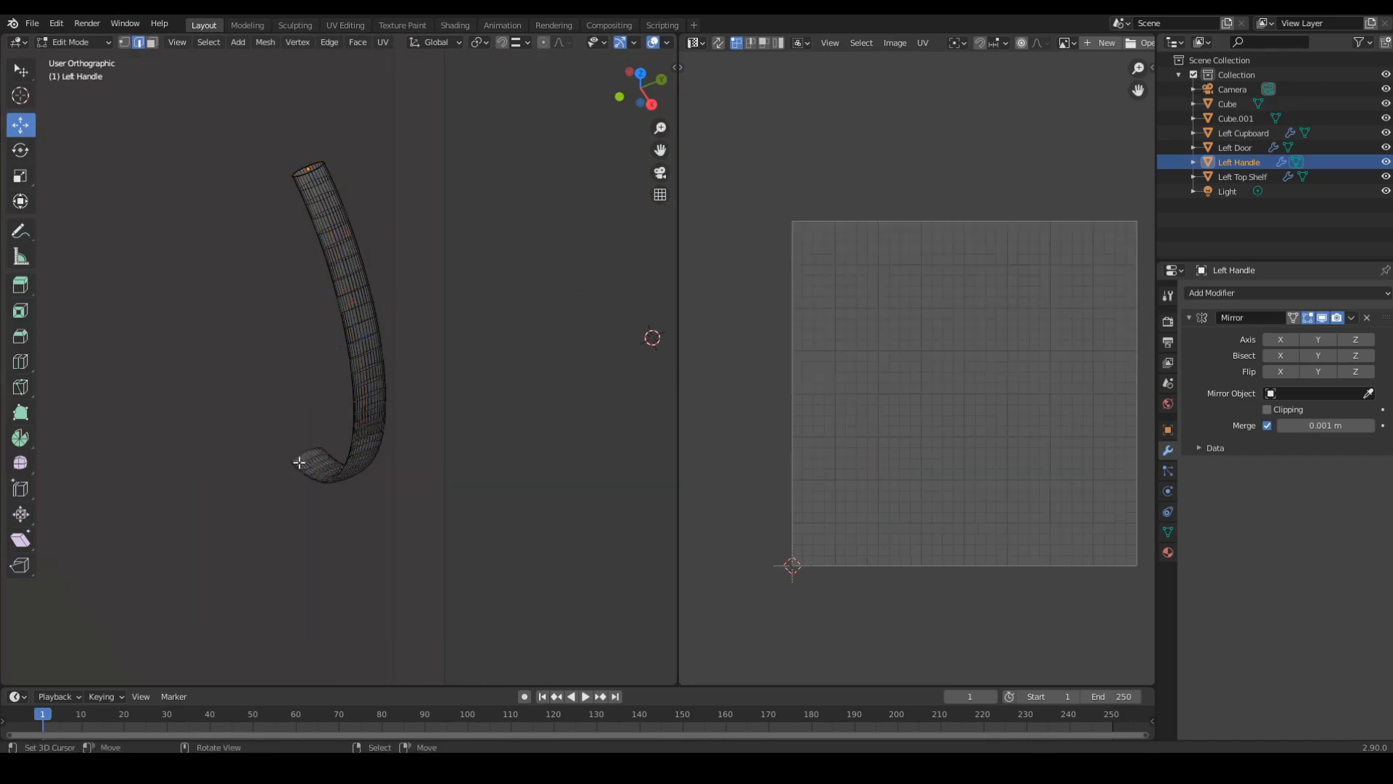
pyautogui.press('x')
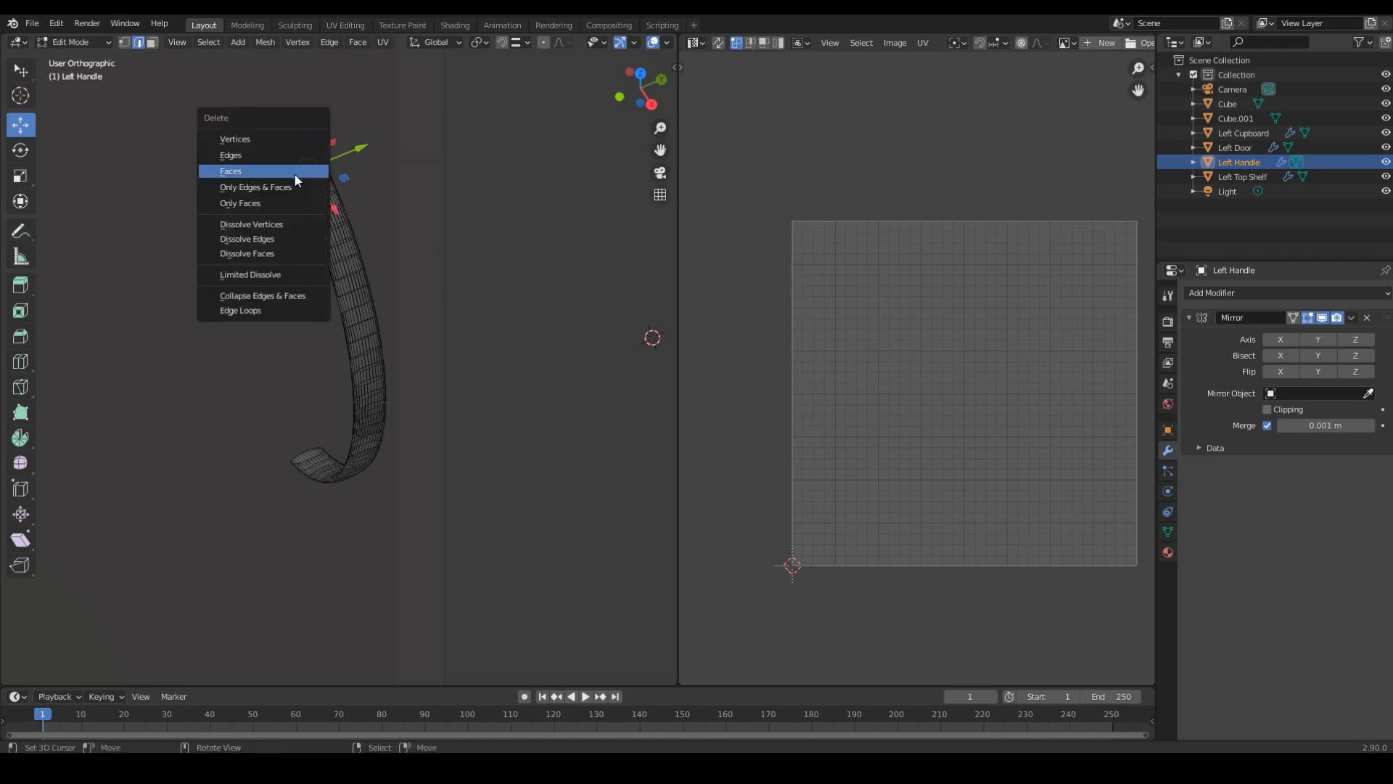
pyautogui.click(294, 174)
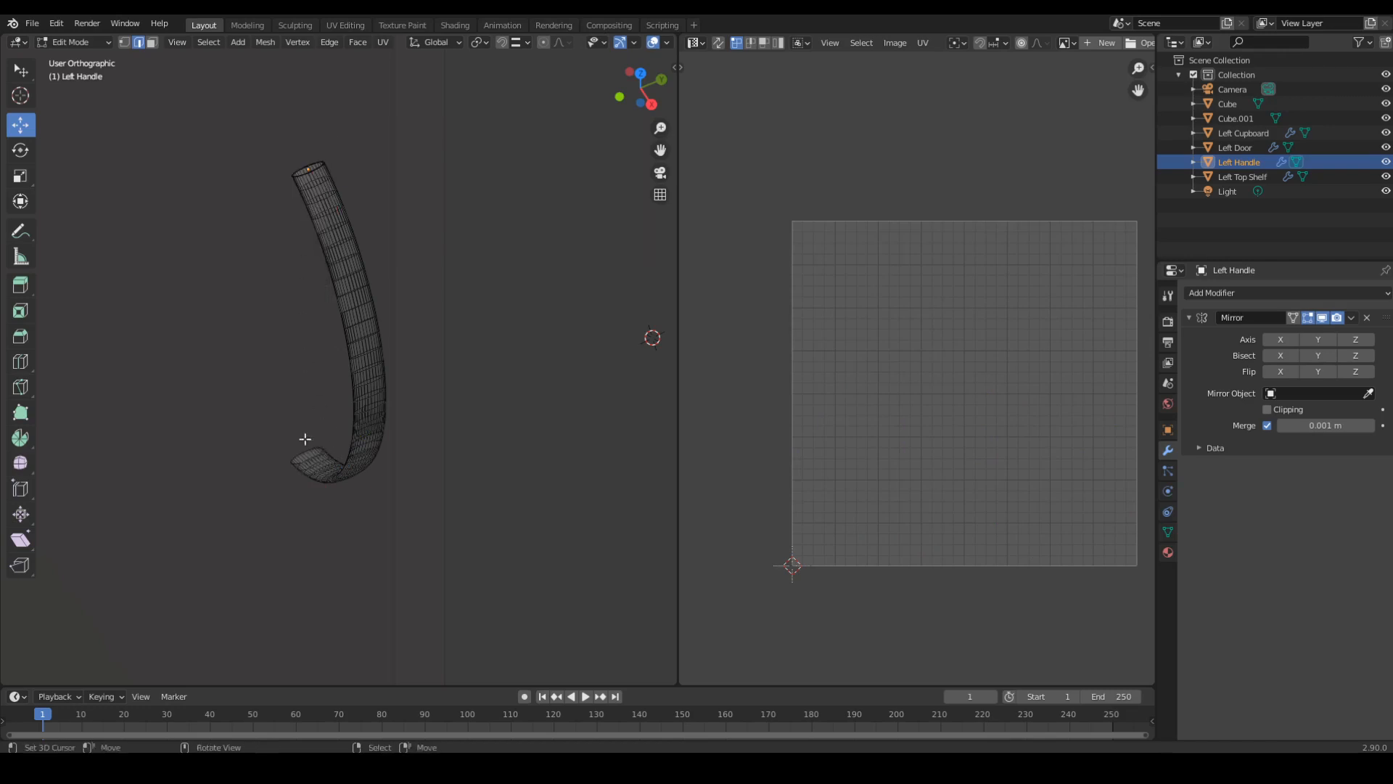
# Mark a seam along a lengthwise edge loop of the handle.
pyautogui.moveTo(305, 439); pyautogui.dragTo(227, 230, button='middle')
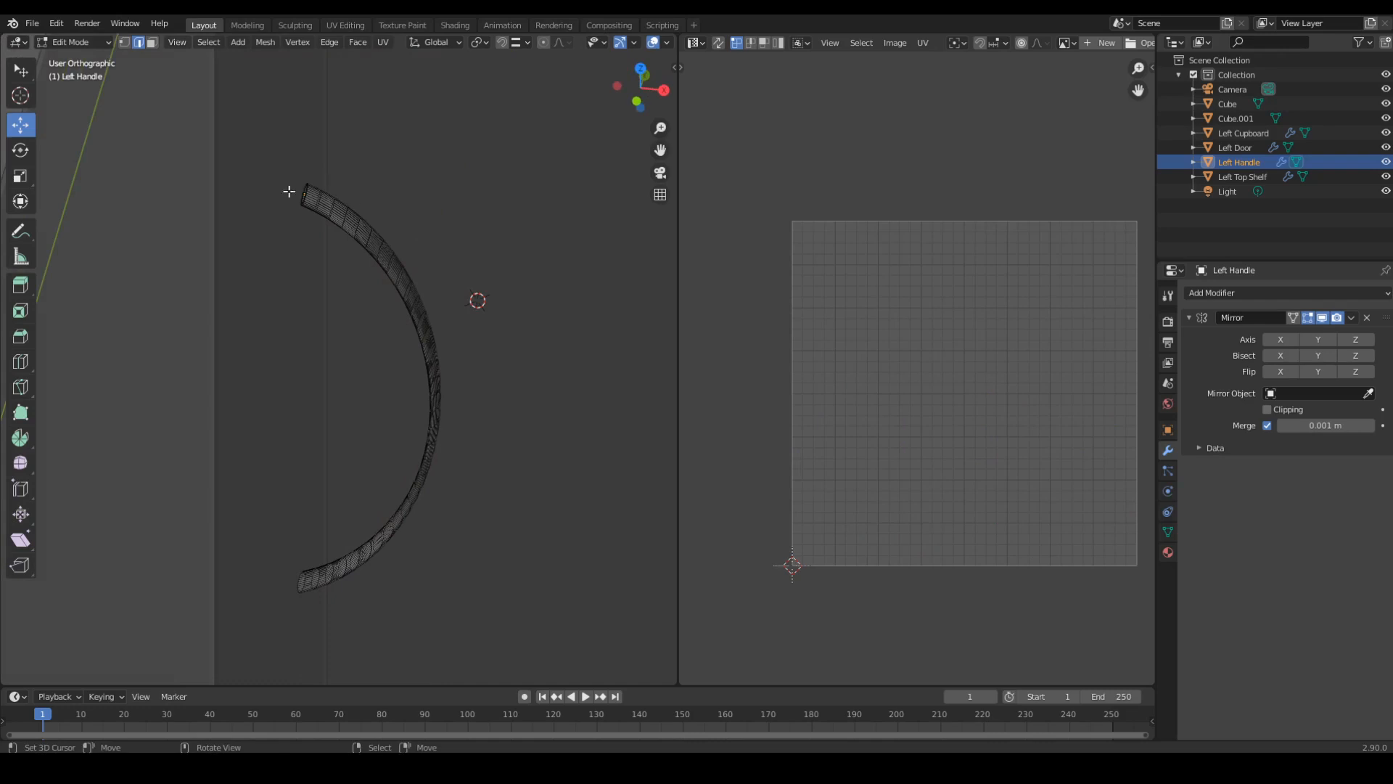
pyautogui.moveTo(410, 340); pyautogui.dragTo(352, 267, button='middle')
pyautogui.moveTo(352, 290); pyautogui.dragTo(361, 419, button='middle')
pyautogui.keyDown('ctrl'); pyautogui.moveTo(355, 526); pyautogui.dragTo(351, 473, button='middle'); pyautogui.keyUp('ctrl')
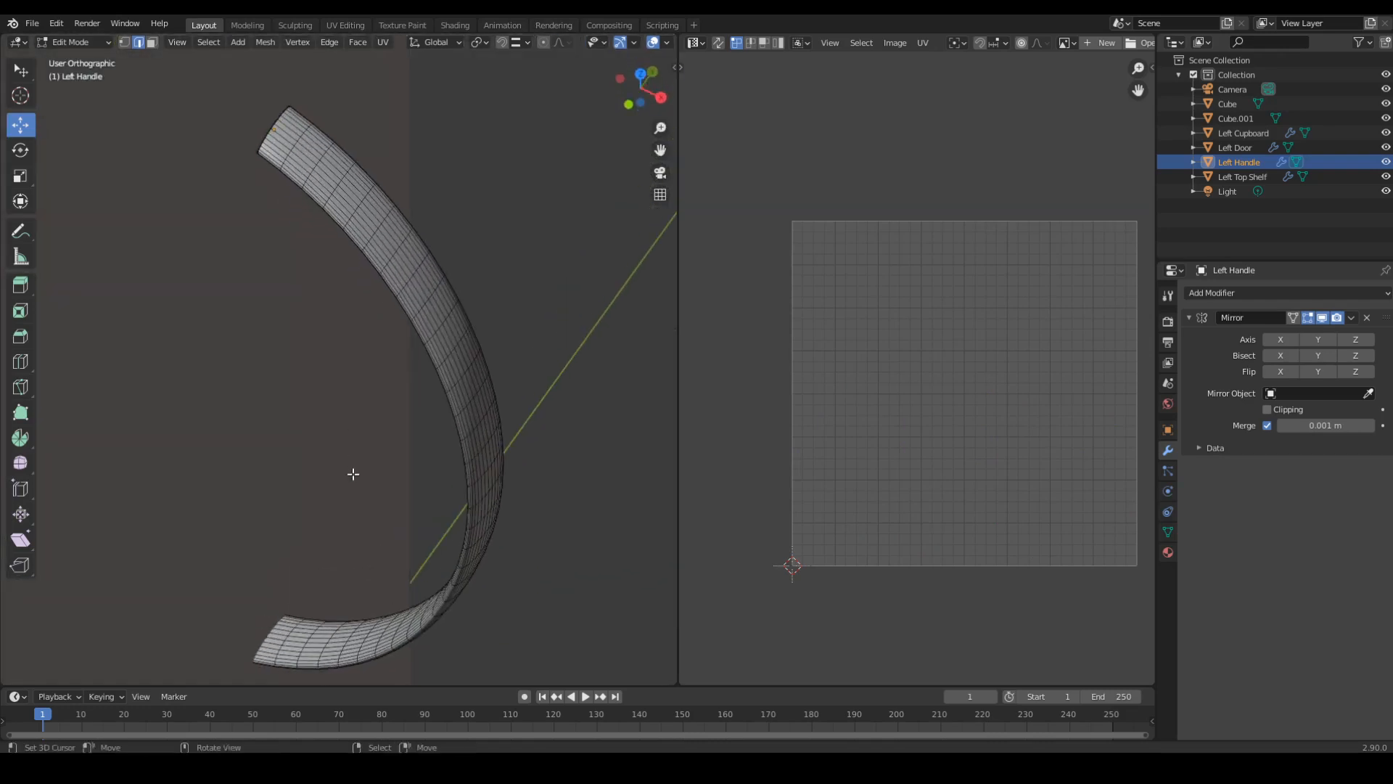
pyautogui.keyDown('alt'); pyautogui.click(321, 636); pyautogui.keyUp('alt')
pyautogui.hotkey('ctrl', 'e')
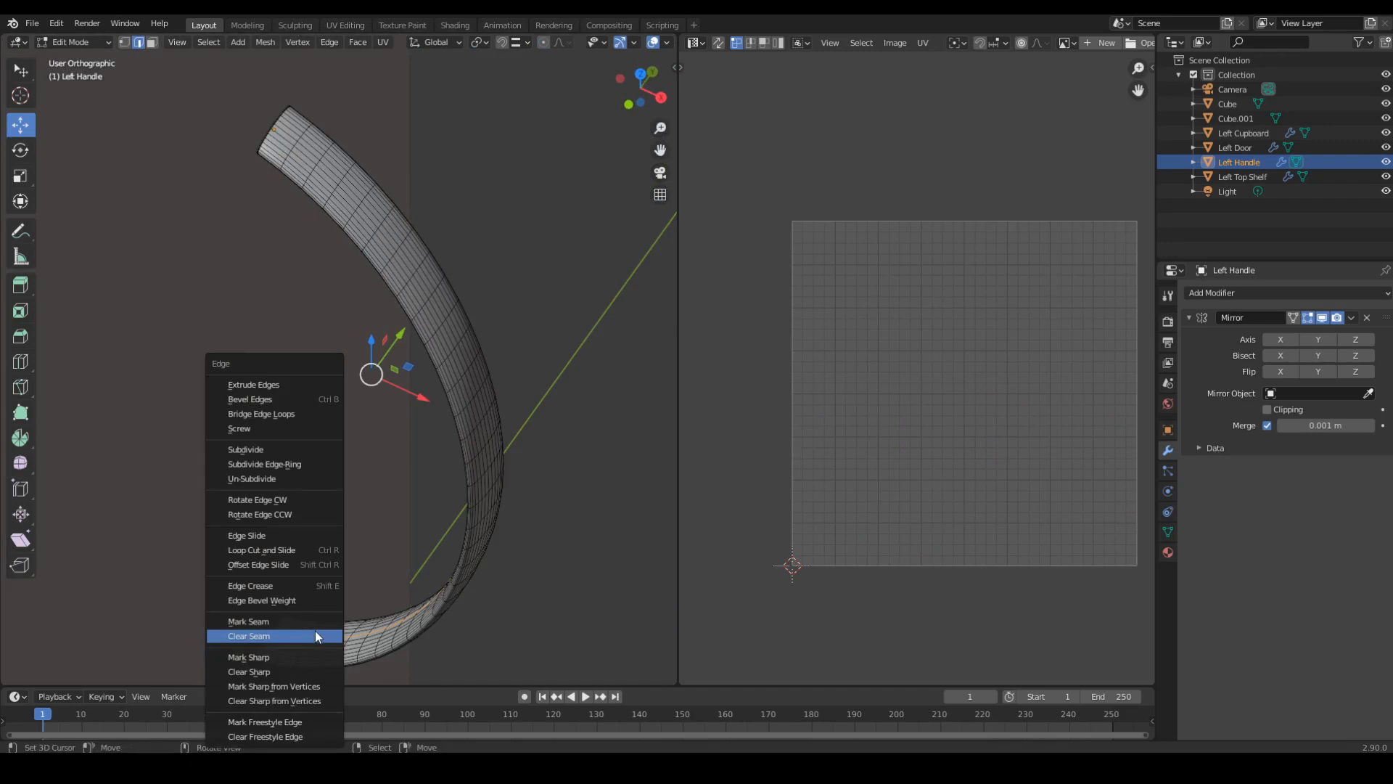
pyautogui.click(284, 623)
# Select the whole handle mesh and unwrap its UVs with the Unwrap method.
pyautogui.scroll(-3, 428, 482)
pyautogui.press('a')
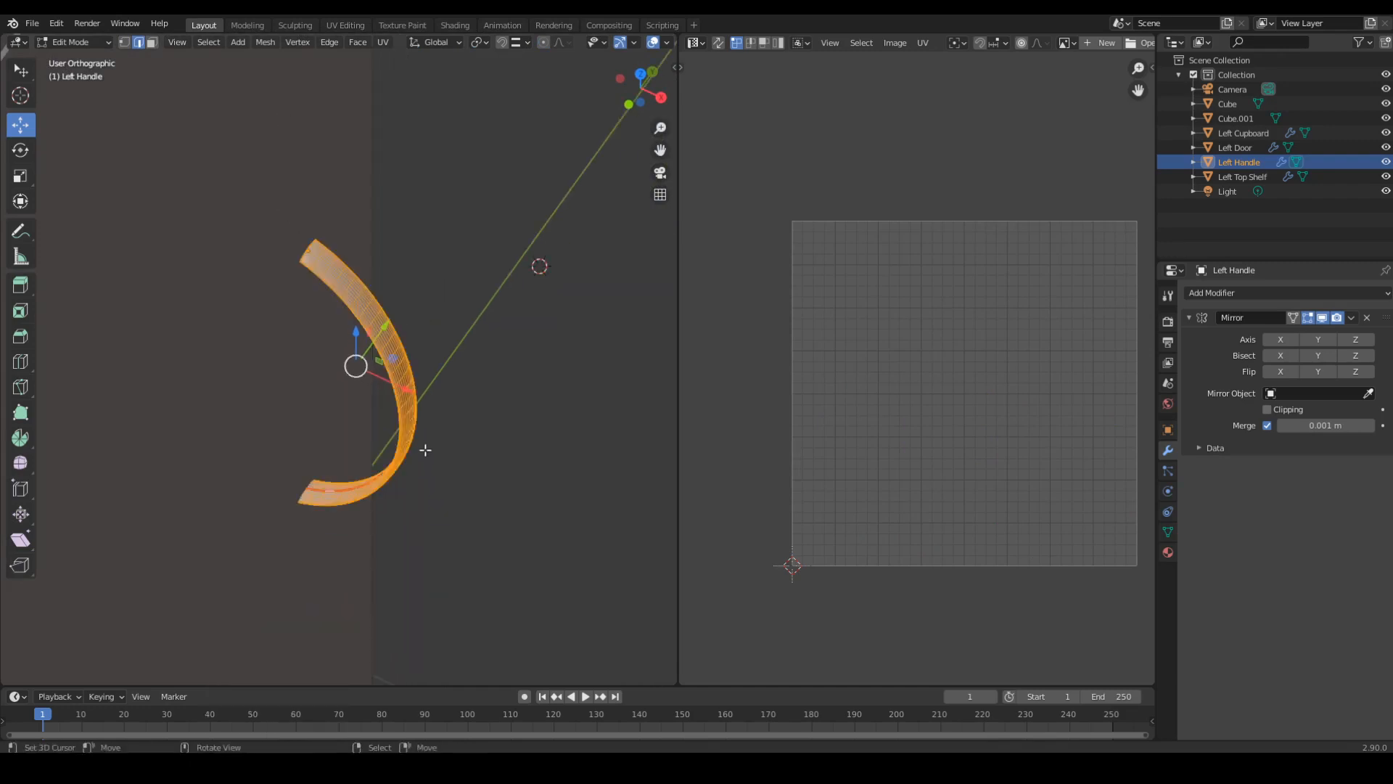
pyautogui.press('u')
pyautogui.click(449, 445)
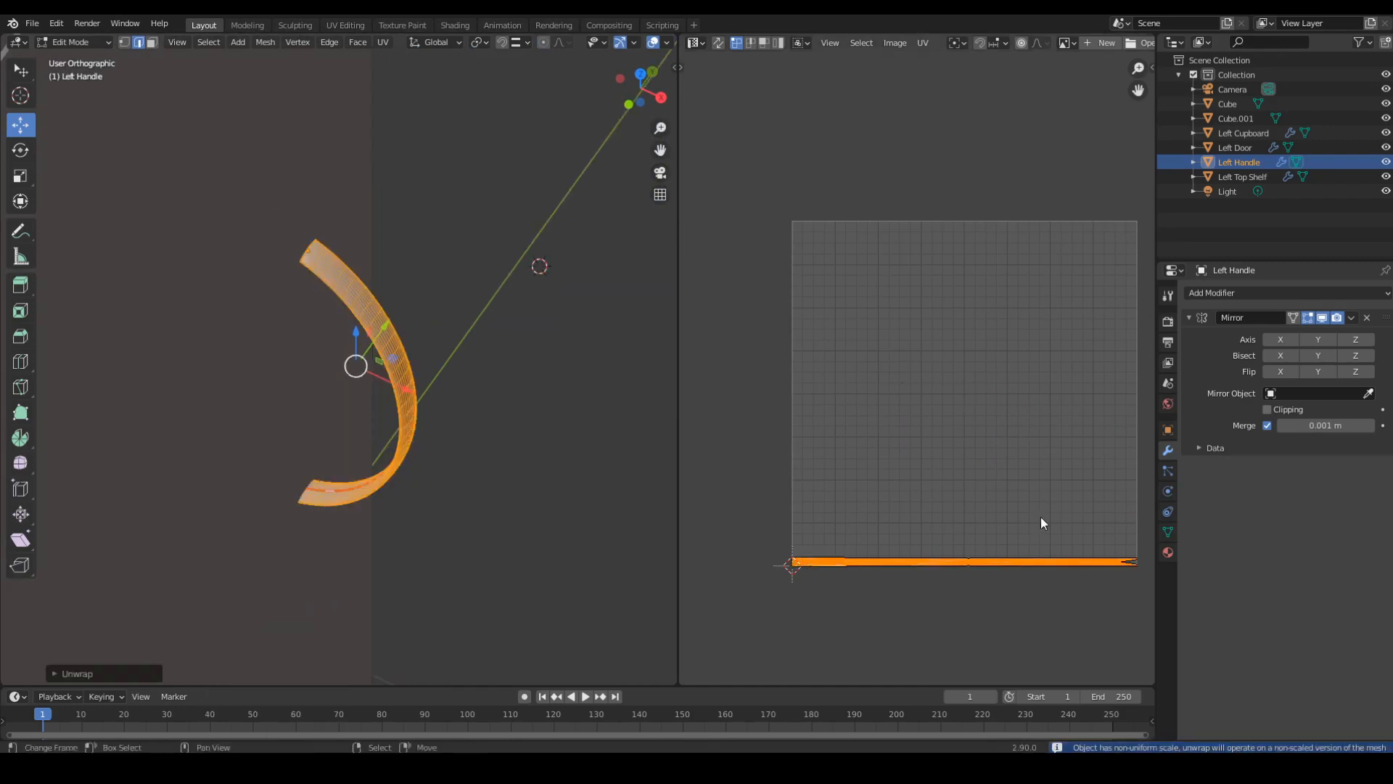
# Examine the unwrapped UV strip of the handle against the handle's geometry.
pyautogui.moveTo(1030, 535); pyautogui.dragTo(1017, 495, button='middle')
pyautogui.moveTo(472, 436); pyautogui.dragTo(408, 441, button='middle')
pyautogui.keyDown('ctrl'); pyautogui.moveTo(997, 577); pyautogui.dragTo(1016, 512, button='middle'); pyautogui.keyUp('ctrl')
pyautogui.moveTo(1036, 494); pyautogui.dragTo(740, 297, button='middle')
pyautogui.keyDown('ctrl'); pyautogui.moveTo(987, 290); pyautogui.dragTo(981, 423, button='middle'); pyautogui.keyUp('ctrl')
pyautogui.moveTo(917, 577); pyautogui.dragTo(1028, 342, button='middle')
pyautogui.keyDown('ctrl'); pyautogui.moveTo(1016, 240); pyautogui.dragTo(939, 515, button='middle'); pyautogui.keyUp('ctrl')
pyautogui.moveTo(939, 515); pyautogui.dragTo(986, 365, button='middle')
pyautogui.moveTo(421, 395)
pyautogui.mouseDown(button='middle')
pyautogui.moveTo(267, 407)
pyautogui.moveTo(280, 306)
pyautogui.moveTo(566, 467)
pyautogui.moveTo(519, 360)
pyautogui.moveTo(478, 377)
pyautogui.moveTo(526, 311)
pyautogui.moveTo(411, 350)
pyautogui.moveTo(444, 343)
pyautogui.mouseUp(button='middle')
# Return the handle to Object Mode and display the scene in solid shading with X-ray off.
pyautogui.press('Tab')
pyautogui.press('z')
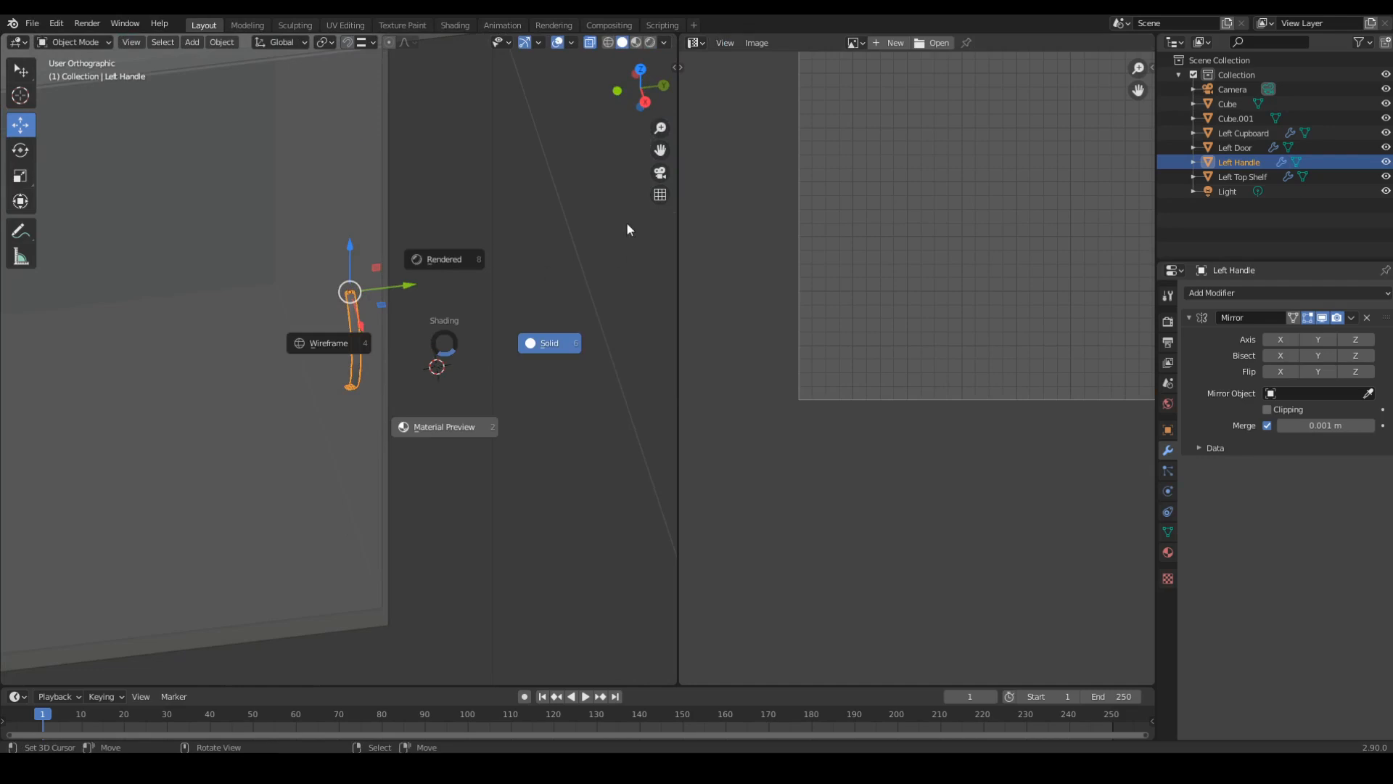
pyautogui.hotkey('alt', 'z')
pyautogui.moveTo(276, 218)
pyautogui.mouseDown(button='middle')
pyautogui.moveTo(453, 387)
pyautogui.moveTo(302, 320)
pyautogui.moveTo(341, 290)
pyautogui.mouseUp(button='middle')
pyautogui.click(622, 42)
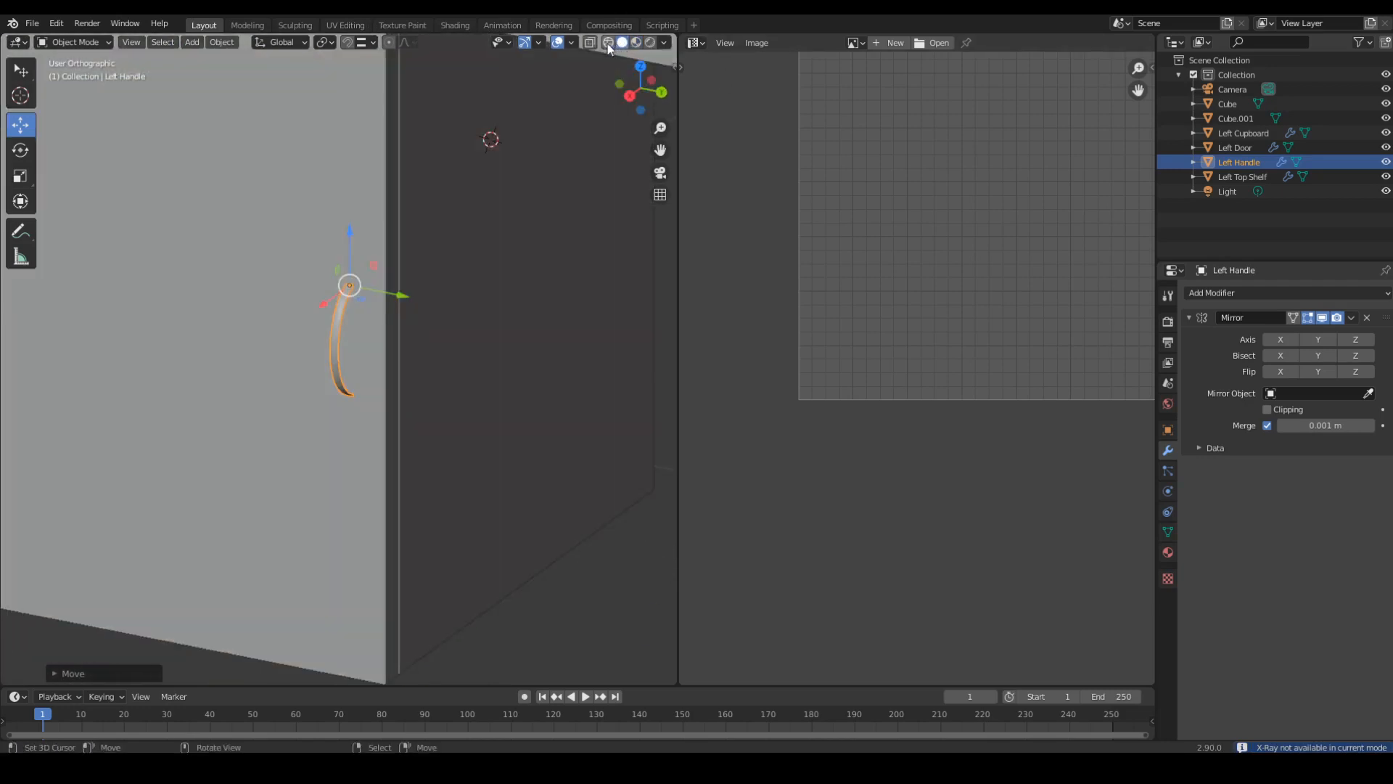
pyautogui.click(591, 42)
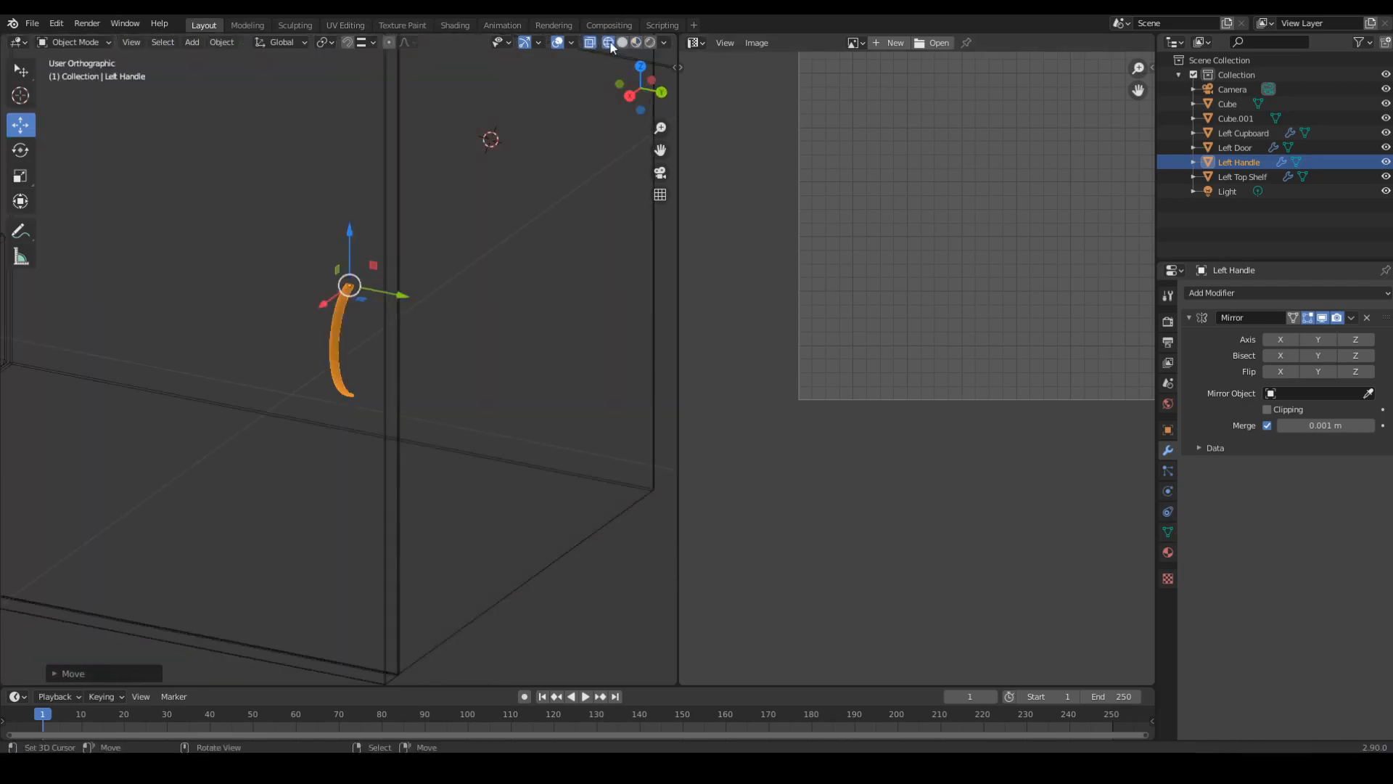
pyautogui.click(619, 42)
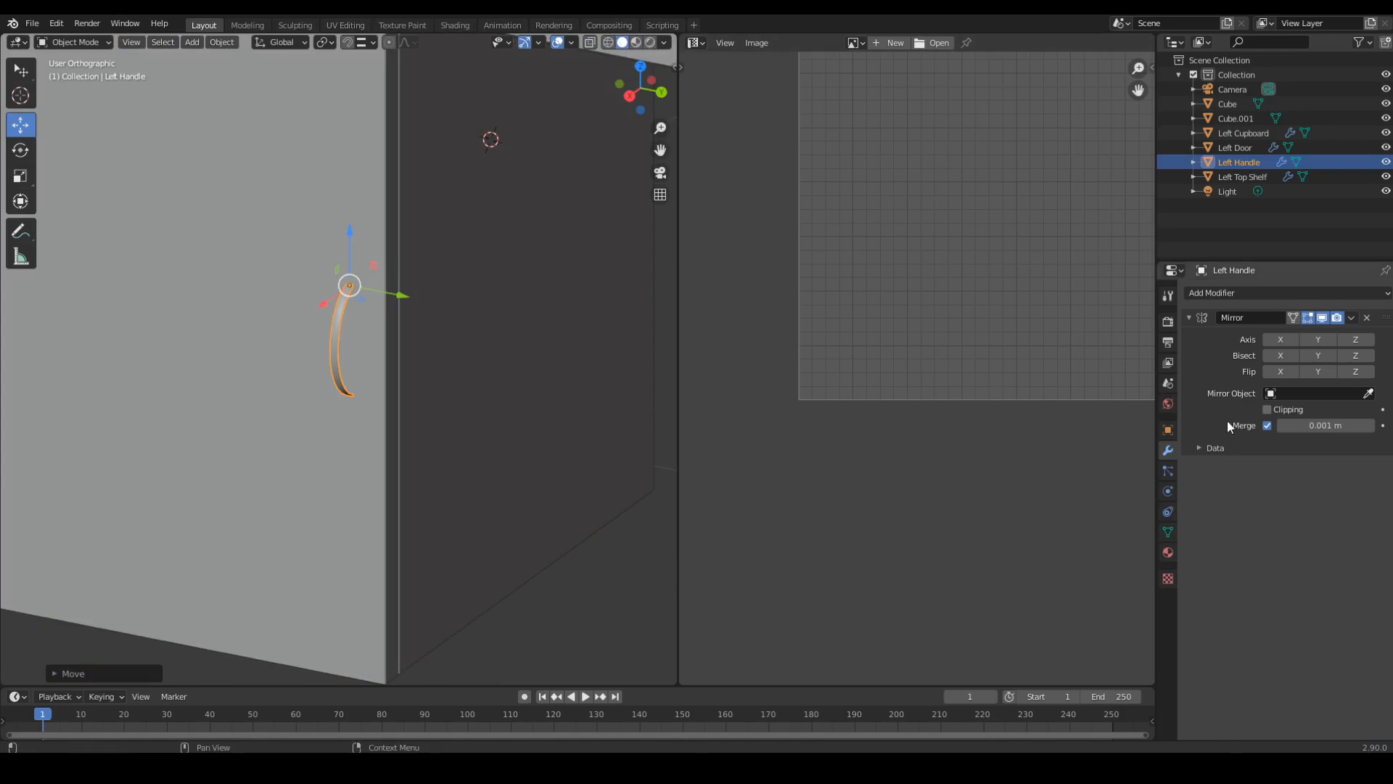
# Look through the render, object, mesh data and modifier settings and bring up the Left Handle's material settings.
pyautogui.click(1169, 343)
pyautogui.click(1167, 325)
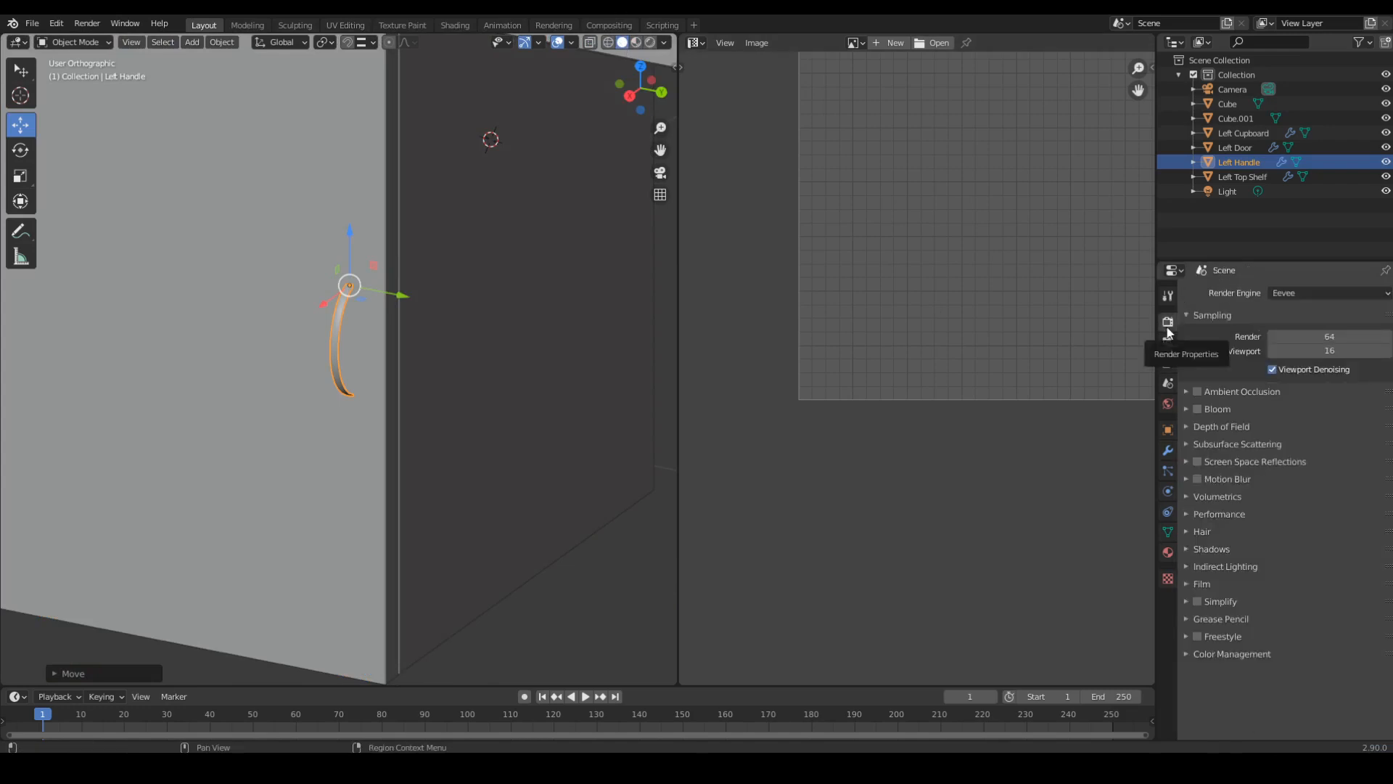
pyautogui.click(1168, 343)
pyautogui.click(1168, 431)
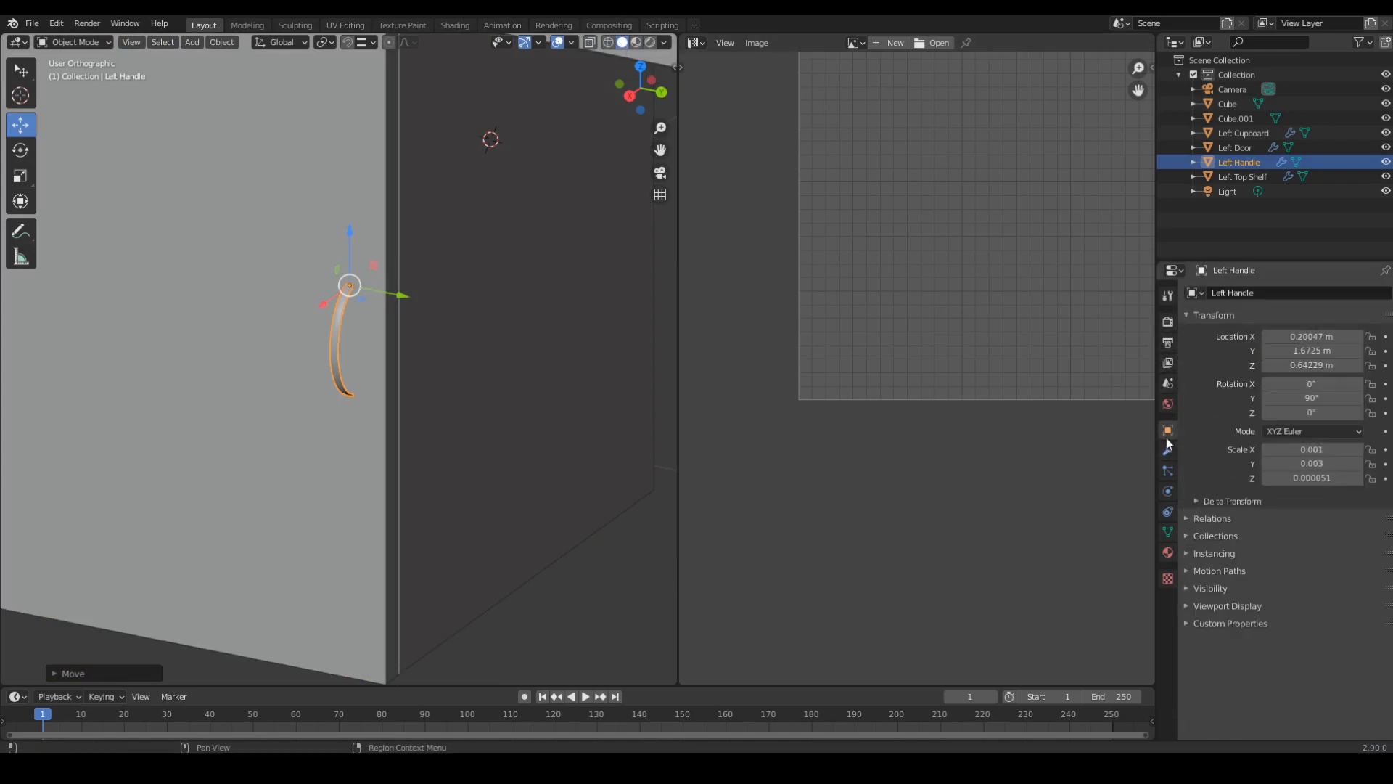
pyautogui.click(1169, 530)
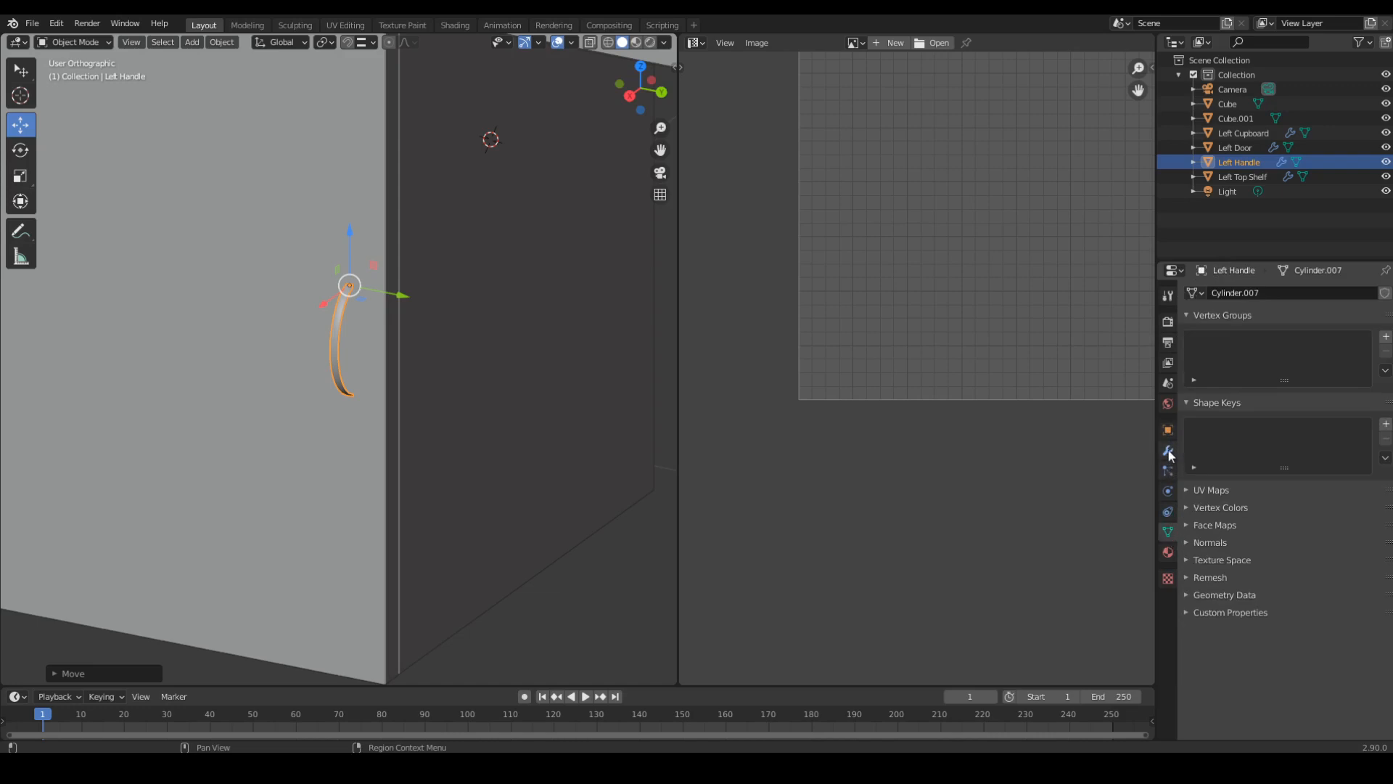
pyautogui.click(1169, 451)
pyautogui.click(1168, 552)
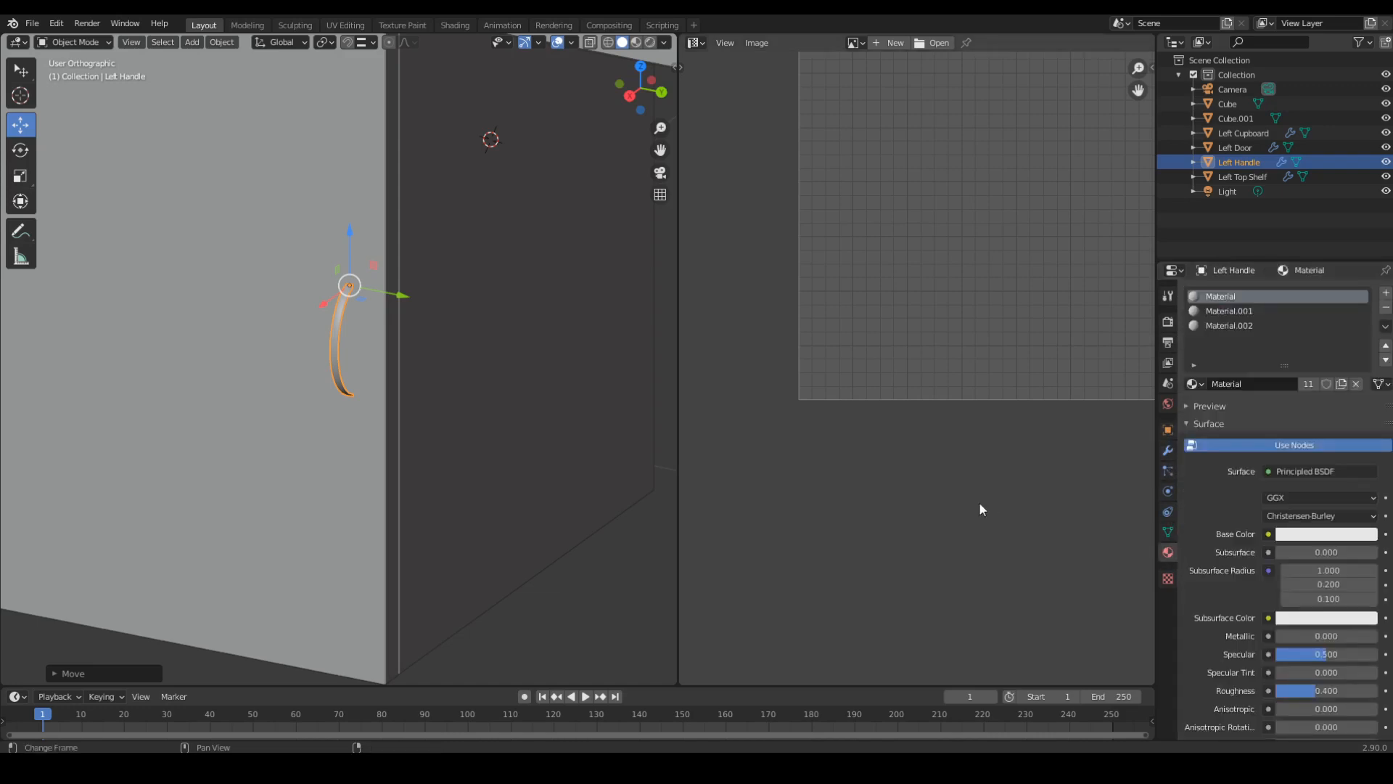
# Widen the 3D viewport at the expense of the UV editor and bring the whole furniture unit into view.
pyautogui.scroll(-4, 338, 355)
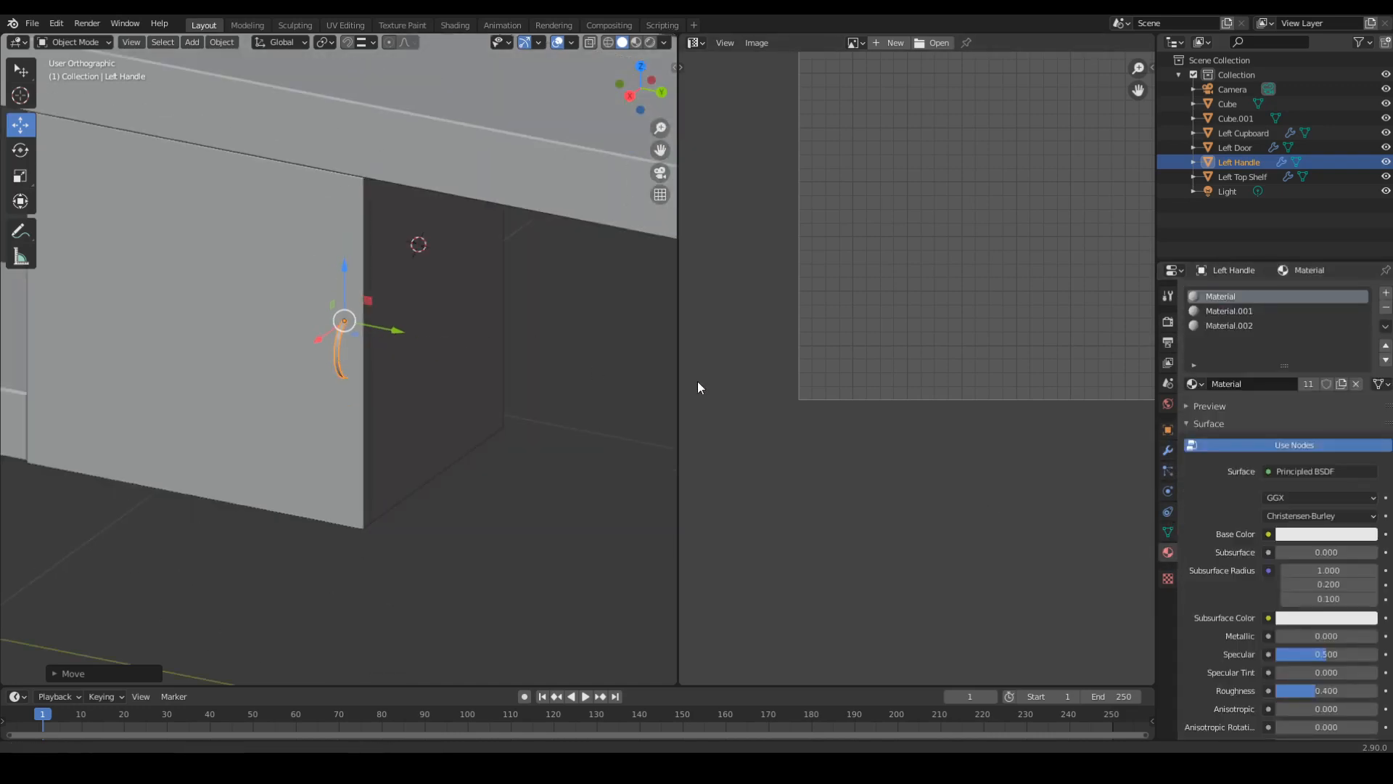
pyautogui.scroll(-3, 676, 363)
pyautogui.moveTo(678, 364); pyautogui.dragTo(844, 350)
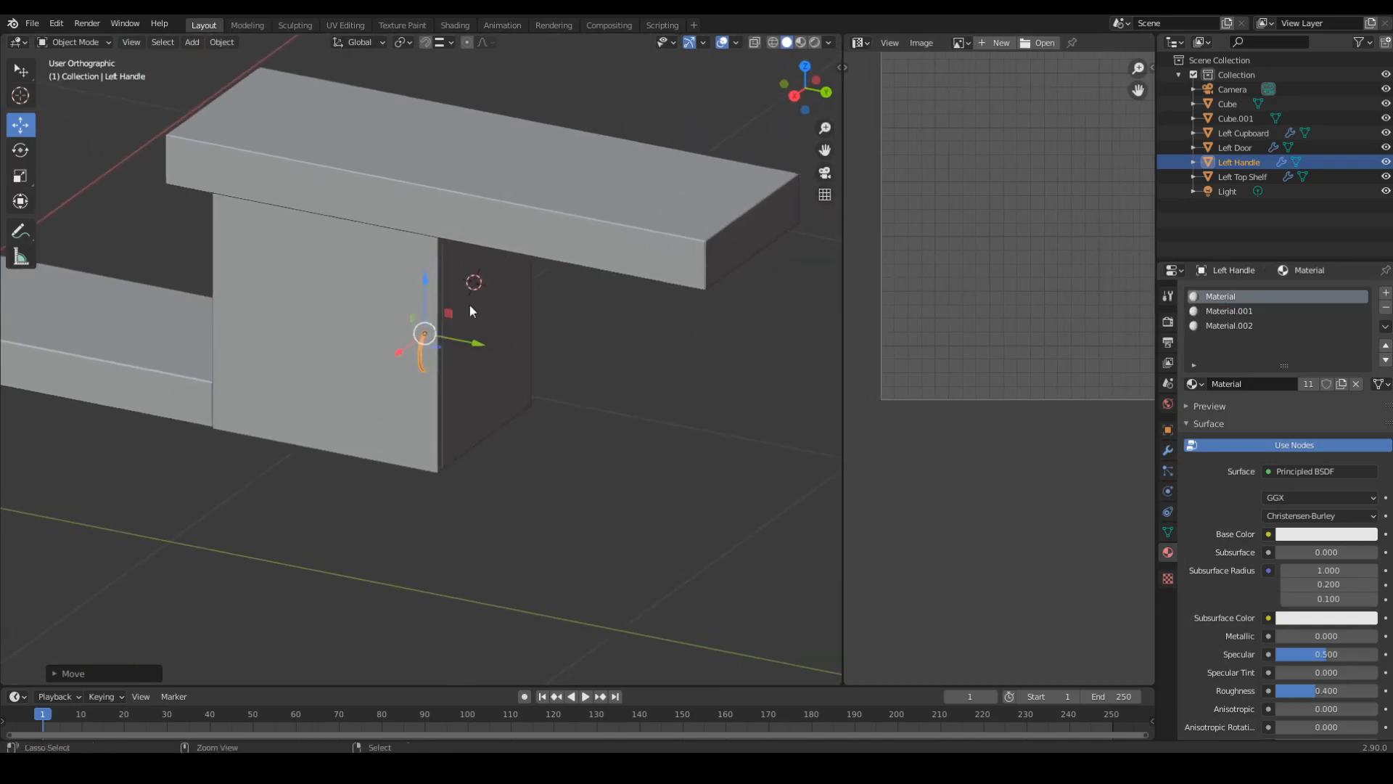
pyautogui.keyDown('ctrl'); pyautogui.moveTo(470, 306); pyautogui.dragTo(675, 370, button='middle'); pyautogui.keyUp('ctrl')
pyautogui.keyDown('ctrl'); pyautogui.moveTo(675, 370); pyautogui.dragTo(525, 322, button='middle'); pyautogui.keyUp('ctrl')
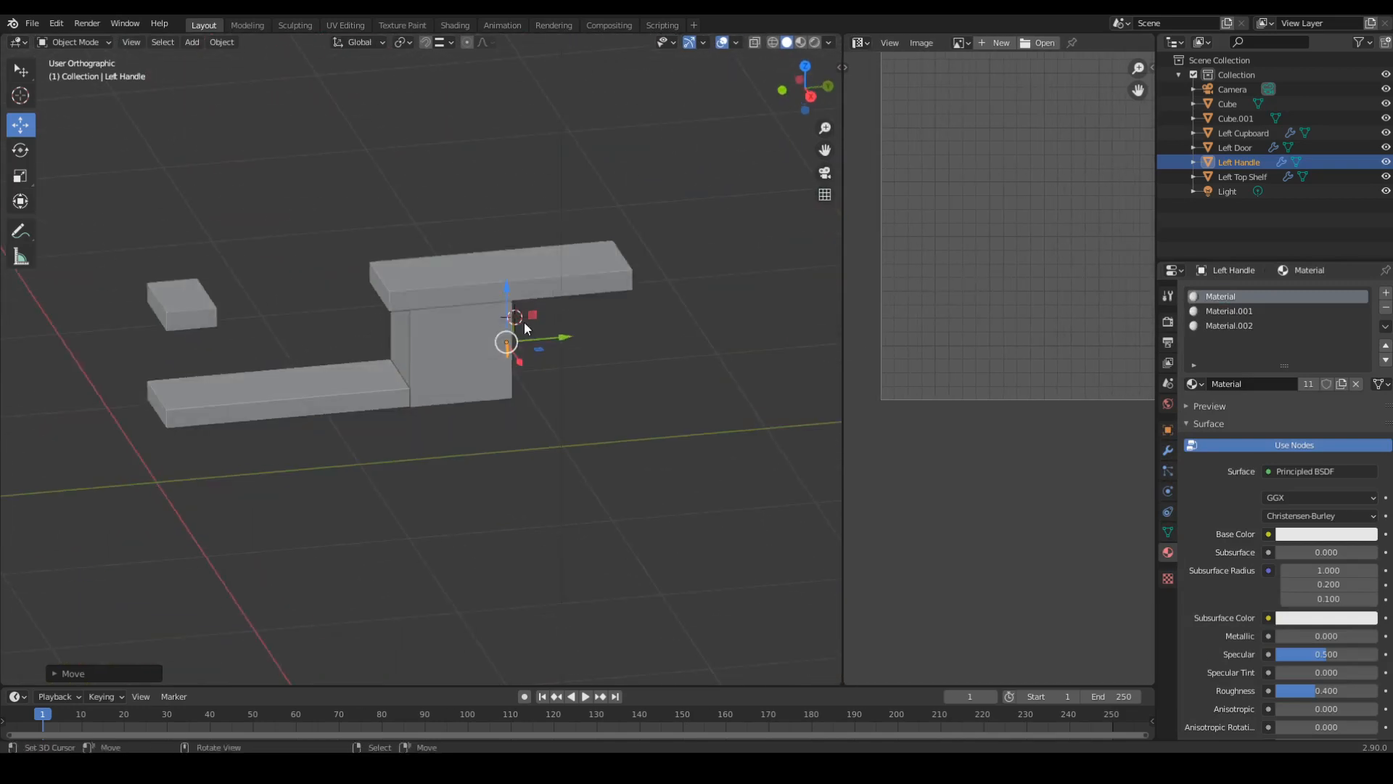
pyautogui.moveTo(388, 389); pyautogui.dragTo(499, 324, button='middle')
# Check the UV layouts of the Left Door, Left Cupboard, long bottom shelf and Left Top Shelf one by one.
pyautogui.click(499, 324)
pyautogui.press('Tab')
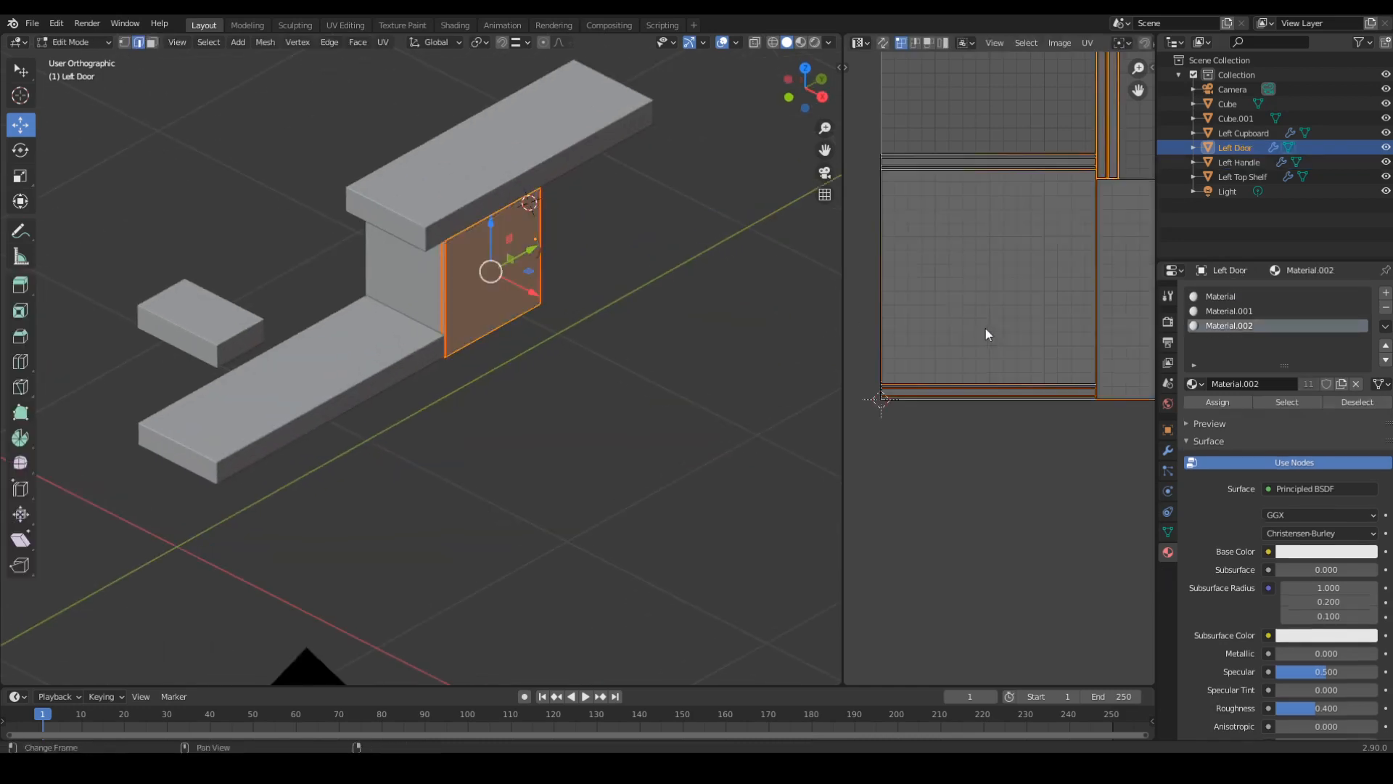
pyautogui.press('Tab')
pyautogui.click(394, 297)
pyautogui.press('Tab')
pyautogui.press('Tab')
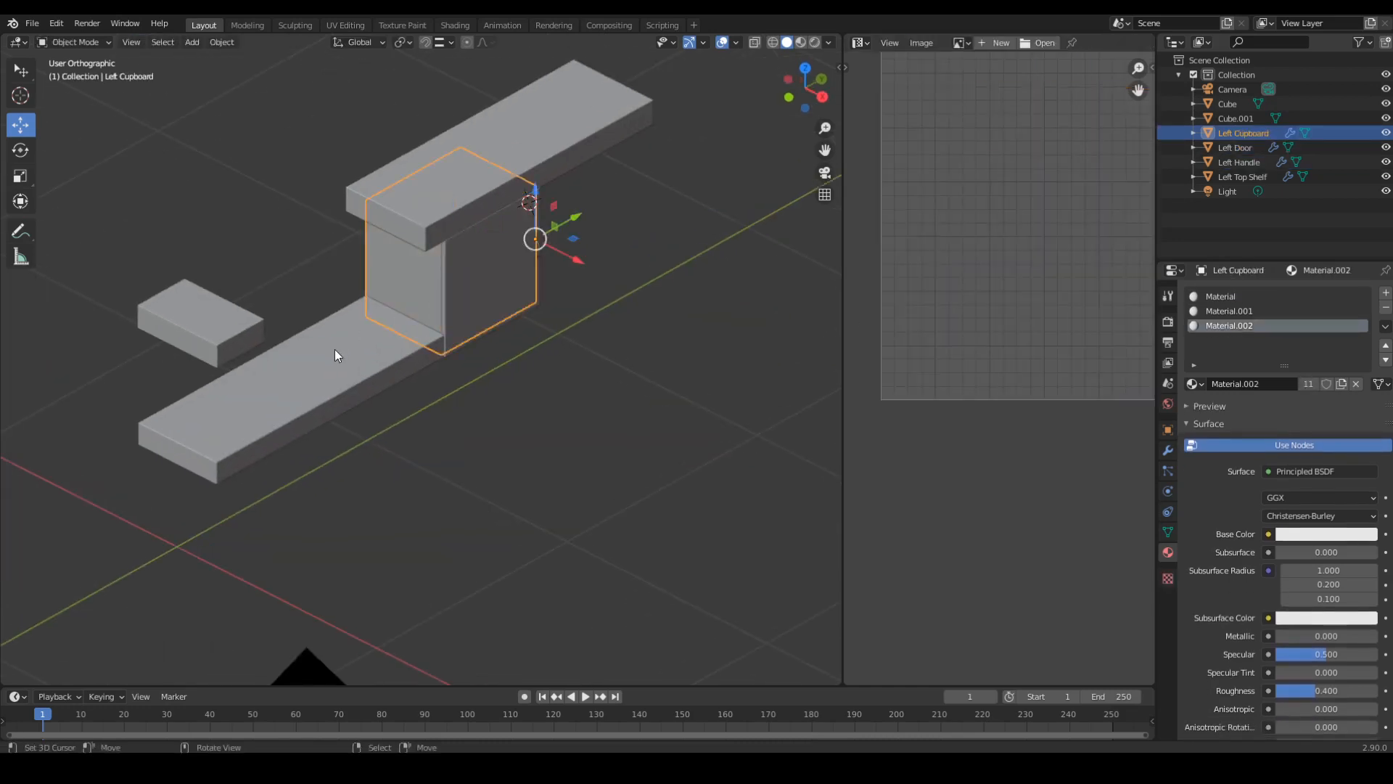
pyautogui.click(334, 350)
pyautogui.press('Tab')
pyautogui.press('Tab')
pyautogui.click(195, 308)
pyautogui.press('Tab')
pyautogui.press('Tab')
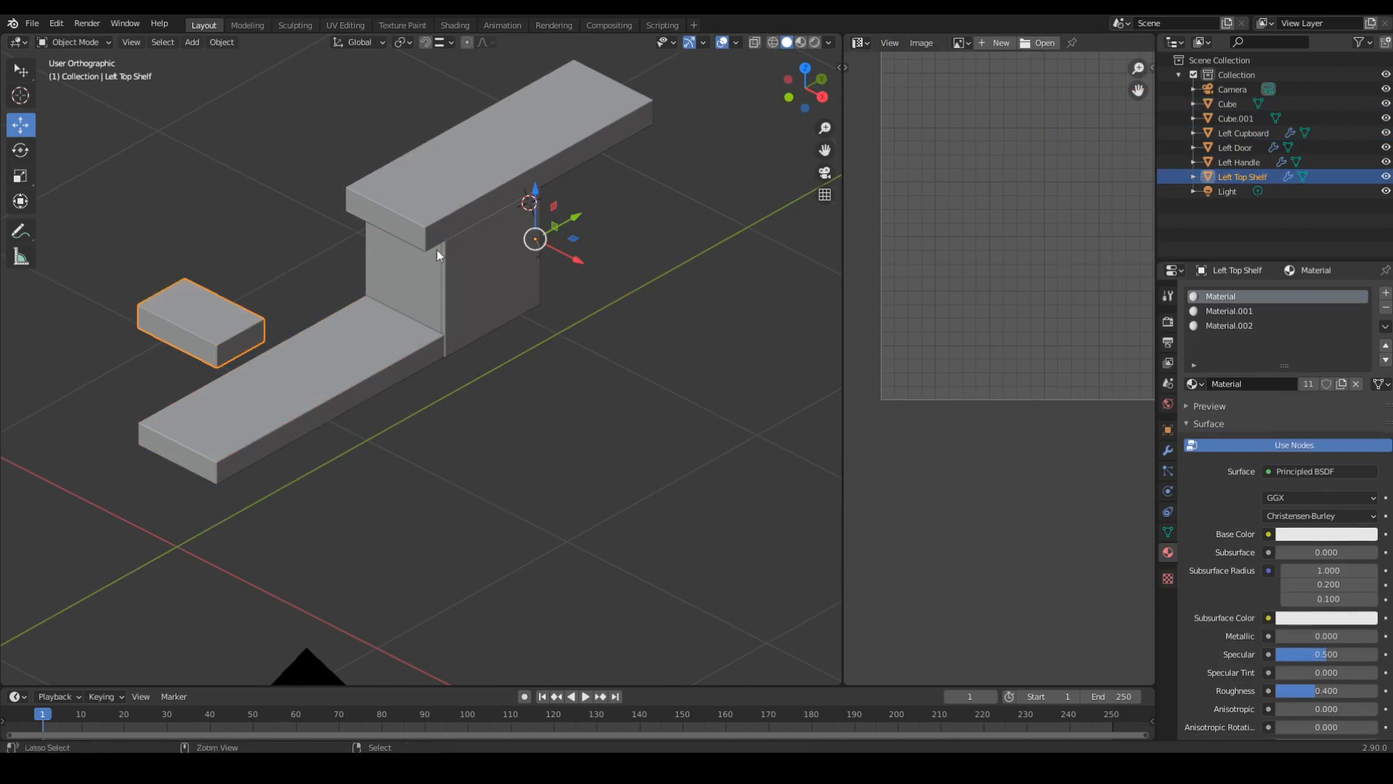
# Select the large top slab, Cube.001, and give it a new material named Wood.
pyautogui.scroll(-2, 447, 232)
pyautogui.click(456, 218)
pyautogui.press('Tab')
pyautogui.press('Tab')
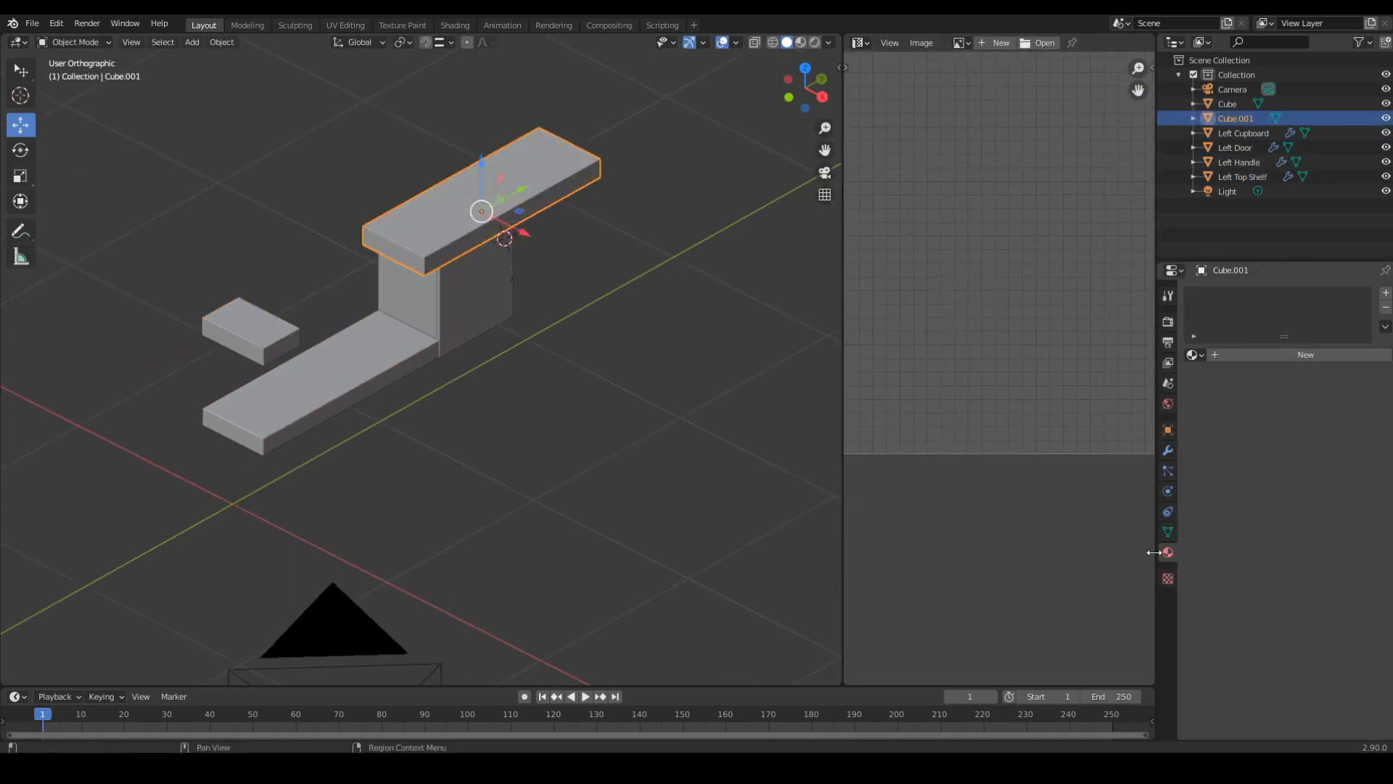
pyautogui.moveTo(841, 523); pyautogui.dragTo(728, 520)
pyautogui.click(1253, 360)
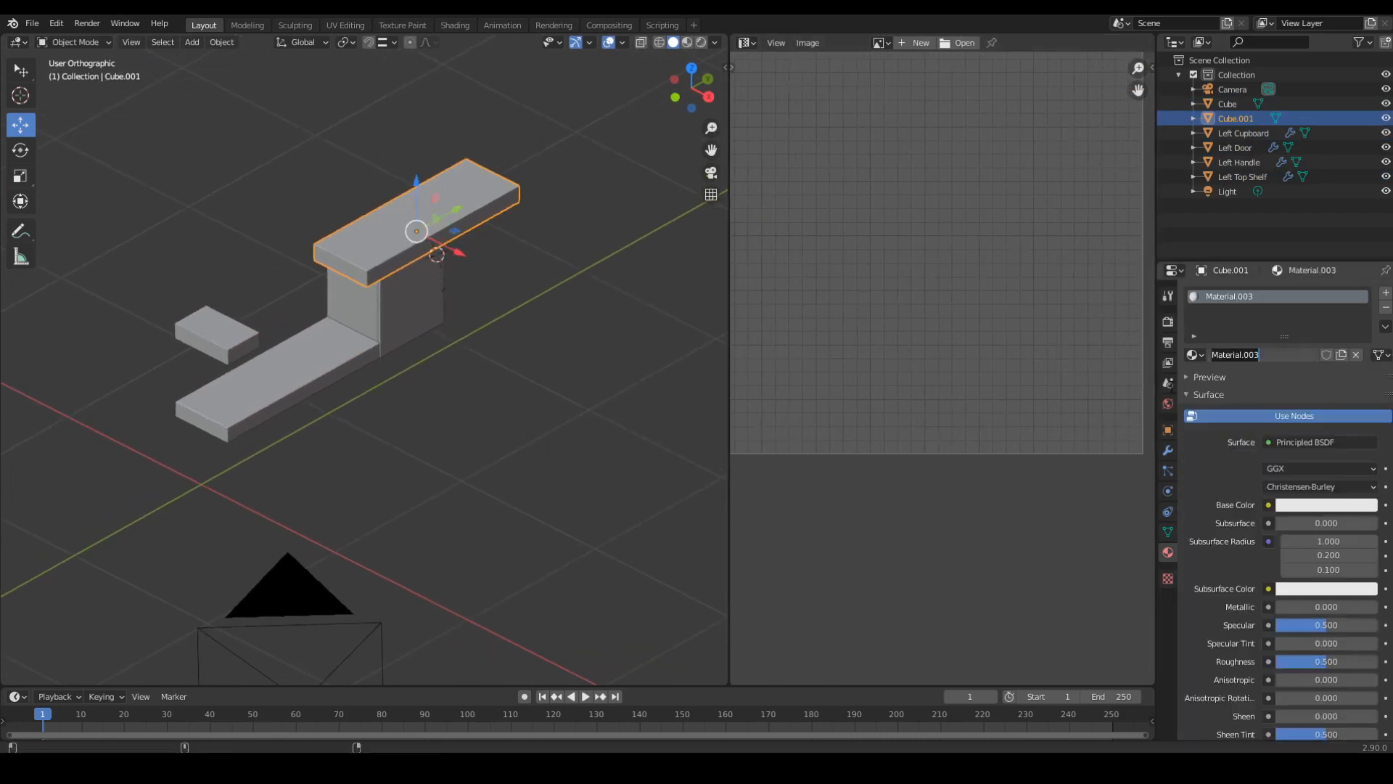
pyautogui.write('Wood')
pyautogui.press('Return')
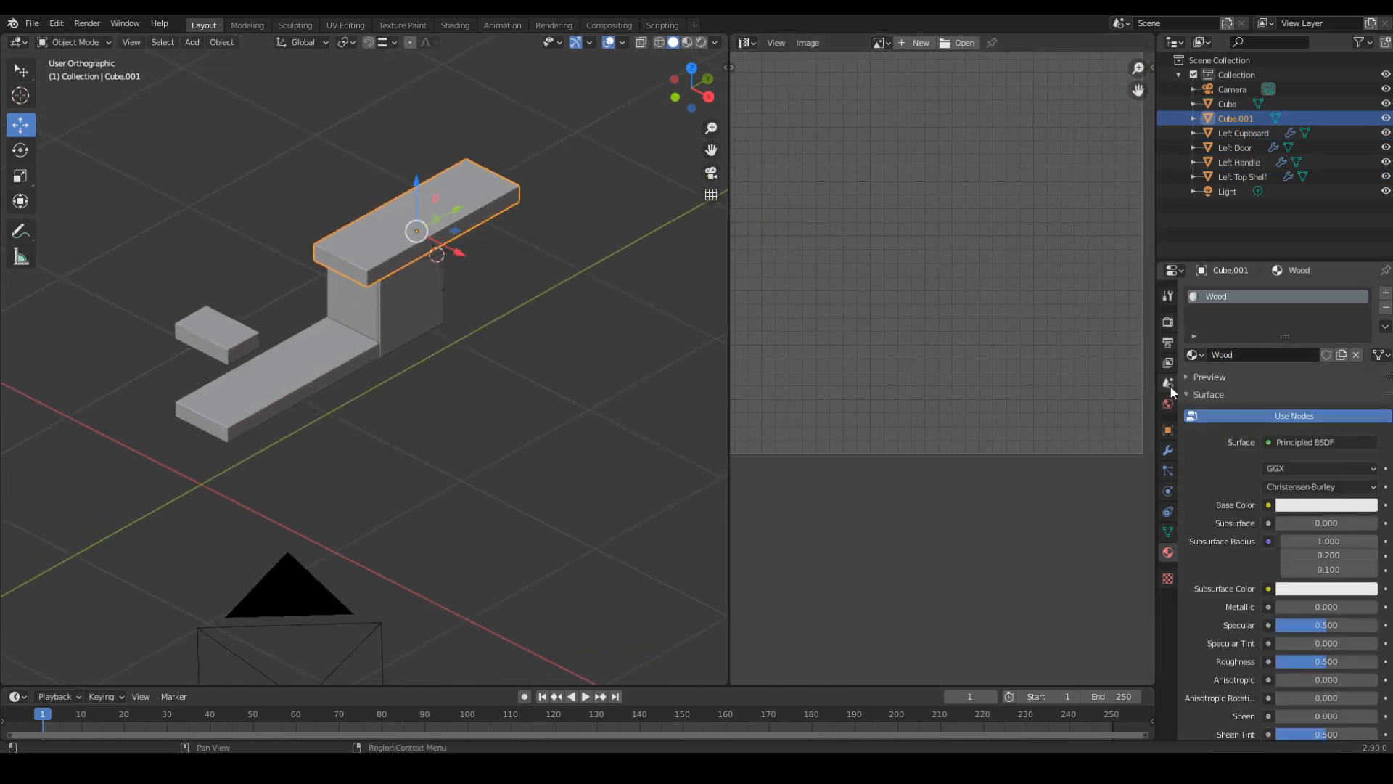
# Add a second material slot to the top slab with a new material named Granite.
pyautogui.click(1386, 296)
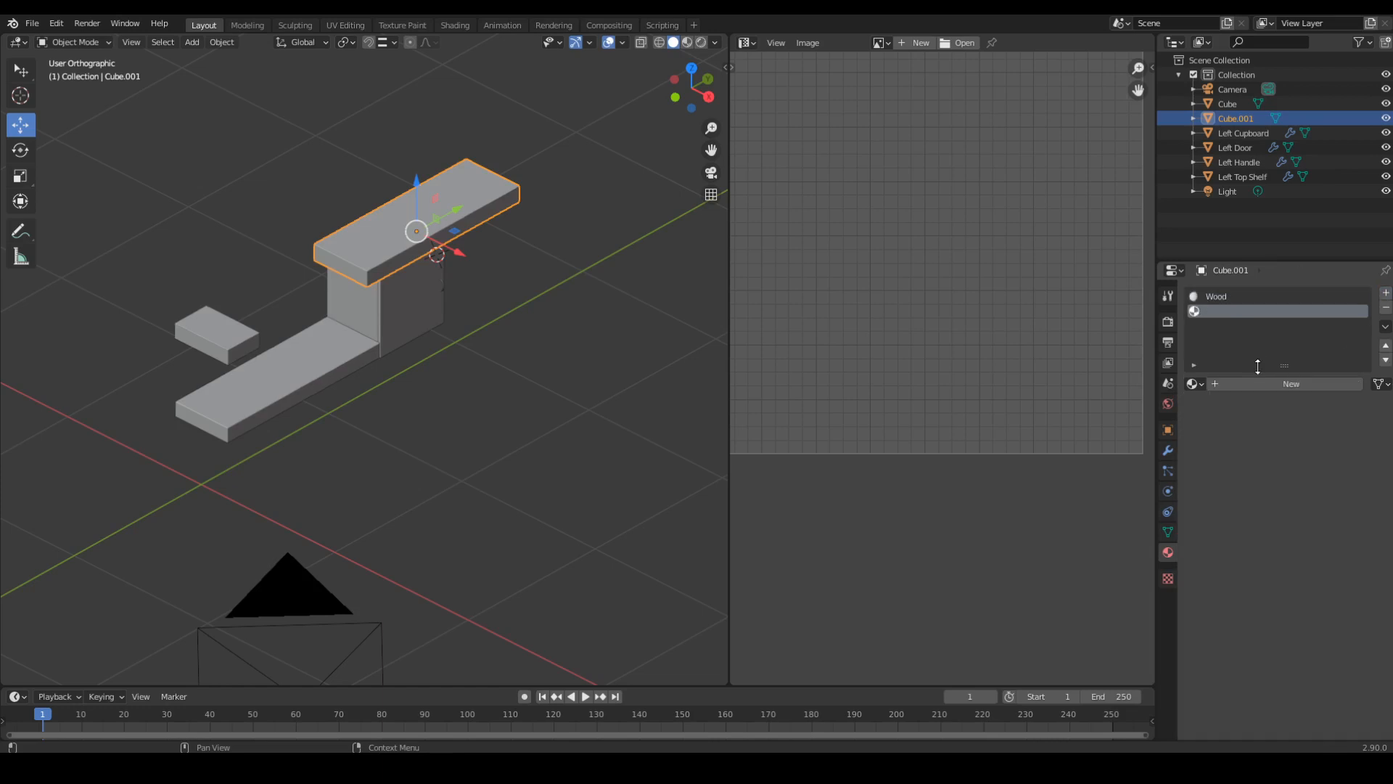
pyautogui.click(1249, 386)
pyautogui.doubleClick(1250, 386)
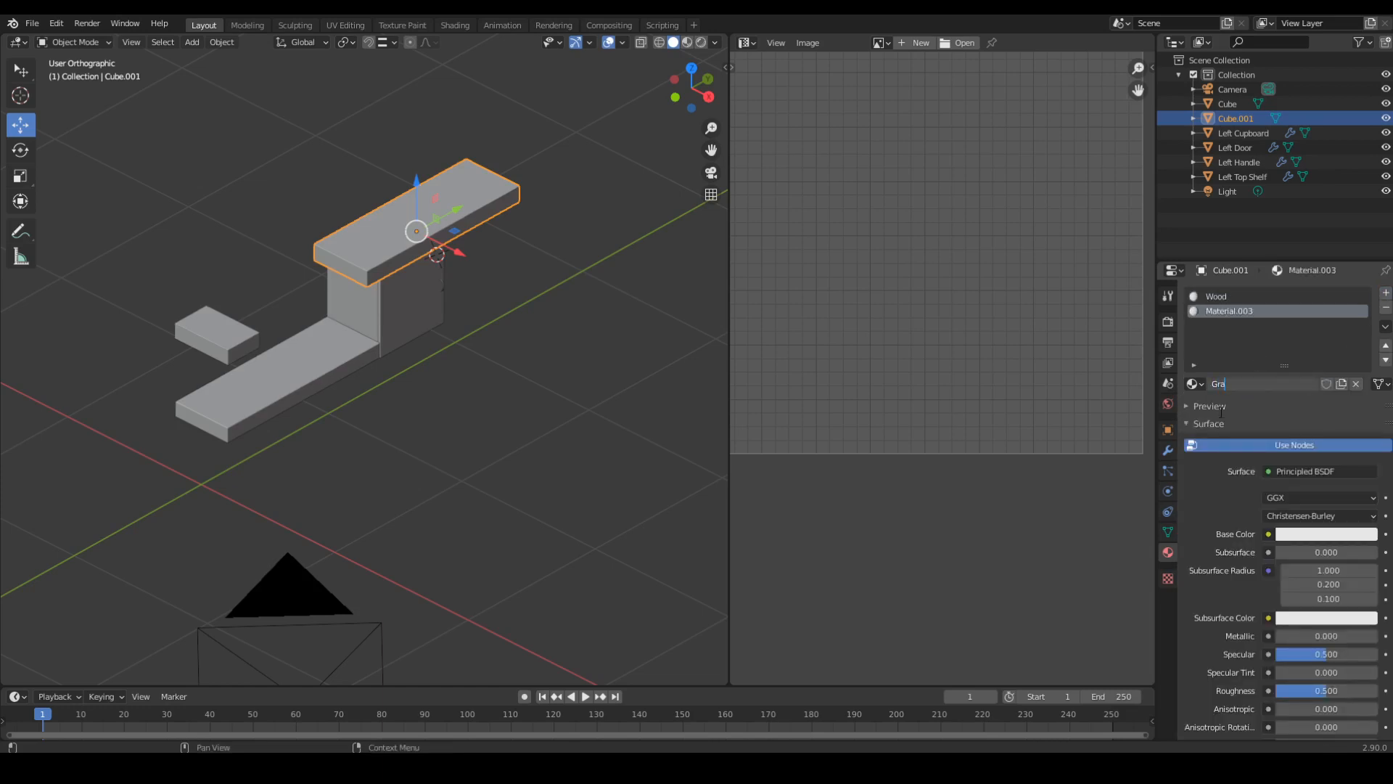
pyautogui.write('Granite')
pyautogui.press('Return')
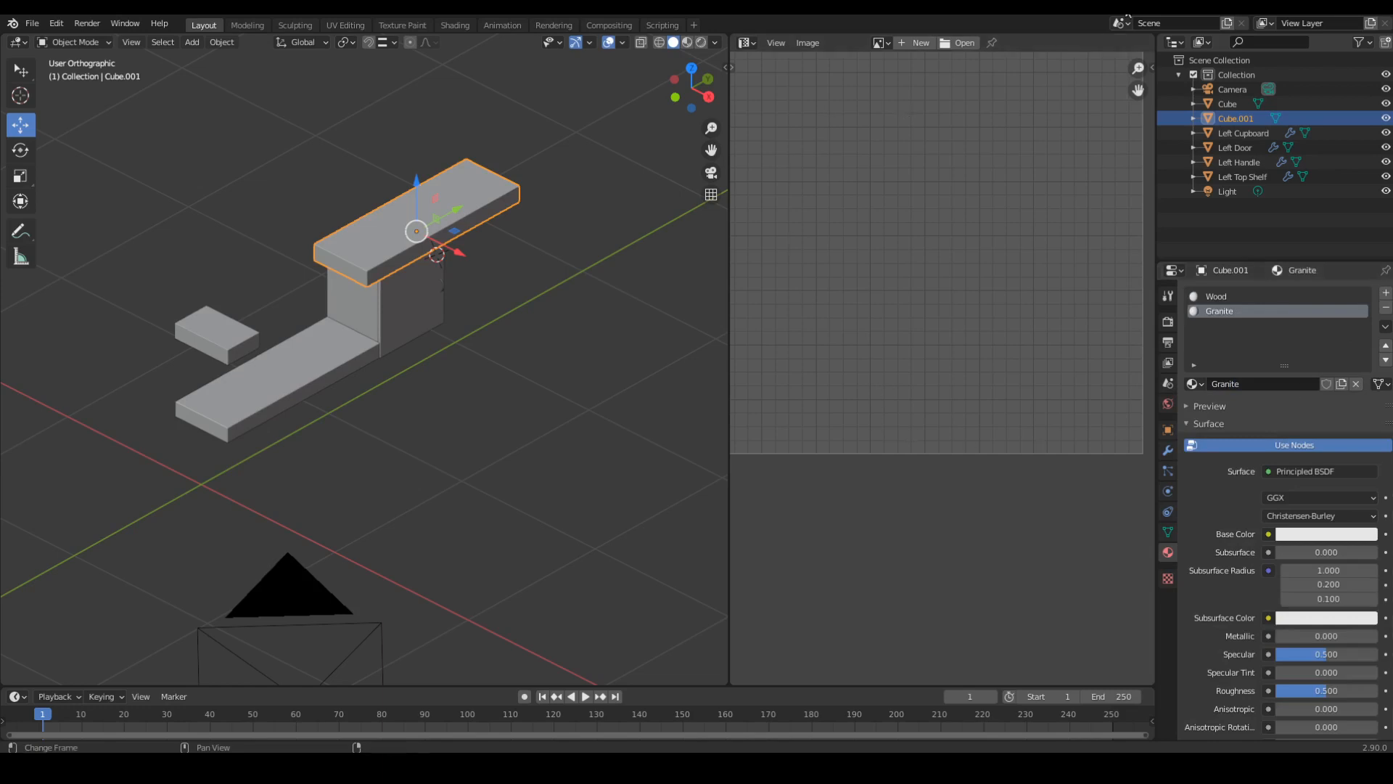
# Split the UV editor area into upper and lower halves and turn the upper one into a Shader Editor.
pyautogui.moveTo(1150, 39); pyautogui.dragTo(1121, 359)
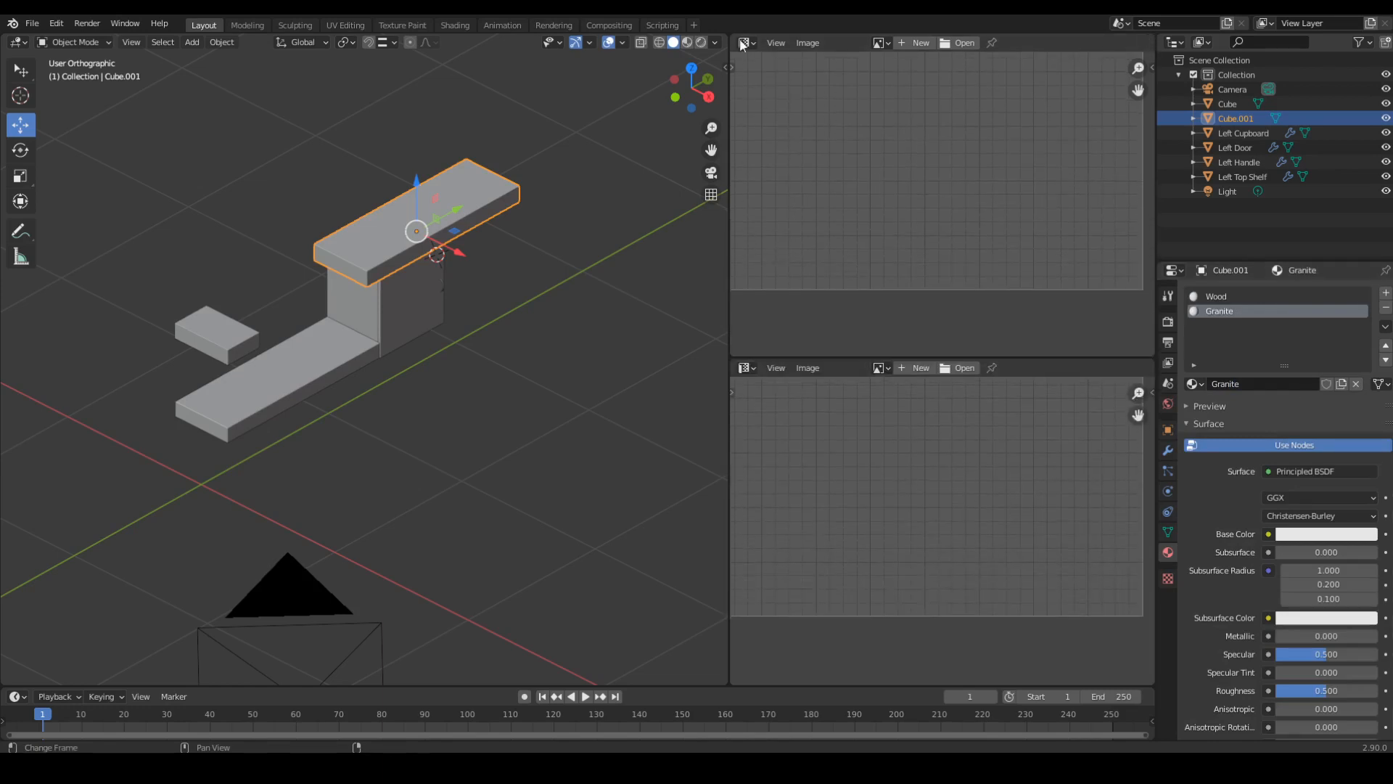
pyautogui.click(746, 42)
pyautogui.click(767, 176)
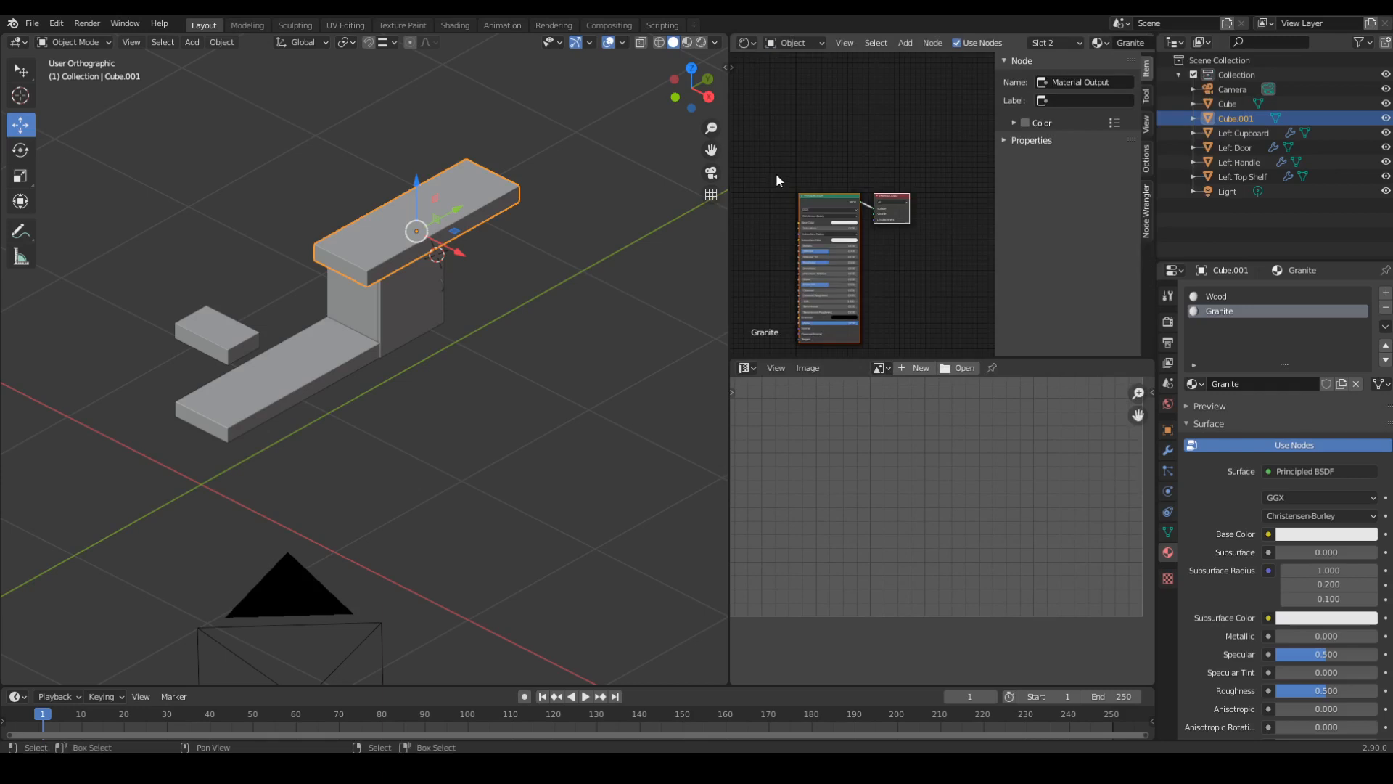
# Add an Image Texture node with Mapping and Texture Coordinate nodes to Granite's Principled BSDF and move them clear of the shader.
pyautogui.press('n')
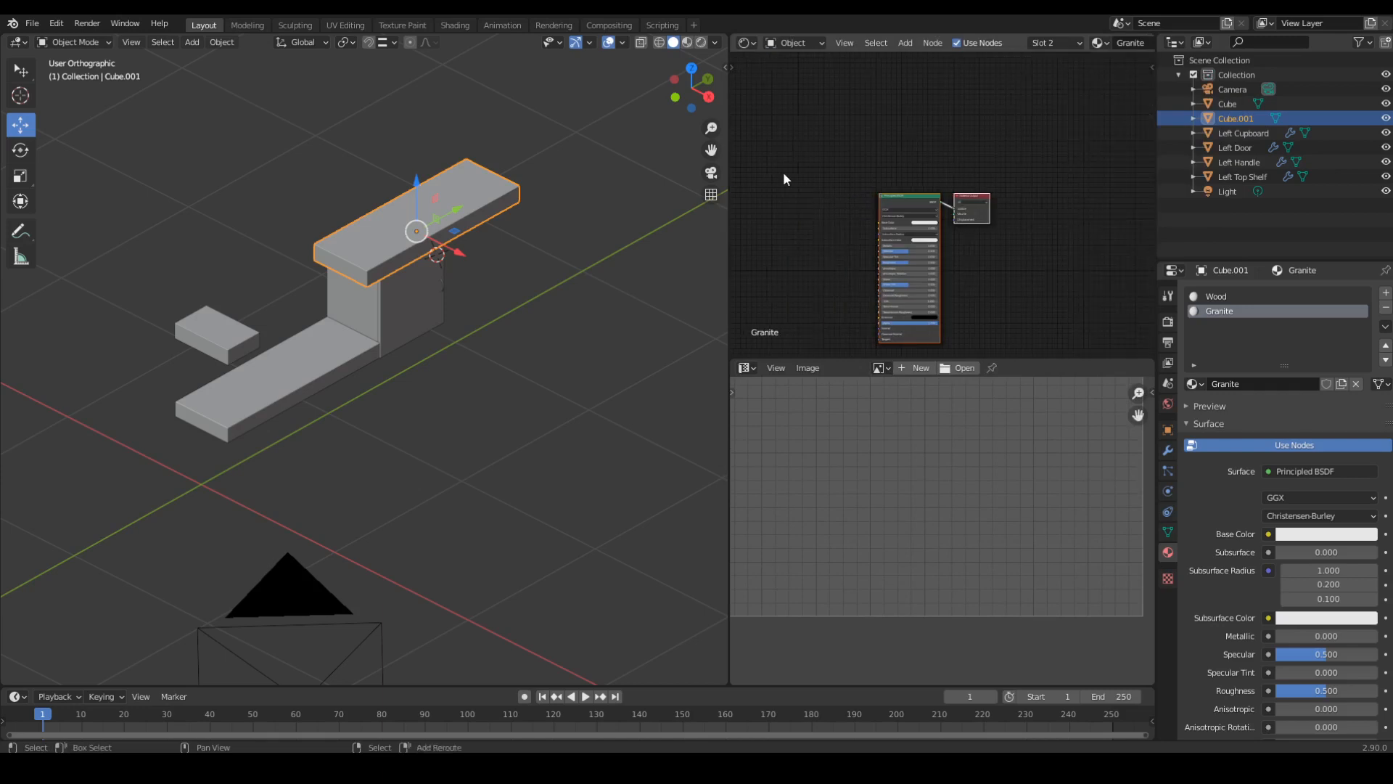
pyautogui.moveTo(859, 257); pyautogui.dragTo(977, 233, button='middle')
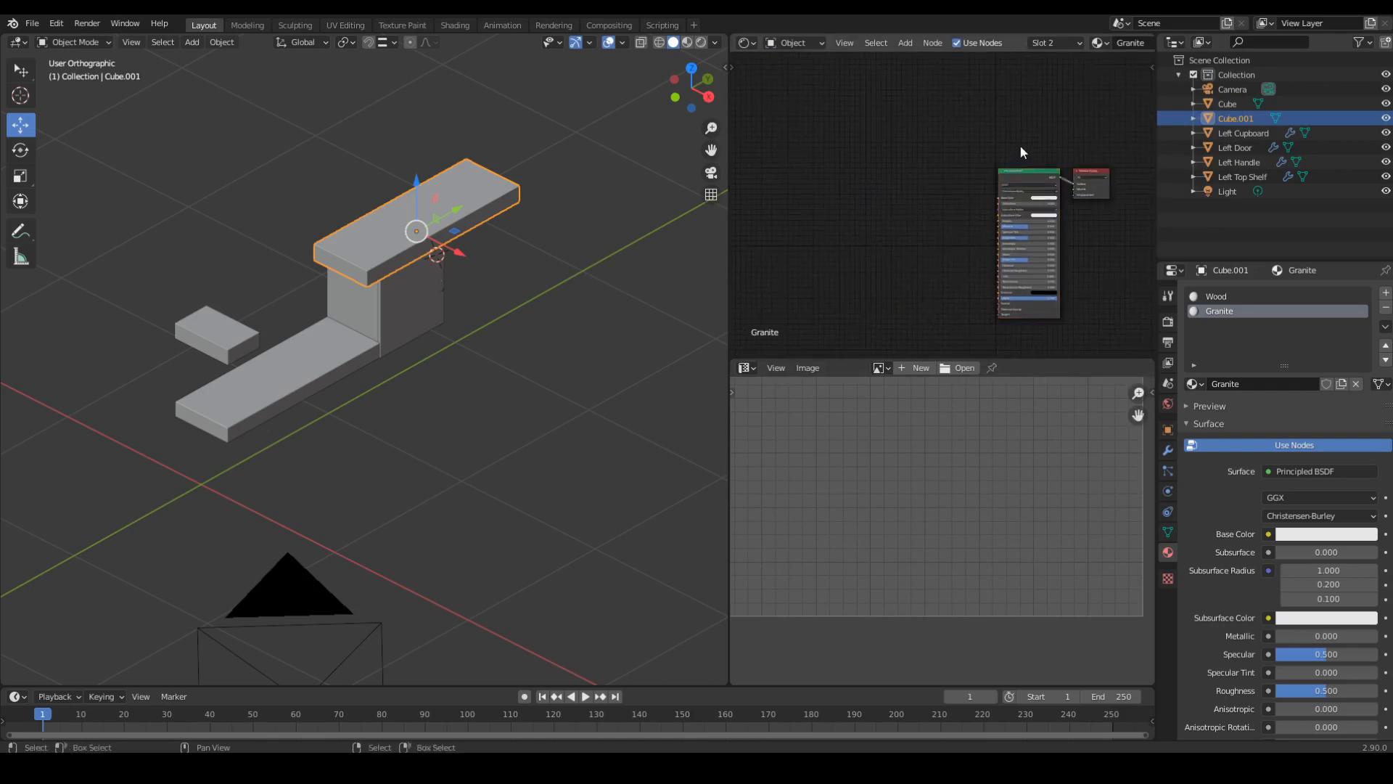
pyautogui.hotkey('ctrl', 't')
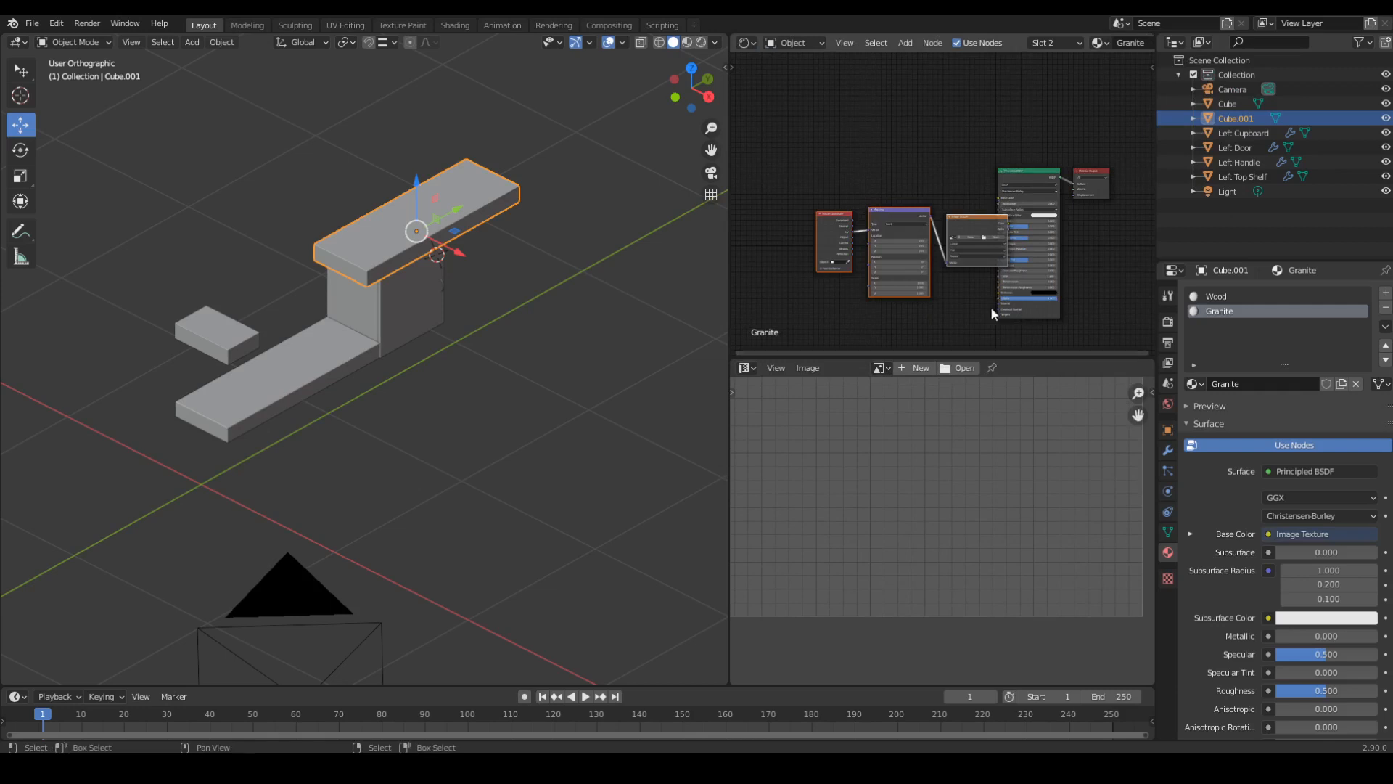
pyautogui.press('g')
pyautogui.click(868, 253)
pyautogui.keyDown('ctrl'); pyautogui.moveTo(899, 293); pyautogui.dragTo(972, 199, button='middle'); pyautogui.keyUp('ctrl')
pyautogui.moveTo(977, 196); pyautogui.dragTo(1114, 197, button='middle')
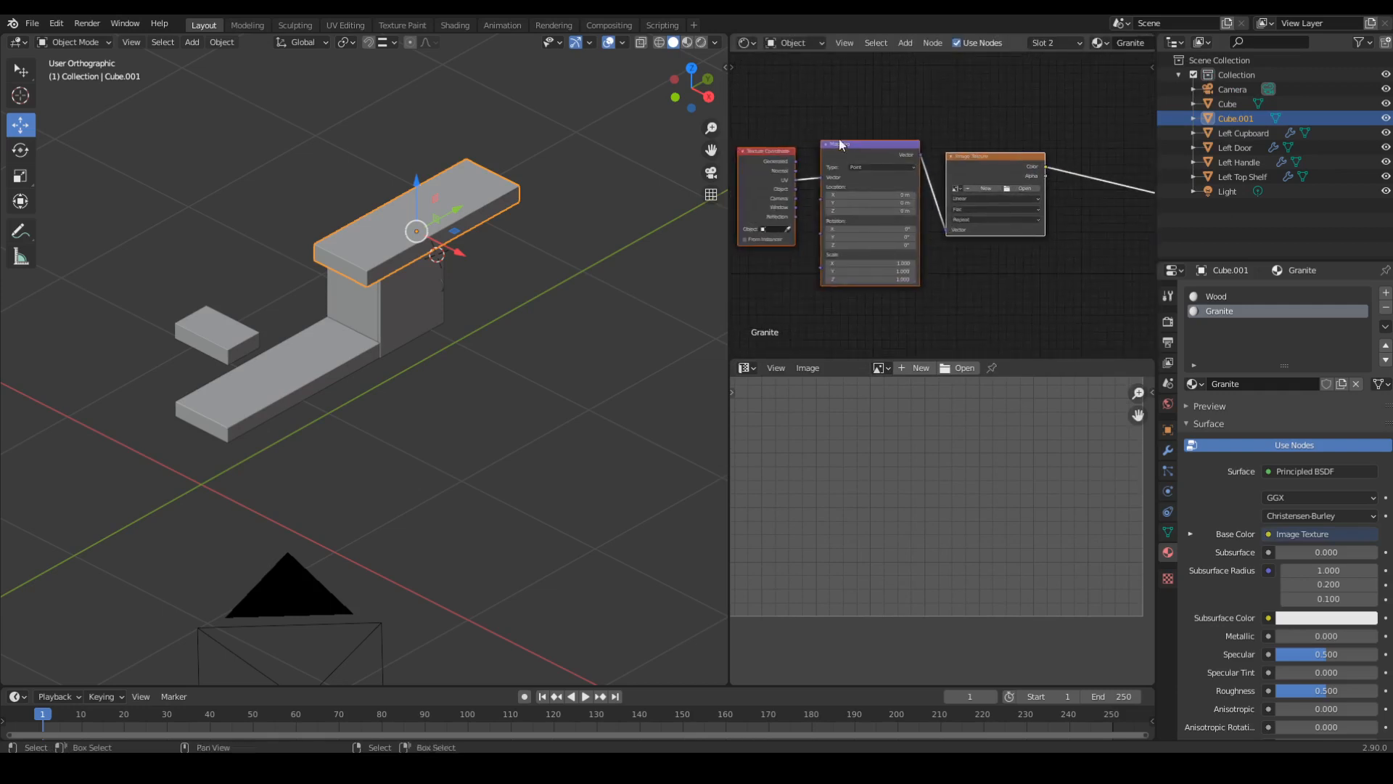
# Move the Texture Coordinate and Mapping nodes together farther away from the Image Texture node.
pyautogui.hotkey('alt', 'a')
pyautogui.press('b')
pyautogui.moveTo(764, 149); pyautogui.dragTo(883, 266)
pyautogui.press('g')
pyautogui.click(801, 354)
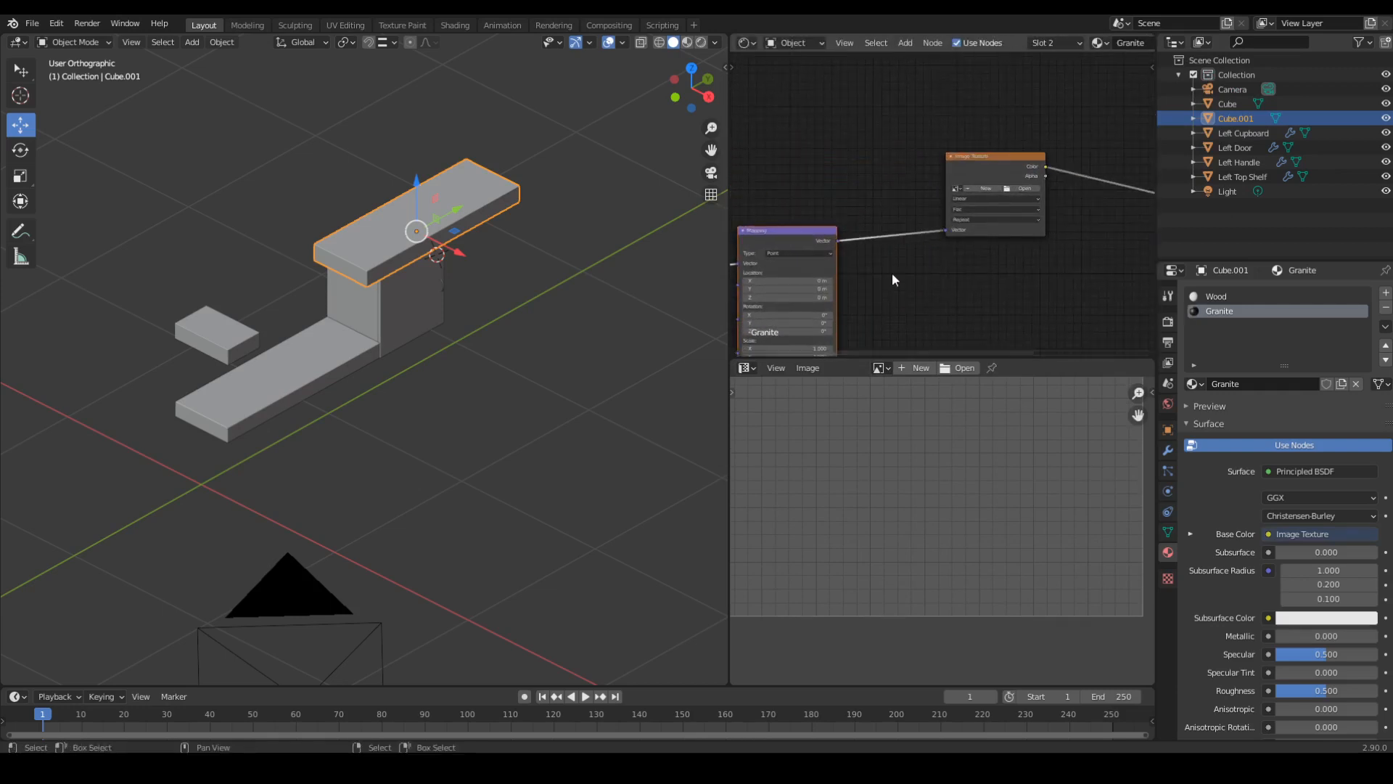
# Start opening an image for the Image Texture node and browse to the wood CG Textures folder inside Textures and Refs\Wood.
pyautogui.click(1024, 189)
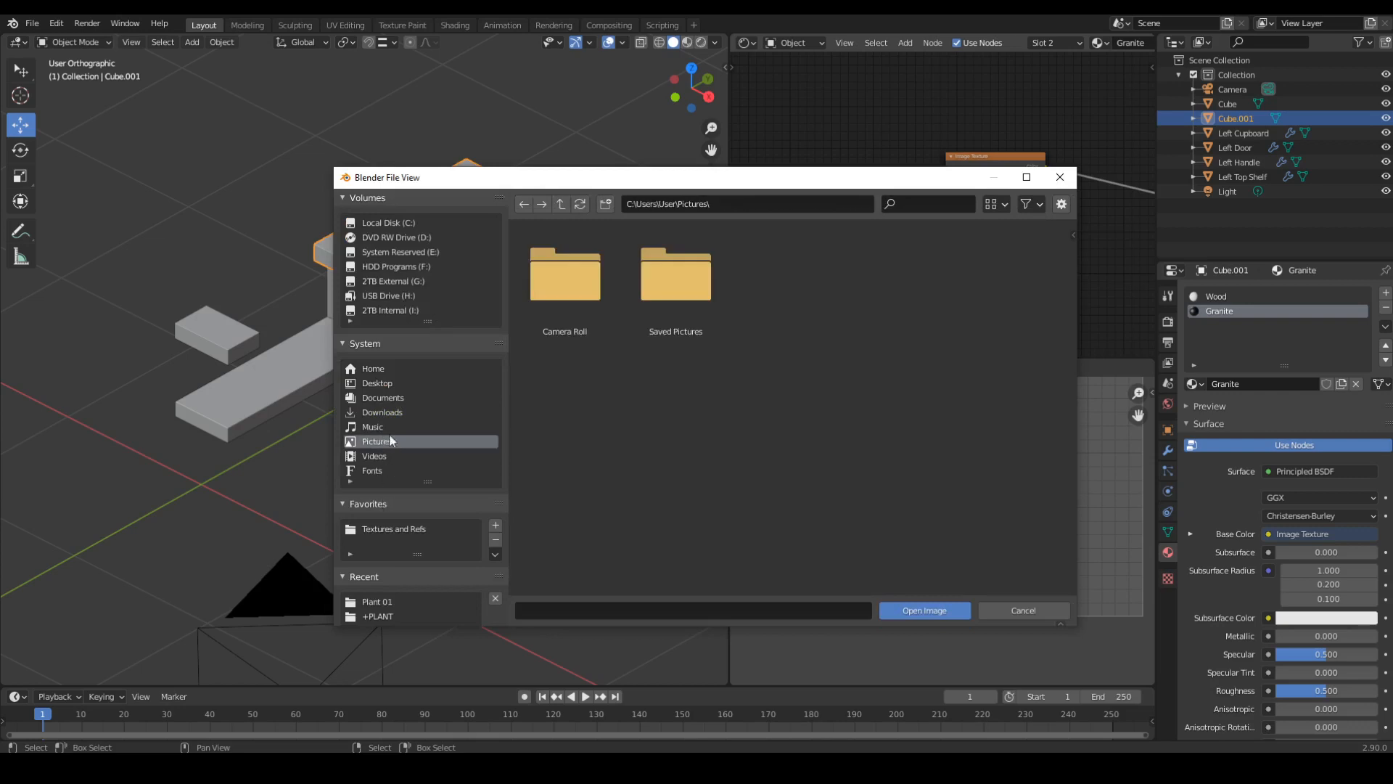
pyautogui.click(386, 529)
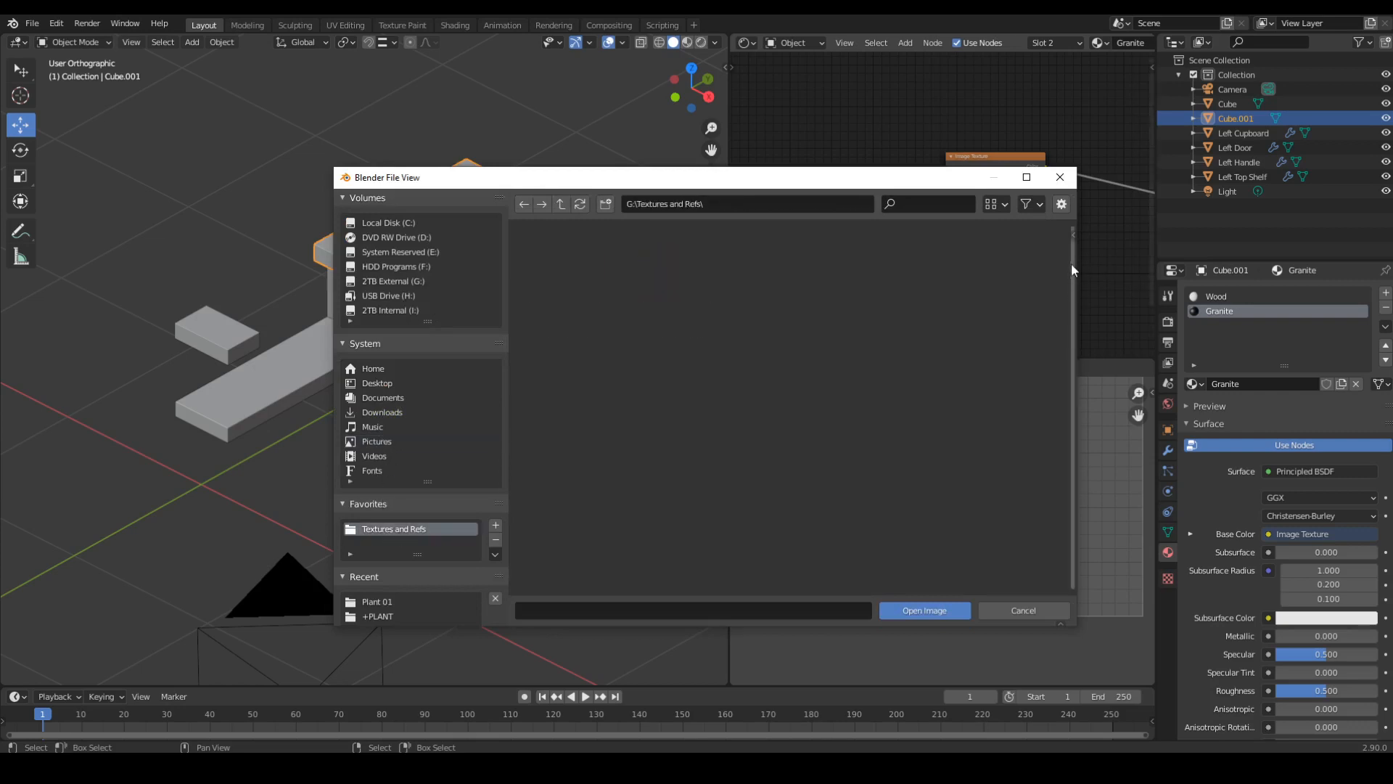
pyautogui.moveTo(1073, 242); pyautogui.dragTo(1068, 578)
pyautogui.doubleClick(1012, 411)
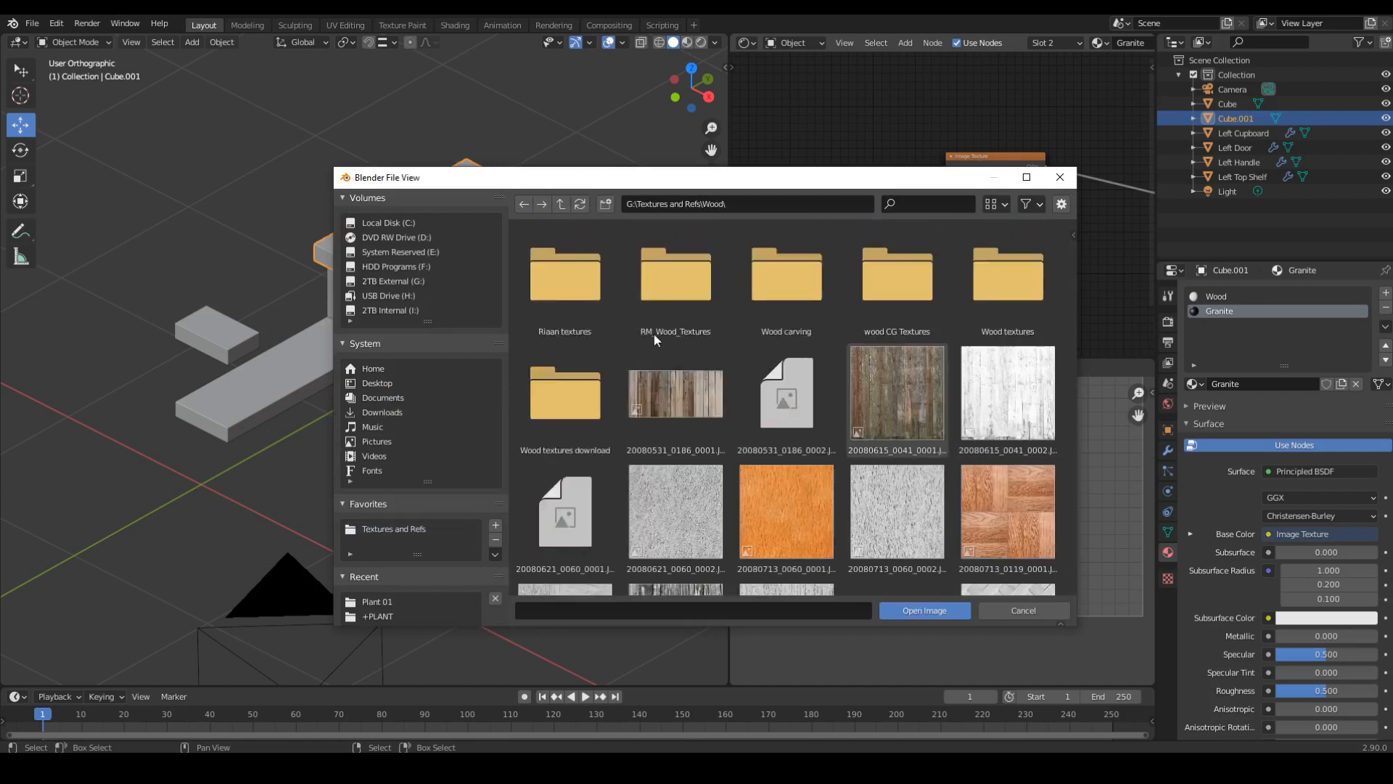
pyautogui.doubleClick(913, 295)
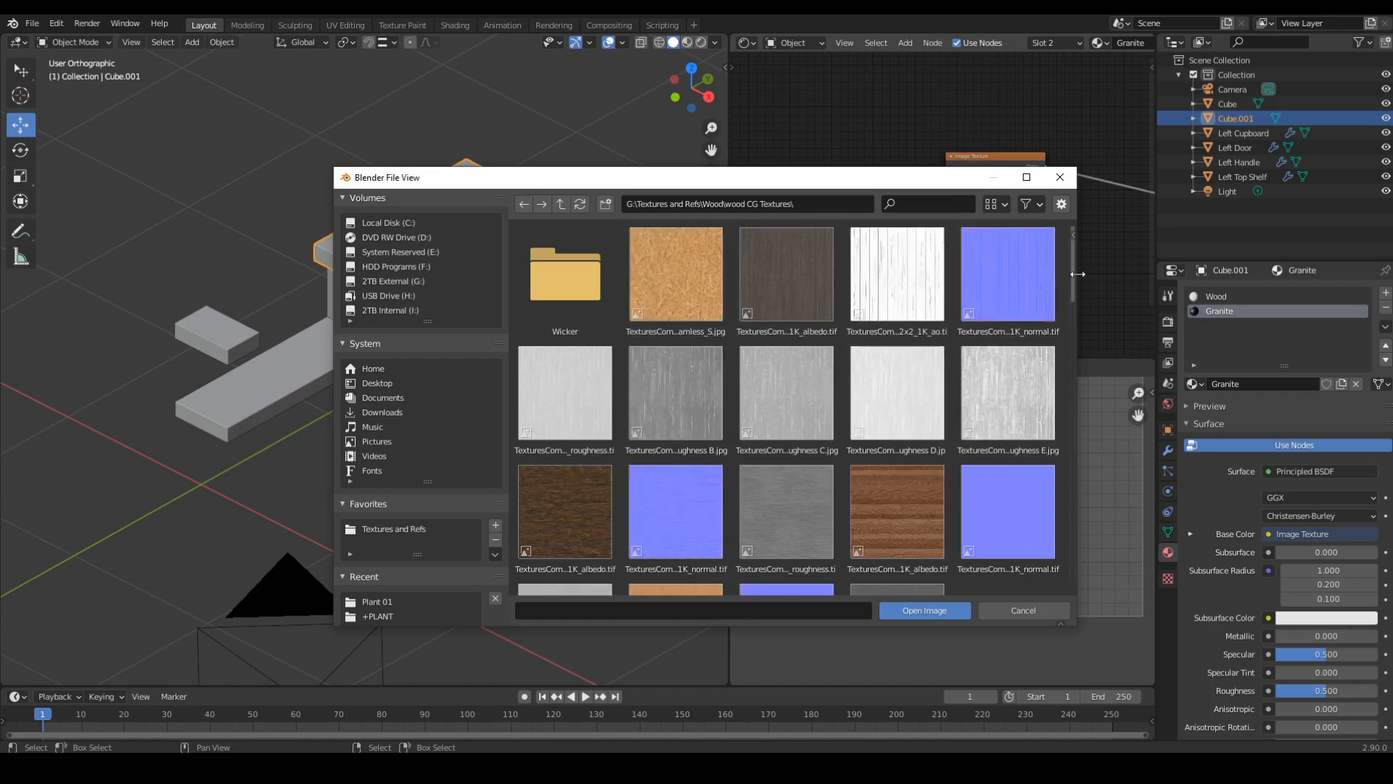
# Browse the wood CG Textures folder and load a brown wood-grain albedo .tif into the Image Texture node.
pyautogui.scroll(-3, 1074, 294)
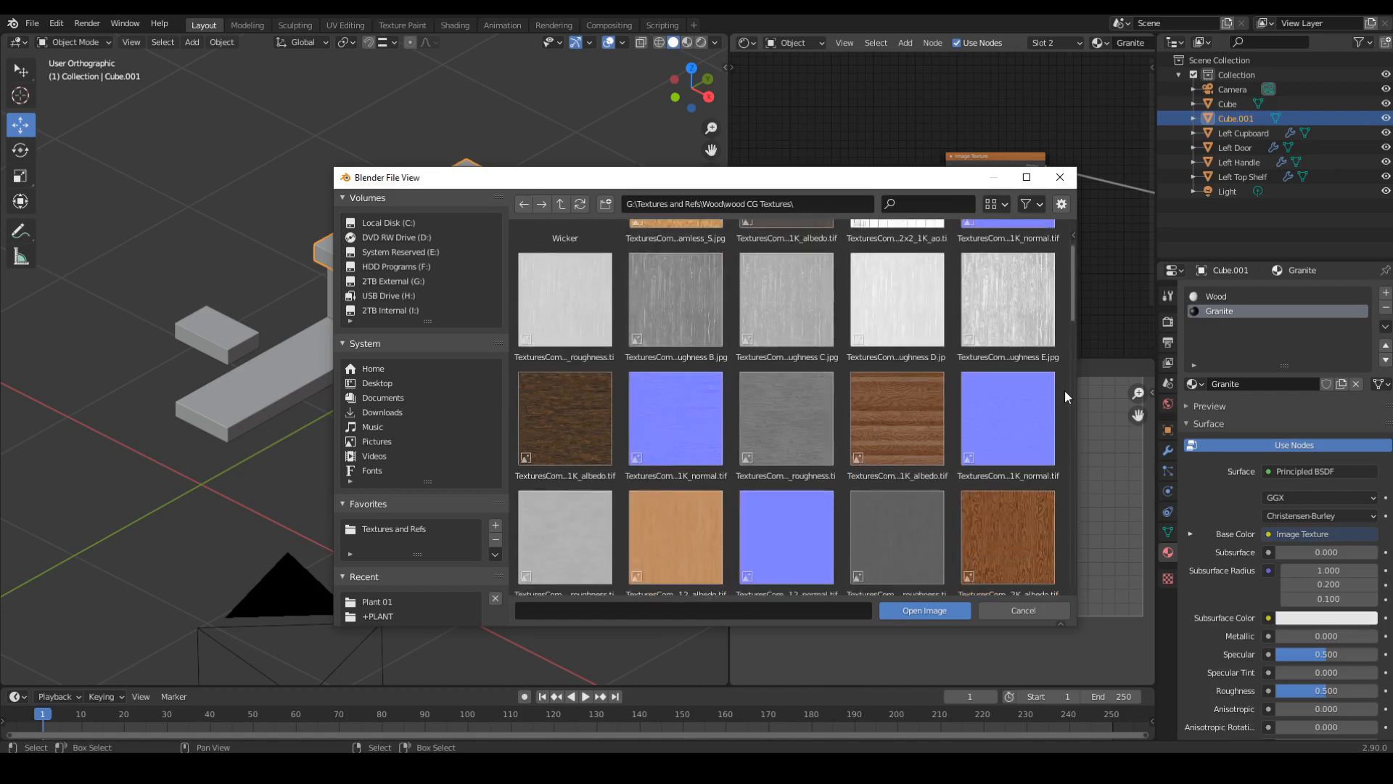
pyautogui.scroll(3, 1056, 245)
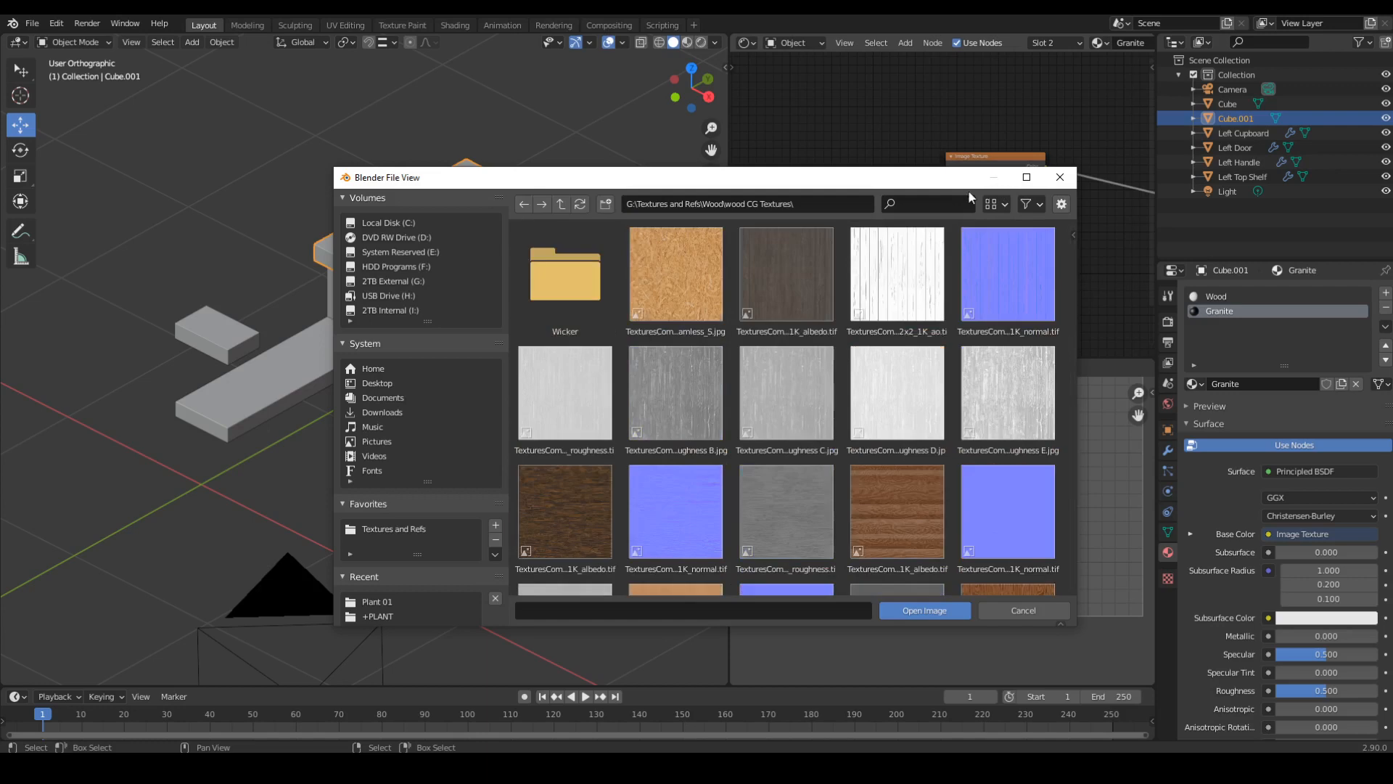
pyautogui.moveTo(968, 181); pyautogui.dragTo(932, 134)
pyautogui.scroll(-8, 1038, 228)
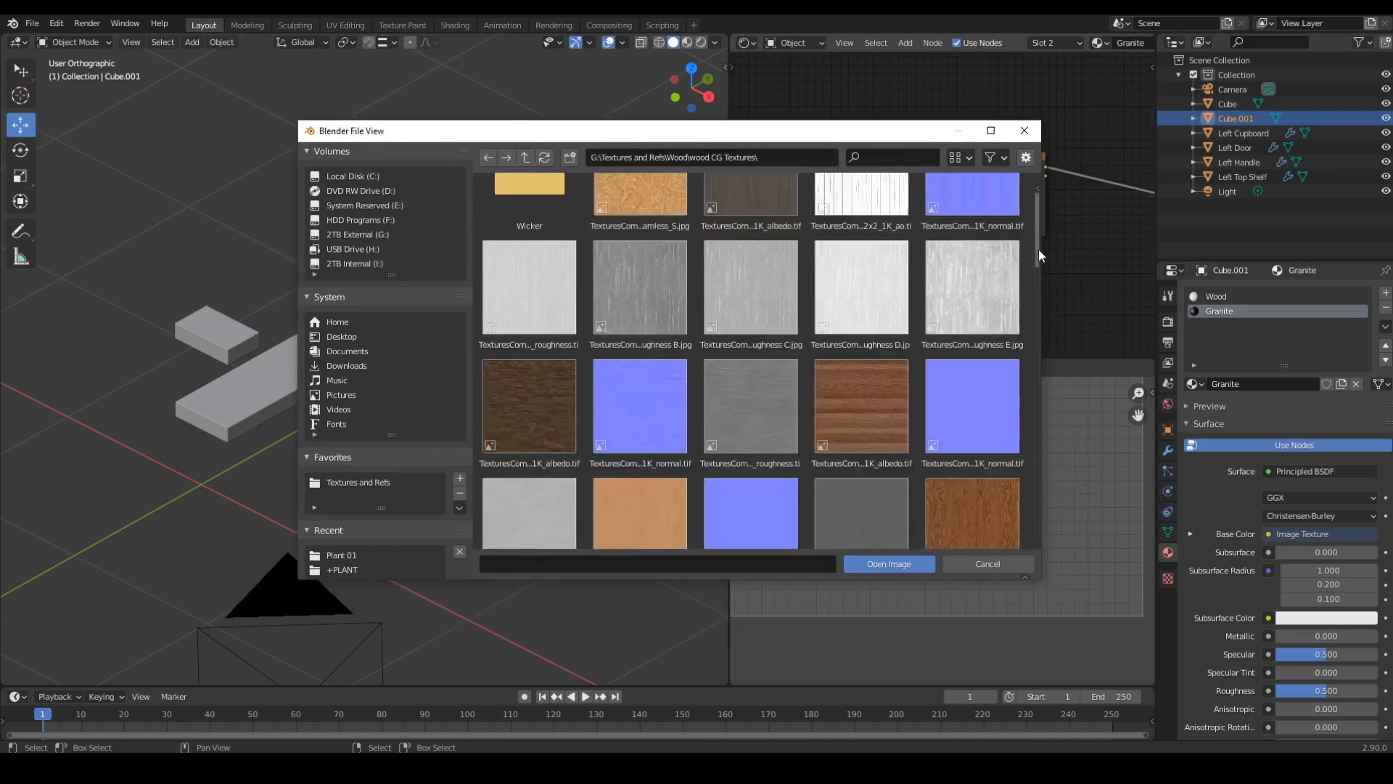
pyautogui.scroll(-10, 1043, 298)
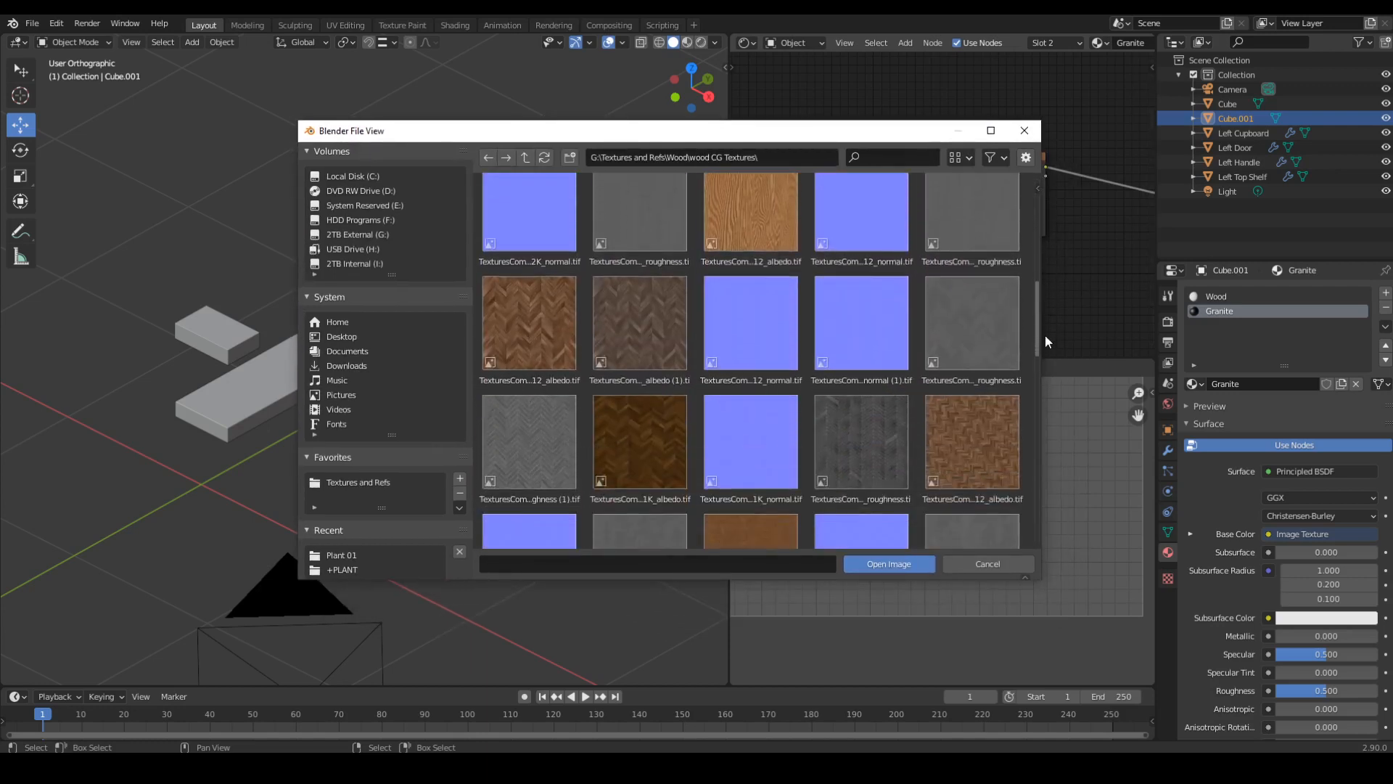
pyautogui.scroll(-10, 1051, 424)
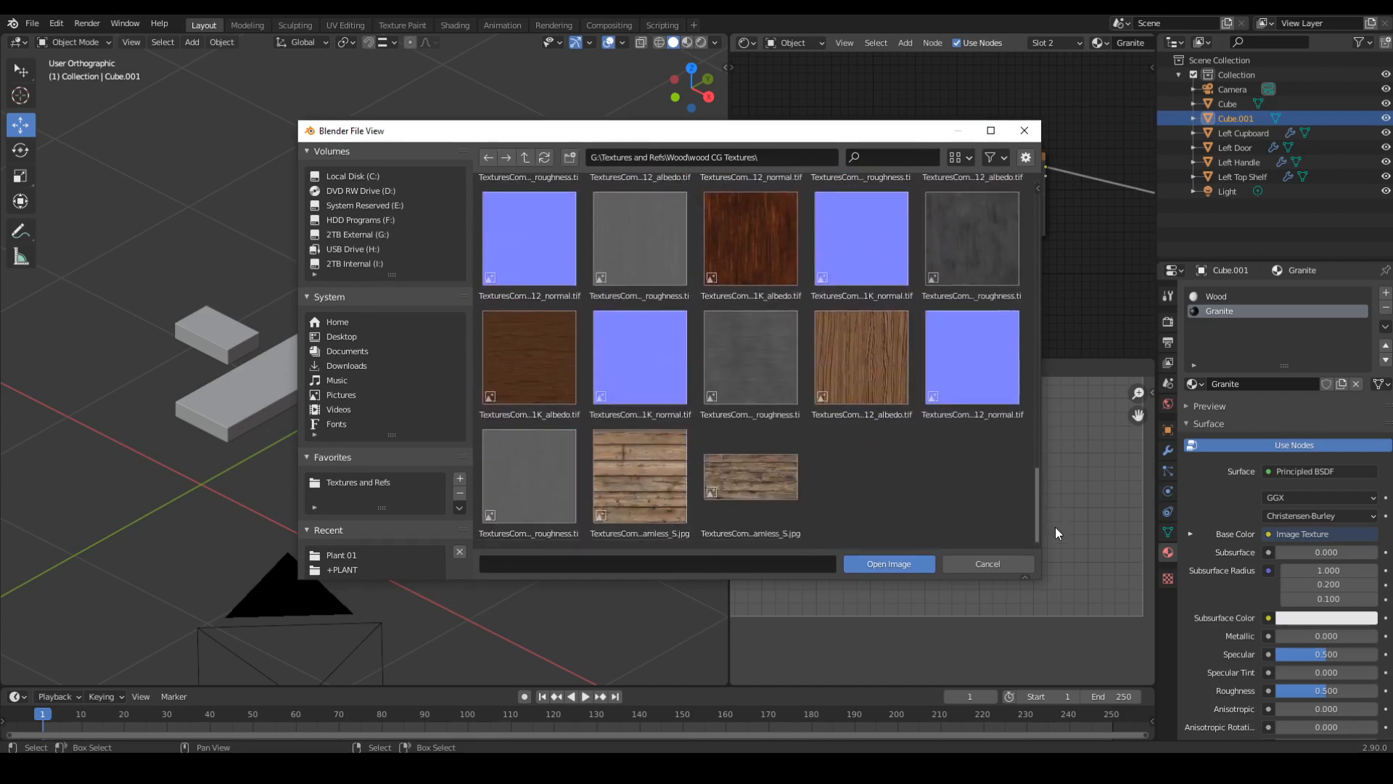
pyautogui.scroll(3, 1055, 515)
pyautogui.click(881, 473)
pyautogui.doubleClick(881, 469)
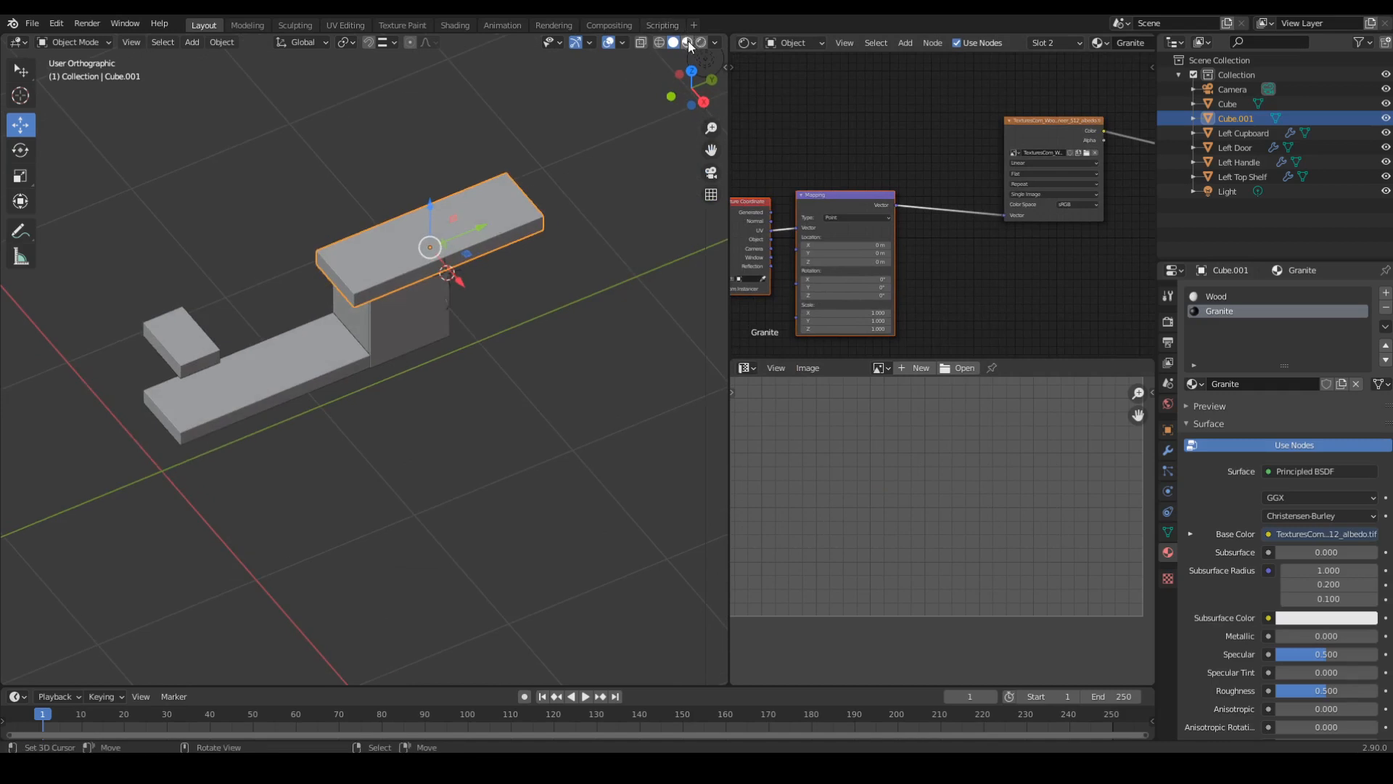
# Show the viewport in Material Preview and put the top slab, Cube.001, into Edit Mode.
pyautogui.press('z')
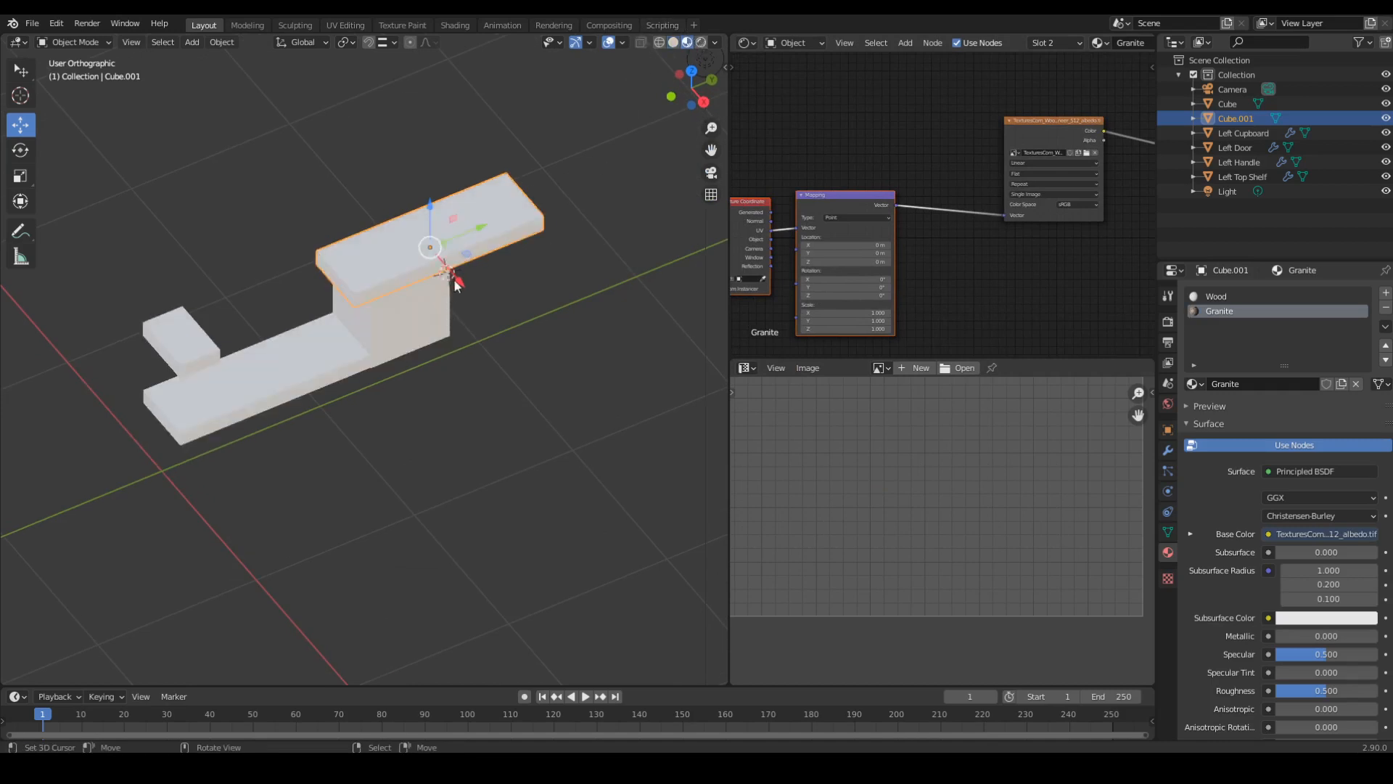
pyautogui.press('KP_Decimal')
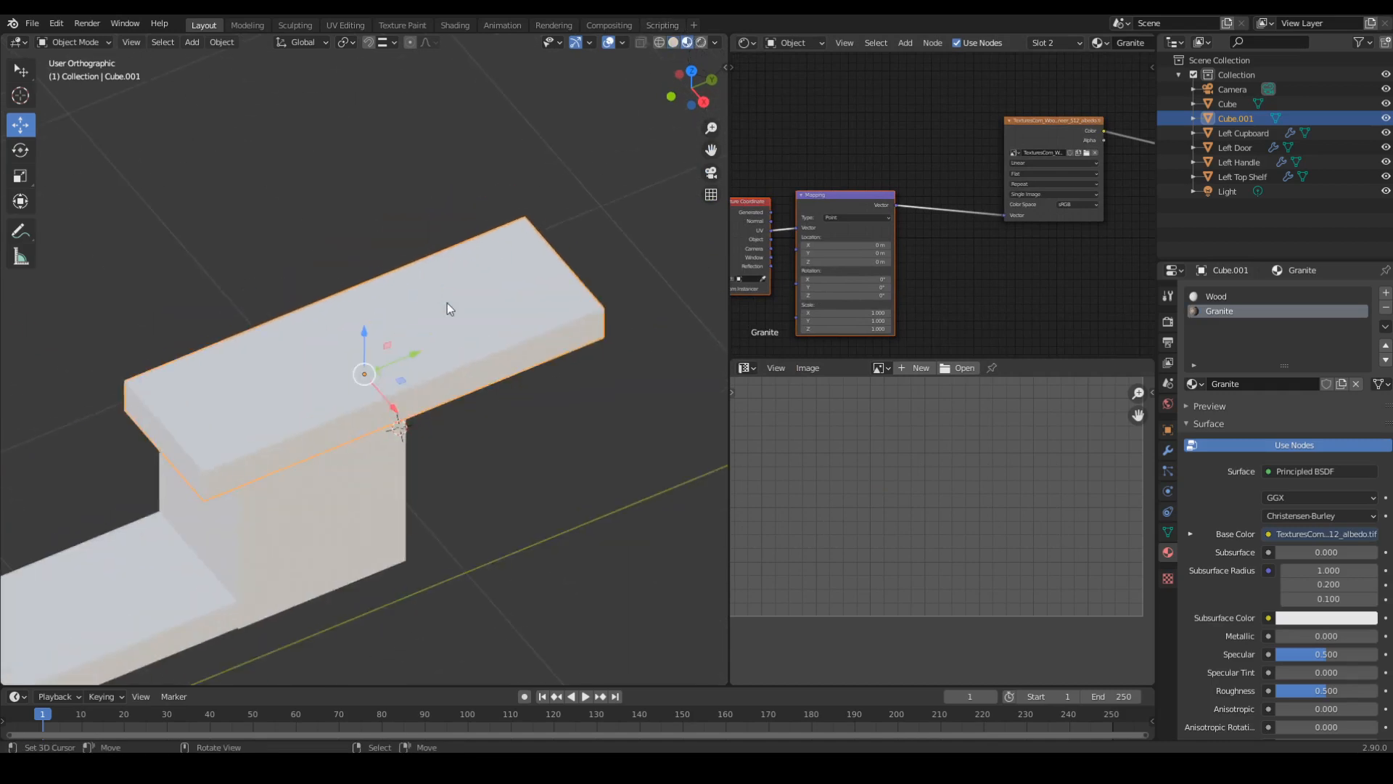
pyautogui.moveTo(1001, 204); pyautogui.dragTo(725, 238, button='middle')
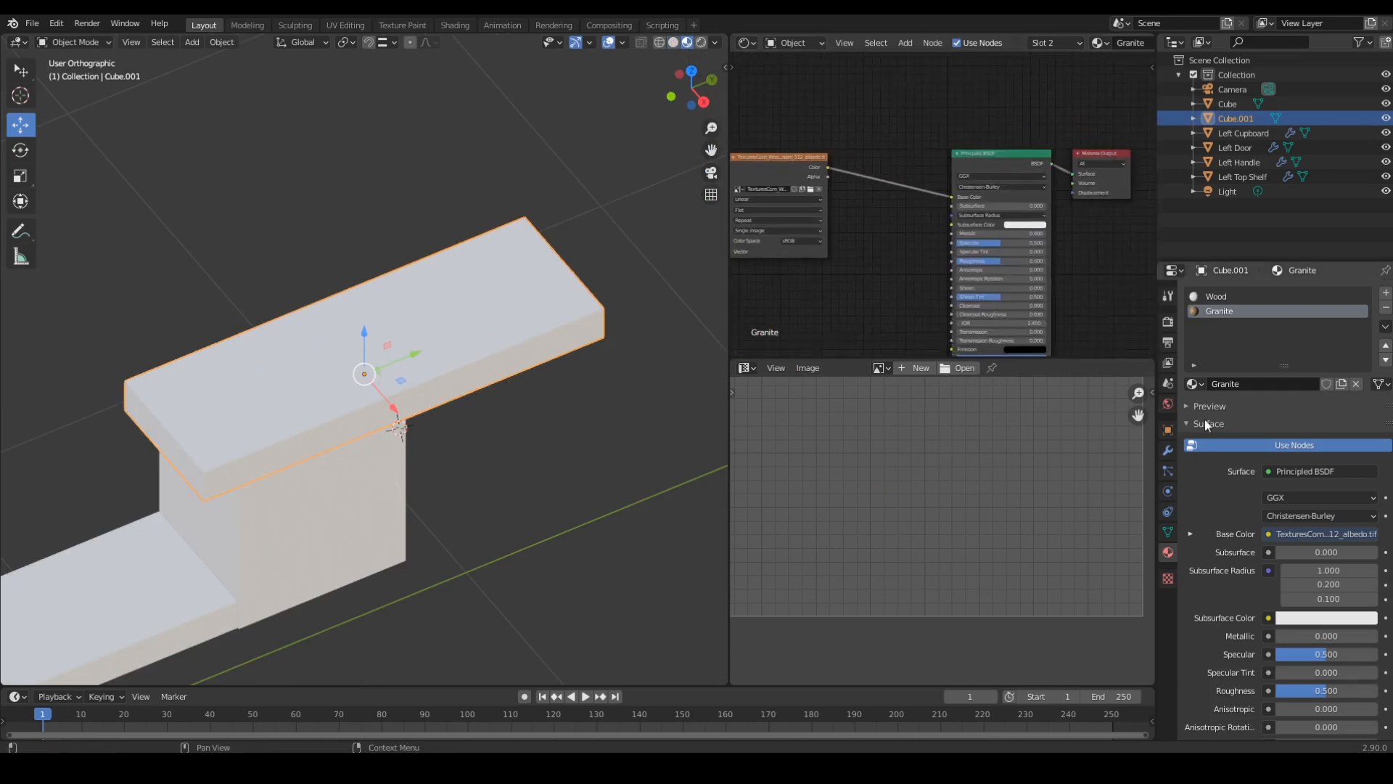
pyautogui.press('Tab')
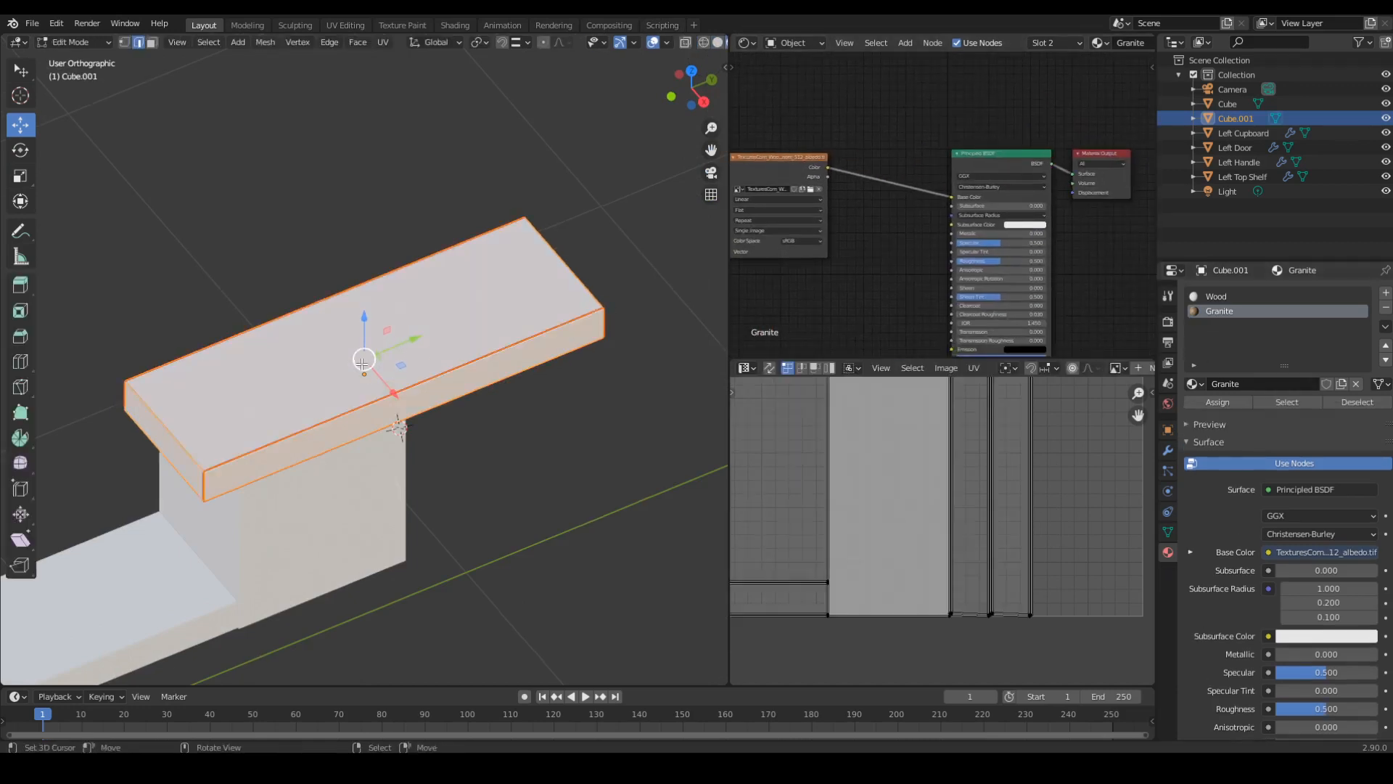
pyautogui.moveTo(460, 361); pyautogui.dragTo(451, 349, button='middle')
pyautogui.press('Tab')
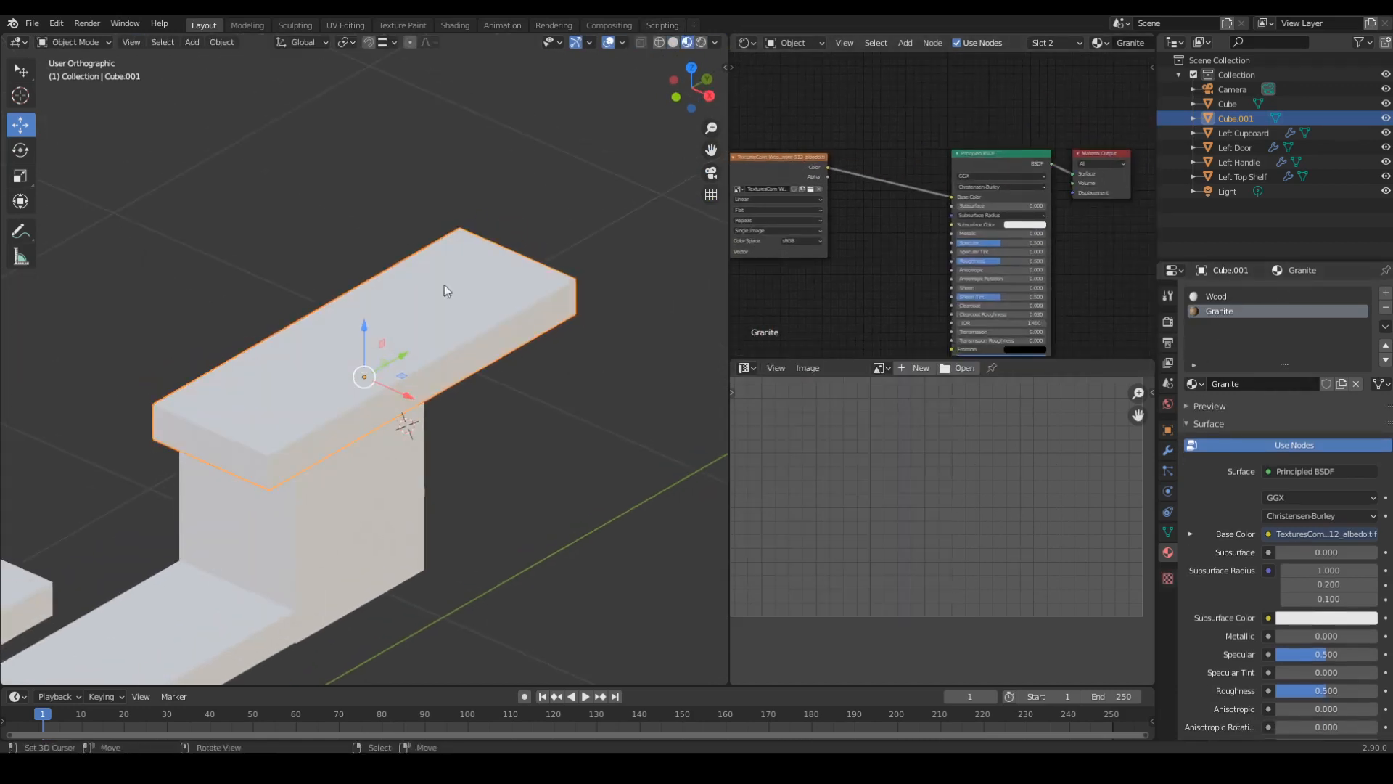
pyautogui.moveTo(444, 285); pyautogui.dragTo(450, 330, button='middle')
pyautogui.press('Tab')
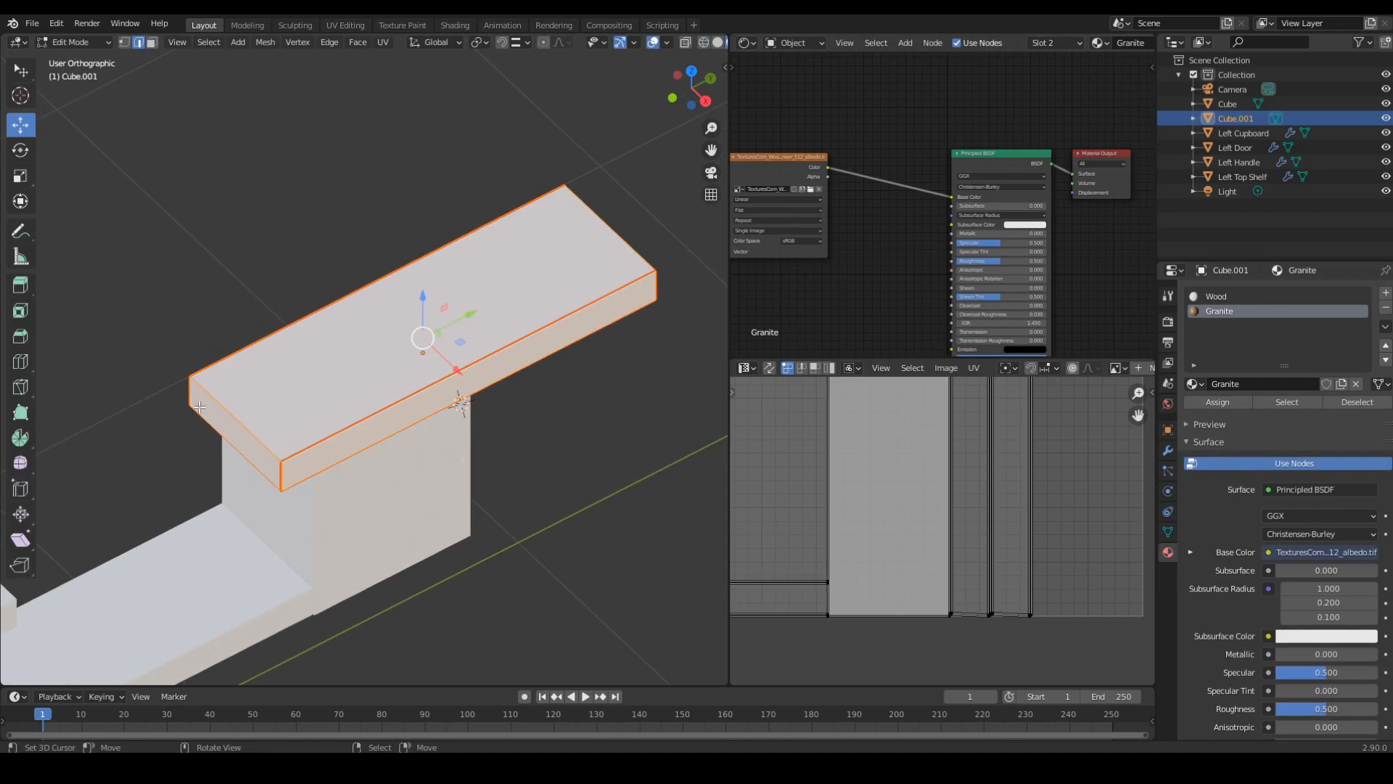
pyautogui.moveTo(220, 346); pyautogui.dragTo(272, 347, button='middle')
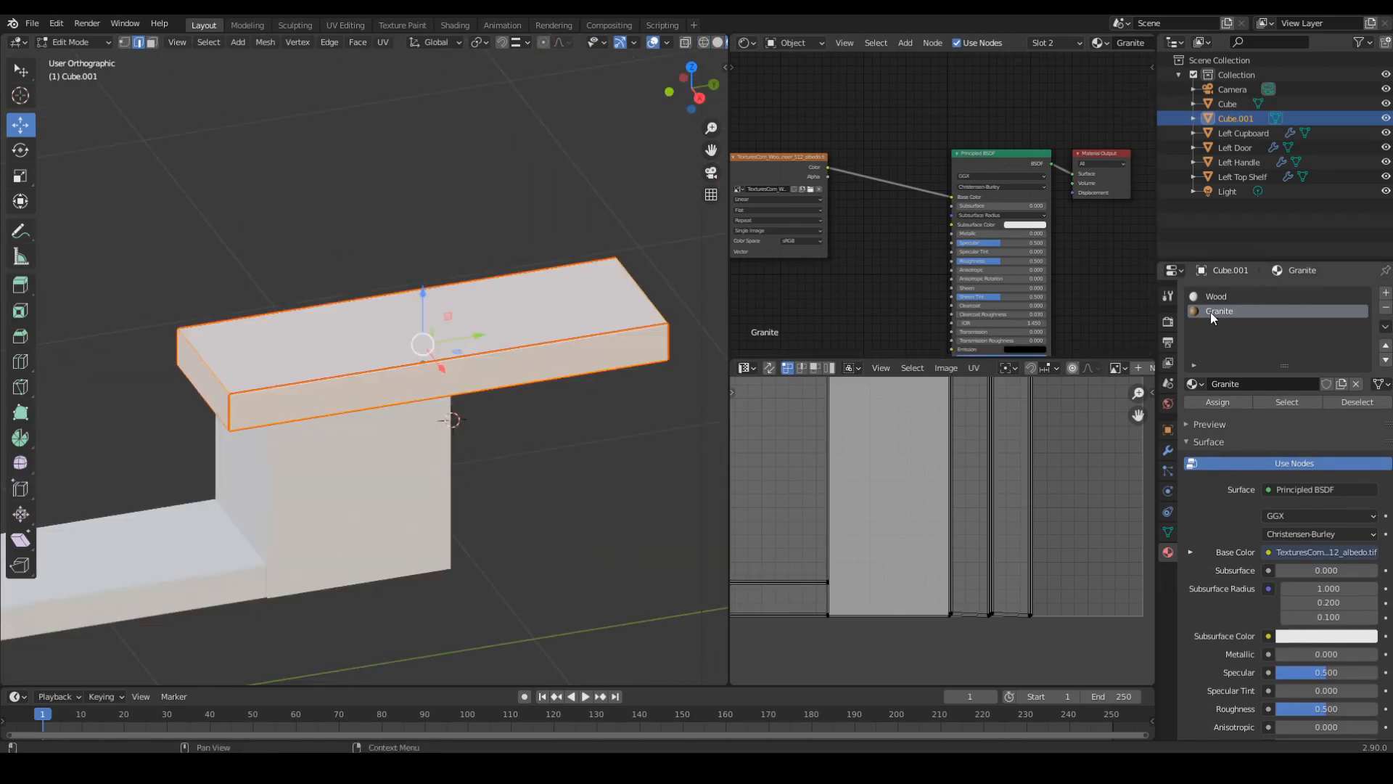
# Copy the wood Image Texture node and delete the texture nodes from the Granite material.
pyautogui.moveTo(848, 220); pyautogui.dragTo(995, 227, button='middle')
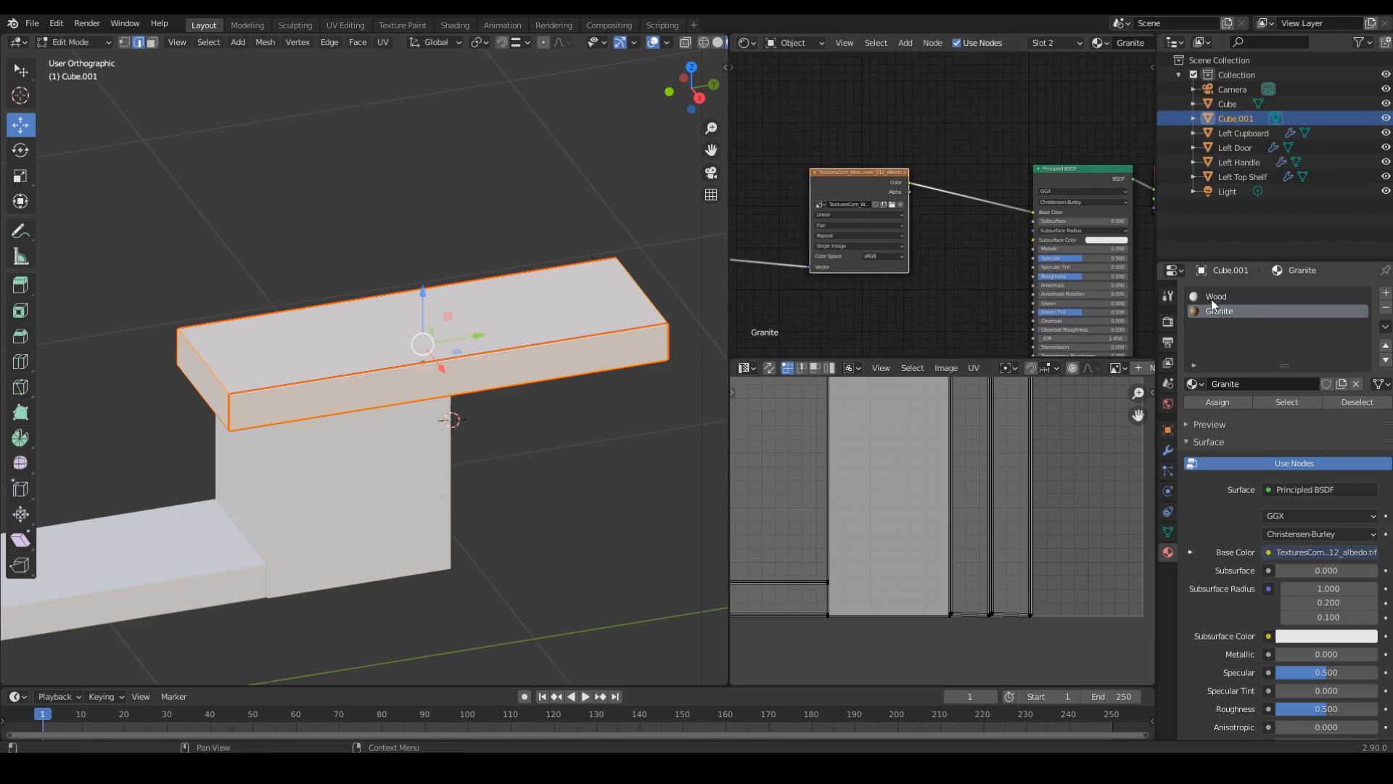
pyautogui.moveTo(855, 179)
pyautogui.mouseDown()
pyautogui.moveTo(863, 151)
pyautogui.moveTo(859, 170)
pyautogui.mouseUp()
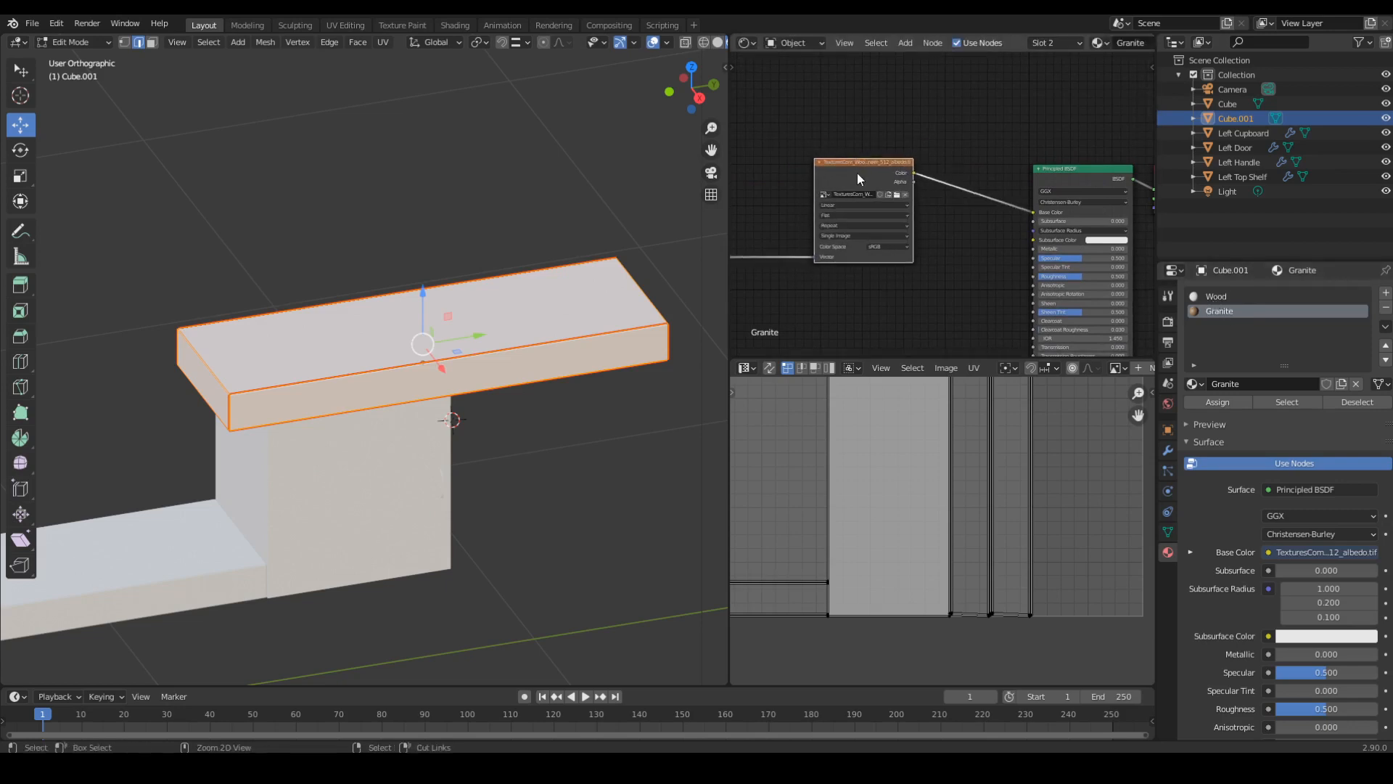
pyautogui.press('x')
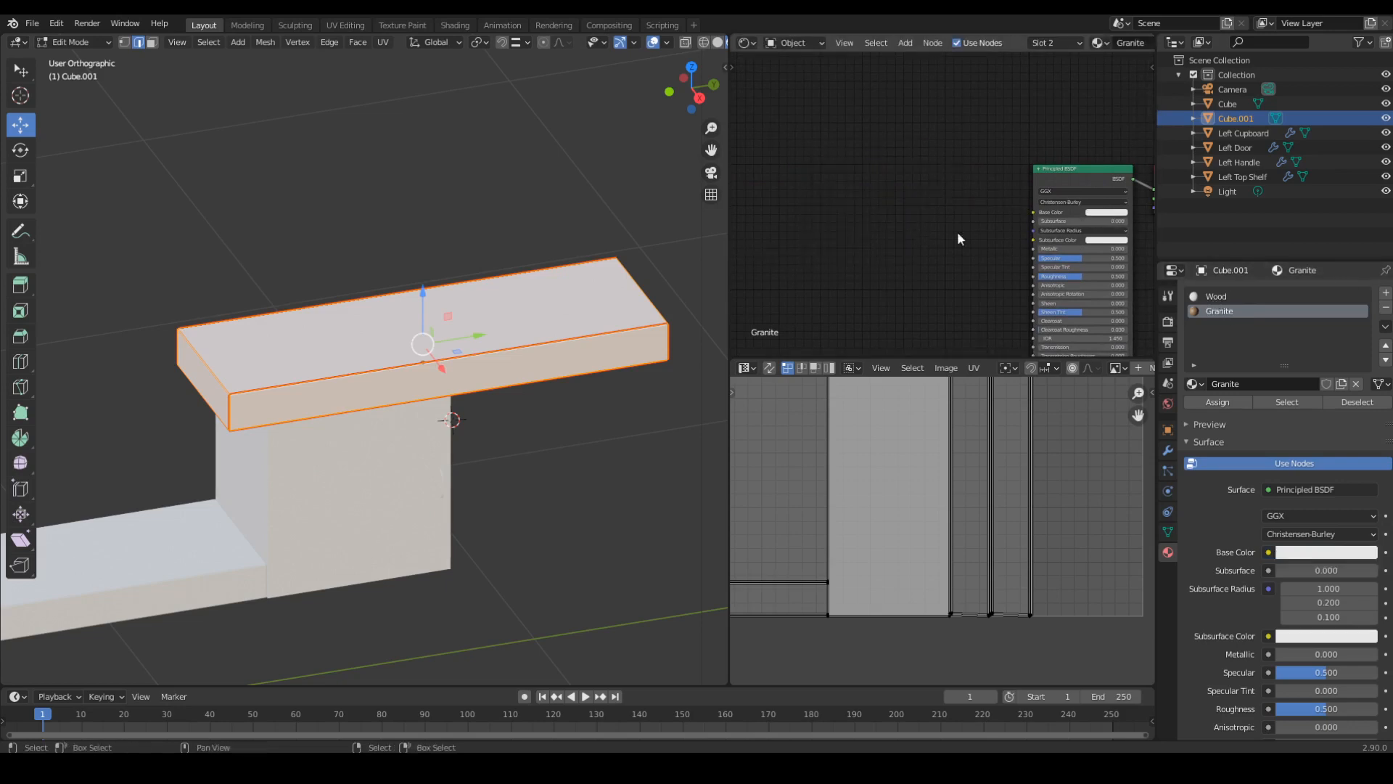
# Paste the wood Image Texture node into the Wood material's node tree.
pyautogui.click(1216, 296)
pyautogui.hotkey('ctrl', 'v')
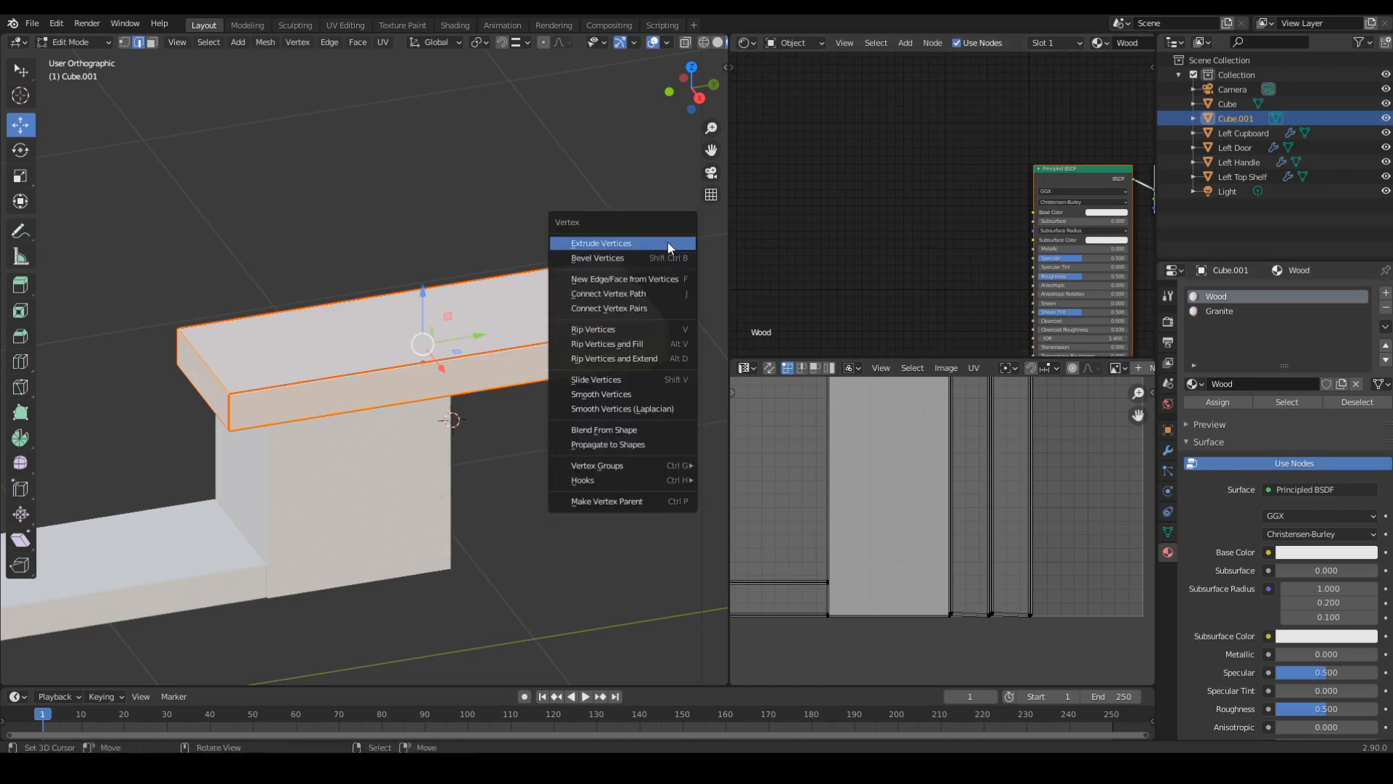
pyautogui.hotkey('ctrl', 'v')
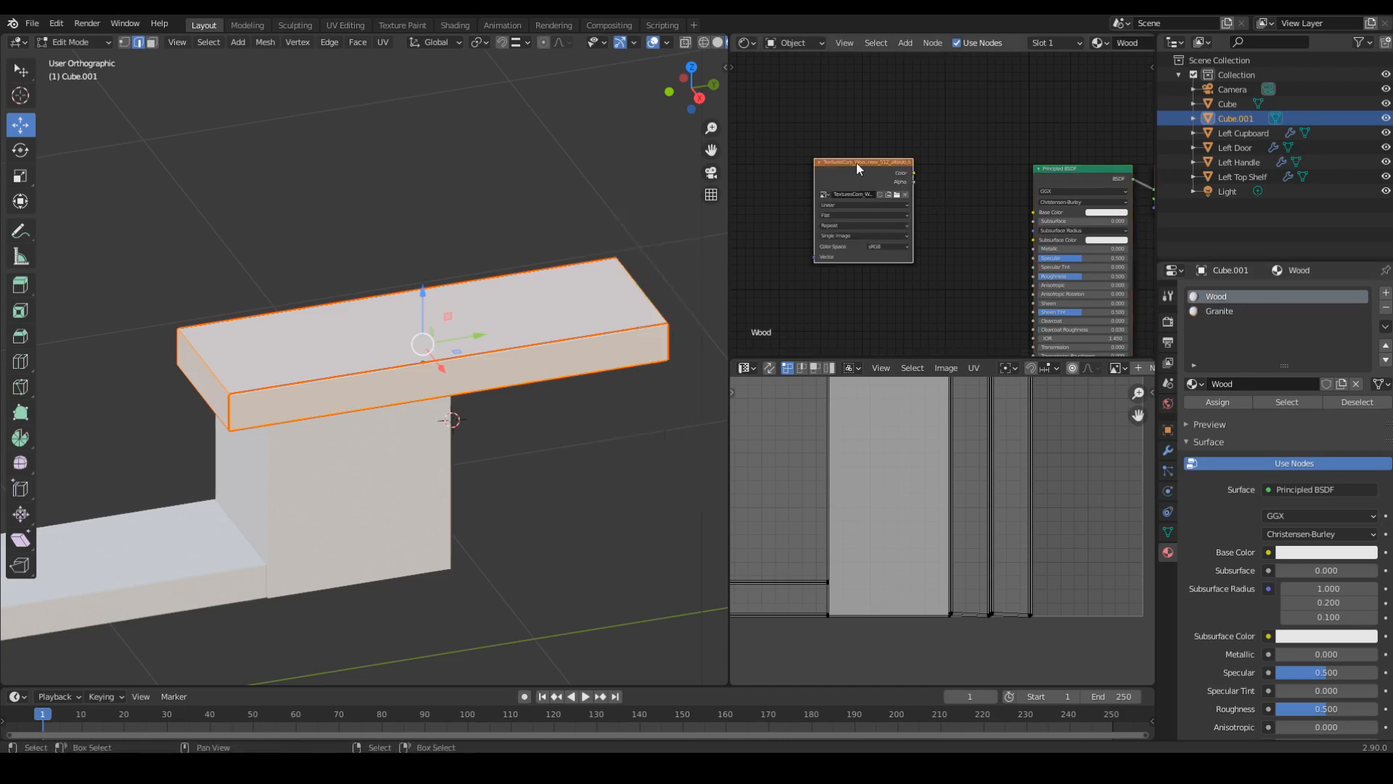
pyautogui.moveTo(856, 163); pyautogui.dragTo(957, 151, button='middle')
pyautogui.scroll(-6, 958, 178)
pyautogui.click(930, 223)
pyautogui.moveTo(929, 225); pyautogui.dragTo(1060, 211, button='middle')
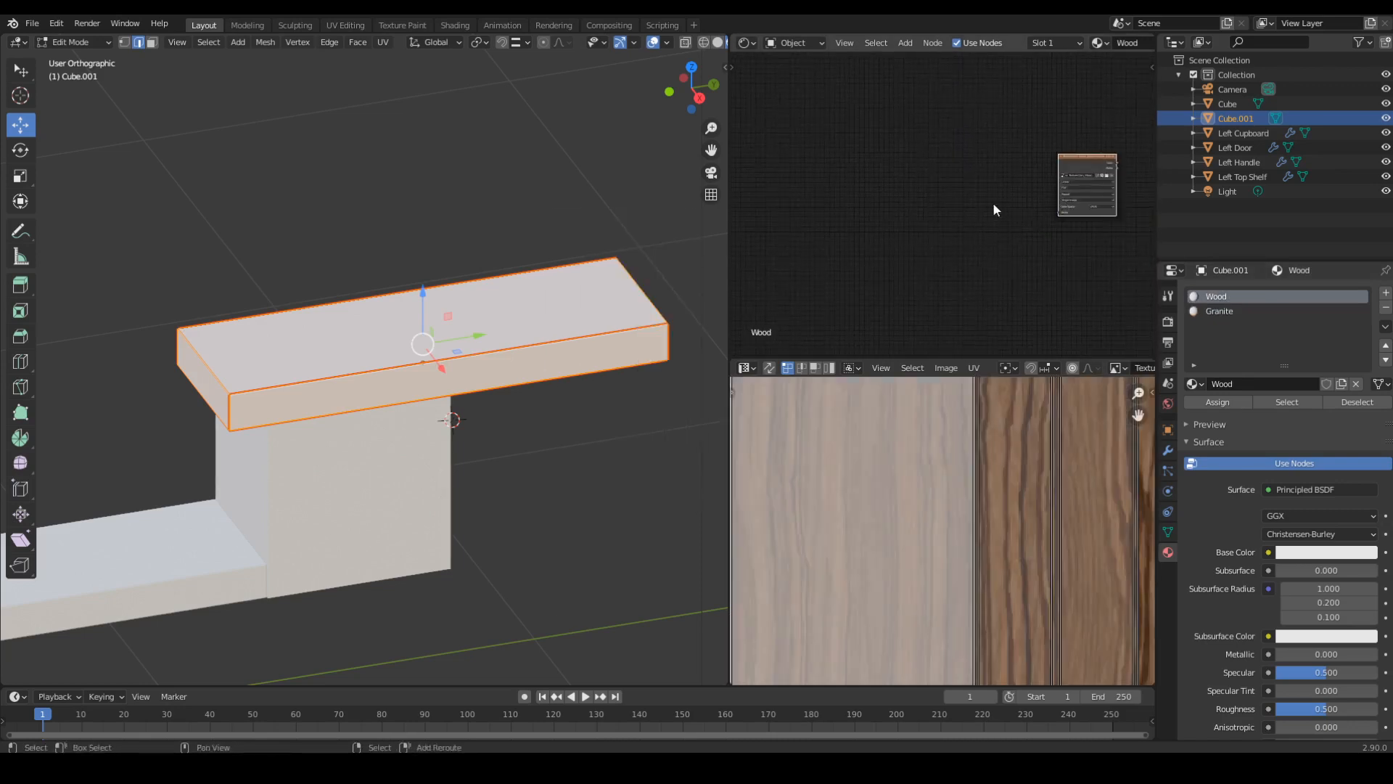
# Connect the Image Texture's Color output to the Wood shader's Base Color and check the grain on the top slab.
pyautogui.moveTo(972, 209); pyautogui.dragTo(803, 226, button='middle')
pyautogui.scroll(7, 943, 174)
pyautogui.moveTo(975, 168); pyautogui.dragTo(930, 160, button='middle')
pyautogui.scroll(3, 859, 222)
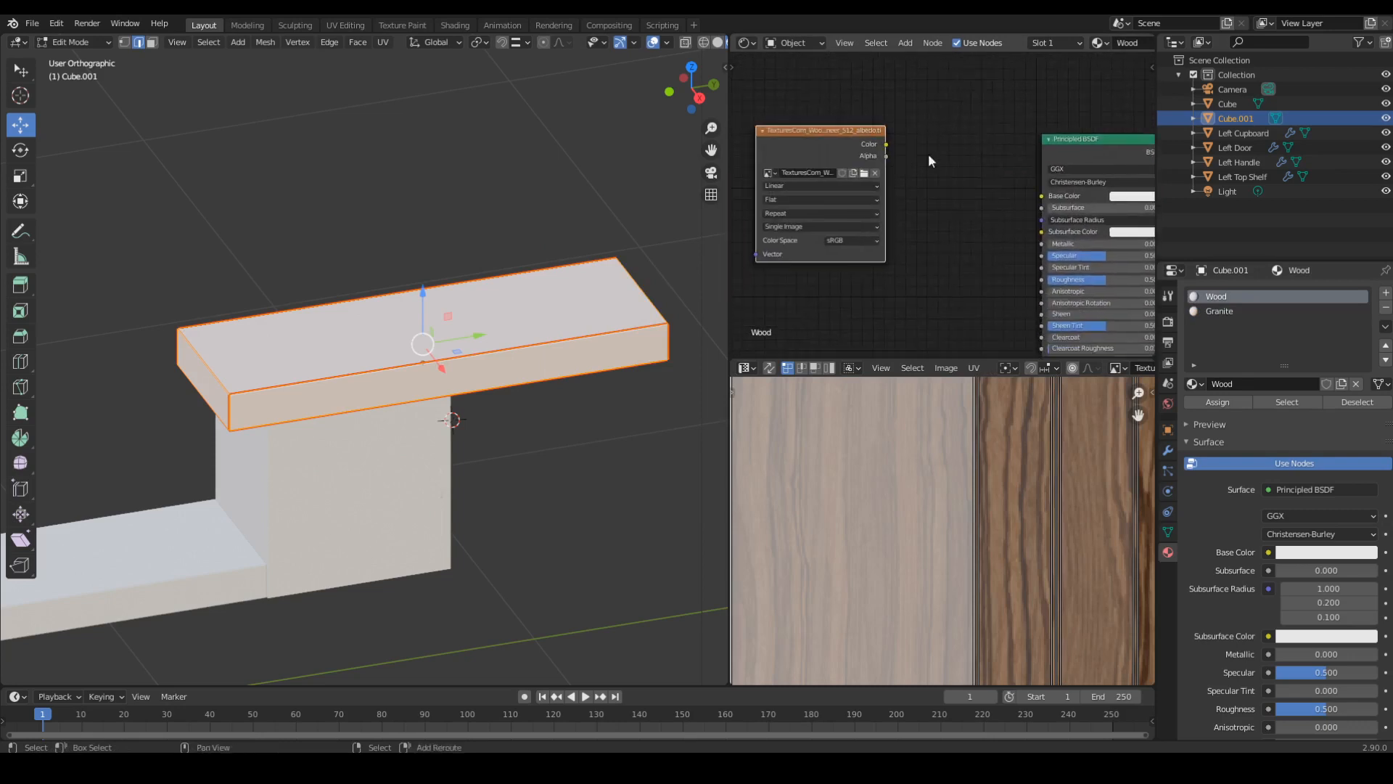
pyautogui.moveTo(886, 143); pyautogui.dragTo(1050, 197)
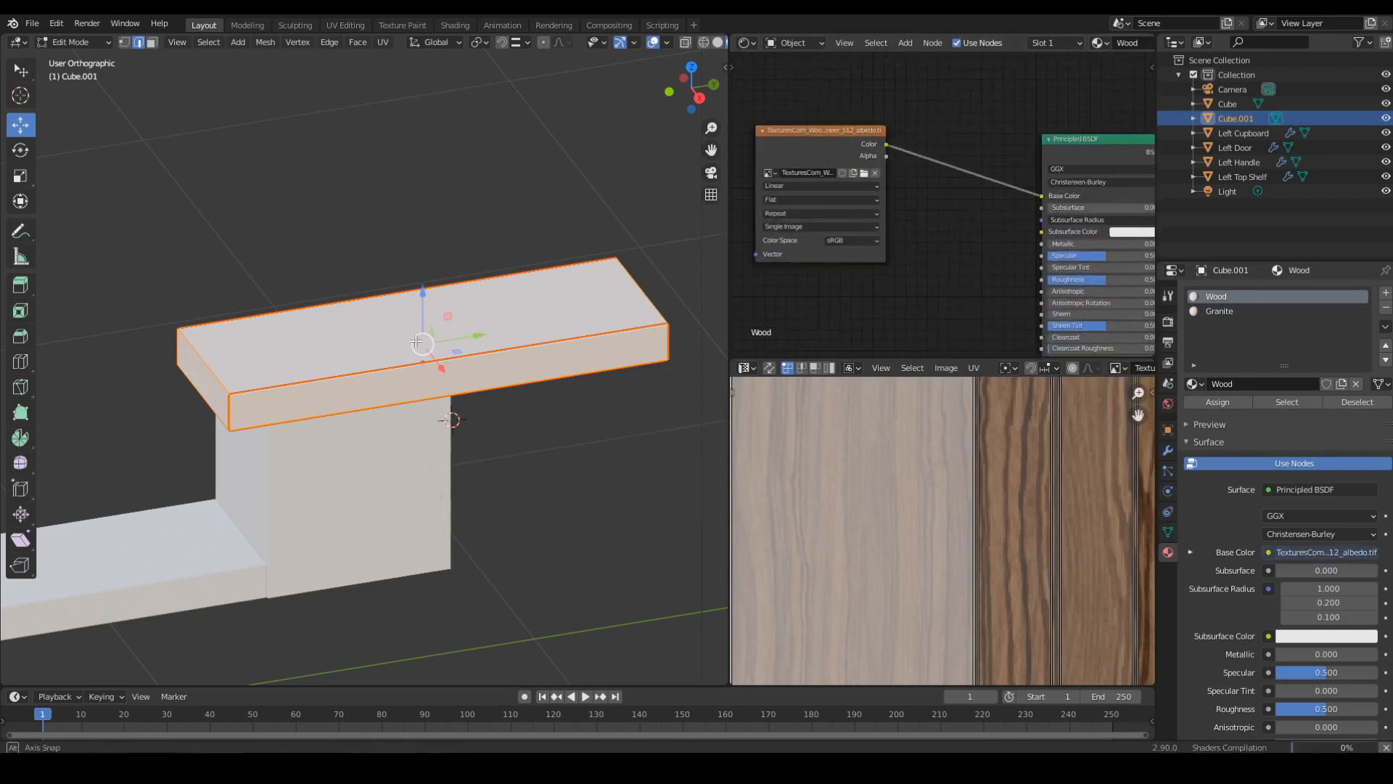
pyautogui.moveTo(415, 341); pyautogui.dragTo(475, 383, button='middle')
pyautogui.scroll(2, 480, 392)
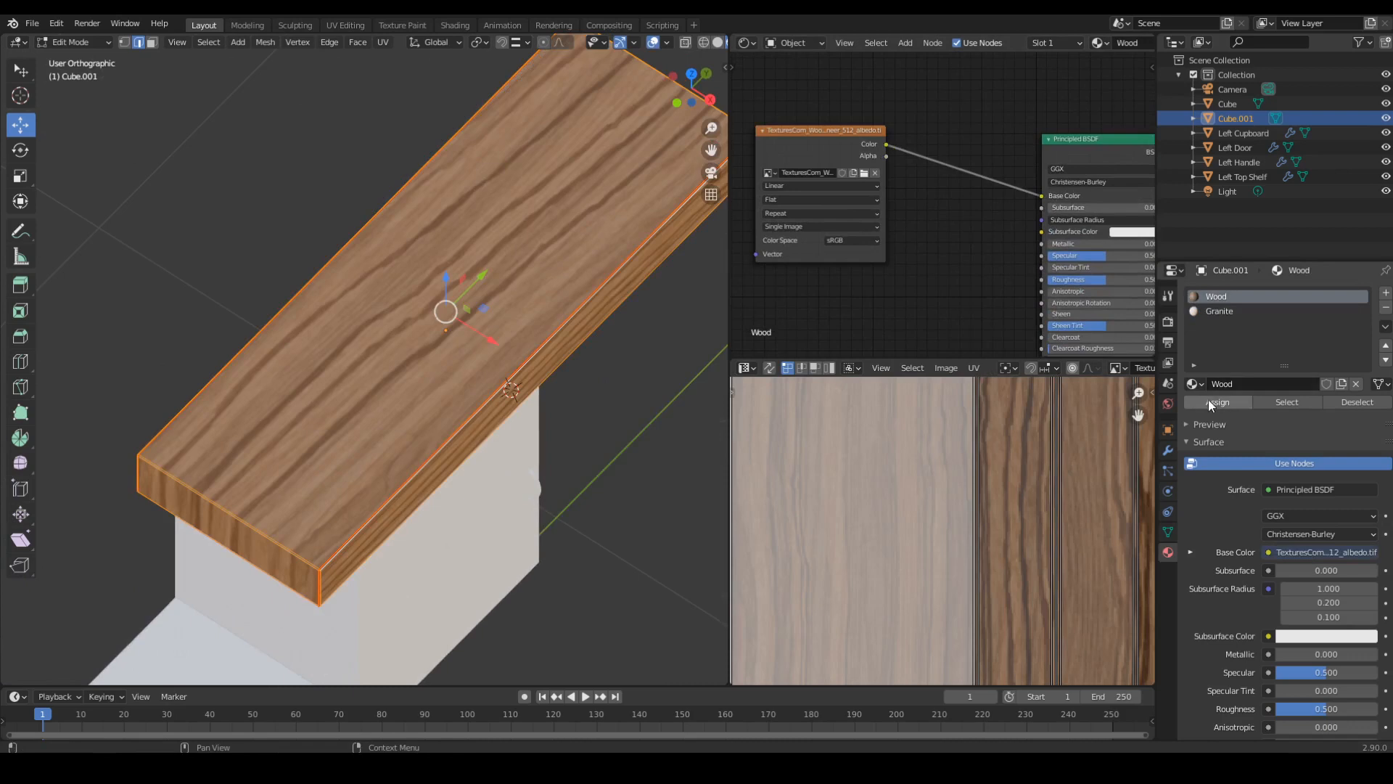
pyautogui.scroll(-1, 569, 369)
pyautogui.moveTo(566, 372); pyautogui.dragTo(520, 339, button='middle')
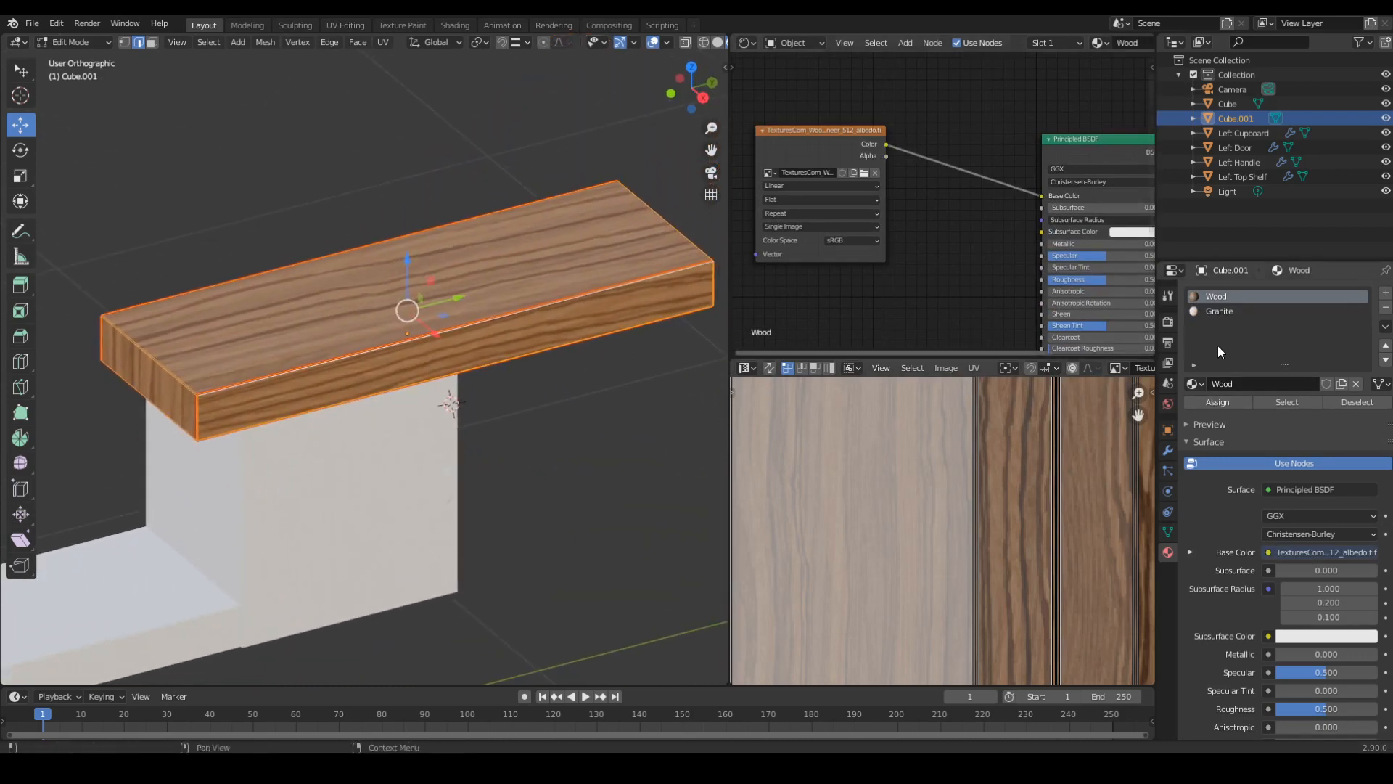
# Assign the Granite material to the selected faces of the top slab.
pyautogui.click(1220, 311)
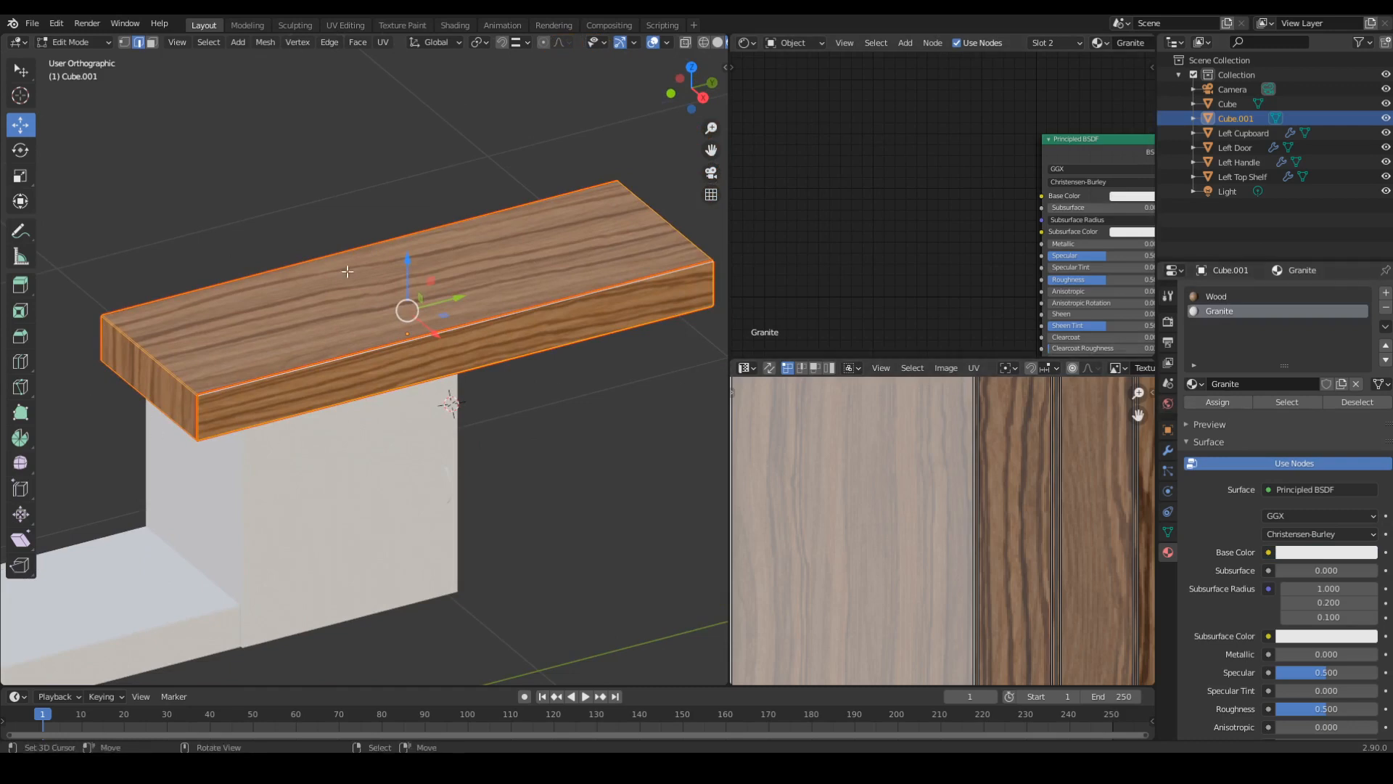
pyautogui.click(1218, 404)
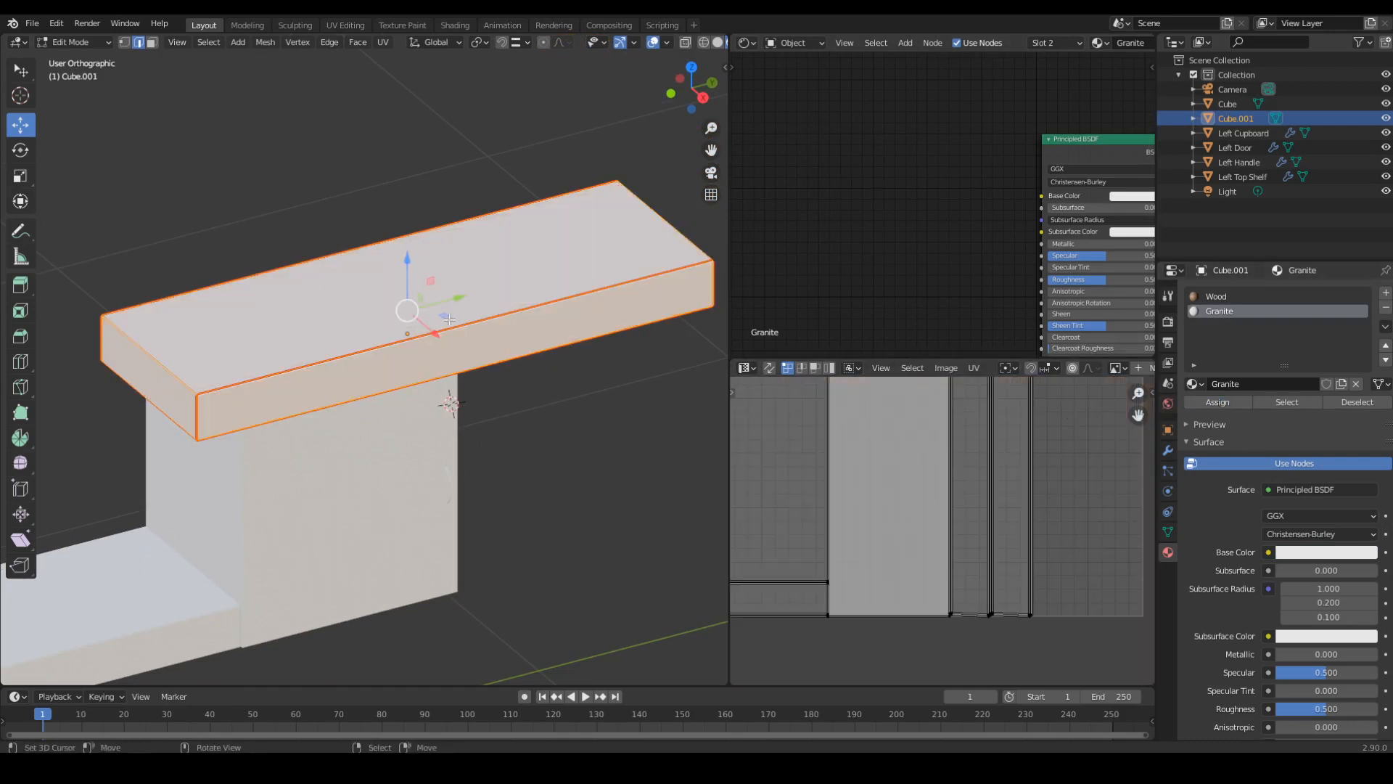
pyautogui.moveTo(868, 208); pyautogui.dragTo(837, 202, button='middle')
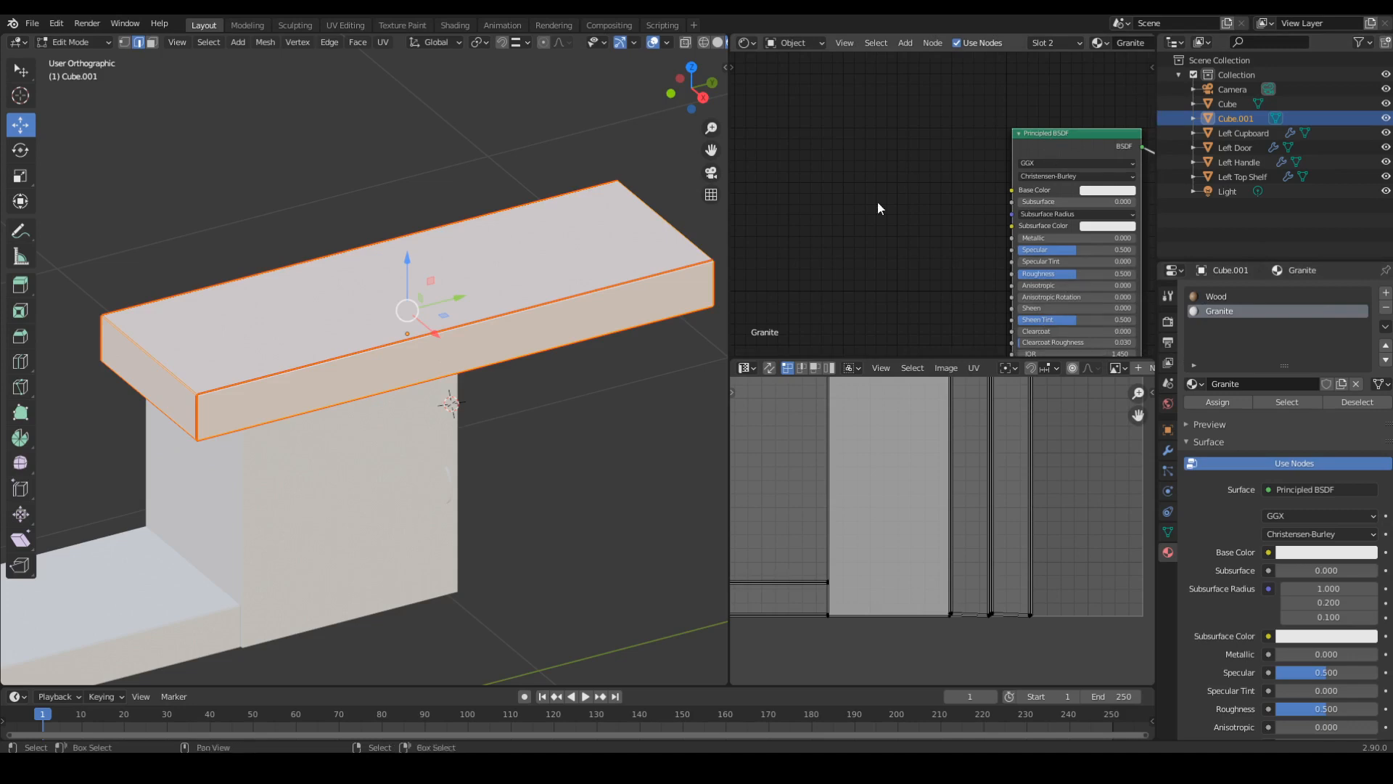
# Add an Image Texture setup with mapping nodes to Granite's Principled BSDF and delete the leftover Texture Coordinate and Mapping nodes.
pyautogui.press('Home')
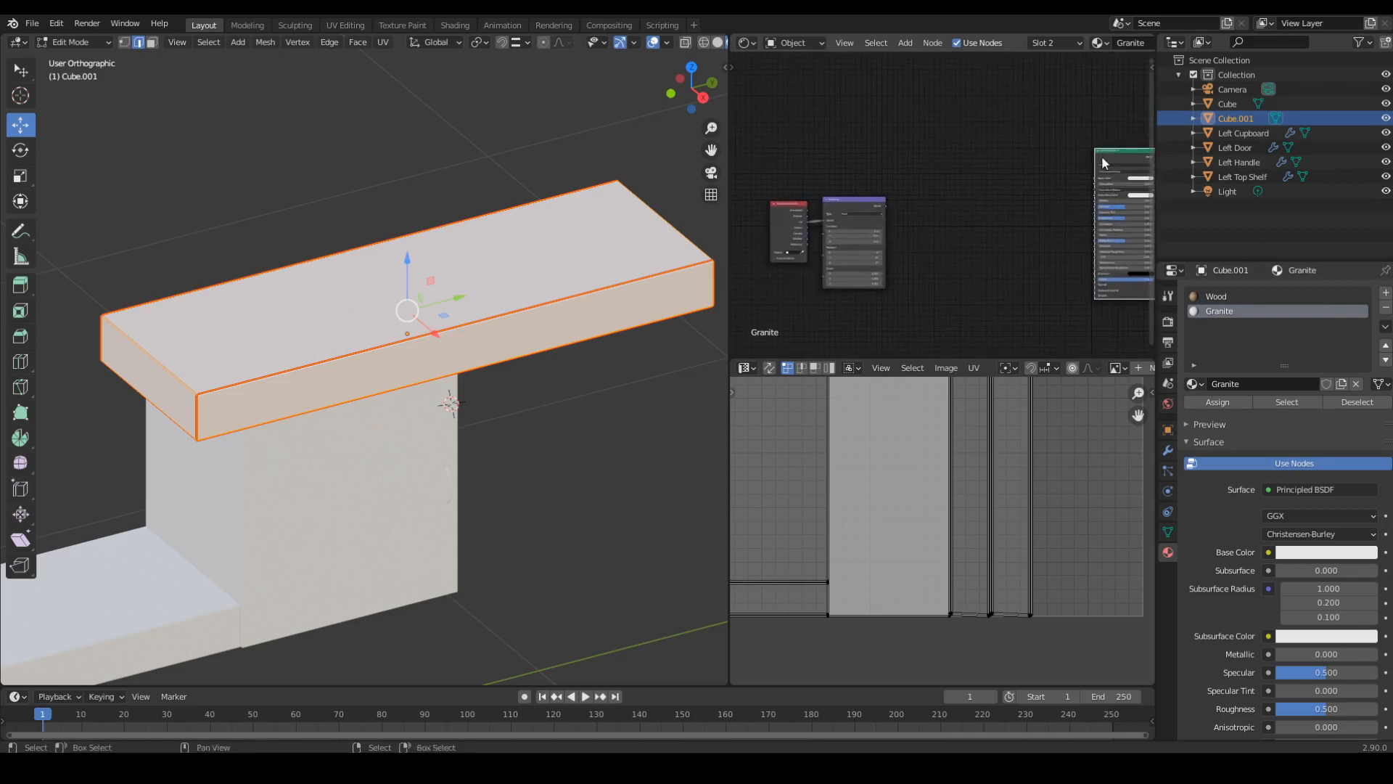
pyautogui.hotkey('ctrl', 't')
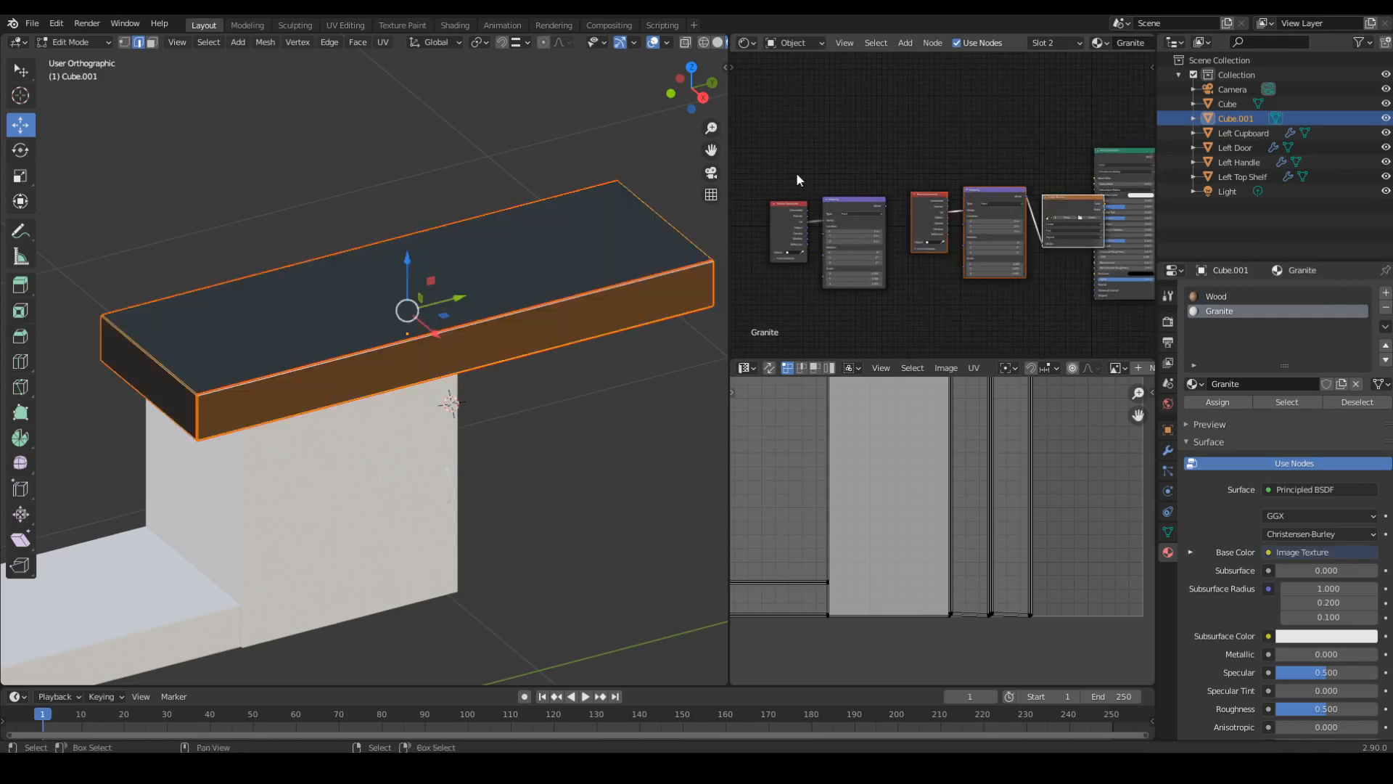
pyautogui.moveTo(780, 158); pyautogui.dragTo(862, 261)
pyautogui.press('x')
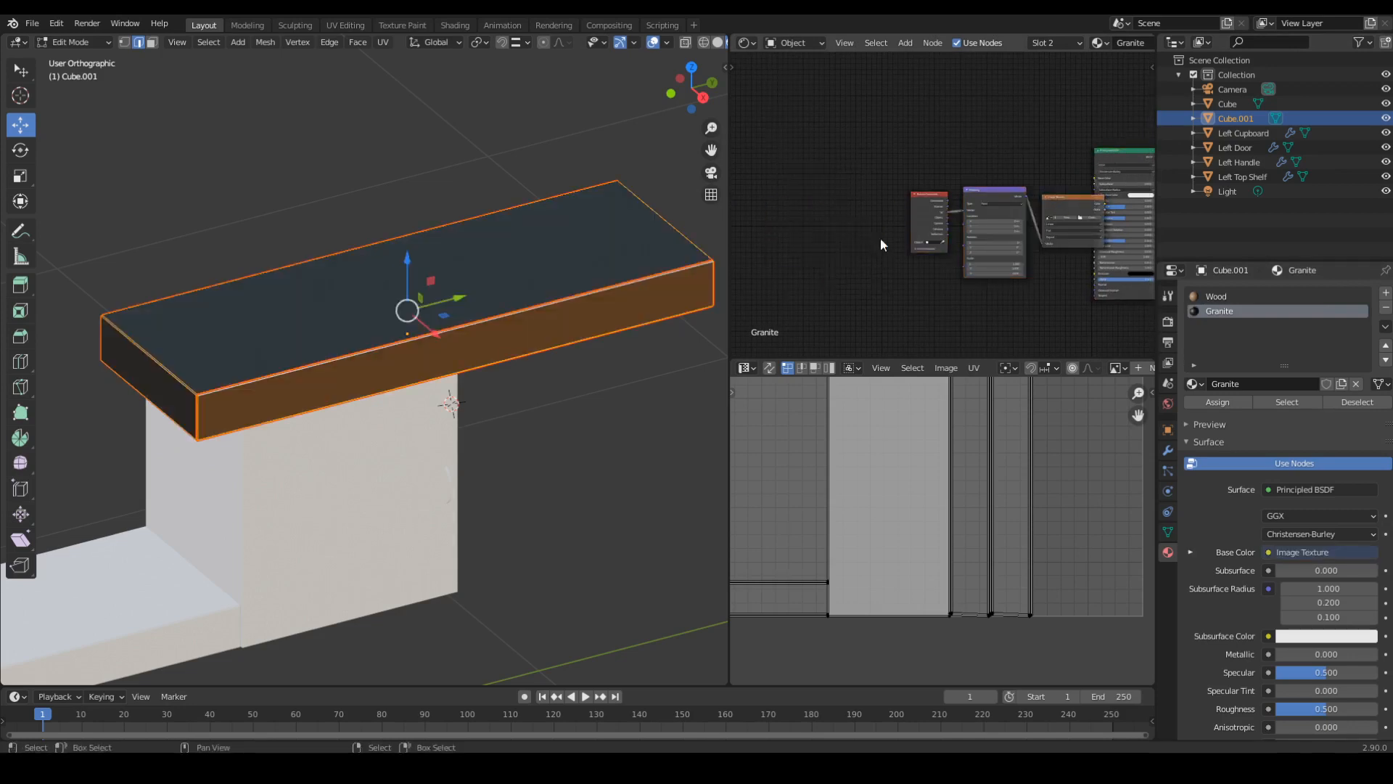
# Move the new Texture Coordinate, Mapping and Image Texture nodes clear of the Principled BSDF node.
pyautogui.moveTo(1003, 222); pyautogui.dragTo(918, 226, button='middle')
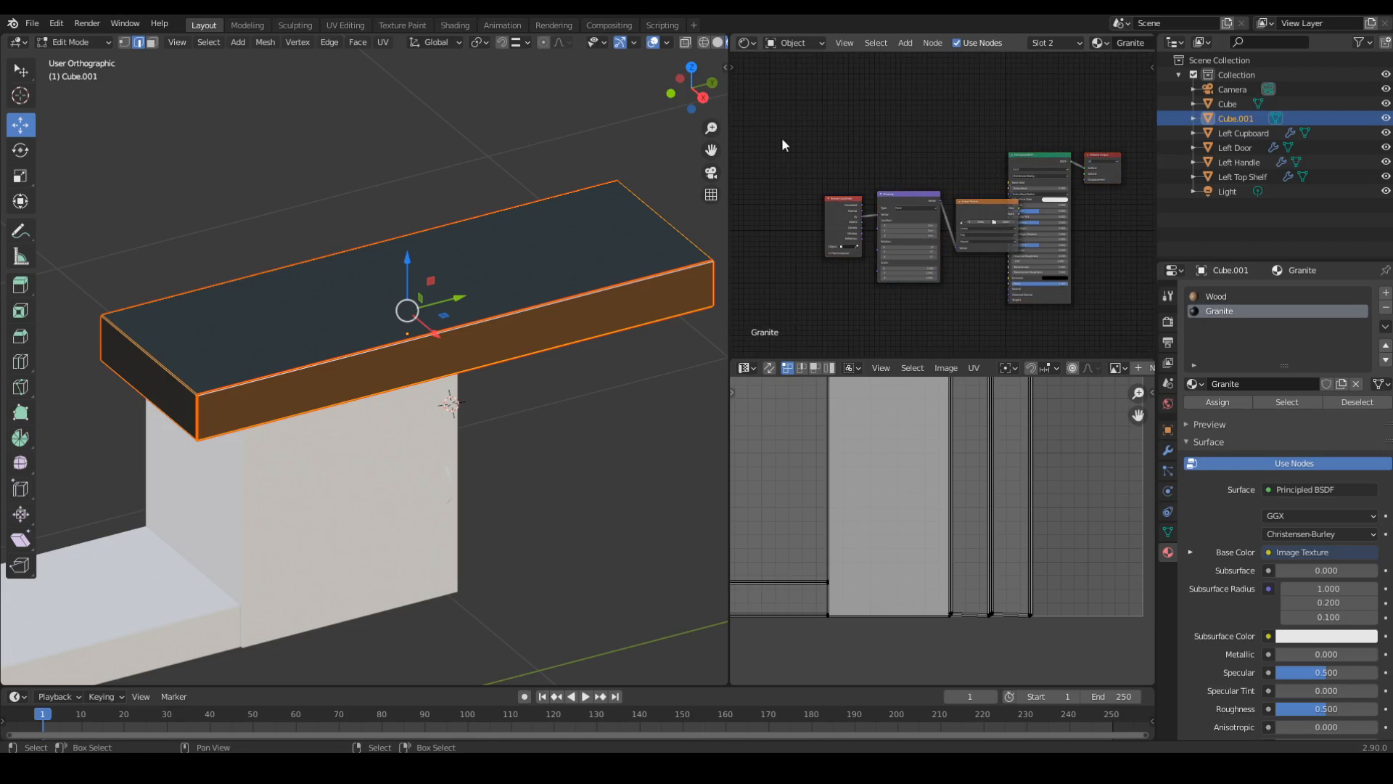
pyautogui.press('b')
pyautogui.moveTo(781, 138); pyautogui.dragTo(992, 275)
pyautogui.press('g')
pyautogui.click(920, 245)
pyautogui.keyDown('ctrl'); pyautogui.moveTo(921, 254); pyautogui.dragTo(971, 155, button='middle'); pyautogui.keyUp('ctrl')
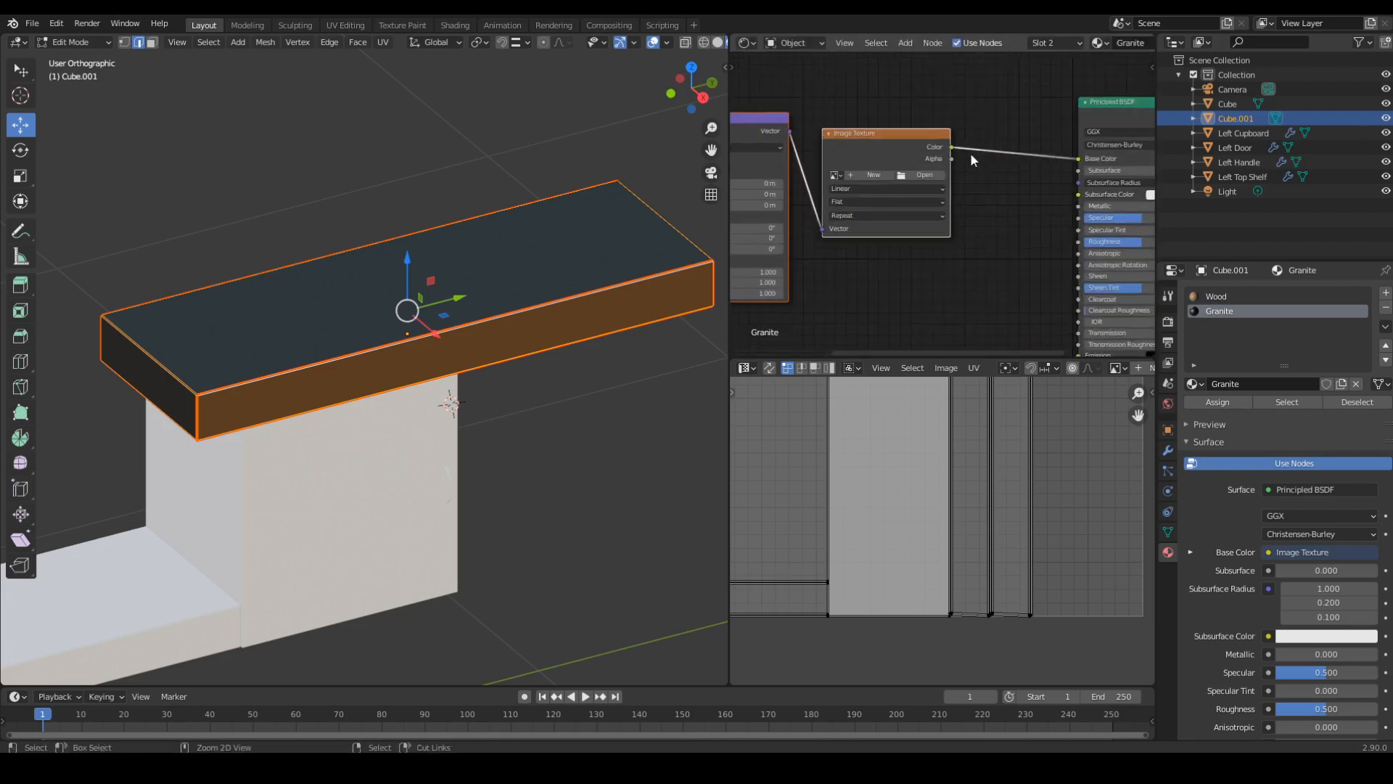
# Load Granite 07.jpg from the Granite folder in Textures and Refs into the Image Texture node.
pyautogui.click(931, 174)
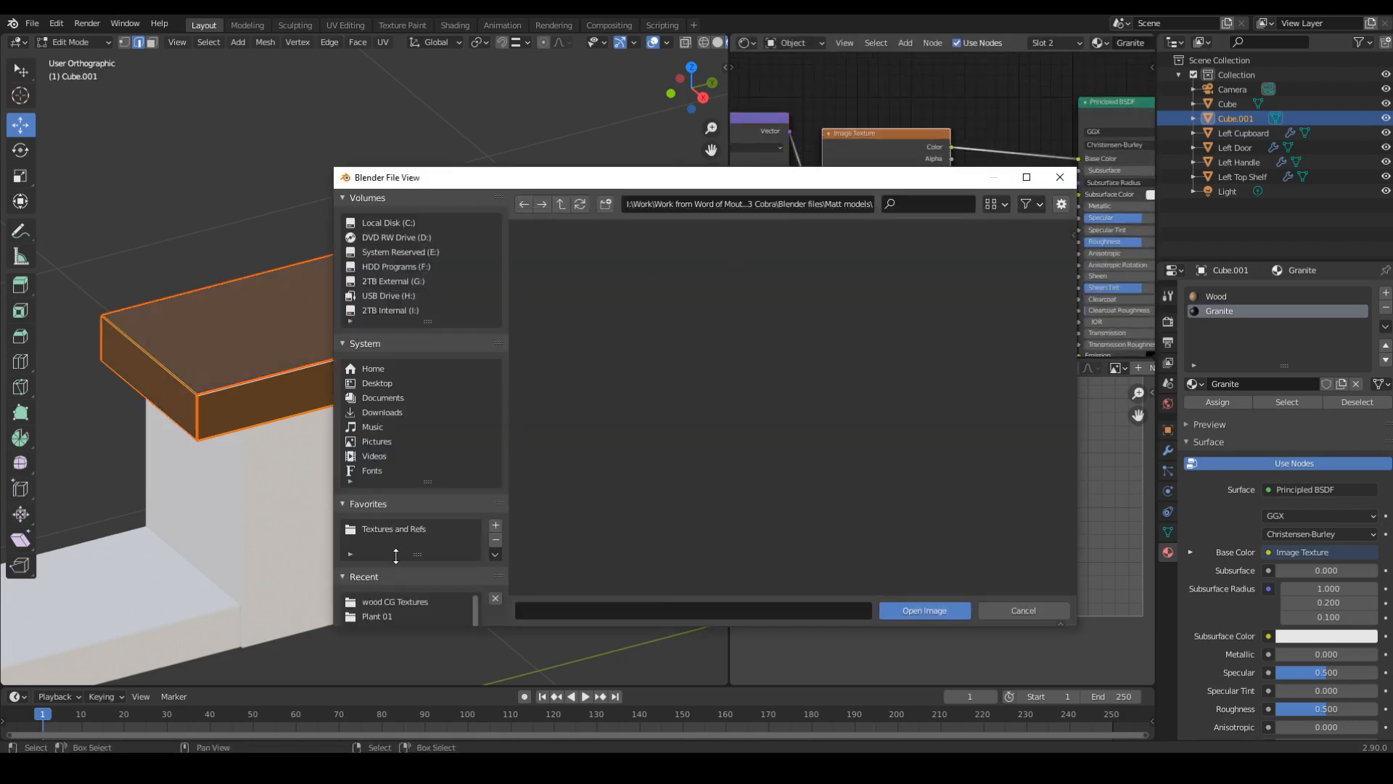
pyautogui.click(386, 529)
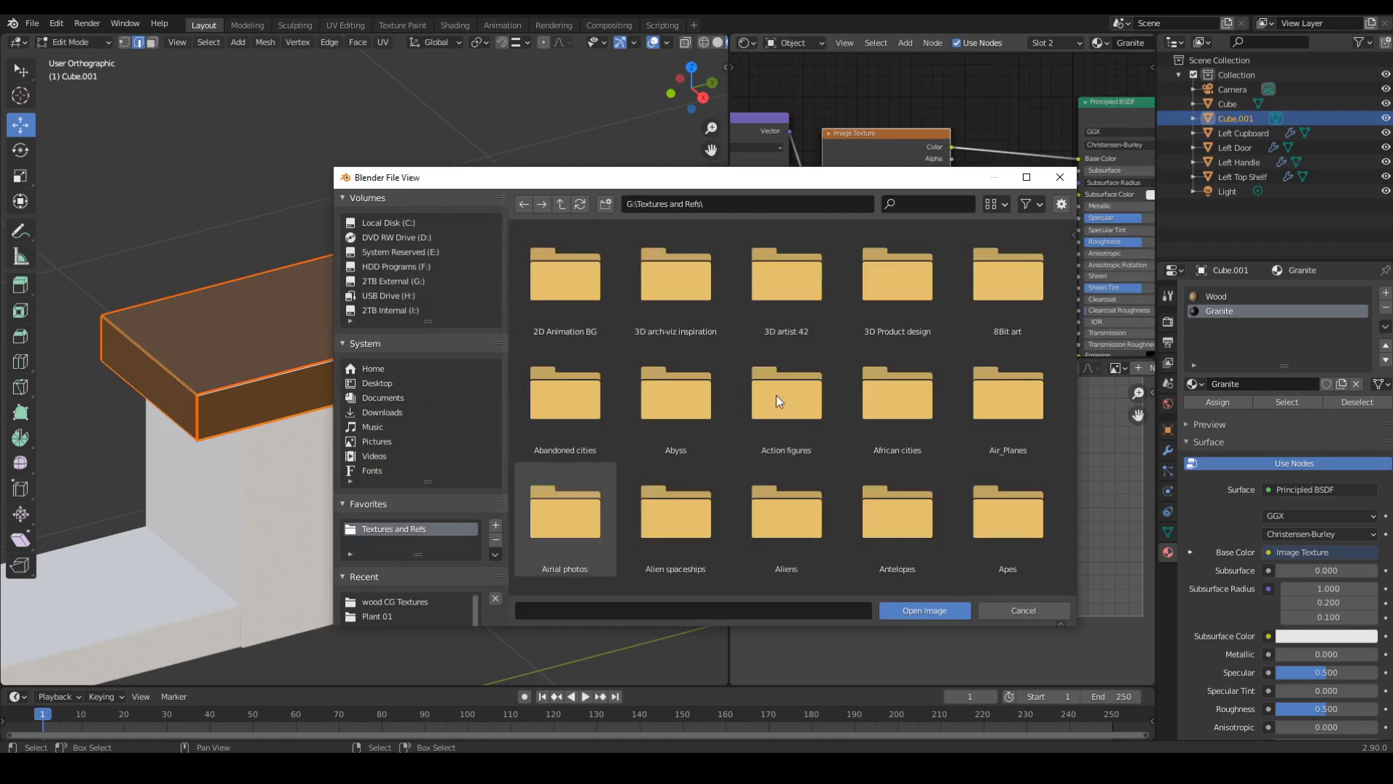
pyautogui.scroll(-15, 1071, 258)
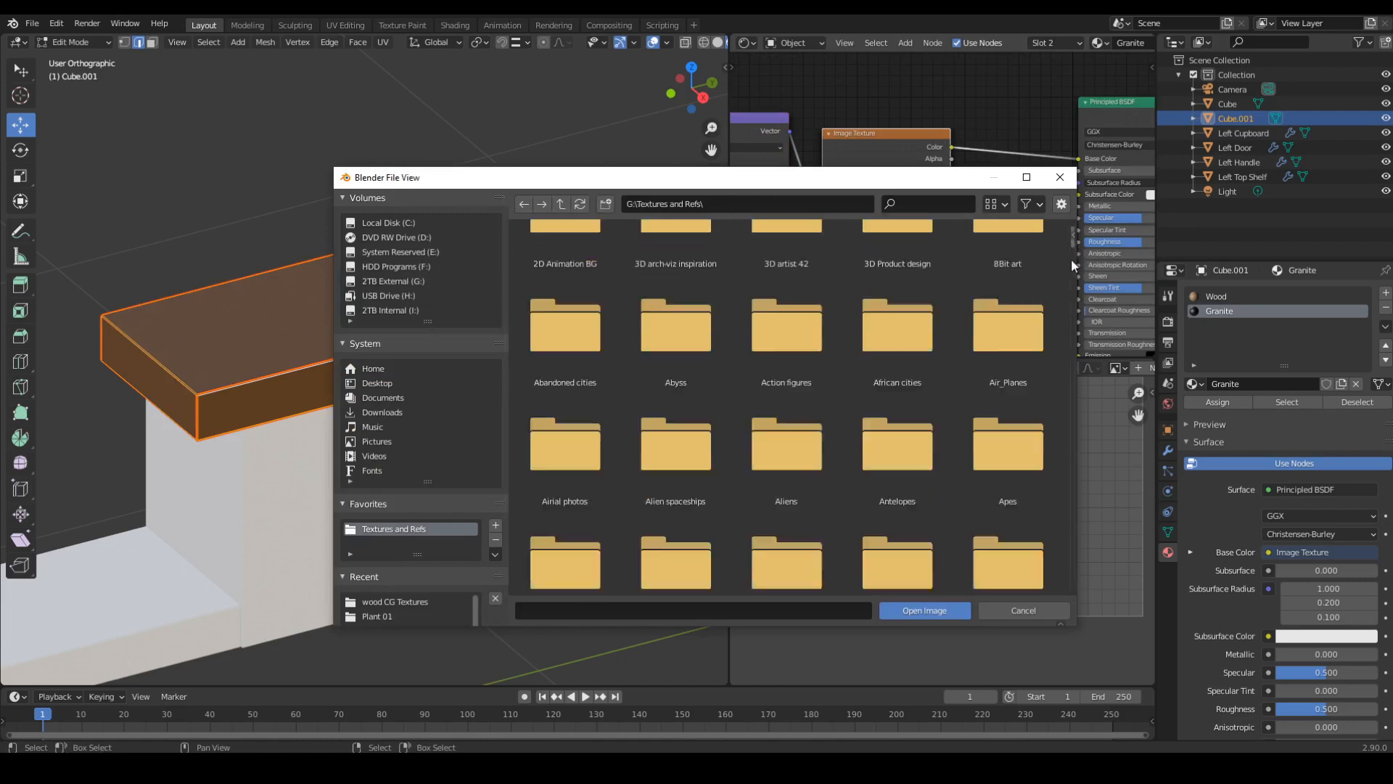
pyautogui.scroll(-2, 1072, 380)
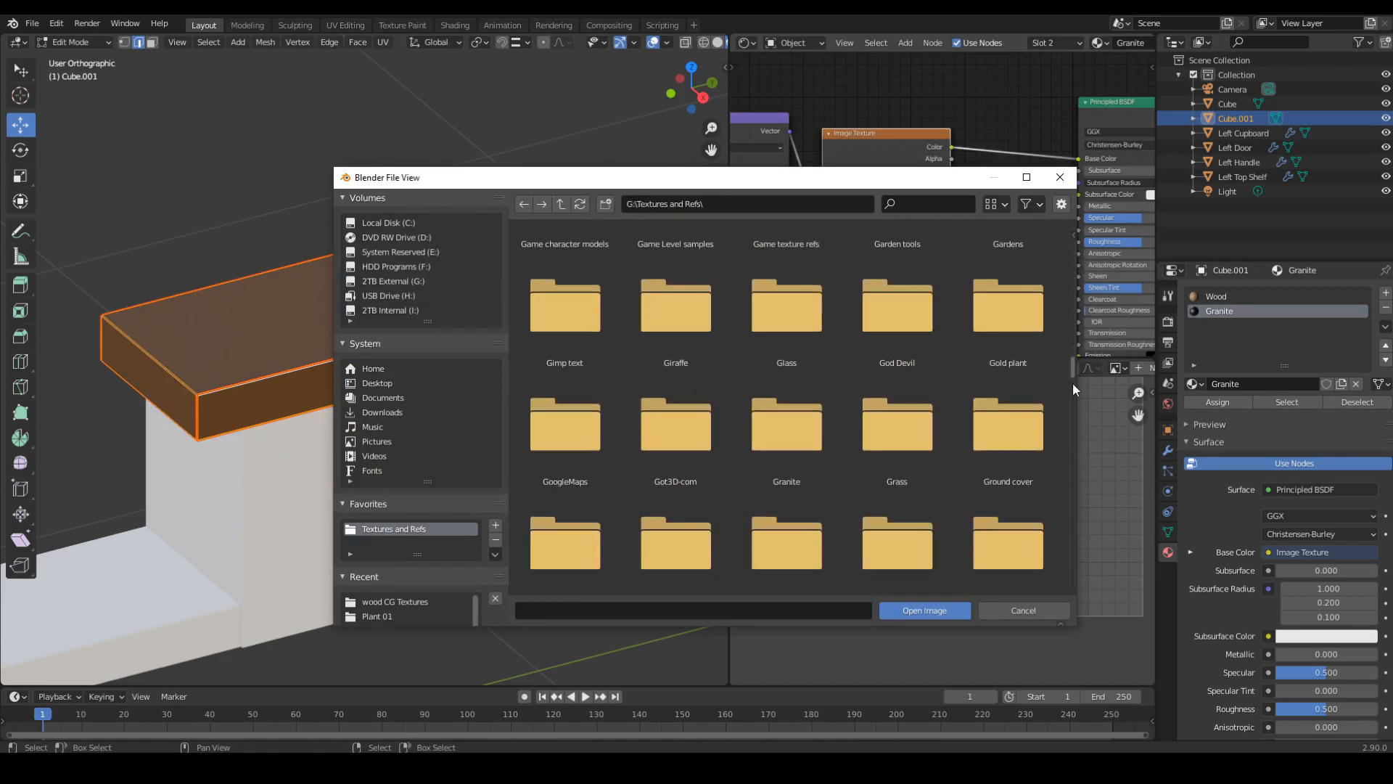
pyautogui.scroll(-4, 1073, 382)
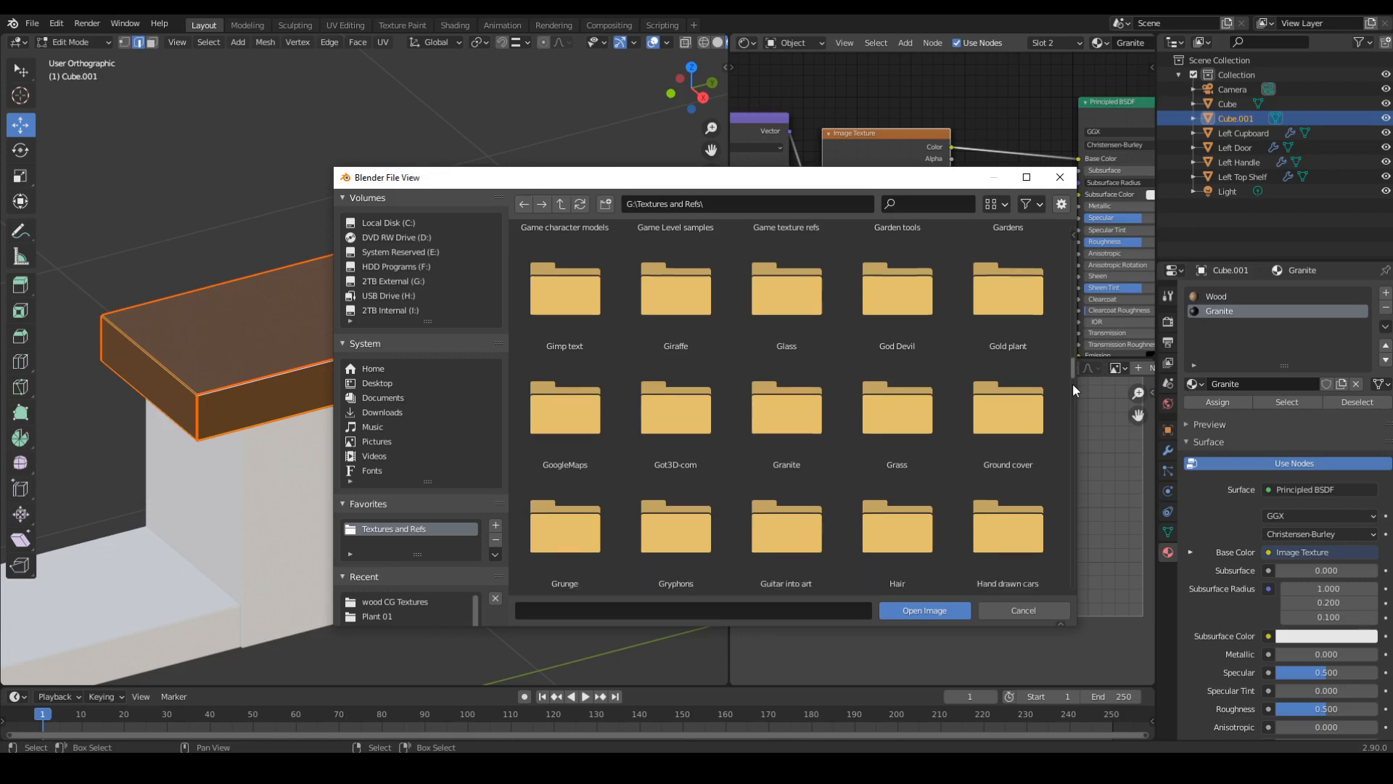
pyautogui.doubleClick(800, 308)
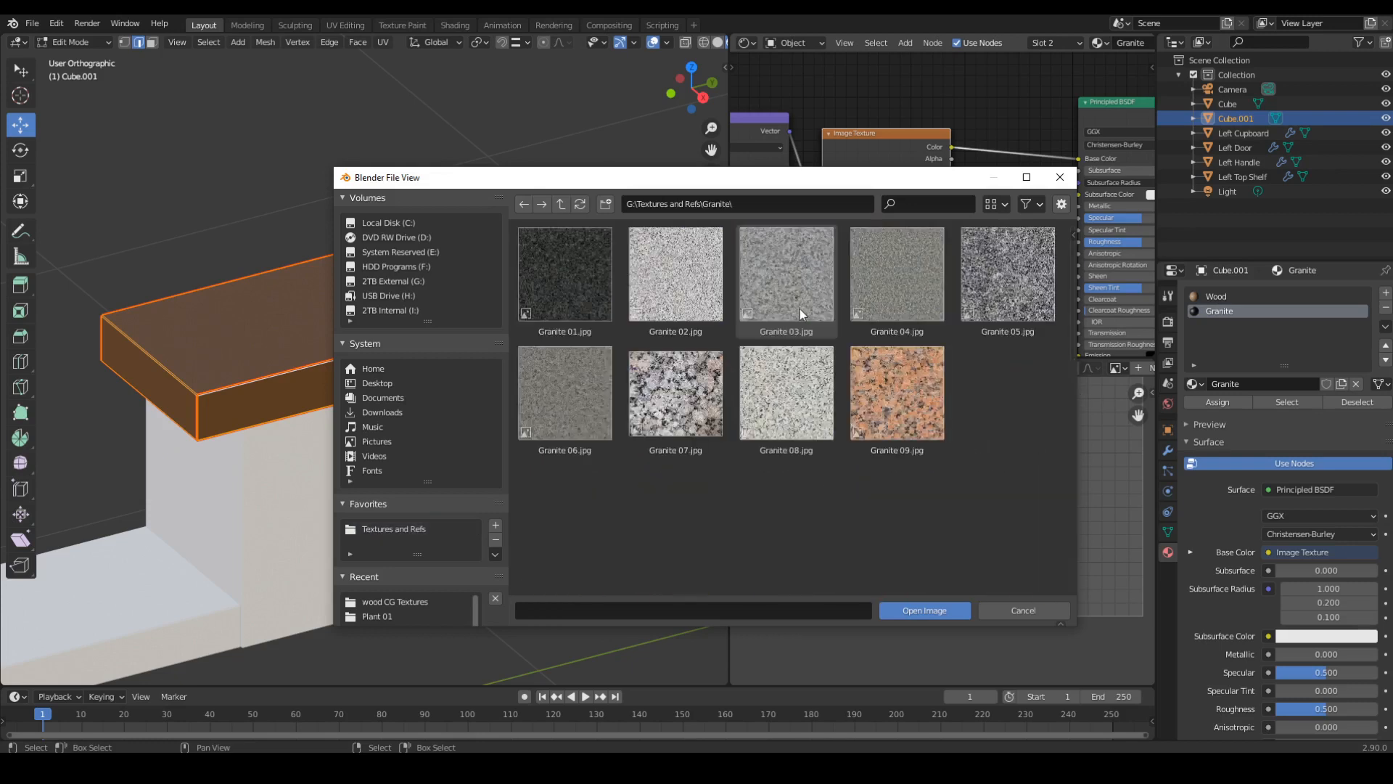
pyautogui.doubleClick(677, 392)
# Assign the Wood material to the top slab's selected faces and check the grain direction on all sides.
pyautogui.moveTo(489, 357)
pyautogui.mouseDown(button='middle')
pyautogui.moveTo(538, 439)
pyautogui.moveTo(550, 335)
pyautogui.moveTo(522, 382)
pyautogui.moveTo(533, 372)
pyautogui.moveTo(473, 355)
pyautogui.moveTo(495, 344)
pyautogui.mouseUp(button='middle')
pyautogui.moveTo(881, 285); pyautogui.dragTo(1031, 246, button='middle')
pyautogui.scroll(-1, 1031, 234)
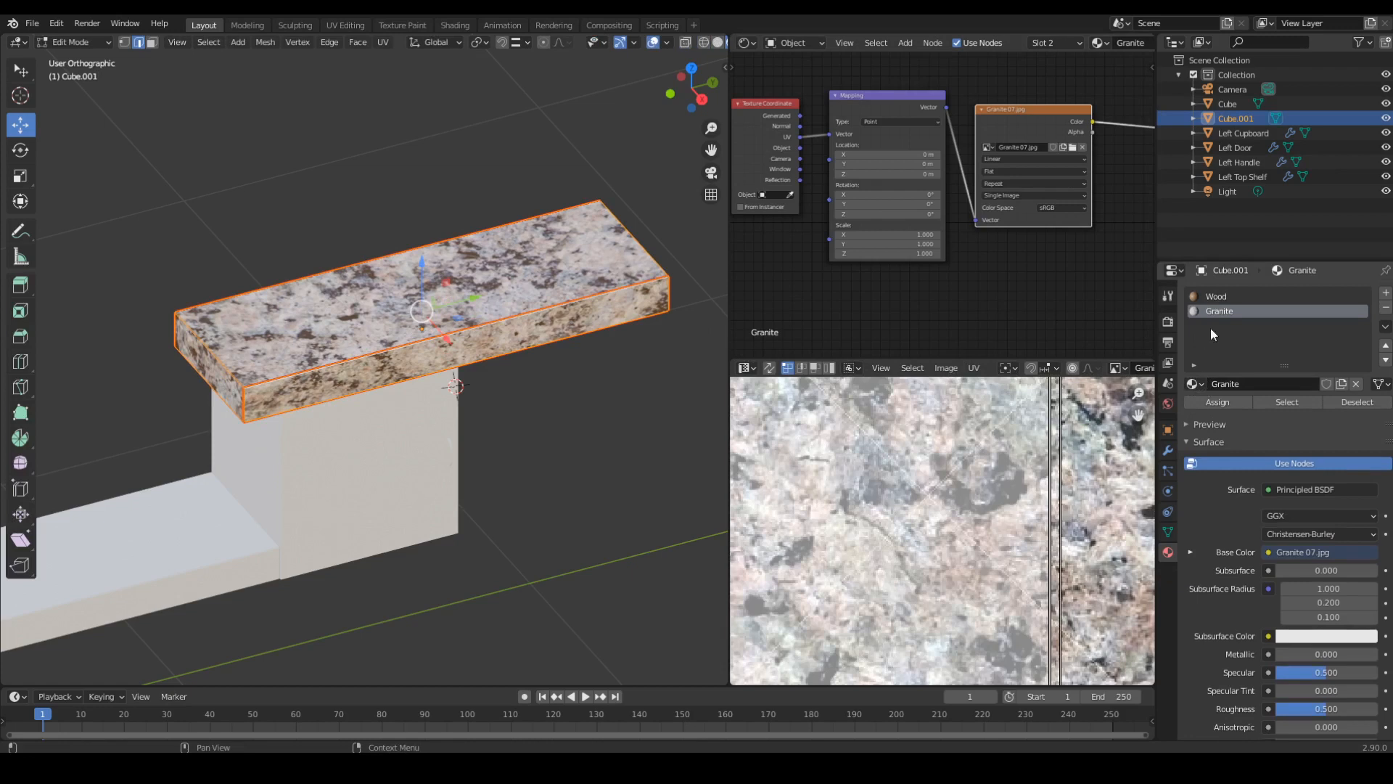
pyautogui.click(1217, 297)
pyautogui.click(1207, 403)
pyautogui.moveTo(381, 357); pyautogui.dragTo(154, 453, button='middle')
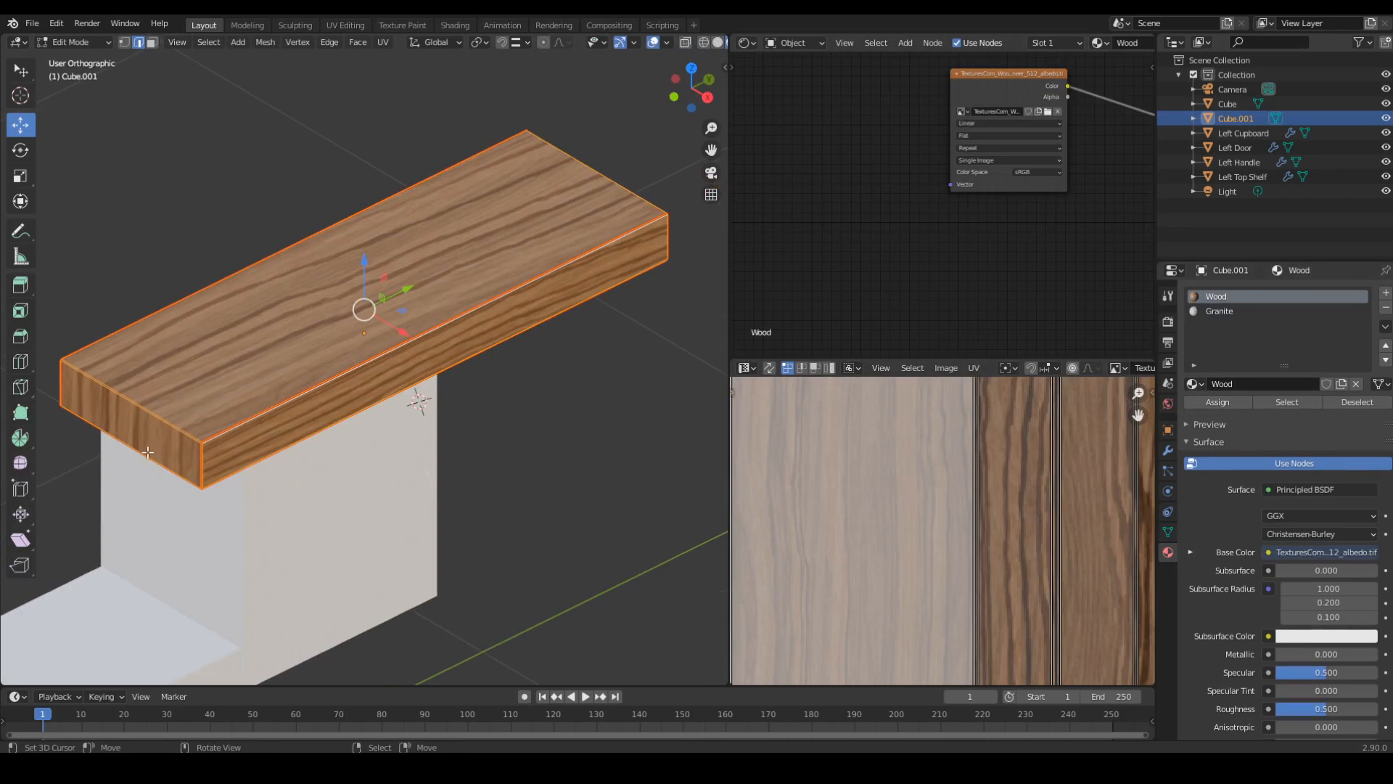
pyautogui.moveTo(311, 420); pyautogui.dragTo(323, 367, button='middle')
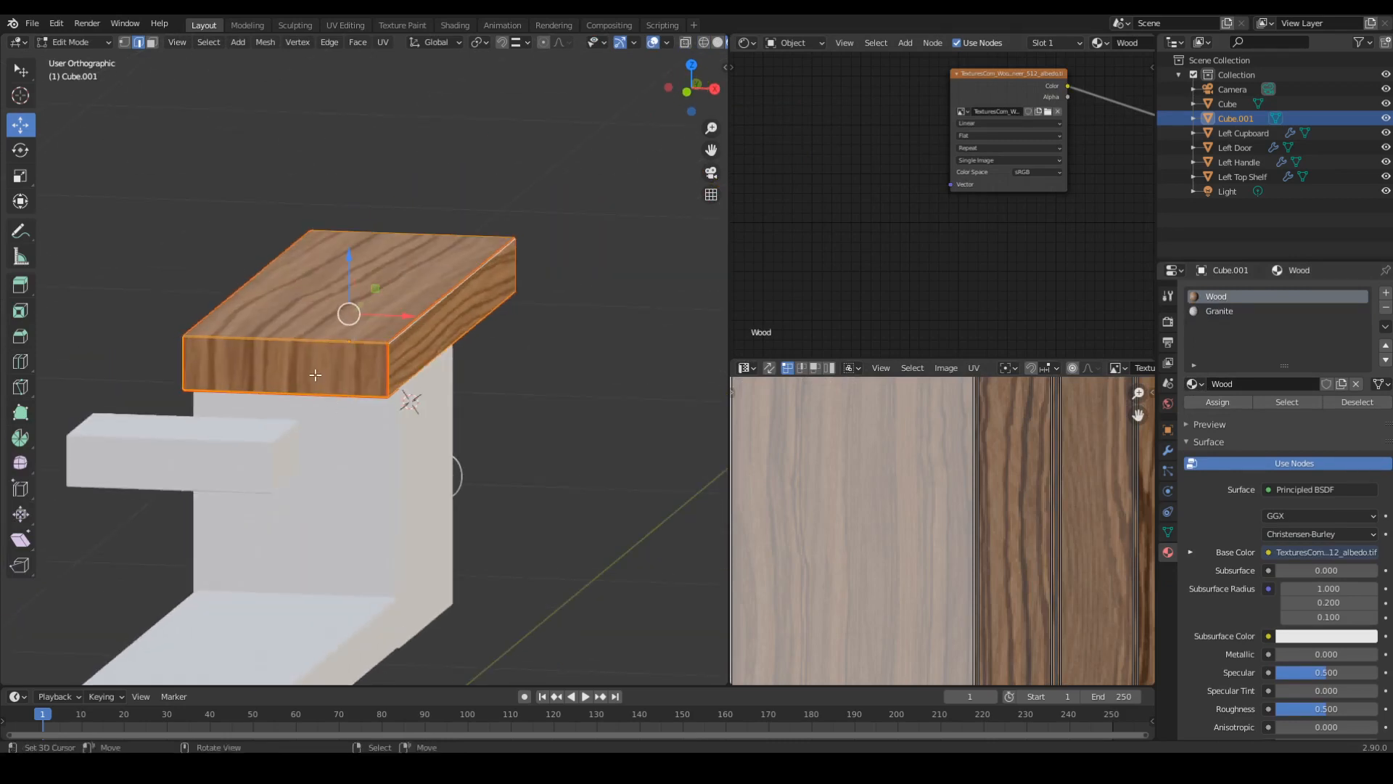
pyautogui.moveTo(570, 256); pyautogui.dragTo(416, 354, button='middle')
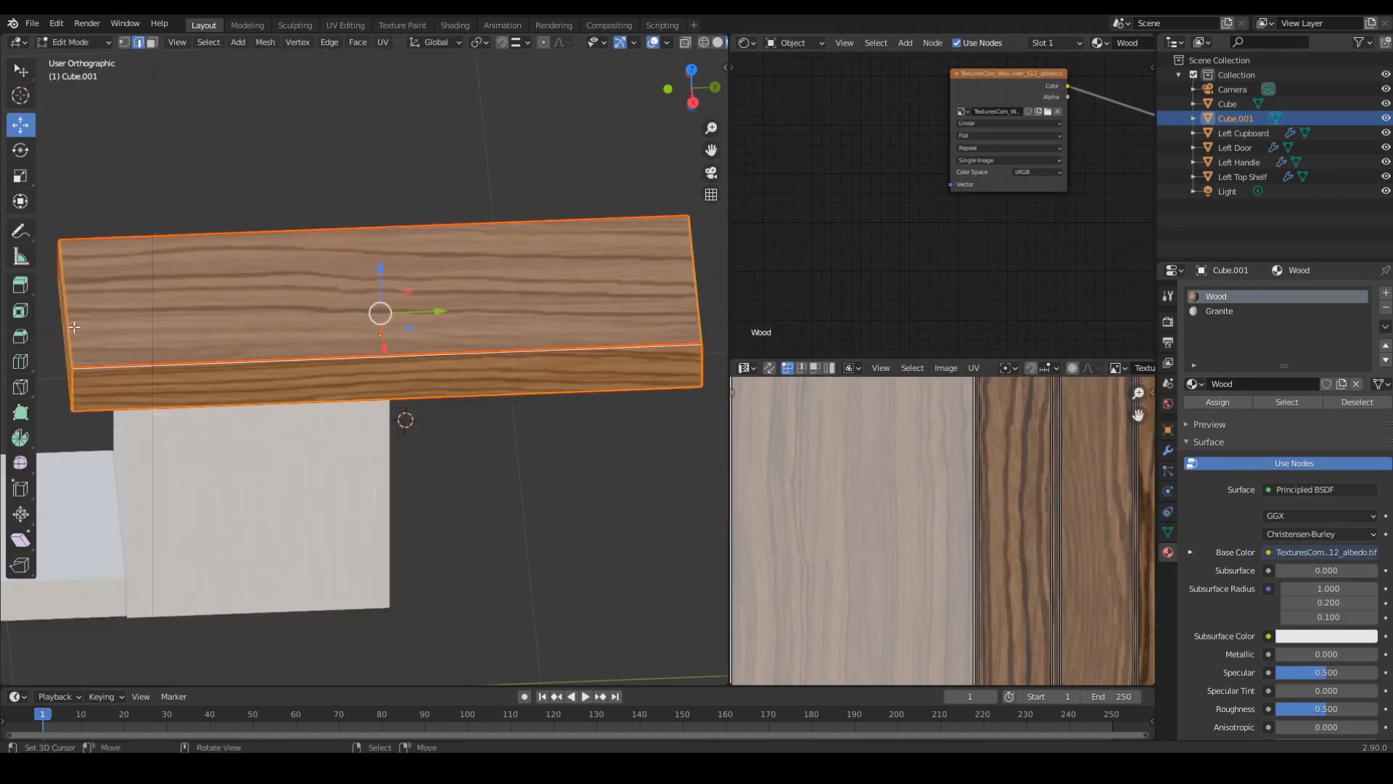
pyautogui.moveTo(646, 324); pyautogui.dragTo(425, 383, button='middle')
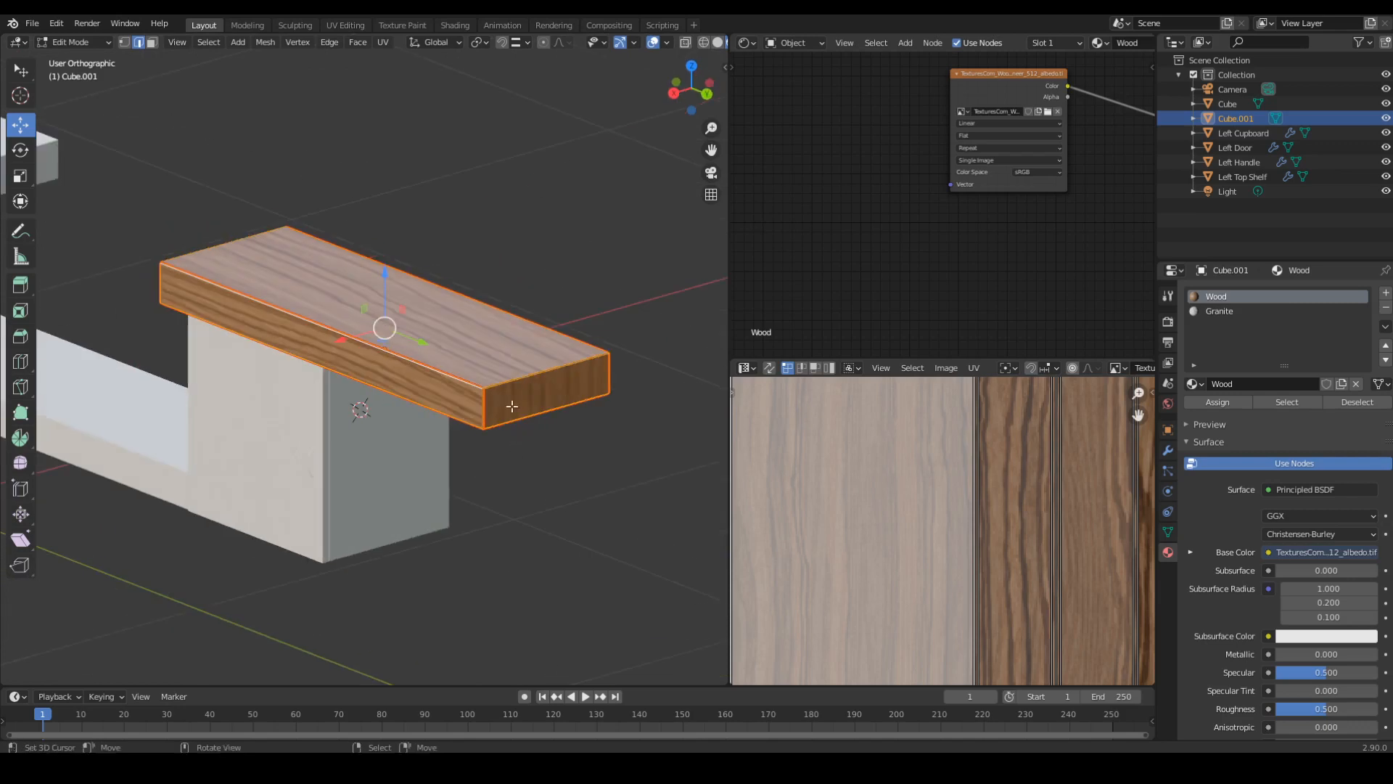
# Try rotating the UV island of the slab's top and end faces by 90 degrees.
pyautogui.scroll(-6, 997, 516)
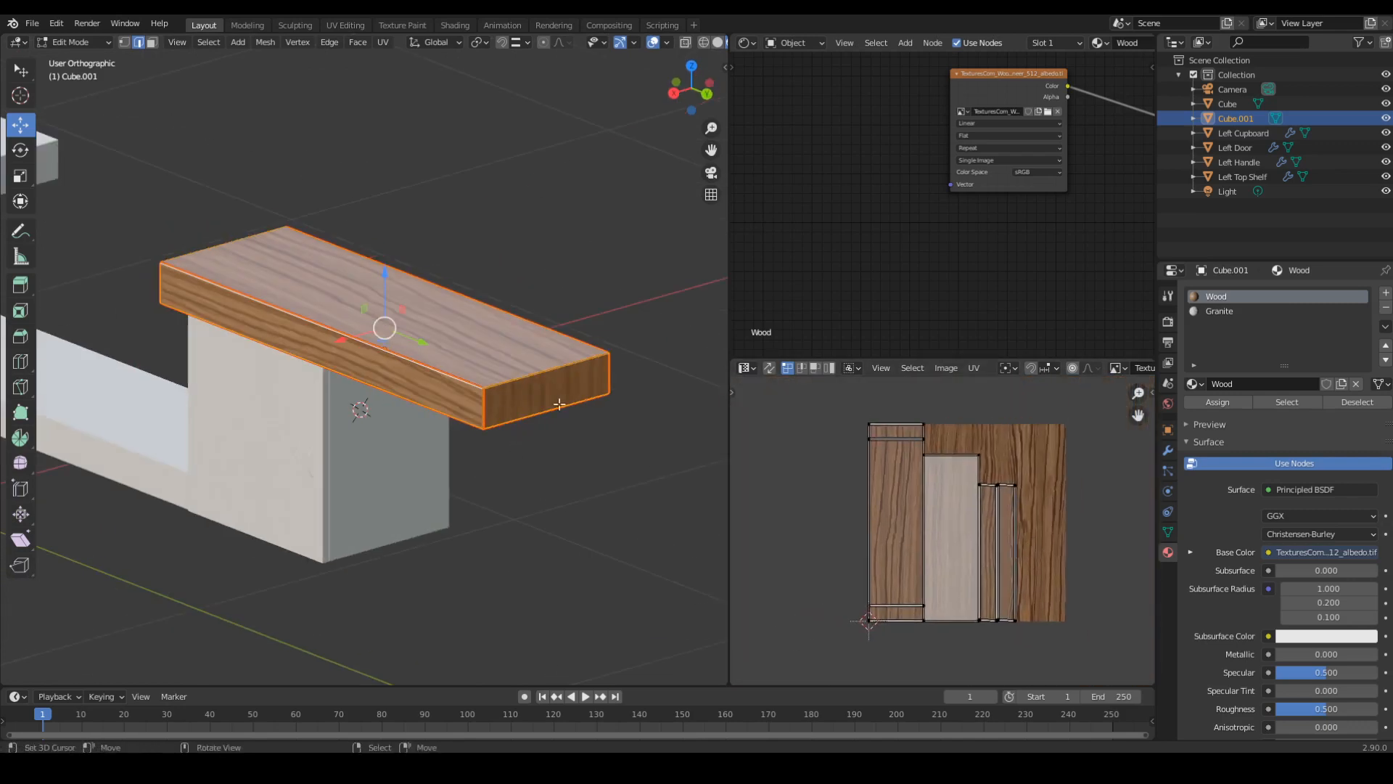
pyautogui.hotkey('alt', 'a')
pyautogui.press('3')
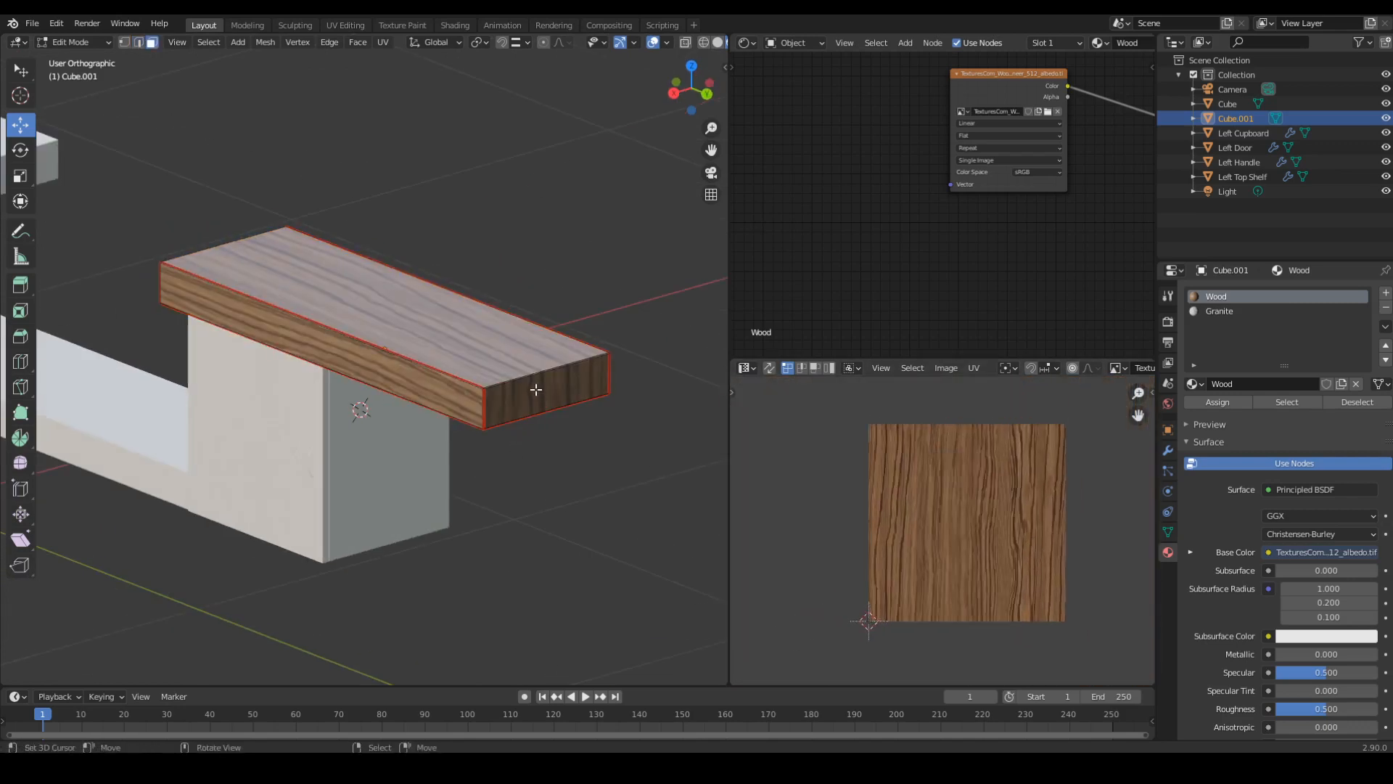
pyautogui.press('l')
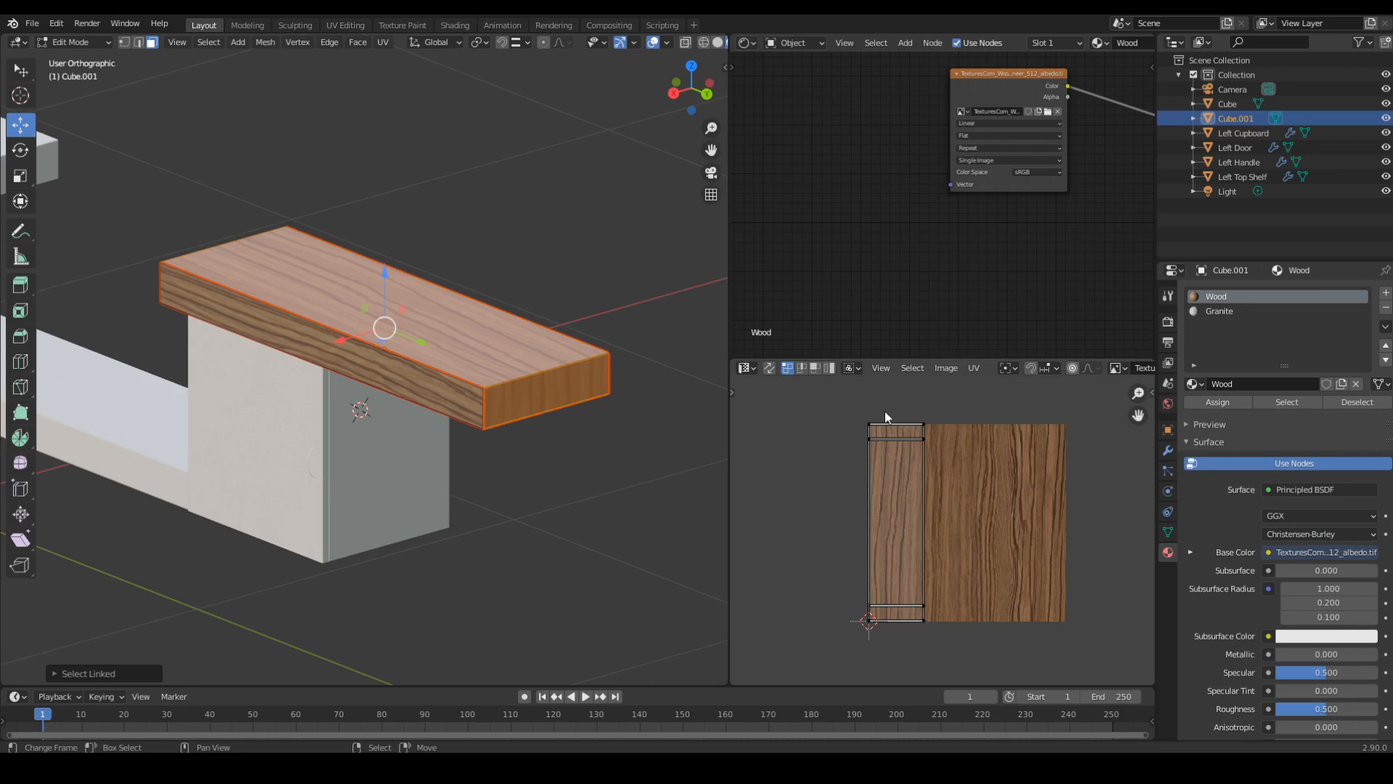
pyautogui.press('l')
pyautogui.write('r')
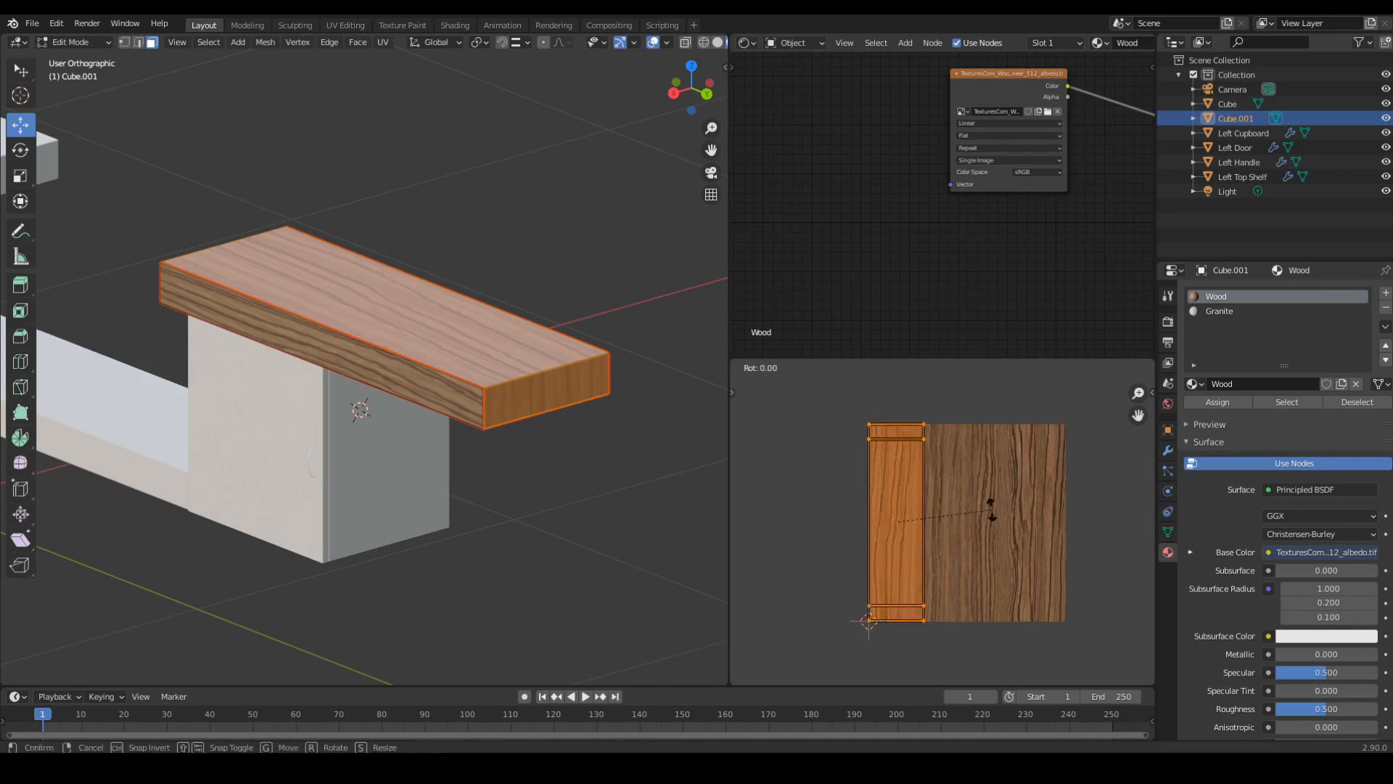
pyautogui.write('90')
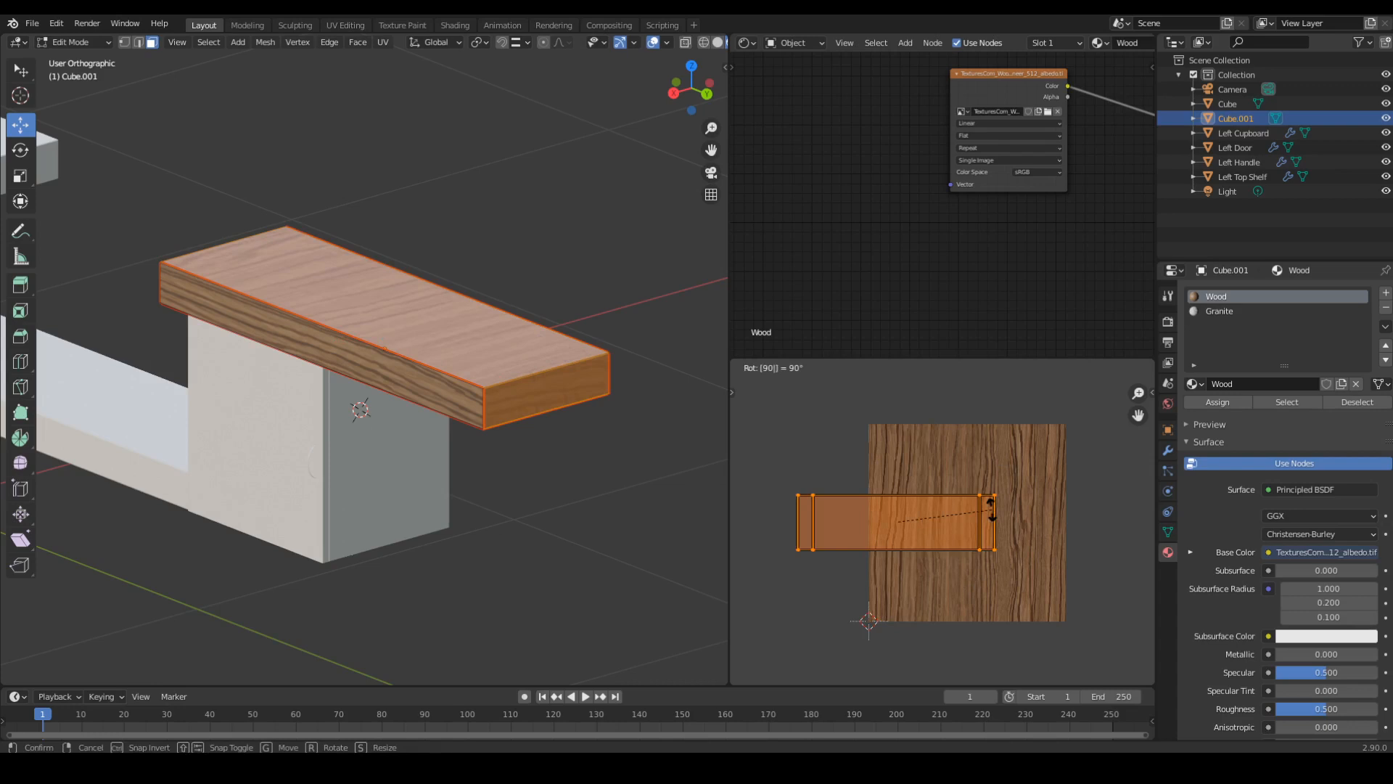
pyautogui.press('Return')
# Inspect the slab's rotated grain, undo the UV rotation and check the wood texture in Object Mode.
pyautogui.moveTo(477, 314); pyautogui.dragTo(468, 407, button='middle')
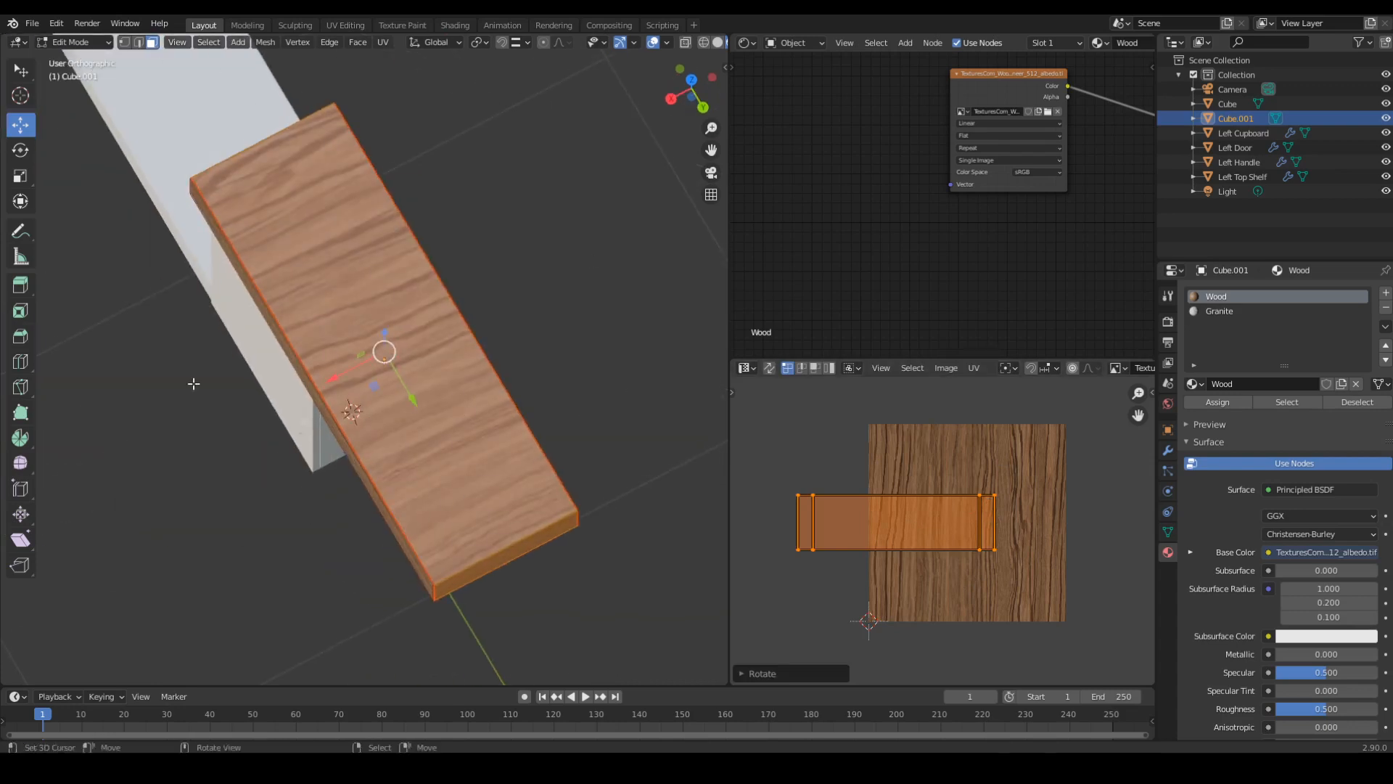
pyautogui.moveTo(128, 320); pyautogui.dragTo(436, 457, button='middle')
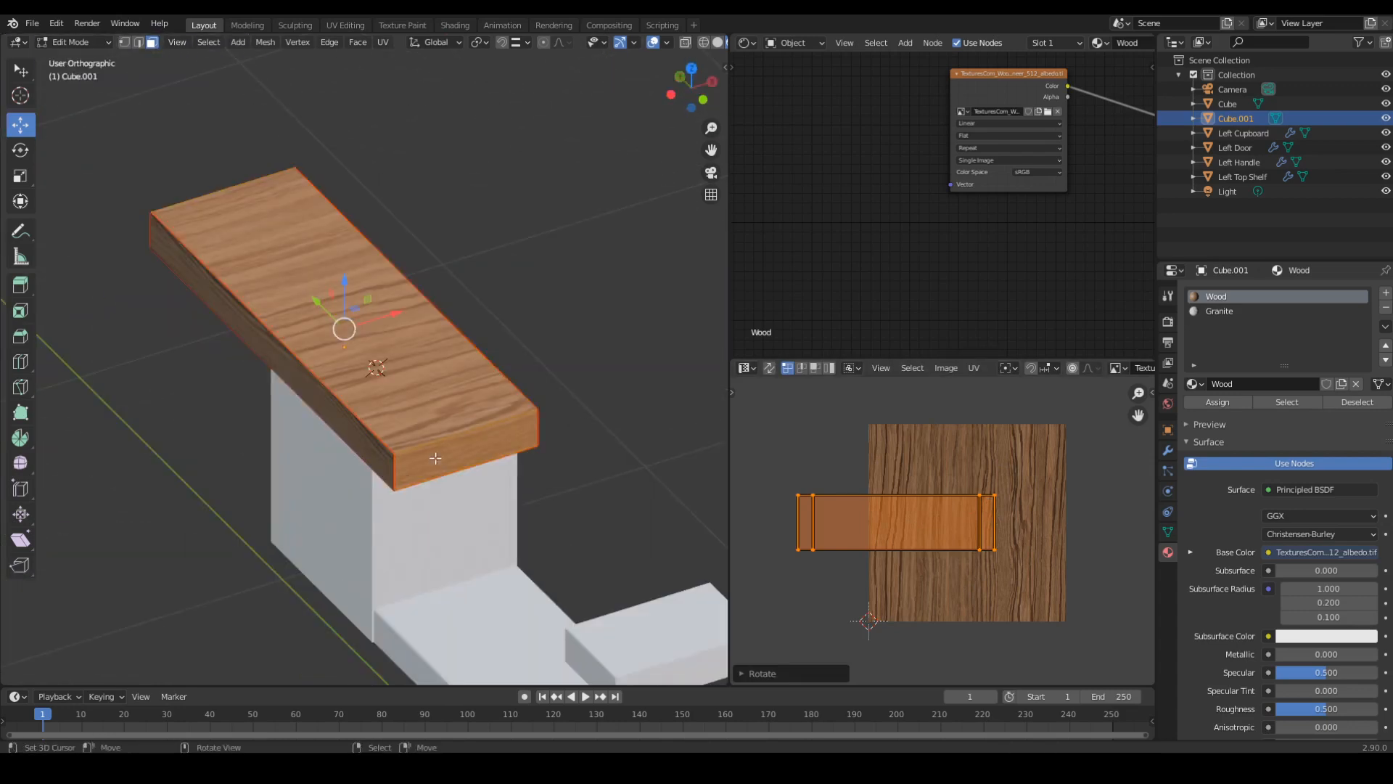
pyautogui.moveTo(518, 264); pyautogui.dragTo(301, 236, button='middle')
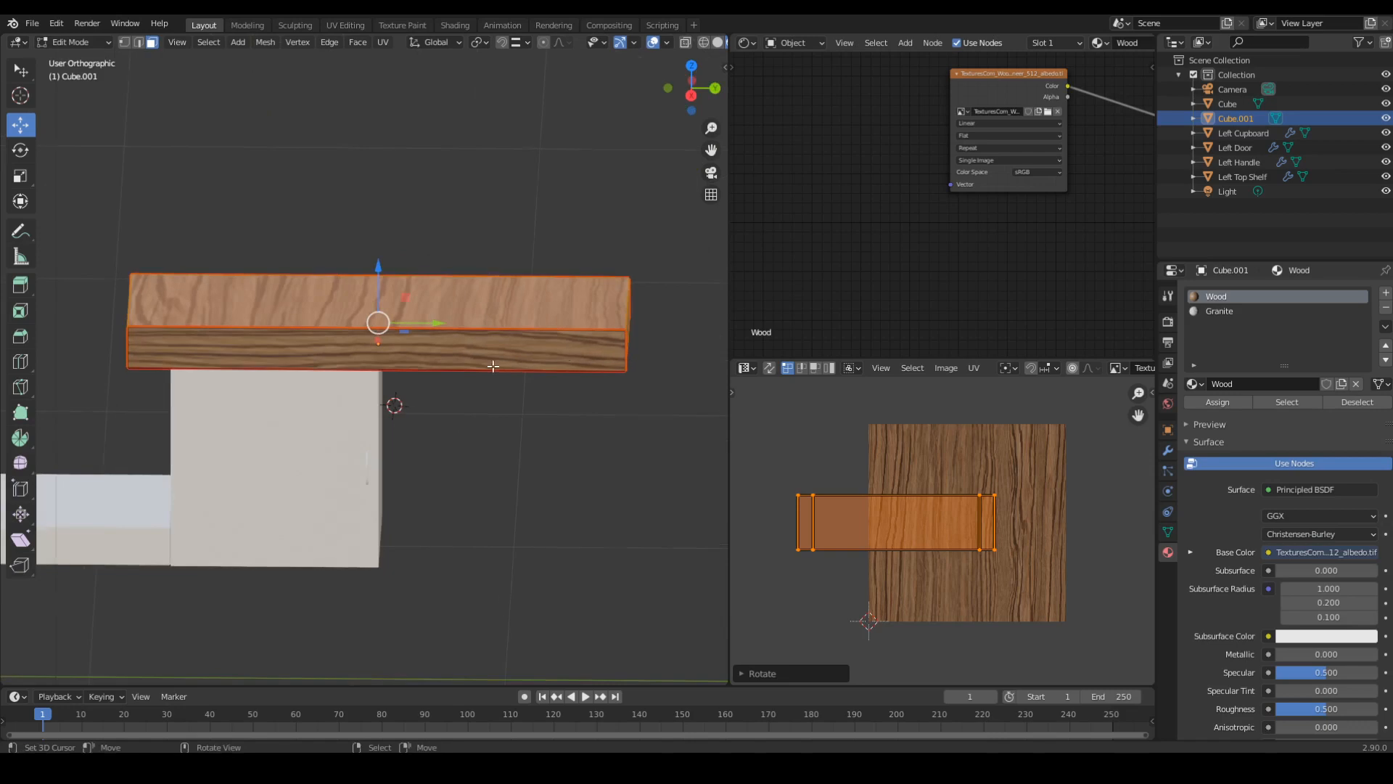
pyautogui.moveTo(494, 365); pyautogui.dragTo(457, 362, button='middle')
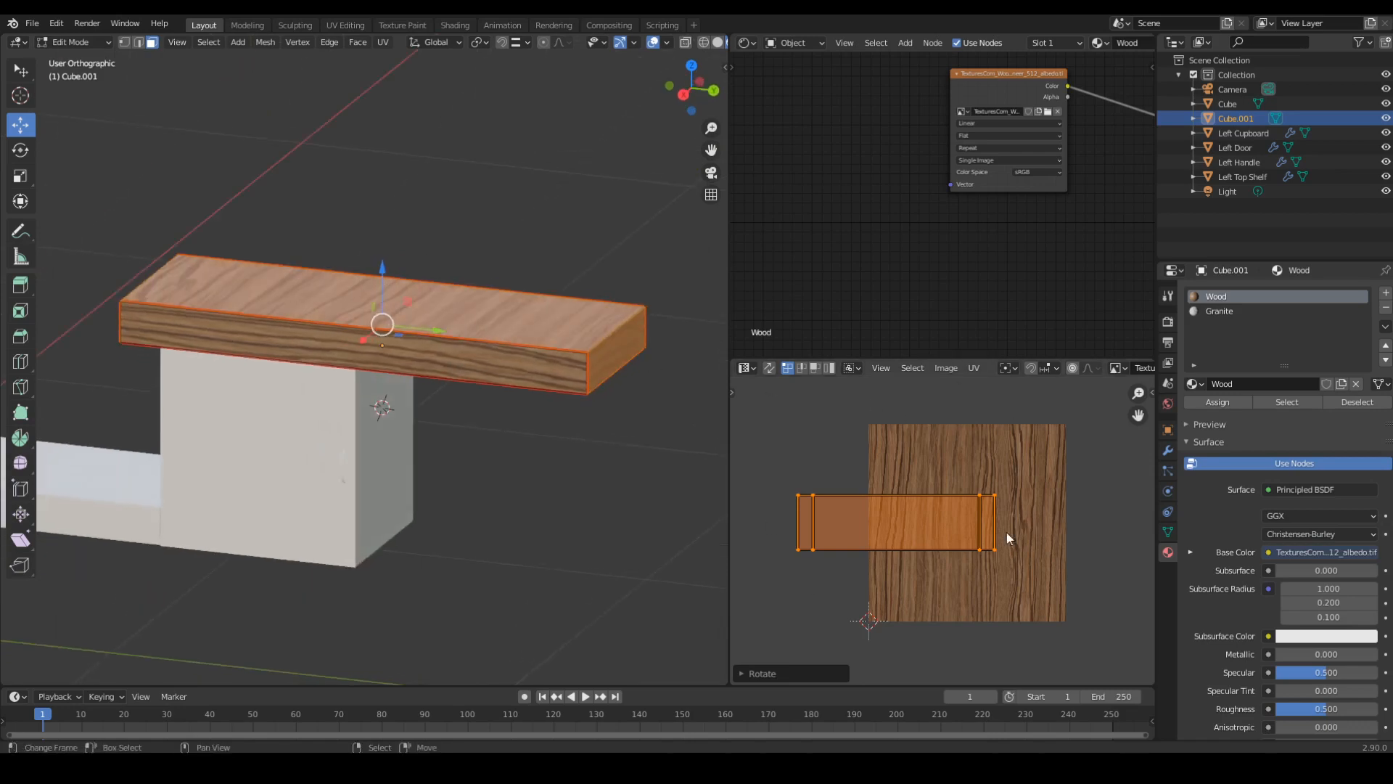
pyautogui.hotkey('ctrl', 'z')
pyautogui.moveTo(588, 293); pyautogui.dragTo(577, 330, button='middle')
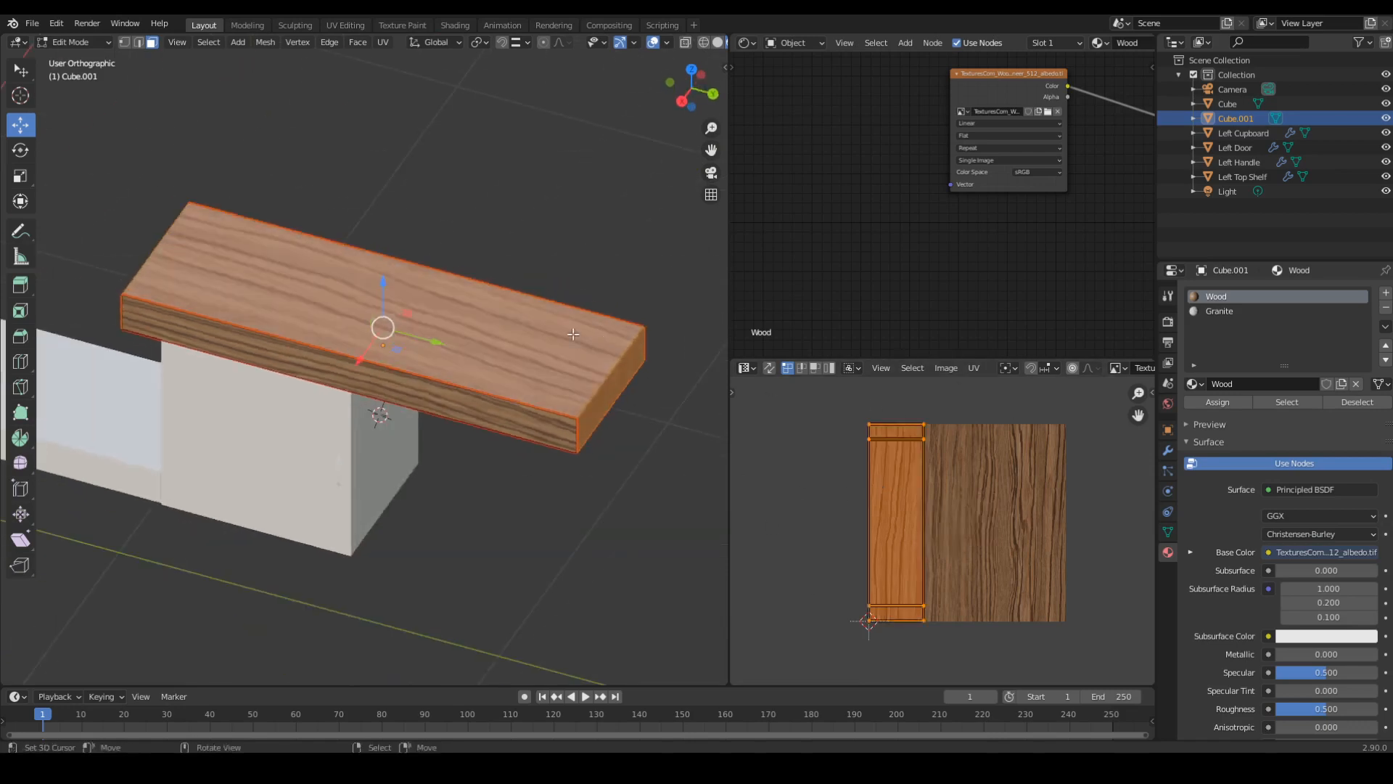
pyautogui.press('Tab')
pyautogui.moveTo(229, 324); pyautogui.dragTo(169, 559, button='middle')
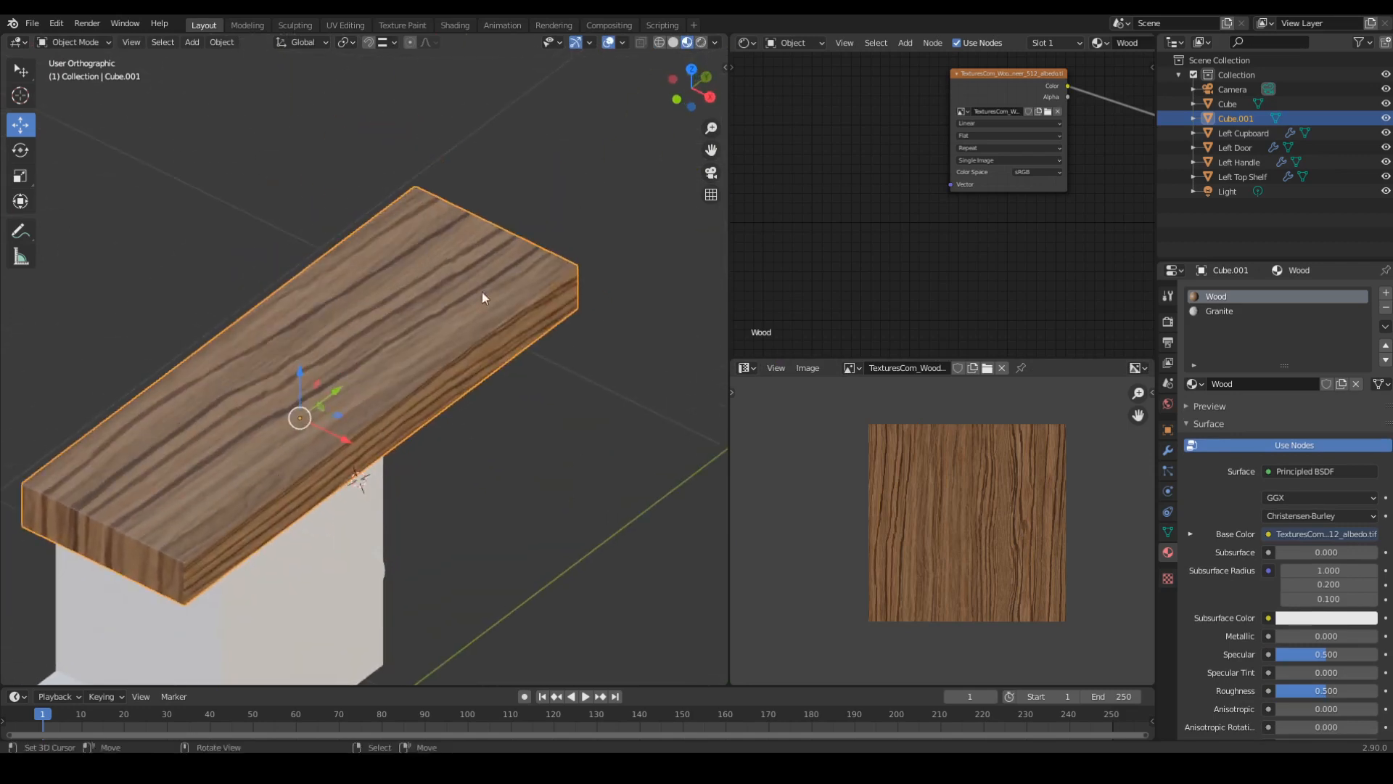
pyautogui.moveTo(581, 267); pyautogui.dragTo(915, 266, button='middle')
# Assign the Granite material to the slab's selected top and end faces and inspect where it meets the wood.
pyautogui.press('Tab')
pyautogui.click(1220, 312)
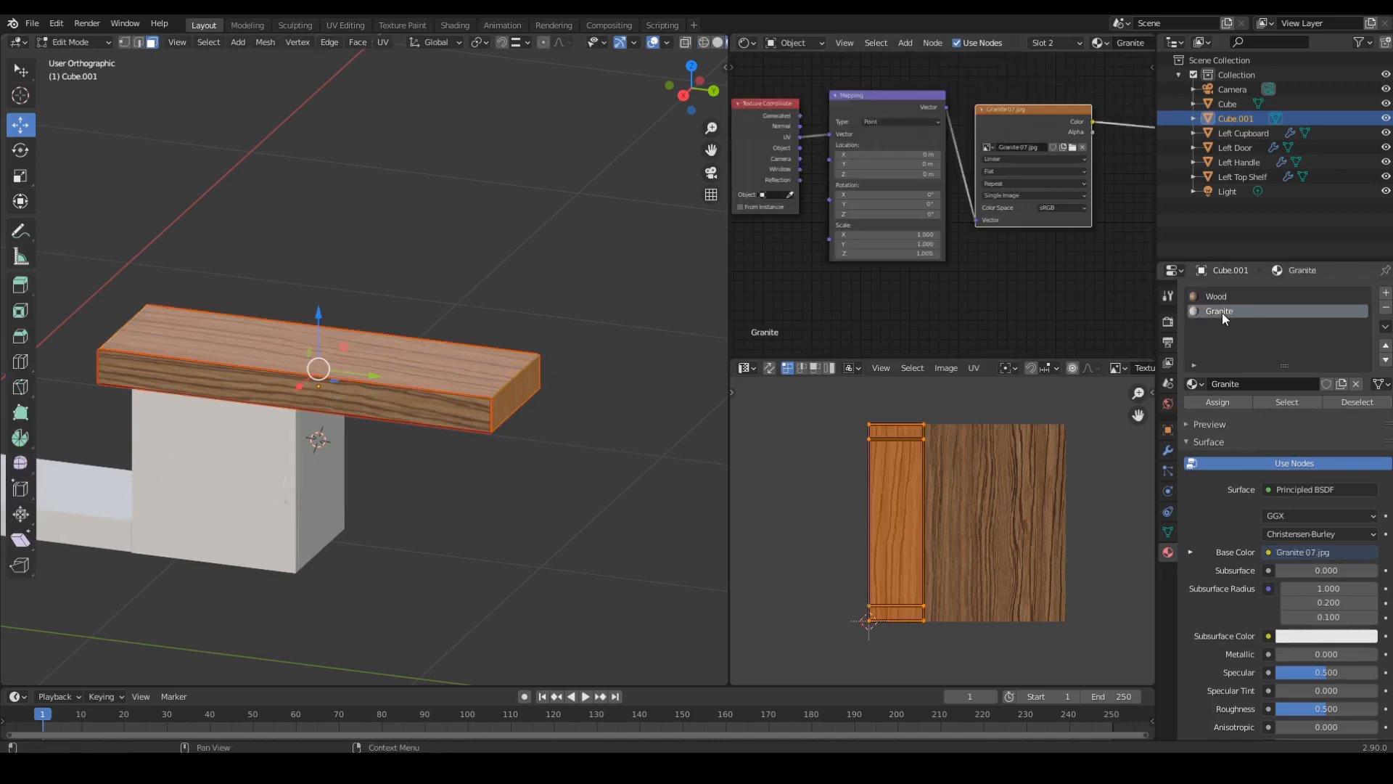
pyautogui.click(1219, 402)
pyautogui.press('Tab')
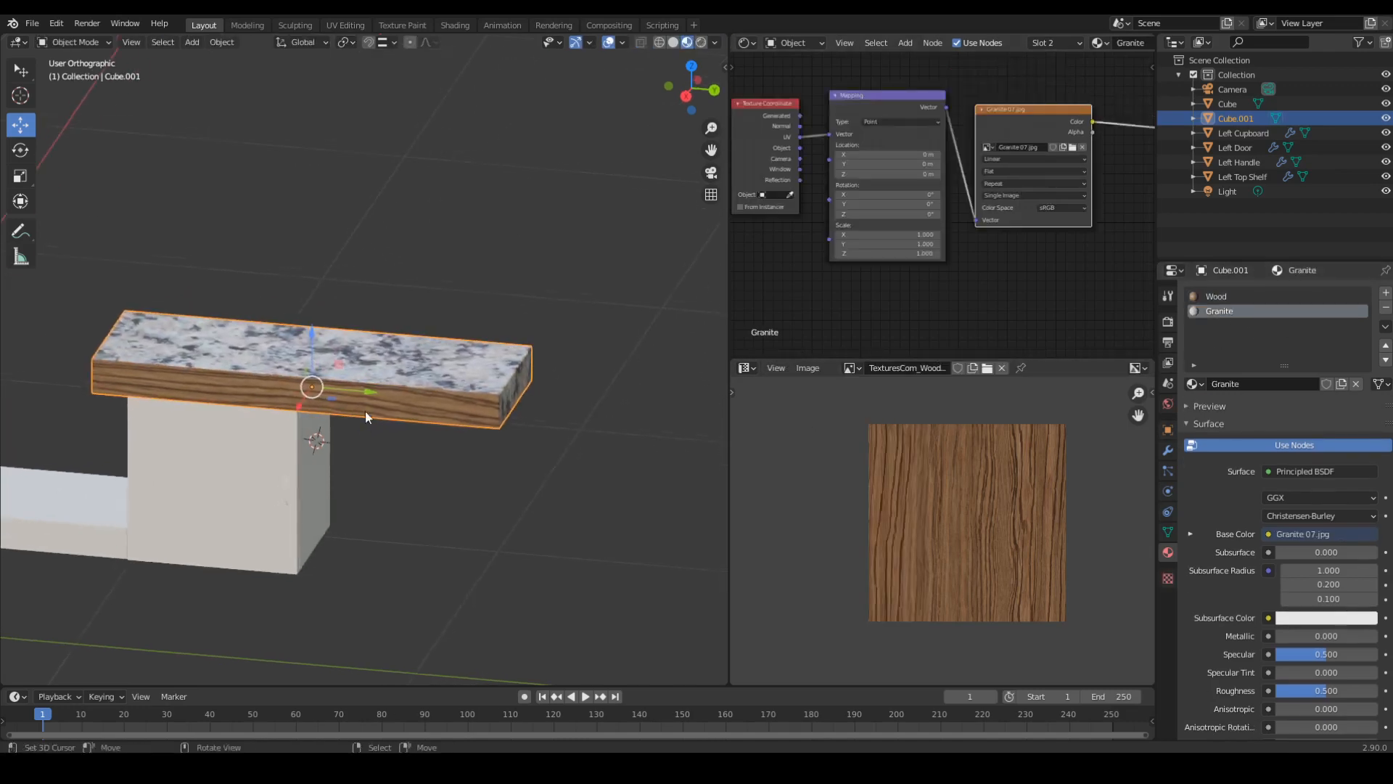
pyautogui.moveTo(437, 379); pyautogui.dragTo(344, 393, button='middle')
pyautogui.scroll(4, 489, 415)
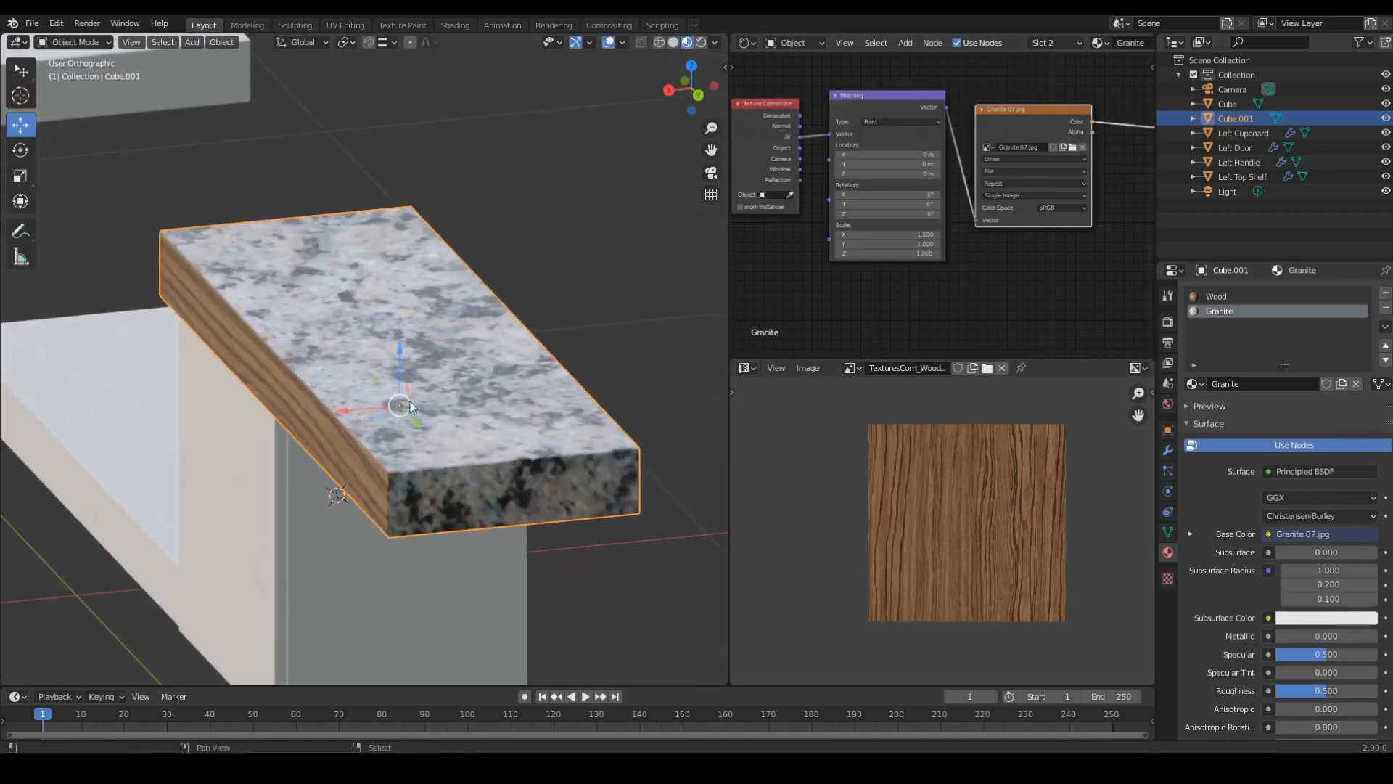
pyautogui.keyDown('shift'); pyautogui.moveTo(293, 436); pyautogui.dragTo(280, 383, button='middle'); pyautogui.keyUp('shift')
pyautogui.moveTo(279, 383); pyautogui.dragTo(313, 368, button='middle')
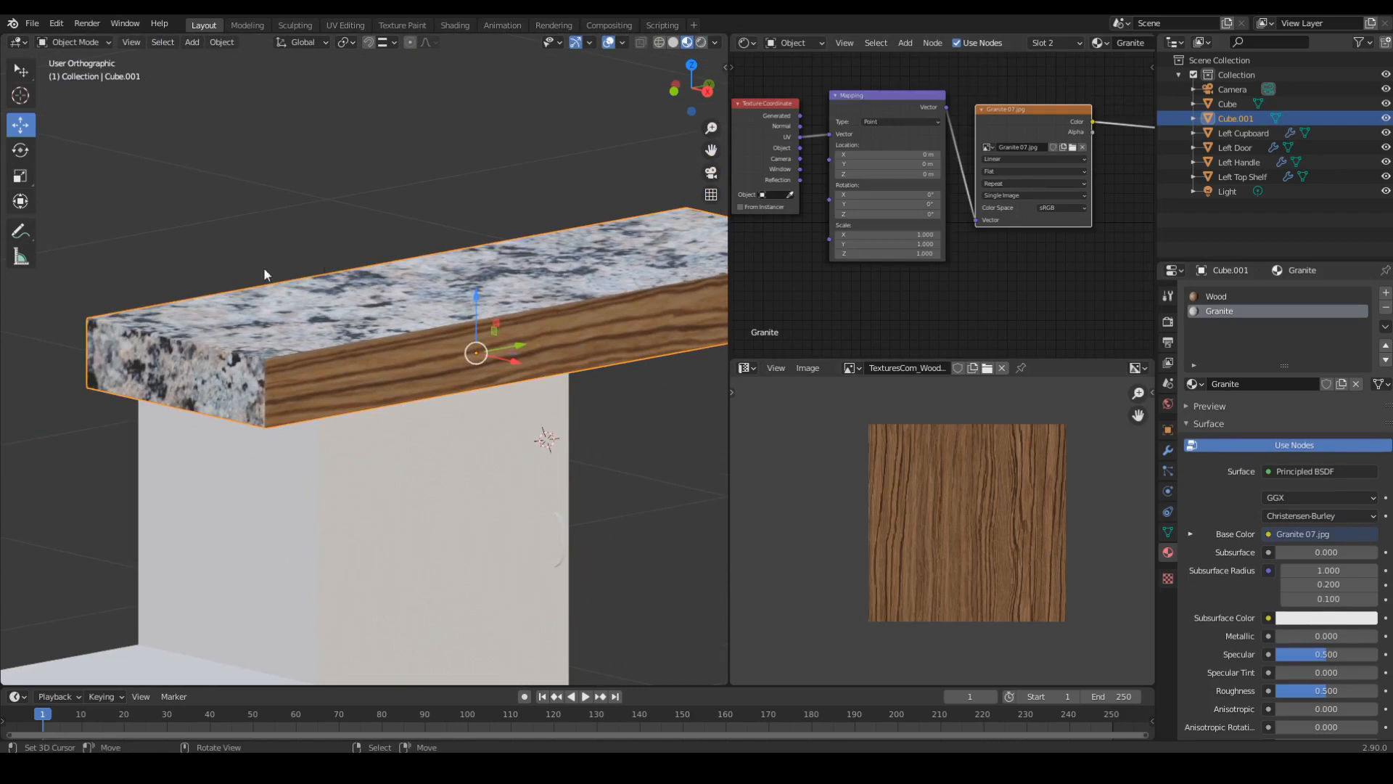
# Assign the Granite material to all faces of the top slab and check the stone texture up close.
pyautogui.press('Tab')
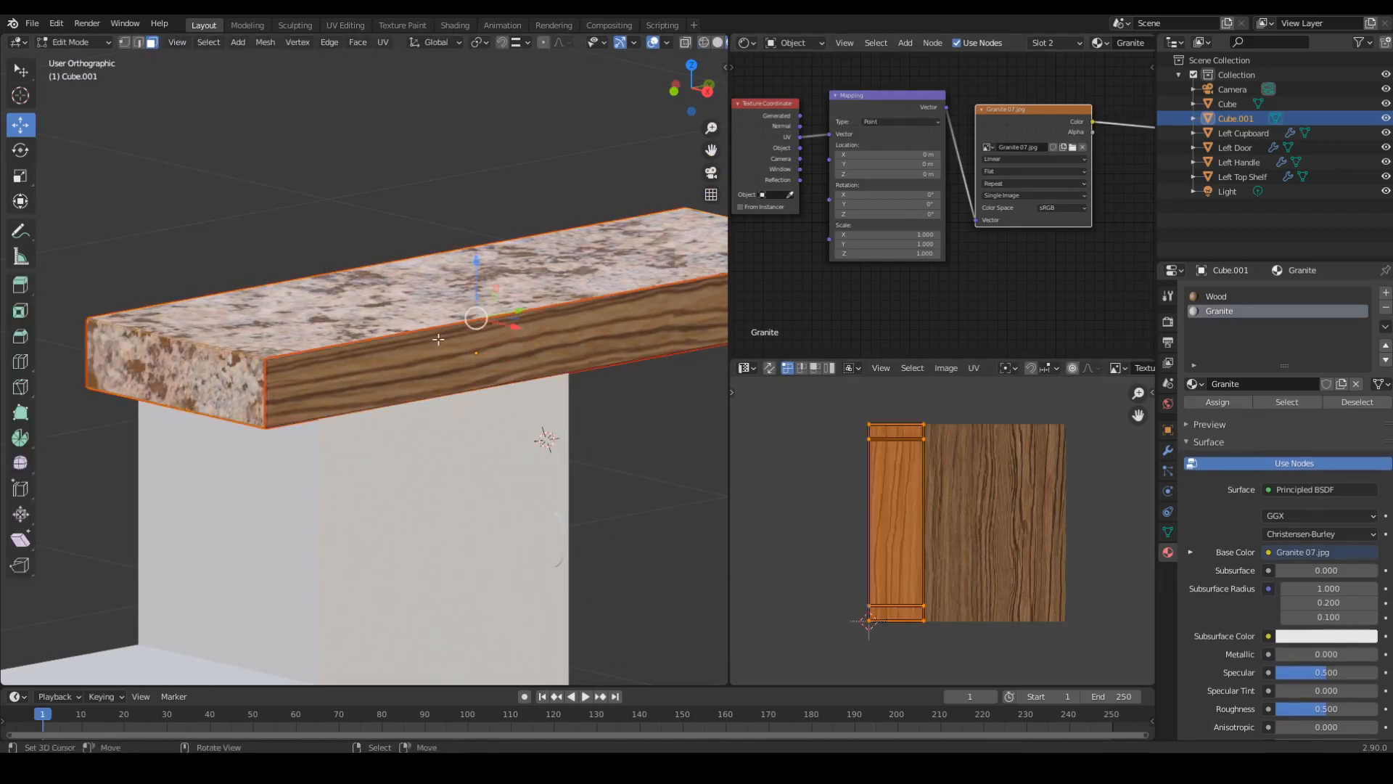
pyautogui.scroll(-2, 388, 349)
pyautogui.hotkey('alt', 'a')
pyautogui.press('a')
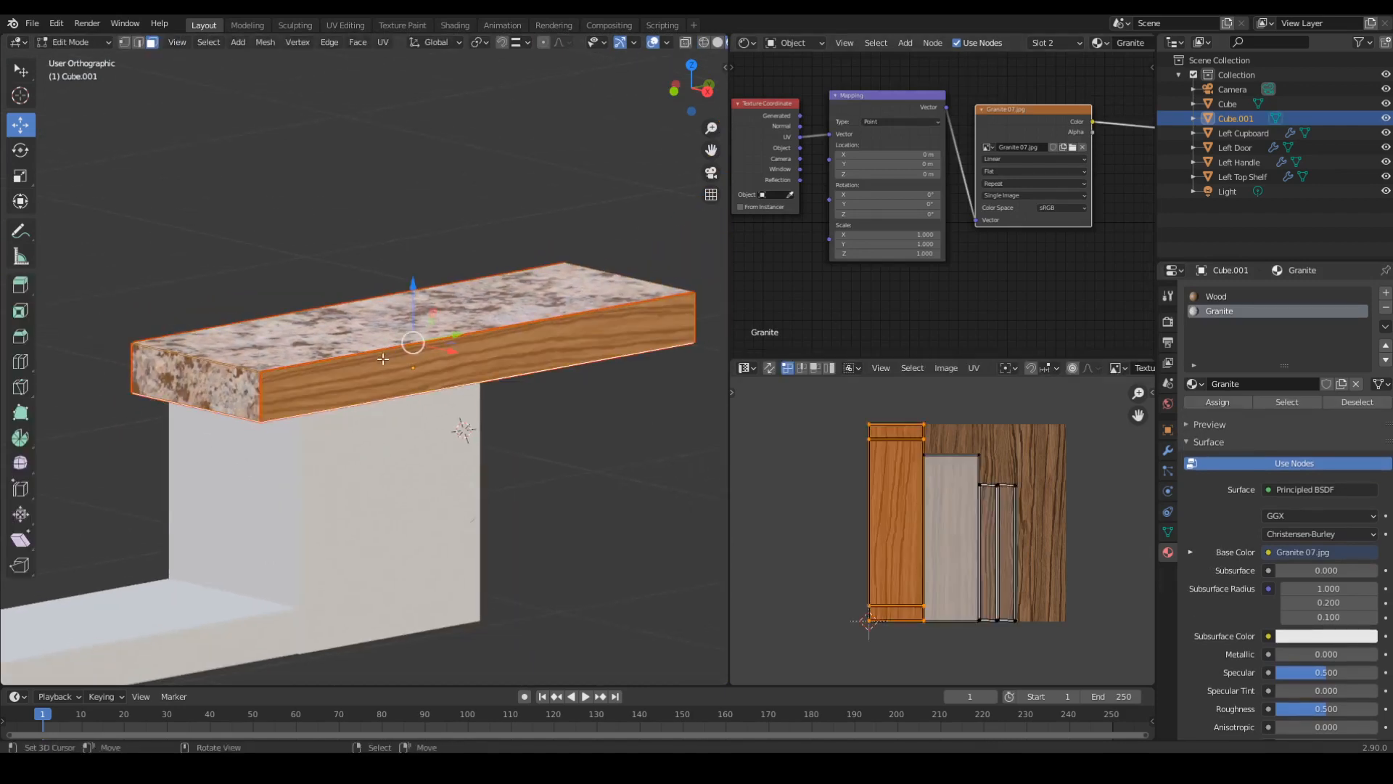
pyautogui.click(1210, 402)
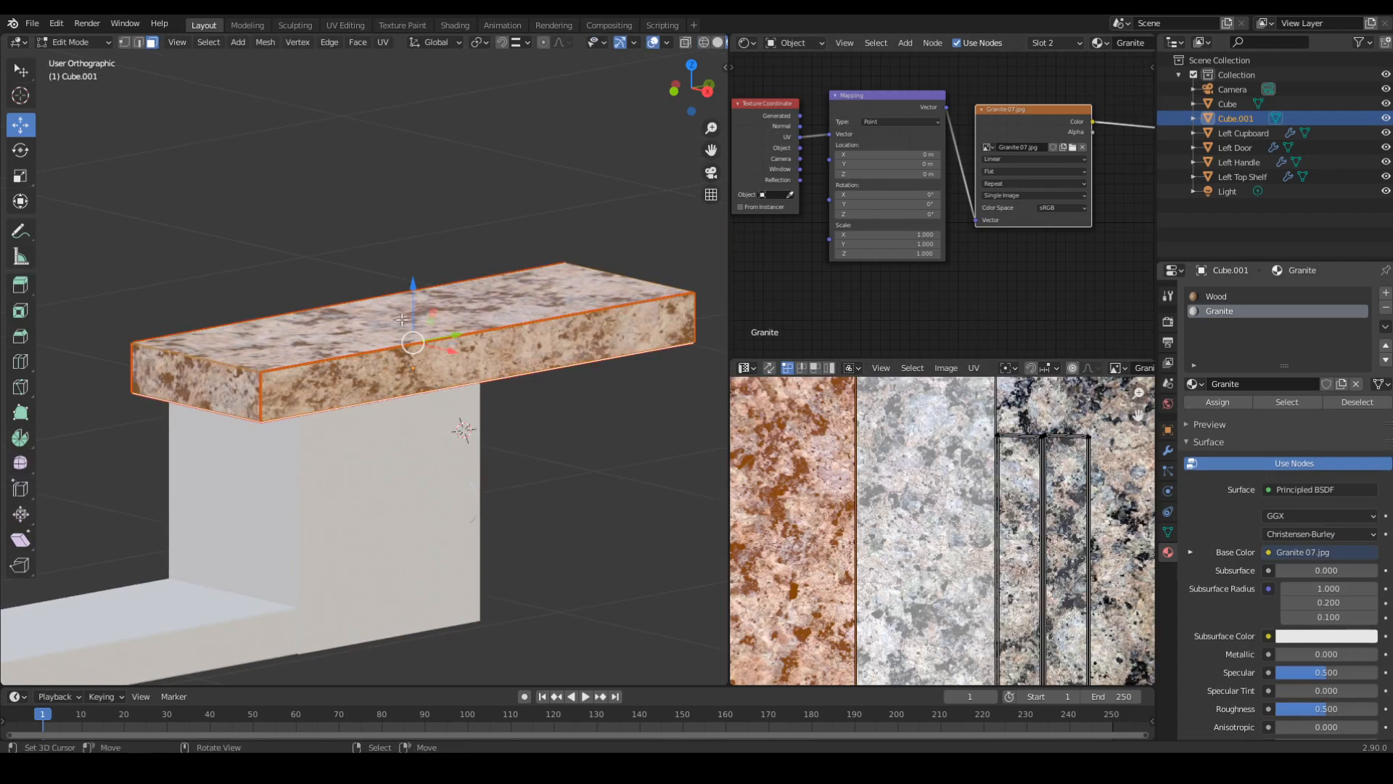
pyautogui.press('Tab')
pyautogui.moveTo(398, 294); pyautogui.dragTo(434, 392, button='middle')
pyautogui.scroll(3, 417, 327)
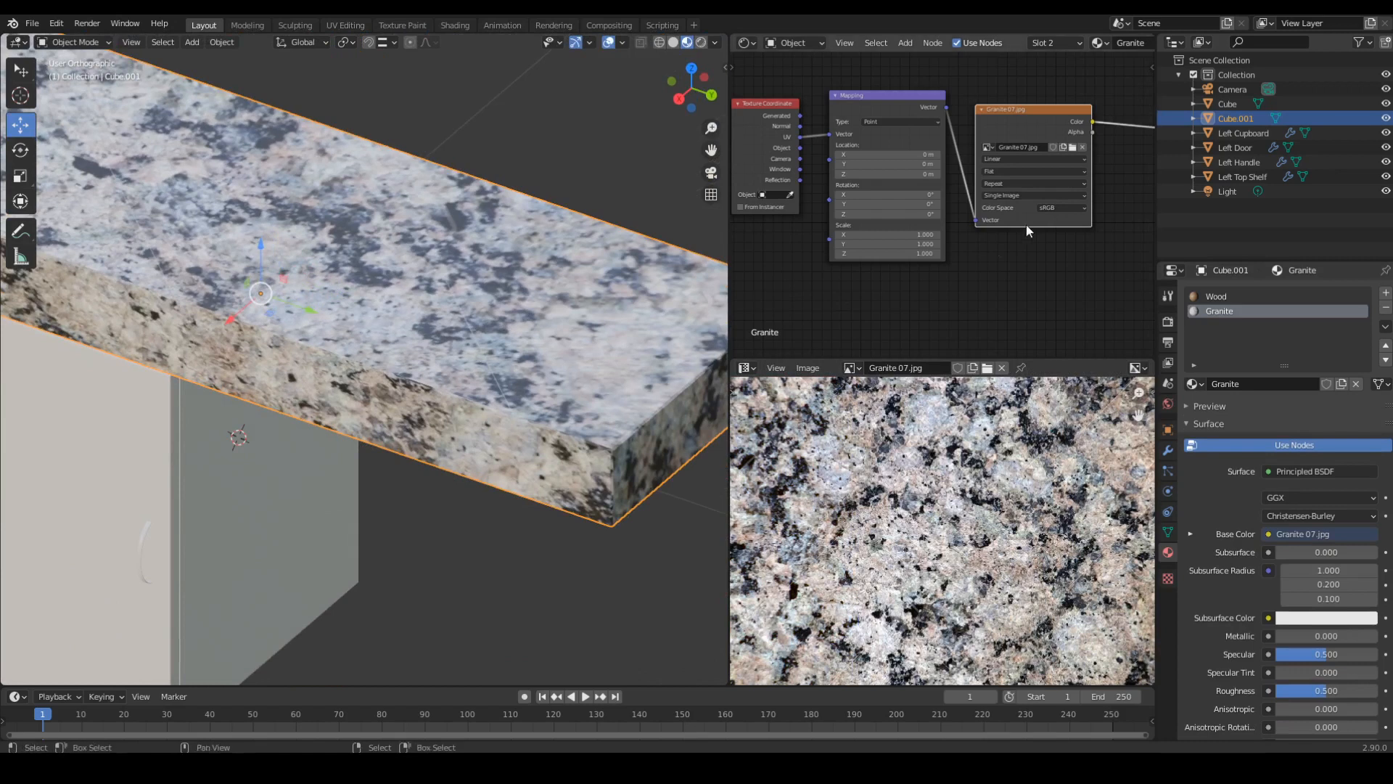
# Try a Mapping scale of 10 on X, Y and Z for the Granite texture and inspect the slab.
pyautogui.keyDown('ctrl'); pyautogui.moveTo(949, 210); pyautogui.dragTo(1019, 297, button='middle'); pyautogui.keyUp('ctrl')
pyautogui.keyDown('ctrl'); pyautogui.moveTo(1019, 297); pyautogui.dragTo(872, 181, button='middle'); pyautogui.keyUp('ctrl')
pyautogui.keyDown('ctrl'); pyautogui.moveTo(864, 272); pyautogui.dragTo(970, 200, button='middle'); pyautogui.keyUp('ctrl')
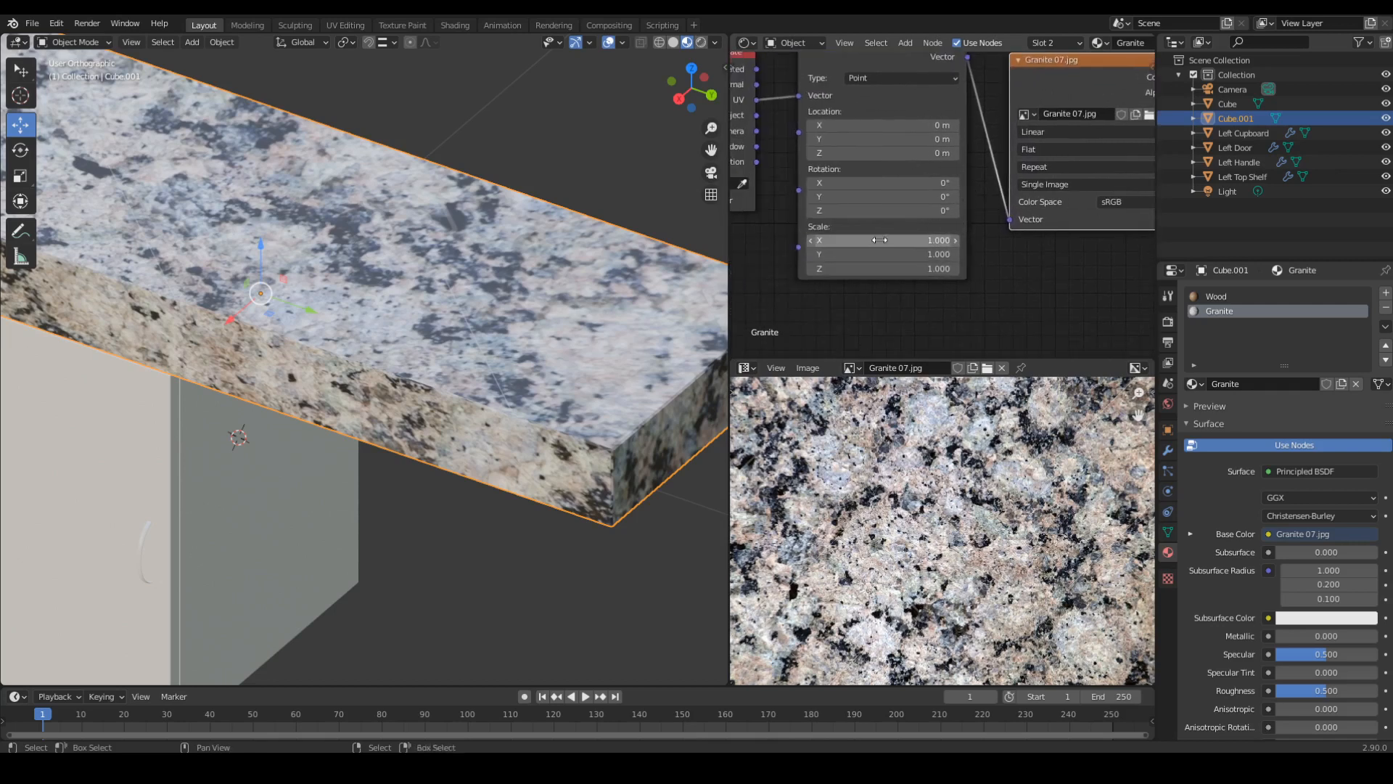
pyautogui.moveTo(875, 241); pyautogui.dragTo(873, 275)
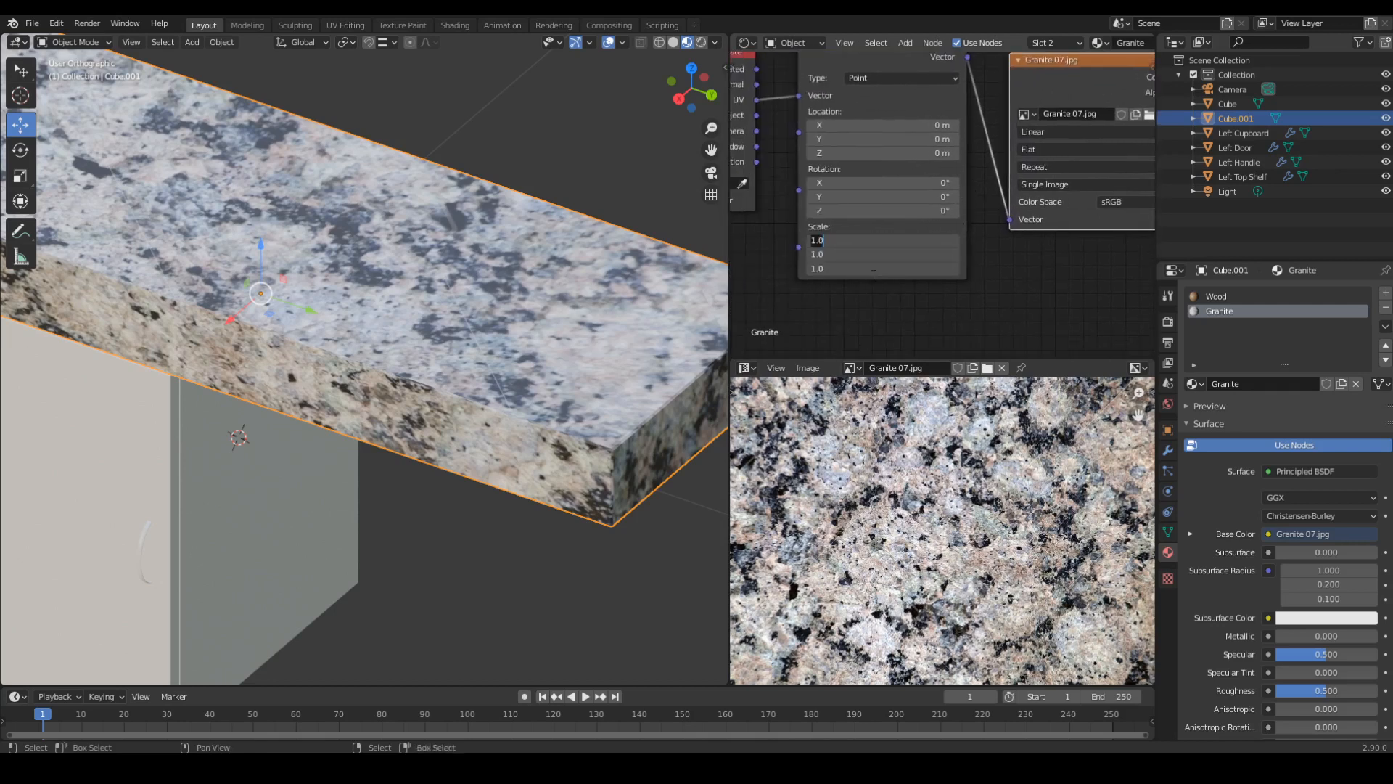
pyautogui.write('10')
pyautogui.press('Return')
pyautogui.moveTo(297, 332); pyautogui.dragTo(451, 403, button='middle')
pyautogui.moveTo(331, 396); pyautogui.dragTo(406, 333, button='middle')
# Set the Granite material's Mapping scale to 5 on X, Y and Z and inspect the slab's surface.
pyautogui.moveTo(870, 240); pyautogui.dragTo(871, 268)
pyautogui.write('5')
pyautogui.press('Return')
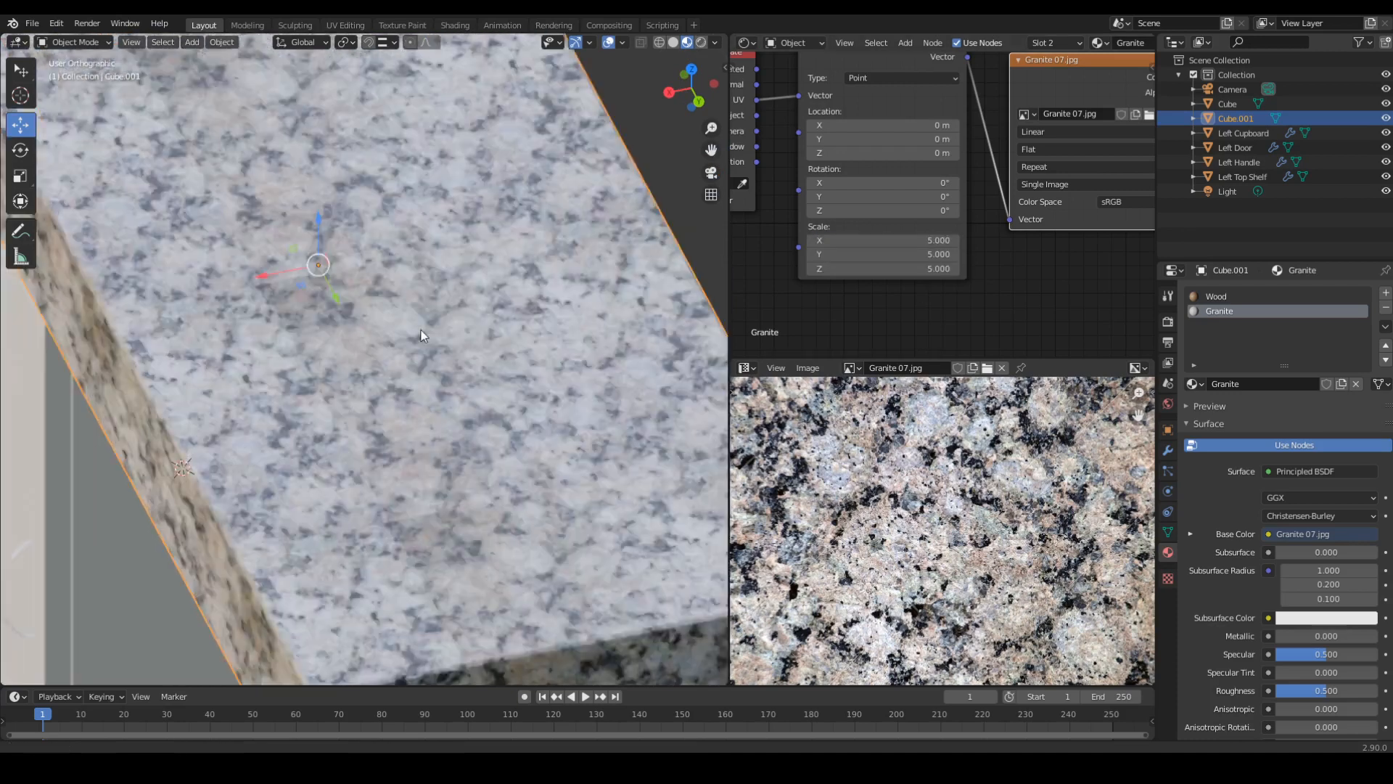
pyautogui.moveTo(423, 335); pyautogui.dragTo(303, 348, button='middle')
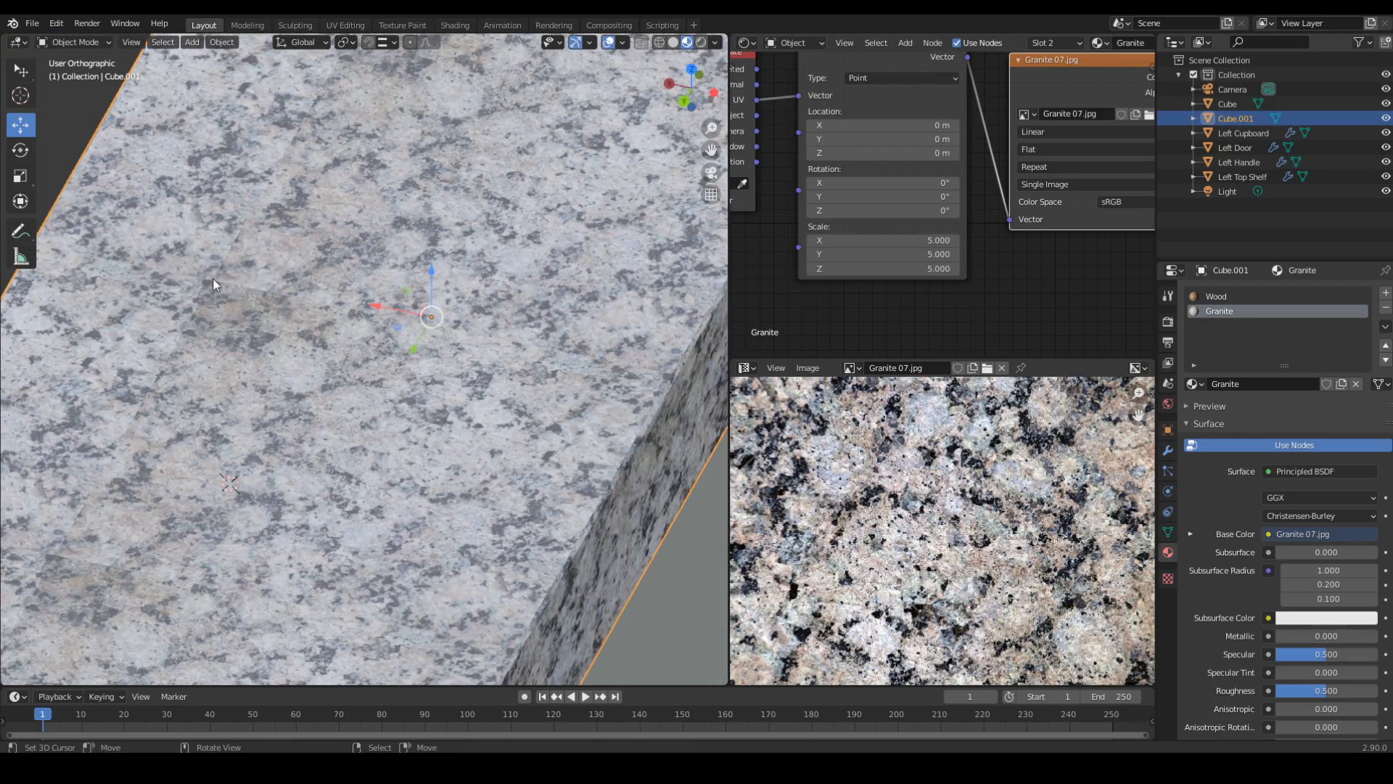
pyautogui.moveTo(277, 236); pyautogui.dragTo(372, 378, button='middle')
pyautogui.scroll(2, 371, 378)
# Replace the Granite material's image with Granite 02.jpg and inspect the slab up close and from a distance.
pyautogui.moveTo(1144, 94); pyautogui.dragTo(945, 189, button='middle')
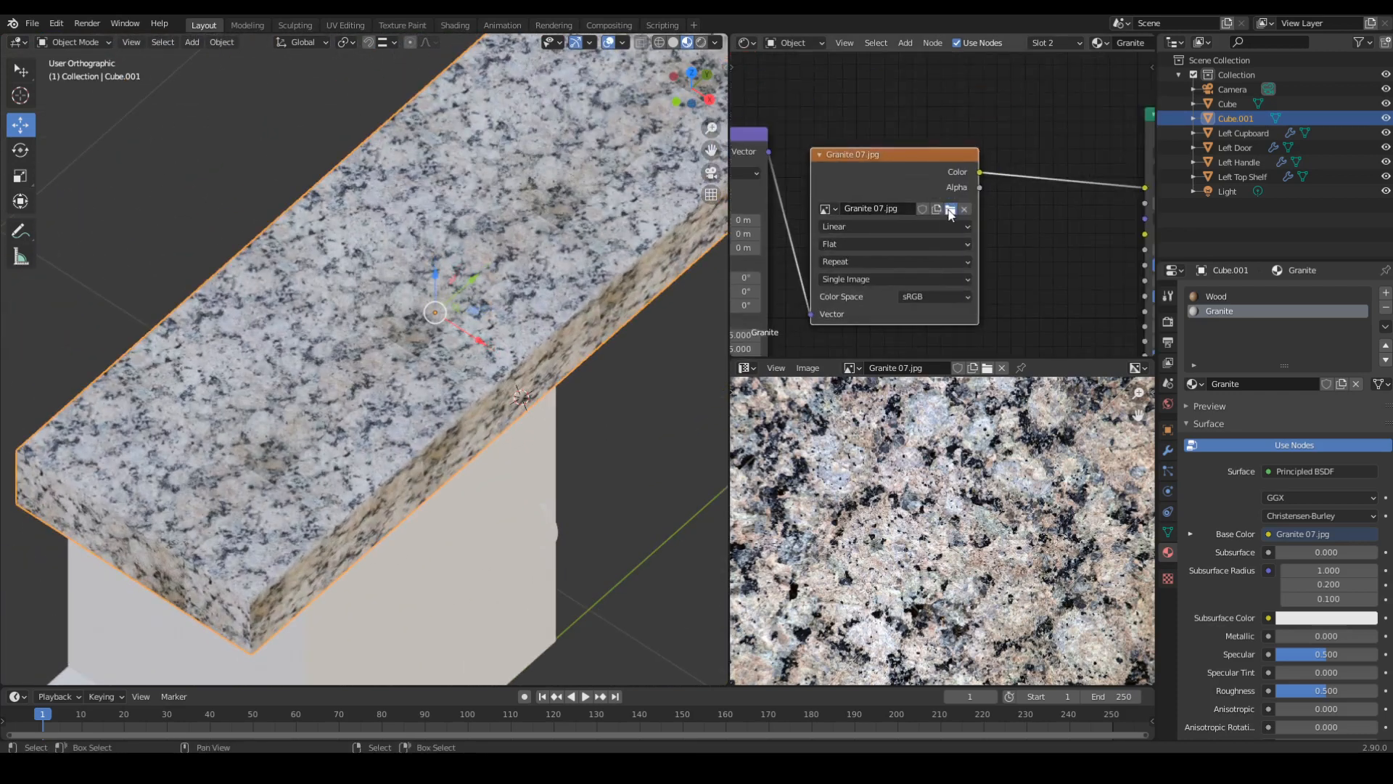
pyautogui.click(951, 209)
pyautogui.doubleClick(686, 270)
pyautogui.moveTo(495, 339); pyautogui.dragTo(375, 381, button='middle')
pyautogui.scroll(2, 373, 326)
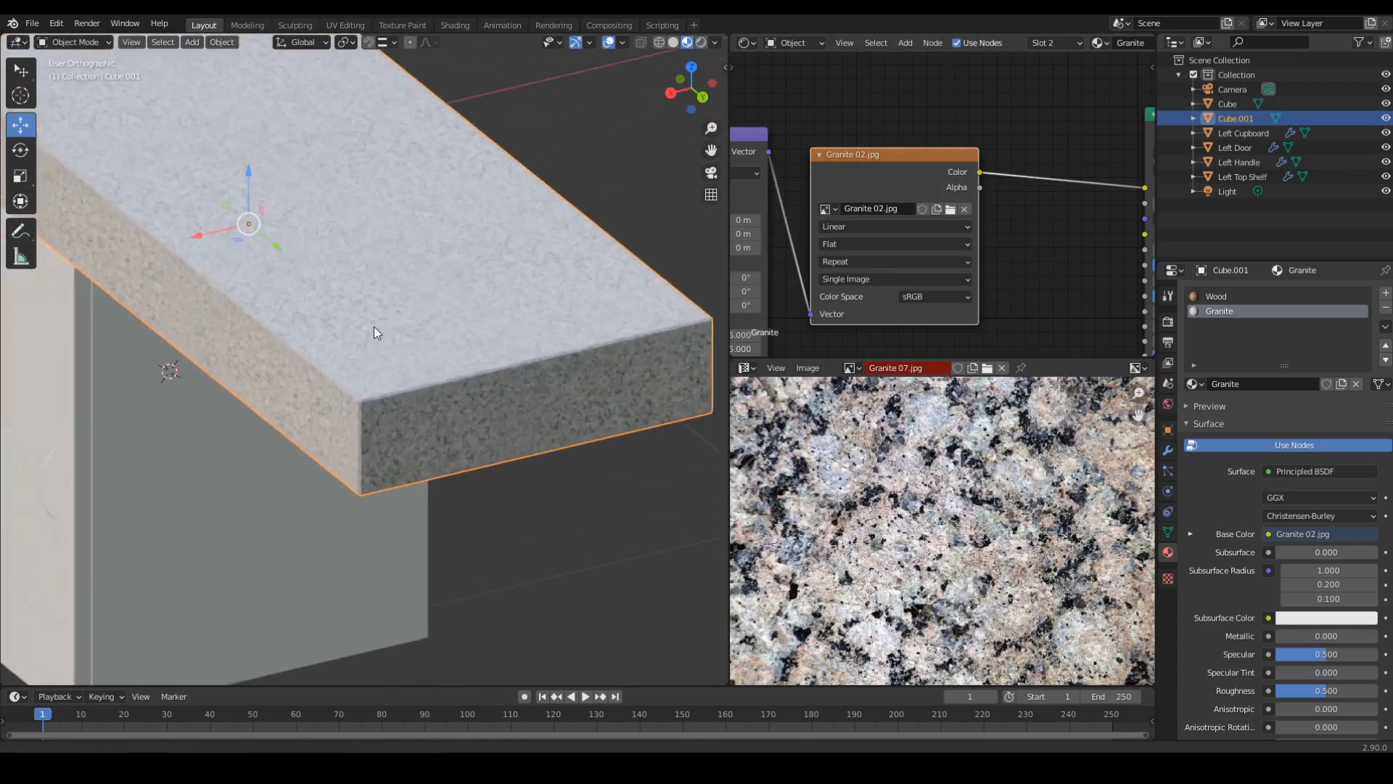
pyautogui.scroll(2, 373, 327)
pyautogui.moveTo(750, 313); pyautogui.dragTo(1024, 248, button='middle')
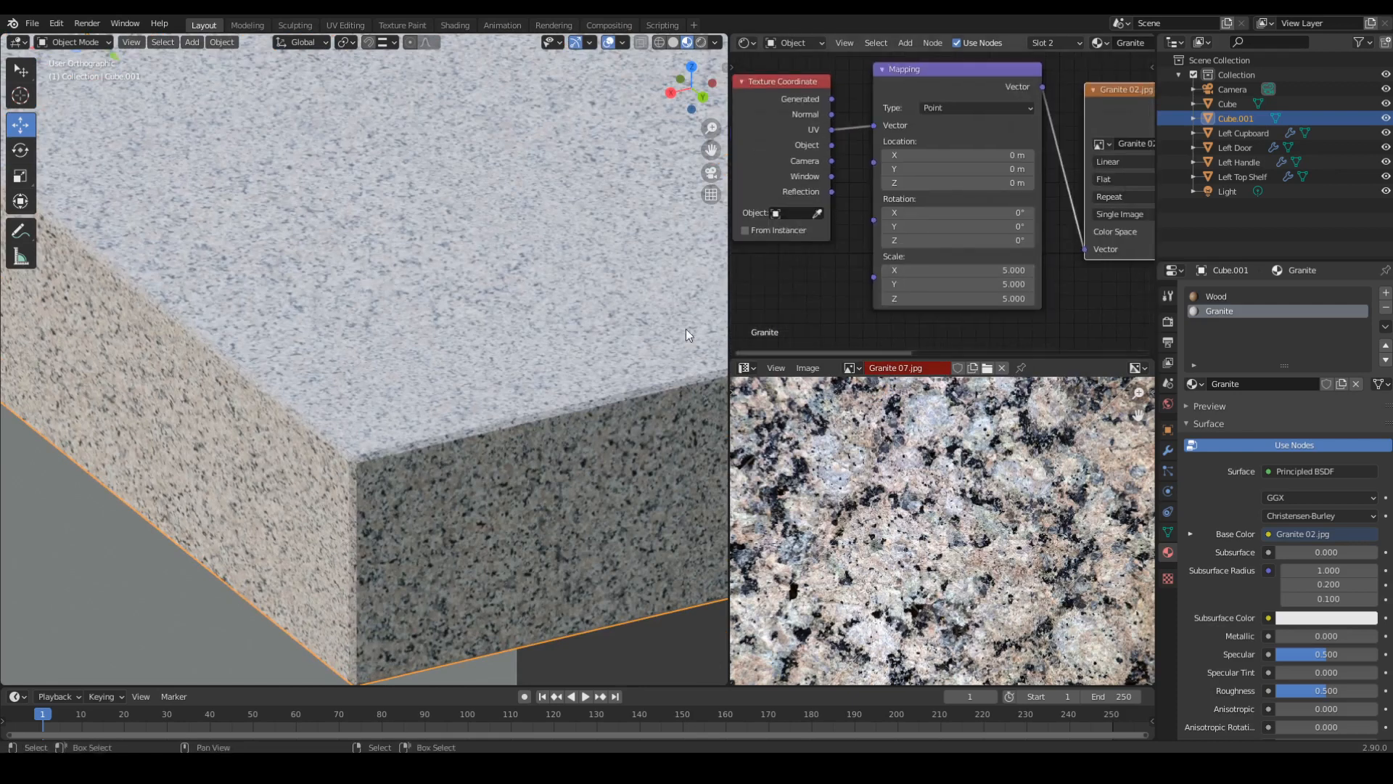
pyautogui.scroll(-5, 686, 333)
pyautogui.moveTo(302, 445); pyautogui.dragTo(478, 363, button='middle')
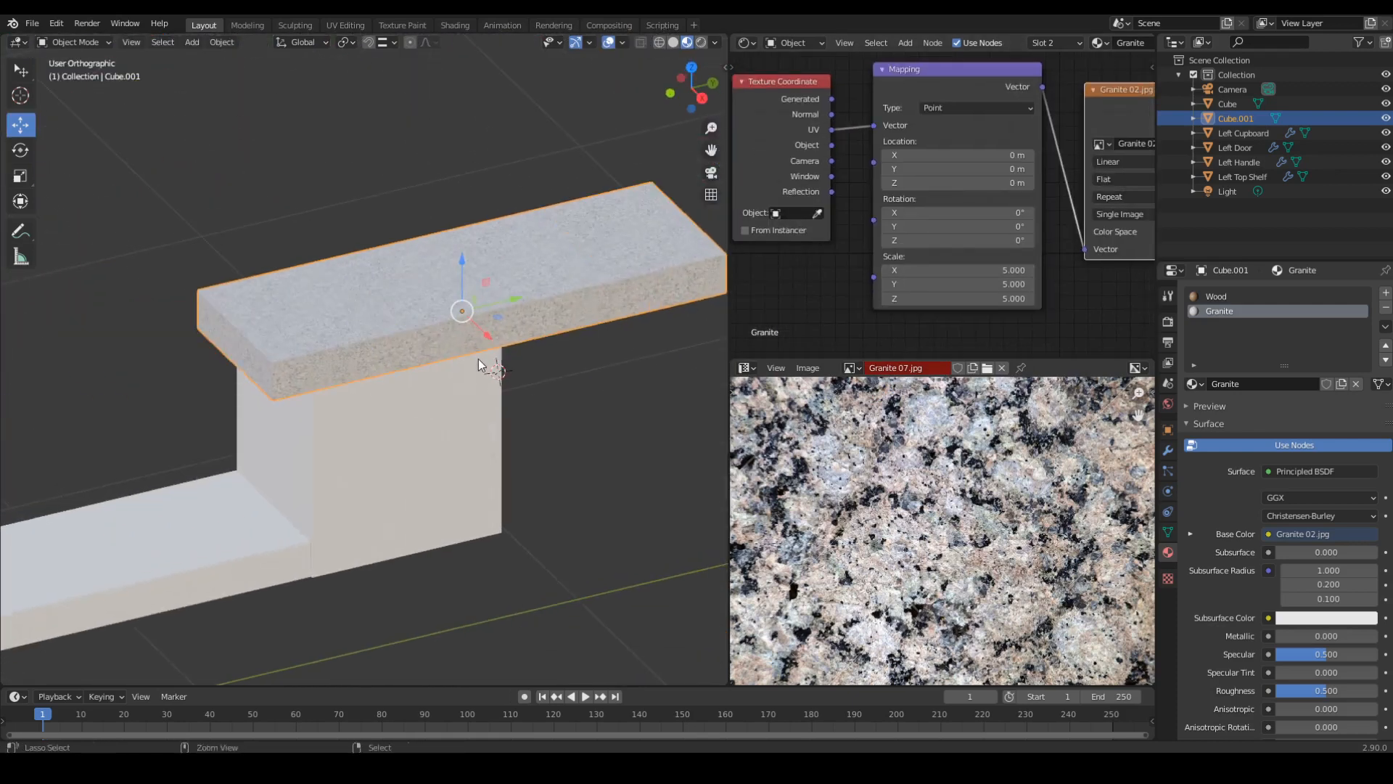
pyautogui.scroll(-2, 478, 358)
# Remove all three material slots from the left door and assign it the existing Wood material.
pyautogui.click(397, 435)
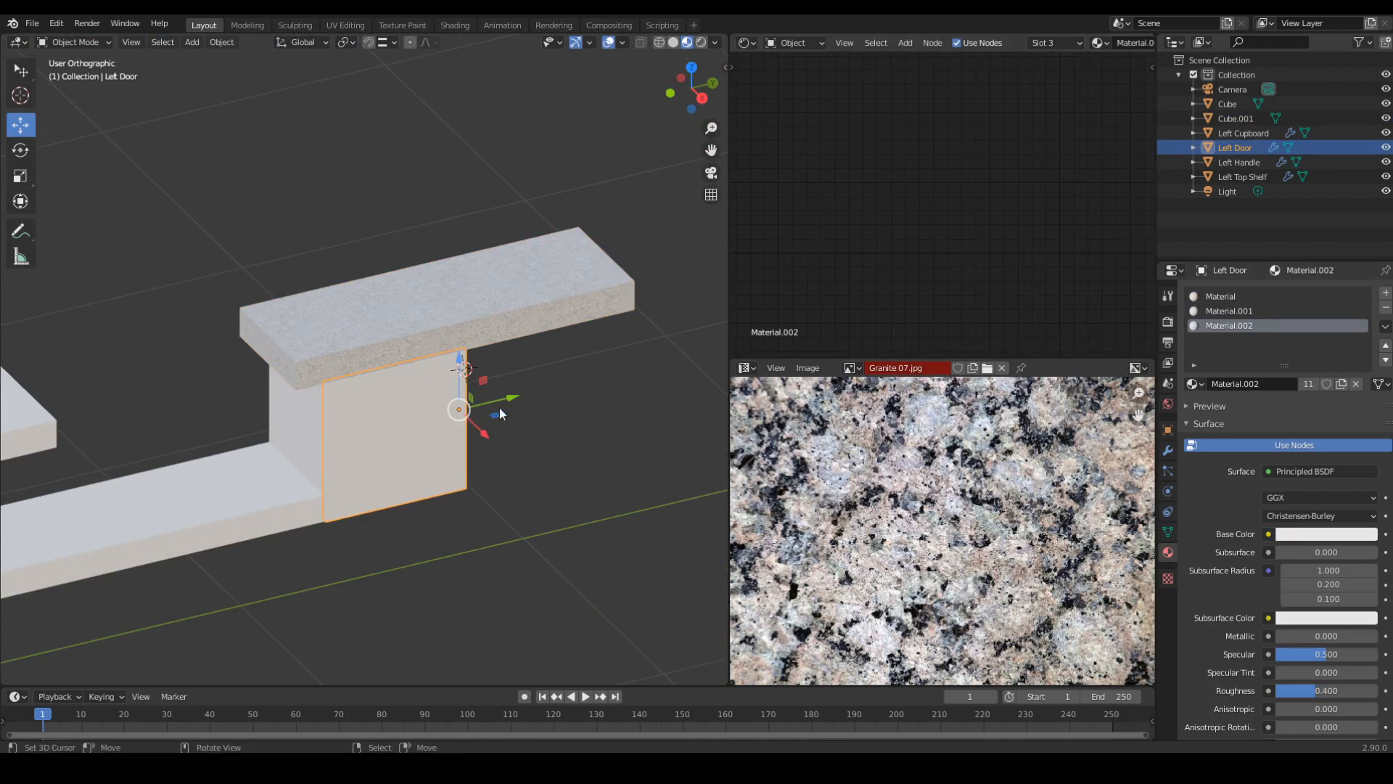
pyautogui.click(492, 324)
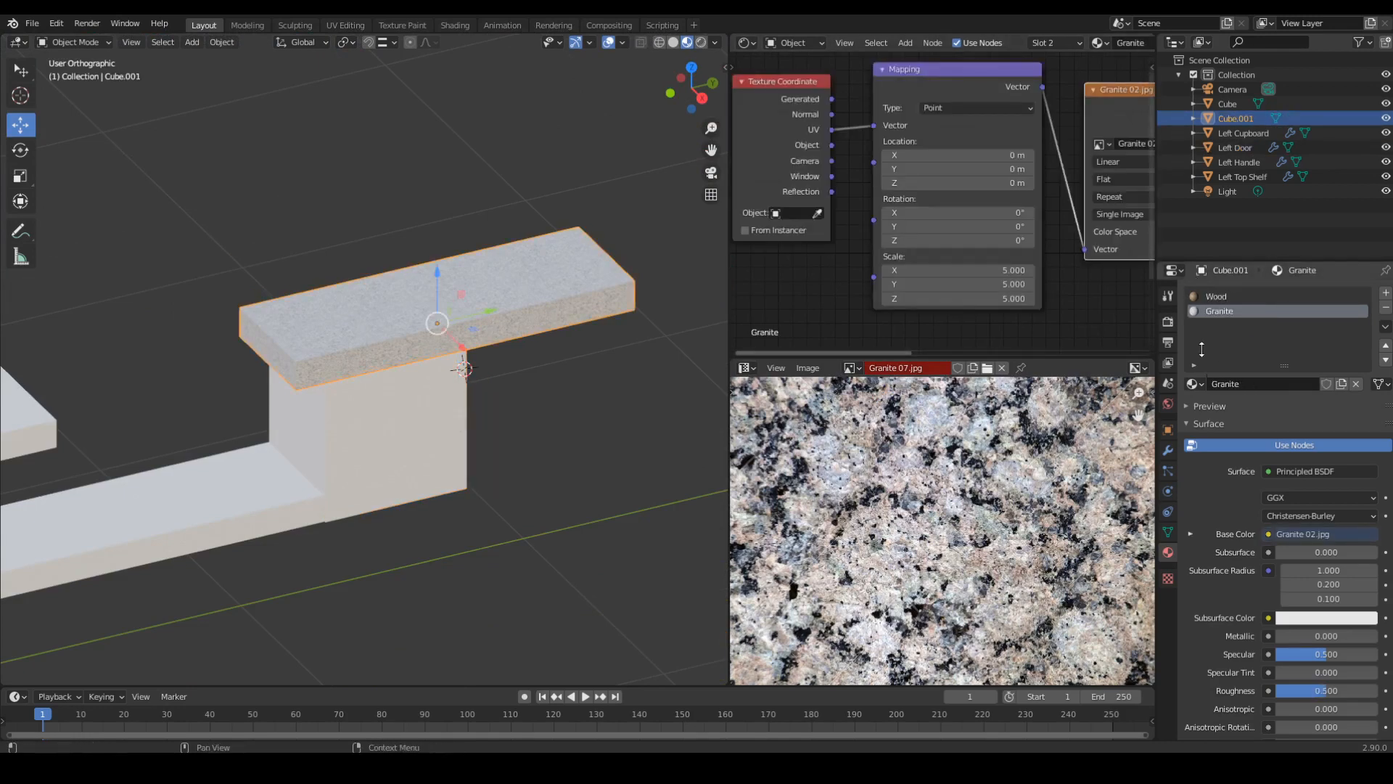
pyautogui.keyDown('shift'); pyautogui.moveTo(338, 372); pyautogui.dragTo(425, 367, button='middle'); pyautogui.keyUp('shift')
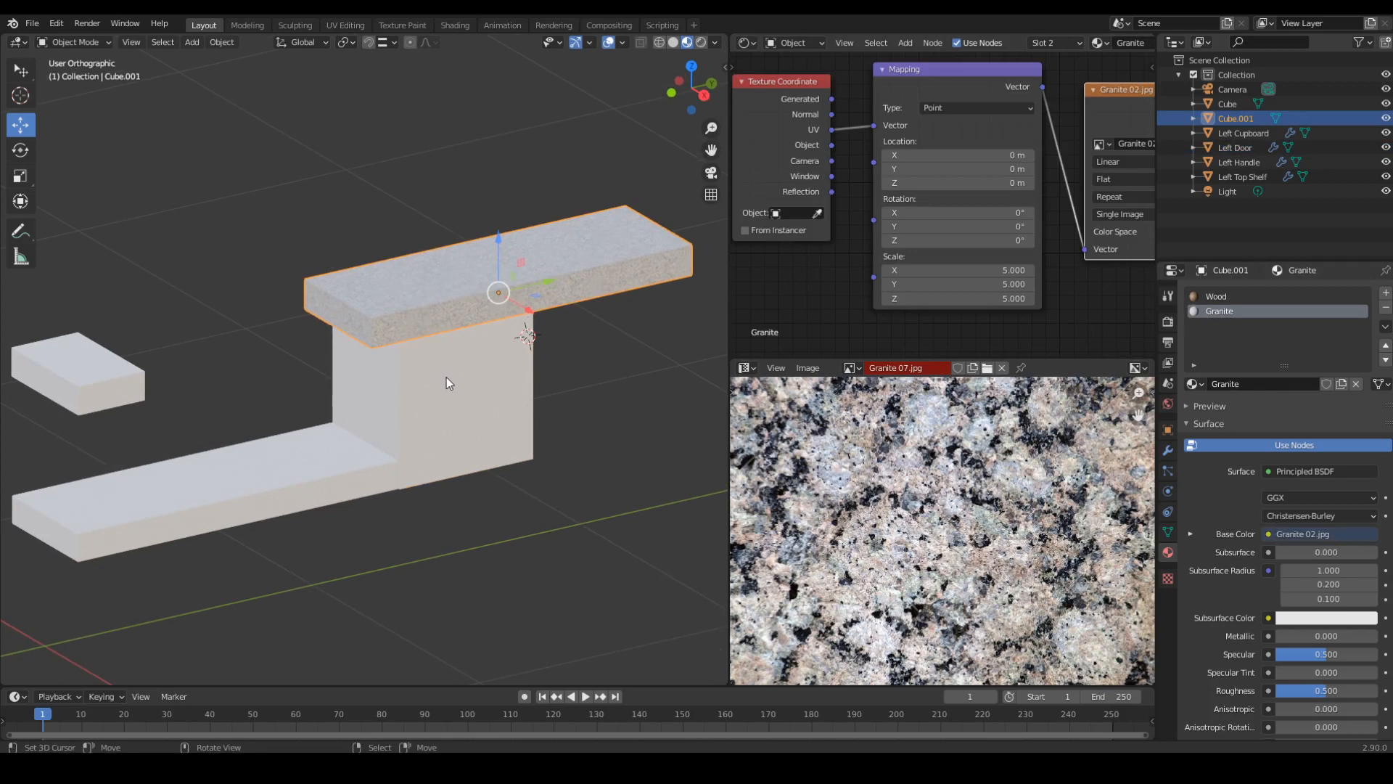
pyautogui.click(465, 378)
pyautogui.scroll(2, 473, 312)
pyautogui.moveTo(495, 307); pyautogui.dragTo(507, 353, button='middle')
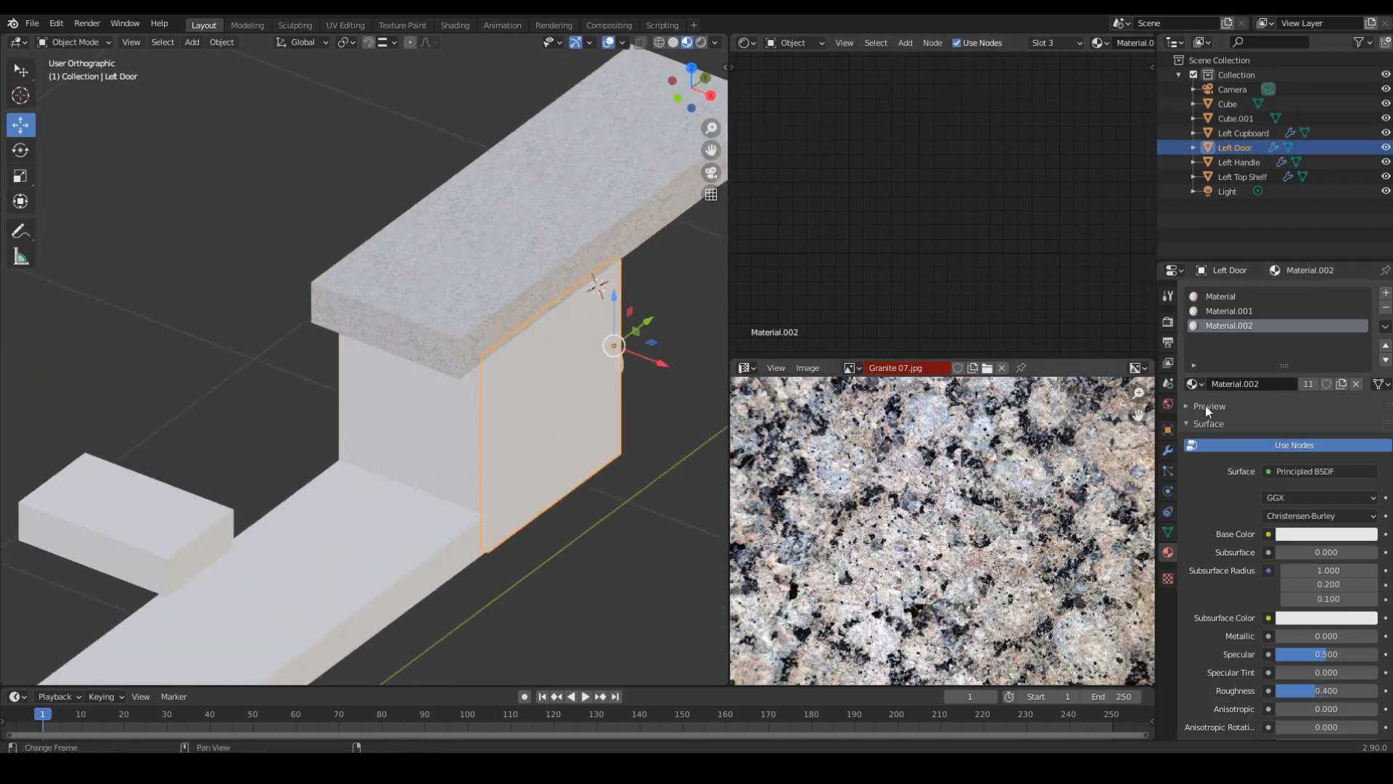
pyautogui.click(1387, 307)
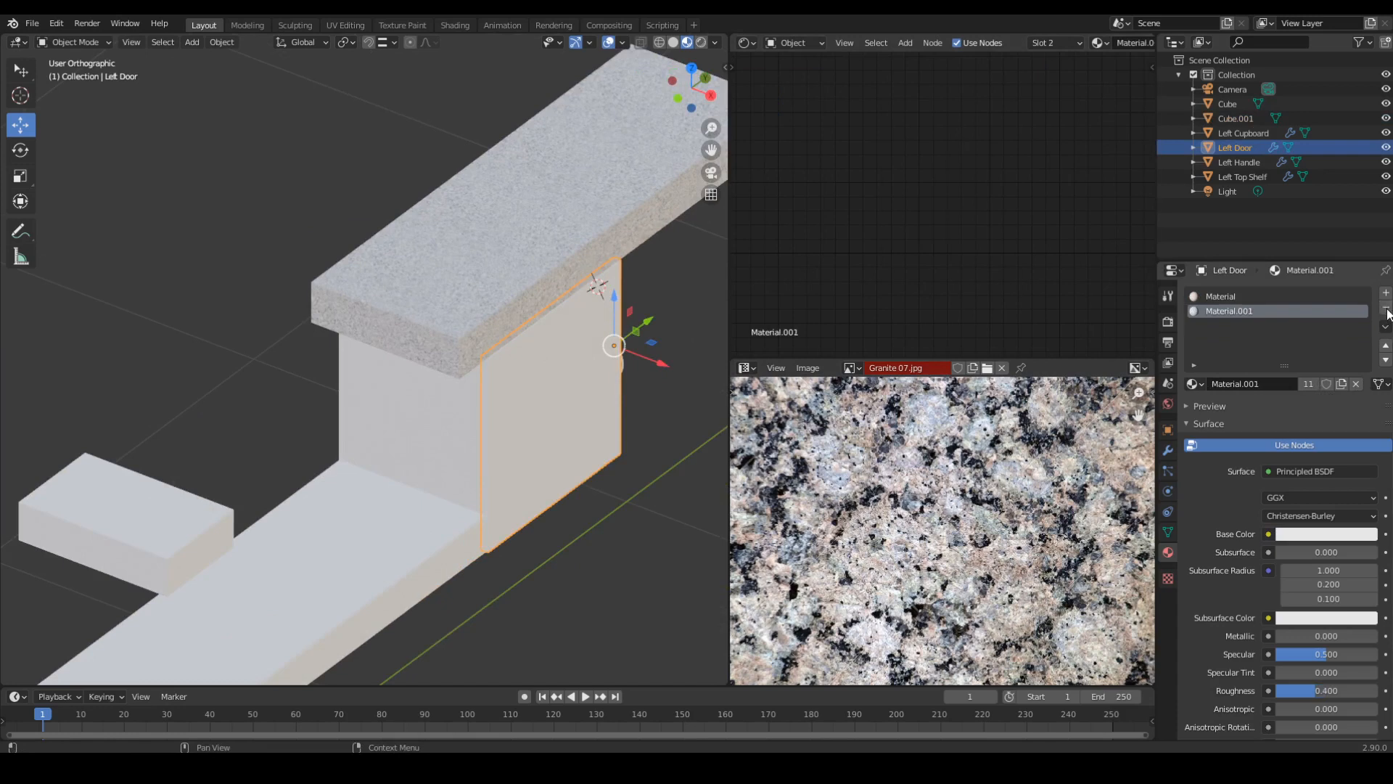
pyautogui.click(1386, 308)
pyautogui.click(1386, 308)
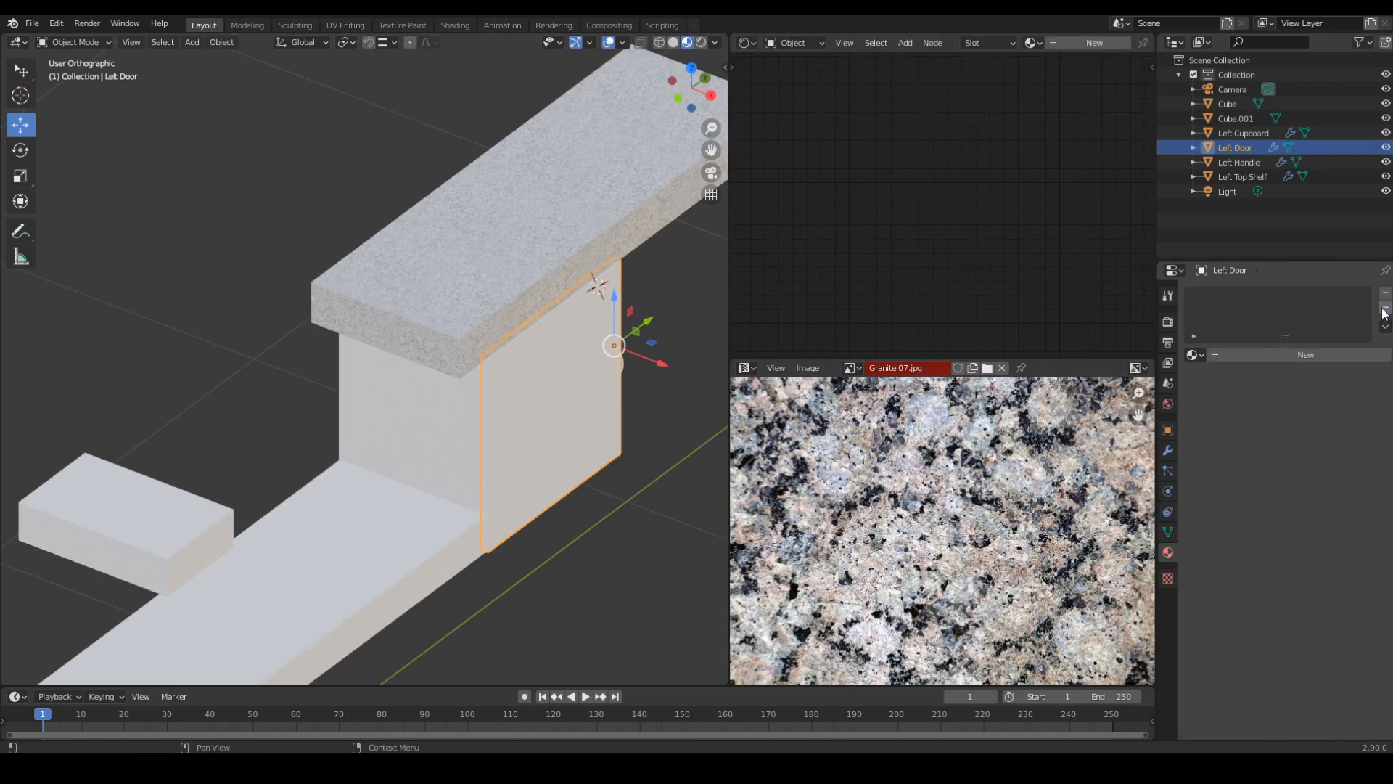
pyautogui.click(1192, 355)
pyautogui.click(1226, 433)
# Examine the left door's wood grain and UV layout in Edit Mode, then its texture in Object Mode.
pyautogui.moveTo(502, 434); pyautogui.dragTo(524, 386, button='middle')
pyautogui.press('Tab')
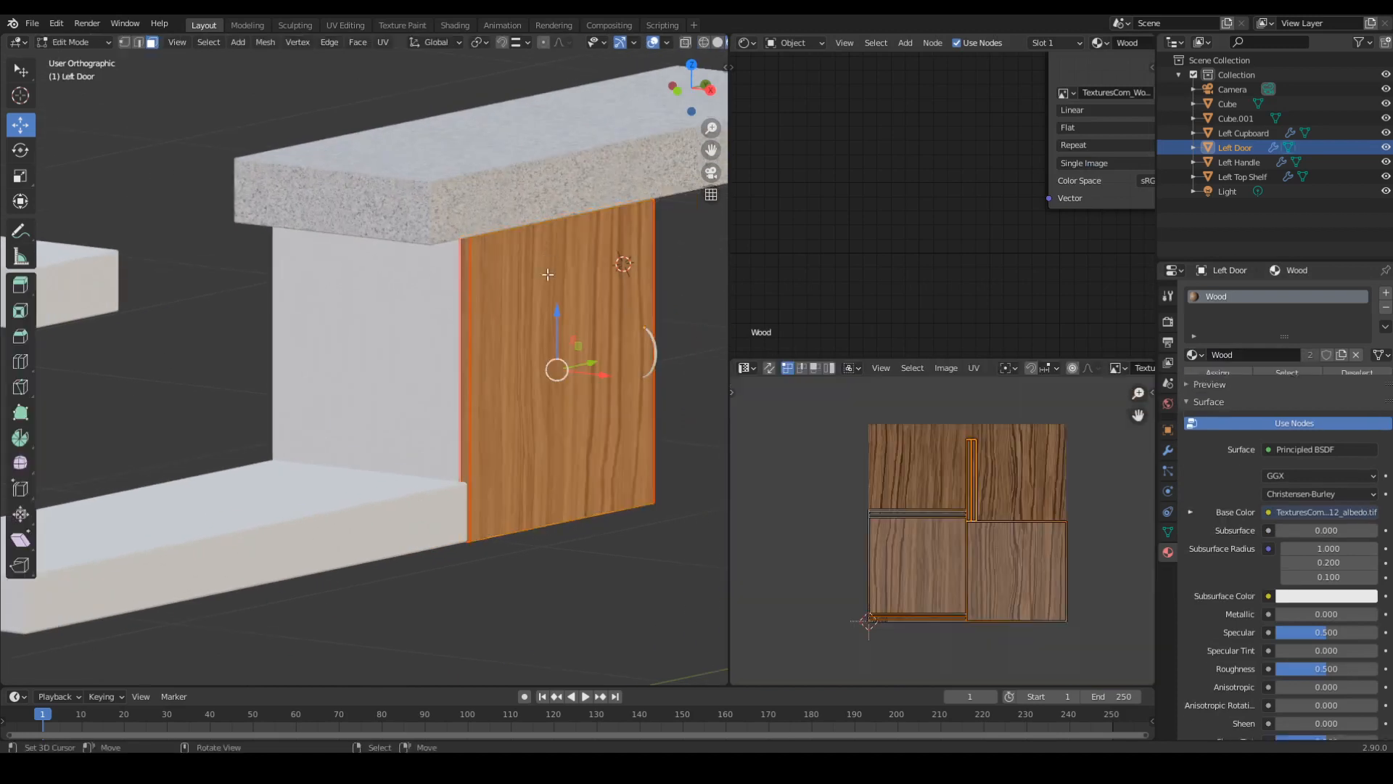
pyautogui.moveTo(541, 514); pyautogui.dragTo(445, 319, button='middle')
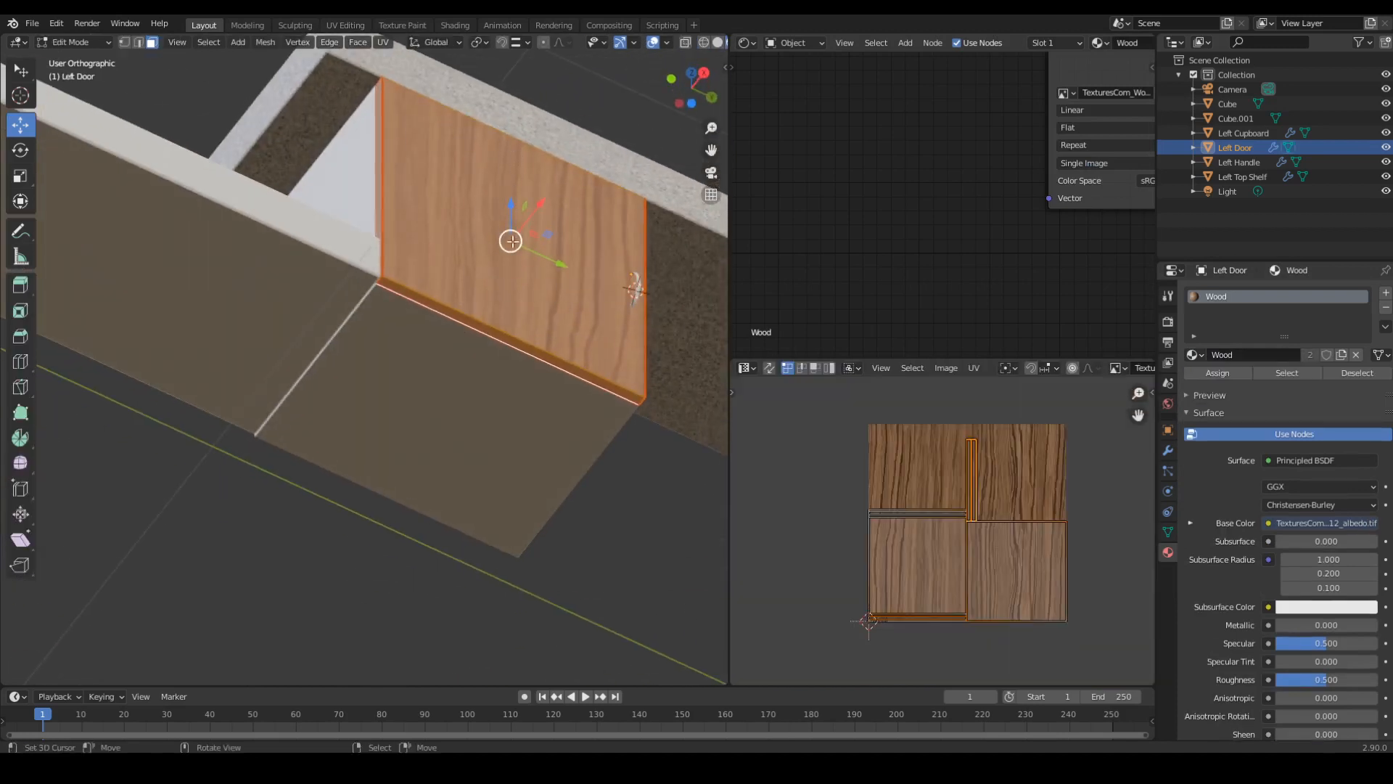
pyautogui.moveTo(523, 194); pyautogui.dragTo(502, 294, button='middle')
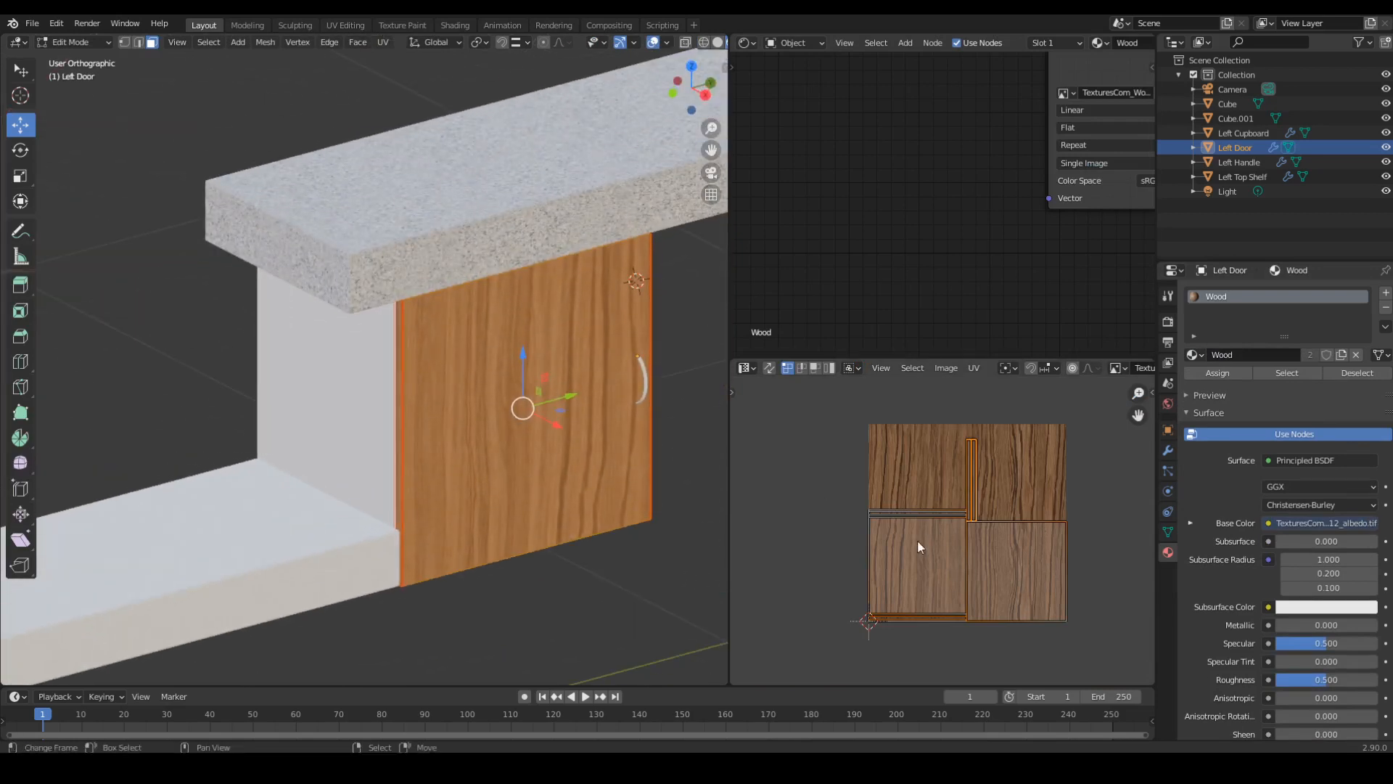
pyautogui.moveTo(505, 521); pyautogui.dragTo(504, 442, button='middle')
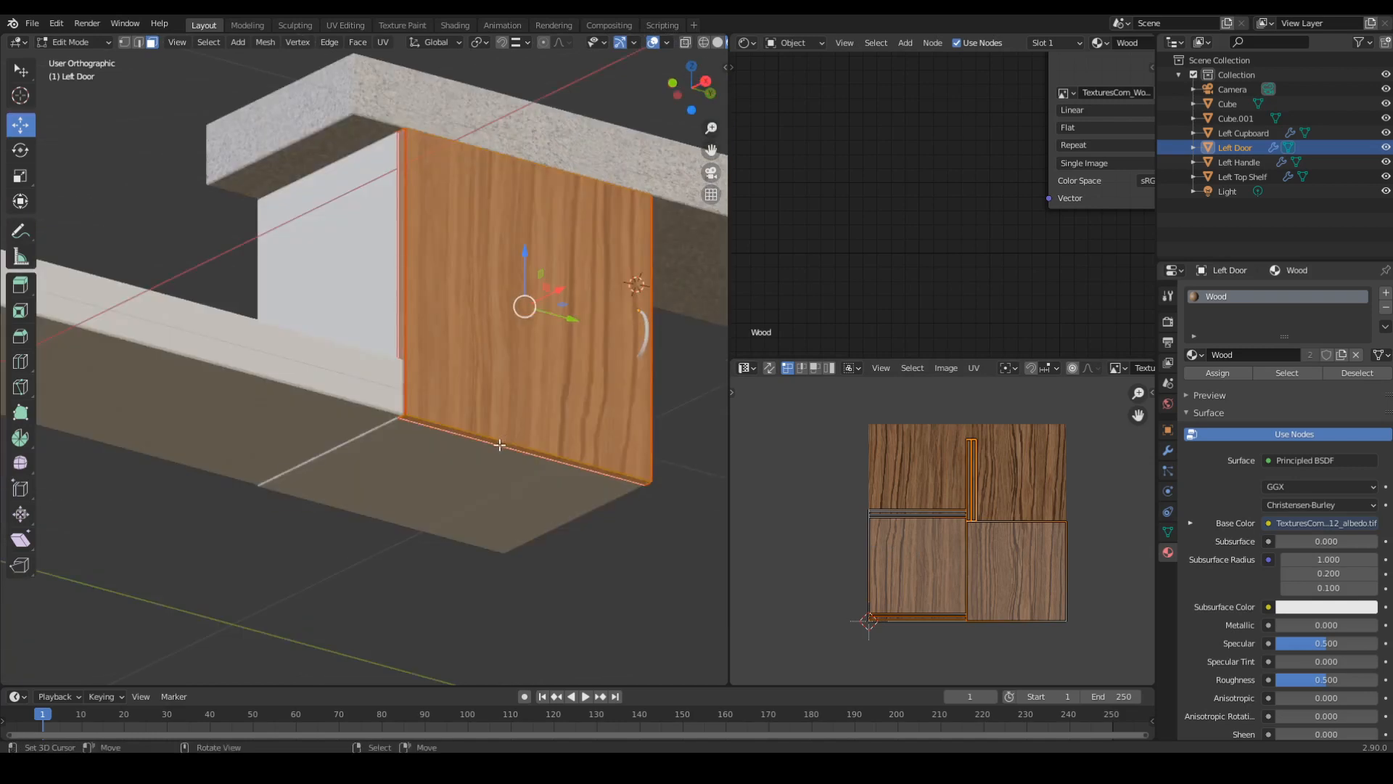
pyautogui.hotkey('alt', 'a')
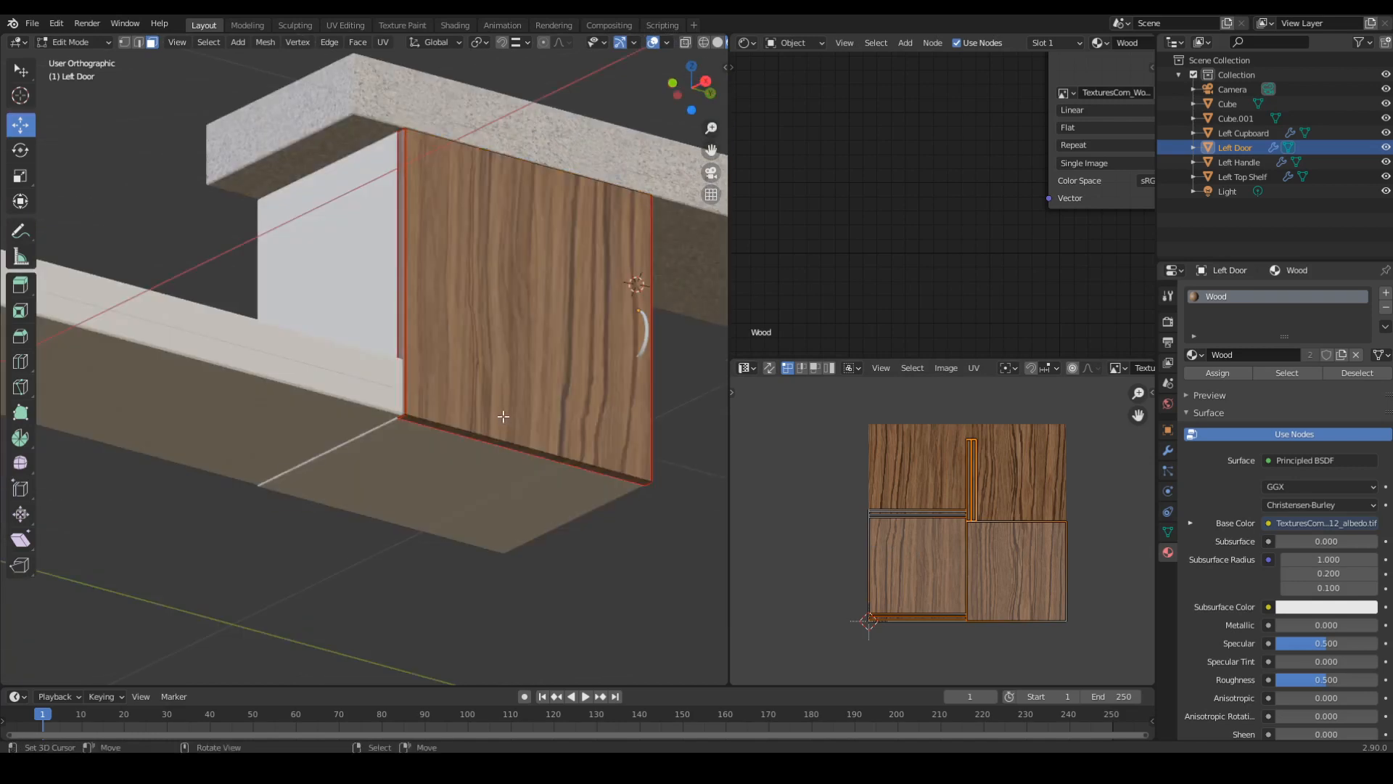
pyautogui.press('l')
pyautogui.moveTo(525, 385); pyautogui.dragTo(501, 376, button='middle')
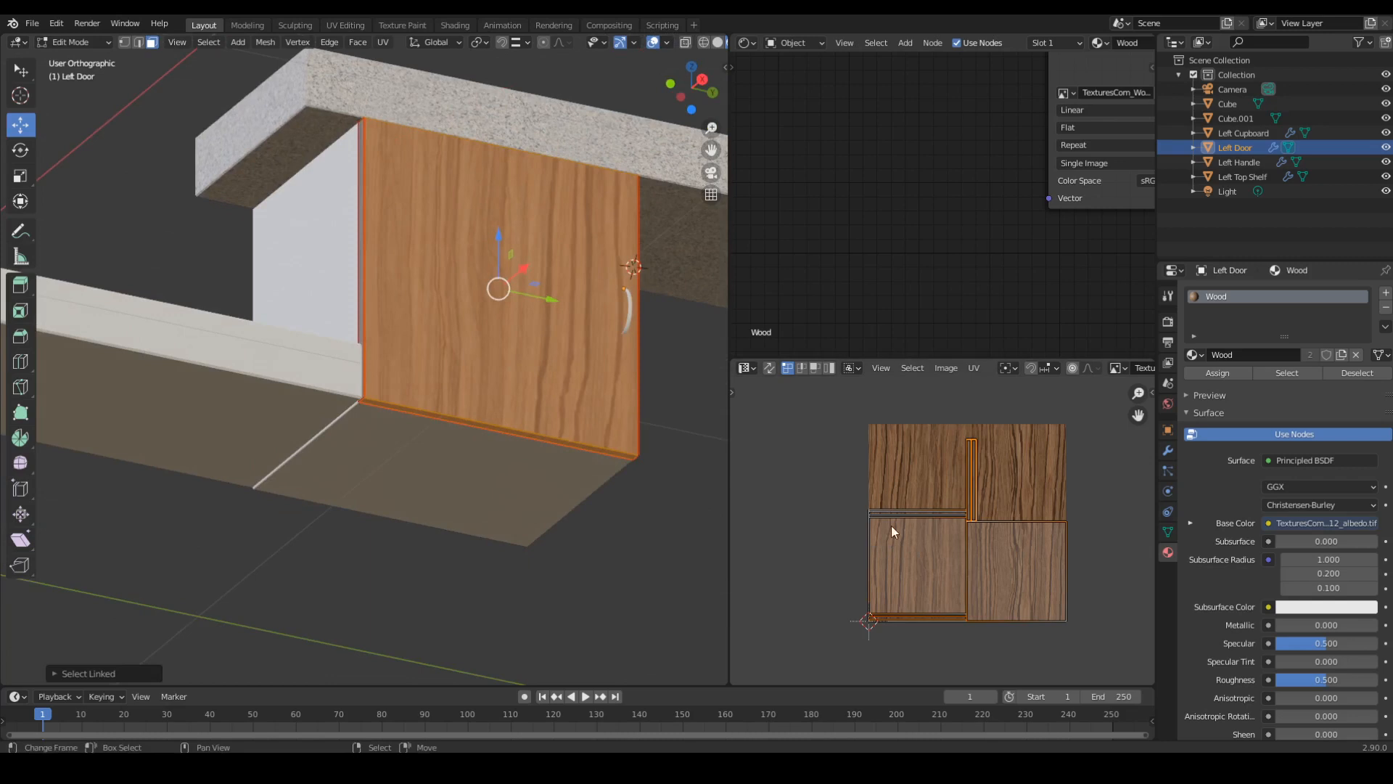
pyautogui.moveTo(1051, 564)
pyautogui.mouseDown(button='middle')
pyautogui.moveTo(1014, 551)
pyautogui.moveTo(1012, 536)
pyautogui.moveTo(1044, 545)
pyautogui.mouseUp(button='middle')
pyautogui.press('Tab')
pyautogui.moveTo(463, 345); pyautogui.dragTo(499, 335, button='middle')
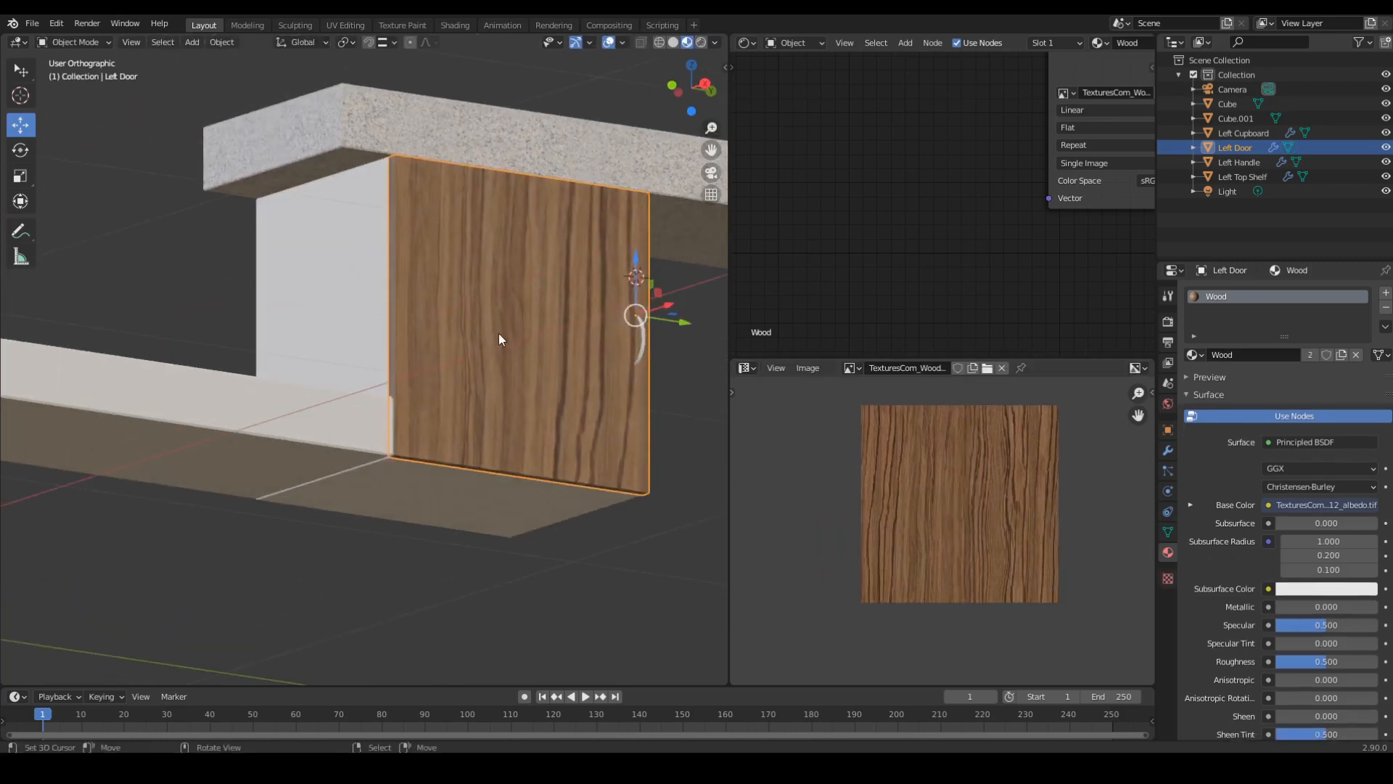
# Try rotating the left door's UV islands, cancel the rotation and return to Object Mode.
pyautogui.rightClick(498, 336)
pyautogui.press('Tab')
pyautogui.press('Tab')
pyautogui.rightClick(495, 340)
pyautogui.press('Tab')
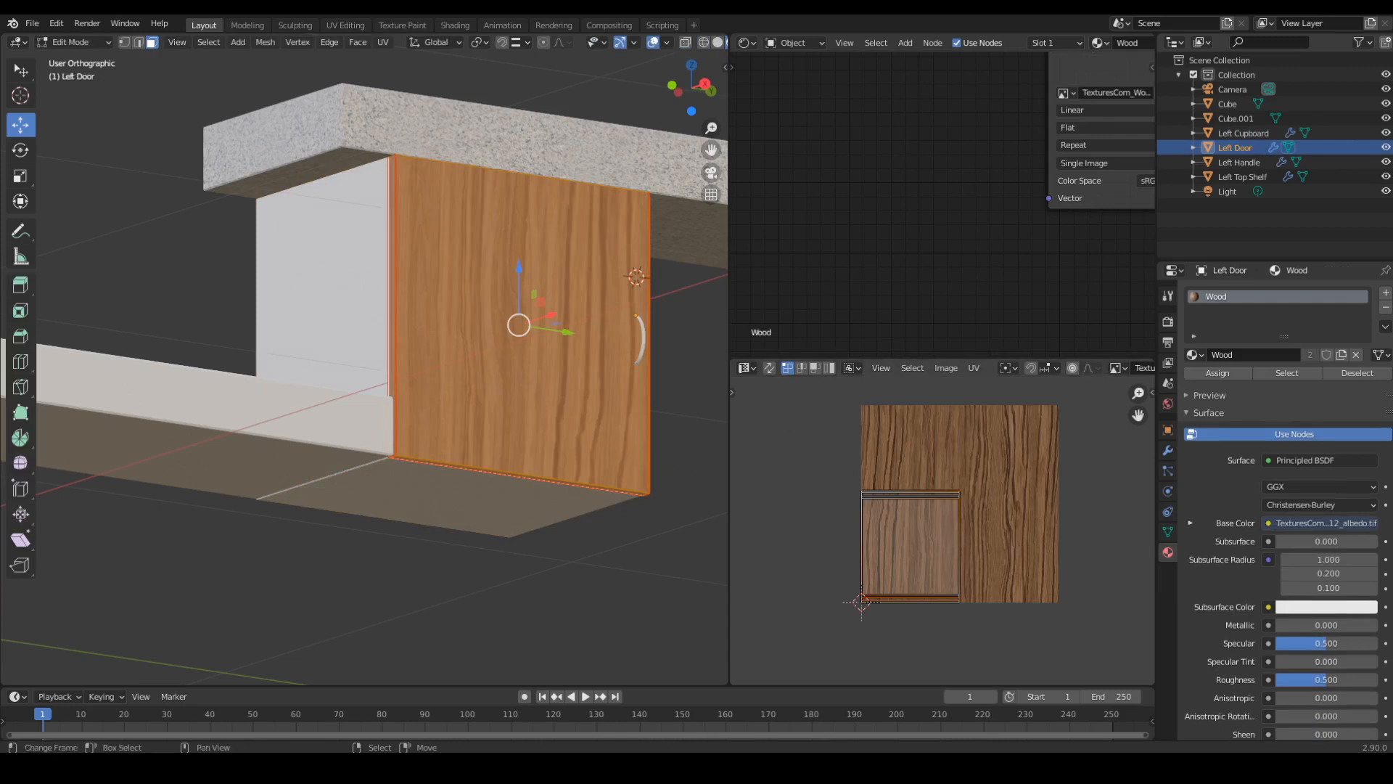
pyautogui.press('r')
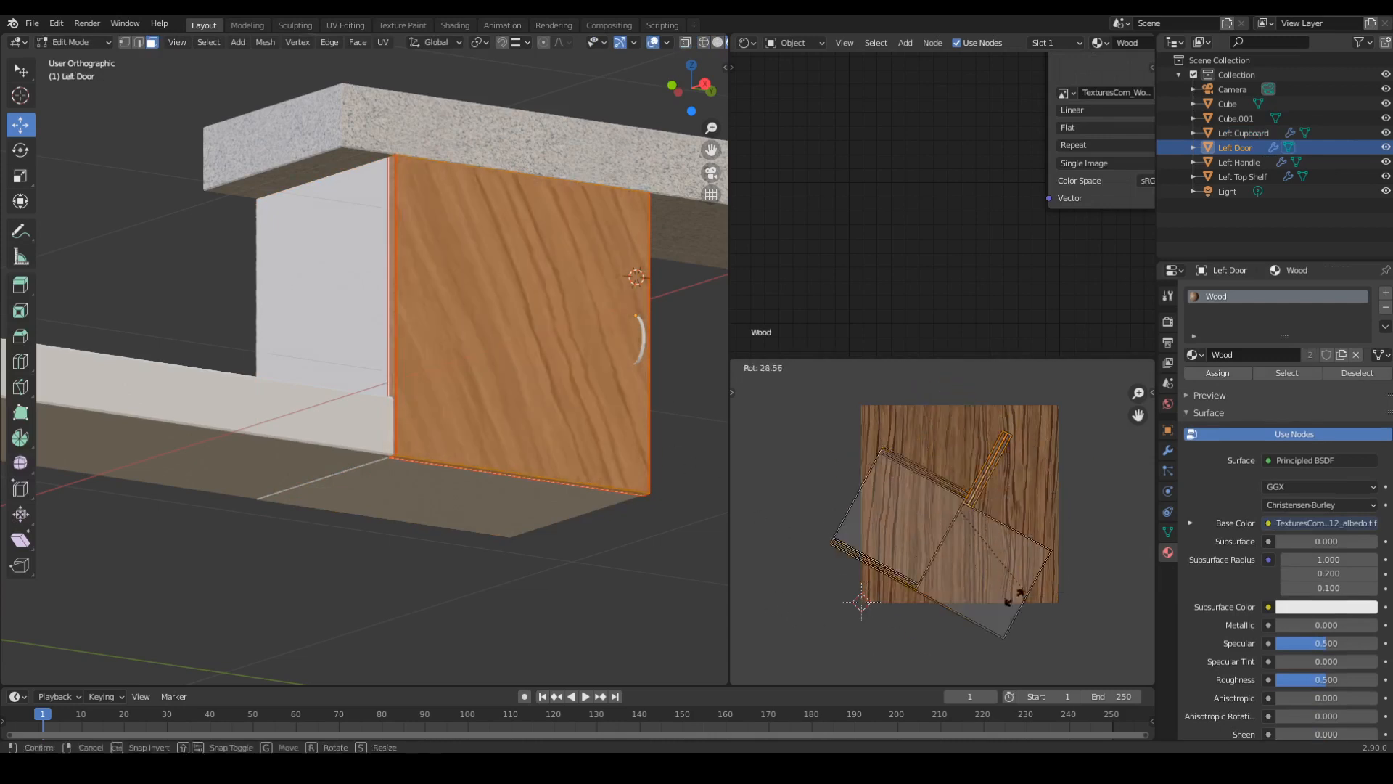
pyautogui.rightClick(852, 416)
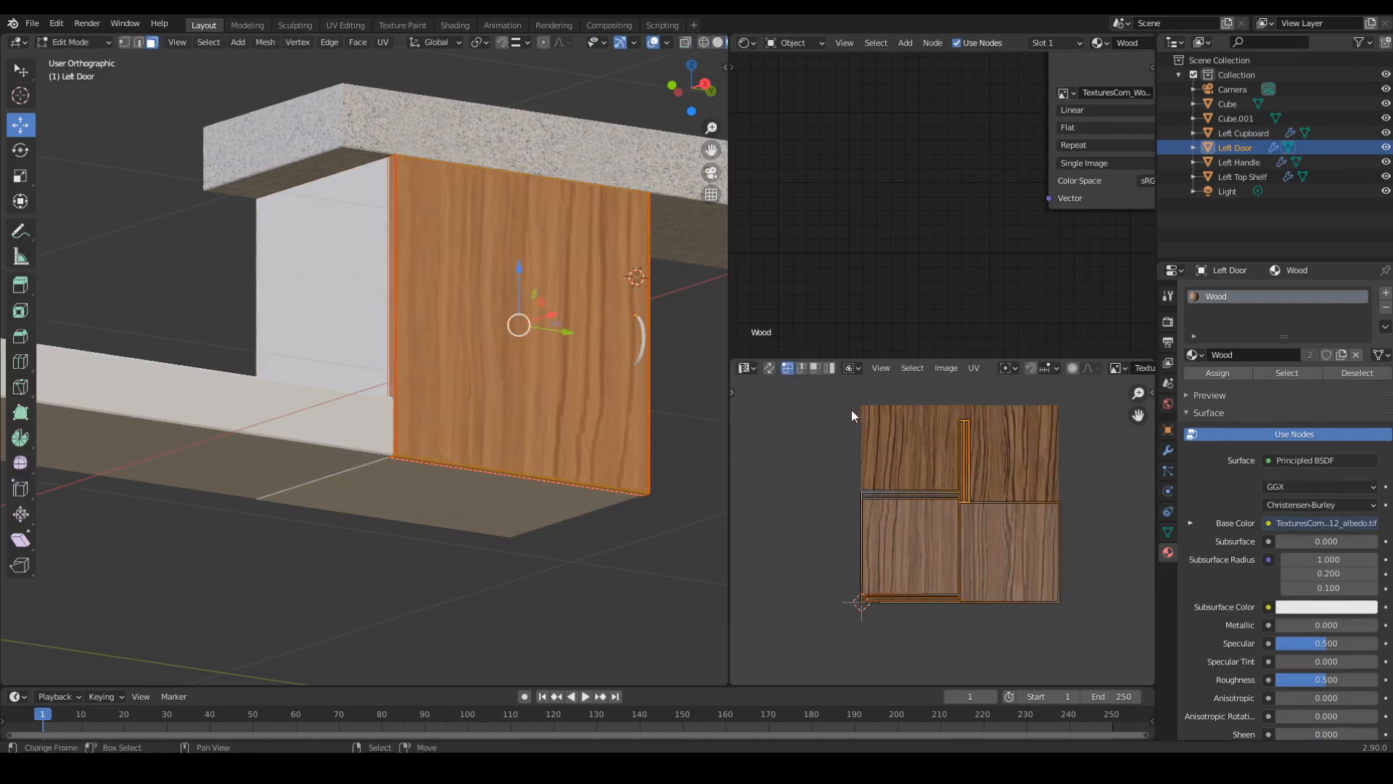
pyautogui.press('Tab')
# Remove all three material slots from the left cupboard and assign it the existing Wood material.
pyautogui.moveTo(465, 246); pyautogui.dragTo(404, 350, button='middle')
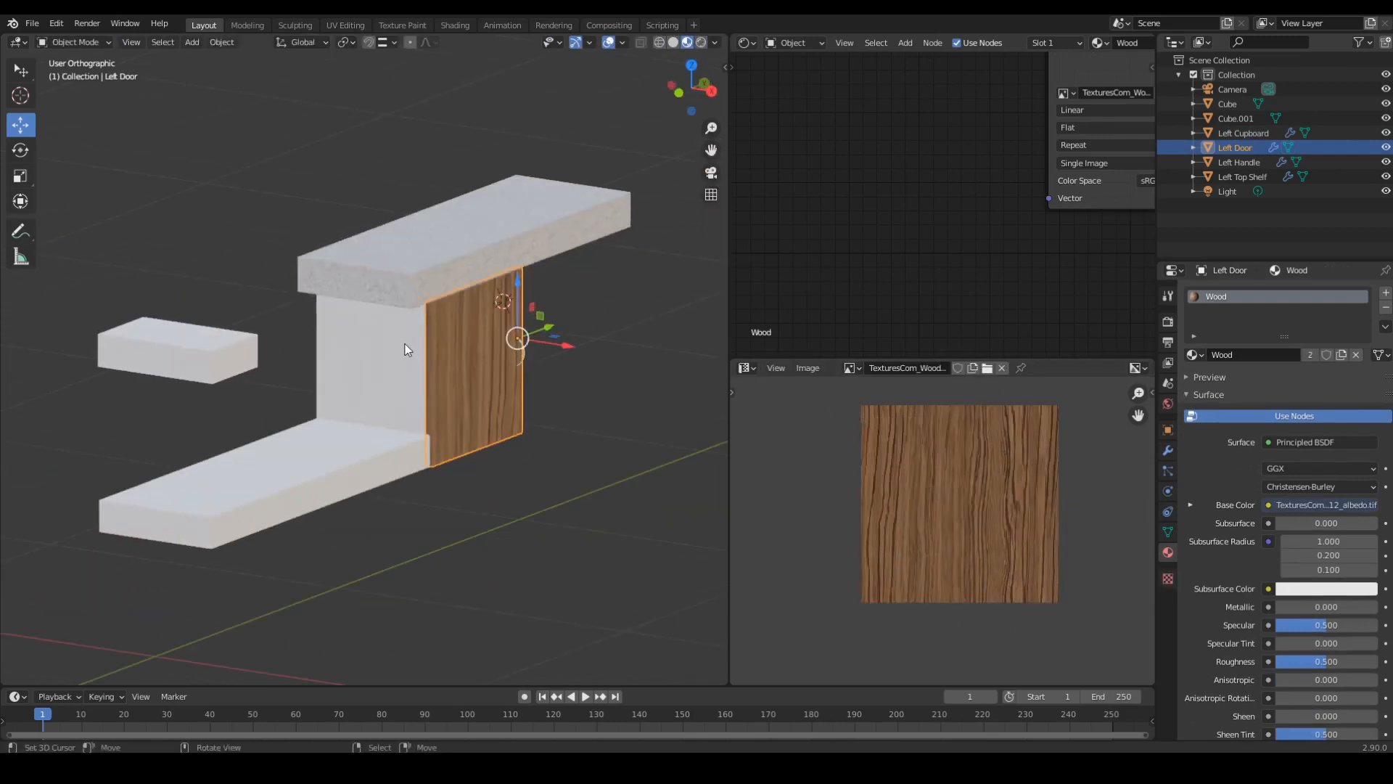
pyautogui.click(407, 350)
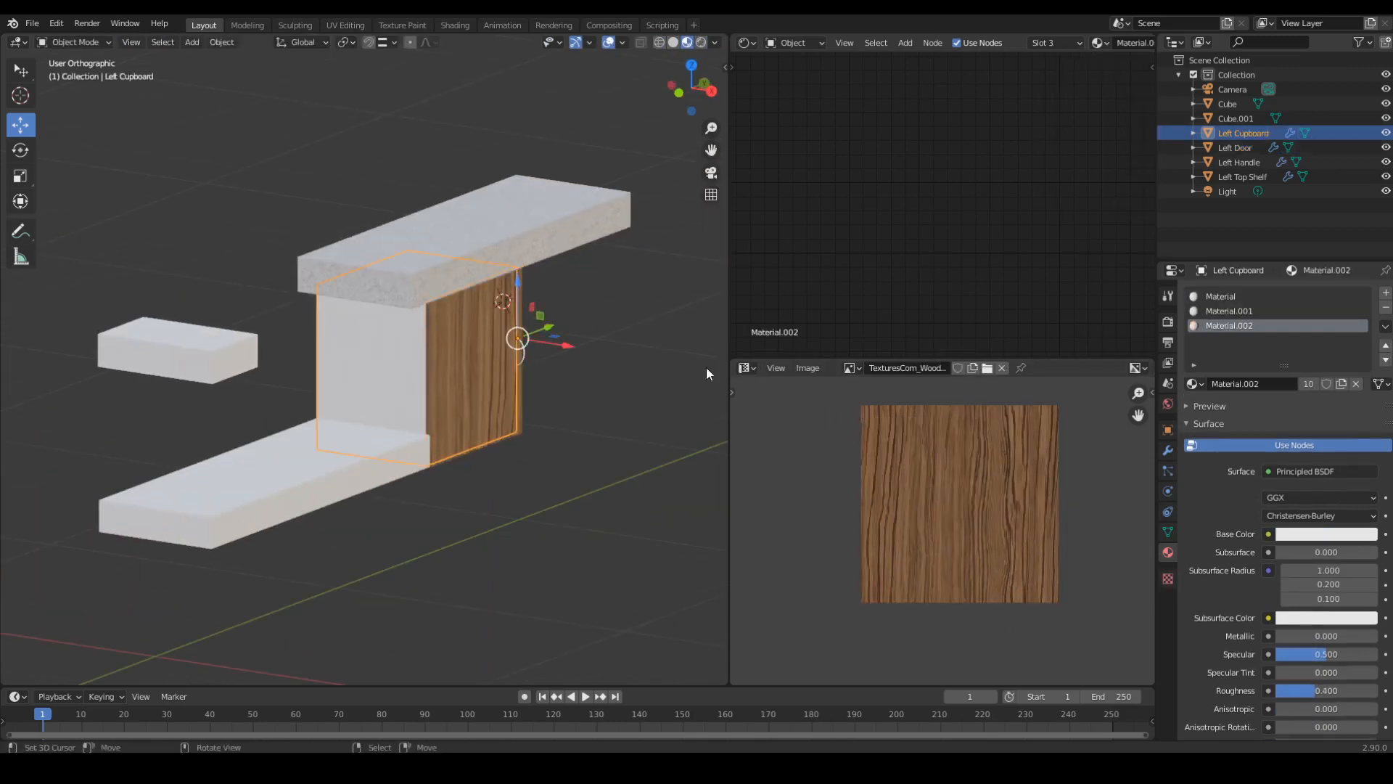
pyautogui.click(1385, 308)
pyautogui.click(1386, 308)
pyautogui.click(1385, 308)
pyautogui.click(1194, 354)
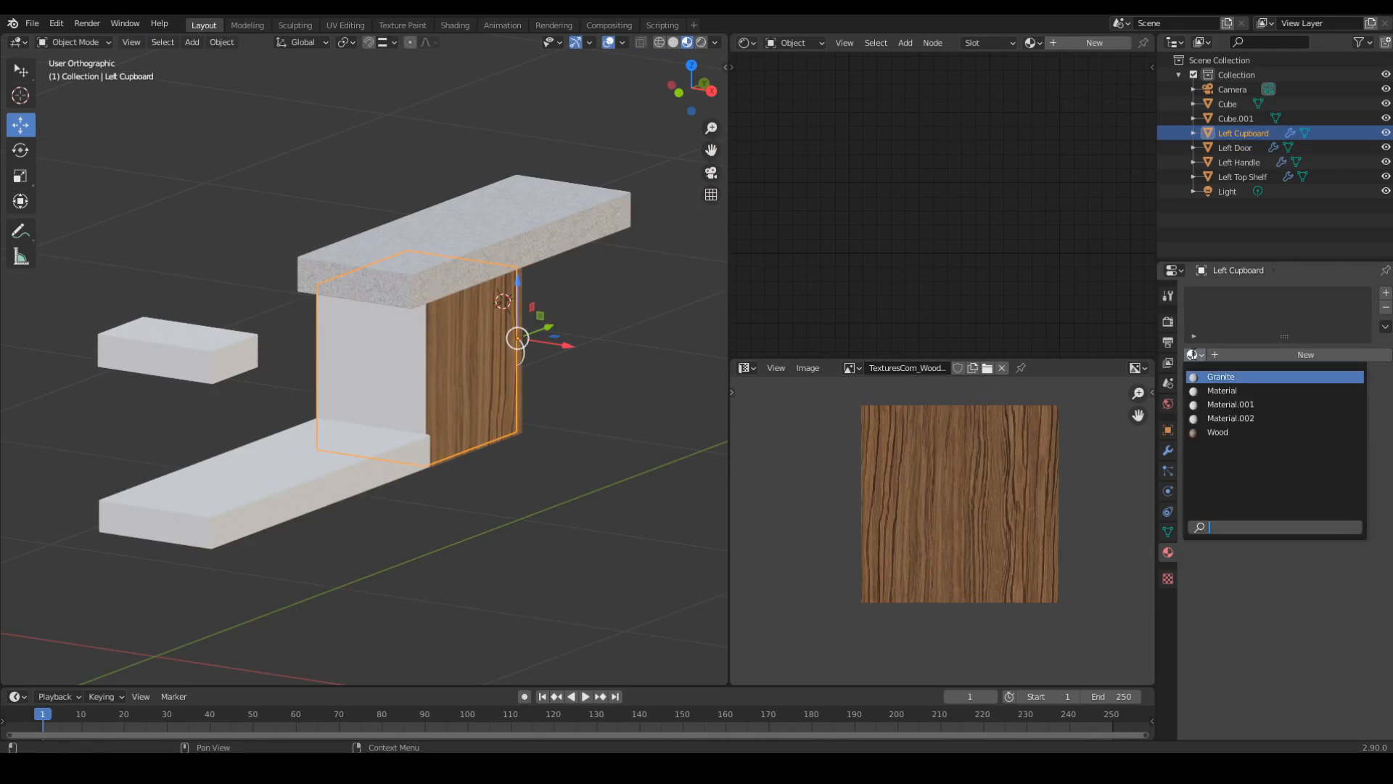
pyautogui.write('w')
pyautogui.click(1209, 376)
# Assign the existing Wood material to the long low shelf in front of the cupboard.
pyautogui.moveTo(435, 449); pyautogui.dragTo(360, 472, button='middle')
pyautogui.click(392, 456)
pyautogui.click(1194, 355)
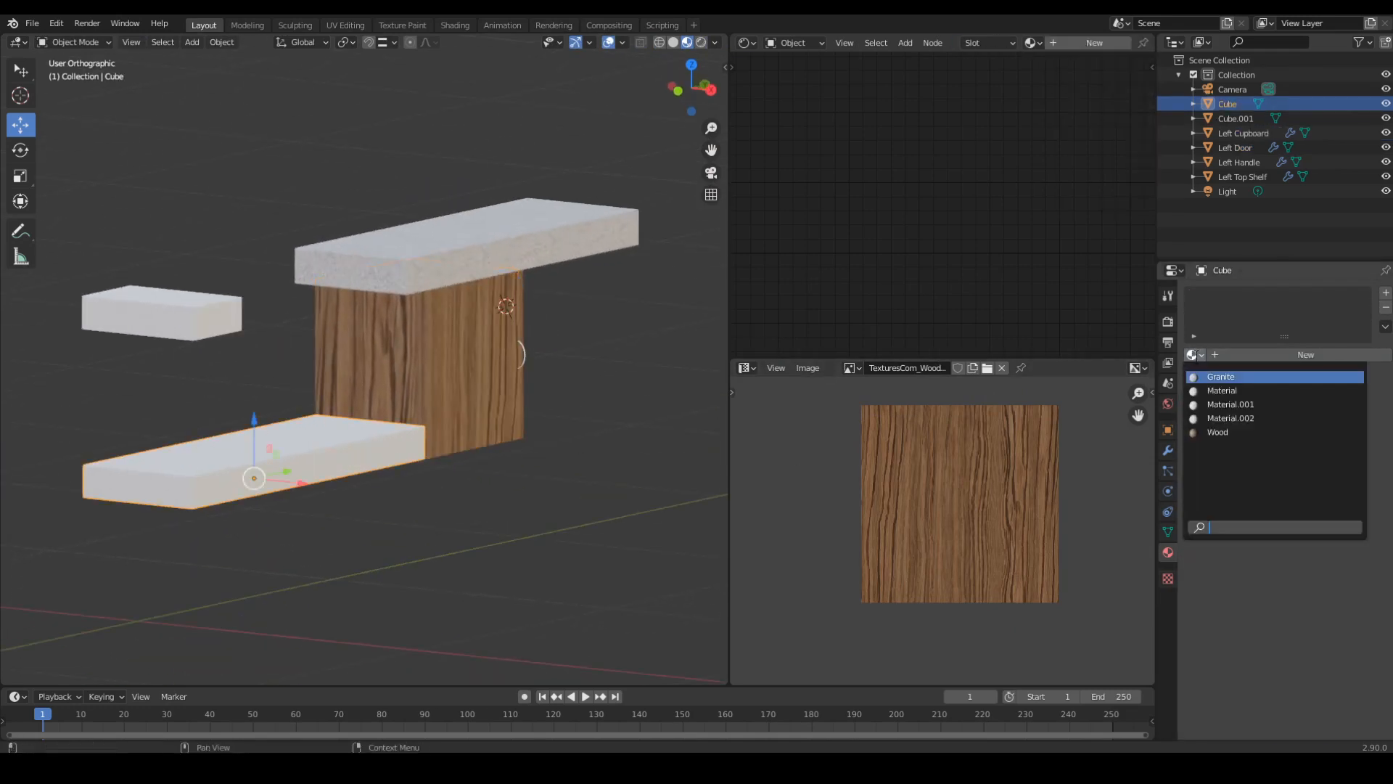
pyautogui.click(1218, 432)
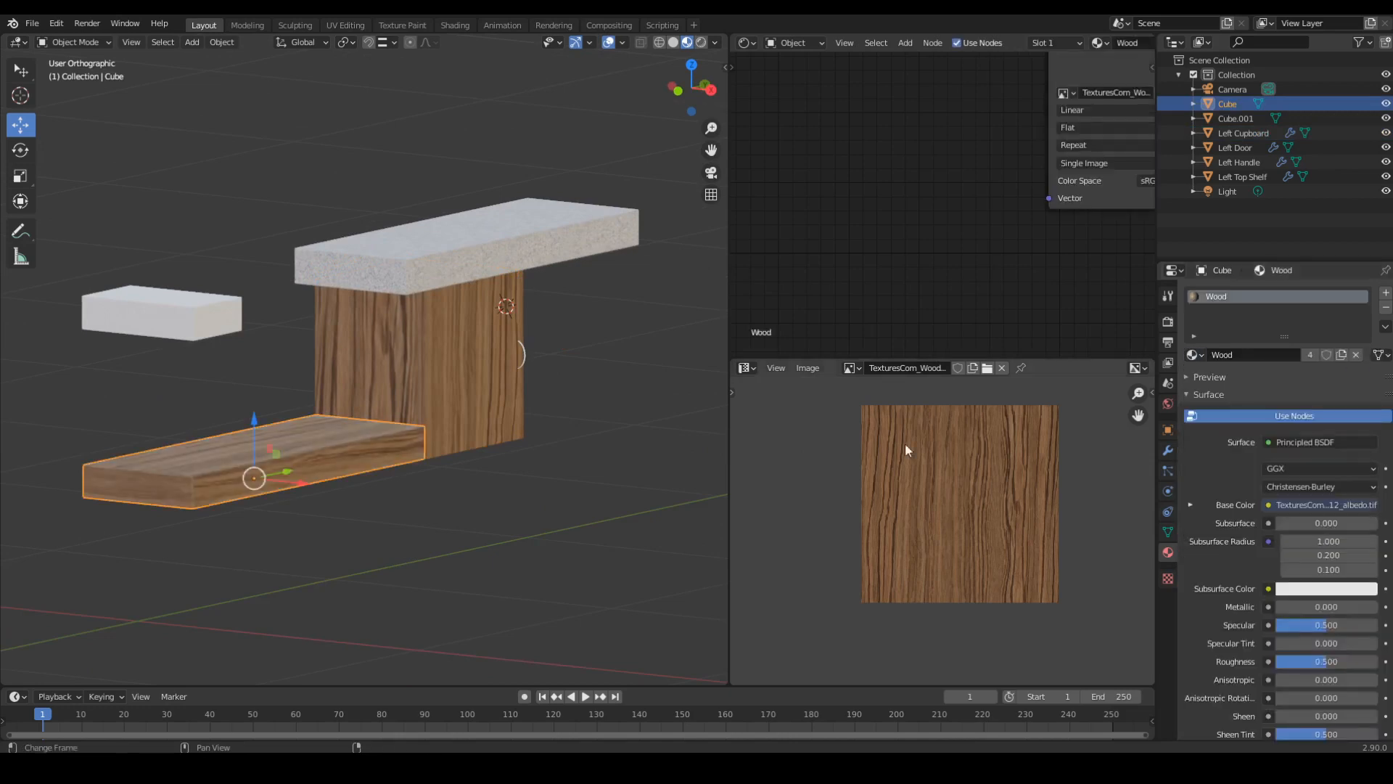
# Replace the material in the left top shelf's first slot with Wood.
pyautogui.moveTo(363, 442); pyautogui.dragTo(307, 381, button='middle')
pyautogui.click(137, 441)
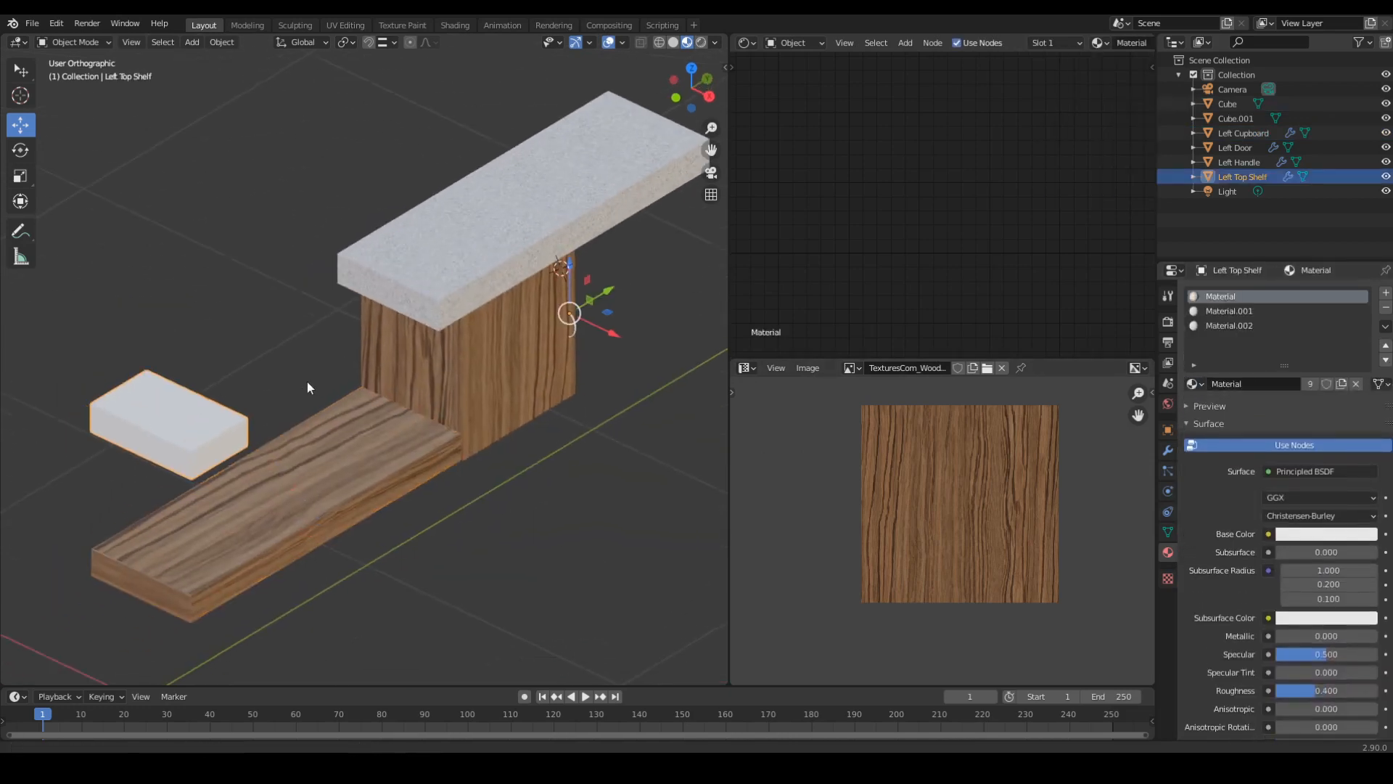
pyautogui.click(1194, 384)
pyautogui.click(1217, 462)
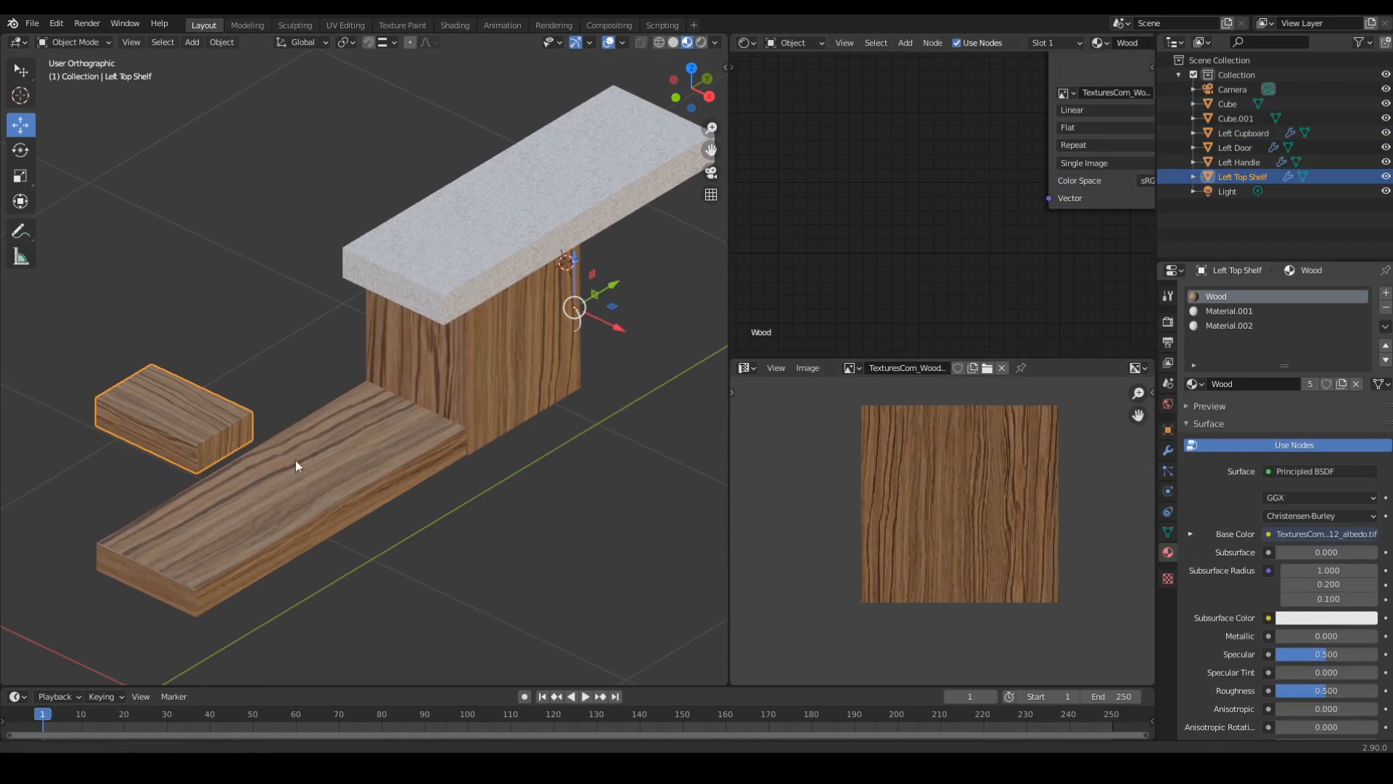
# Rotate the left top shelf's UV islands 90° and reposition them over the wood image.
pyautogui.keyDown('shift'); pyautogui.moveTo(294, 460); pyautogui.dragTo(390, 307, button='middle'); pyautogui.keyUp('shift')
pyautogui.scroll(5, 354, 332)
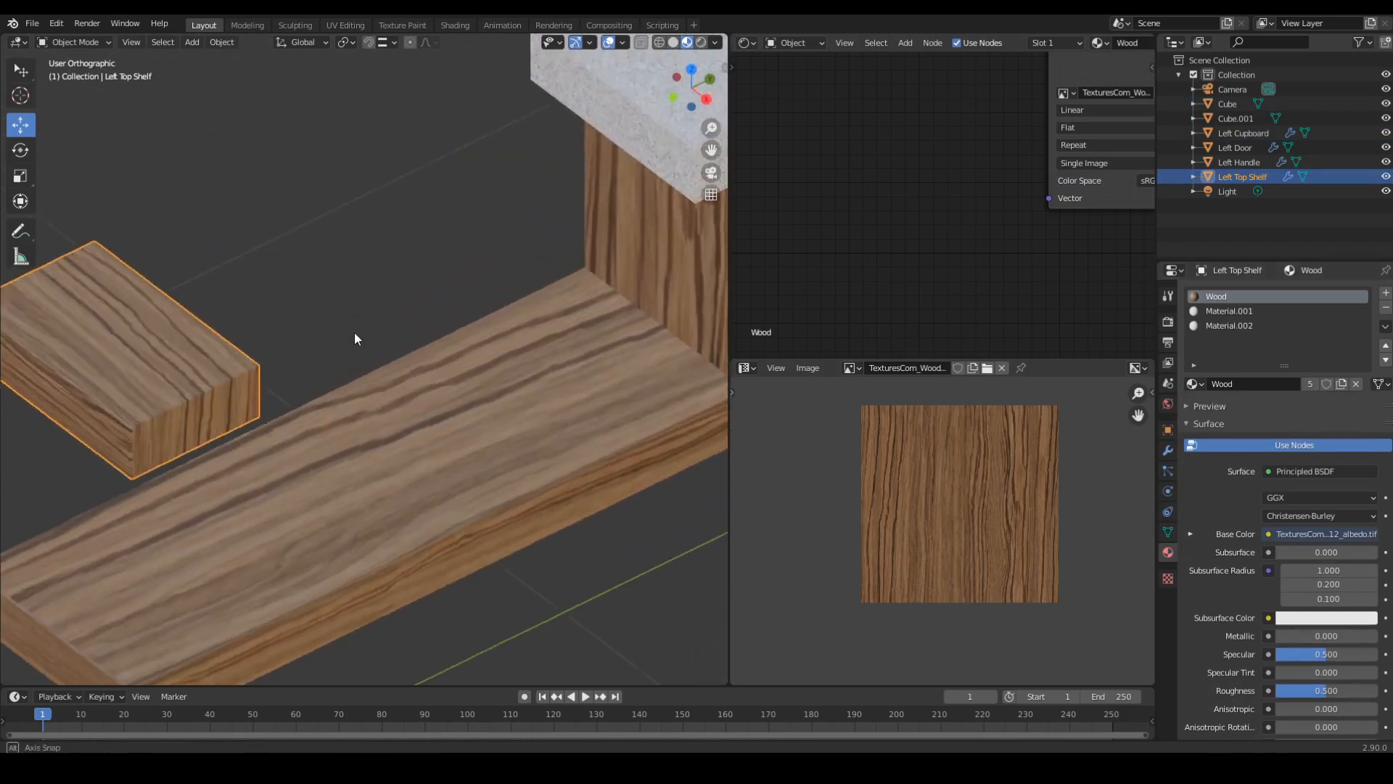
pyautogui.keyDown('shift'); pyautogui.moveTo(281, 326); pyautogui.dragTo(357, 299, button='middle'); pyautogui.keyUp('shift')
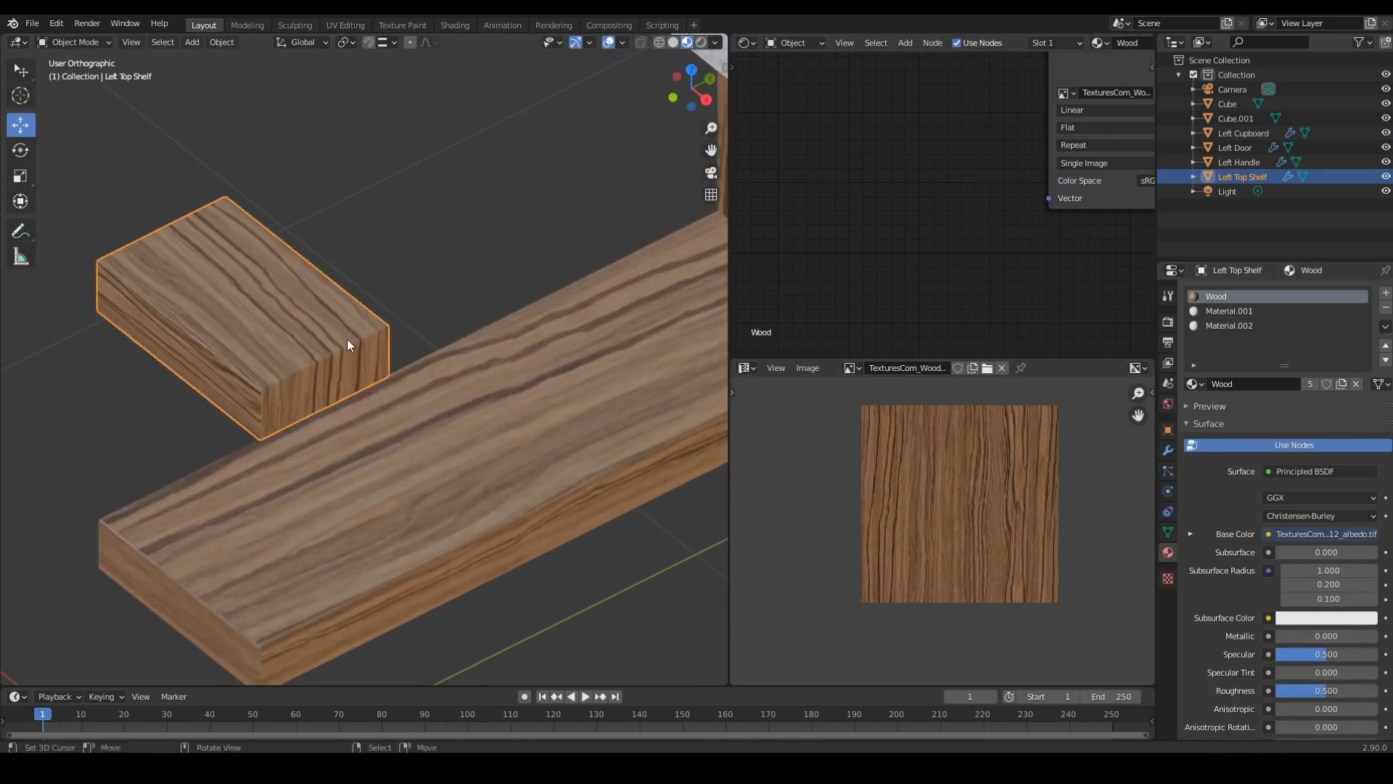
pyautogui.press('Tab')
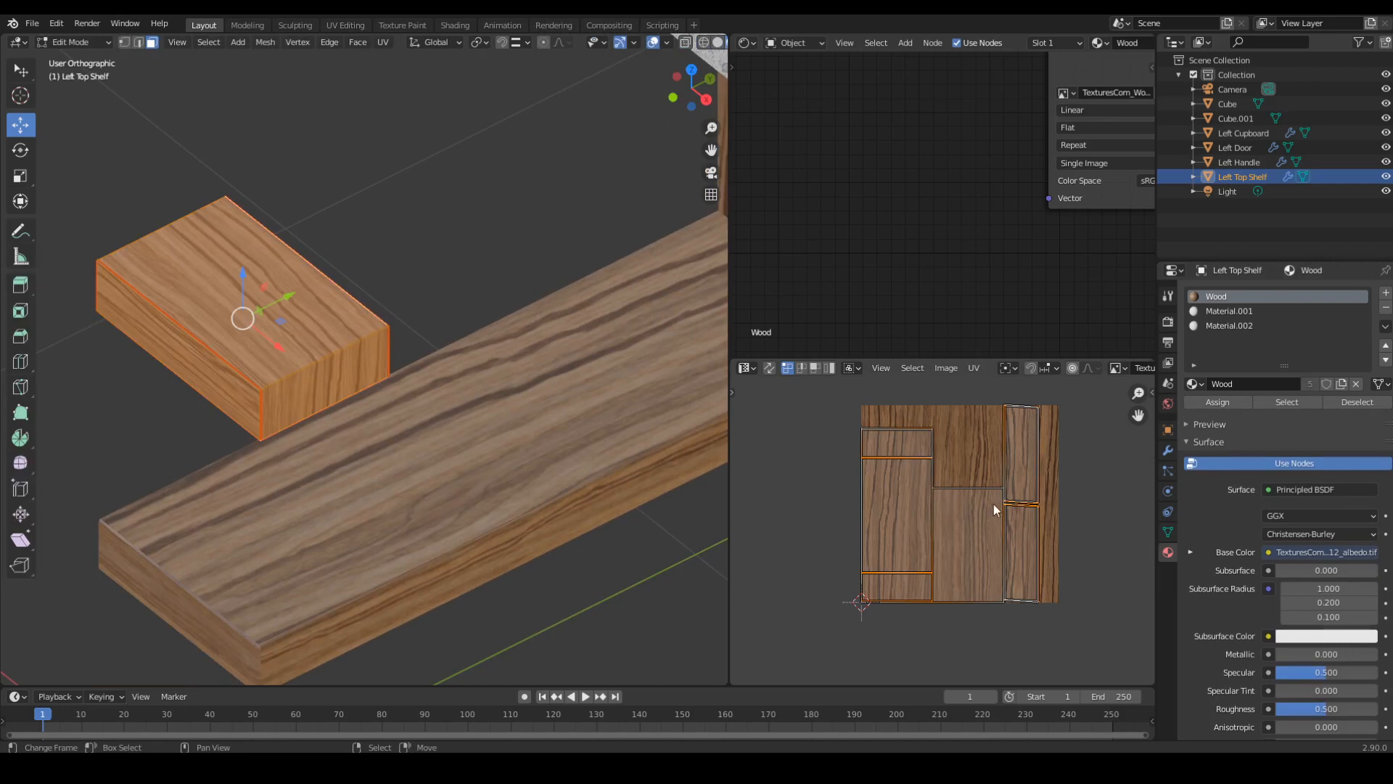
pyautogui.moveTo(996, 479); pyautogui.dragTo(1013, 507, button='middle')
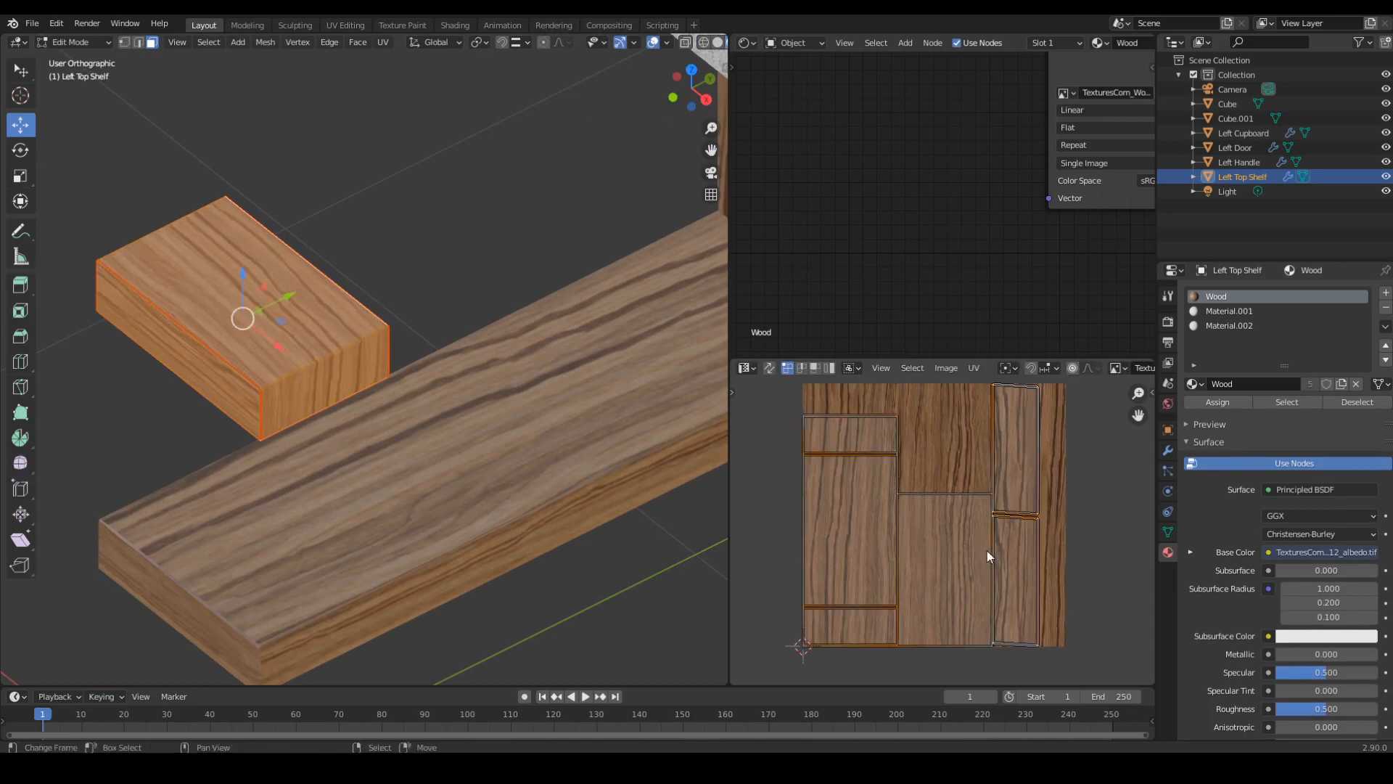
pyautogui.press('r')
pyautogui.rightClick(994, 586)
pyautogui.write('r90')
pyautogui.press('Return')
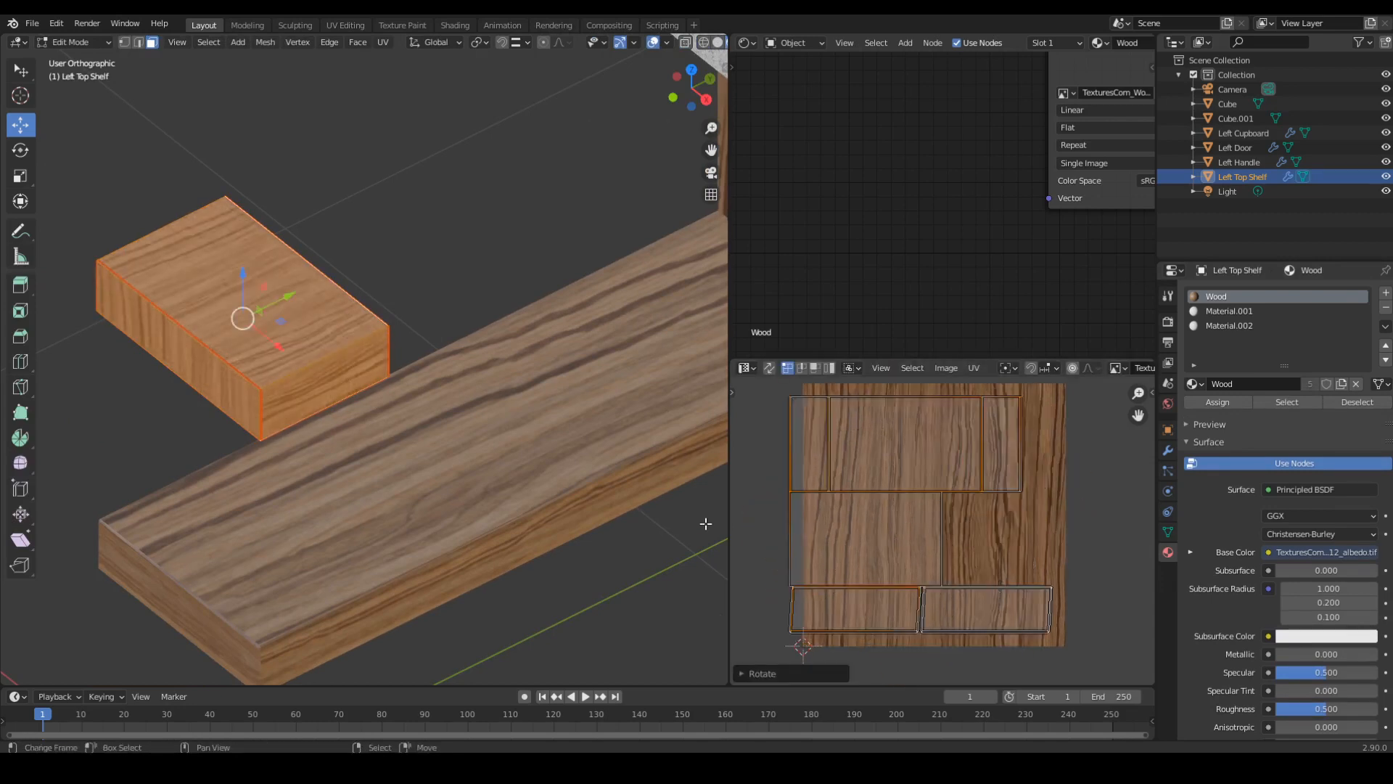
pyautogui.press('g')
pyautogui.click(1010, 562)
# Select the left top shelf's side faces, rotate their two UV islands 90° and reposition them on the wood image.
pyautogui.moveTo(243, 370); pyautogui.dragTo(307, 339, button='middle')
pyautogui.moveTo(549, 262); pyautogui.dragTo(534, 248, button='middle')
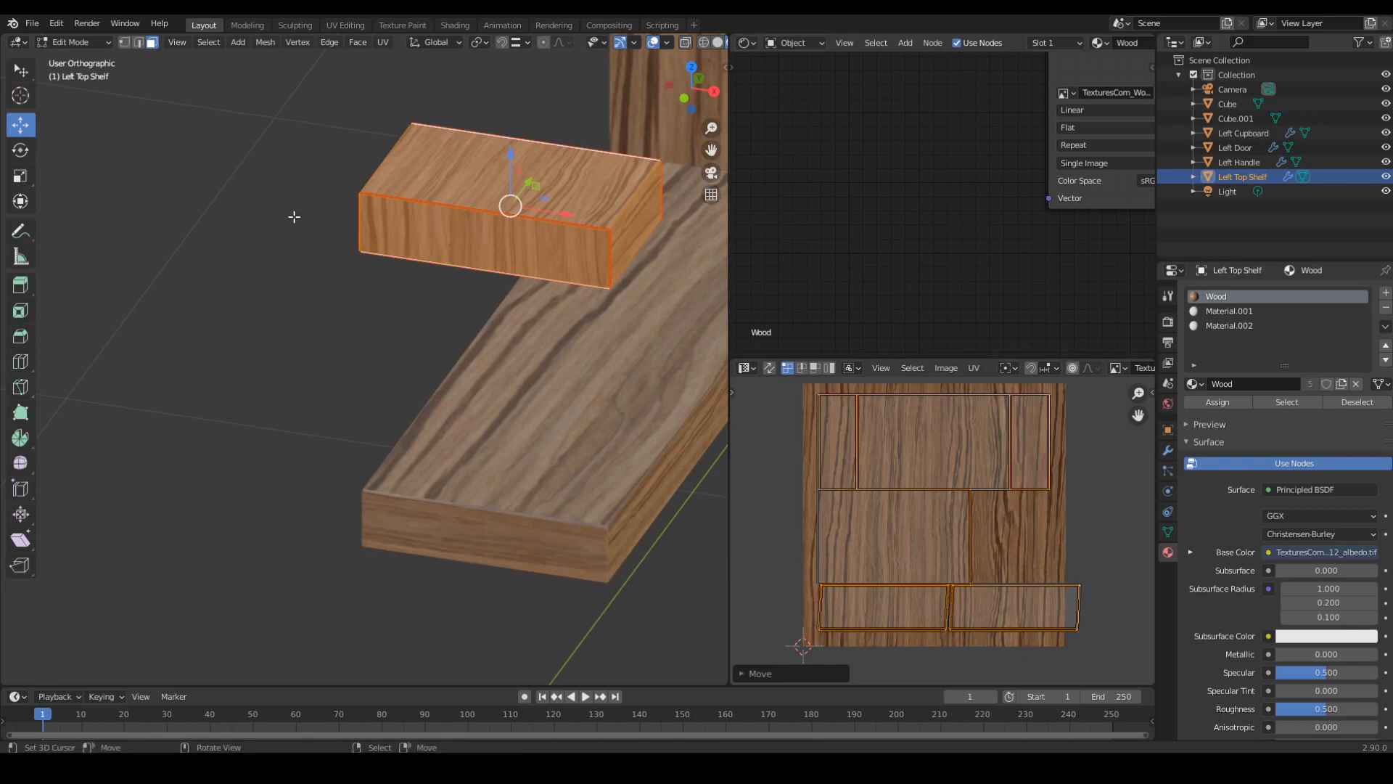
pyautogui.moveTo(657, 282); pyautogui.dragTo(688, 536, button='middle')
pyautogui.hotkey('alt', 'a')
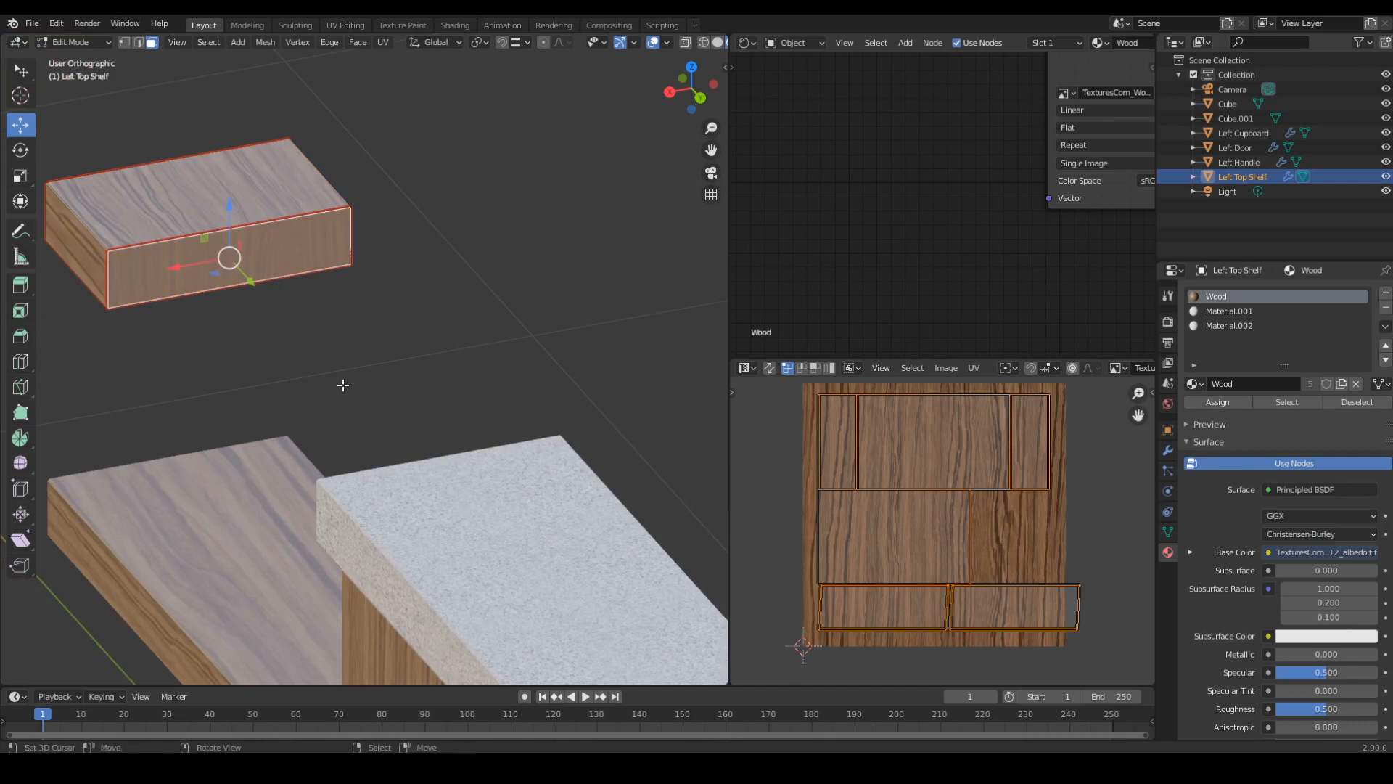
pyautogui.hotkey('ctrl', 'l')
pyautogui.moveTo(318, 343); pyautogui.dragTo(420, 296, button='middle')
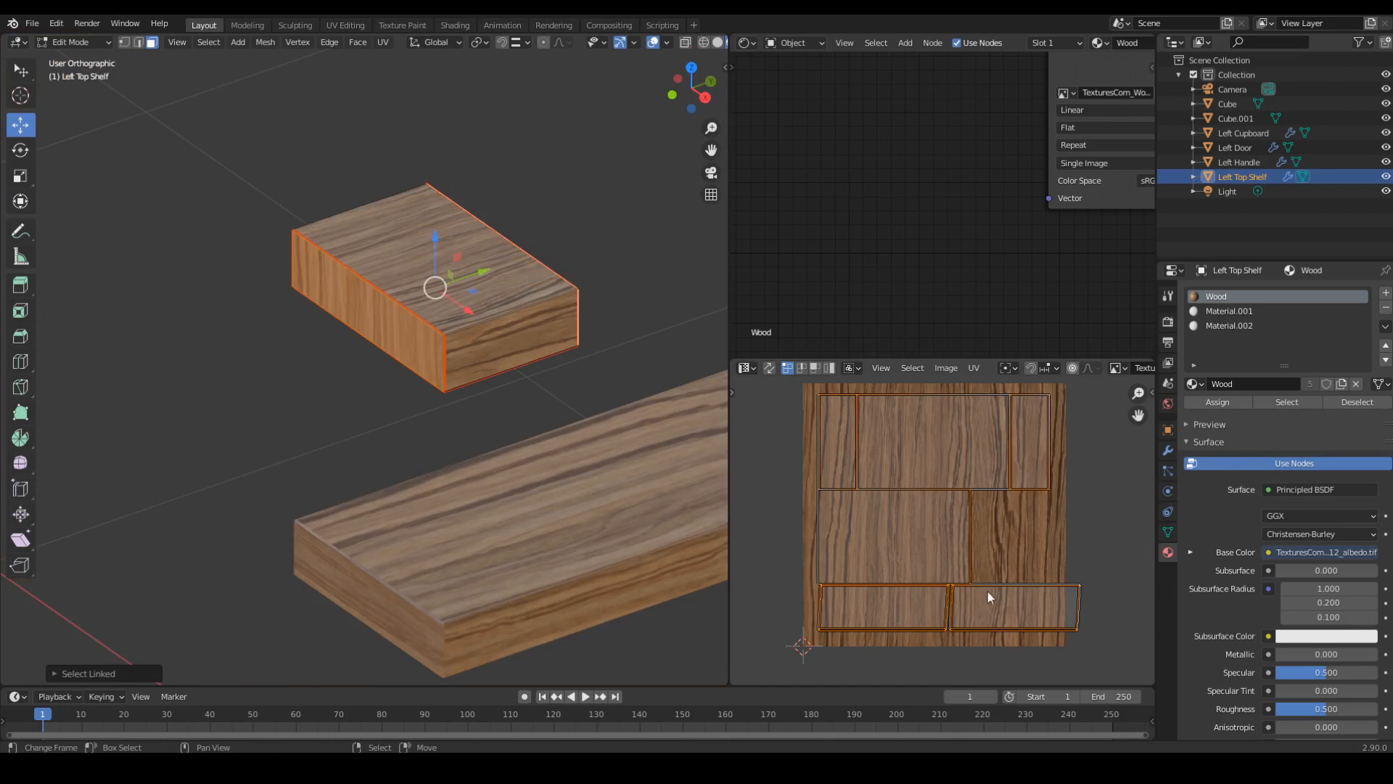
pyautogui.press('a')
pyautogui.scroll(-10, 1057, 364)
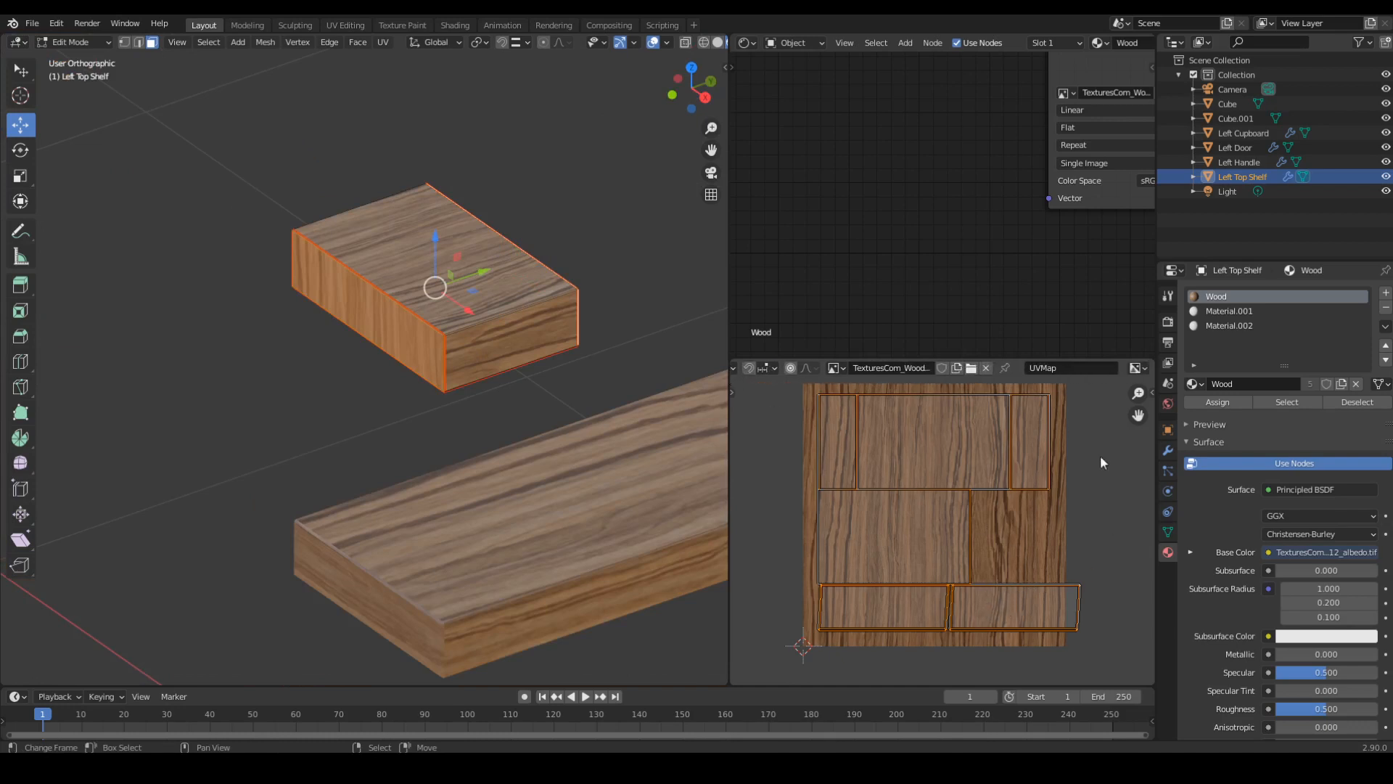
pyautogui.press('r')
pyautogui.rightClick(1047, 611)
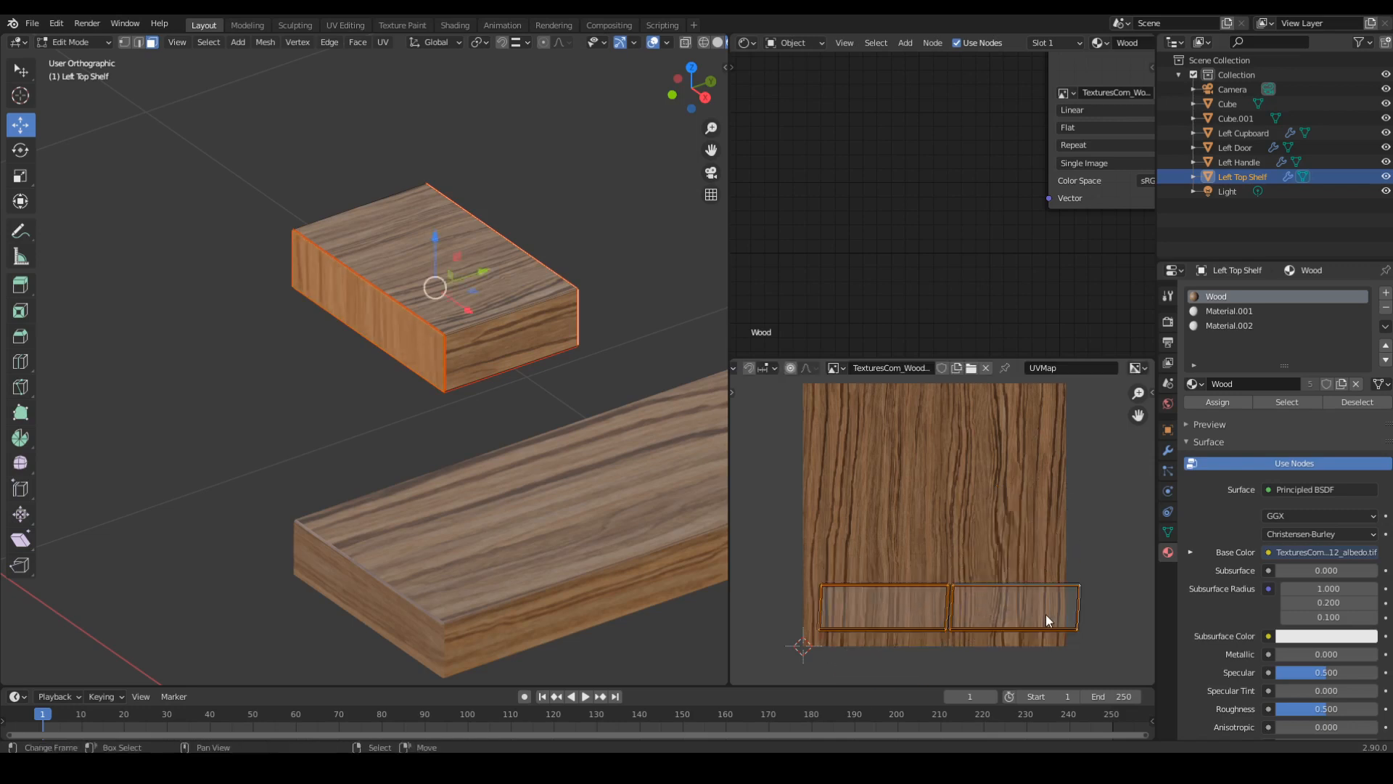
pyautogui.moveTo(1001, 612); pyautogui.dragTo(1026, 550, button='middle')
pyautogui.write('r')
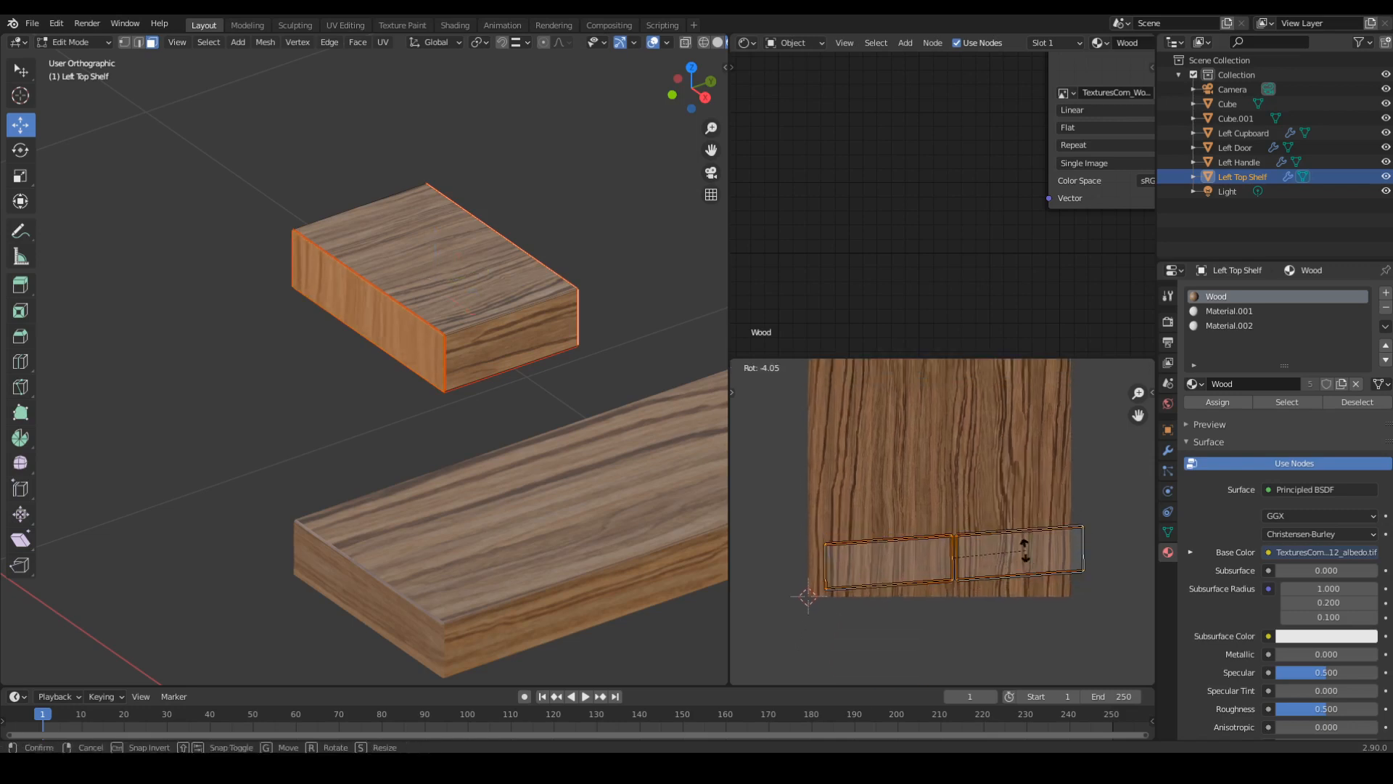
pyautogui.write('90')
pyautogui.press('Return')
pyautogui.press('g')
pyautogui.click(991, 450)
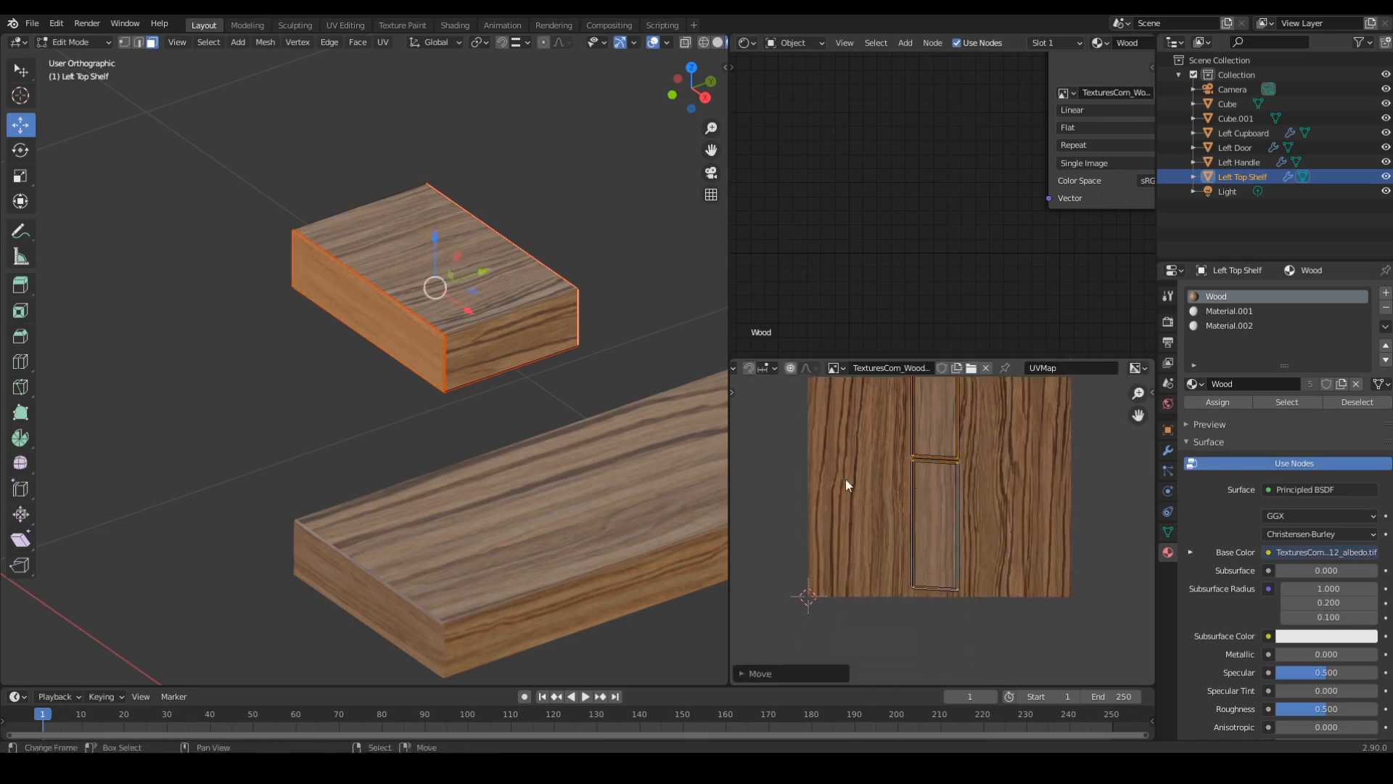
# Examine the wood grain direction and scale on the left top shelf and the long low shelf from several angles.
pyautogui.moveTo(420, 542); pyautogui.dragTo(465, 540, button='middle')
pyautogui.keyDown('shift'); pyautogui.moveTo(545, 524); pyautogui.dragTo(417, 467, button='middle'); pyautogui.keyUp('shift')
pyautogui.press('Tab')
pyautogui.click(430, 505)
pyautogui.press('Tab')
pyautogui.press('Tab')
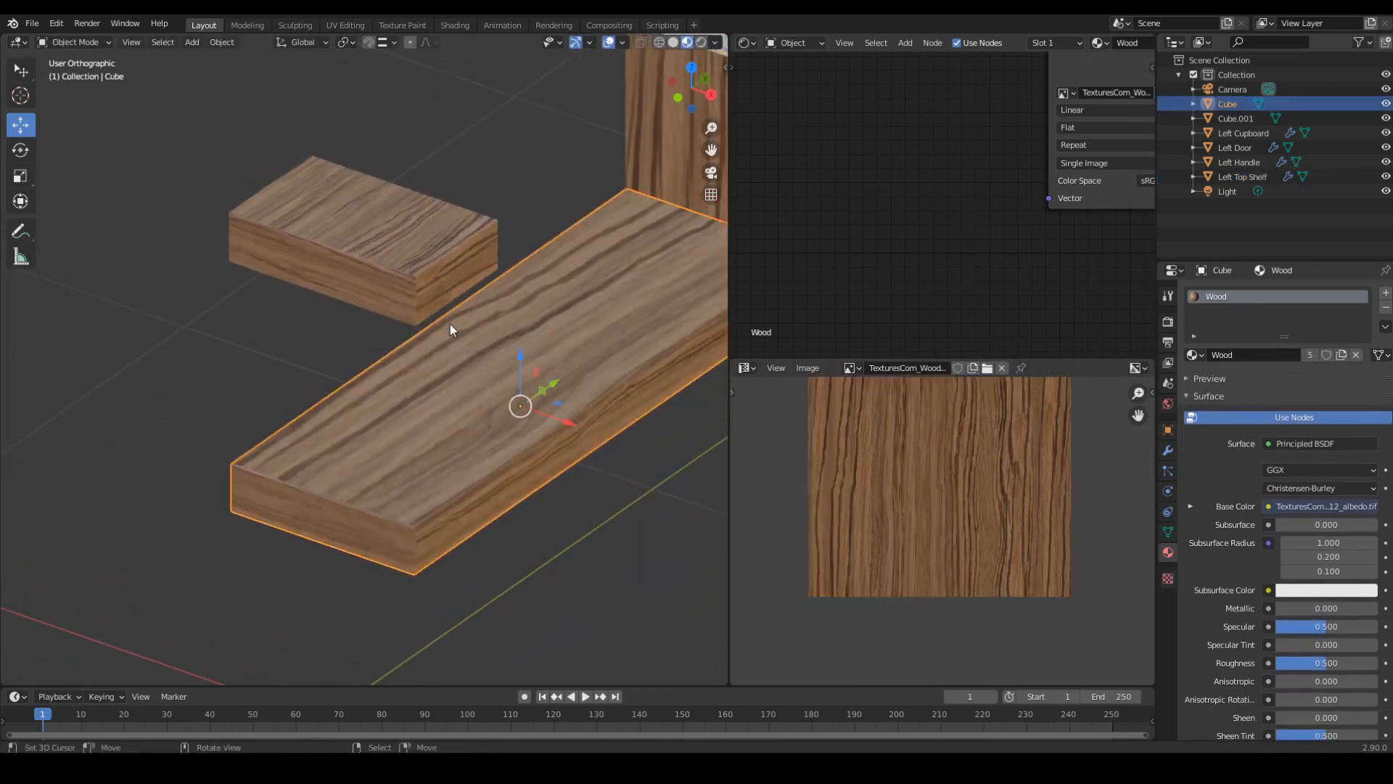
pyautogui.moveTo(449, 324); pyautogui.dragTo(382, 348, button='middle')
pyautogui.press('Tab')
pyautogui.press('Tab')
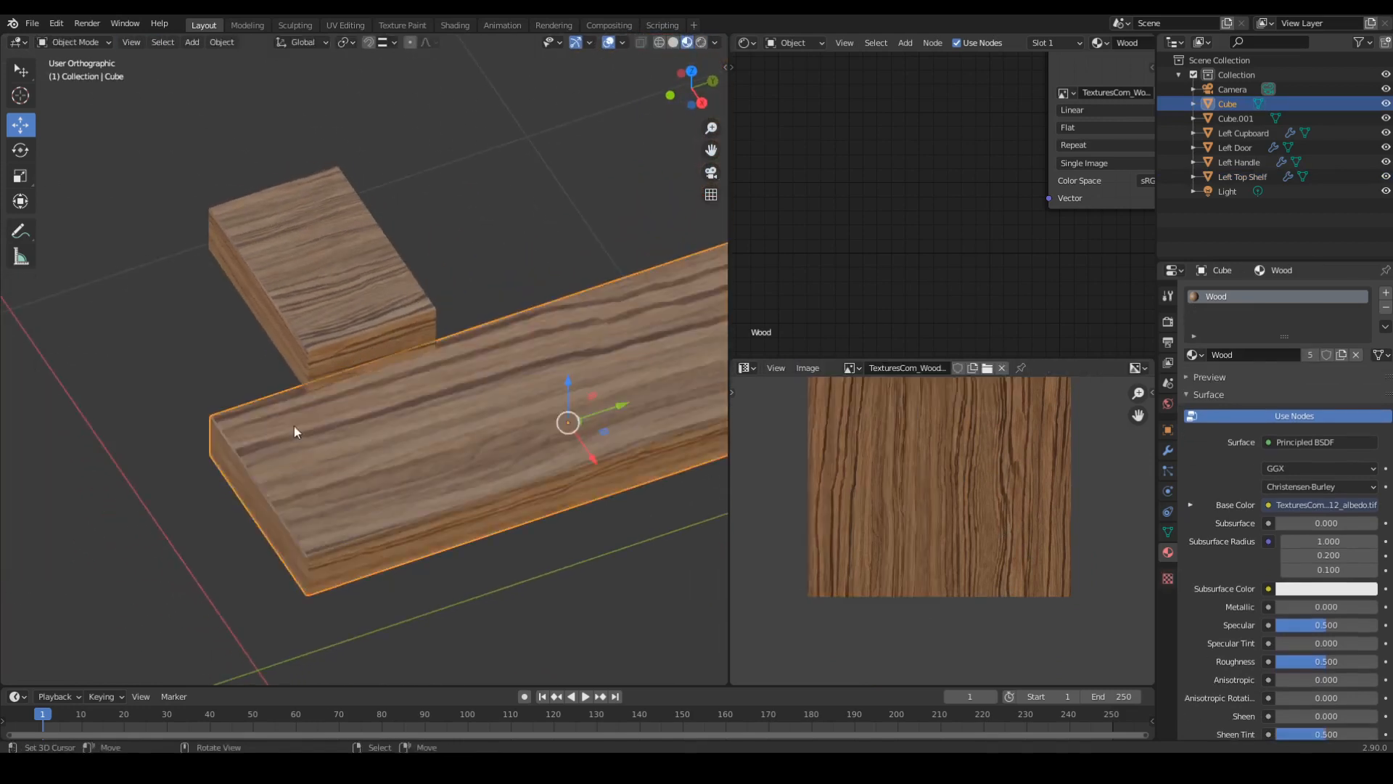
pyautogui.moveTo(293, 430); pyautogui.dragTo(329, 570, button='middle')
pyautogui.moveTo(715, 412); pyautogui.dragTo(377, 344, button='middle')
# Scale up the UV islands of the left cupboard's selected side beyond the wood image to make its grain finer.
pyautogui.click(376, 345)
pyautogui.press('Tab')
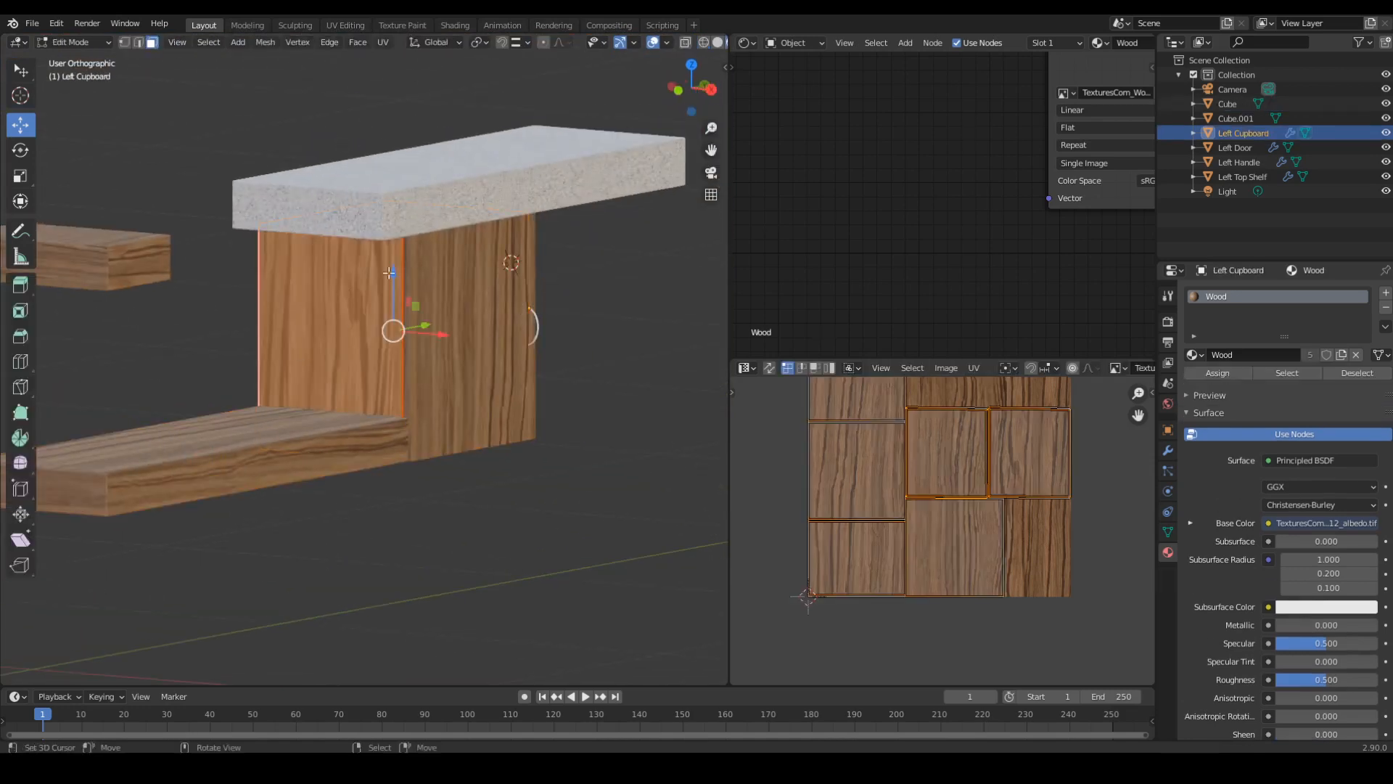
pyautogui.press('Tab')
pyautogui.scroll(8, 363, 325)
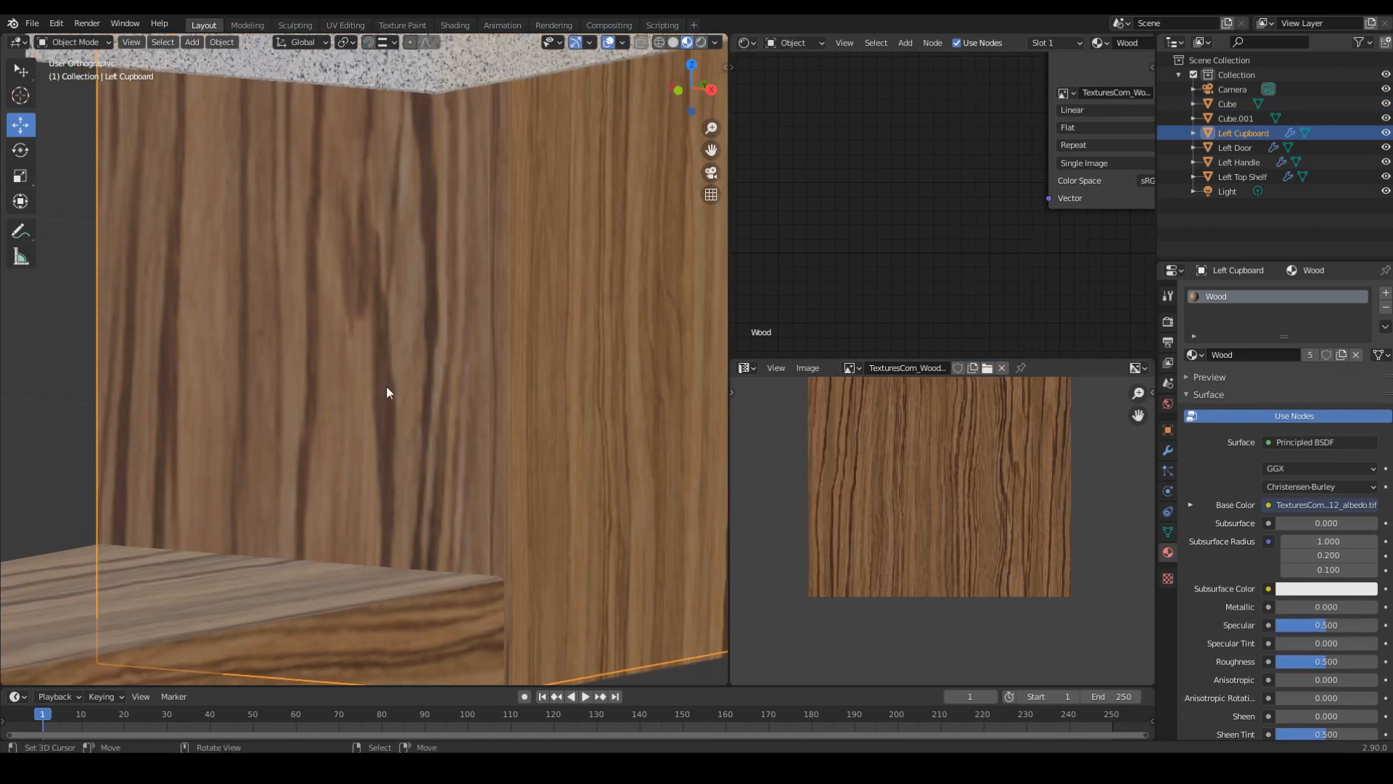
pyautogui.scroll(-8, 368, 355)
pyautogui.press('Tab')
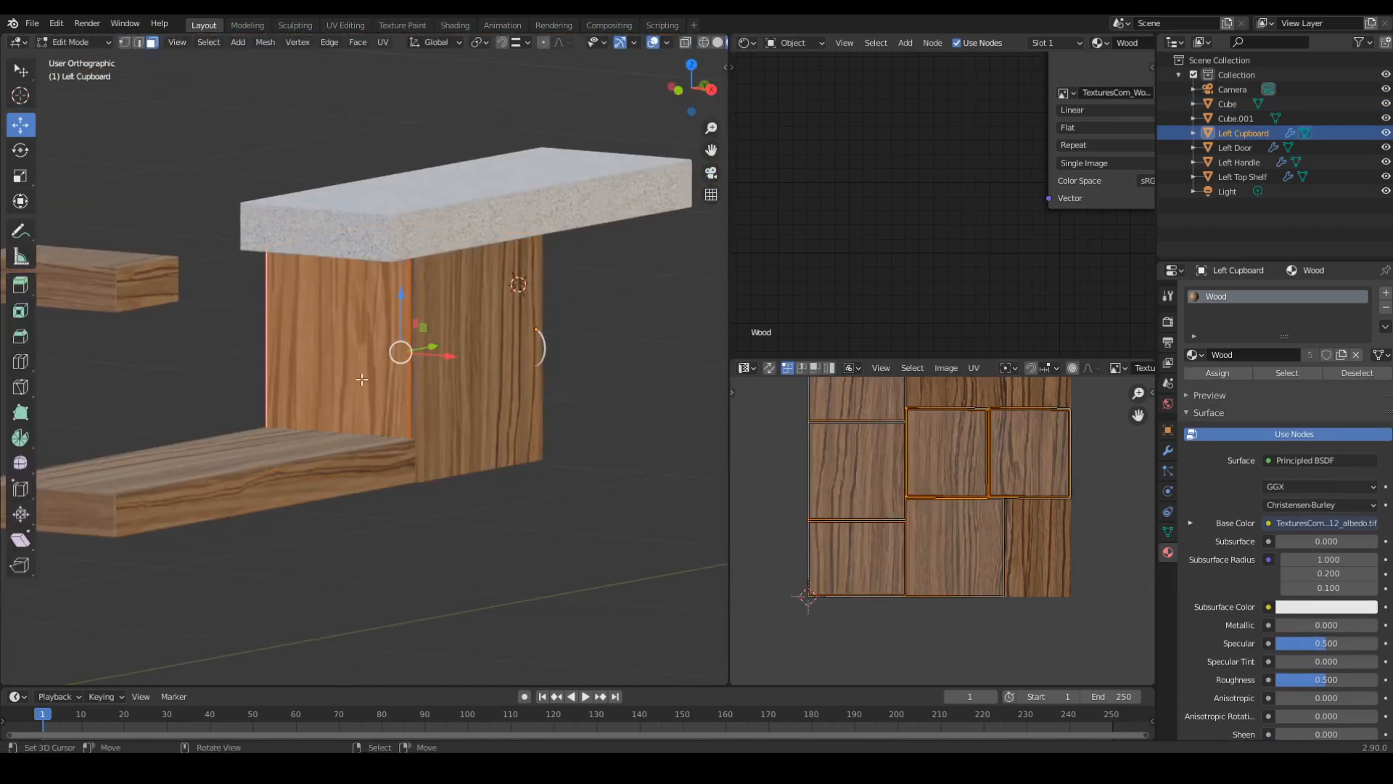
pyautogui.moveTo(386, 344); pyautogui.dragTo(392, 363, button='middle')
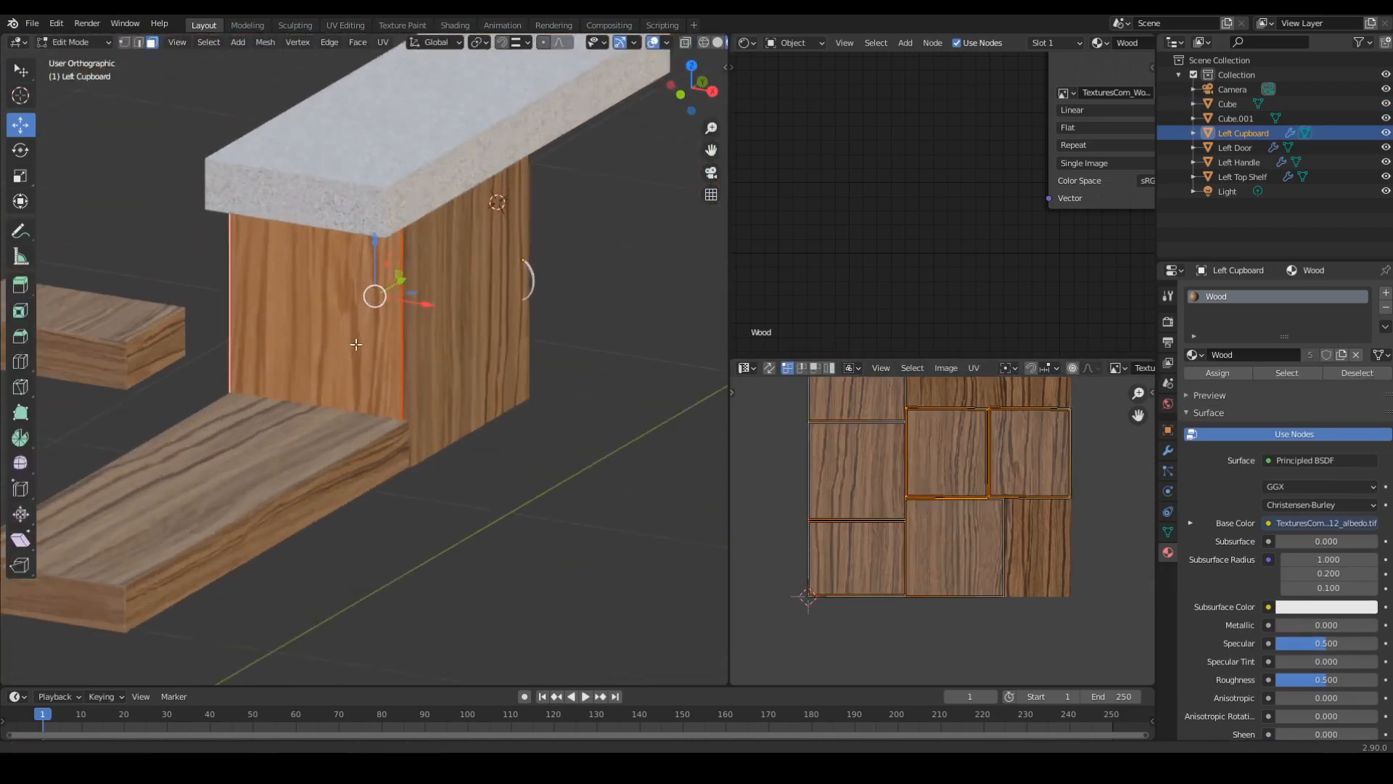
pyautogui.scroll(1, 373, 339)
pyautogui.moveTo(485, 322); pyautogui.dragTo(548, 328, button='middle')
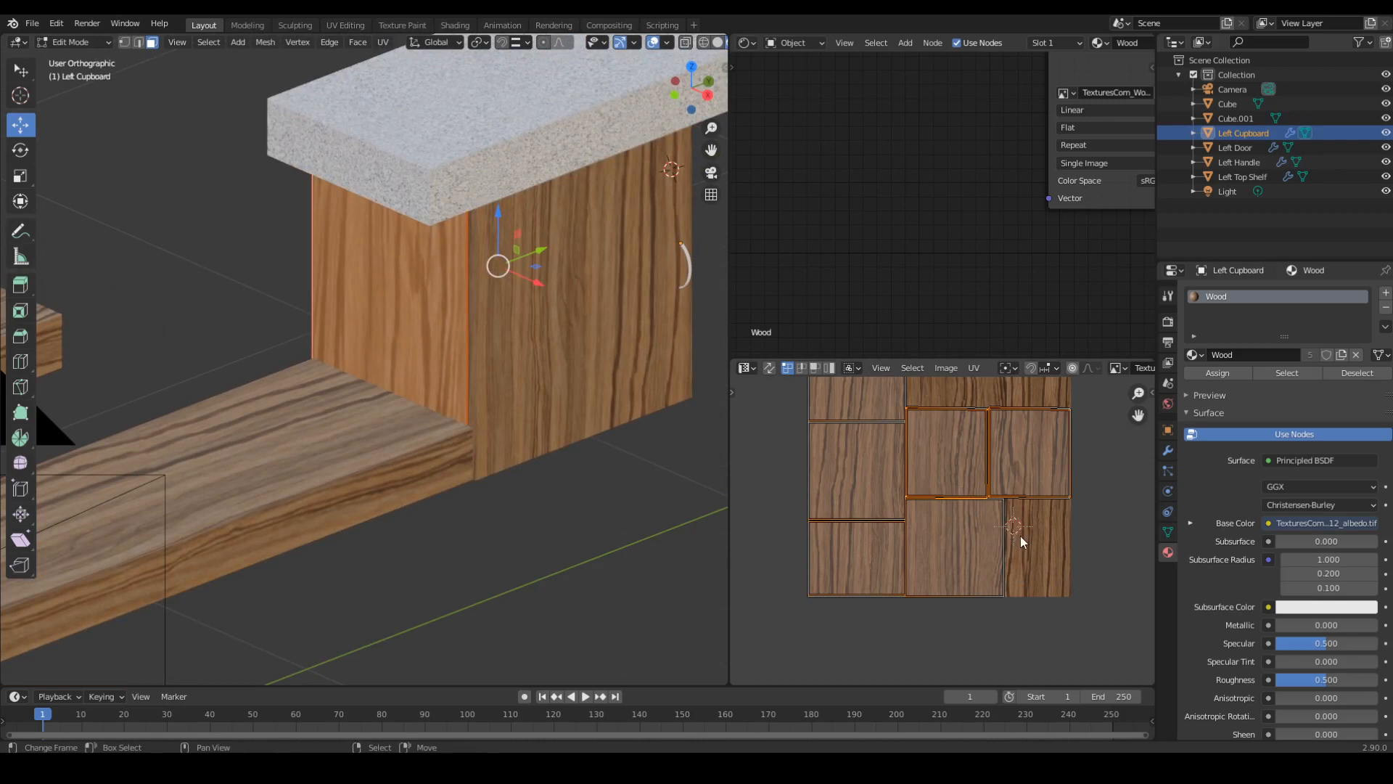
pyautogui.press('s')
pyautogui.click(1096, 630)
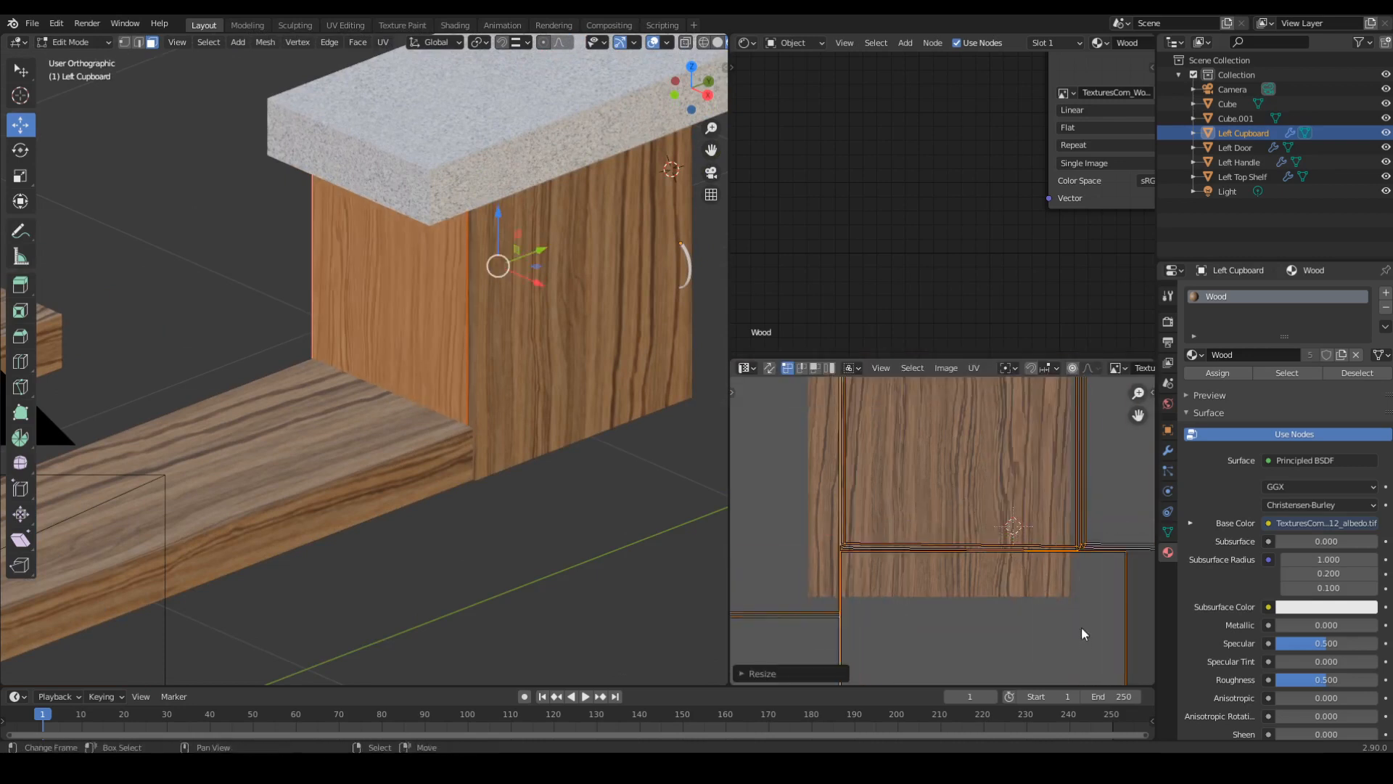
pyautogui.press('Tab')
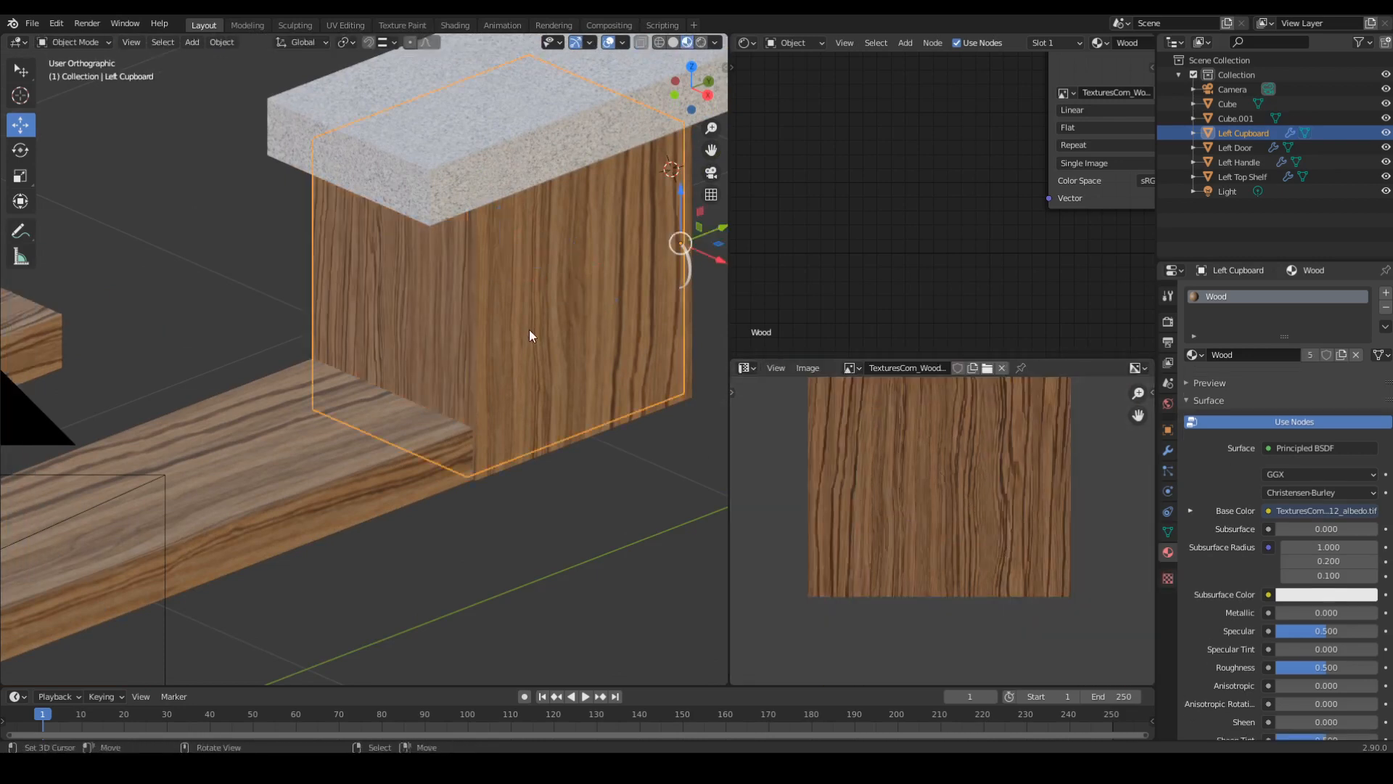
pyautogui.press('Tab')
pyautogui.press('Tab')
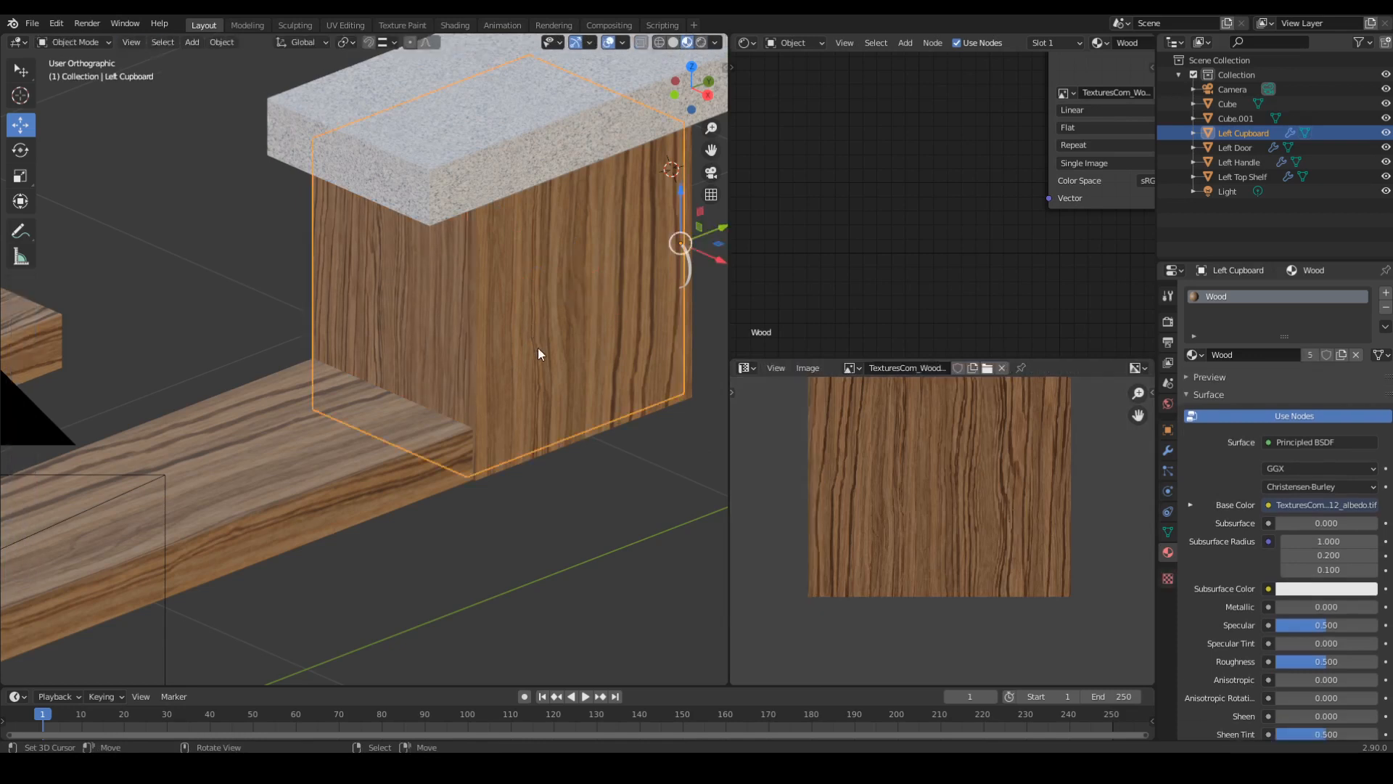
pyautogui.press('Tab')
pyautogui.press('Tab')
# Scale up the left door's UV islands in two passes to make its wood grain finer.
pyautogui.click(634, 411)
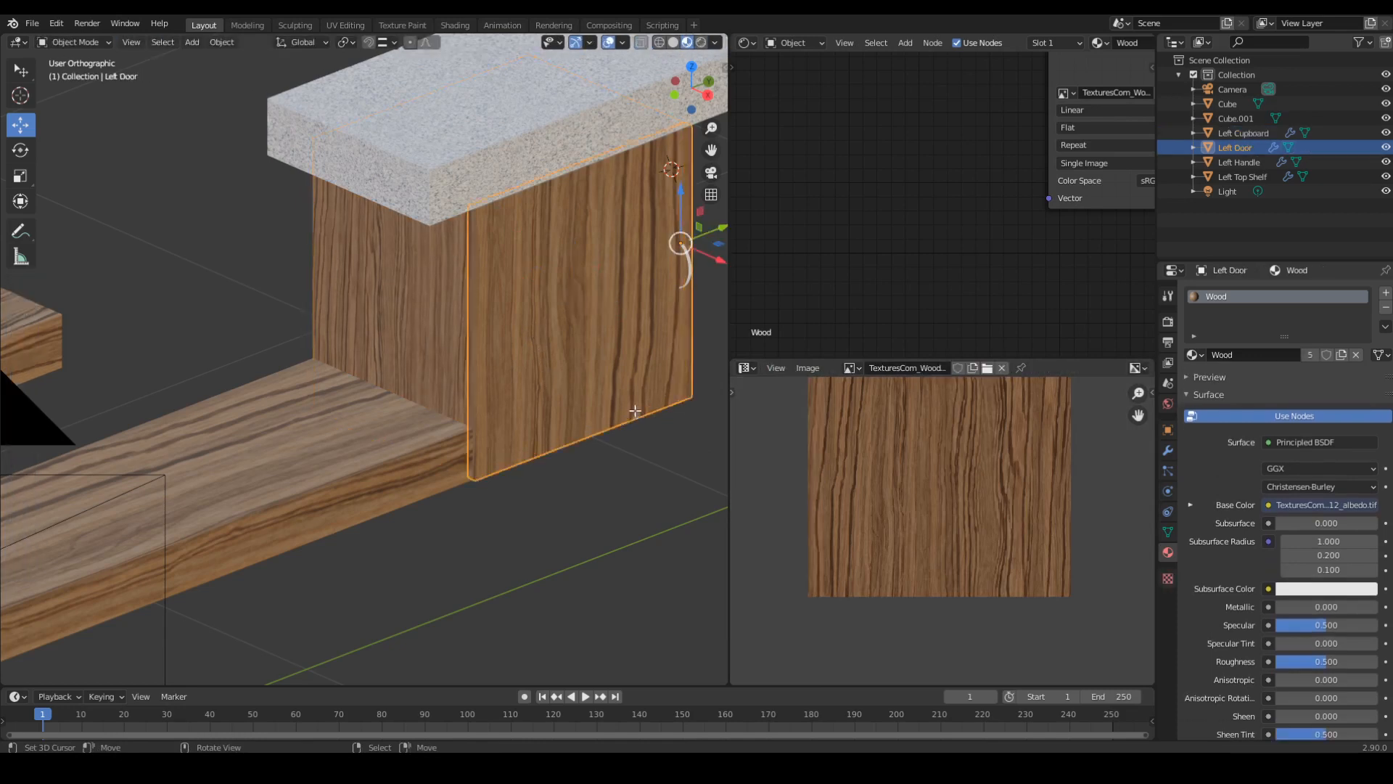
pyautogui.press('Tab')
pyautogui.press('s')
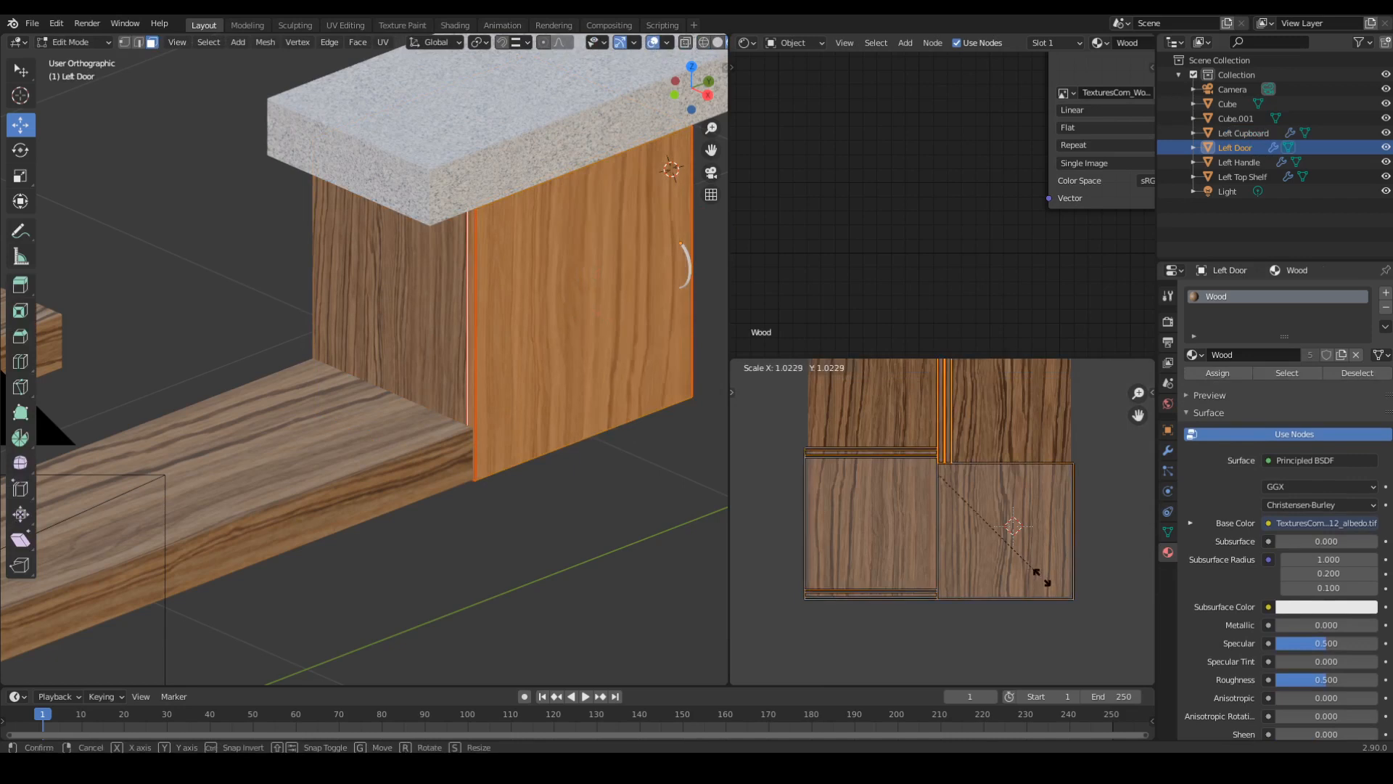
pyautogui.click(1110, 644)
pyautogui.press('s')
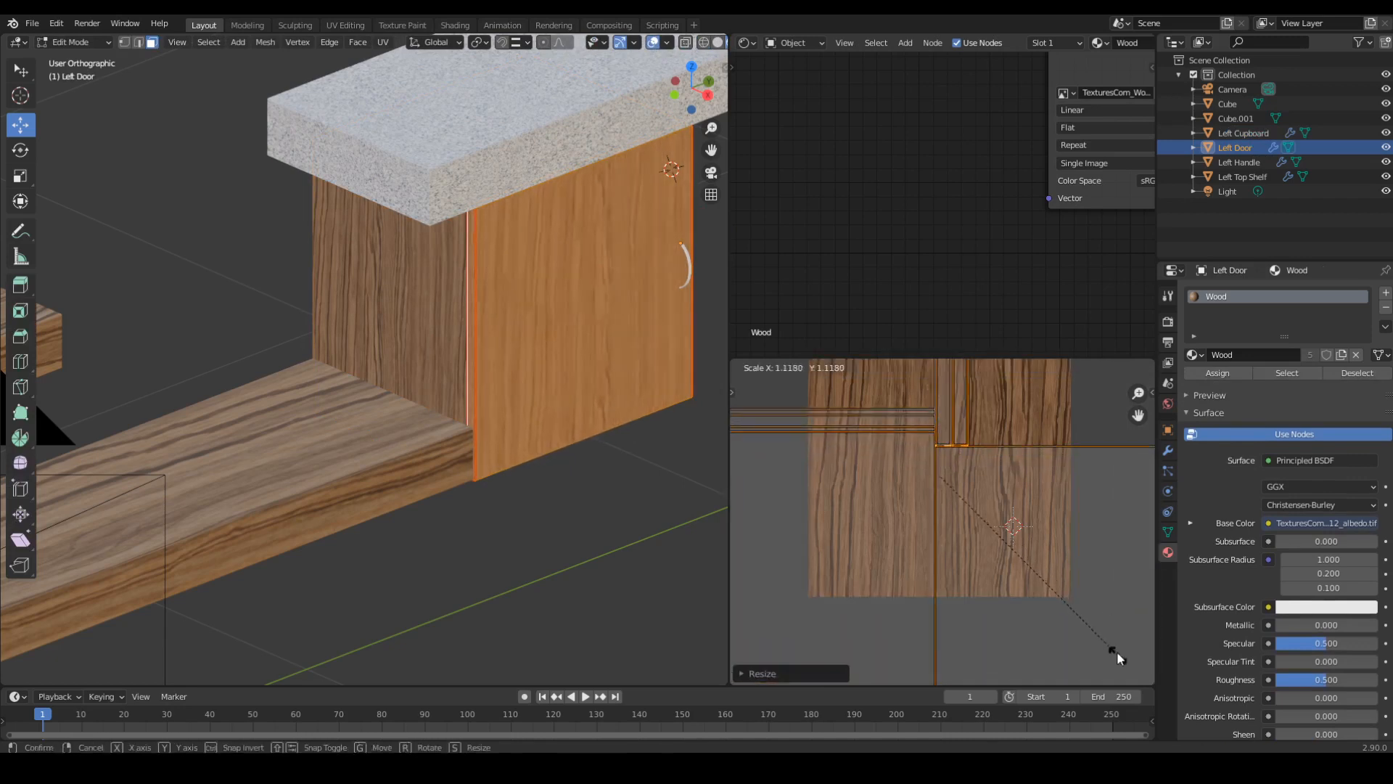
pyautogui.click(1120, 656)
pyautogui.scroll(-2, 412, 484)
pyautogui.press('Tab')
# Scale up all of the long low shelf's UV islands to make its wood grain finer.
pyautogui.rightClick(385, 451)
pyautogui.press('Tab')
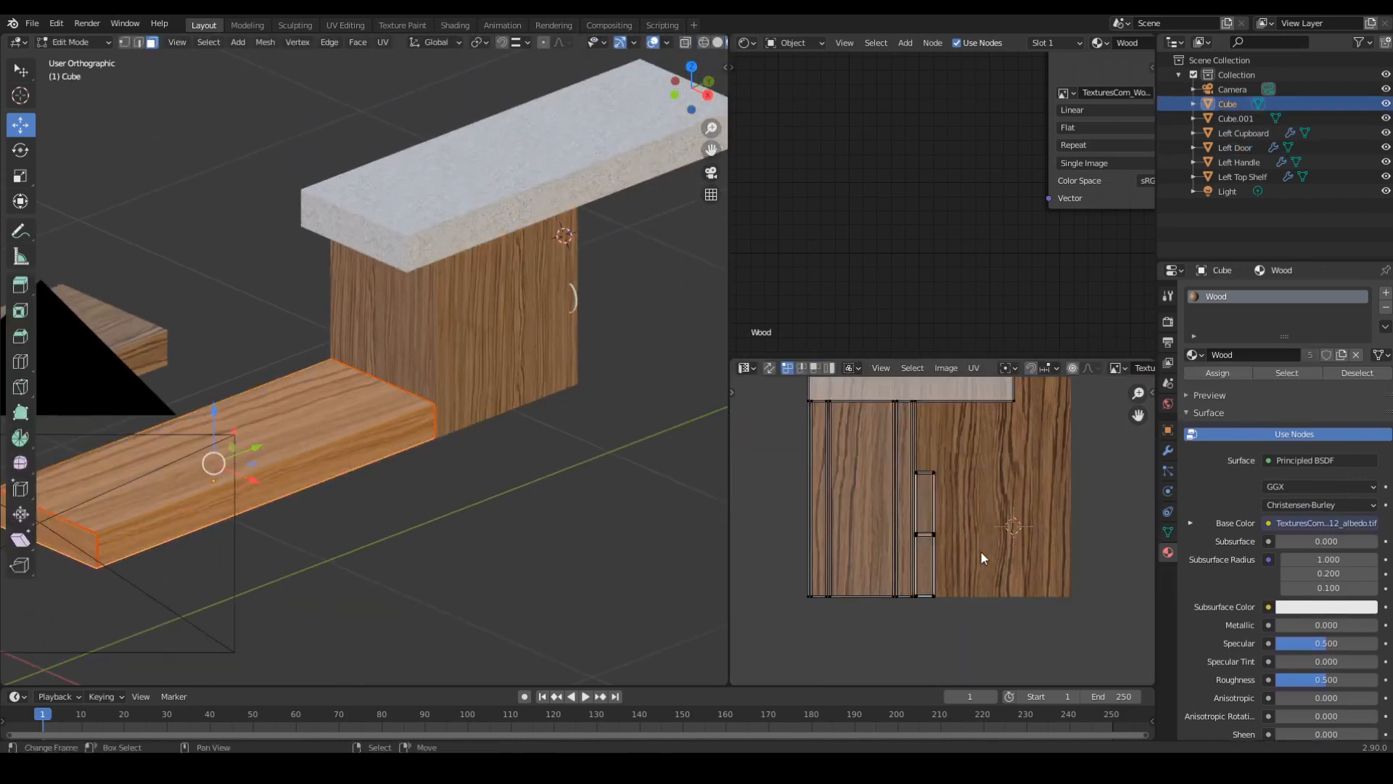
pyautogui.press('a')
pyautogui.press('s')
pyautogui.click(1072, 638)
pyautogui.moveTo(406, 443); pyautogui.dragTo(414, 482, button='middle')
pyautogui.press('Tab')
# Compare the wood grain of the left top shelf with that of the long low shelf.
pyautogui.rightClick(101, 268)
pyautogui.press('Tab')
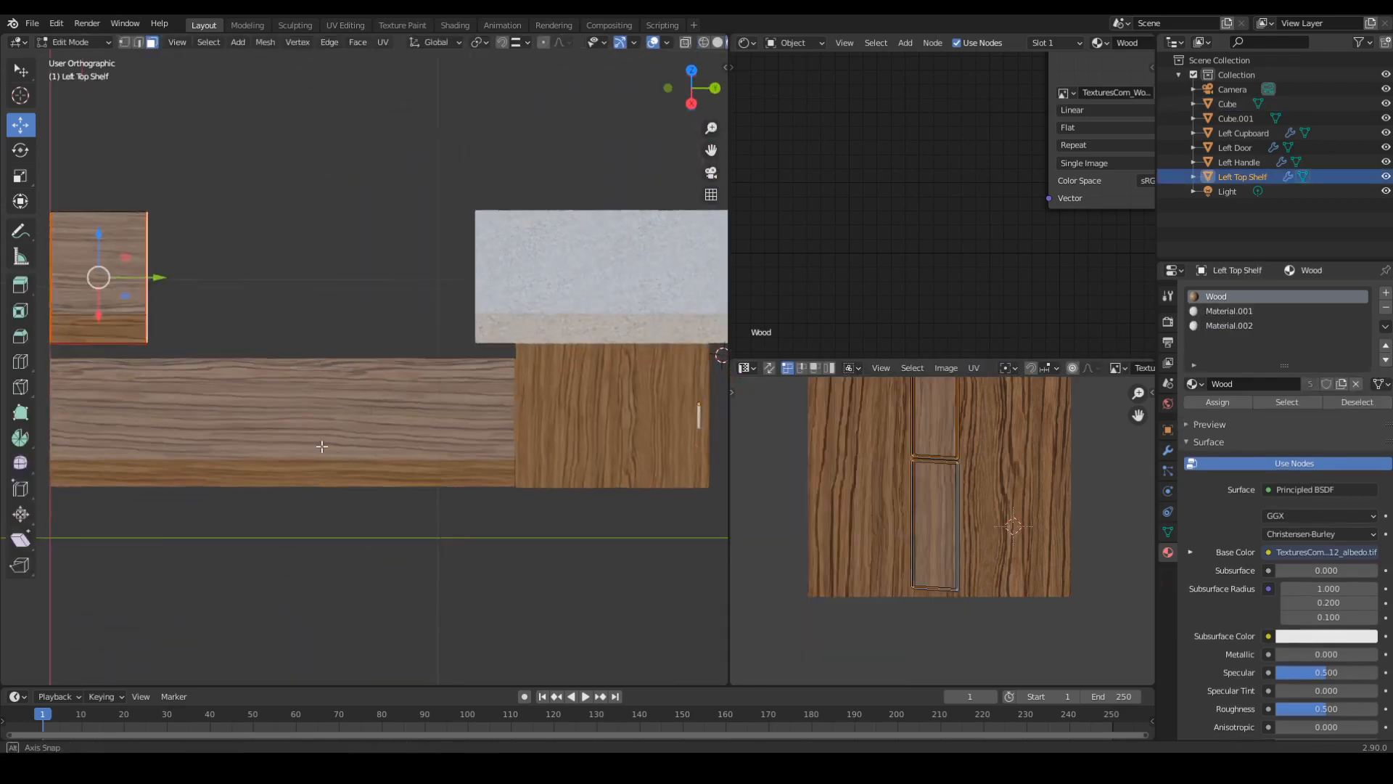
pyautogui.moveTo(320, 465); pyautogui.dragTo(424, 399, button='middle')
pyautogui.press('Tab')
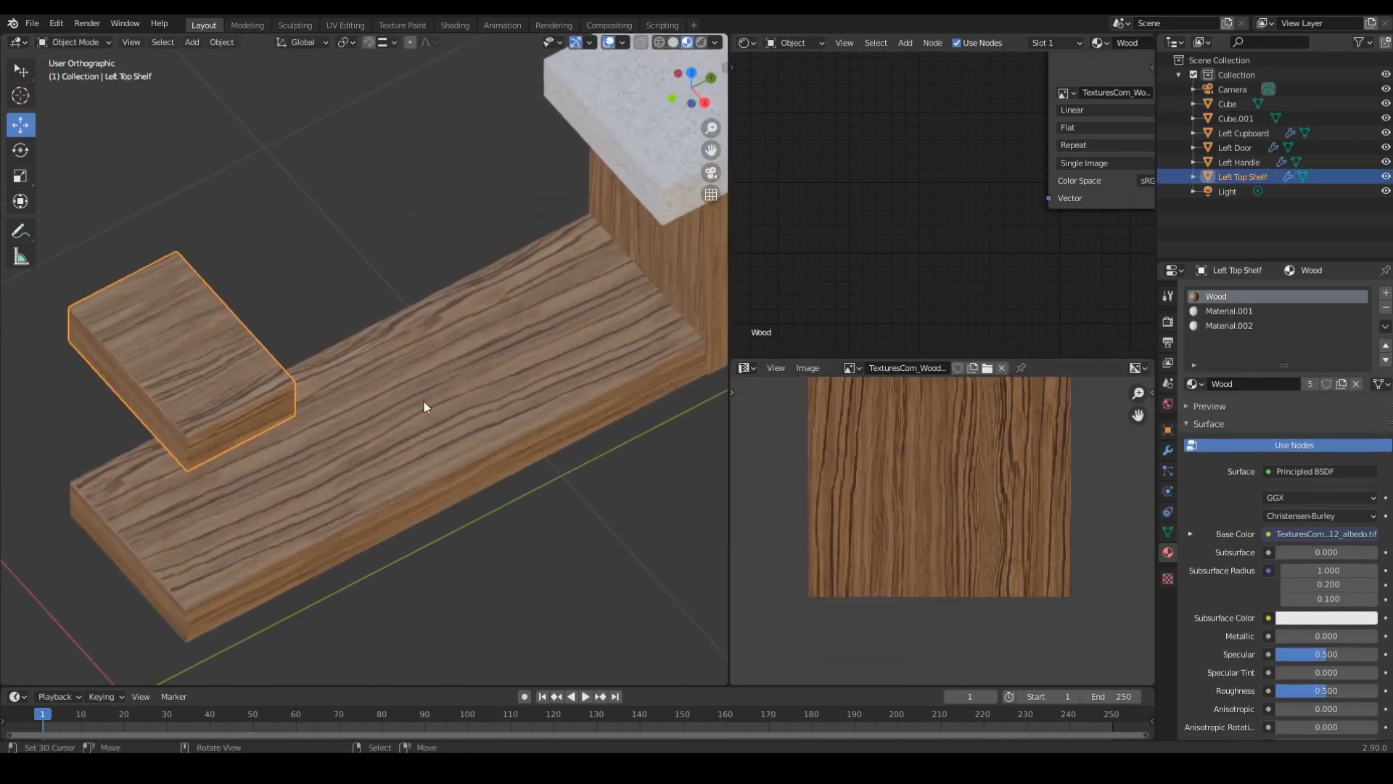
pyautogui.scroll(3, 424, 399)
pyautogui.press('Tab')
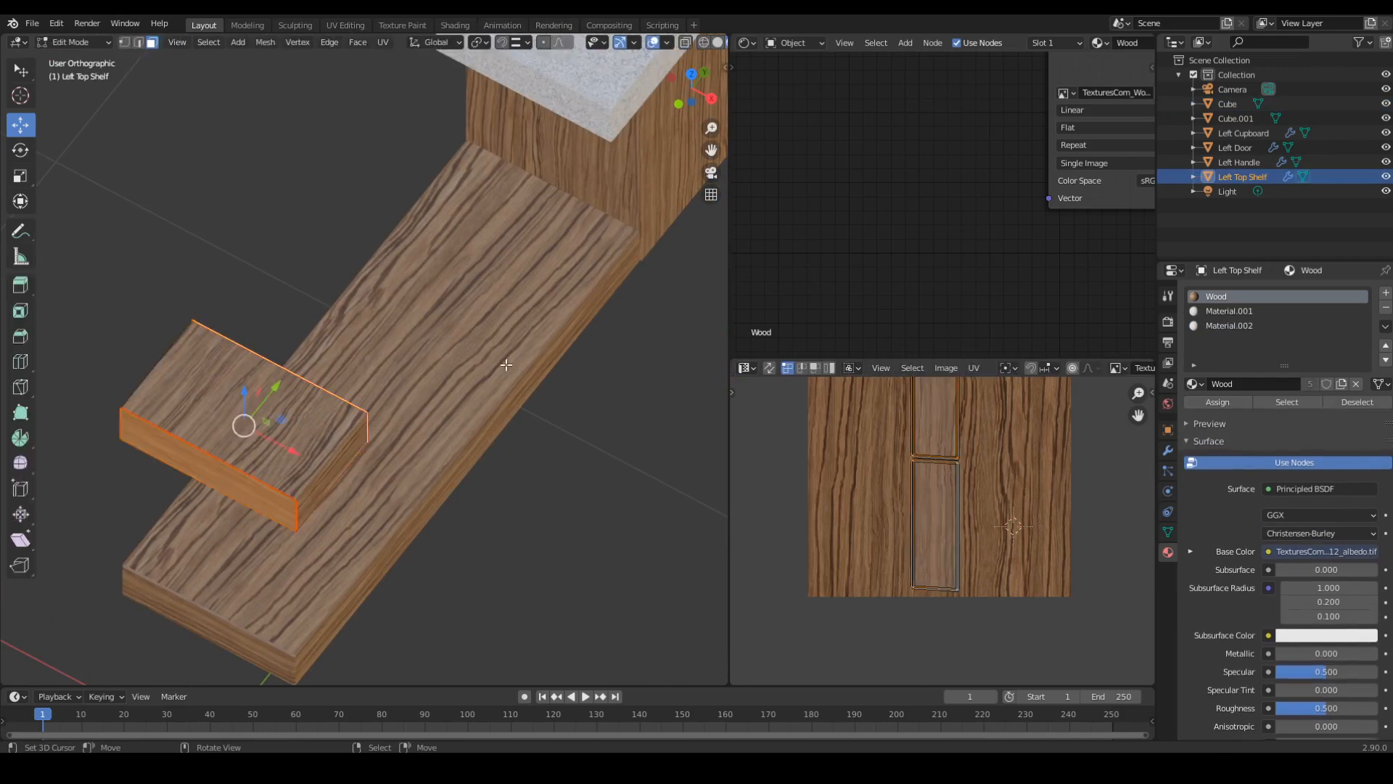
pyautogui.press('Tab')
# Enlarge the long low shelf's UV islands further and check the grain in top view.
pyautogui.rightClick(505, 361)
pyautogui.press('Tab')
pyautogui.press('s')
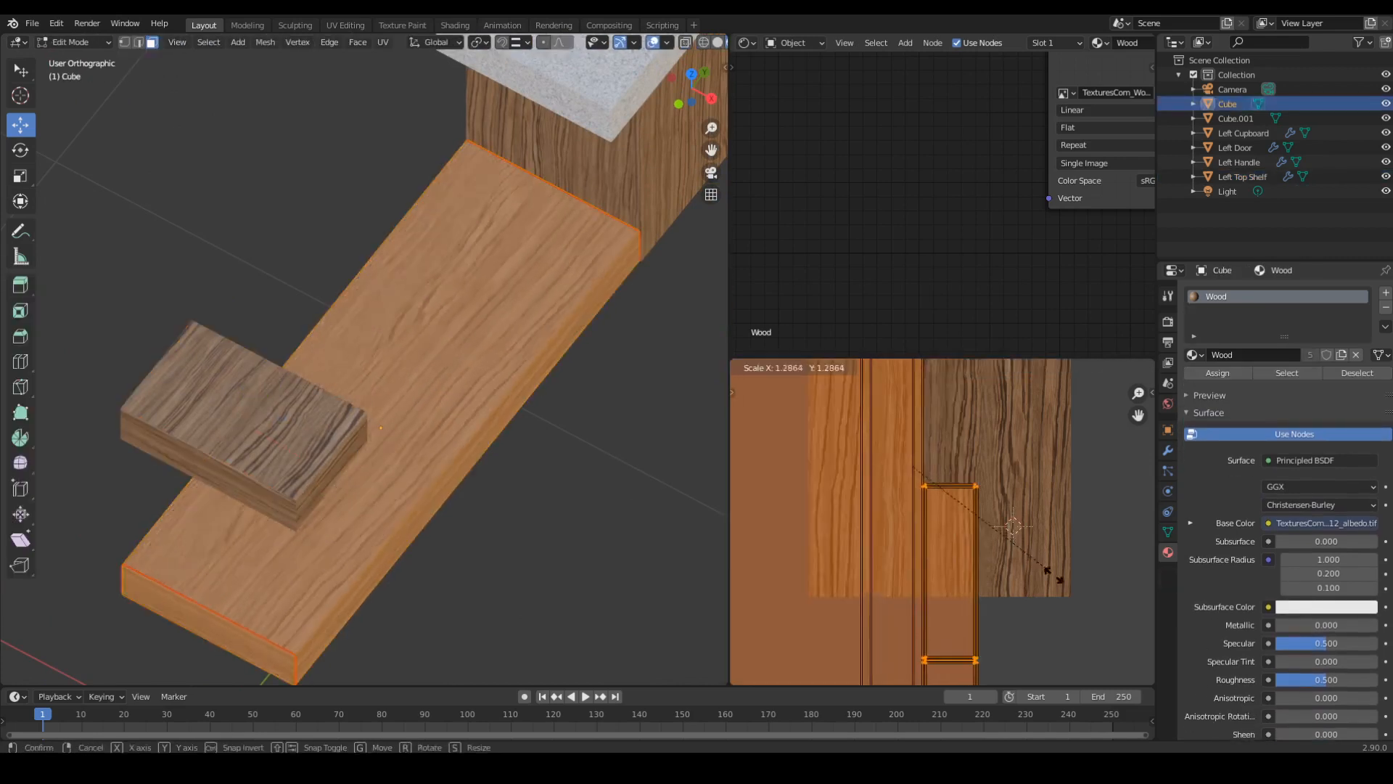
pyautogui.click(1057, 576)
pyautogui.press('KP_7')
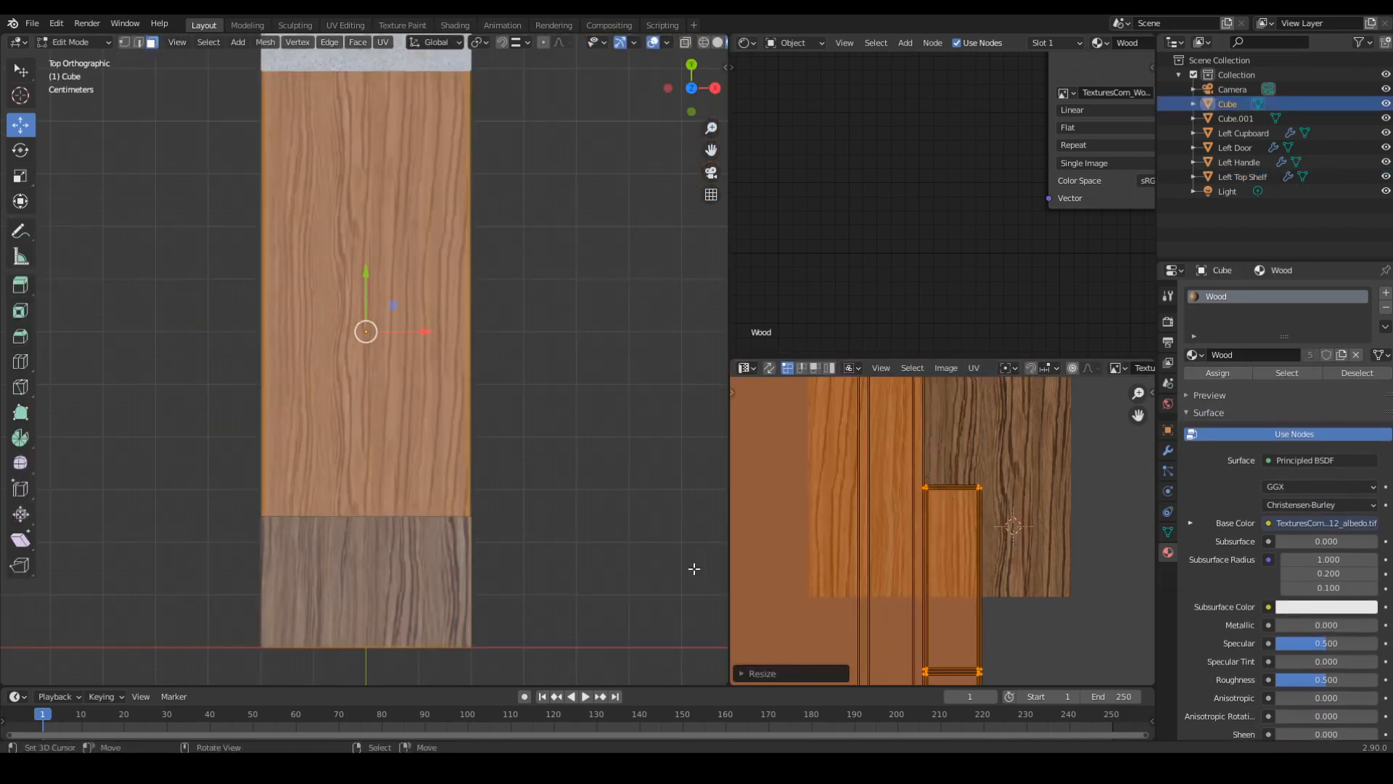
pyautogui.press('Tab')
# Select the left cupboard and add a Mapping node setup feeding the Vector input of the Wood material's image texture.
pyautogui.moveTo(600, 557); pyautogui.dragTo(680, 366, button='middle')
pyautogui.rightClick(599, 364)
pyautogui.press('Tab')
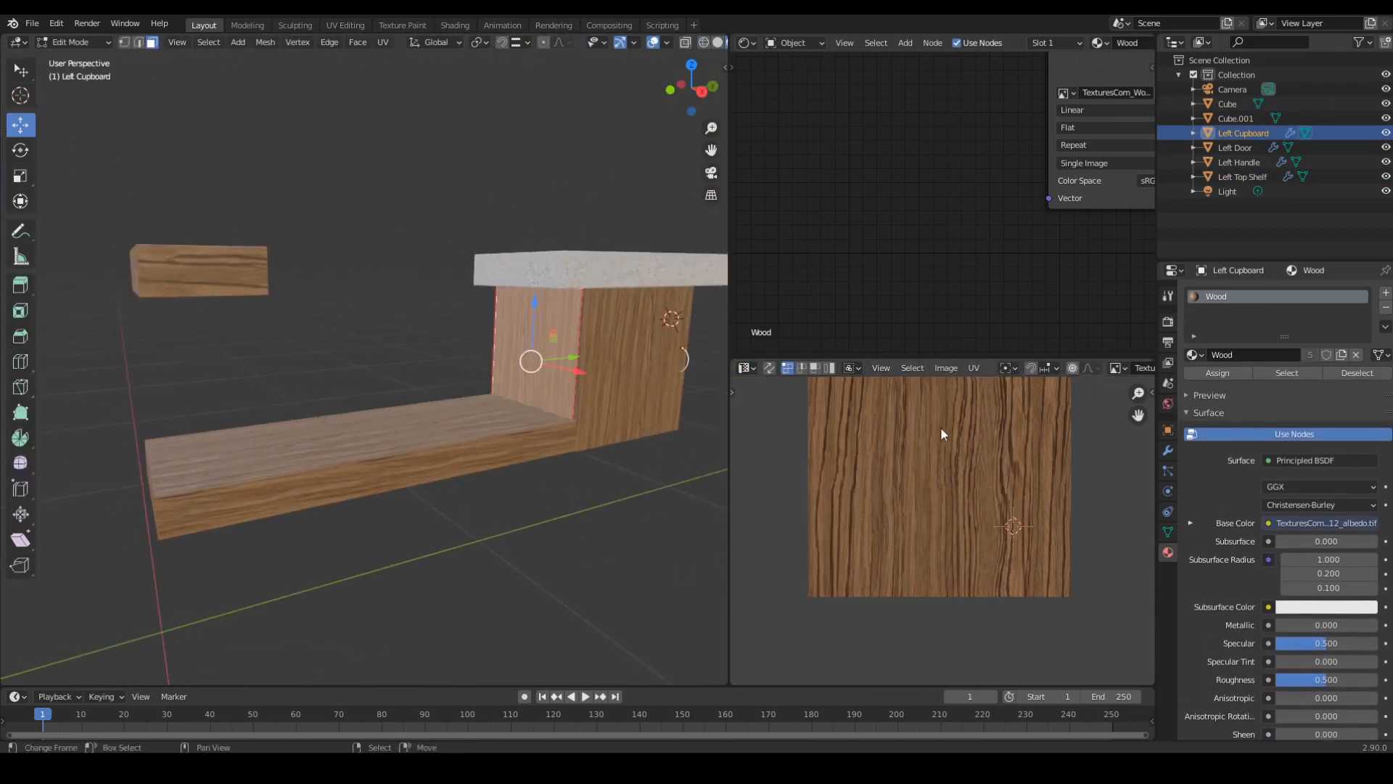
pyautogui.press('Tab')
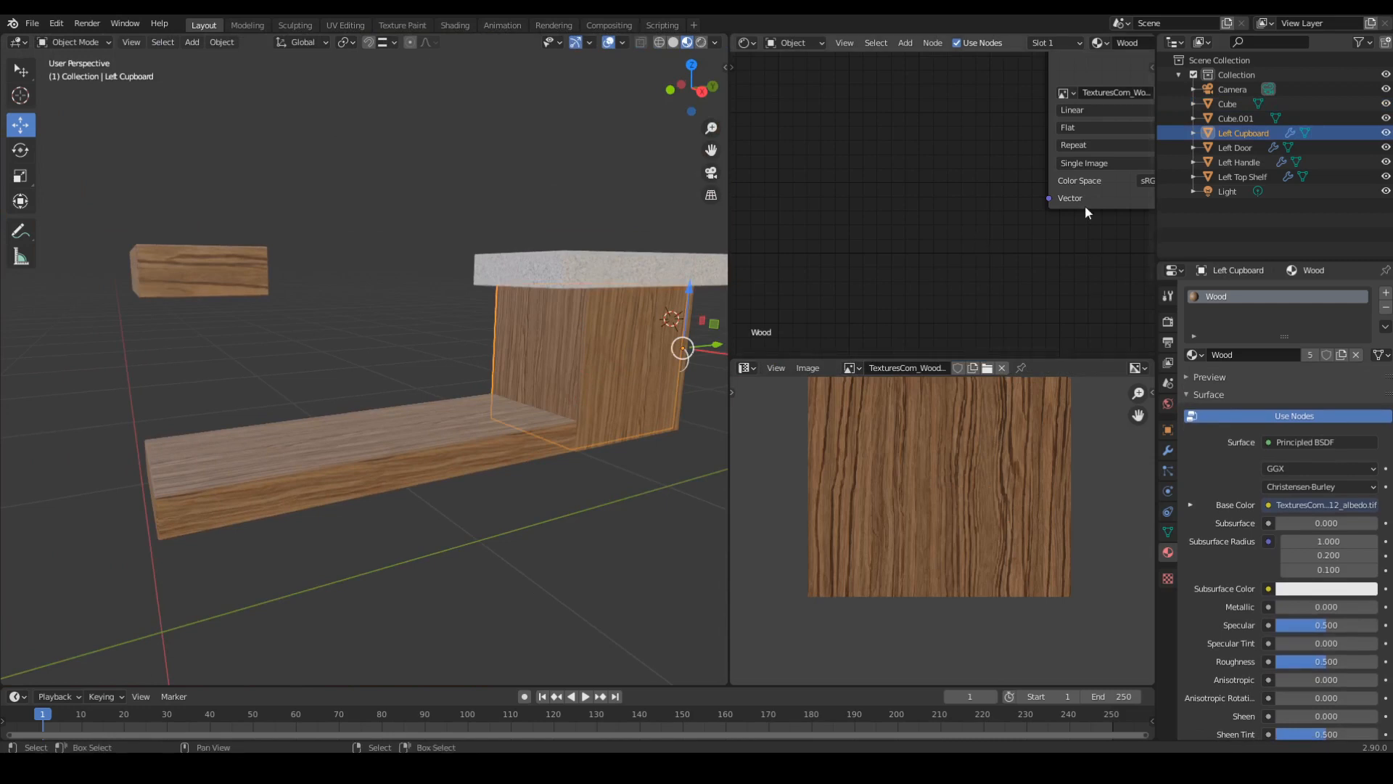
pyautogui.scroll(-4, 1012, 190)
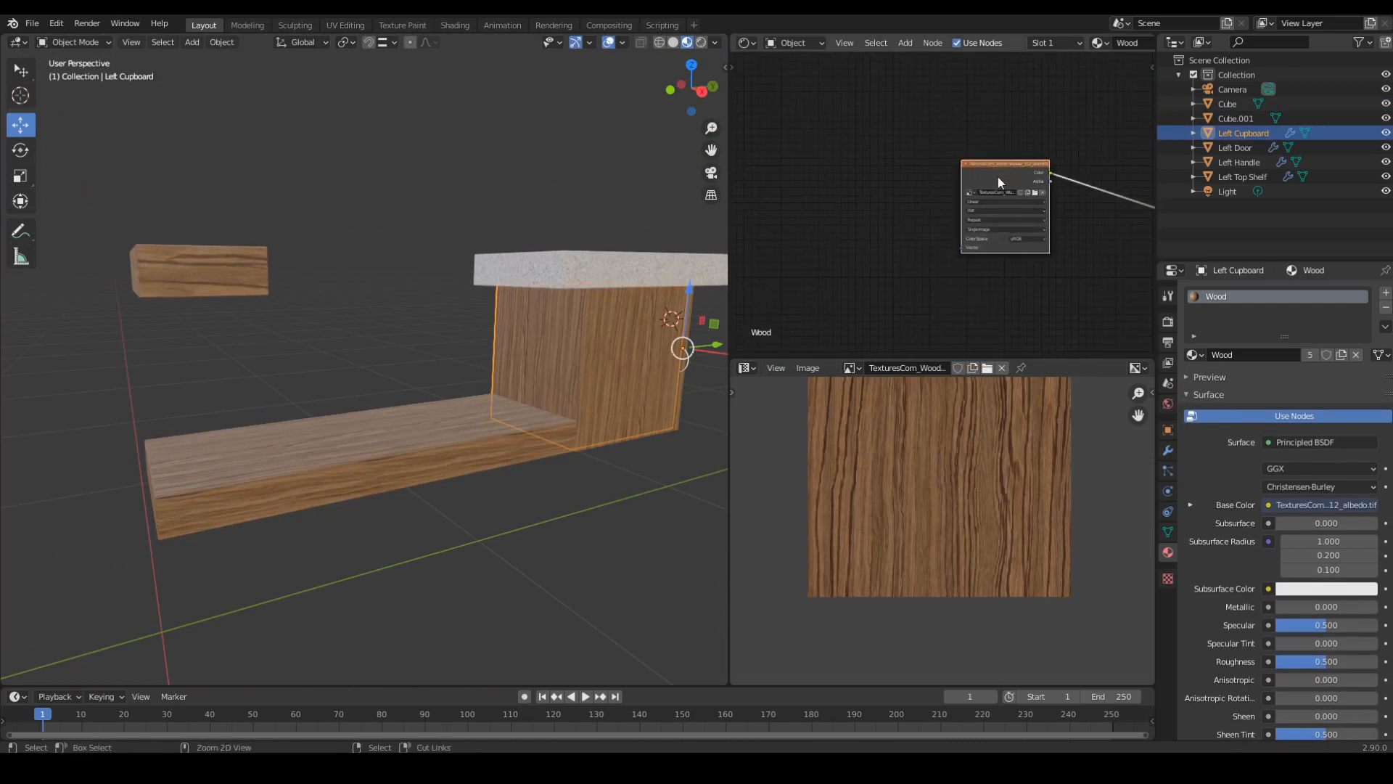
pyautogui.hotkey('ctrl', 't')
pyautogui.keyDown('ctrl'); pyautogui.moveTo(925, 297); pyautogui.dragTo(941, 200, button='middle'); pyautogui.keyUp('ctrl')
pyautogui.moveTo(931, 216); pyautogui.dragTo(932, 77, button='middle')
pyautogui.moveTo(345, 390)
pyautogui.keyDown('ctrl'); pyautogui.mouseDown(button='middle')
pyautogui.moveTo(338, 346)
pyautogui.moveTo(261, 412)
pyautogui.mouseUp(button='middle'); pyautogui.keyUp('ctrl')
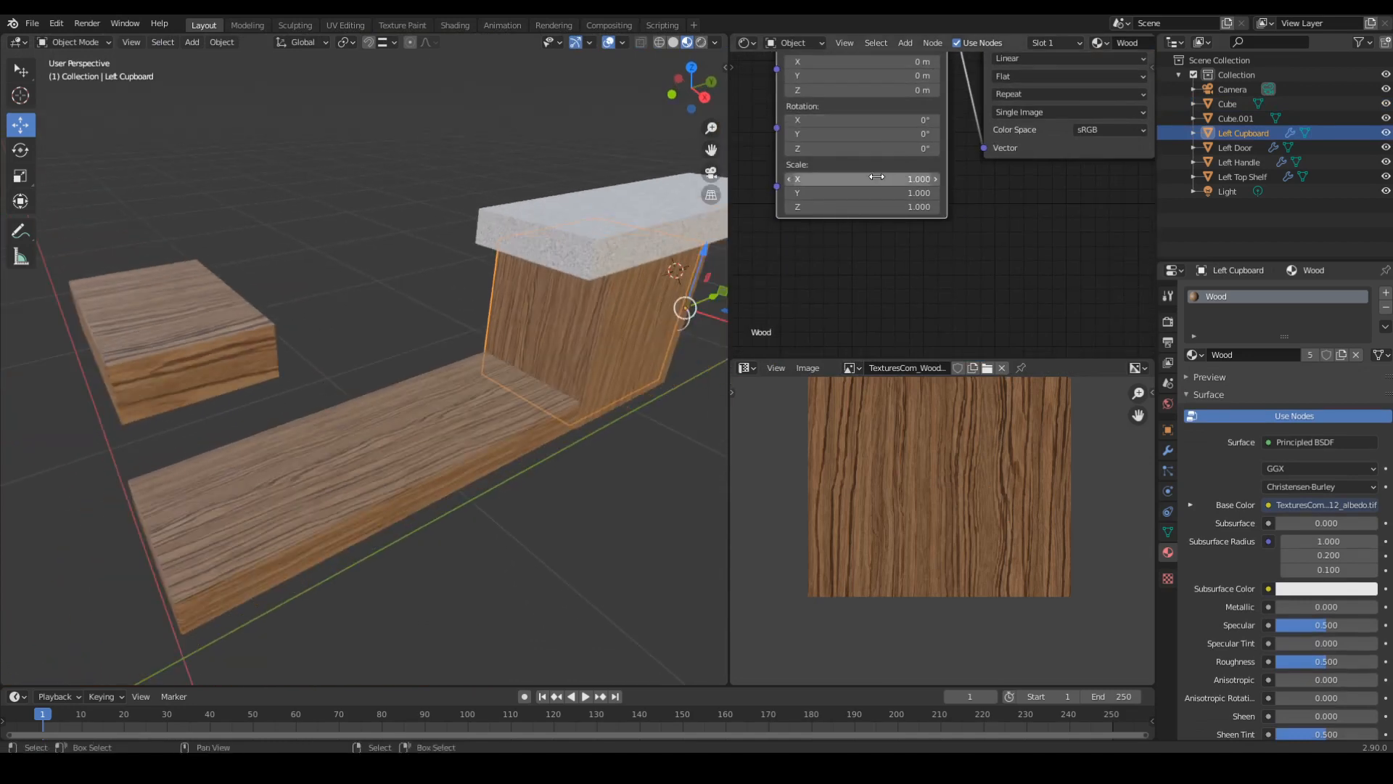
# Set the Wood material's Mapping node scale to 2 on X, Y and Z.
pyautogui.moveTo(873, 179); pyautogui.dragTo(872, 207)
pyautogui.write('2')
pyautogui.press('Return')
# Select the left top shelf, edit all its faces and reveal any hidden UVs.
pyautogui.moveTo(573, 551); pyautogui.dragTo(275, 363, button='middle')
pyautogui.click(273, 355)
pyautogui.press('Tab')
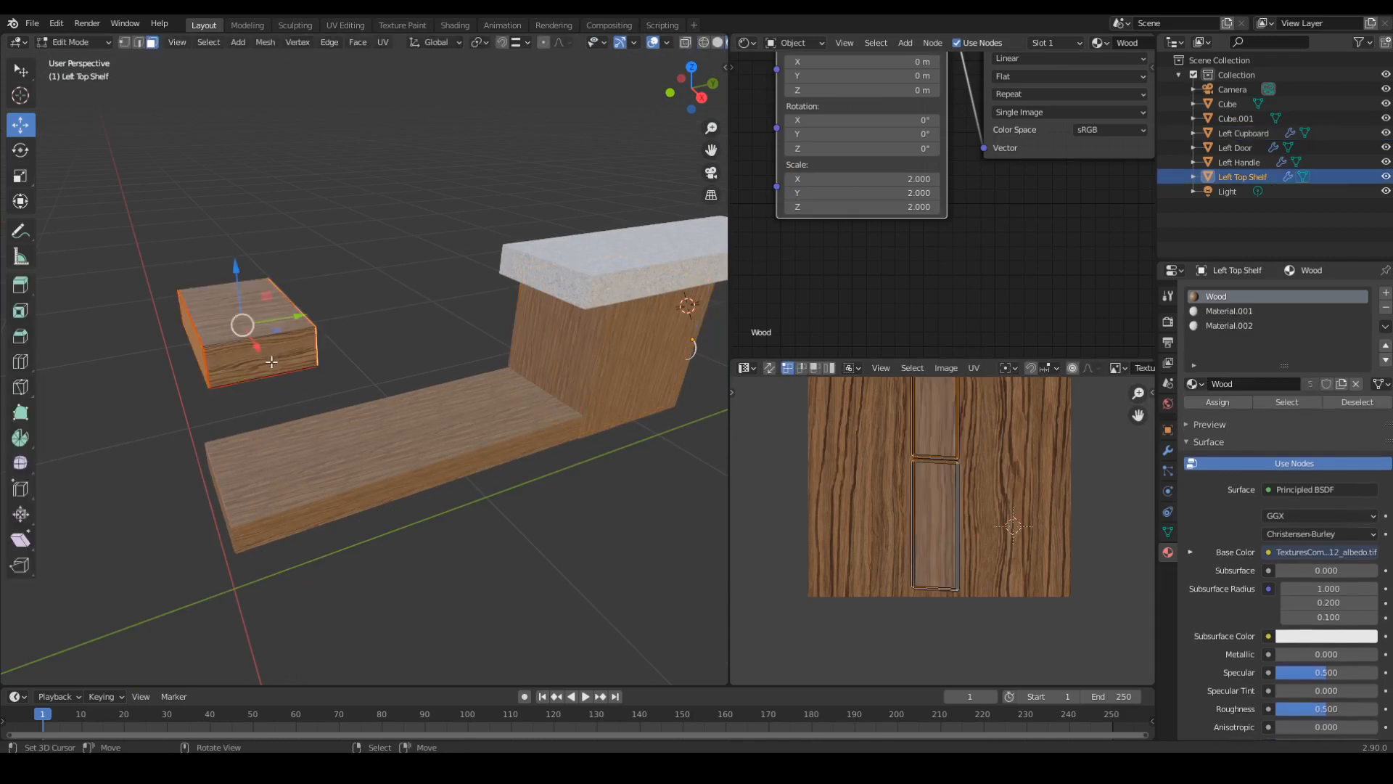
pyautogui.press('a')
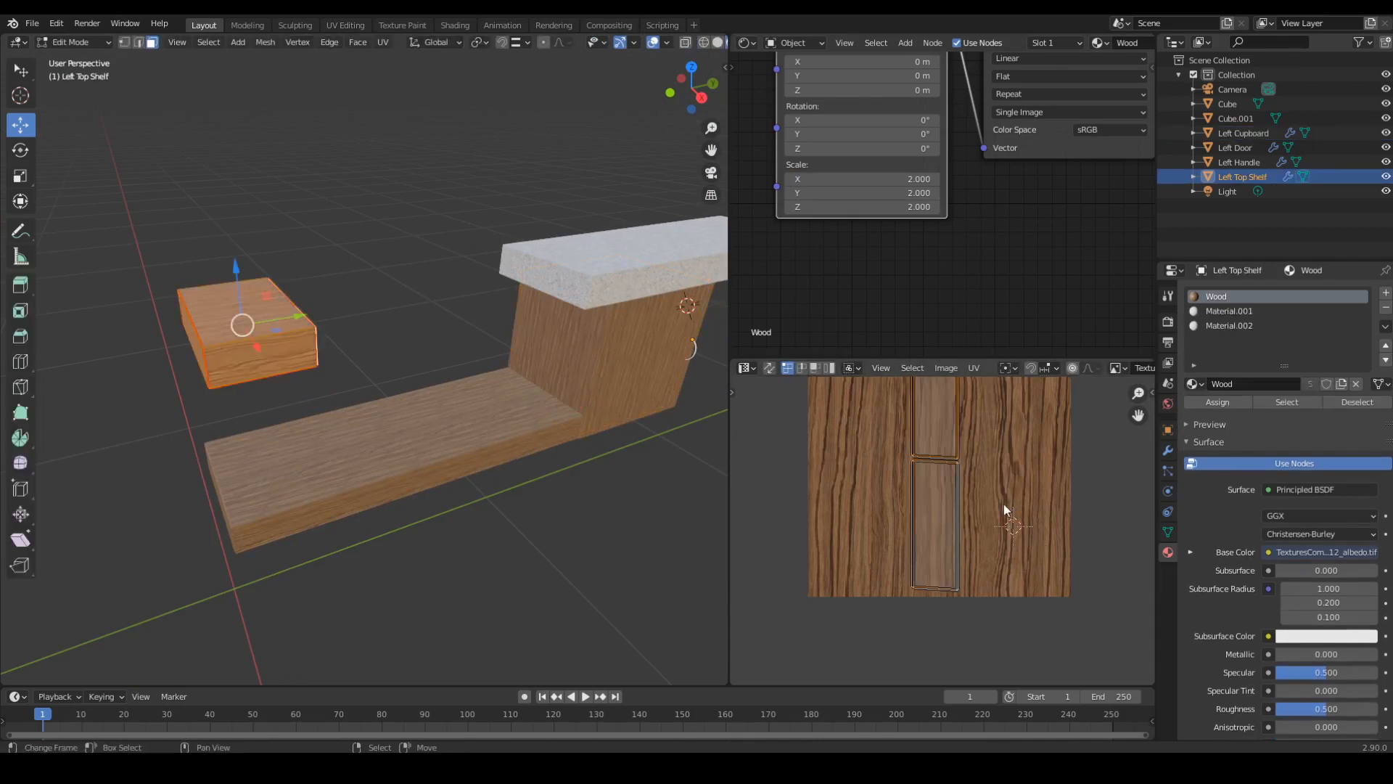
pyautogui.scroll(-3, 955, 434)
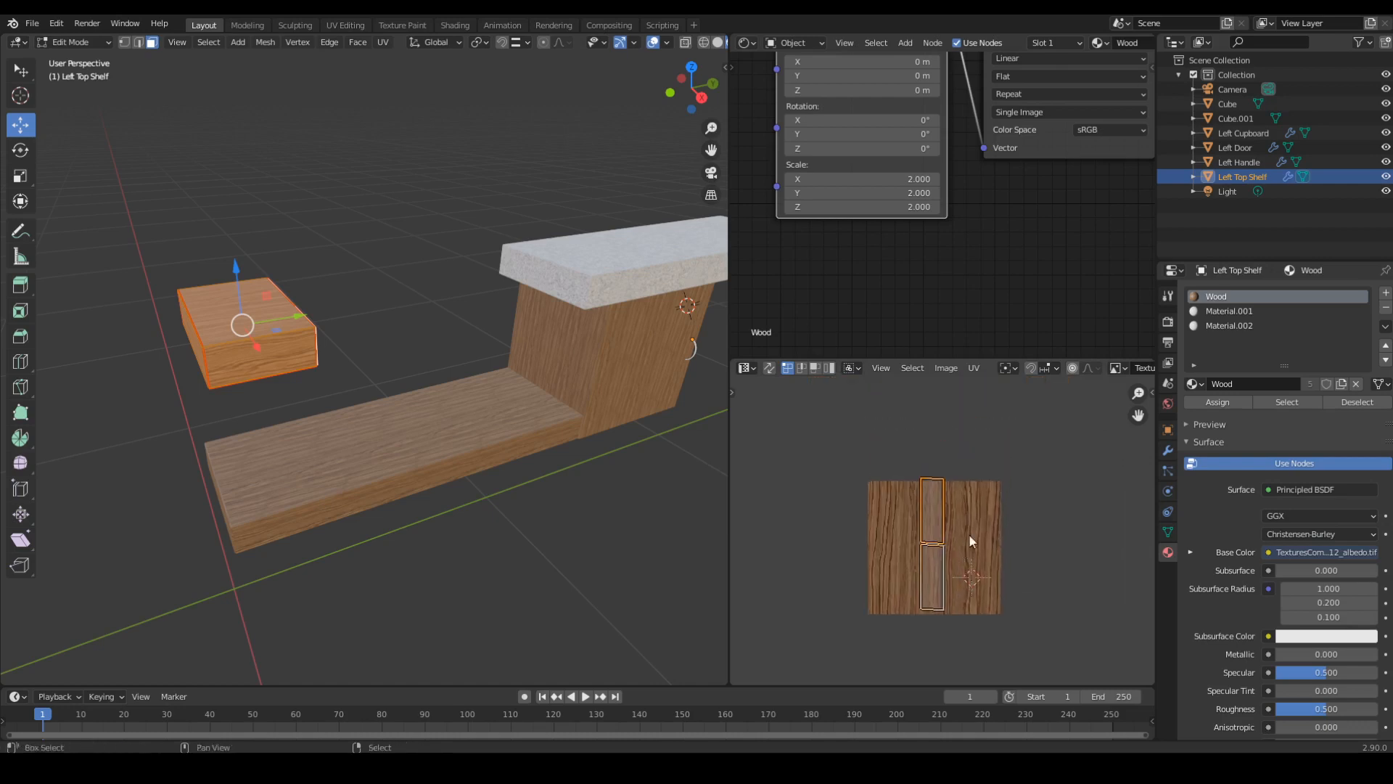
pyautogui.moveTo(305, 392)
pyautogui.mouseDown(button='middle')
pyautogui.moveTo(241, 365)
pyautogui.moveTo(319, 384)
pyautogui.mouseUp(button='middle')
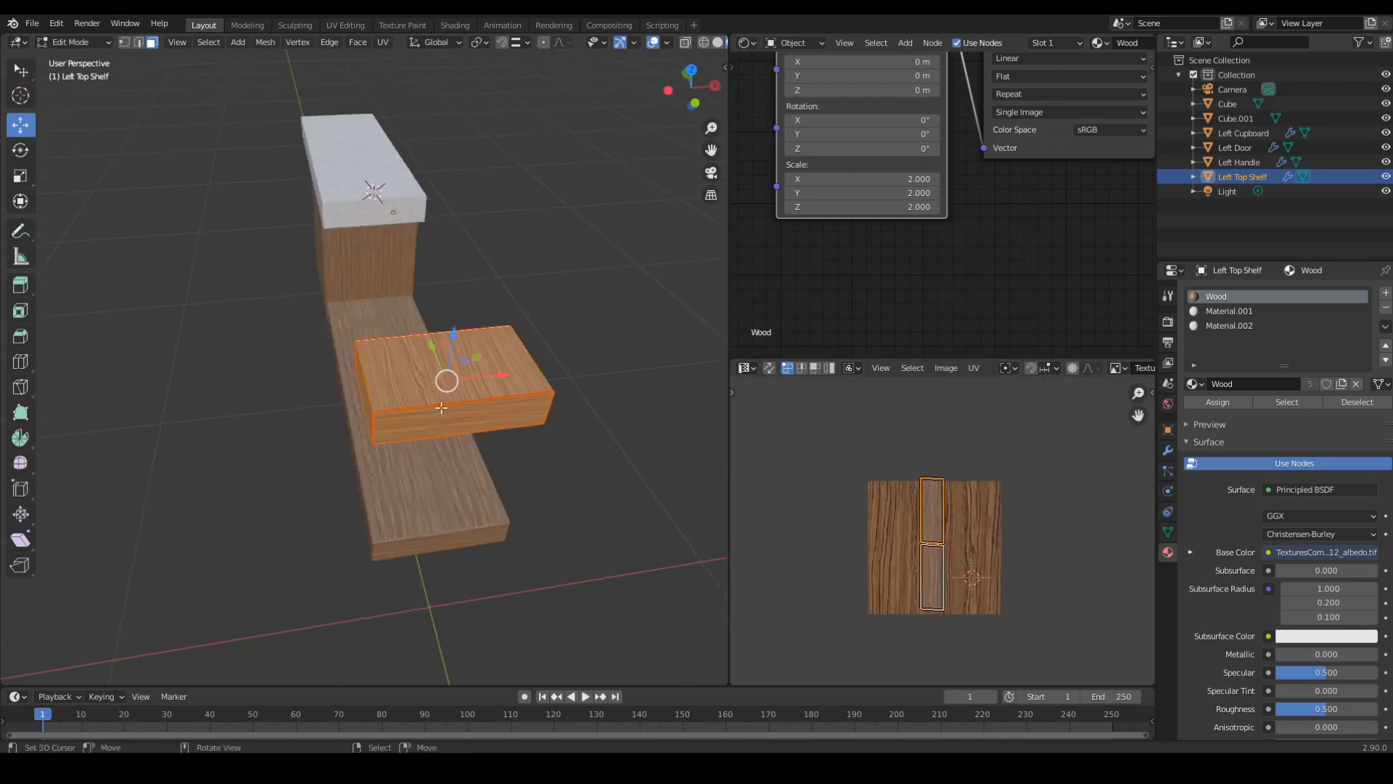
pyautogui.hotkey('alt', 'h')
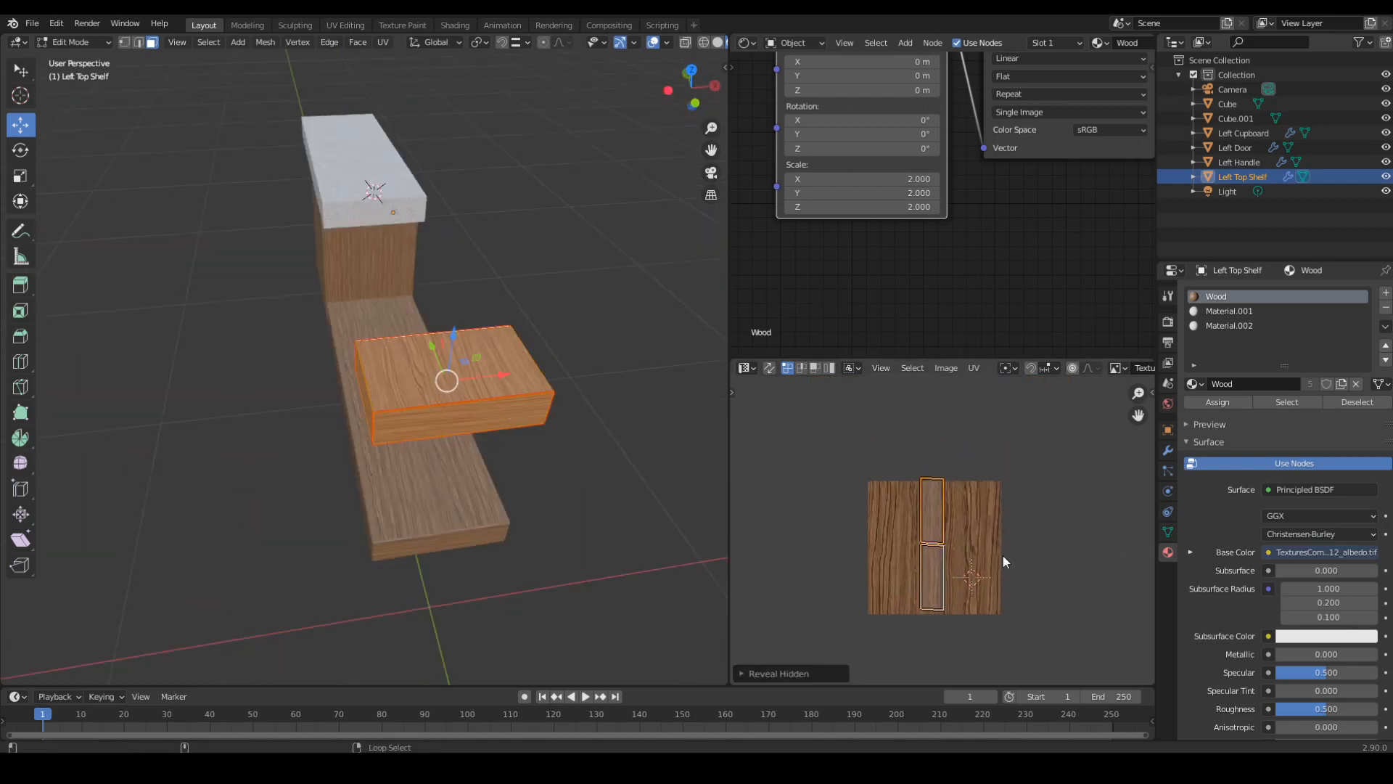
pyautogui.moveTo(1040, 557); pyautogui.dragTo(960, 568, button='middle')
pyautogui.click(757, 674)
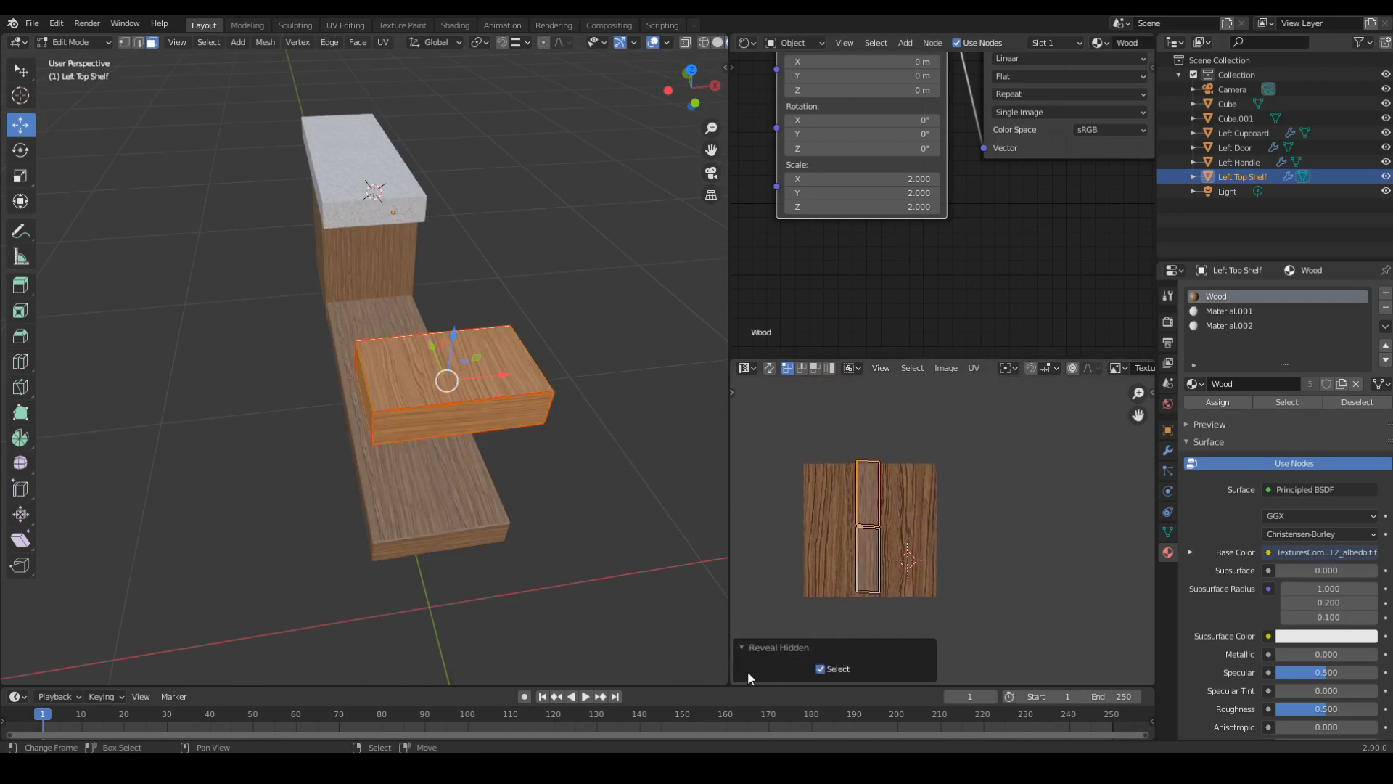
pyautogui.click(743, 652)
# Scale up all of the left top shelf's UV islands to make its wood grain finer.
pyautogui.press('a')
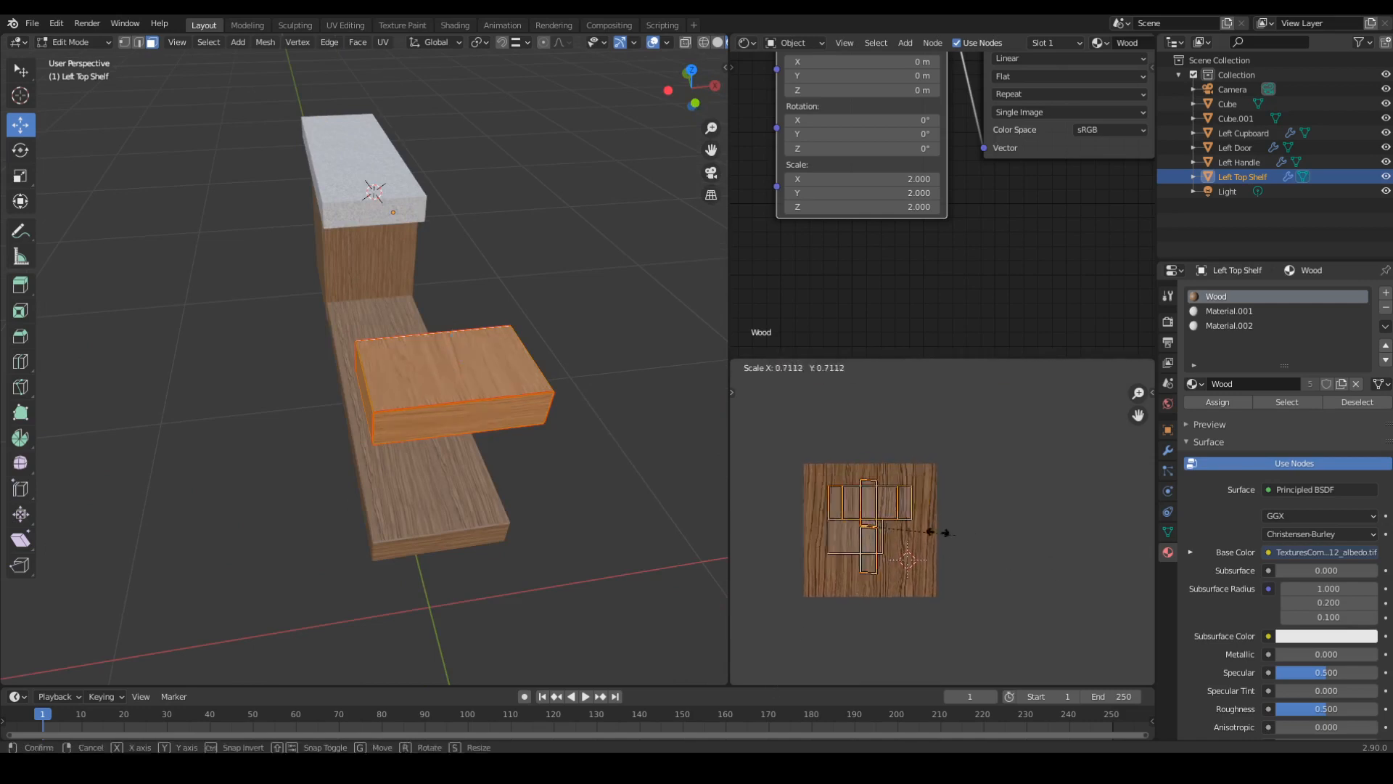
pyautogui.press('s')
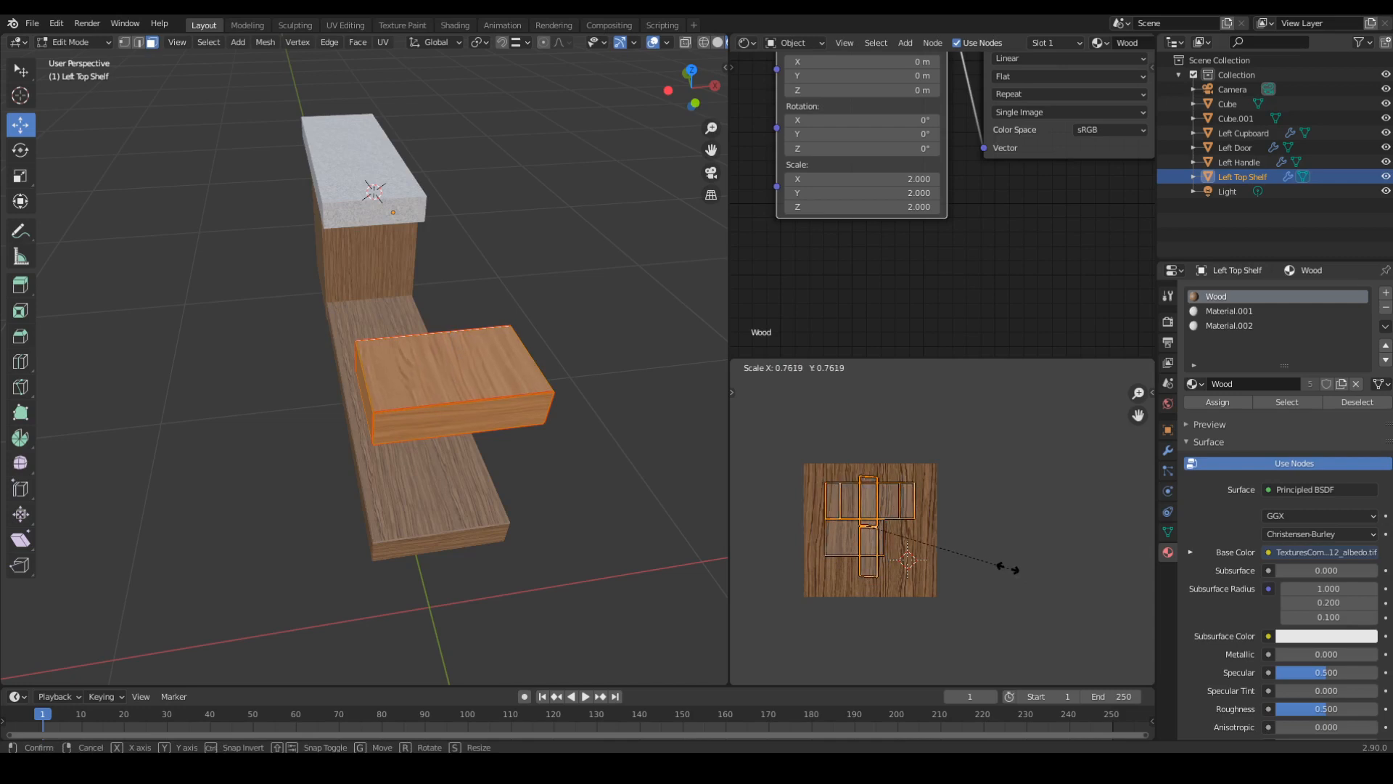
pyautogui.click(1088, 595)
pyautogui.moveTo(554, 415); pyautogui.dragTo(502, 445, button='middle')
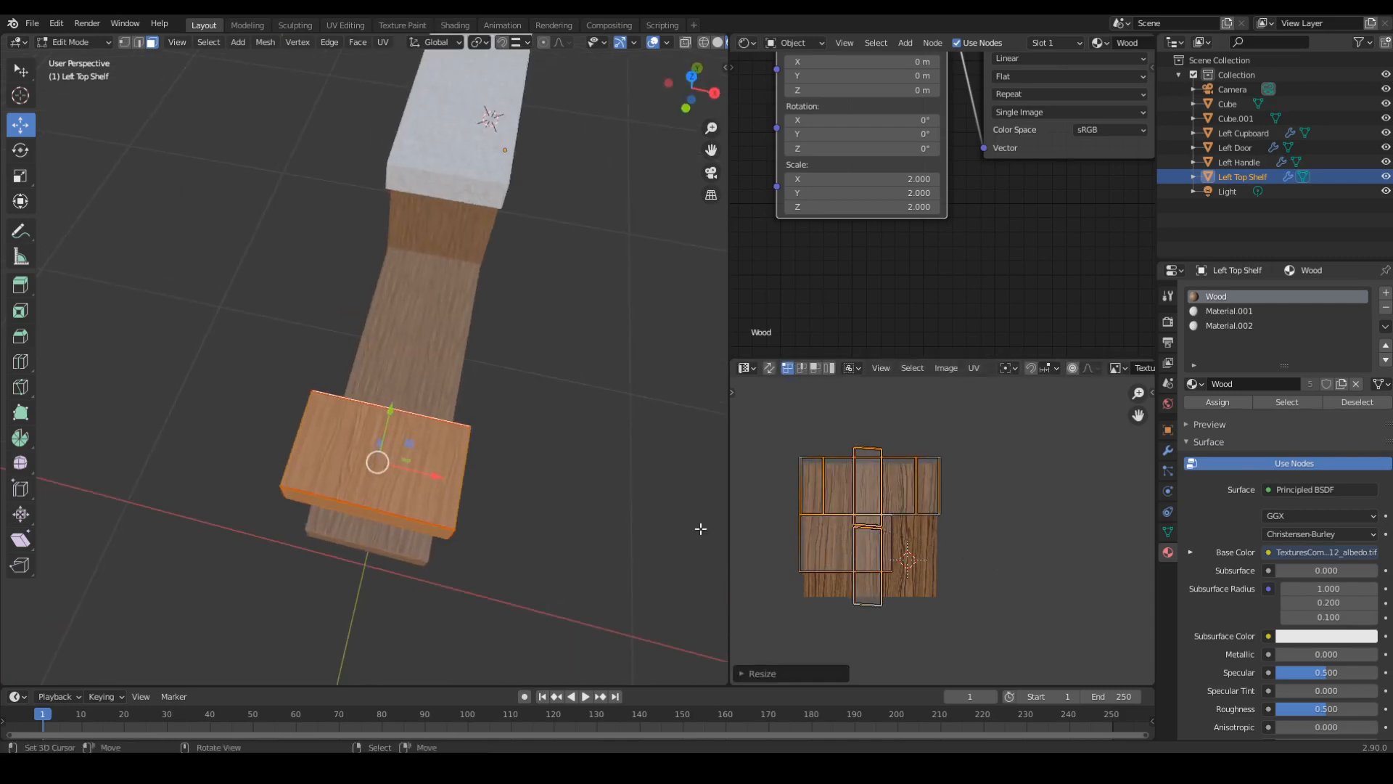
pyautogui.press('s')
pyautogui.click(961, 545)
pyautogui.press('Tab')
# Rotate the underside UVs of the left top shelf, long low shelf and left cupboard by 90° together.
pyautogui.moveTo(618, 506); pyautogui.dragTo(391, 324, button='middle')
pyautogui.press('Tab')
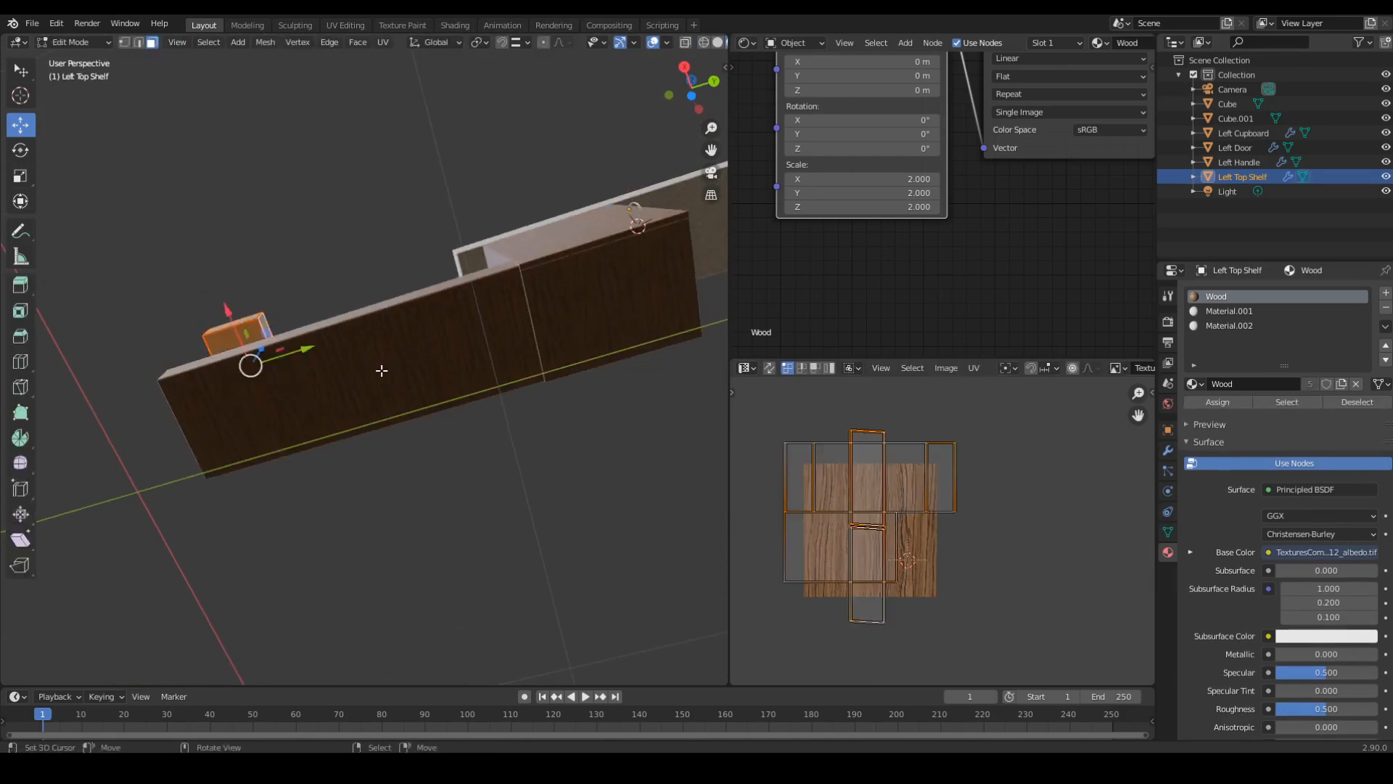
pyautogui.press('`')
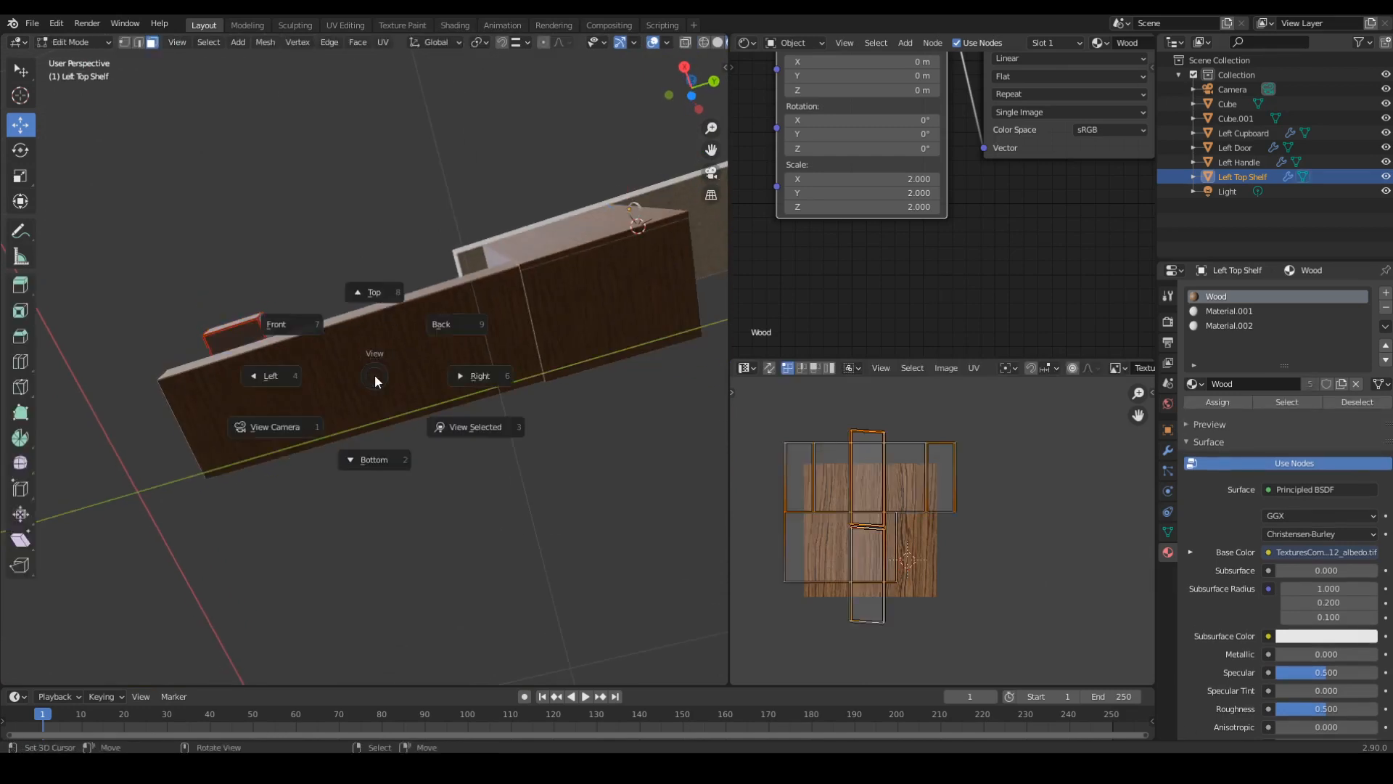
pyautogui.press('Escape')
pyautogui.press('Tab')
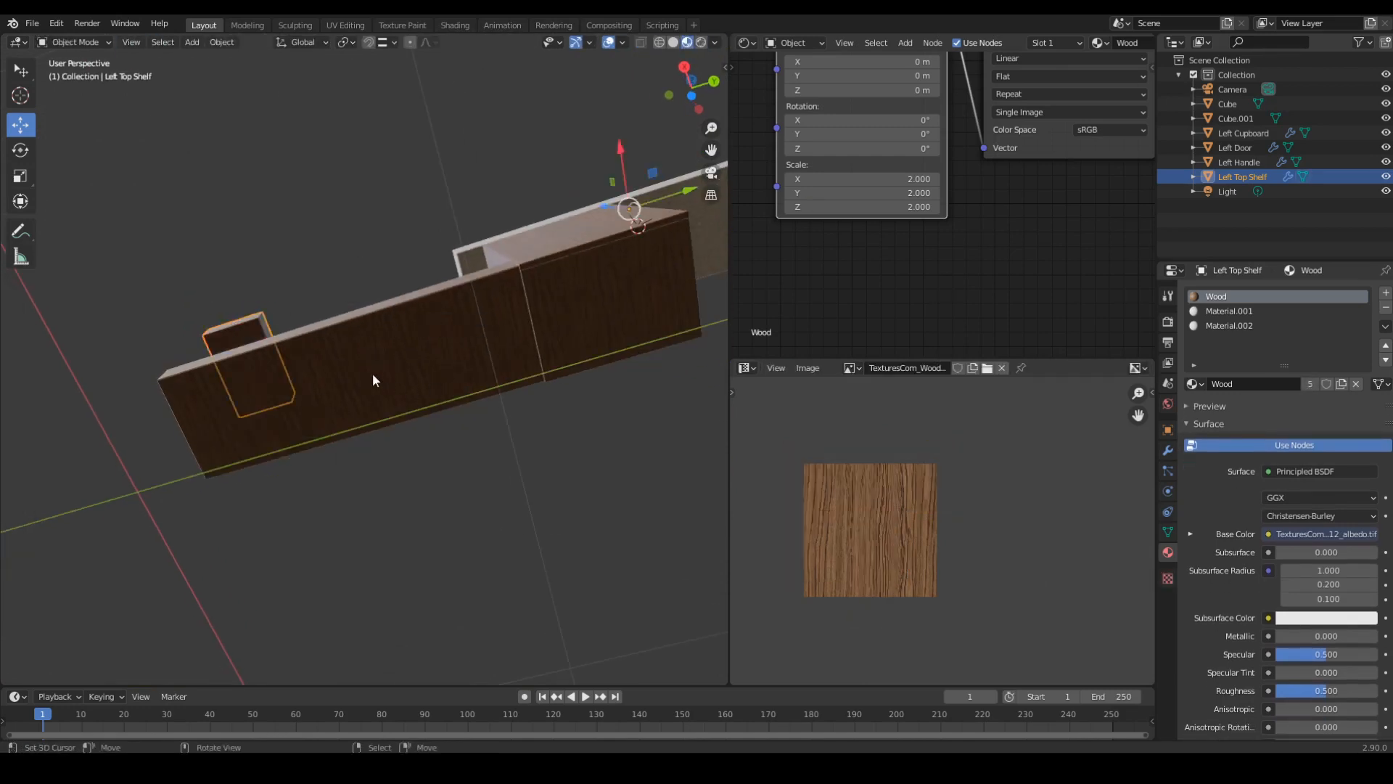
pyautogui.keyDown('shift'); pyautogui.click(605, 316); pyautogui.keyUp('shift')
pyautogui.press('Tab')
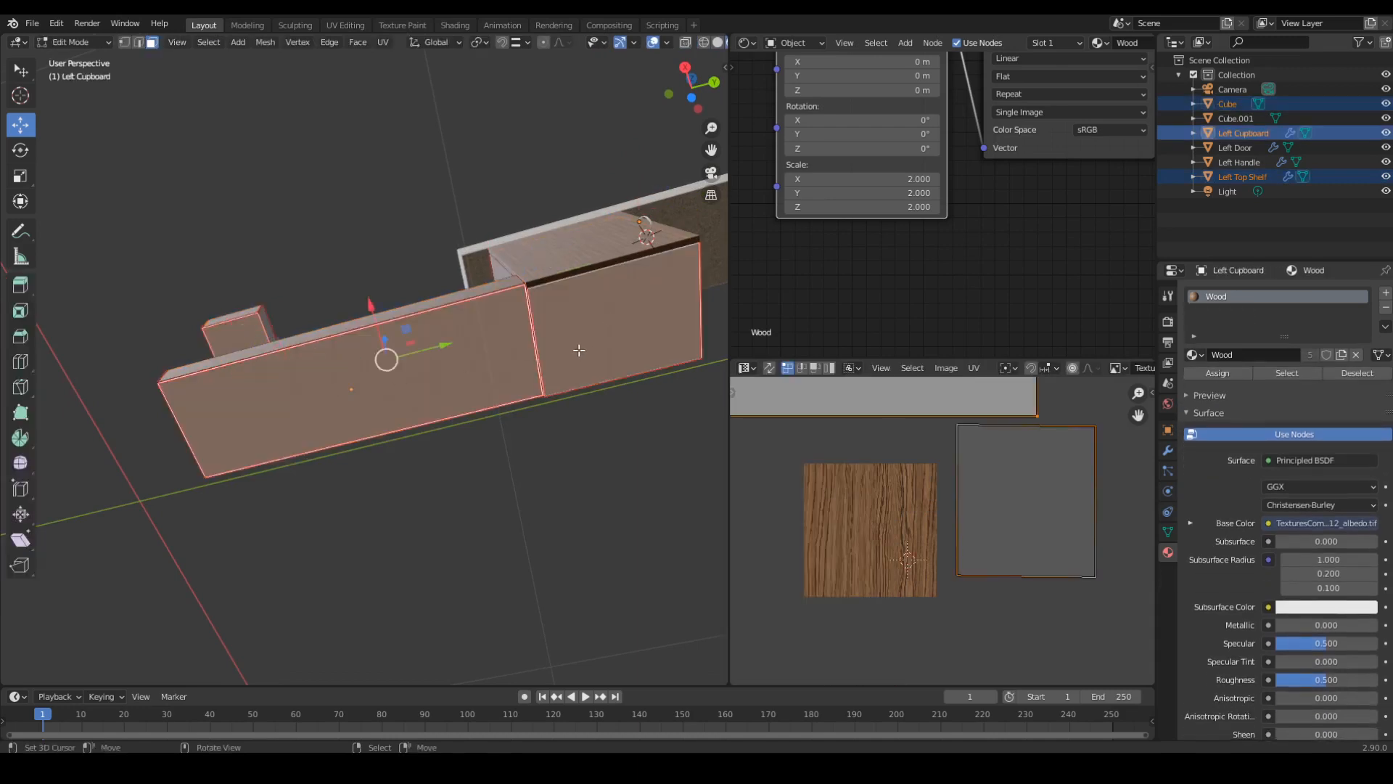
pyautogui.moveTo(987, 513); pyautogui.dragTo(943, 511, button='middle')
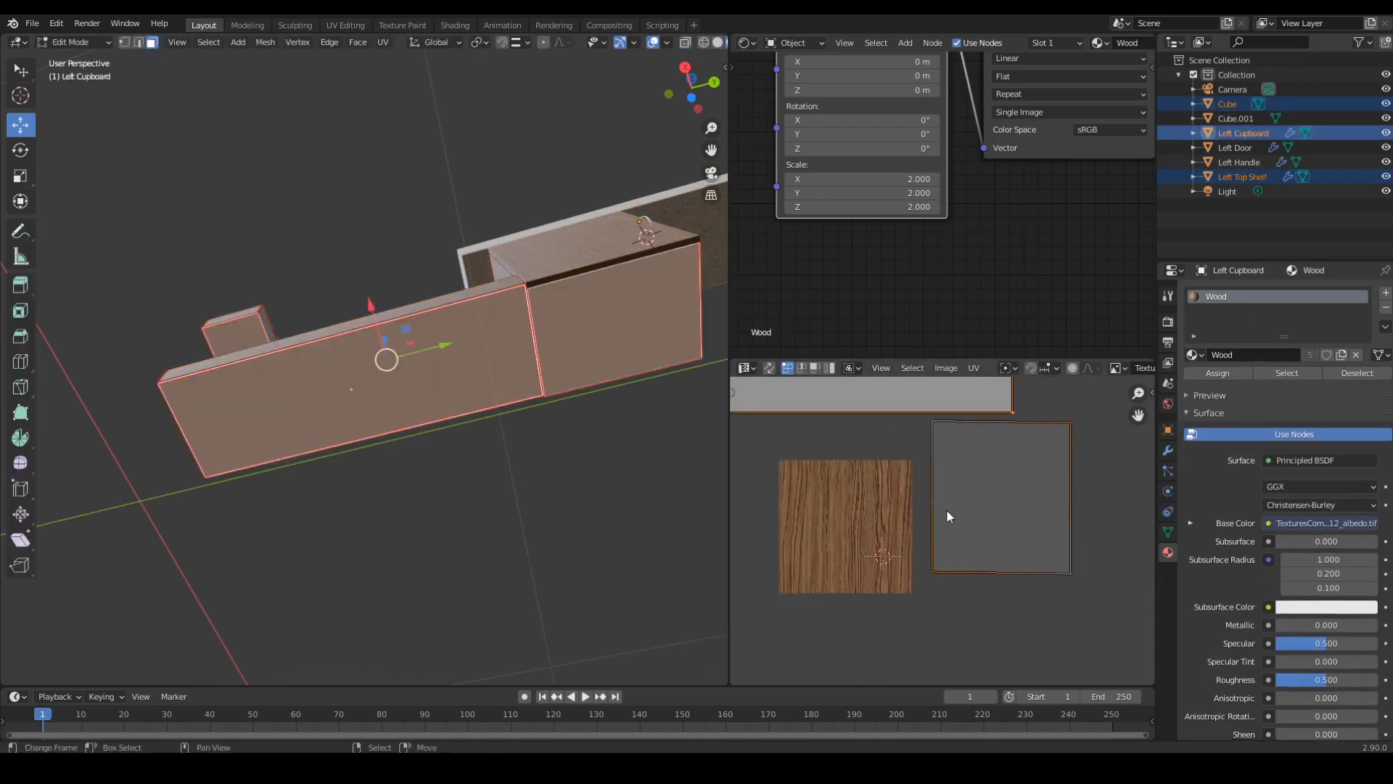
pyautogui.write('r90')
pyautogui.press('Return')
pyautogui.press('Tab')
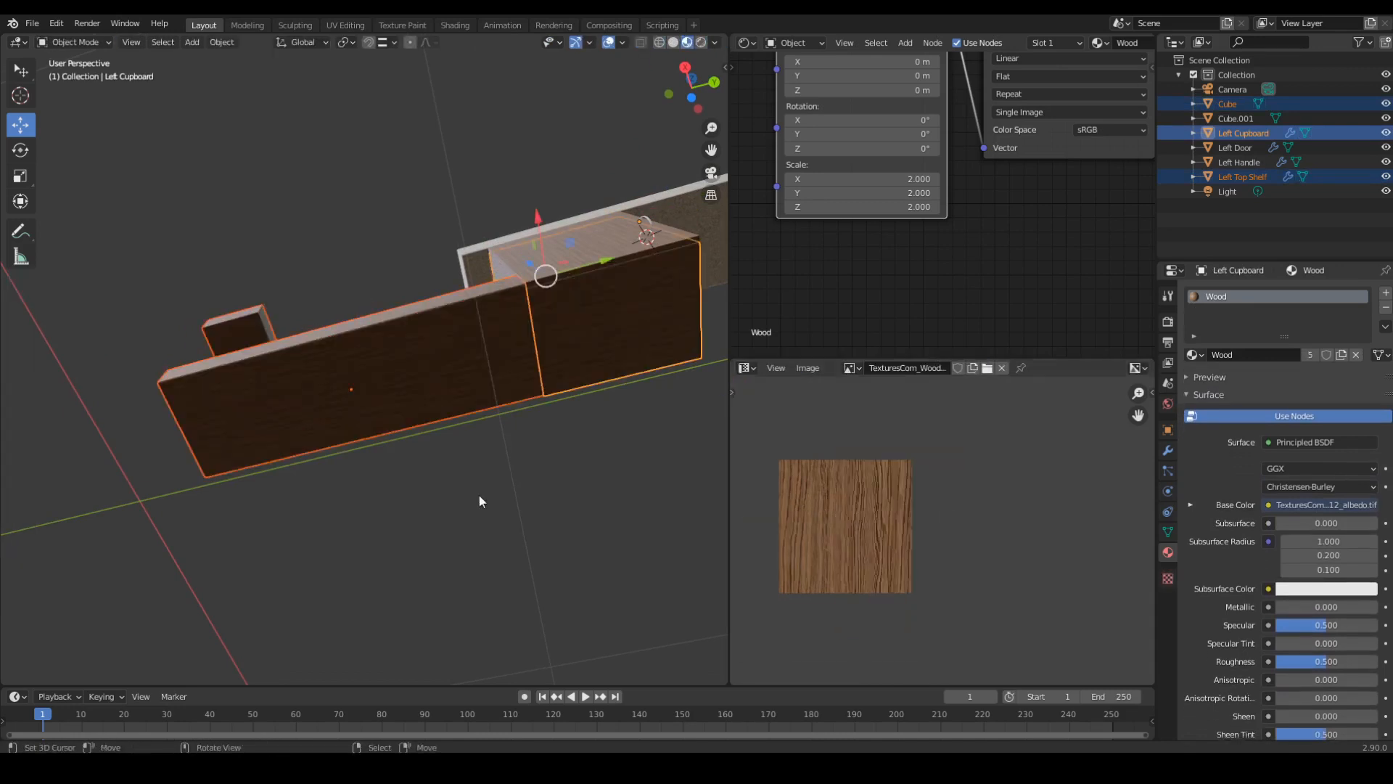
# Join the left cupboard, door, handle and long low shelf into the left top shelf object.
pyautogui.moveTo(479, 501); pyautogui.dragTo(495, 473, button='middle')
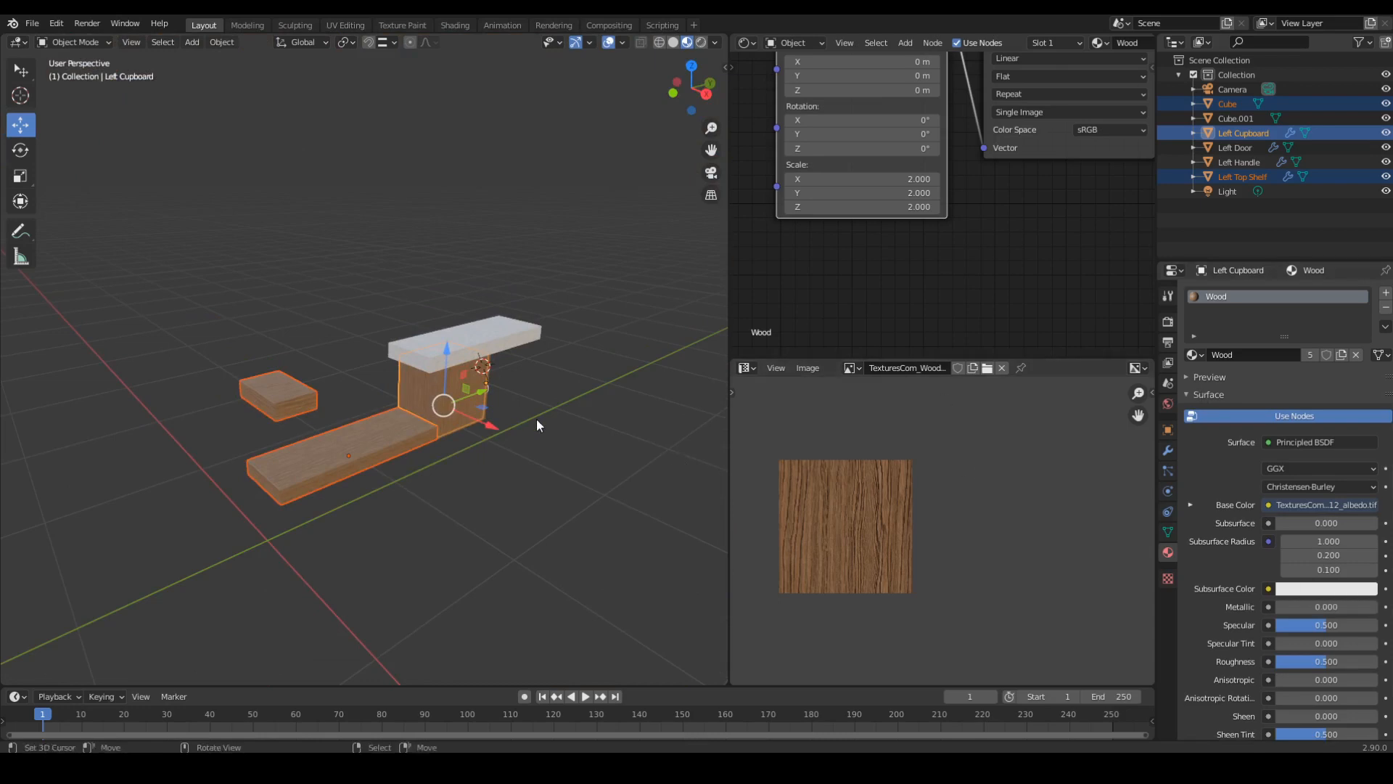
pyautogui.scroll(4, 500, 428)
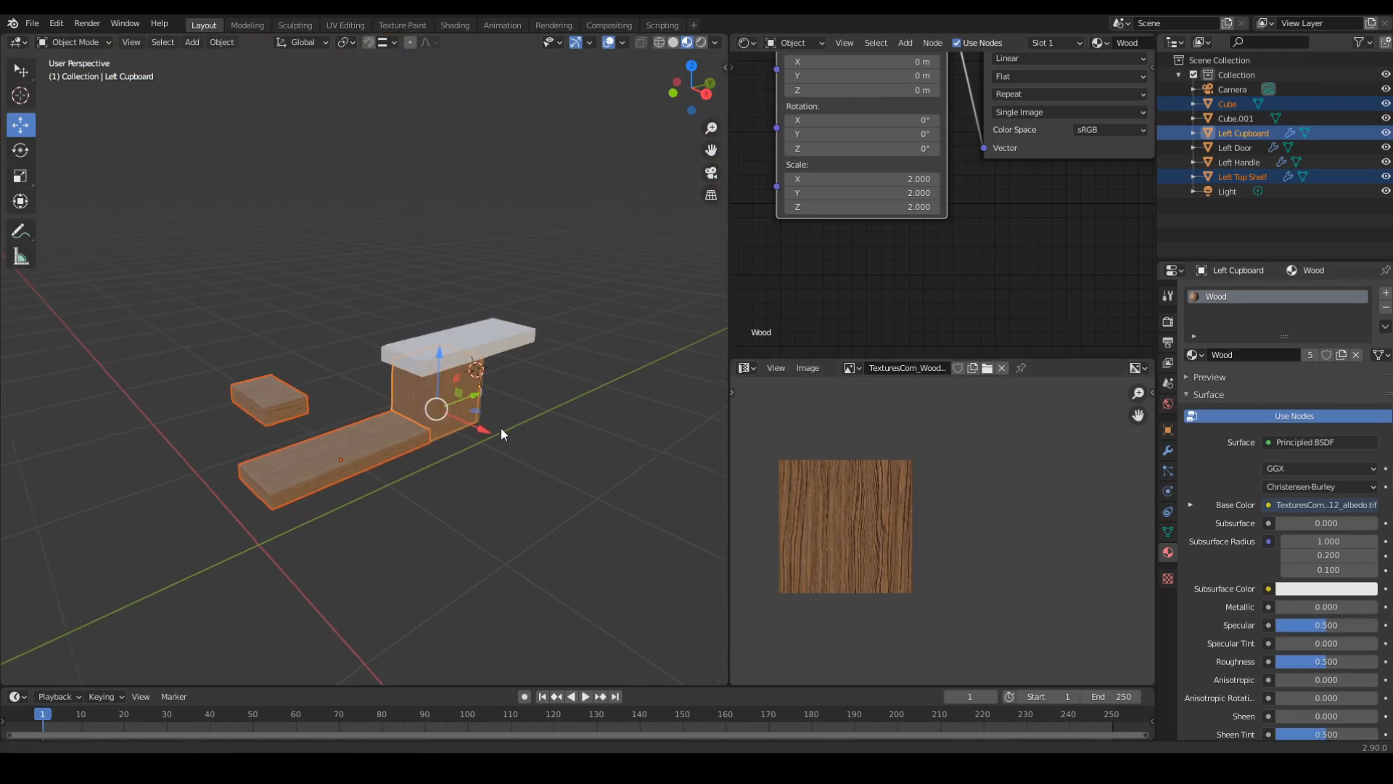
pyautogui.moveTo(534, 338); pyautogui.dragTo(489, 406, button='middle')
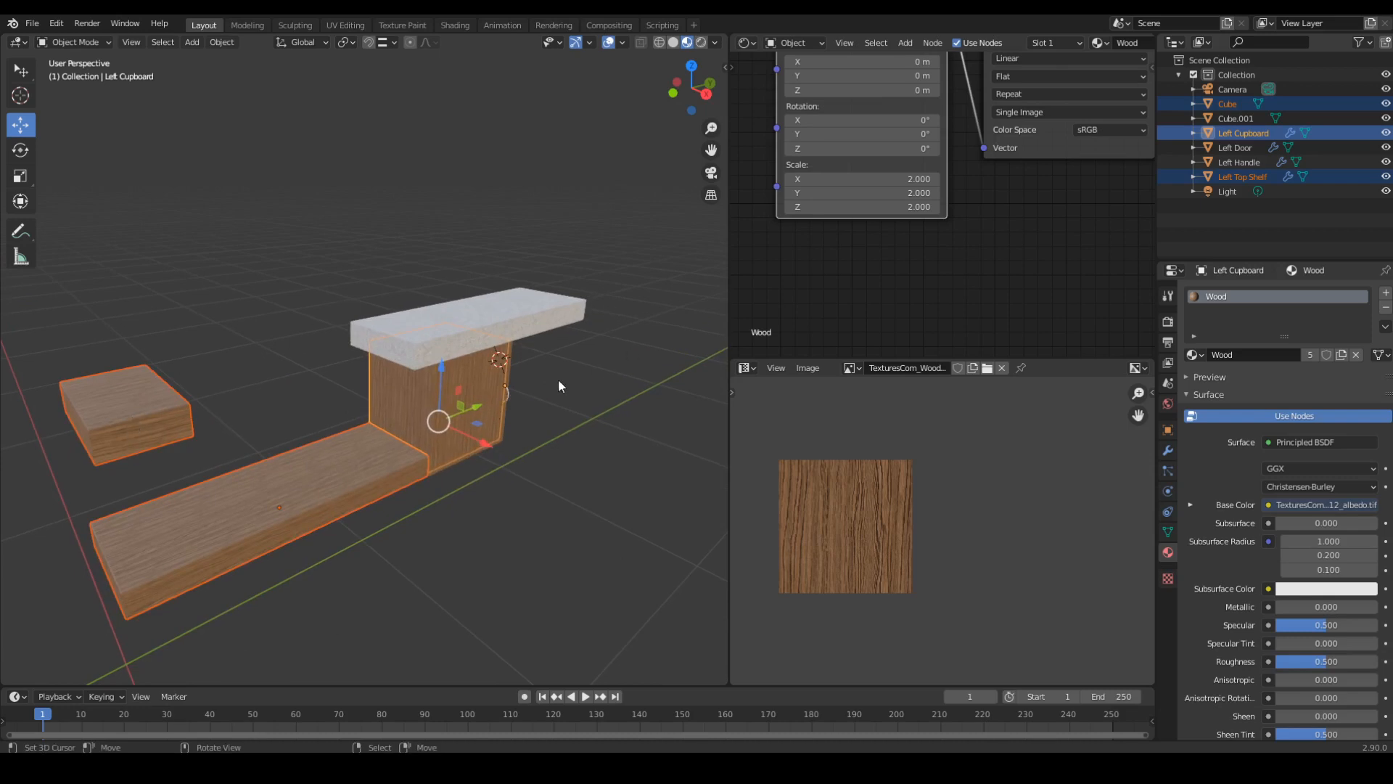
pyautogui.moveTo(559, 380); pyautogui.dragTo(512, 416, button='middle')
pyautogui.rightClick(507, 416)
pyautogui.keyDown('shift'); pyautogui.rightClick(458, 424); pyautogui.keyUp('shift')
pyautogui.keyDown('shift'); pyautogui.rightClick(408, 440); pyautogui.keyUp('shift')
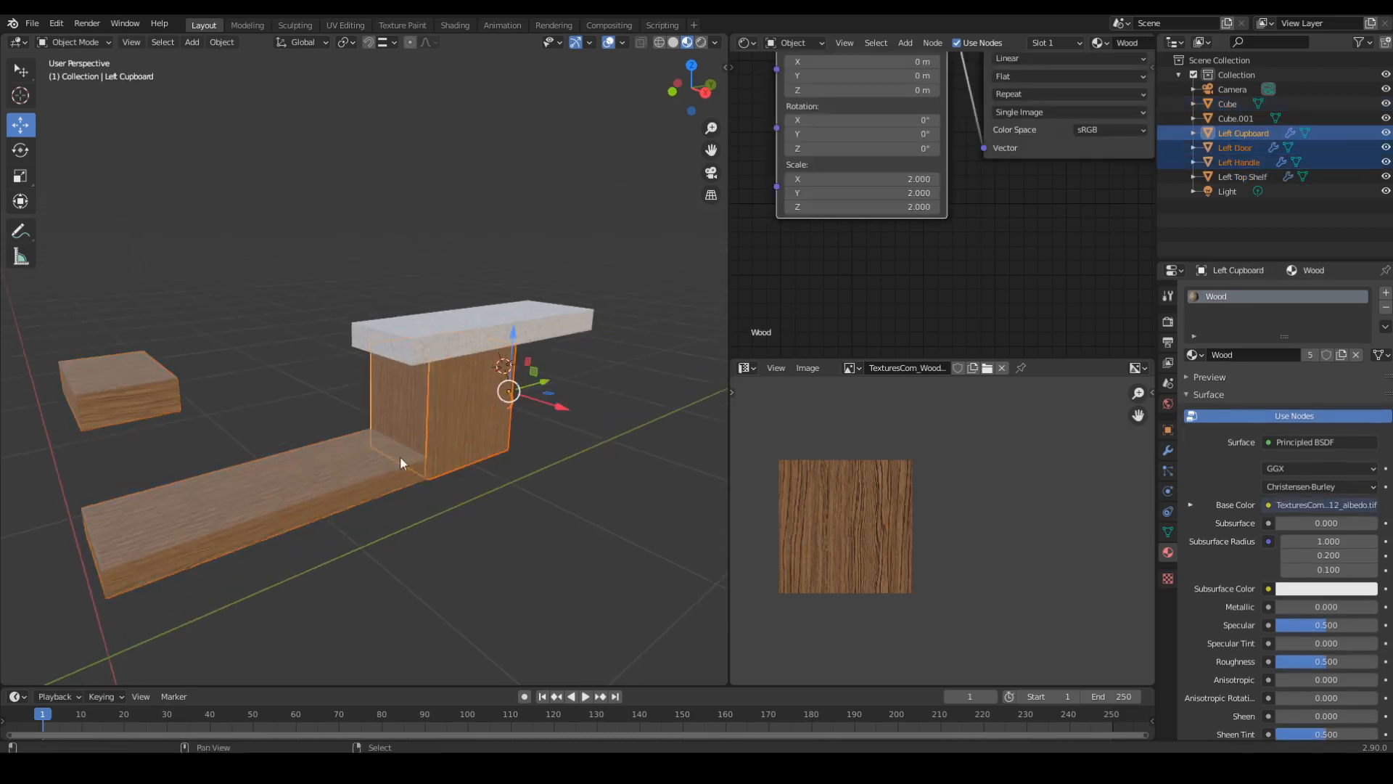
pyautogui.keyDown('shift'); pyautogui.rightClick(399, 456); pyautogui.keyUp('shift')
pyautogui.keyDown('shift'); pyautogui.rightClick(145, 421); pyautogui.keyUp('shift')
pyautogui.hotkey('ctrl', 'j')
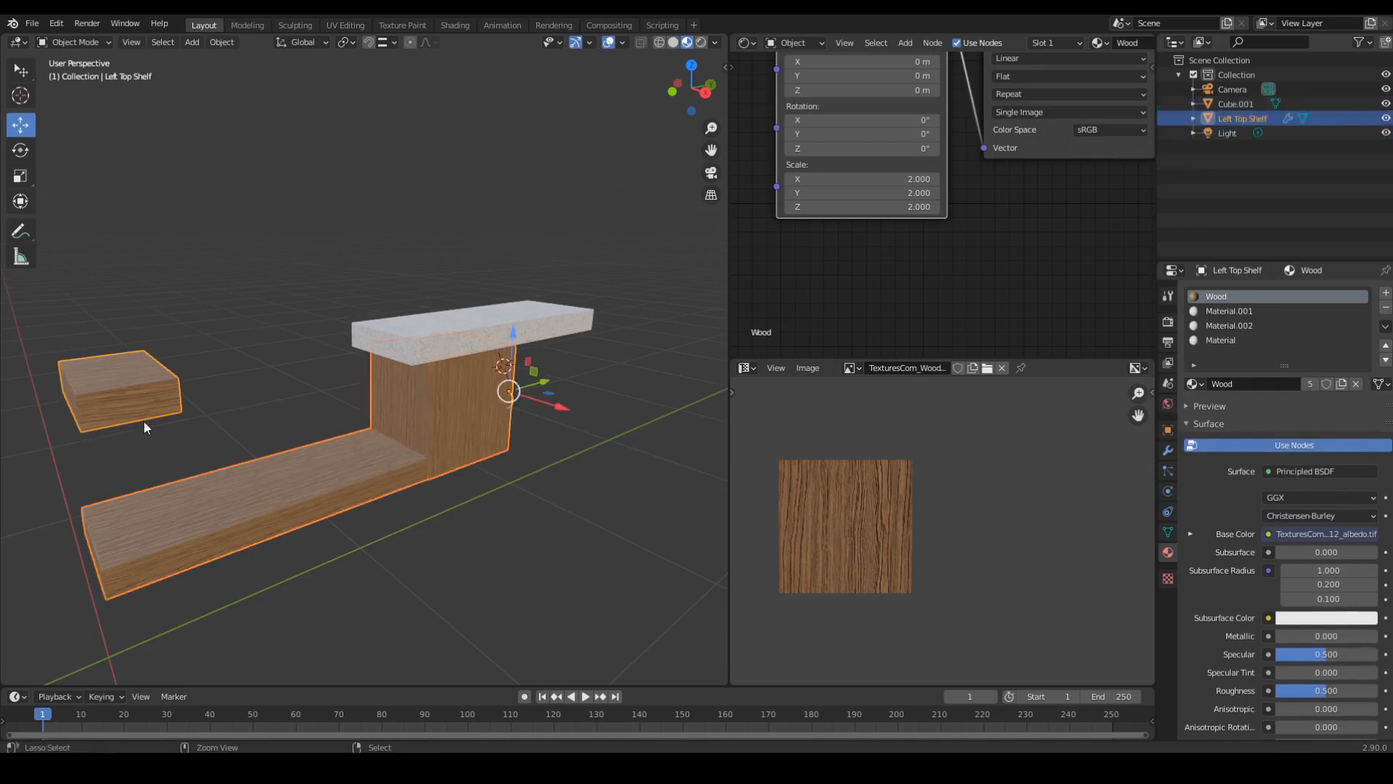
pyautogui.scroll(-3, 144, 421)
pyautogui.moveTo(516, 498); pyautogui.dragTo(517, 446, button='middle')
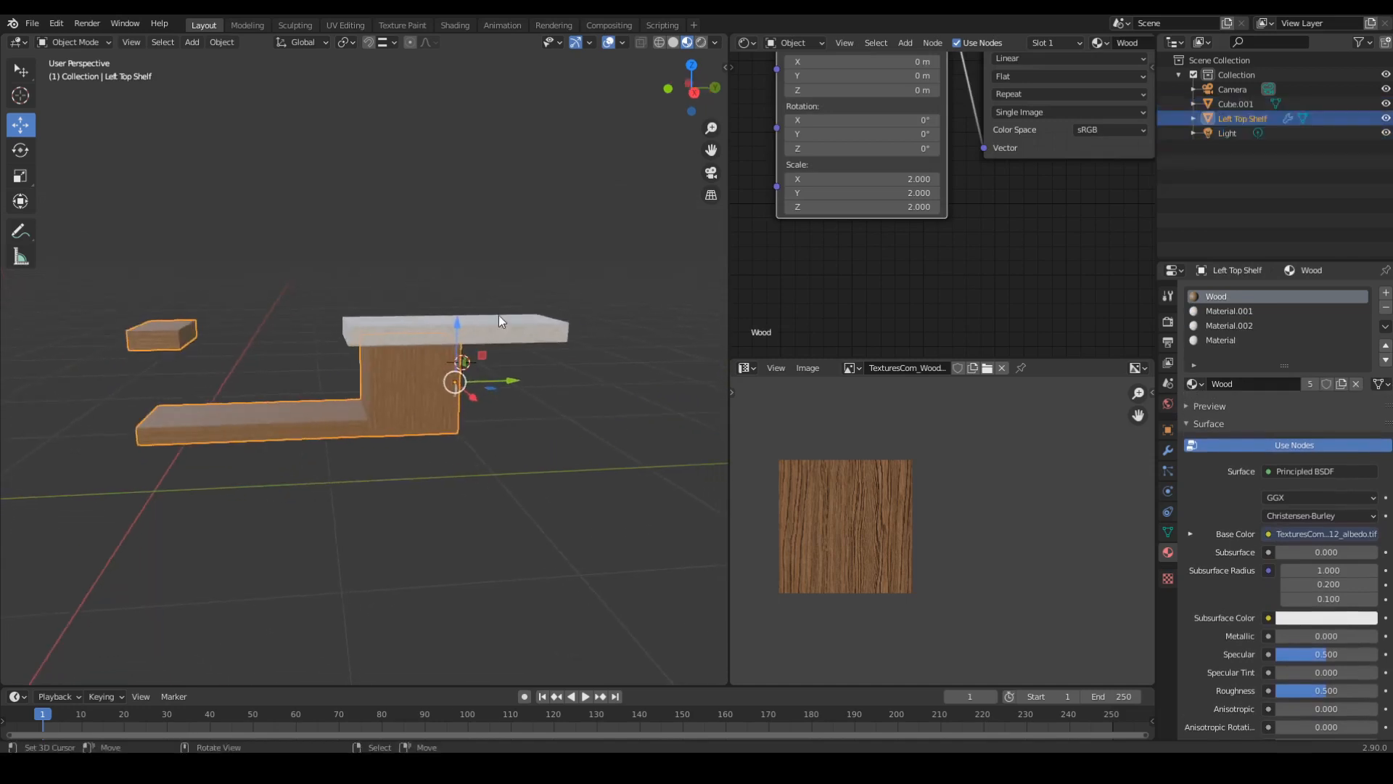
# Snap the 3D cursor to the centre of the cupboard's end face opposite the long low shelf.
pyautogui.rightClick(499, 337)
pyautogui.moveTo(479, 377); pyautogui.dragTo(536, 417, button='middle')
pyautogui.rightClick(429, 436)
pyautogui.press('Tab')
pyautogui.scroll(4, 415, 443)
pyautogui.scroll(4, 466, 431)
pyautogui.keyDown('shift'); pyautogui.moveTo(604, 455); pyautogui.dragTo(501, 385, button='middle'); pyautogui.keyUp('shift')
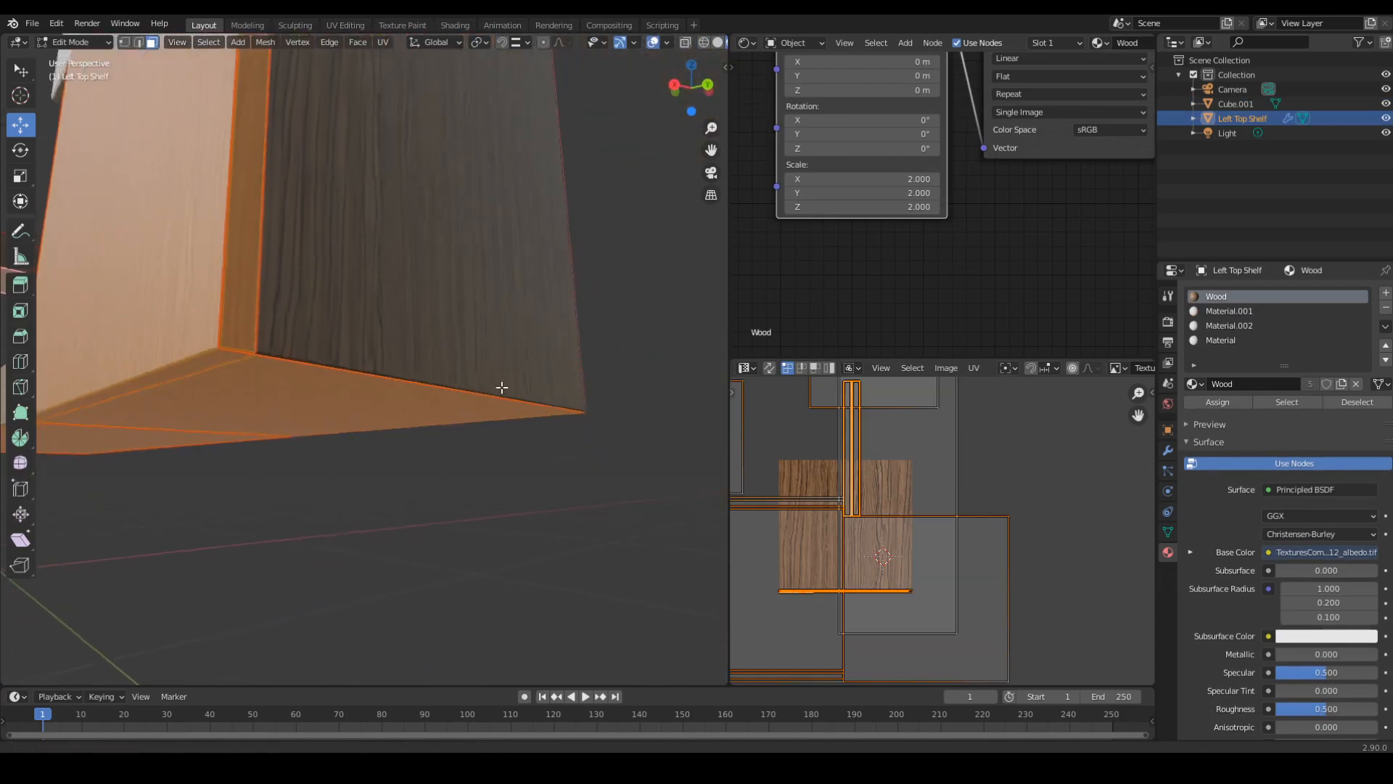
pyautogui.scroll(-3, 425, 328)
pyautogui.rightClick(410, 250)
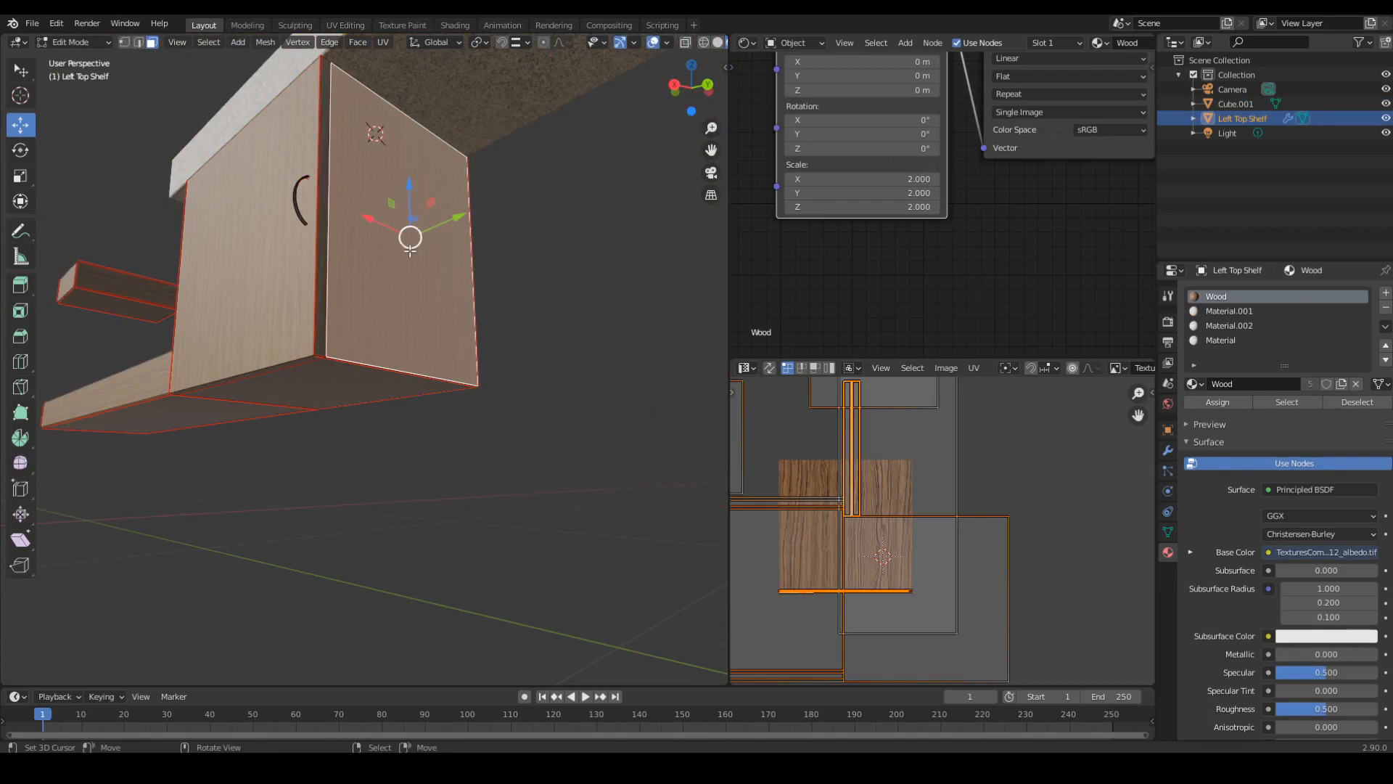
pyautogui.scroll(-2, 399, 270)
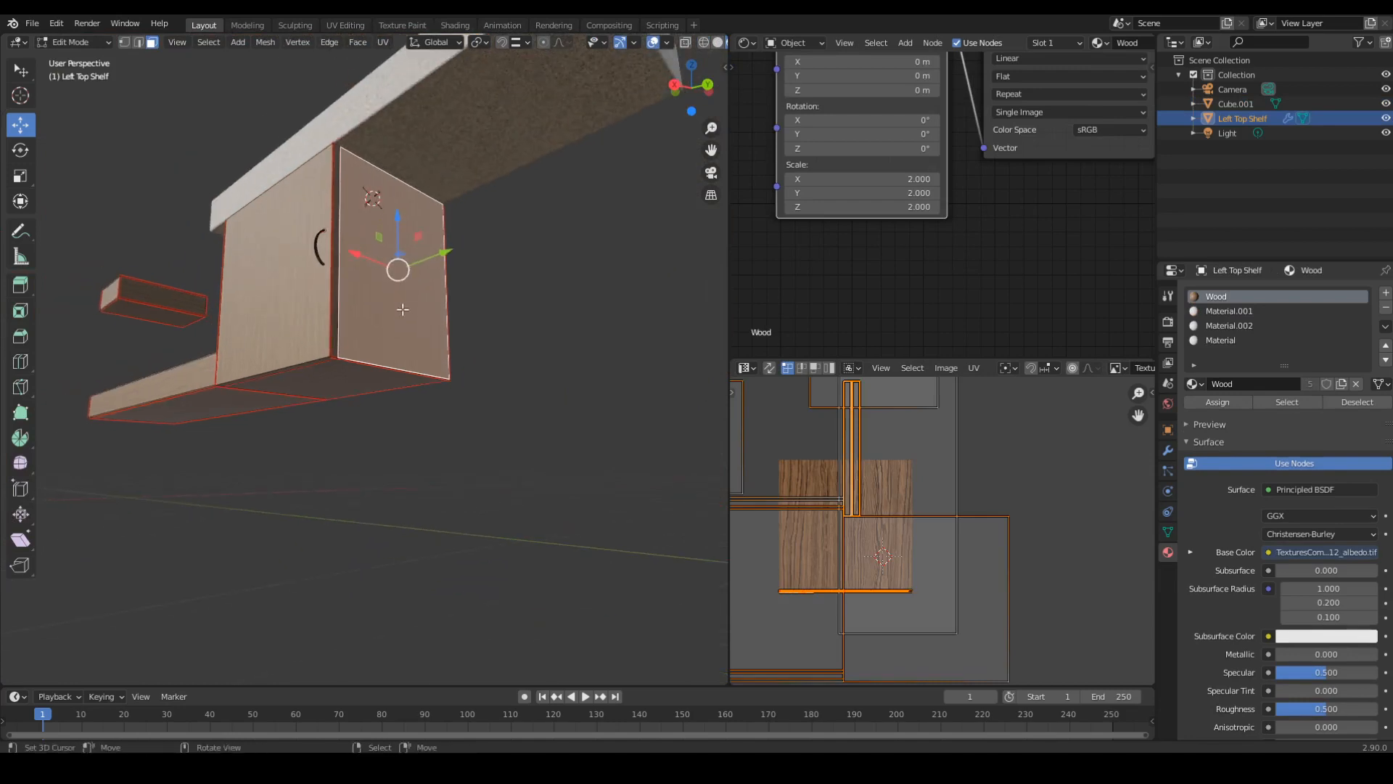
pyautogui.hotkey('shift', 's')
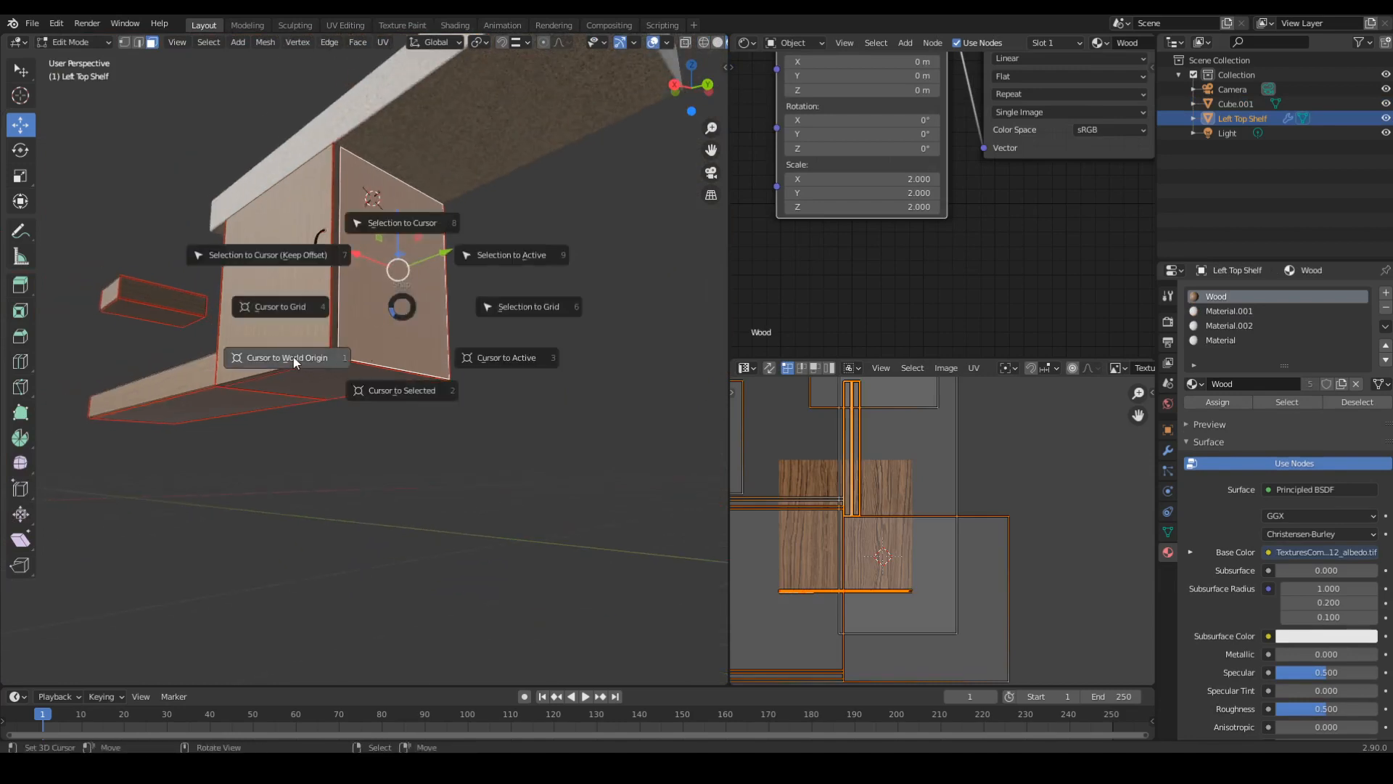
pyautogui.click(394, 391)
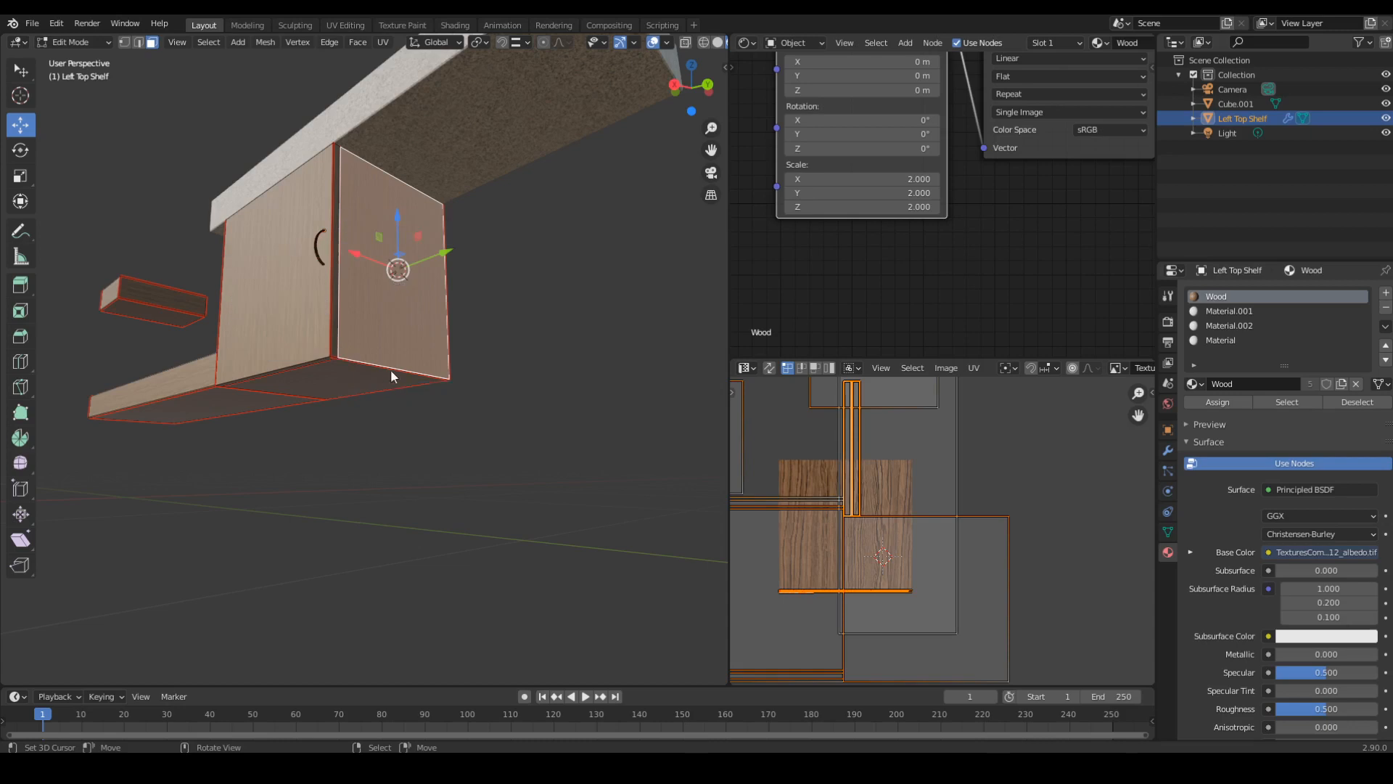
pyautogui.press('Tab')
# Set the joined wooden unit's origin to the 3D cursor.
pyautogui.moveTo(390, 373); pyautogui.dragTo(412, 341, button='middle')
pyautogui.rightClick(409, 340)
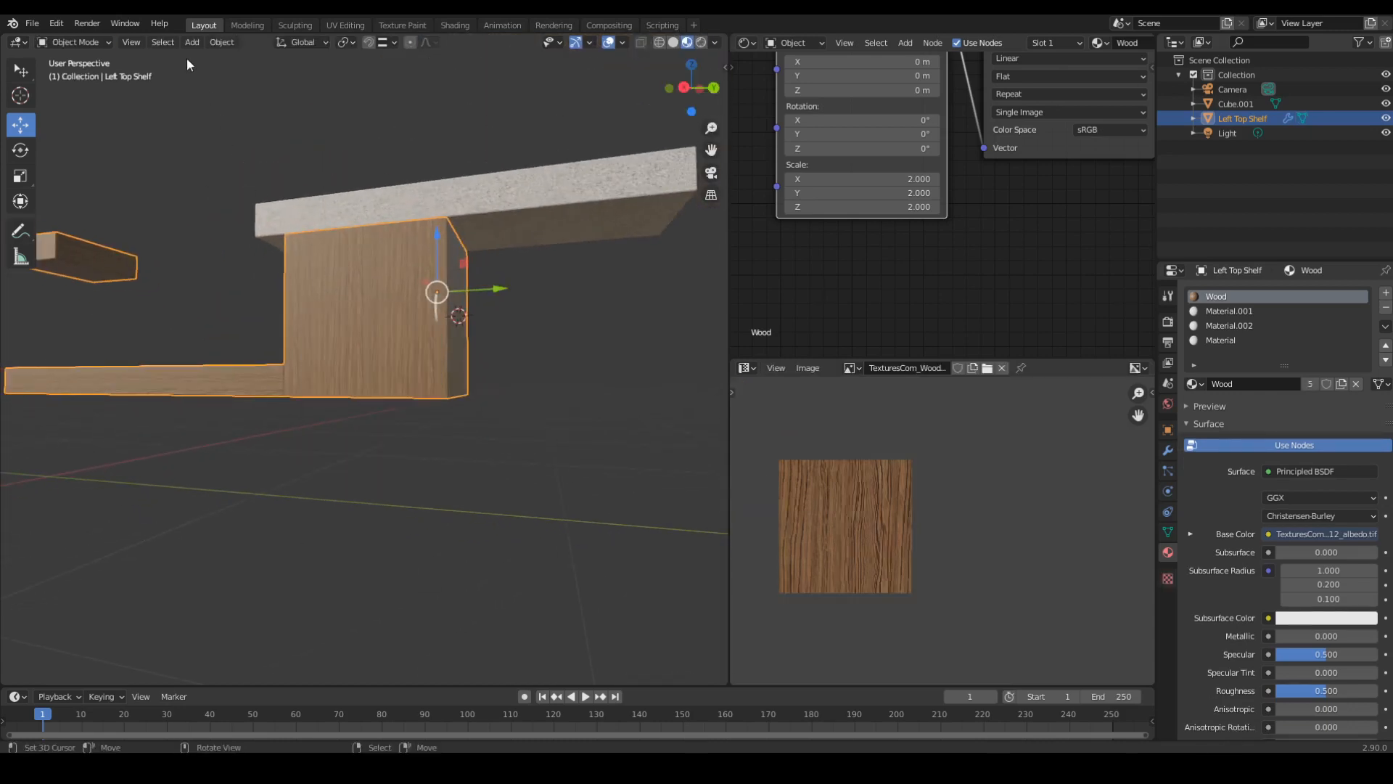
pyautogui.click(222, 42)
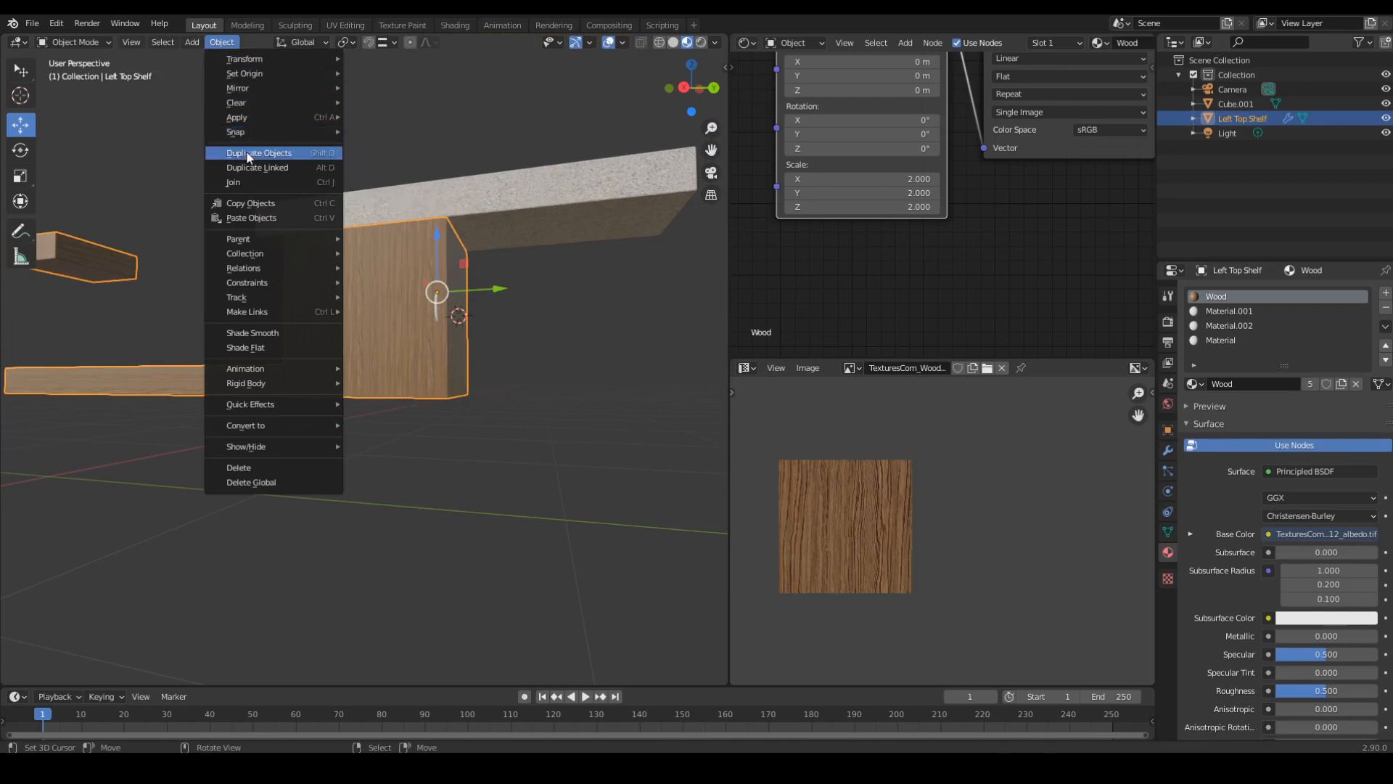
pyautogui.moveTo(256, 74)
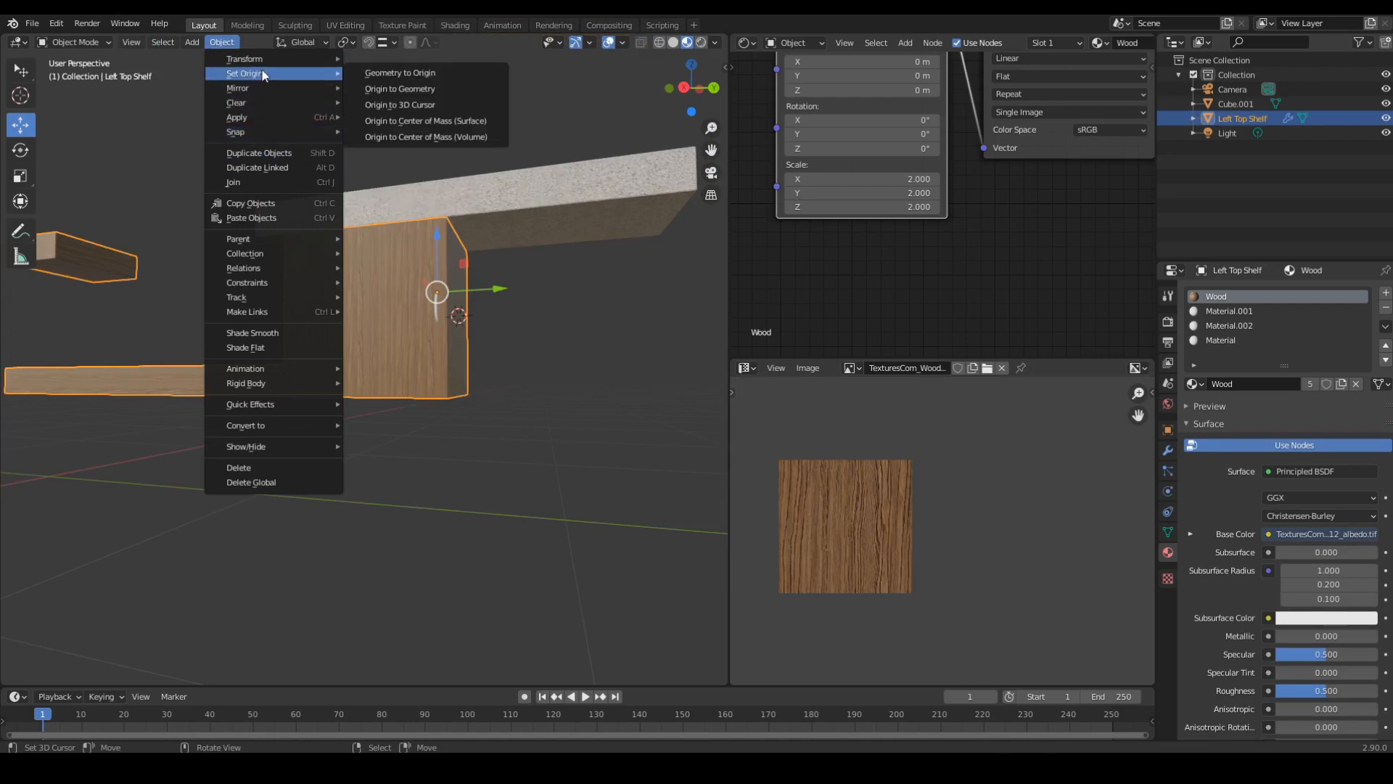
pyautogui.click(399, 105)
# Examine the joined wooden unit and its origin in front and right side views.
pyautogui.press('KP_1')
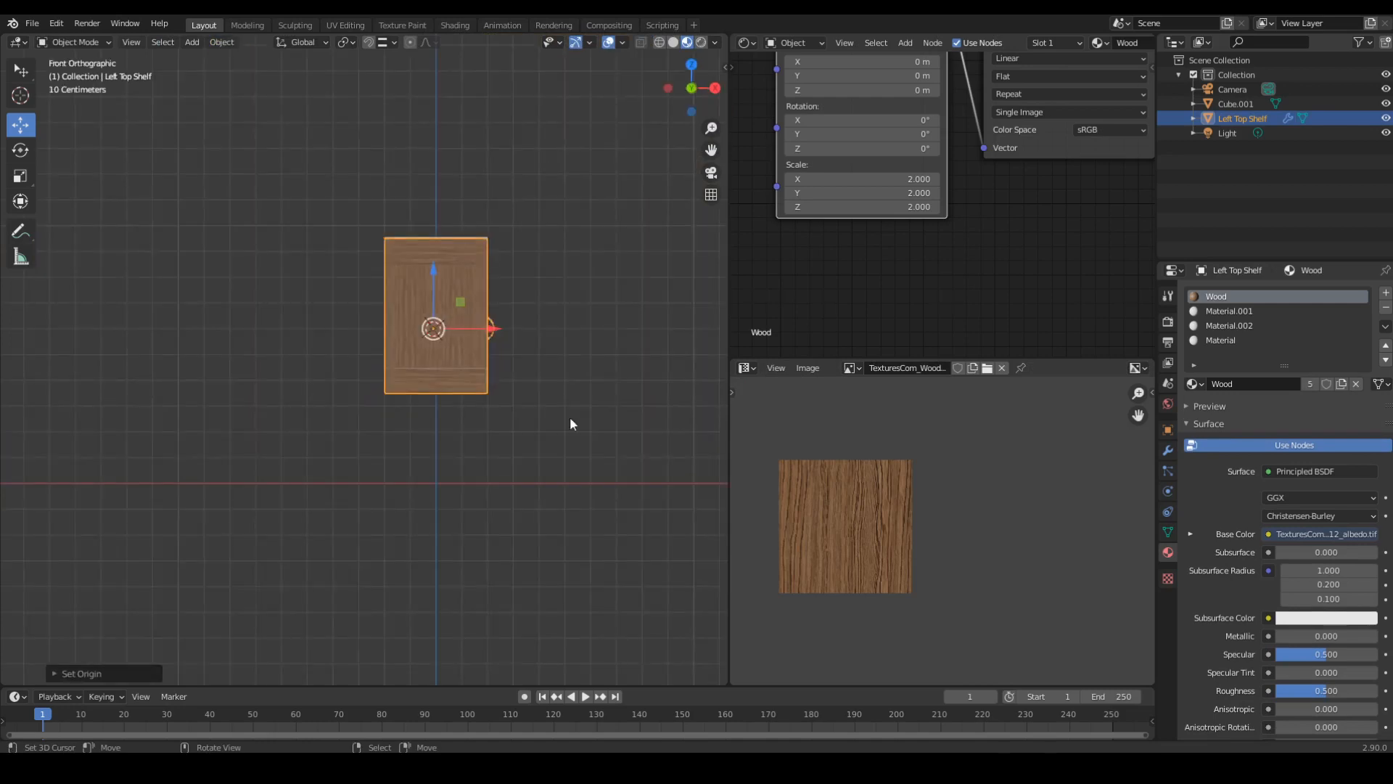
pyautogui.press('KP_3')
pyautogui.keyDown('ctrl'); pyautogui.moveTo(496, 517); pyautogui.dragTo(557, 466, button='middle'); pyautogui.keyUp('ctrl')
pyautogui.keyDown('shift'); pyautogui.moveTo(558, 467); pyautogui.dragTo(635, 528, button='middle'); pyautogui.keyUp('shift')
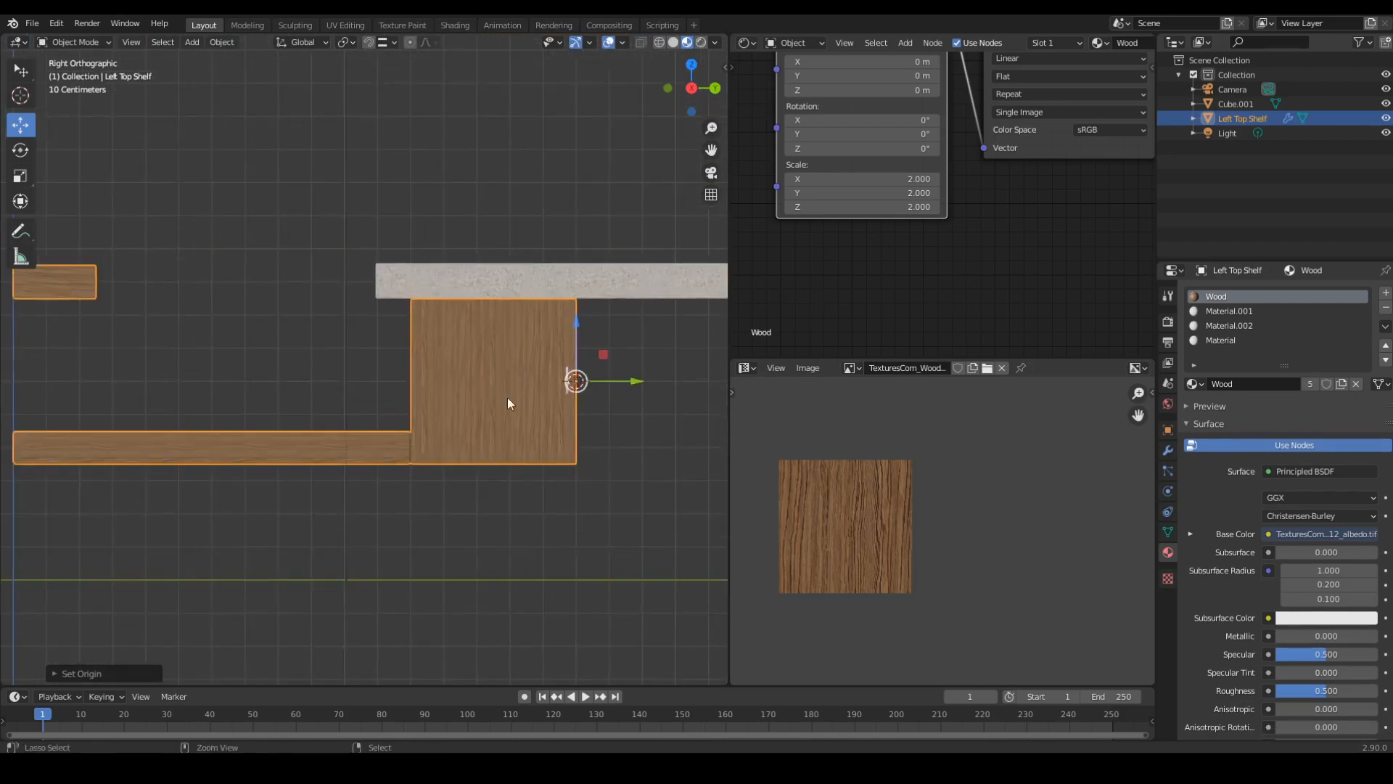
pyautogui.keyDown('ctrl'); pyautogui.moveTo(507, 398); pyautogui.dragTo(475, 443, button='middle'); pyautogui.keyUp('ctrl')
pyautogui.press('g')
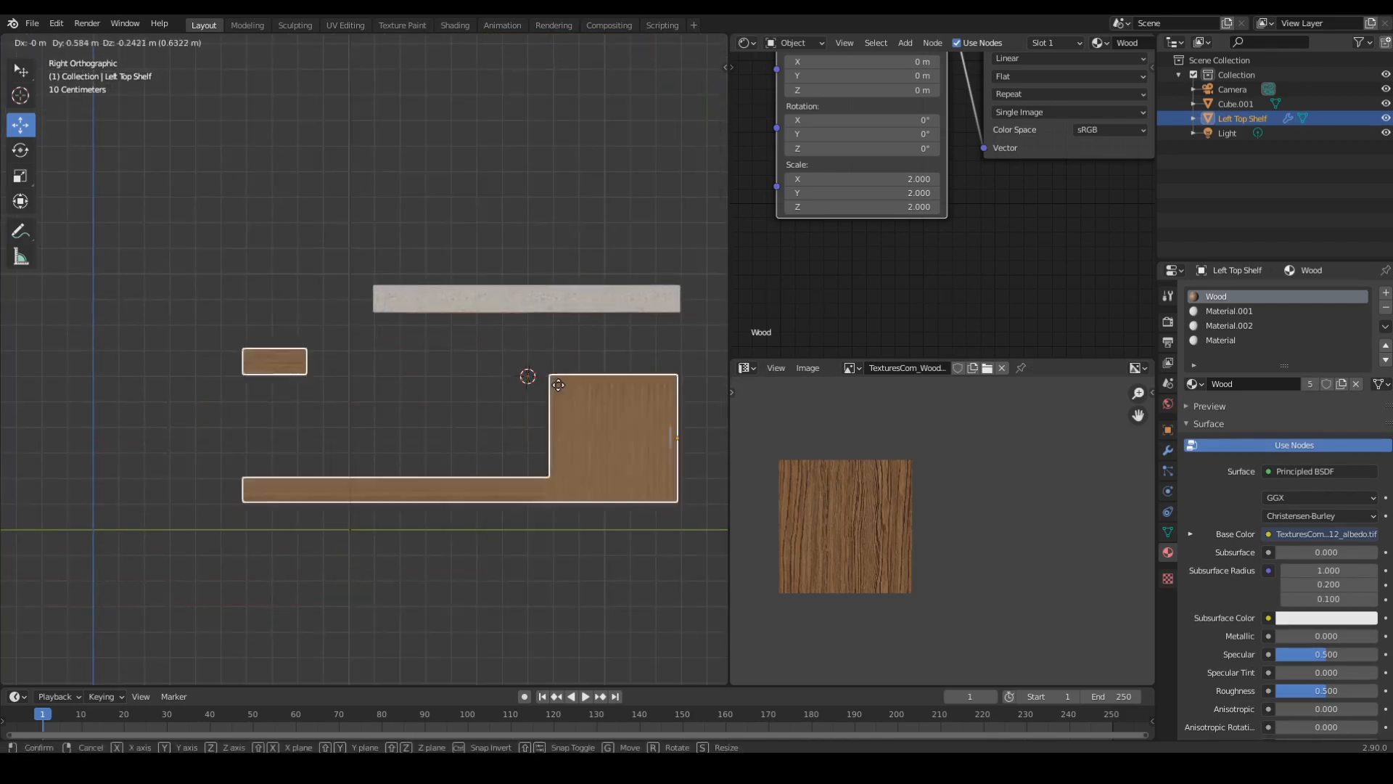
pyautogui.rightClick(504, 397)
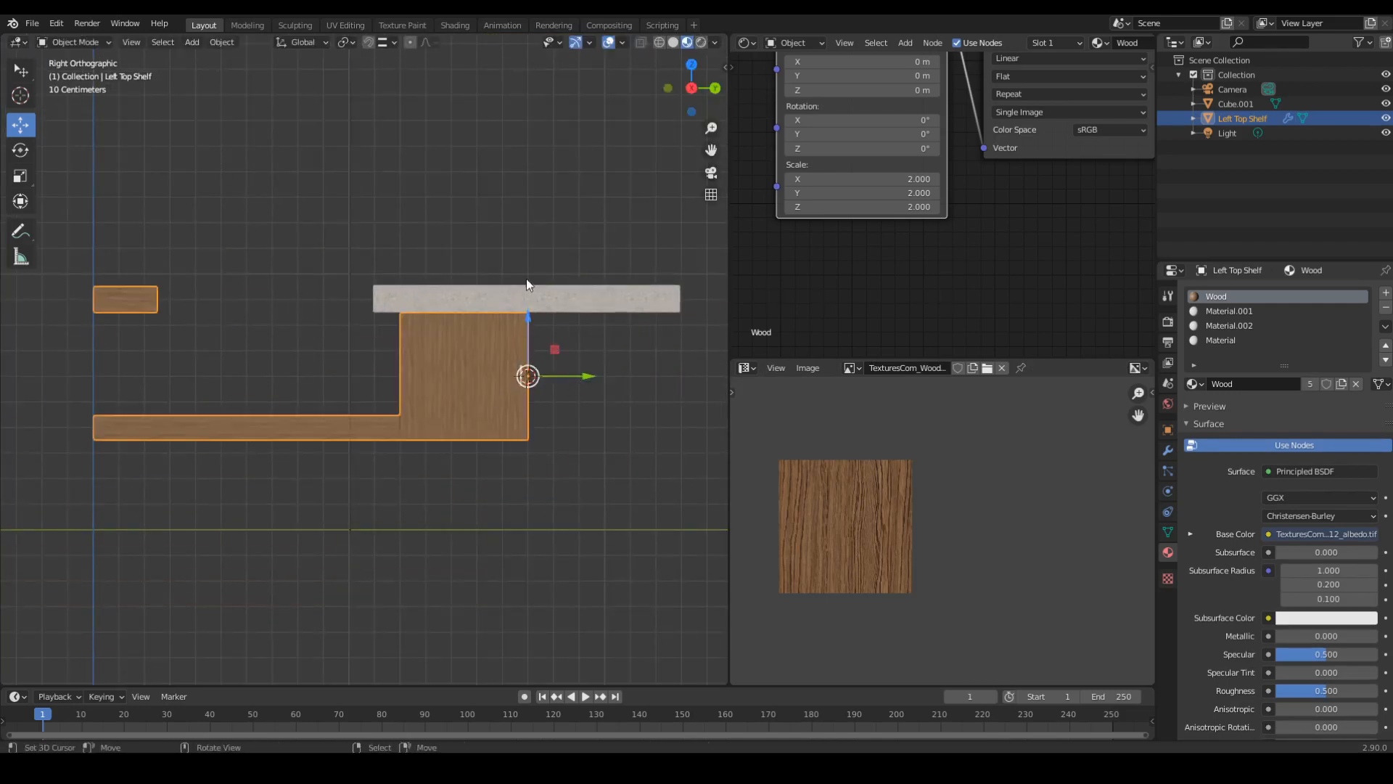
# Remove the existing Mirror modifier, which has no active axis, from the joined wooden unit.
pyautogui.keyDown('shift'); pyautogui.moveTo(534, 359); pyautogui.dragTo(491, 356, button='middle'); pyautogui.keyUp('shift')
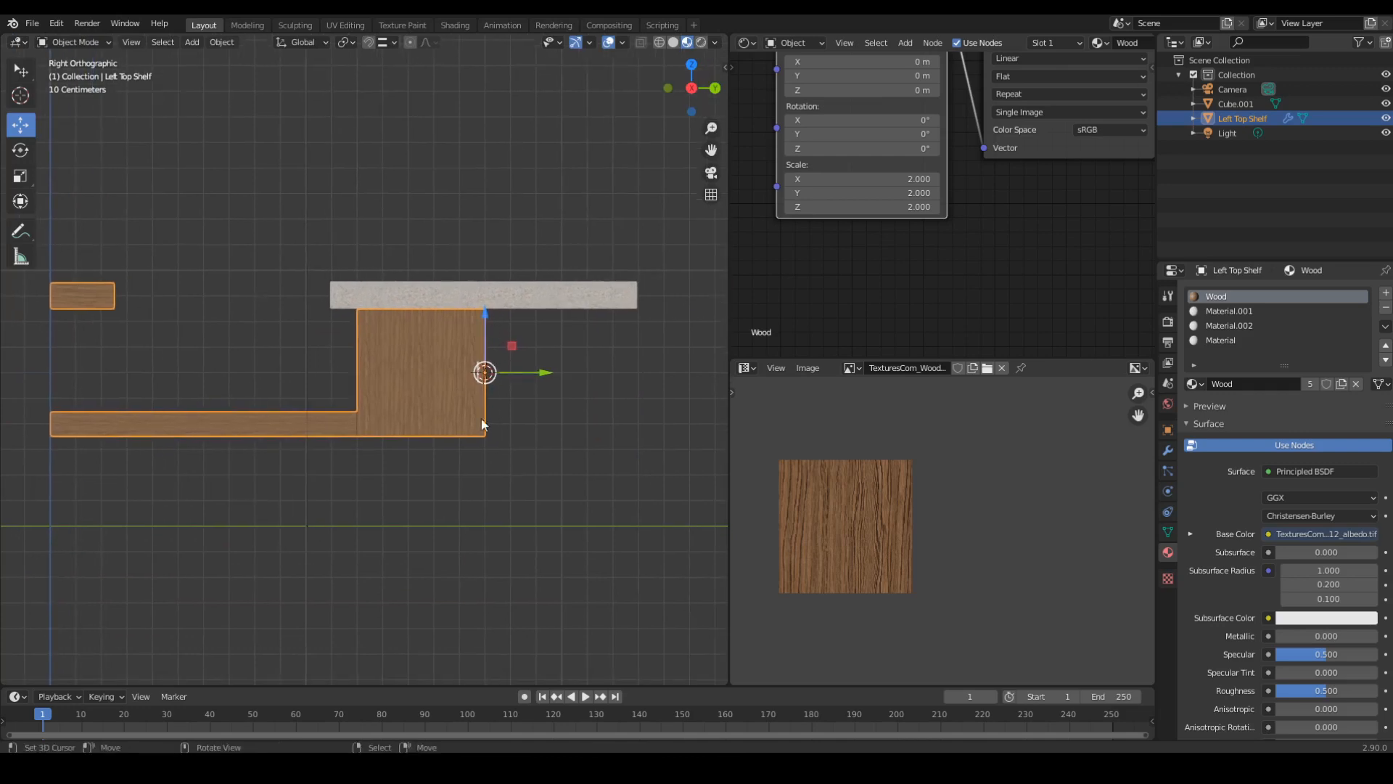
pyautogui.click(1168, 451)
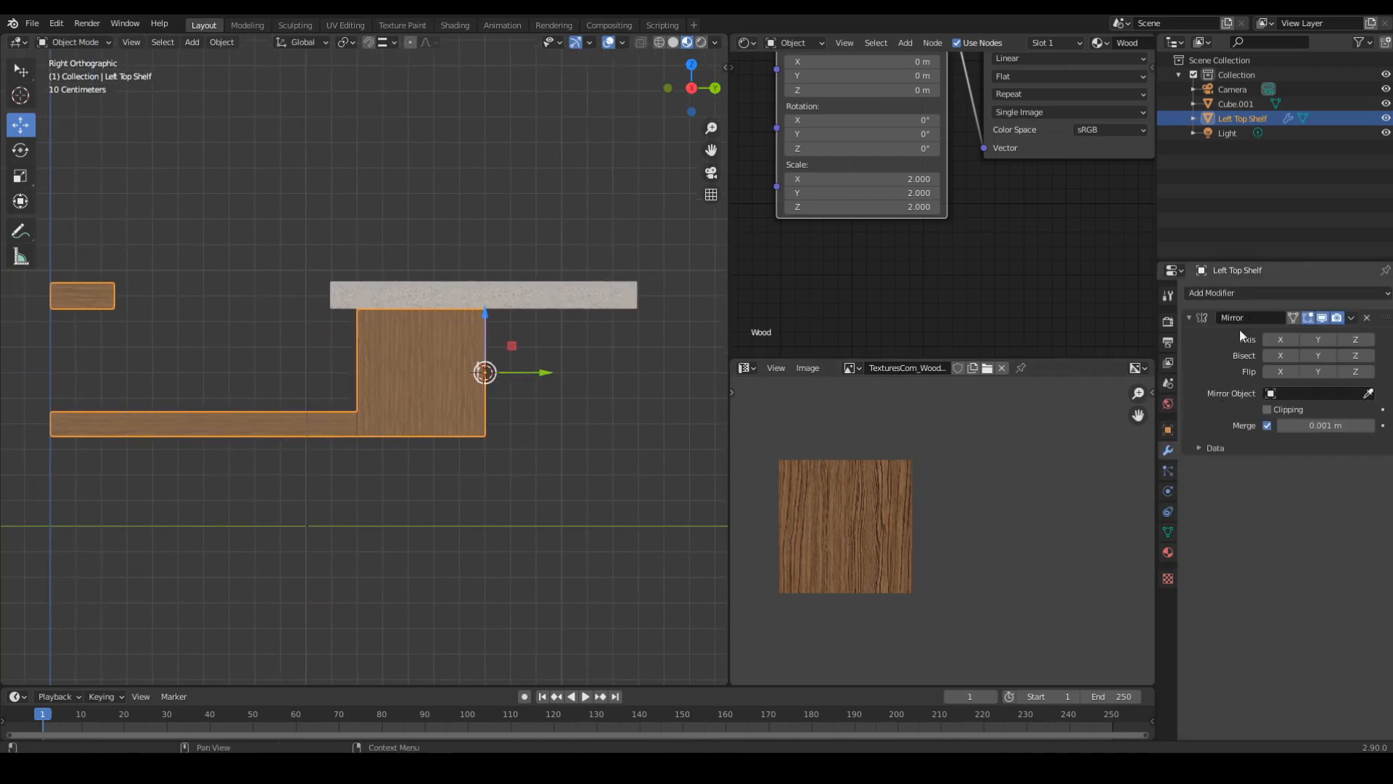
pyautogui.click(1367, 318)
# Add a Mirror modifier to the joined wooden unit, with the X axis off and the Y axis on.
pyautogui.click(1243, 292)
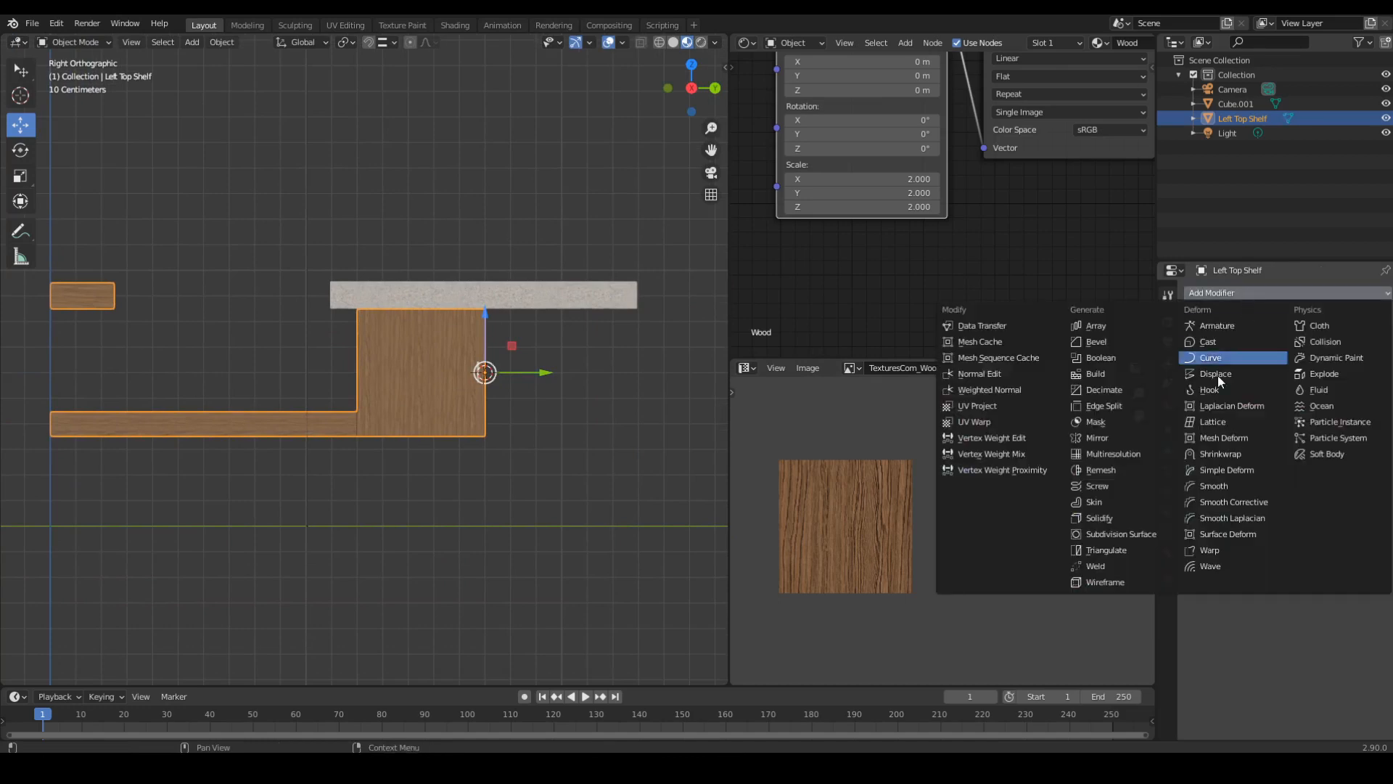
pyautogui.moveTo(608, 400); pyautogui.dragTo(602, 443, button='middle')
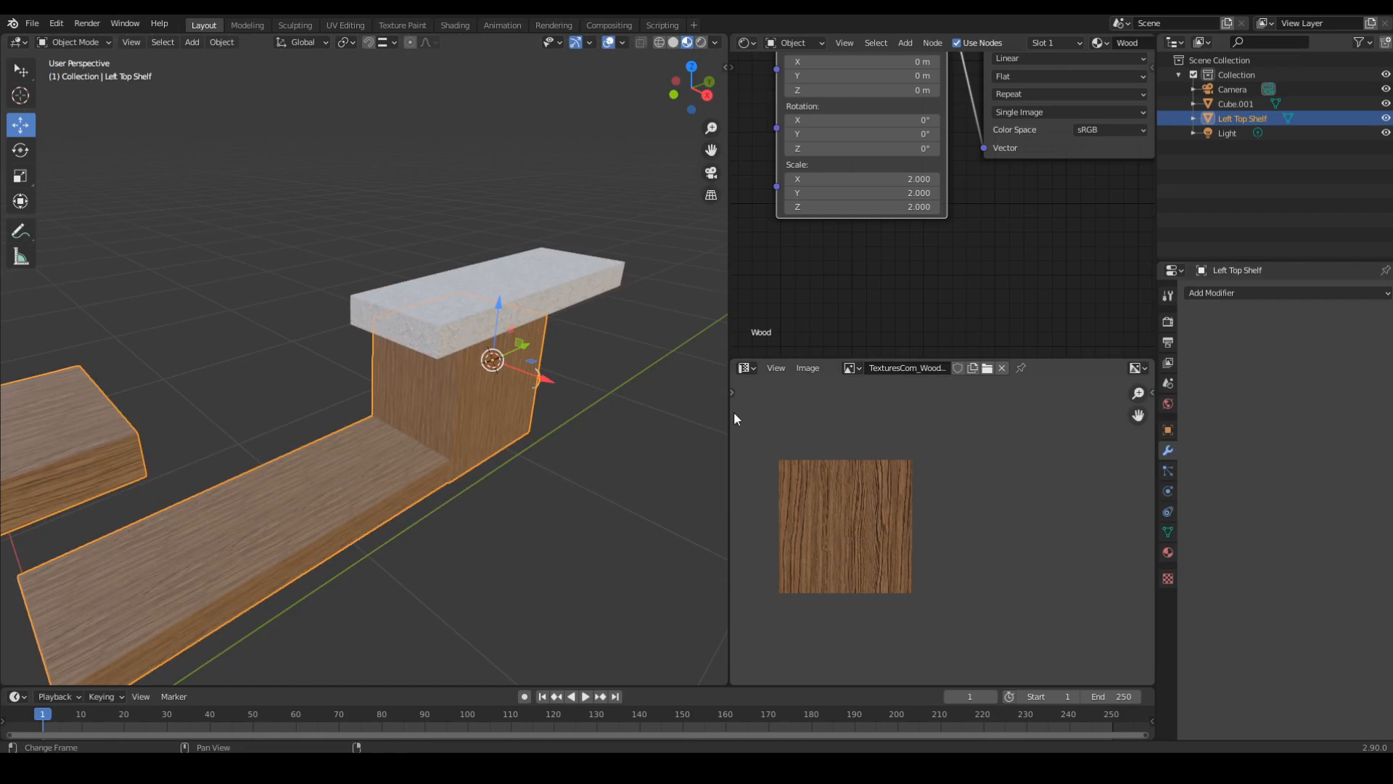
pyautogui.press('KP_3')
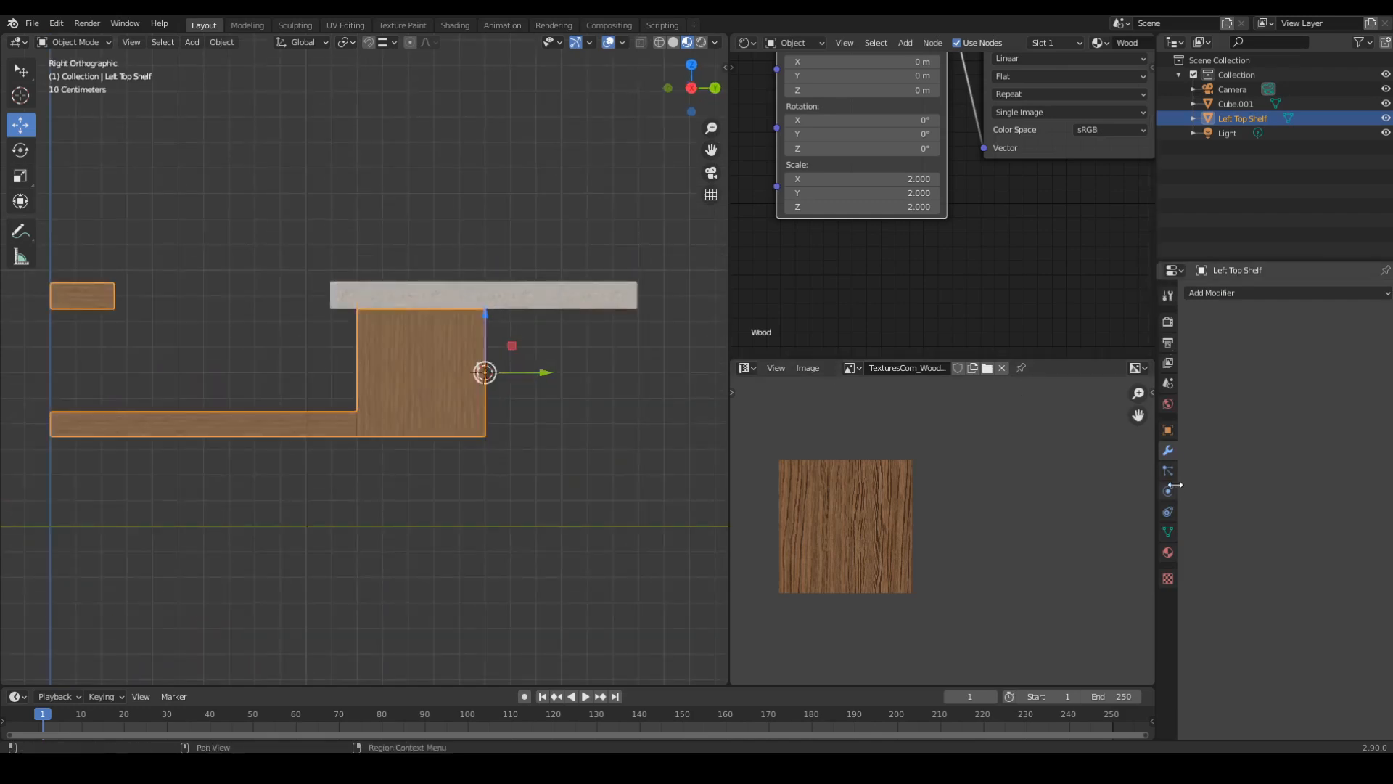
pyautogui.click(1239, 293)
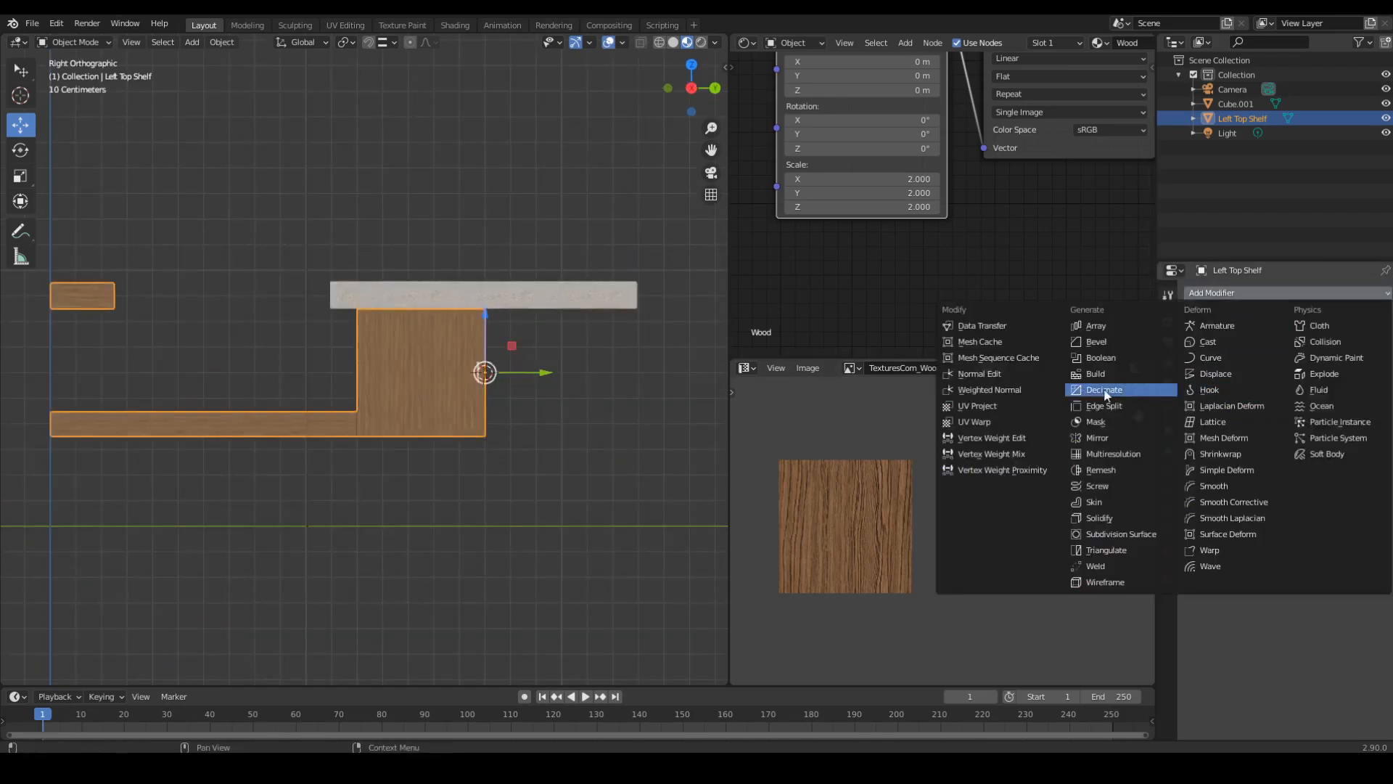
pyautogui.click(1103, 439)
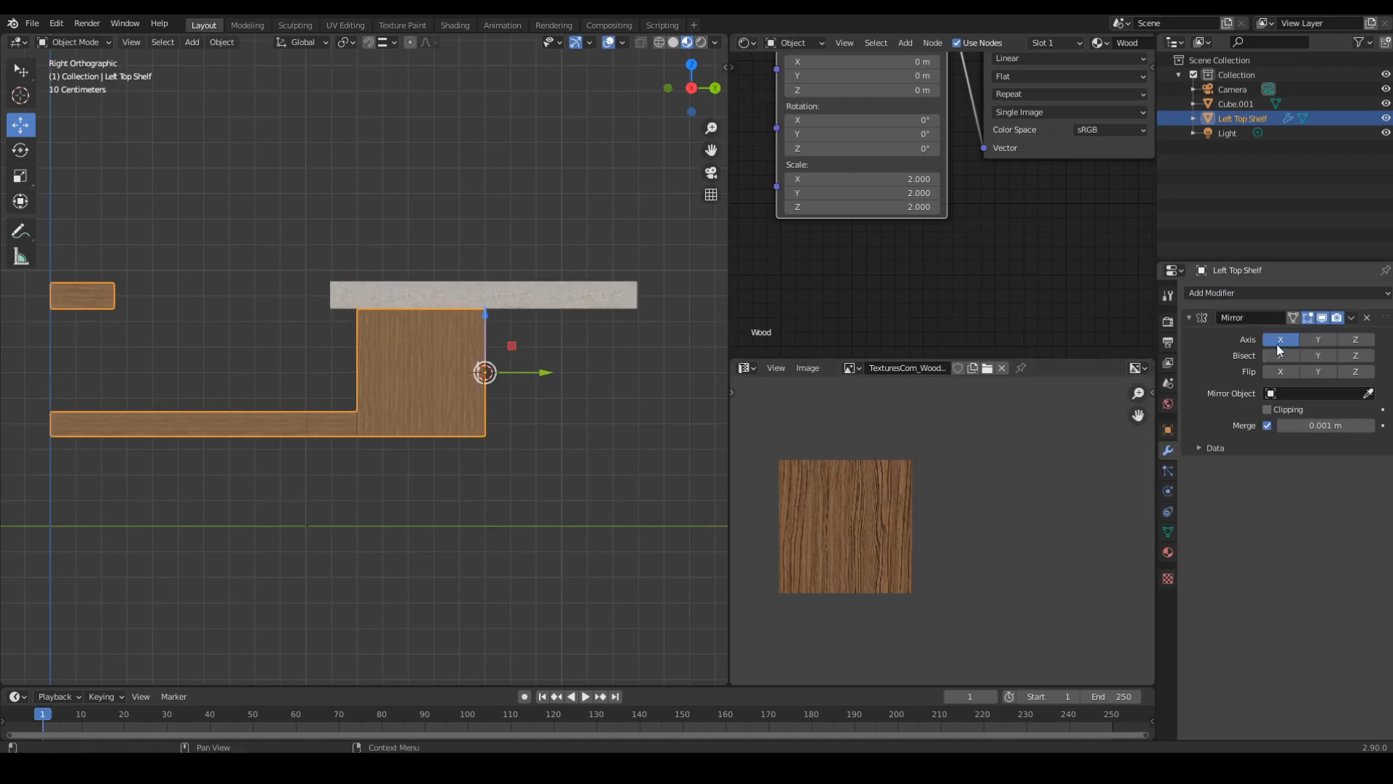
pyautogui.click(1279, 339)
pyautogui.click(1316, 338)
pyautogui.moveTo(633, 476); pyautogui.dragTo(450, 457, button='middle')
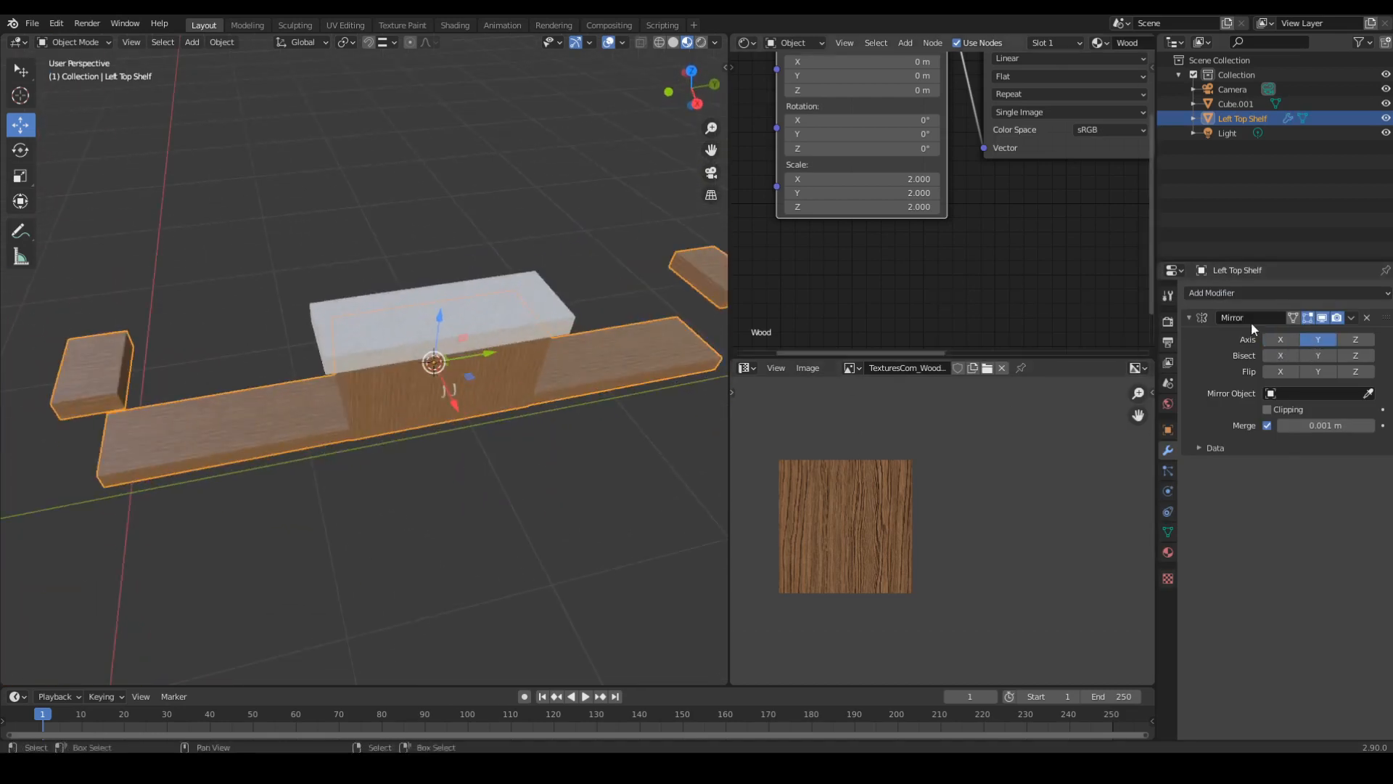
# Apply the Y-axis Mirror modifier to the joined wooden unit and check the resulting mesh in Edit Mode.
pyautogui.click(1369, 319)
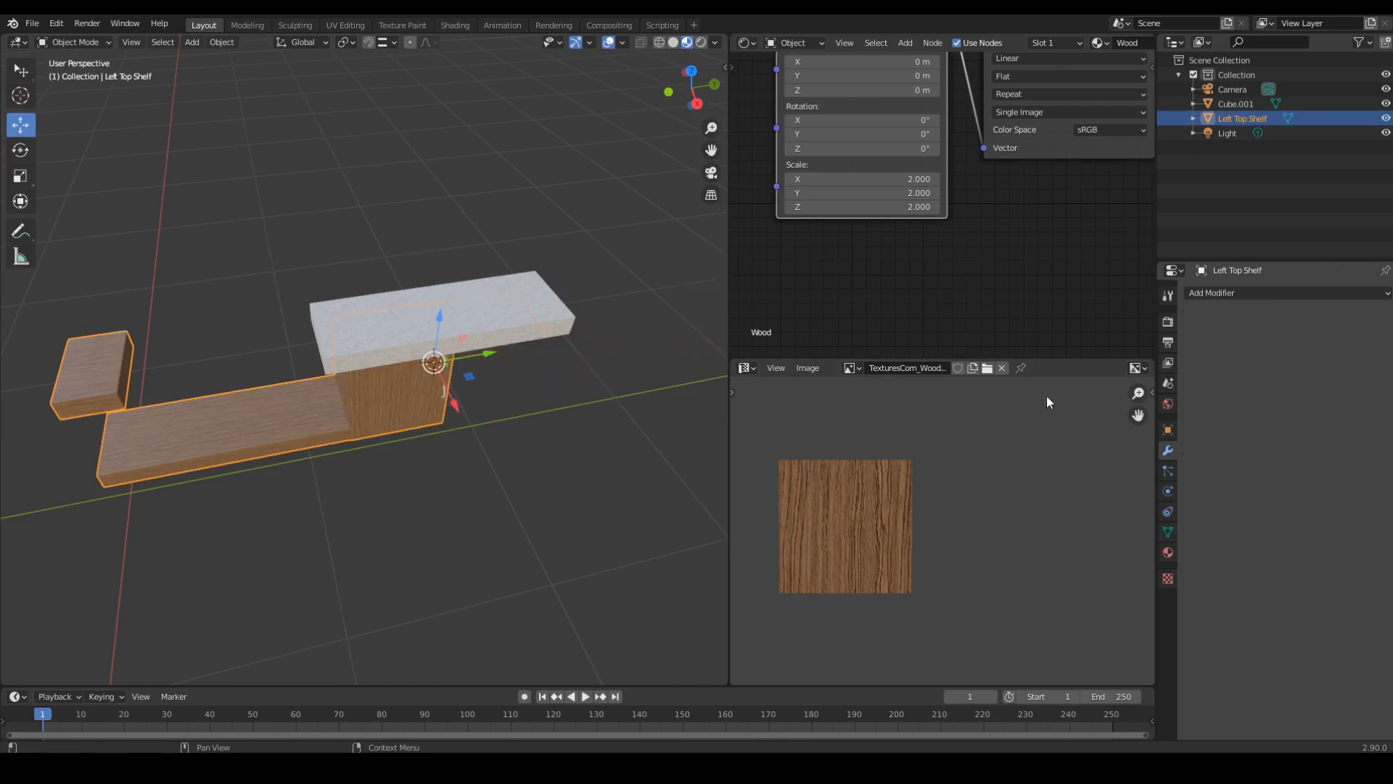
pyautogui.hotkey('ctrl', 'z')
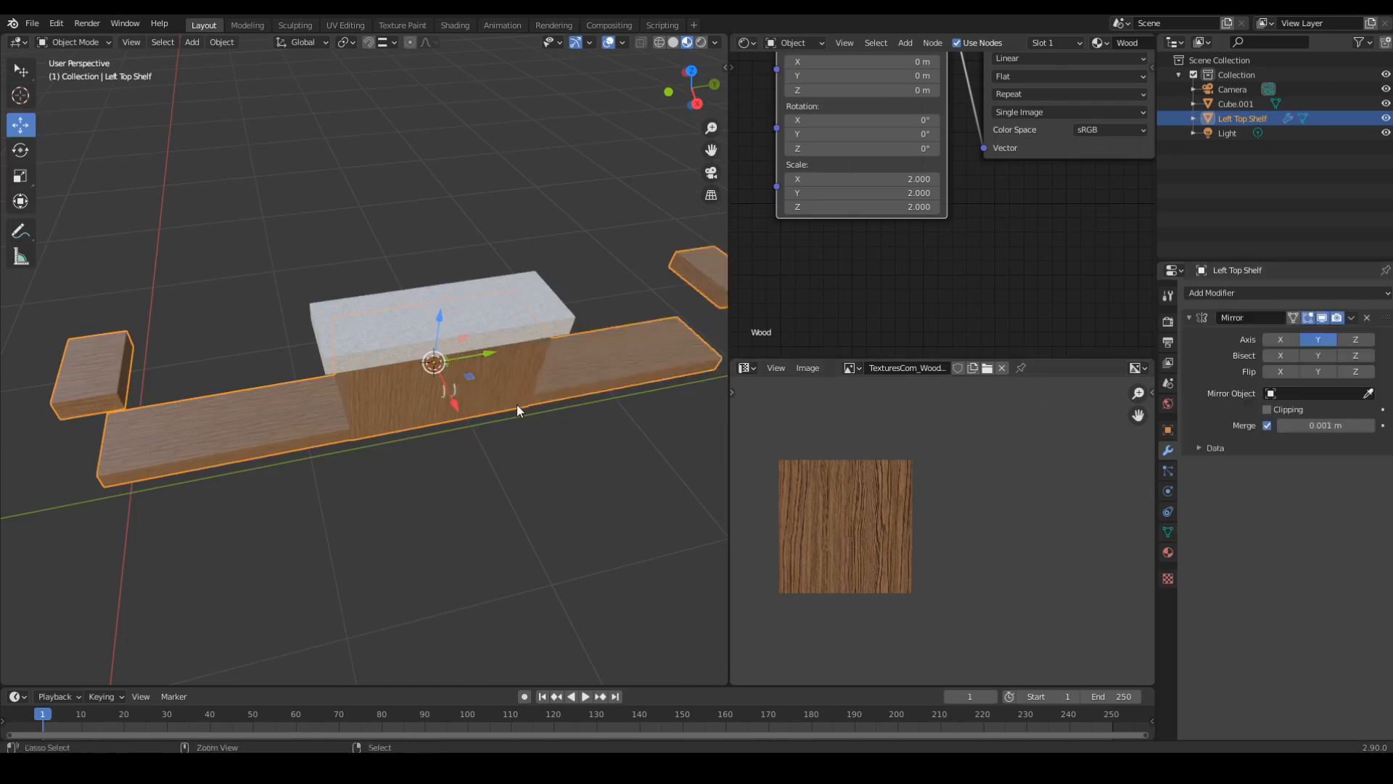
pyautogui.click(1351, 318)
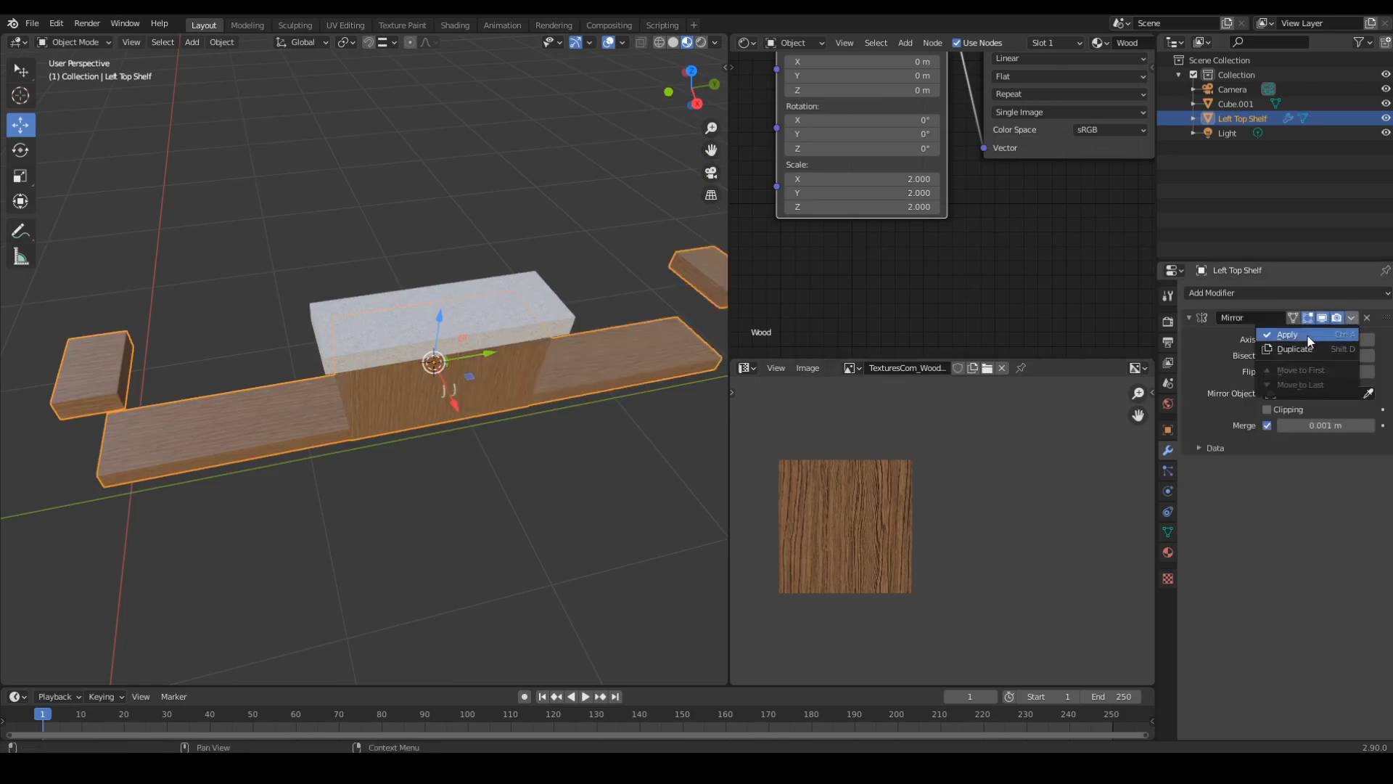
pyautogui.click(1287, 334)
pyautogui.scroll(-3, 427, 456)
pyautogui.press('Tab')
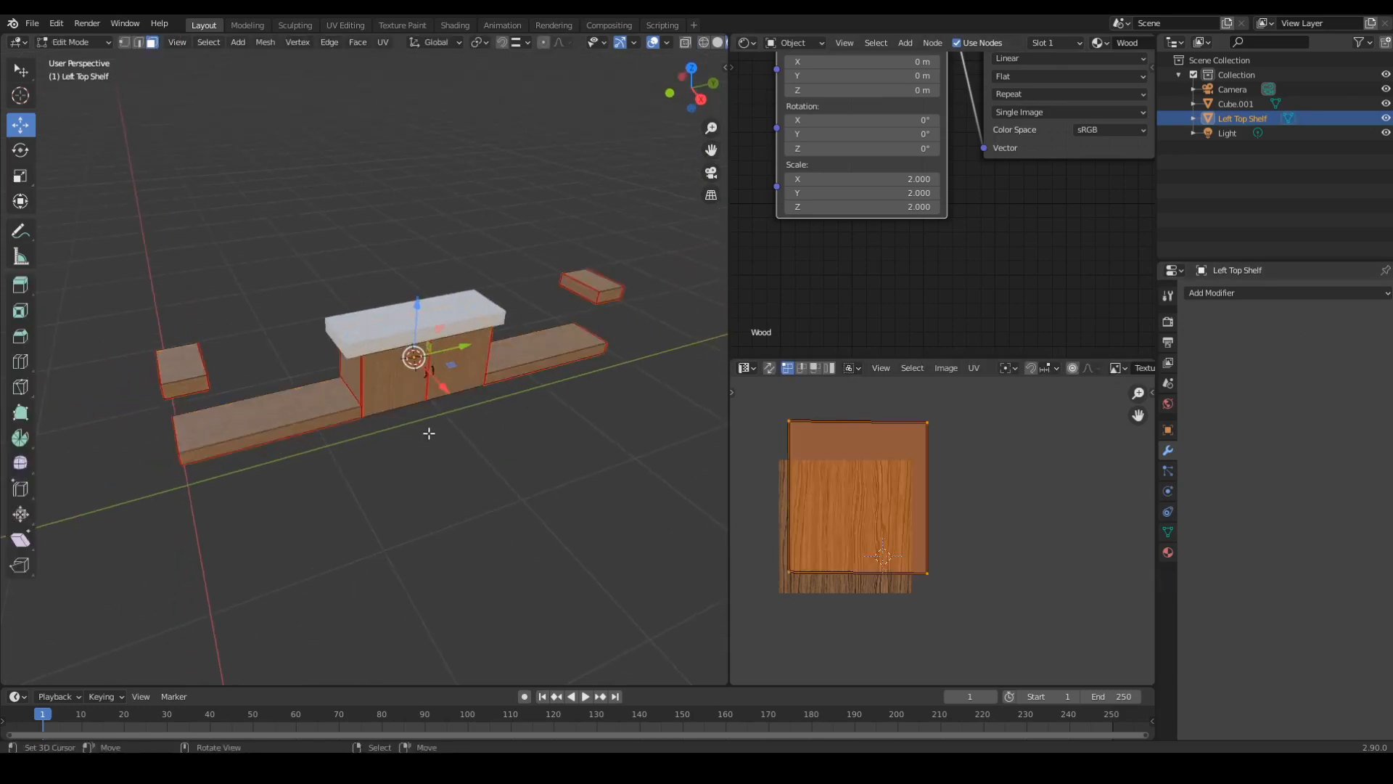
pyautogui.press('Tab')
pyautogui.moveTo(432, 418); pyautogui.dragTo(508, 439, button='middle')
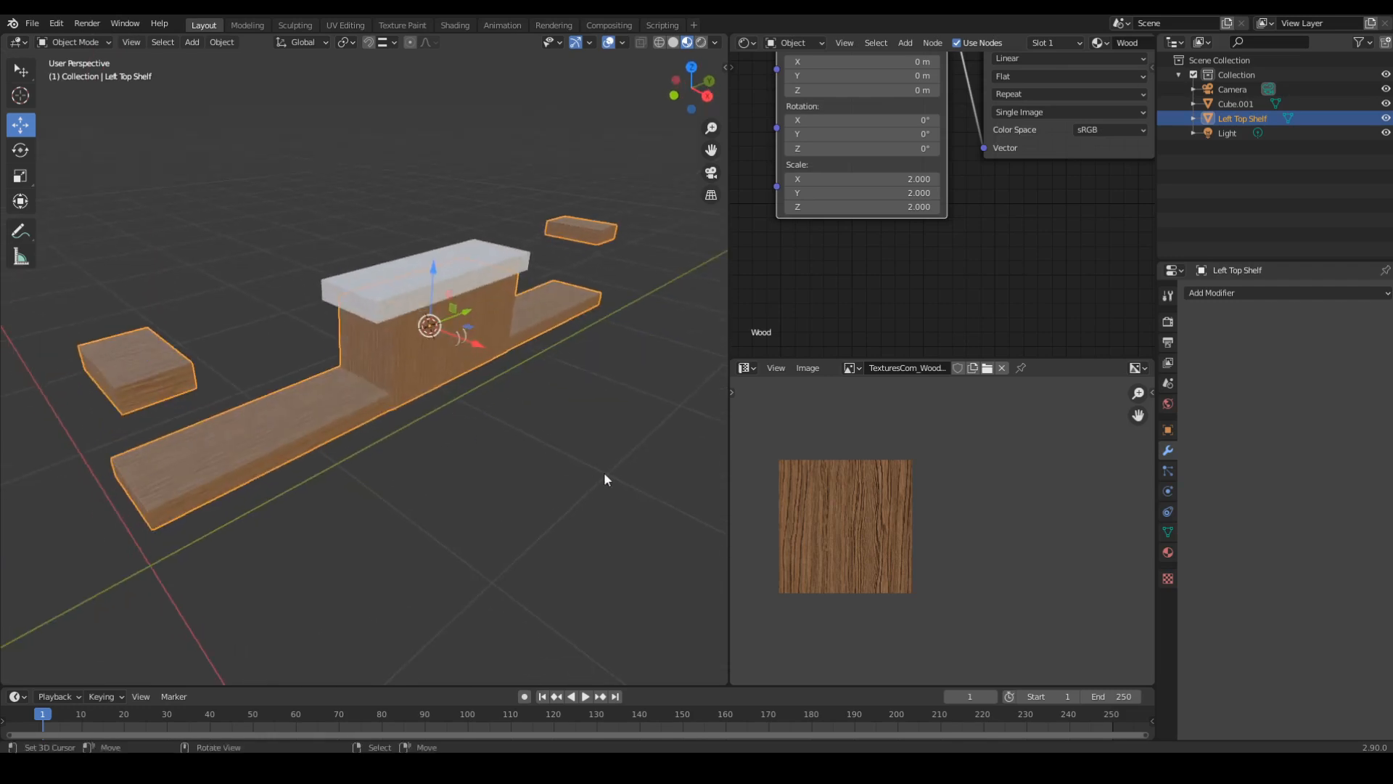